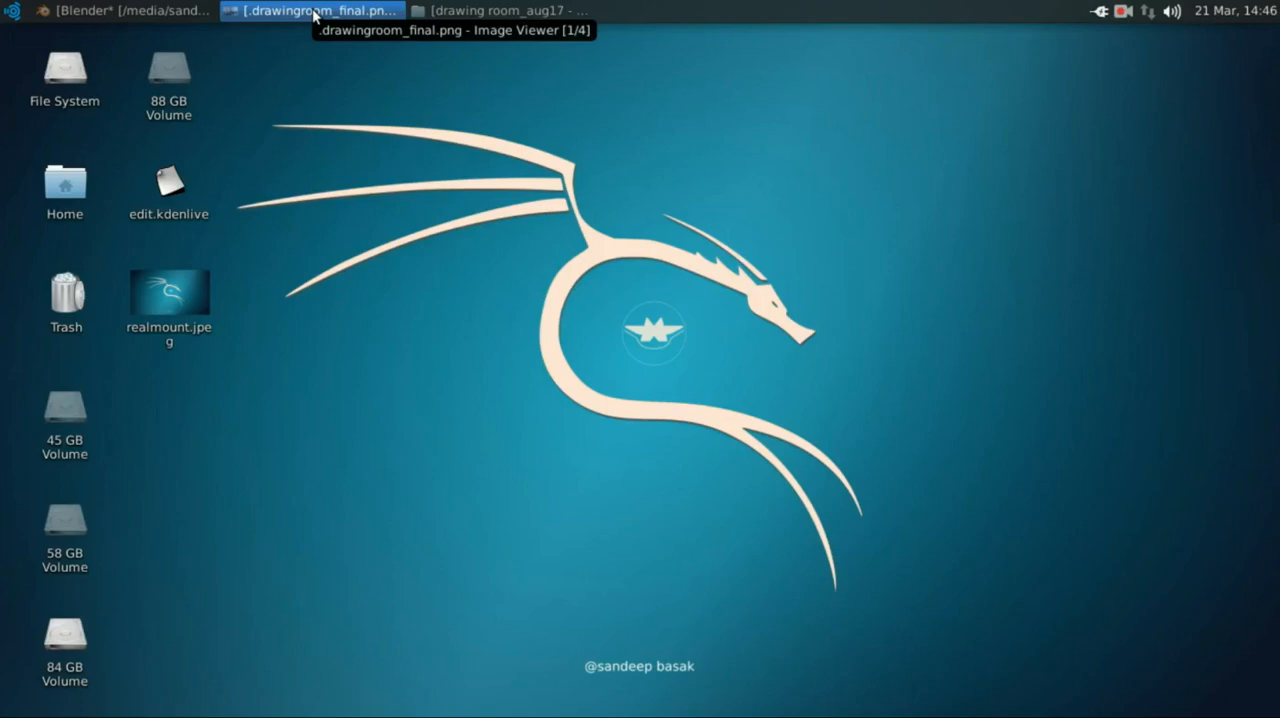
Step: Switch to the Image Viewer, examine the drawingroom_final.png render, and minimize it again
{"action": "left_click", "coordinate": [314, 12]}
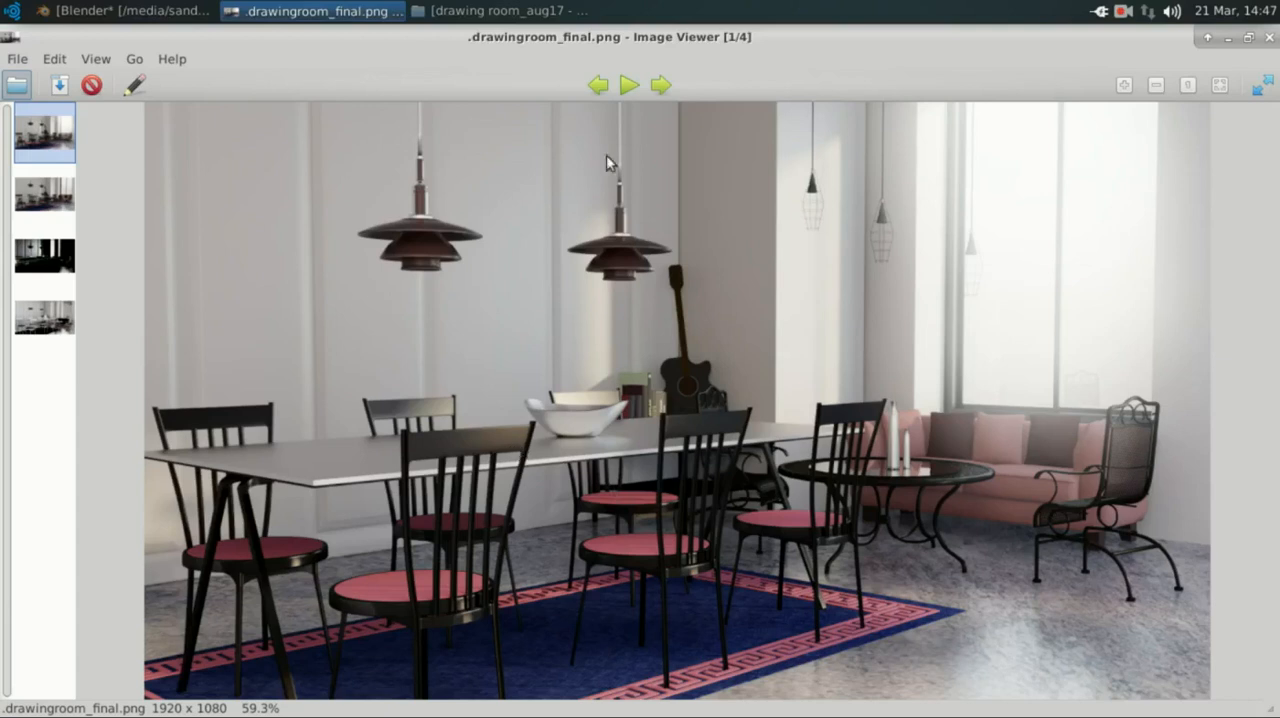
{"action": "left_click", "coordinate": [305, 11]}
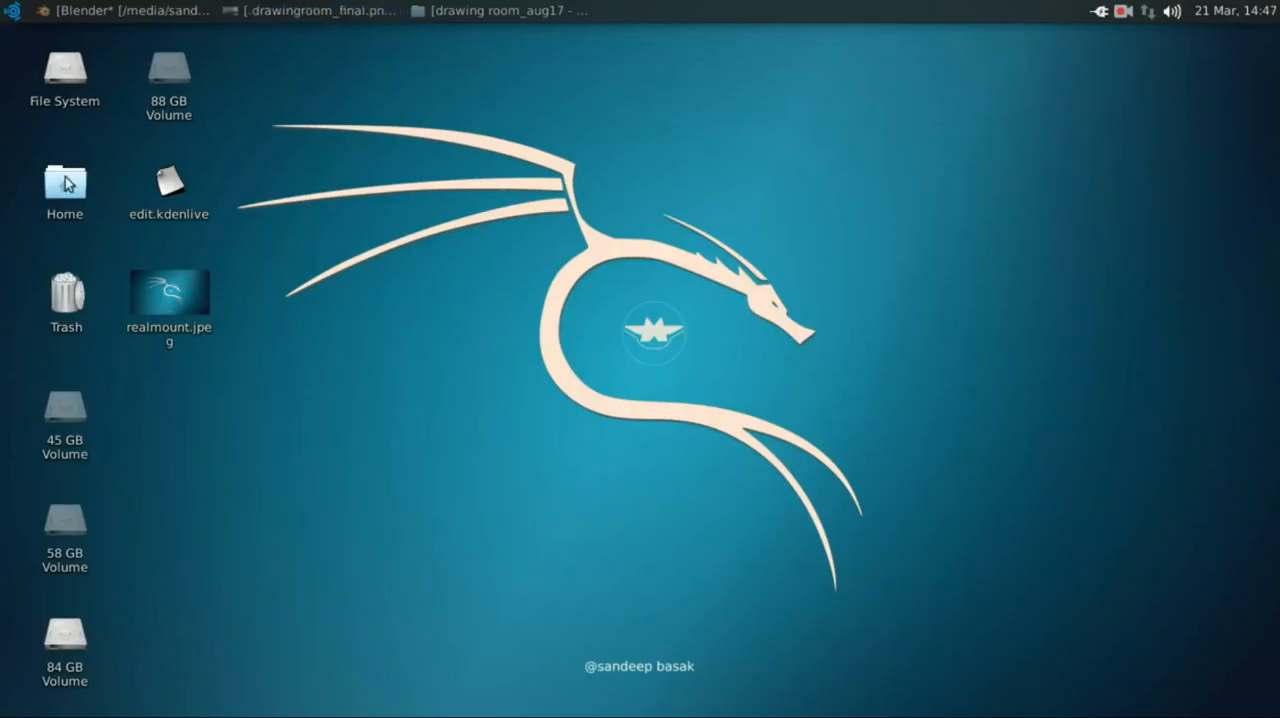
Step: Launch a new Blender session from the desktop and maximize its window
{"action": "left_click", "coordinate": [13, 12]}
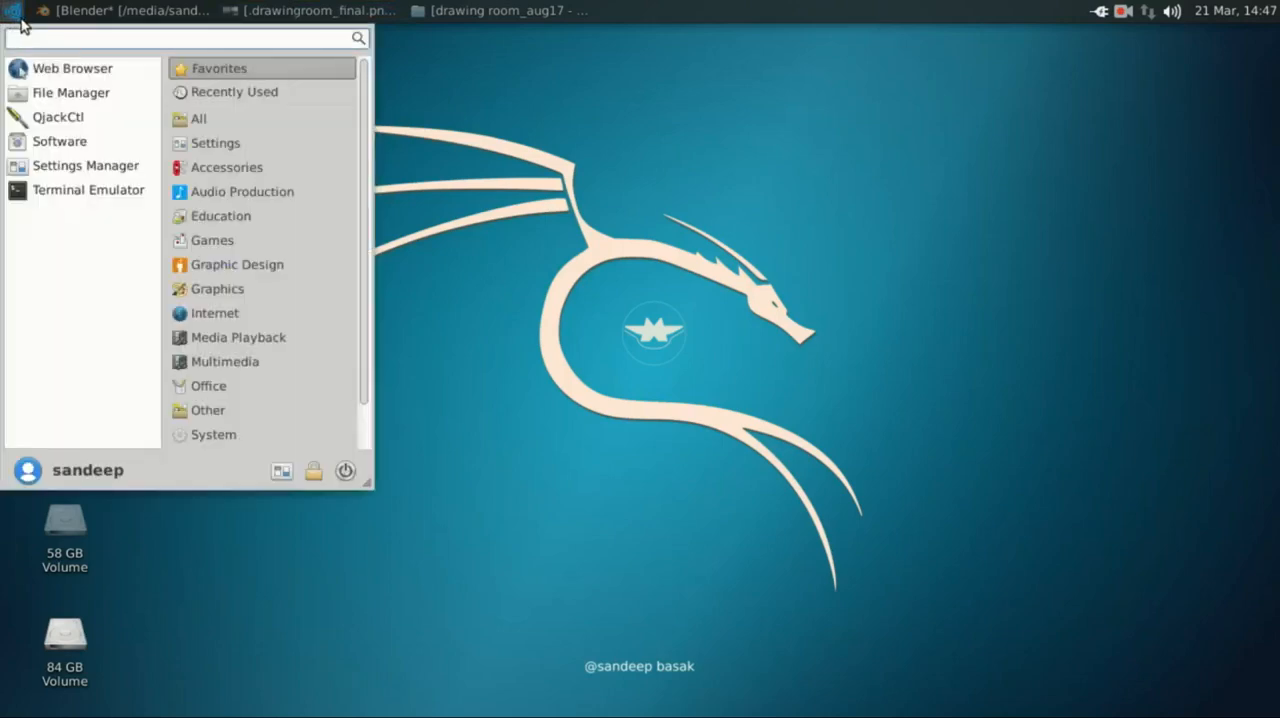
{"action": "type", "text": "blen"}
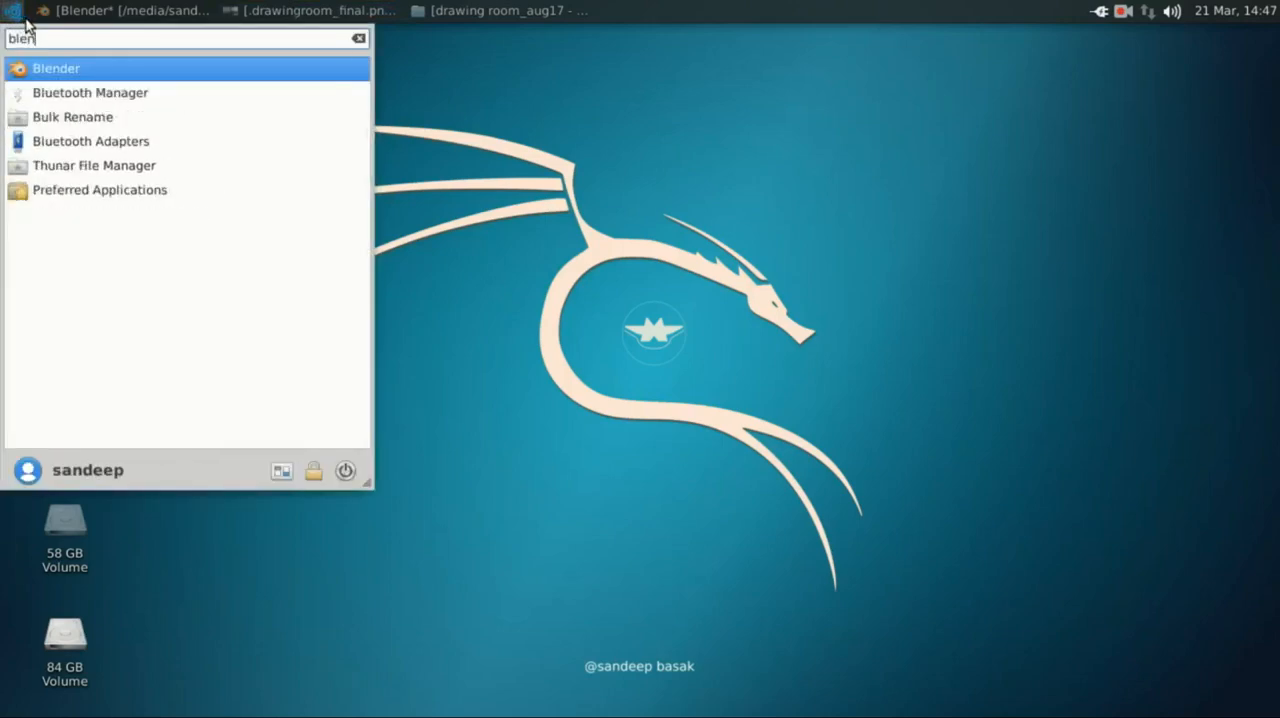
{"action": "left_click", "coordinate": [35, 68]}
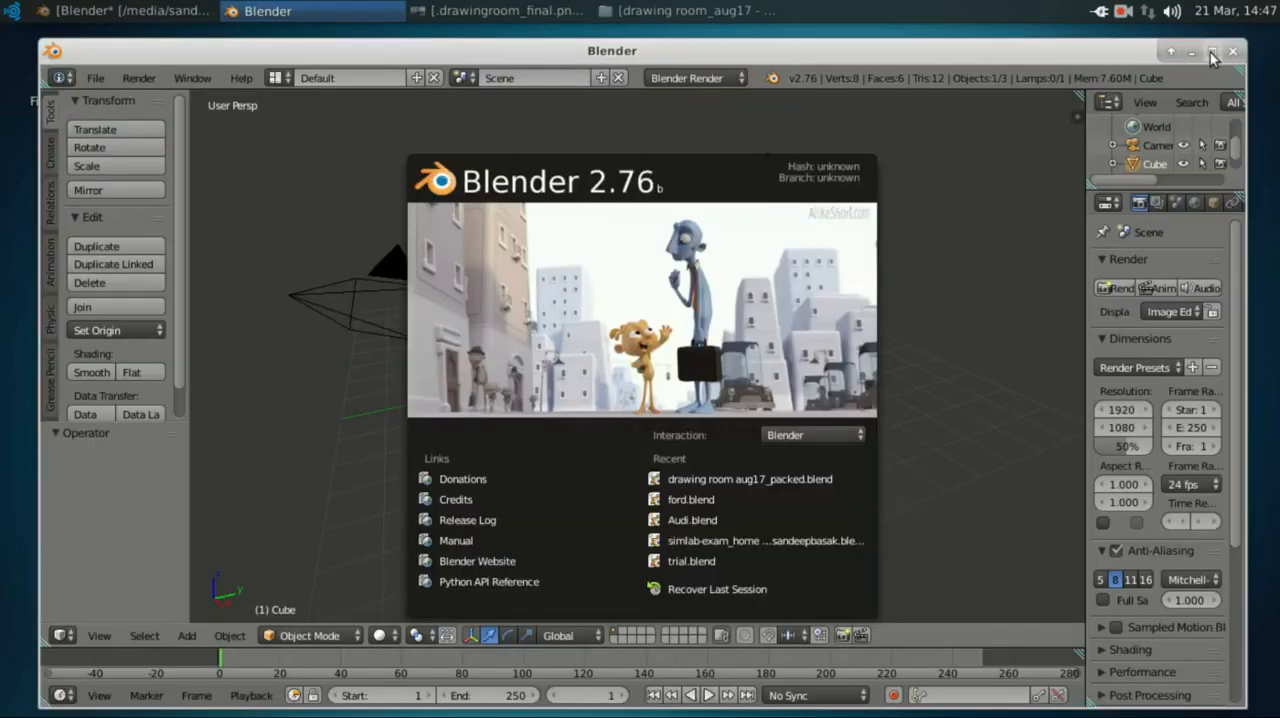
{"action": "left_click", "coordinate": [1212, 51]}
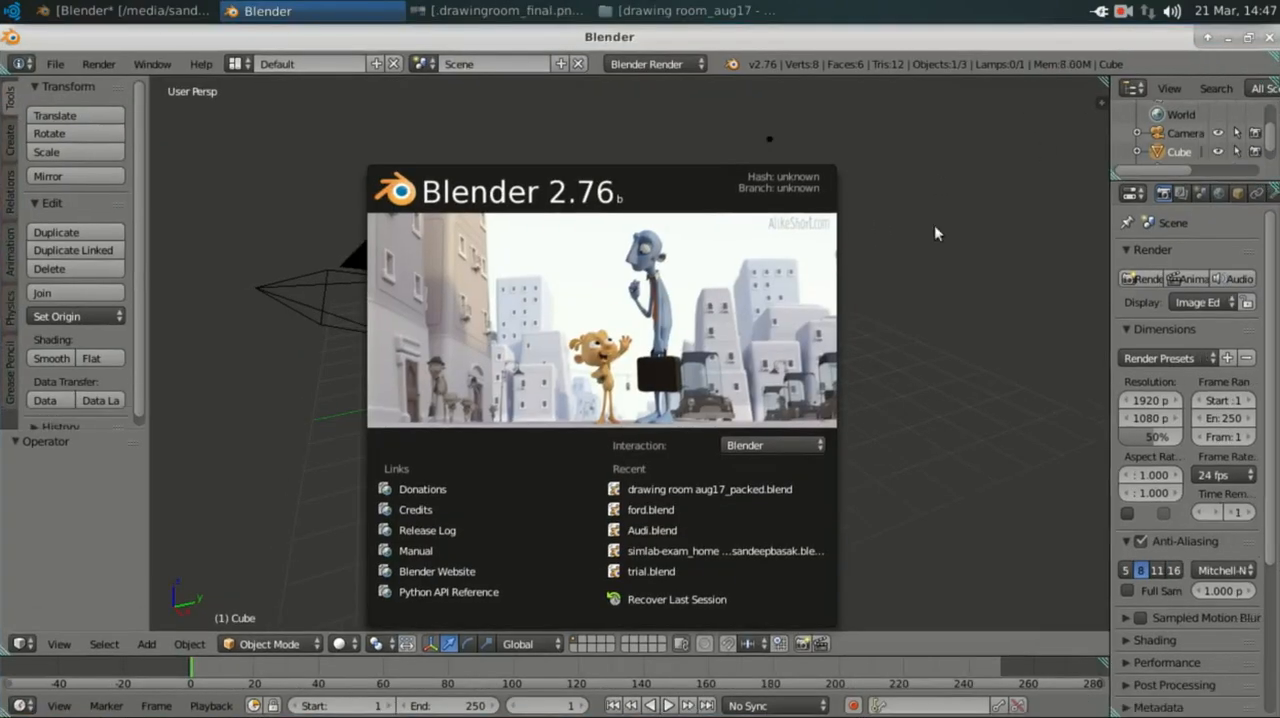
Step: Delete the default cube from the startup scene and switch the render engine to Cycles Render
{"action": "left_click", "coordinate": [866, 327]}
{"action": "middle_click_drag", "start_coordinate": [791, 386], "coordinate": [862, 386]}
{"action": "scroll", "coordinate": [636, 332], "scroll_direction": "up", "scroll_amount": 2}
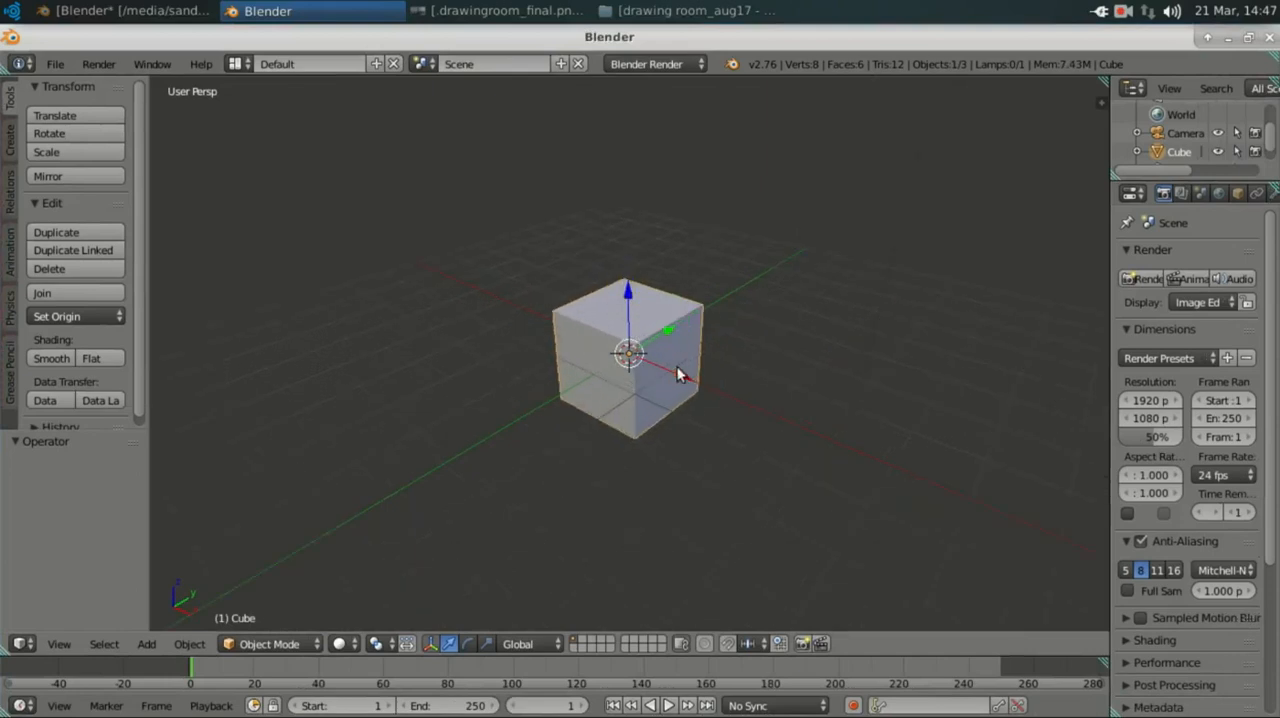
{"action": "key", "text": "x"}
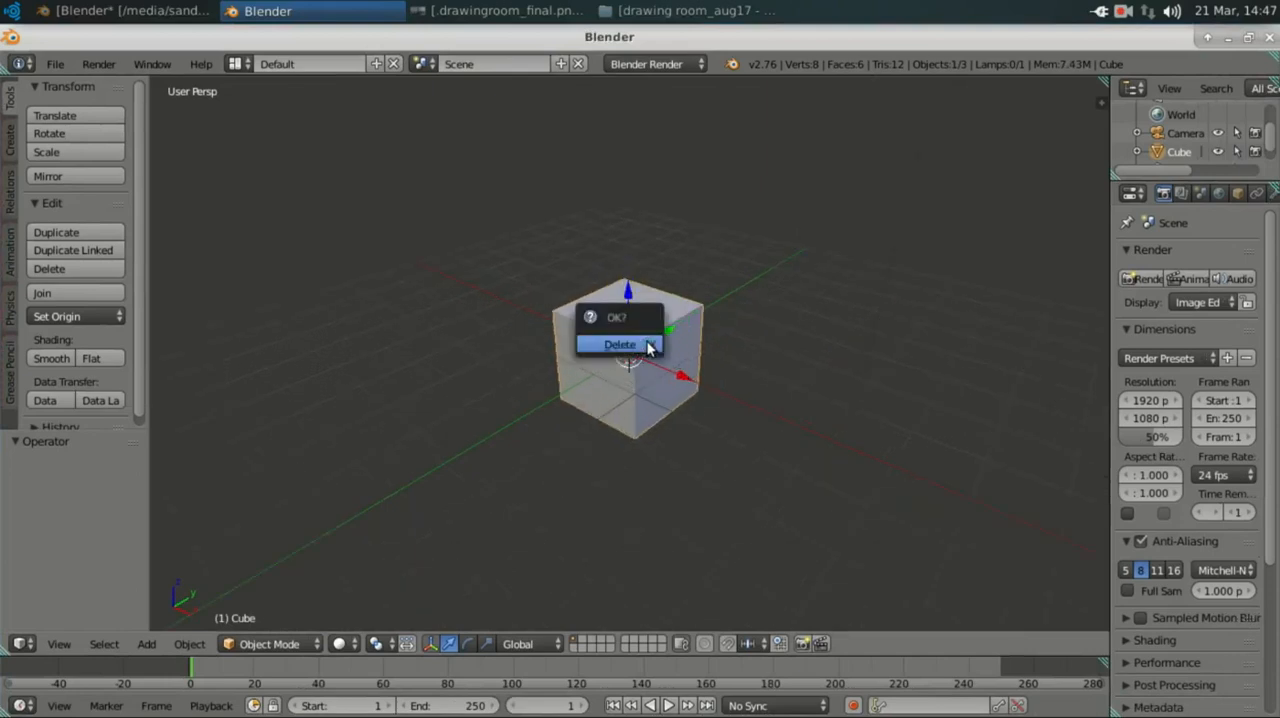
{"action": "left_click", "coordinate": [641, 346]}
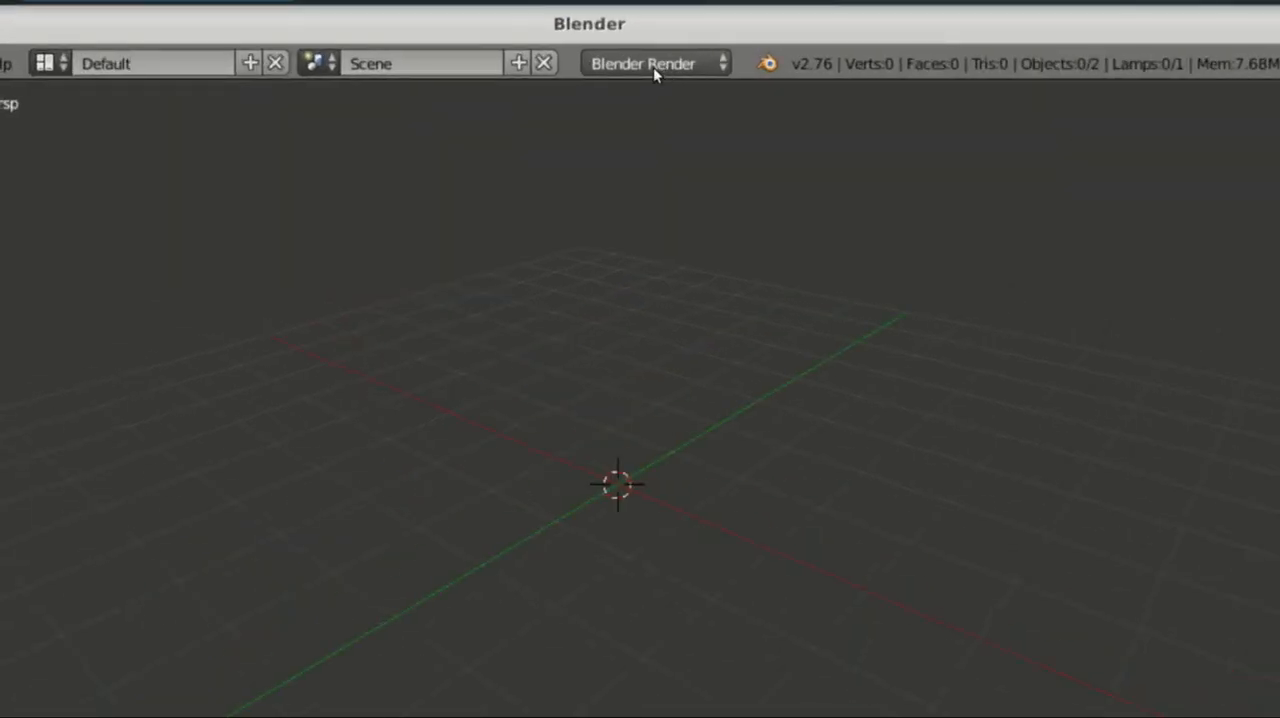
{"action": "left_click", "coordinate": [653, 65]}
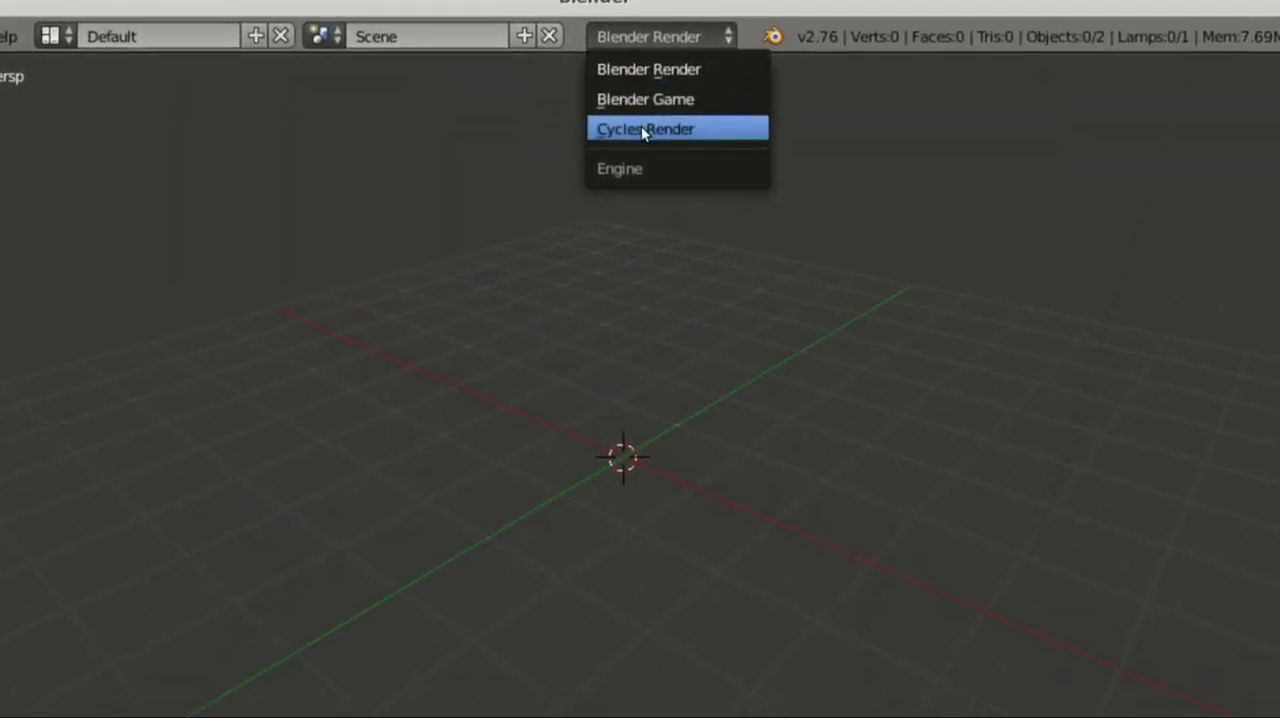
{"action": "left_click", "coordinate": [645, 140]}
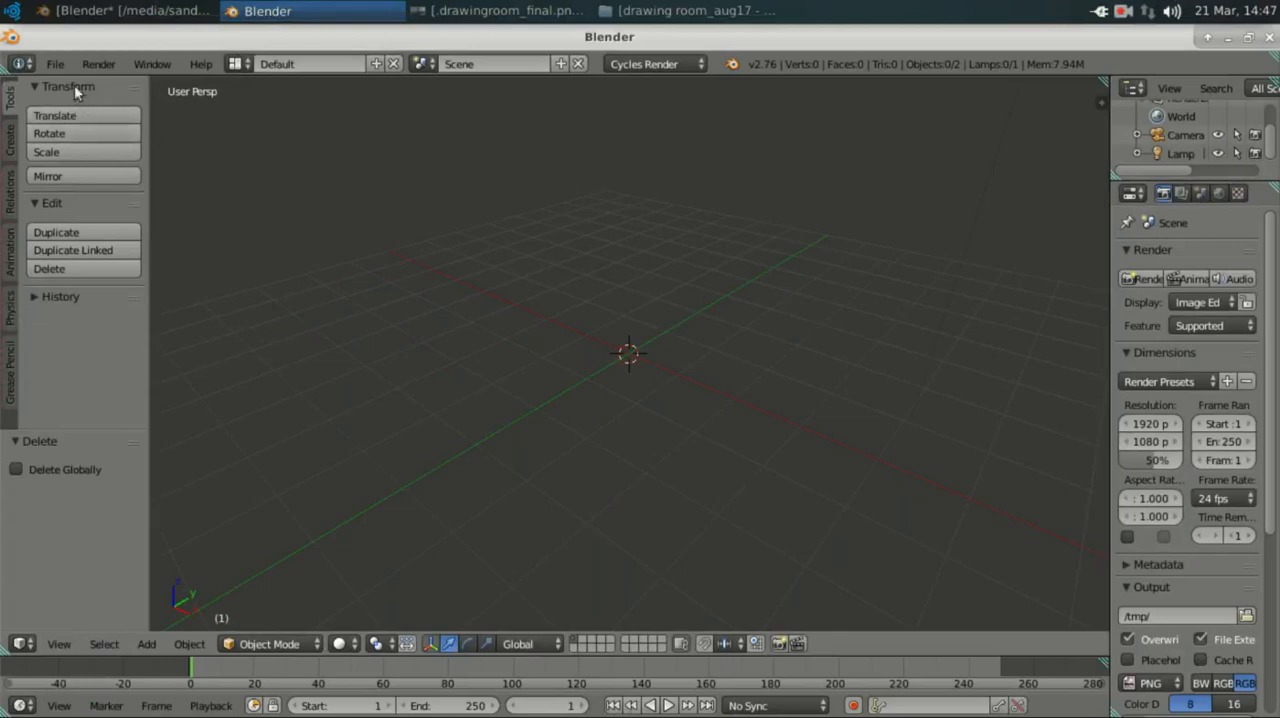
Step: Examine the Compute Device options in the System section of the user preferences, and close the preferences
{"action": "left_click", "coordinate": [55, 63]}
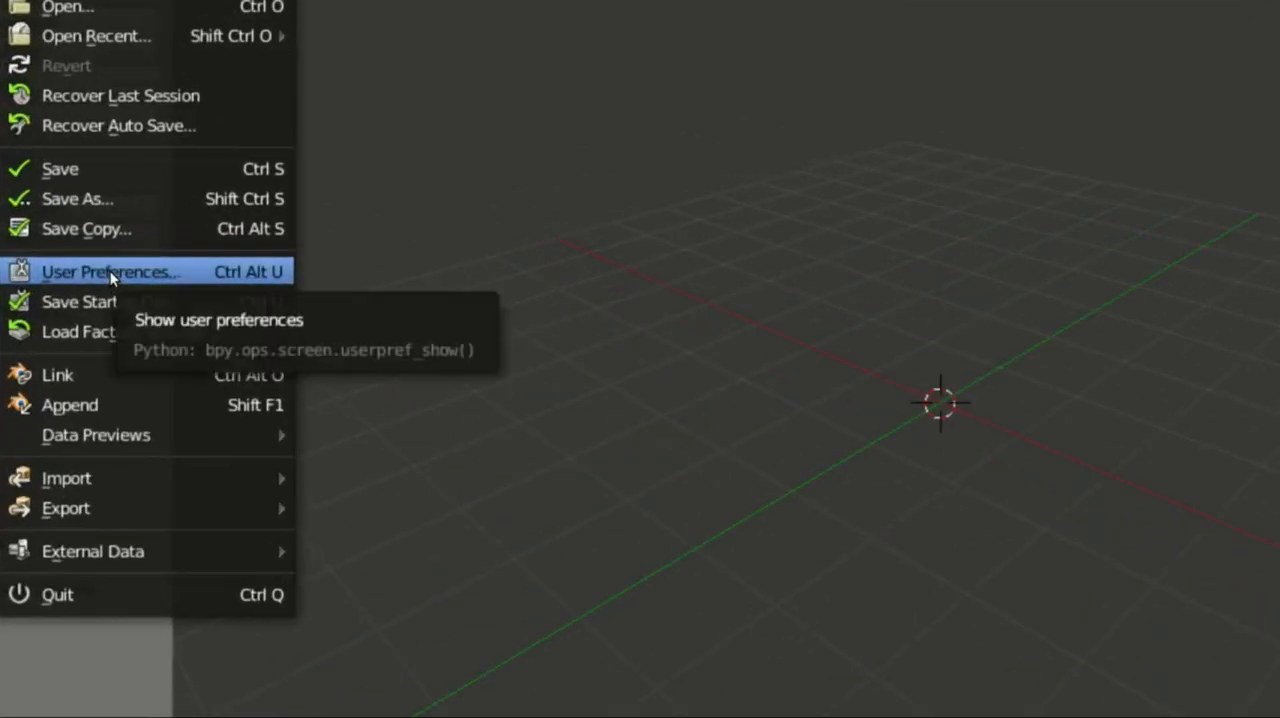
{"action": "left_click", "coordinate": [110, 271]}
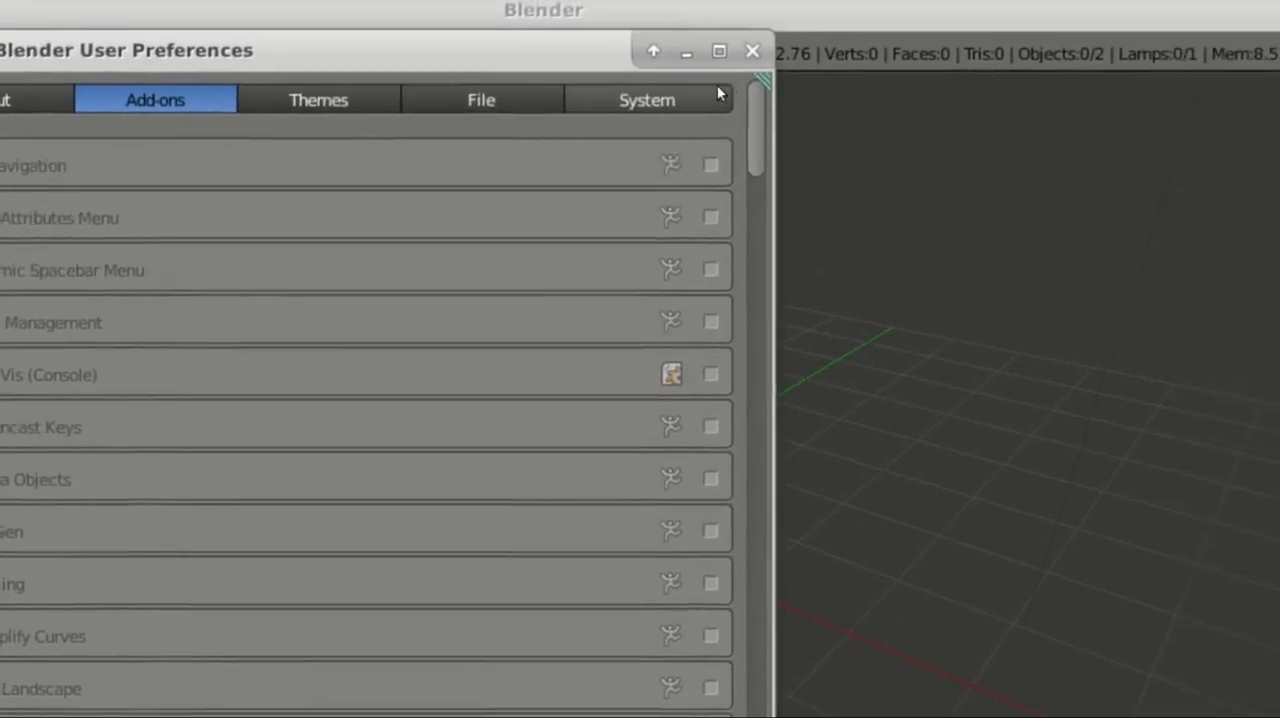
{"action": "left_click", "coordinate": [710, 96]}
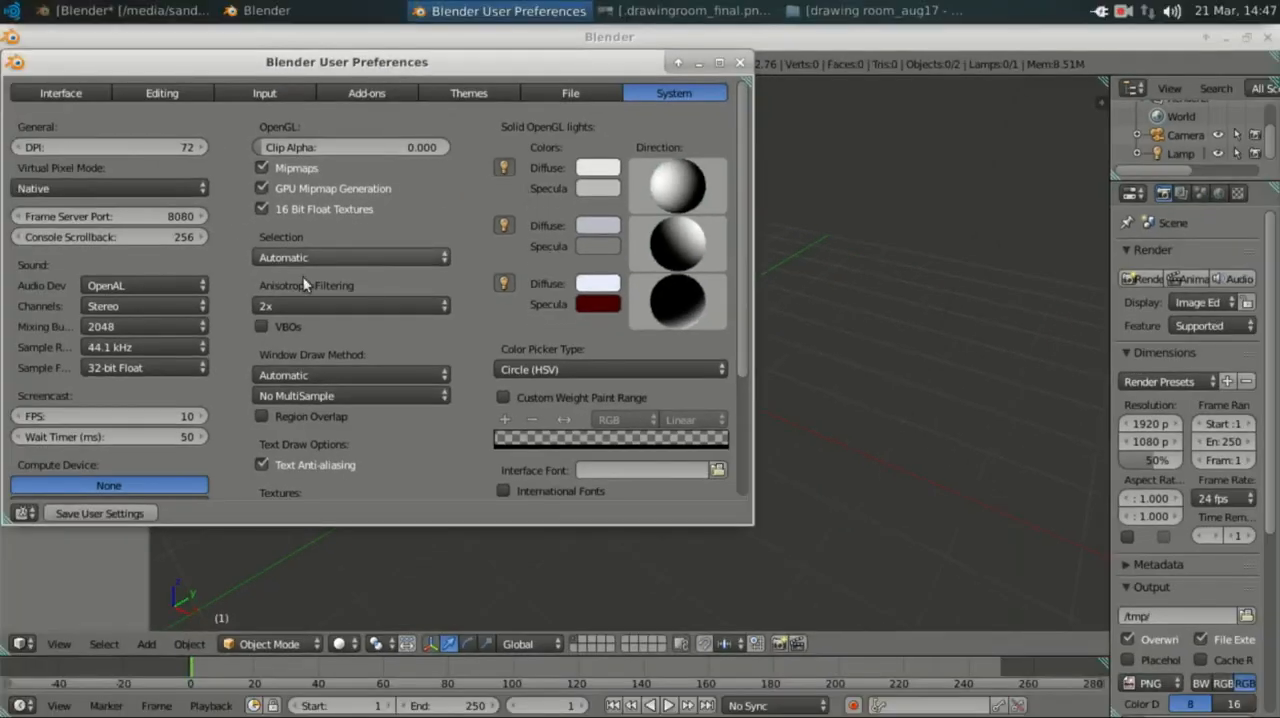
{"action": "scroll", "coordinate": [163, 398], "scroll_direction": "down", "scroll_amount": 5}
{"action": "scroll", "coordinate": [161, 392], "scroll_direction": "down", "scroll_amount": 1}
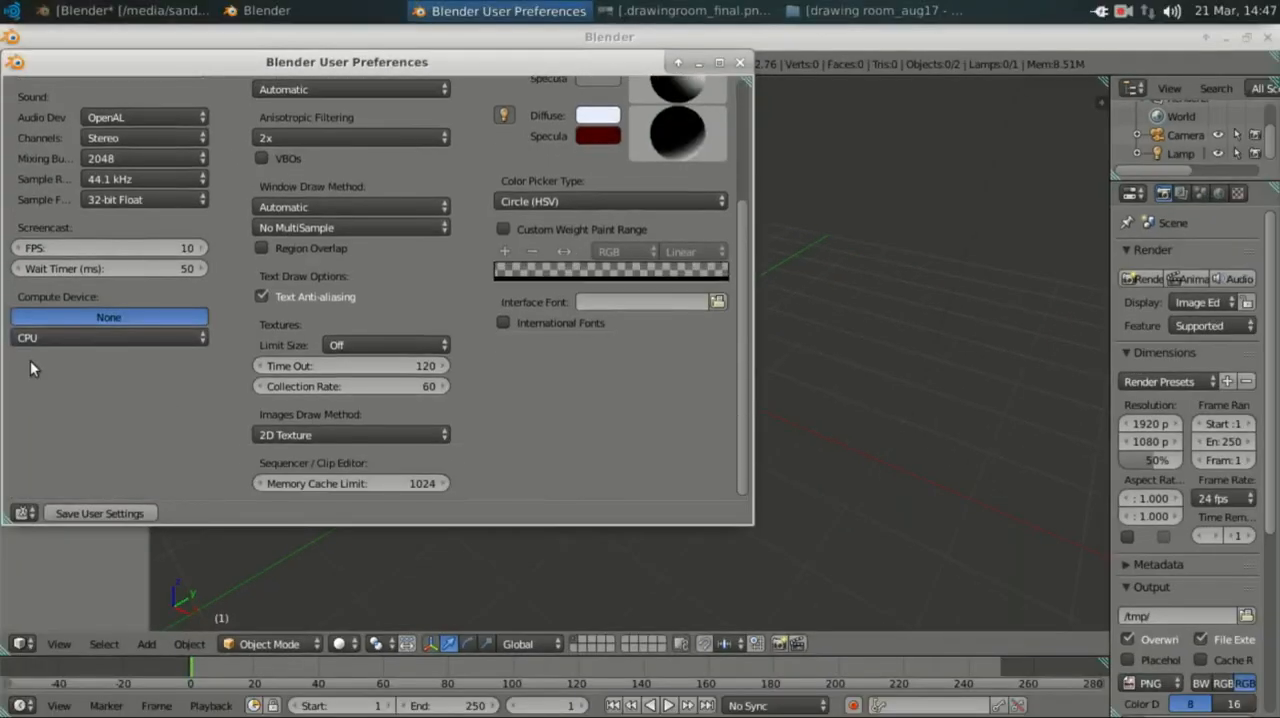
{"action": "left_click", "coordinate": [33, 338]}
{"action": "left_click_drag", "start_coordinate": [509, 66], "coordinate": [553, 80]}
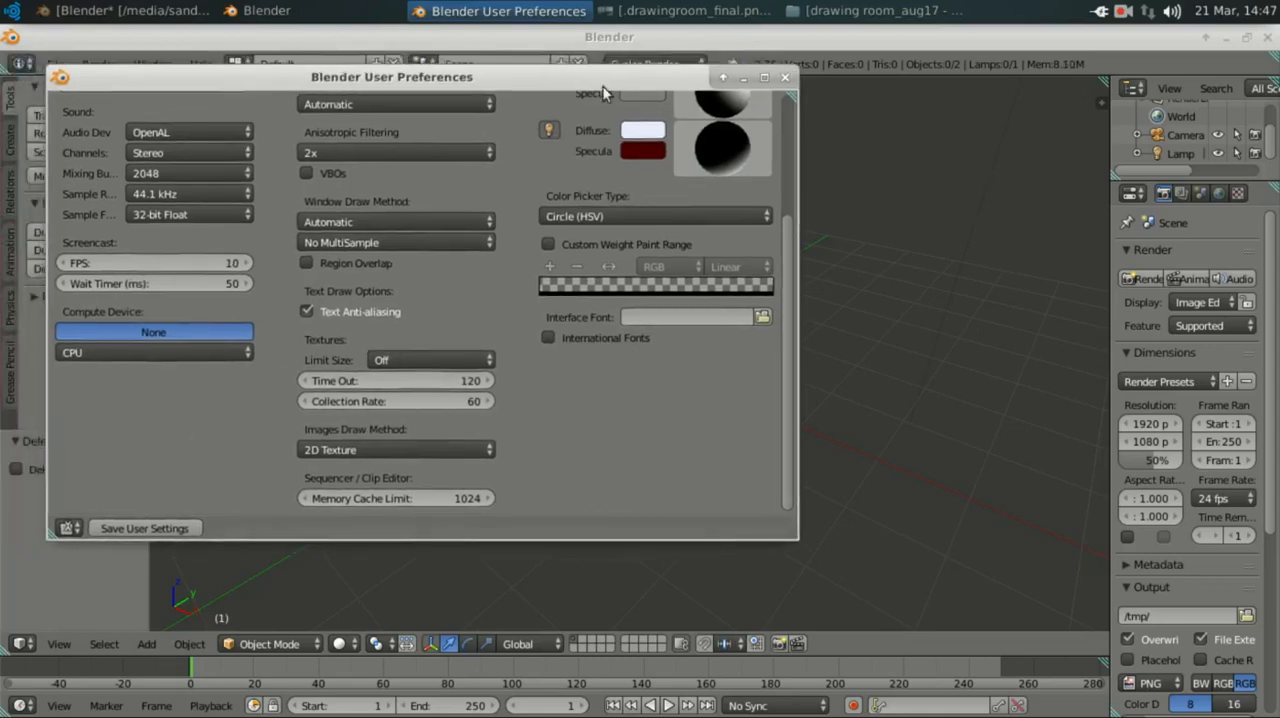
{"action": "left_click", "coordinate": [785, 78]}
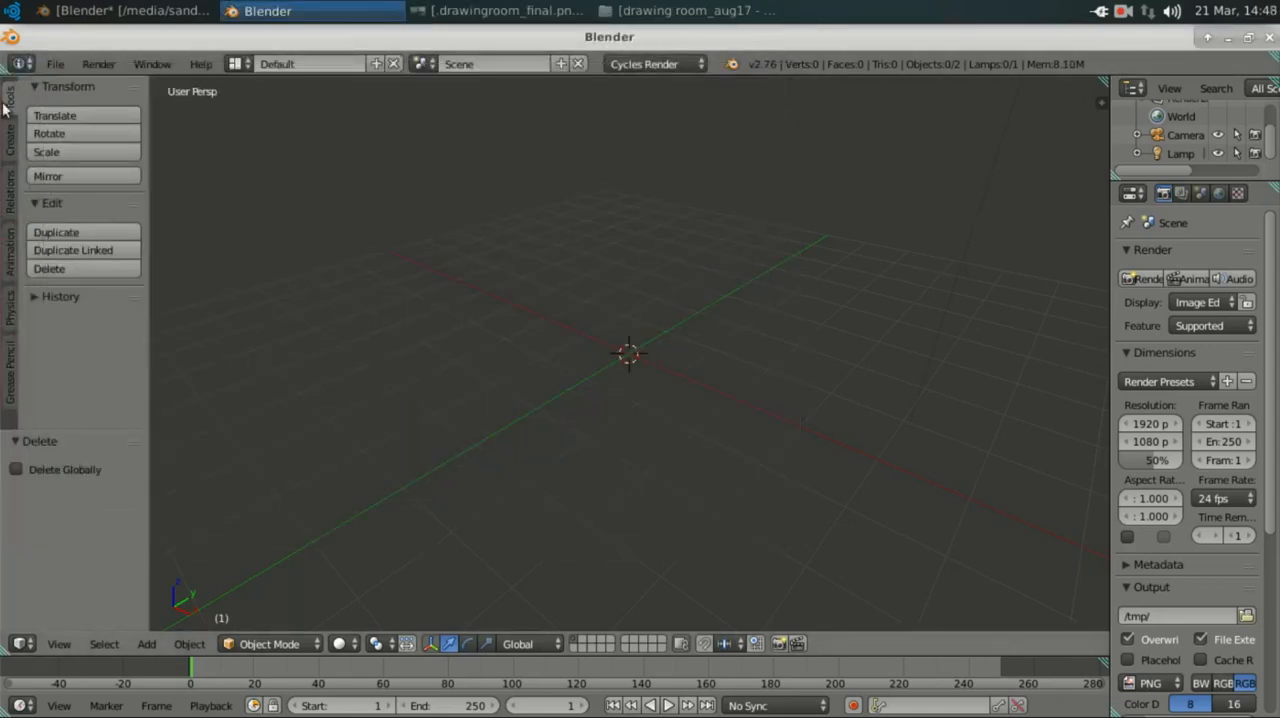
Step: Add a Monkey mesh at the world origin, seen from the front
{"action": "left_click", "coordinate": [7, 135]}
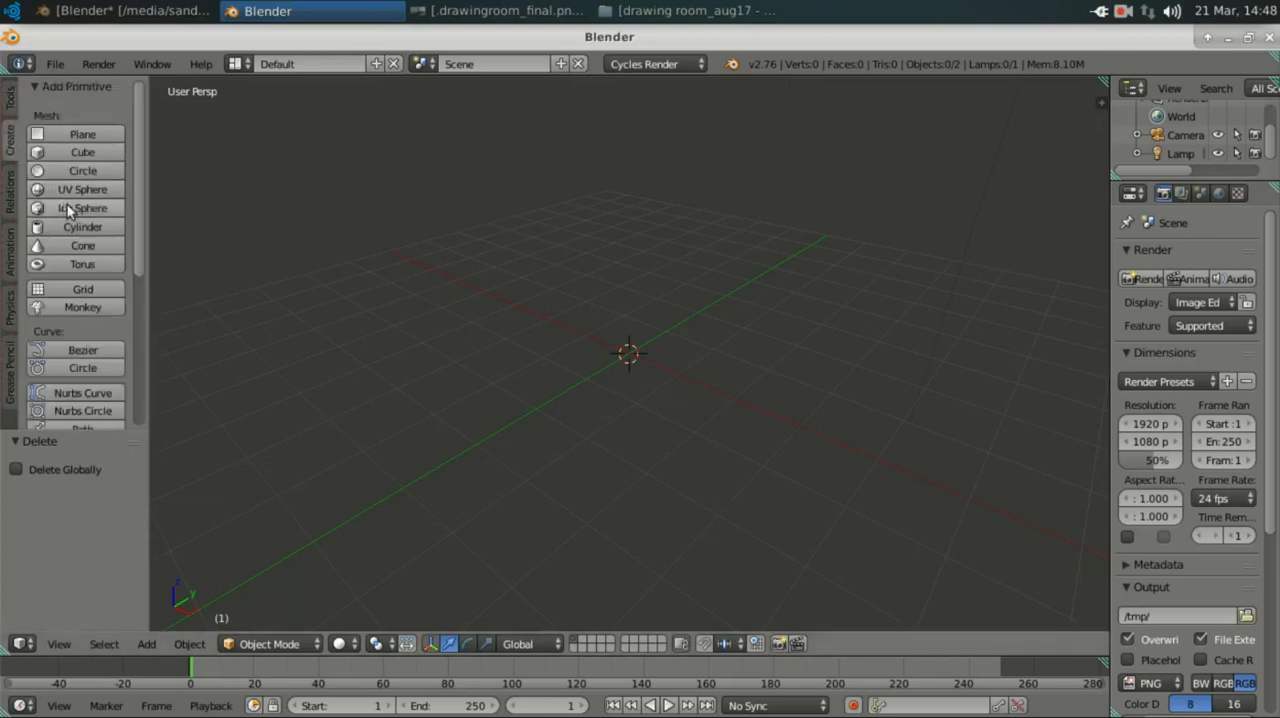
{"action": "key", "text": "KP_1"}
{"action": "left_click", "coordinate": [74, 308]}
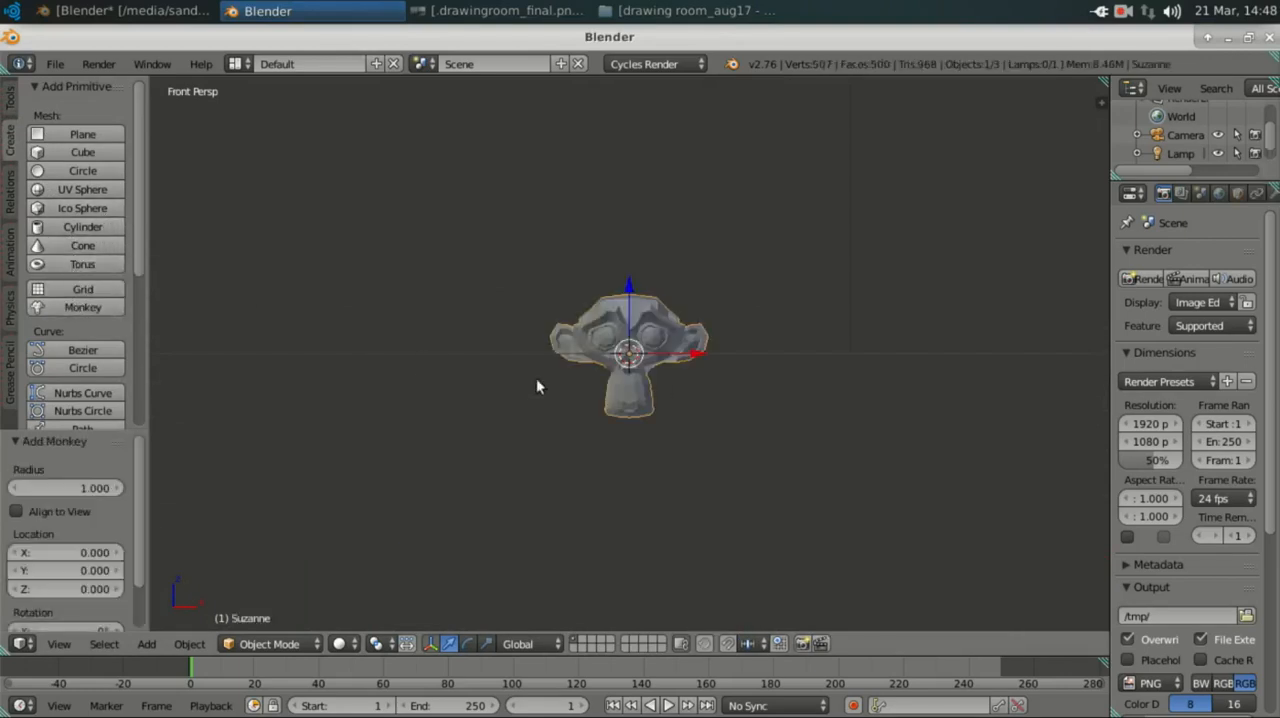
{"action": "scroll", "coordinate": [680, 362], "scroll_direction": "up", "scroll_amount": 4}
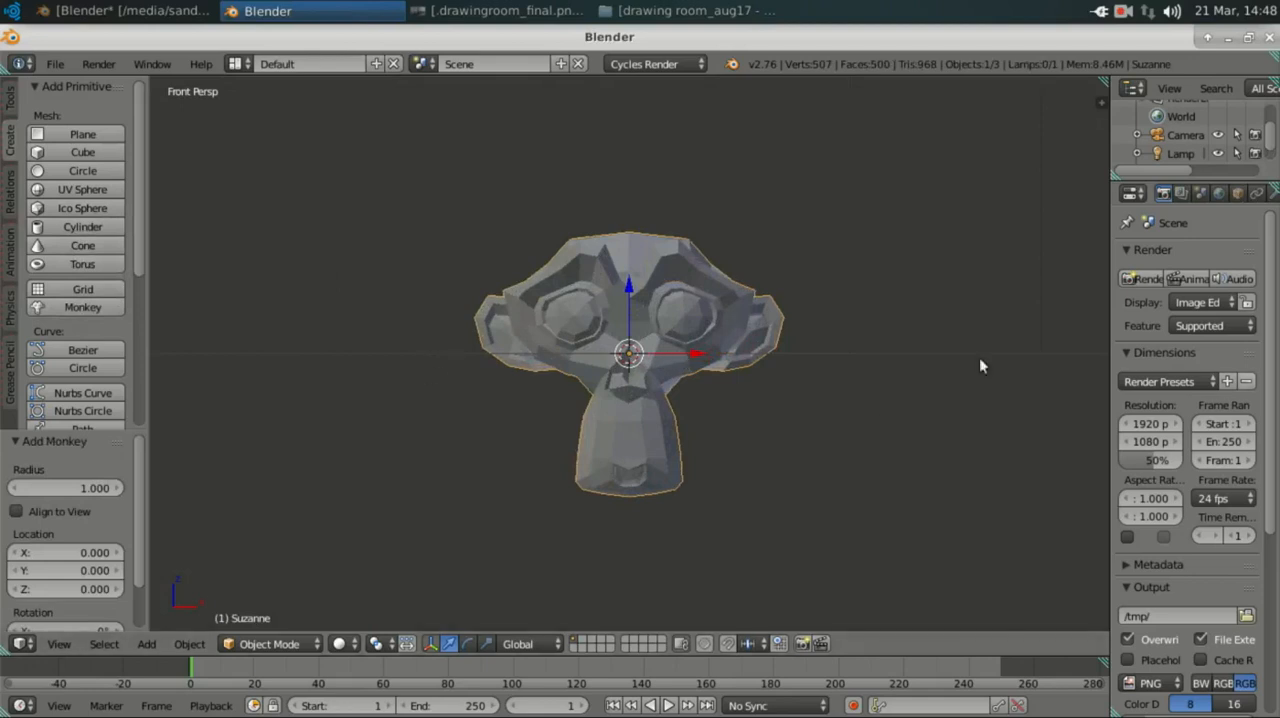
Step: Apply smooth shading to the monkey mesh and widen the properties area so its settings are readable
{"action": "left_click", "coordinate": [10, 193]}
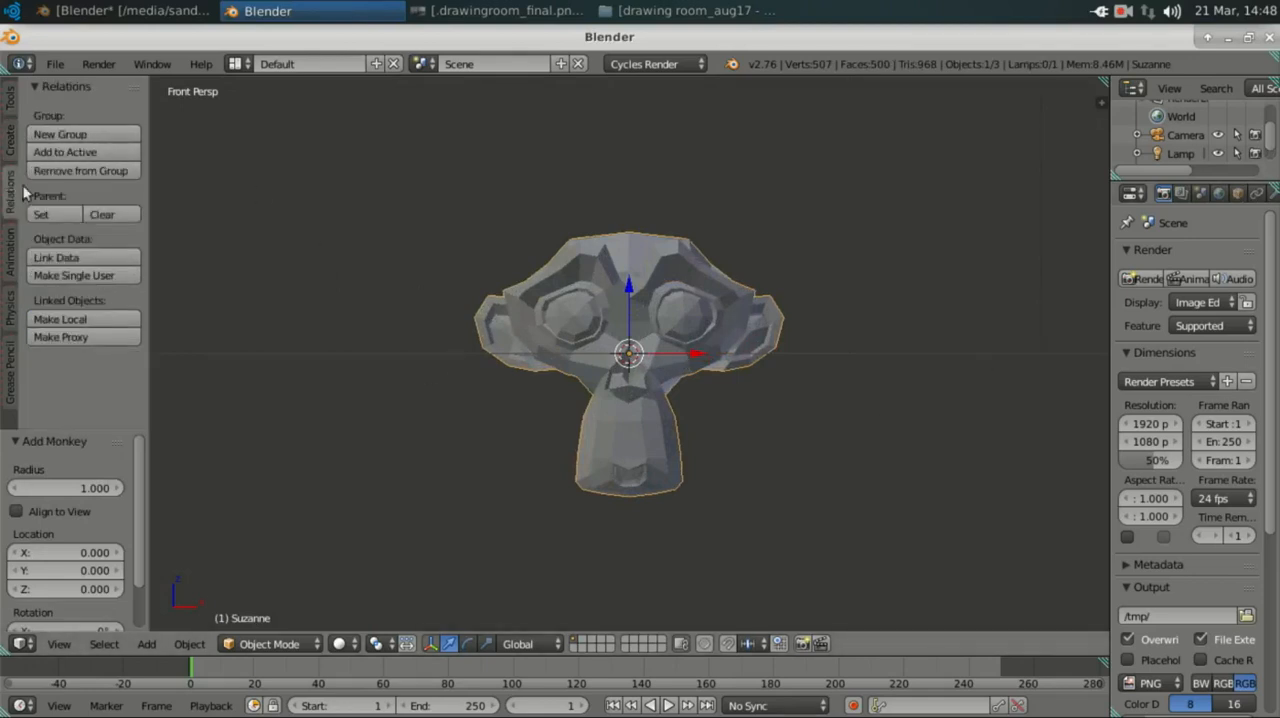
{"action": "left_click", "coordinate": [12, 100]}
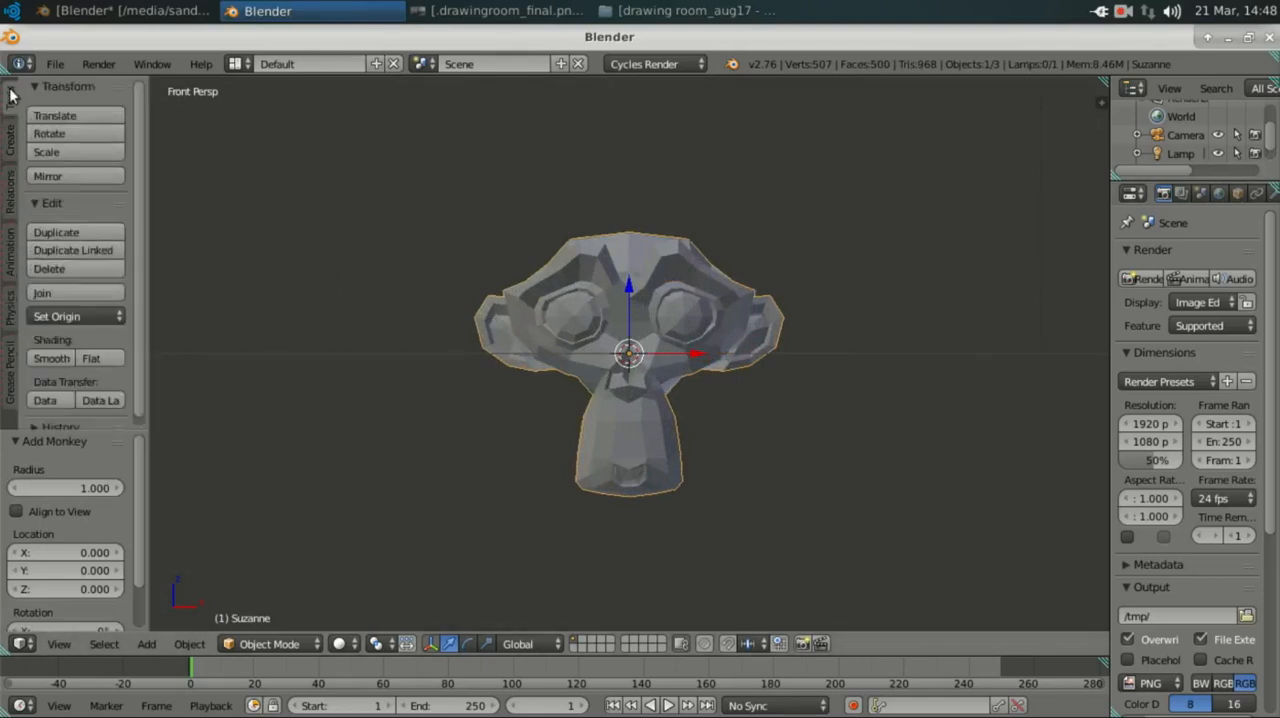
{"action": "left_click", "coordinate": [51, 358]}
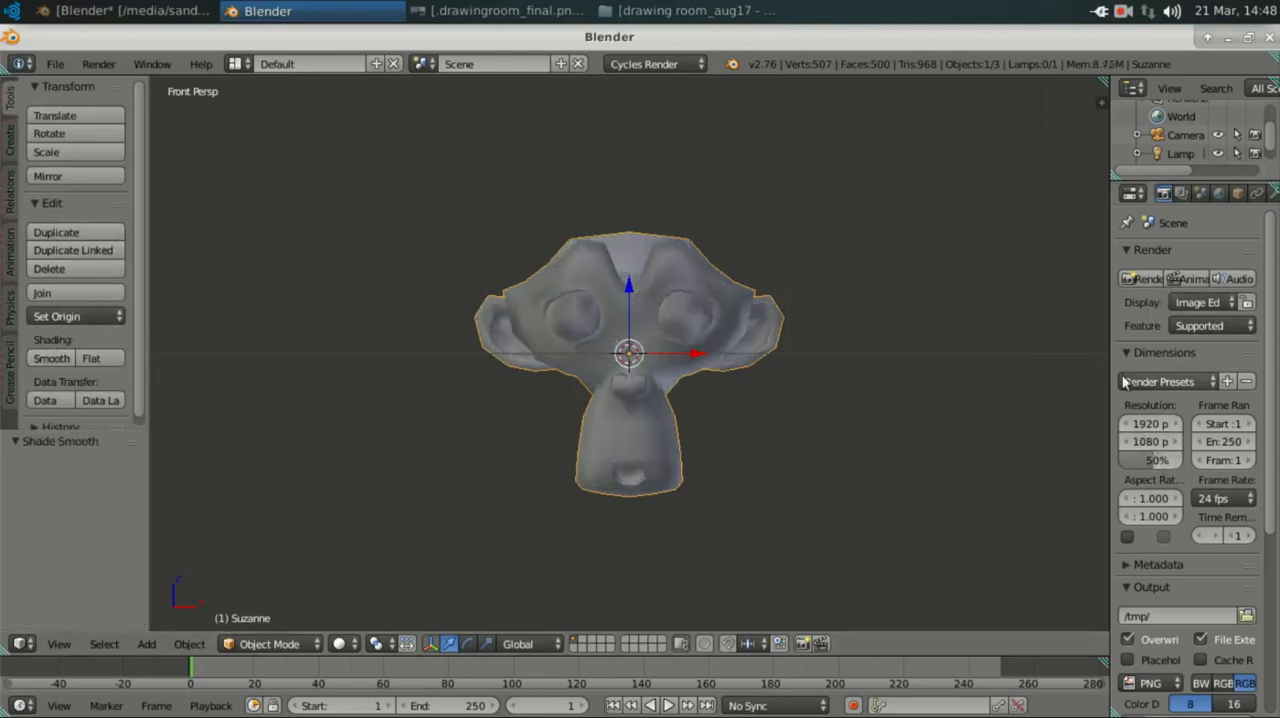
{"action": "left_click_drag", "start_coordinate": [1110, 359], "coordinate": [1038, 371]}
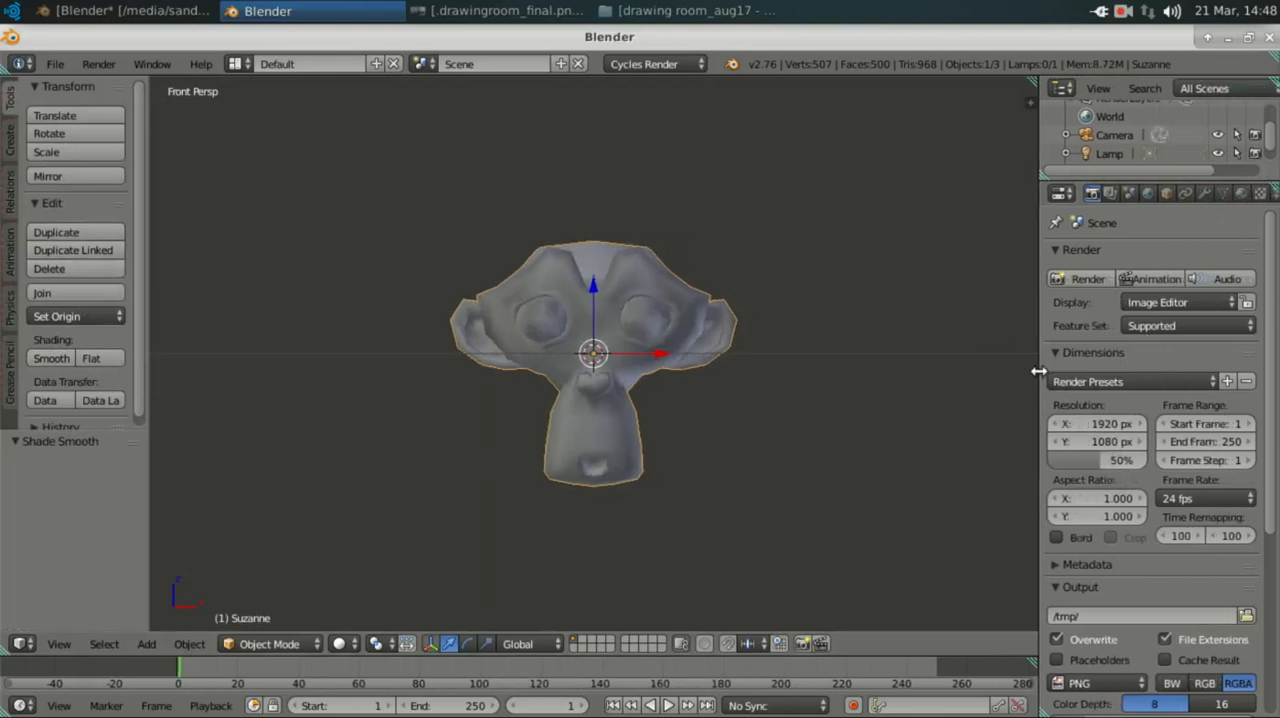
Step: Clear the camera's location so that it sits at the world origin
{"action": "scroll", "coordinate": [752, 343], "scroll_direction": "down", "scroll_amount": 4}
{"action": "mouse_move", "coordinate": [752, 343]}
{"action": "middle_mouse_down"}
{"action": "mouse_move", "coordinate": [721, 377]}
{"action": "mouse_move", "coordinate": [760, 363]}
{"action": "middle_mouse_up"}
{"action": "right_click", "coordinate": [805, 225]}
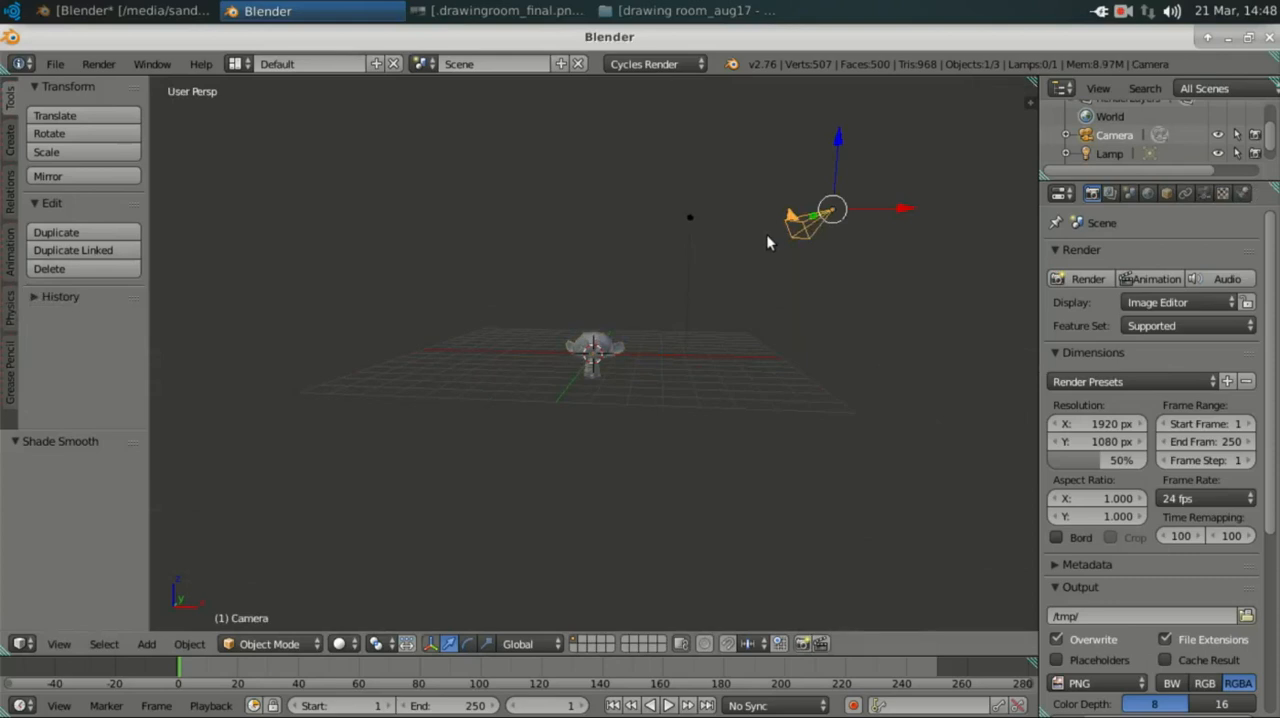
{"action": "key", "text": "alt+g"}
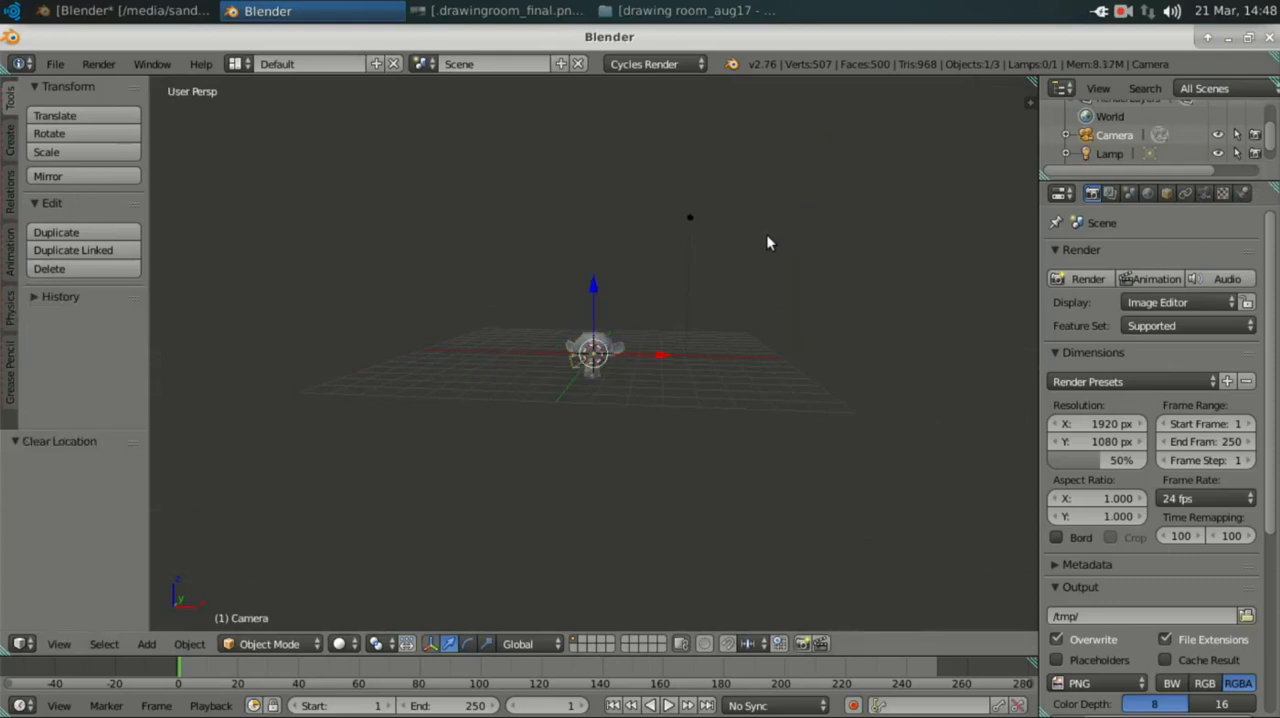
Step: Set the camera's rotation to 90° on X, 0° on Y and 0° on Z
{"action": "key", "text": "n"}
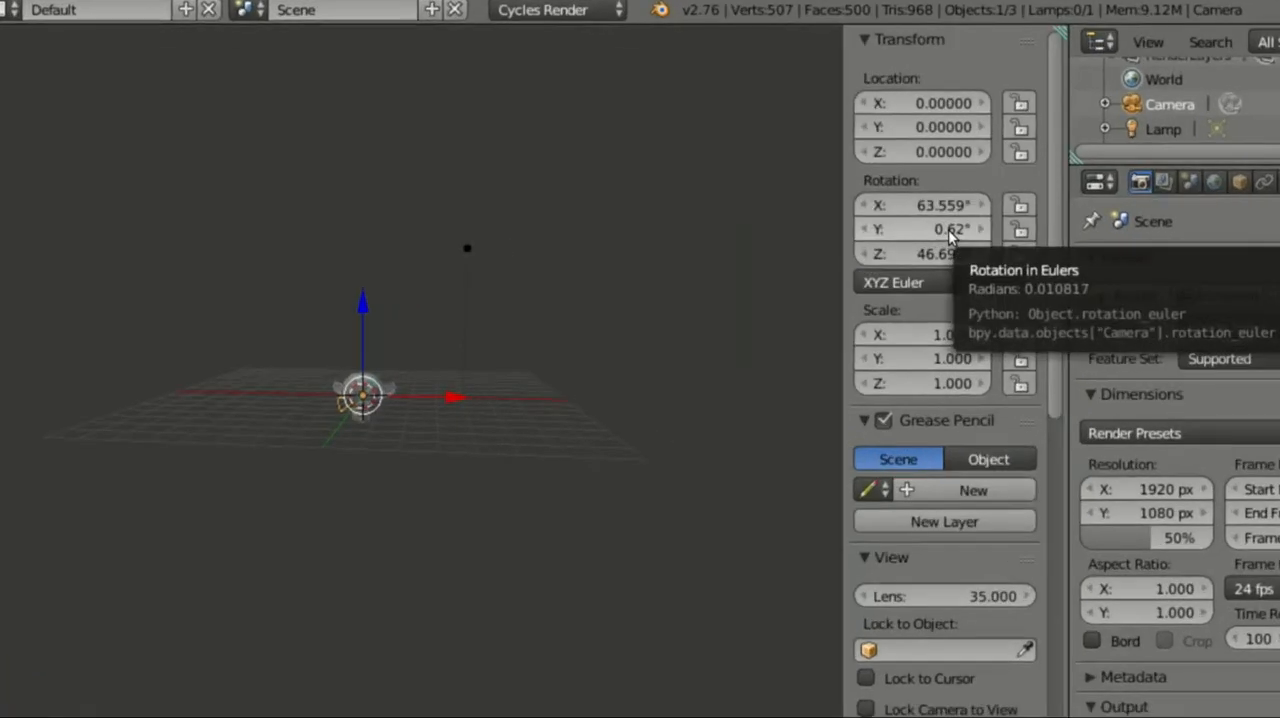
{"action": "left_click", "coordinate": [937, 204]}
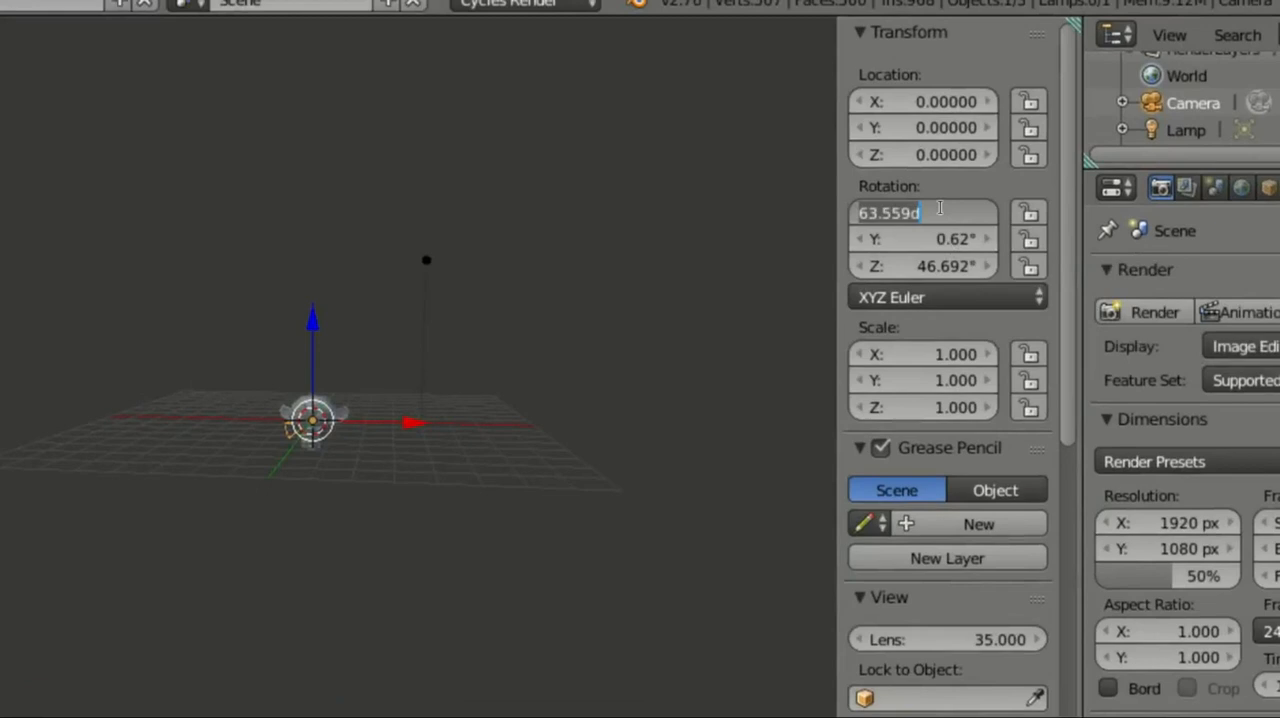
{"action": "type", "text": "90"}
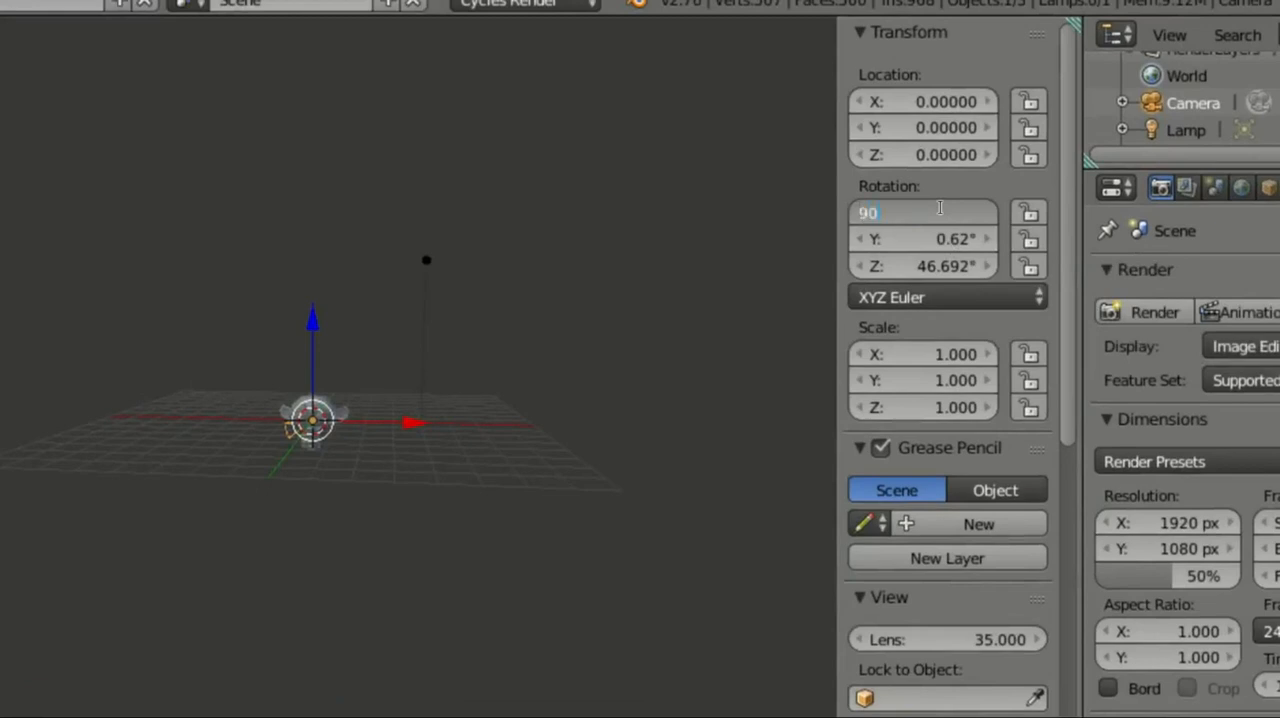
{"action": "key", "text": "Tab"}
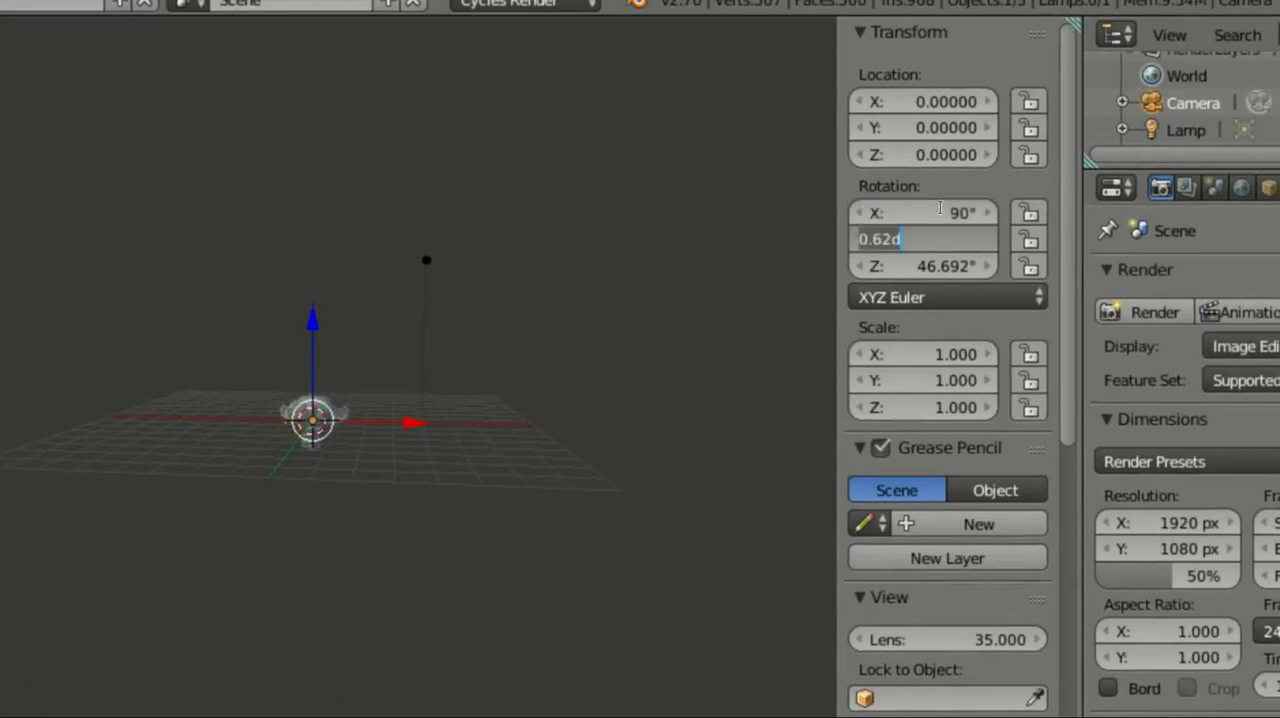
{"action": "type", "text": "0"}
{"action": "key", "text": "Tab"}
{"action": "type", "text": "0"}
{"action": "key", "text": "Return"}
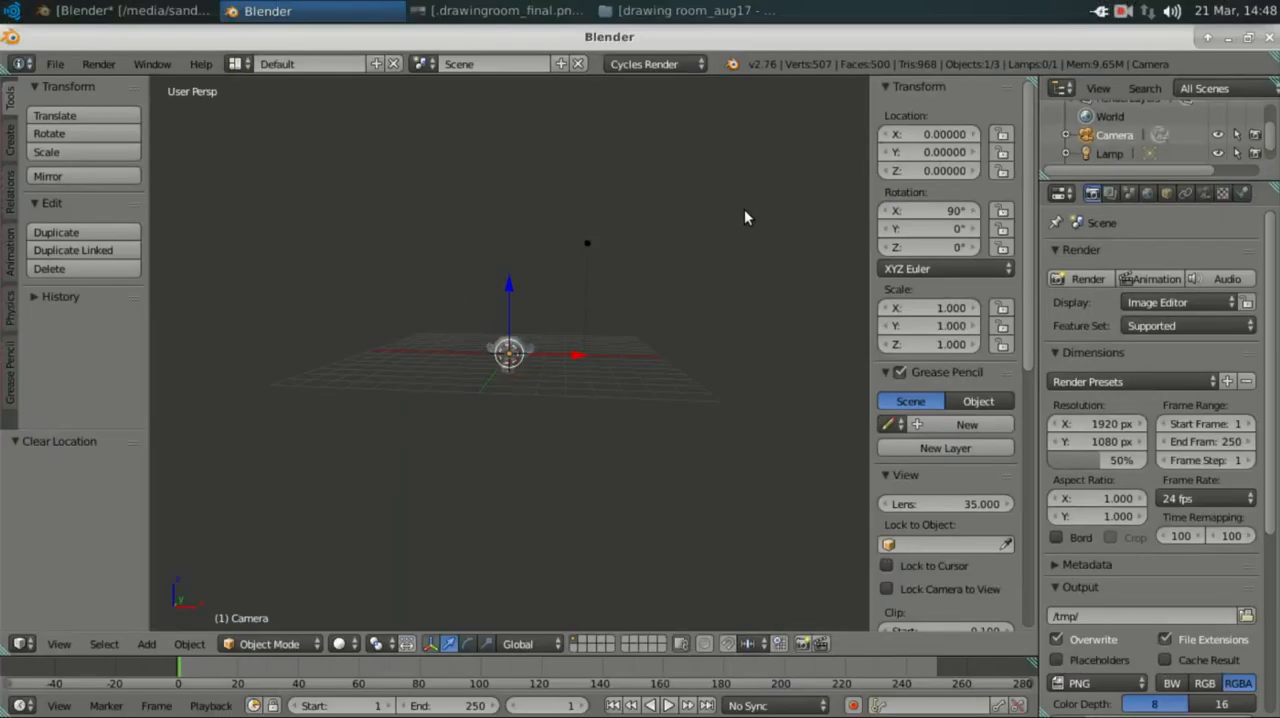
{"action": "key", "text": "n"}
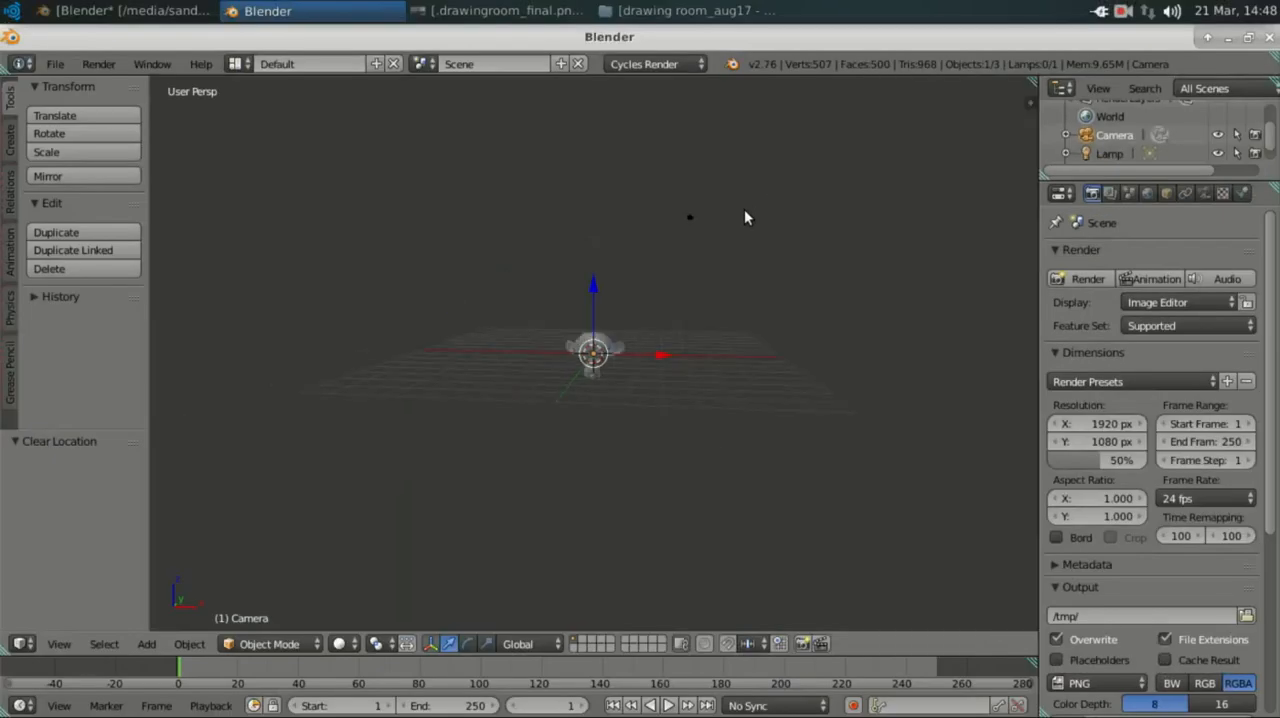
Step: Move the camera about -5.6 units along the Y axis to face the monkey, and look through the camera
{"action": "key", "text": "KP_3"}
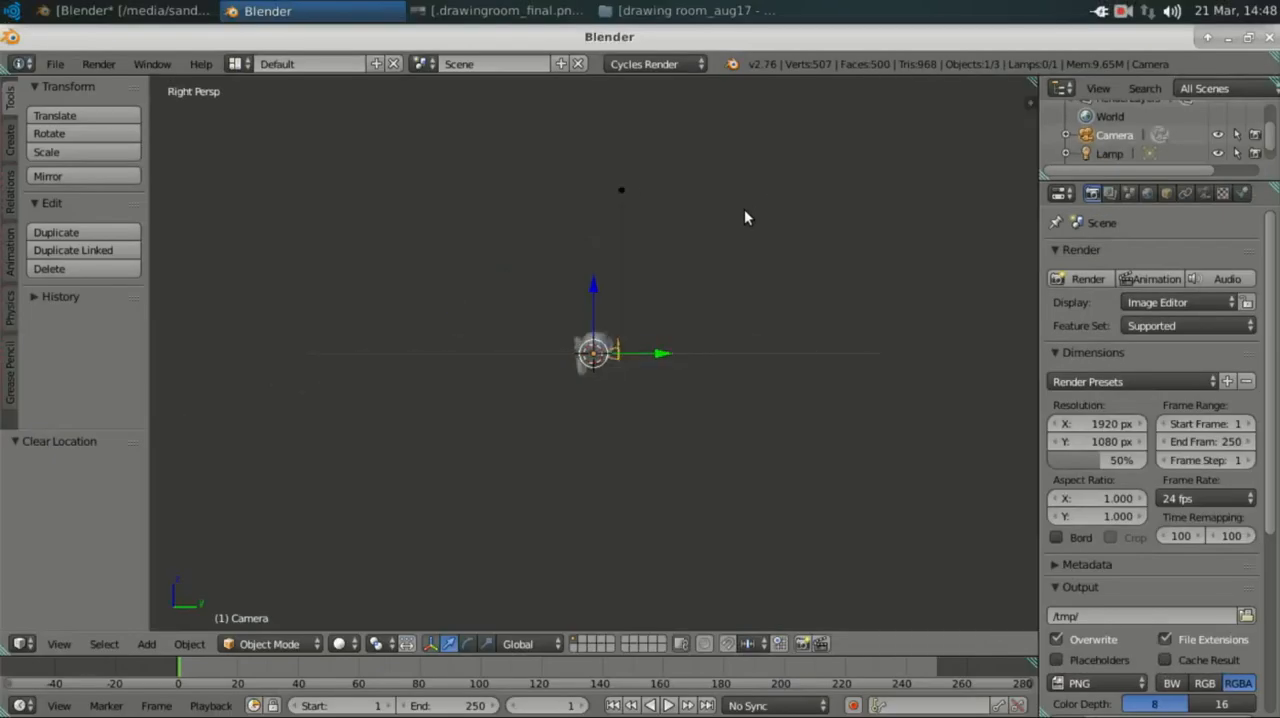
{"action": "left_click_drag", "start_coordinate": [664, 356], "coordinate": [444, 324]}
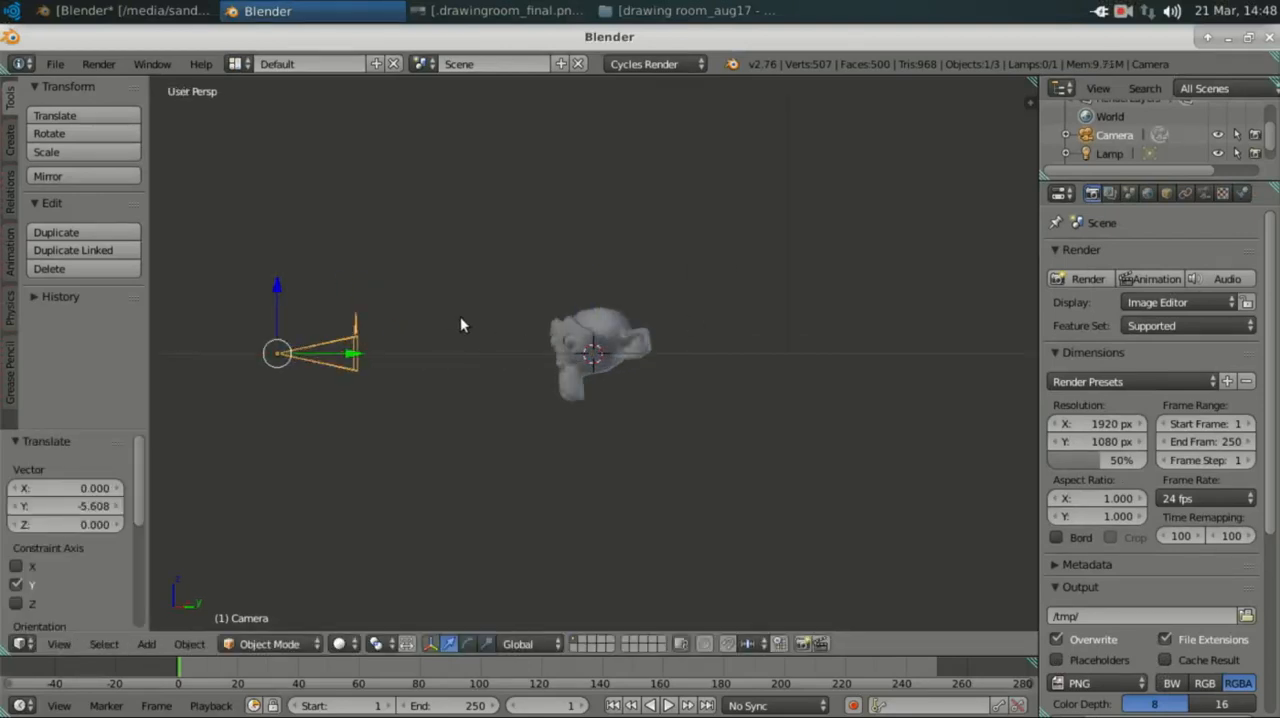
{"action": "key", "text": "KP_0"}
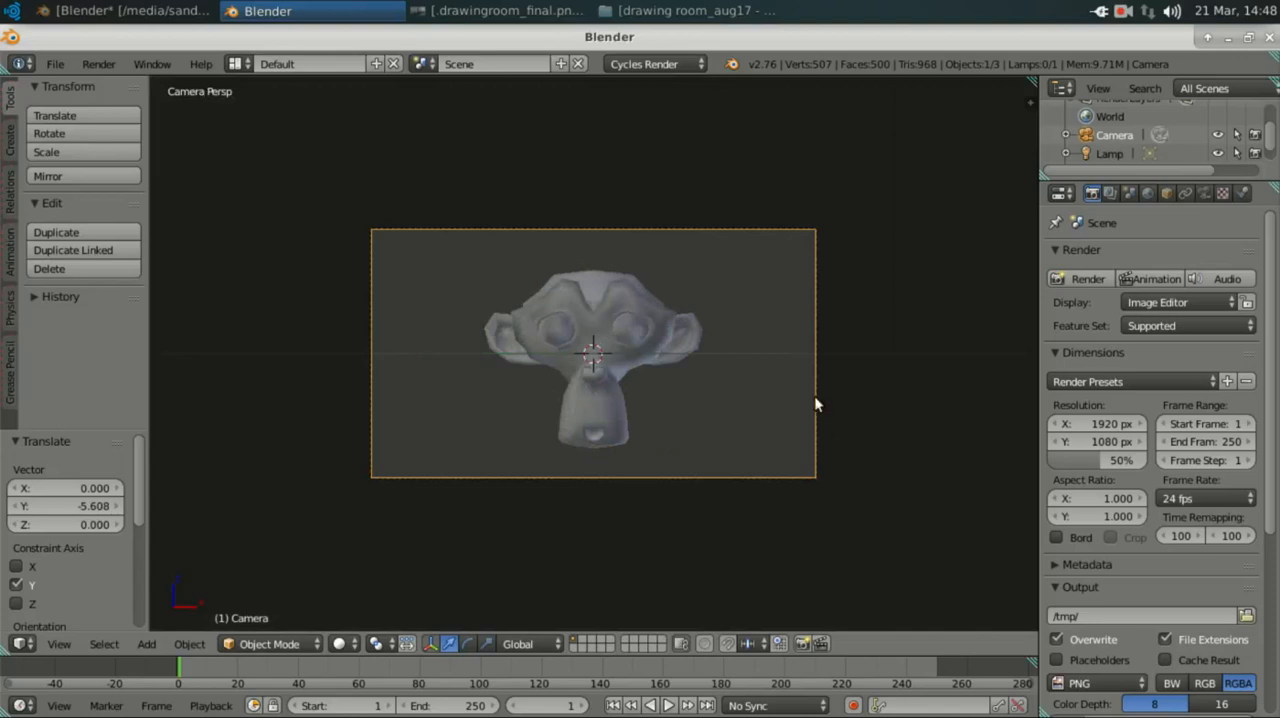
{"action": "scroll", "coordinate": [714, 388], "scroll_direction": "up", "scroll_amount": 4}
{"action": "scroll", "coordinate": [714, 388], "scroll_direction": "down", "scroll_amount": 2}
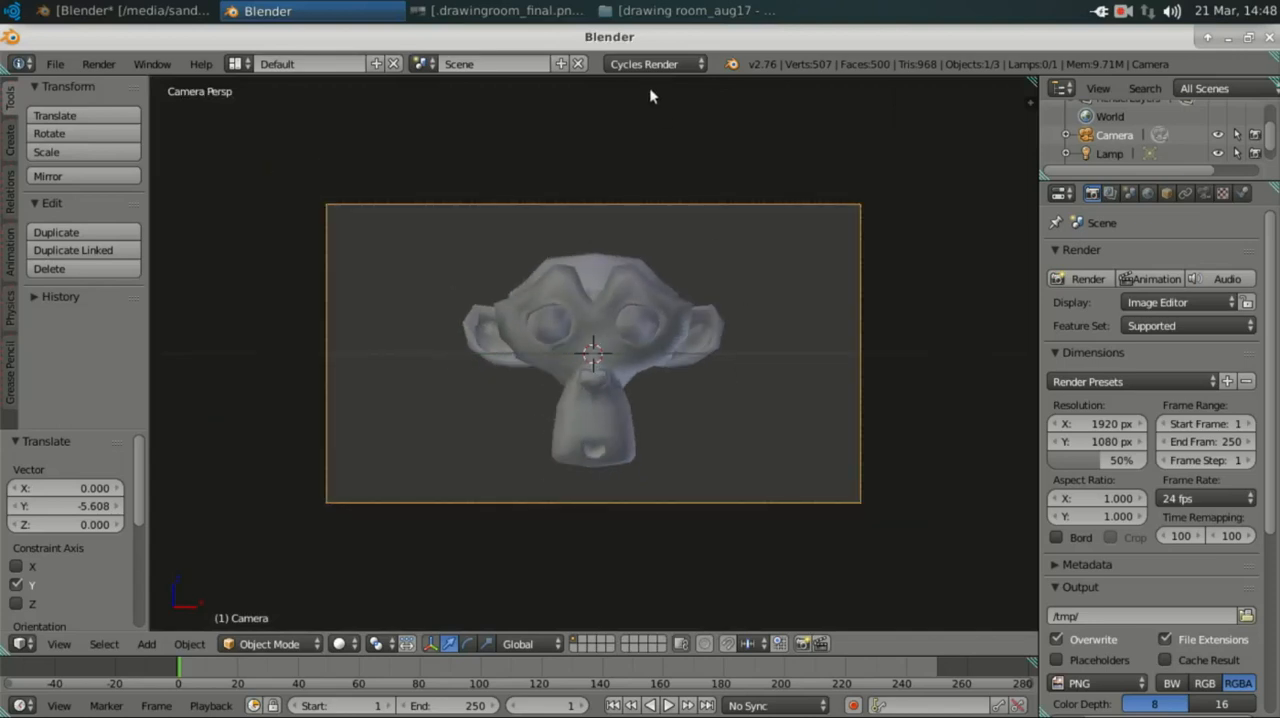
Step: Select the monkey, show its material settings, and turn the timeline into an enlarged Node Editor
{"action": "right_click", "coordinate": [598, 287]}
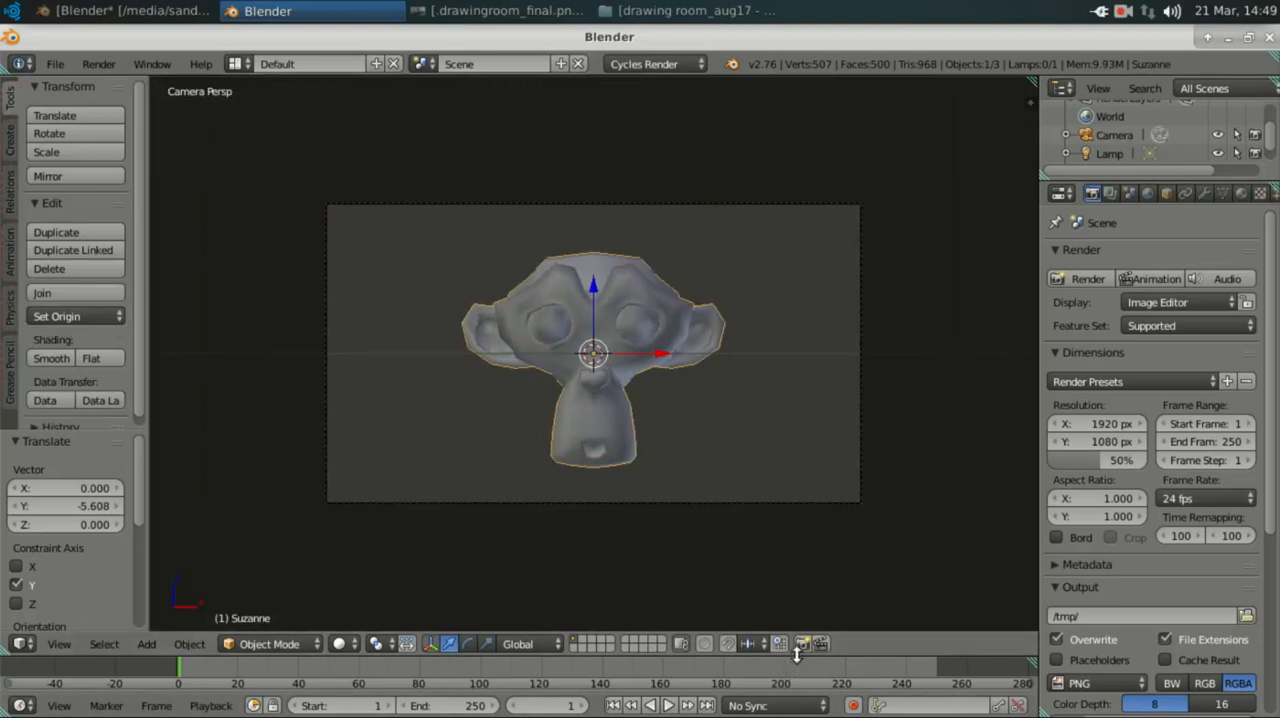
{"action": "left_click_drag", "start_coordinate": [797, 656], "coordinate": [779, 525]}
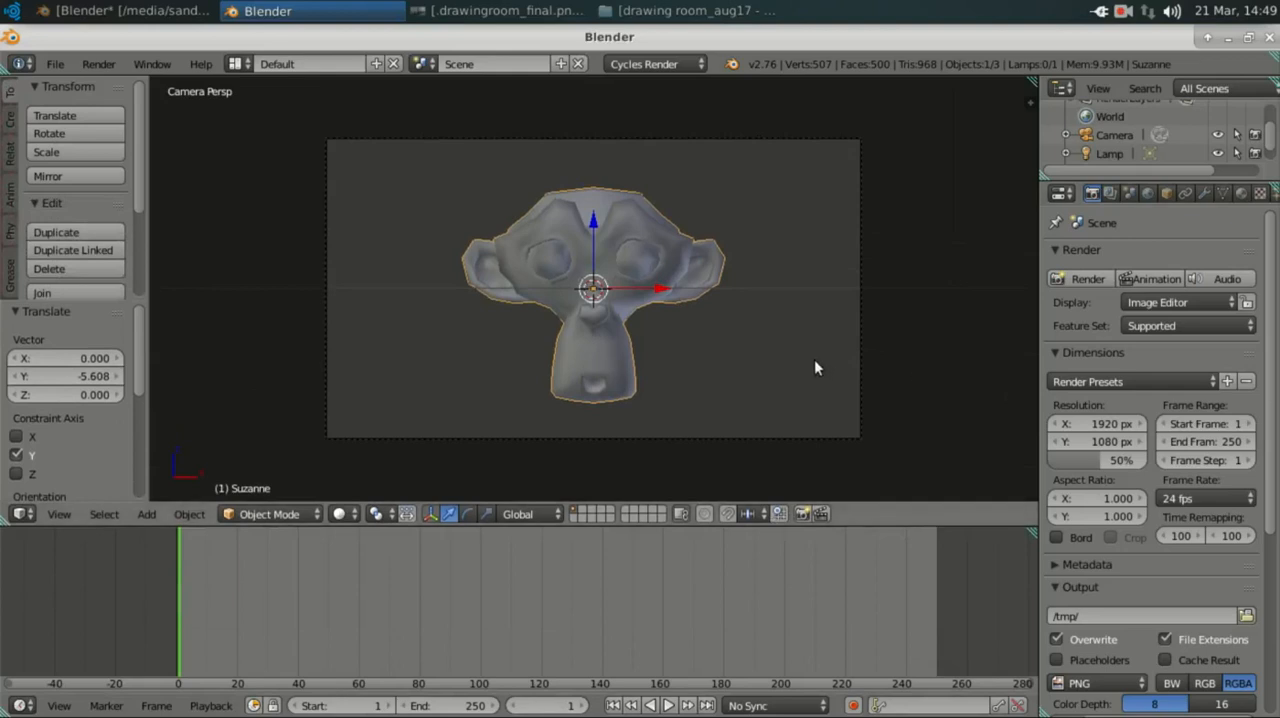
{"action": "left_click", "coordinate": [1241, 193]}
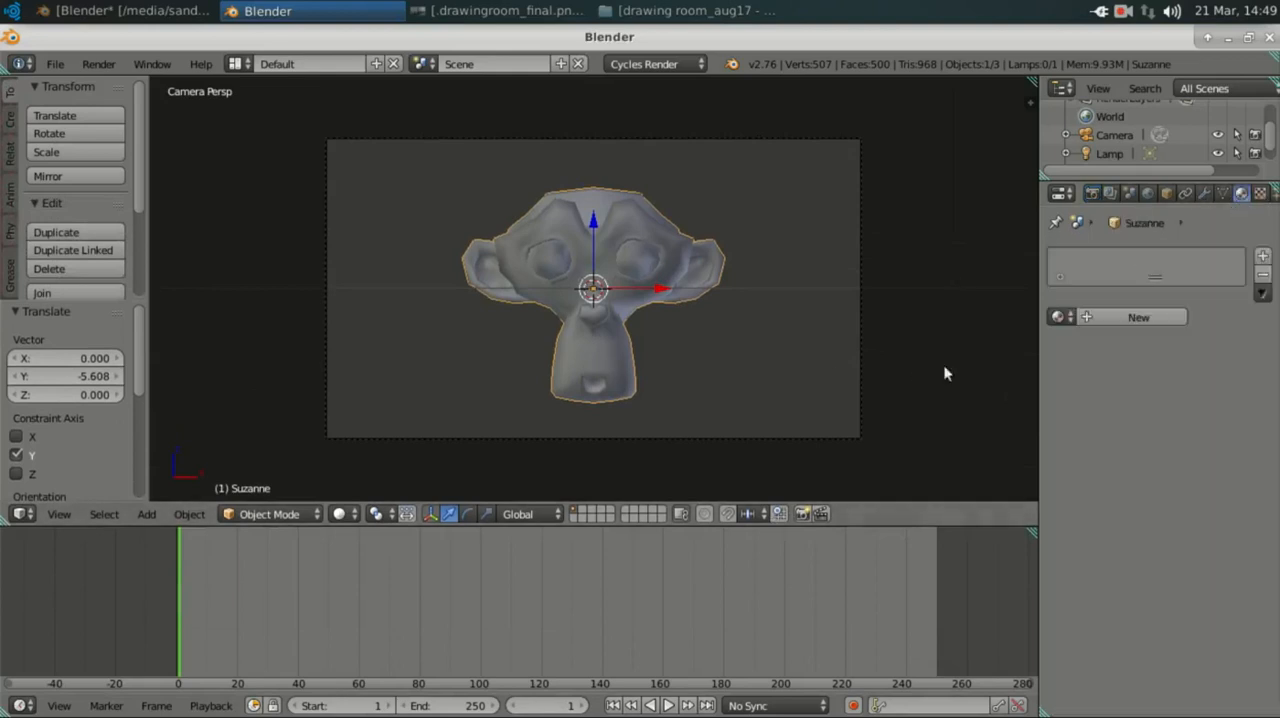
{"action": "left_click", "coordinate": [27, 705]}
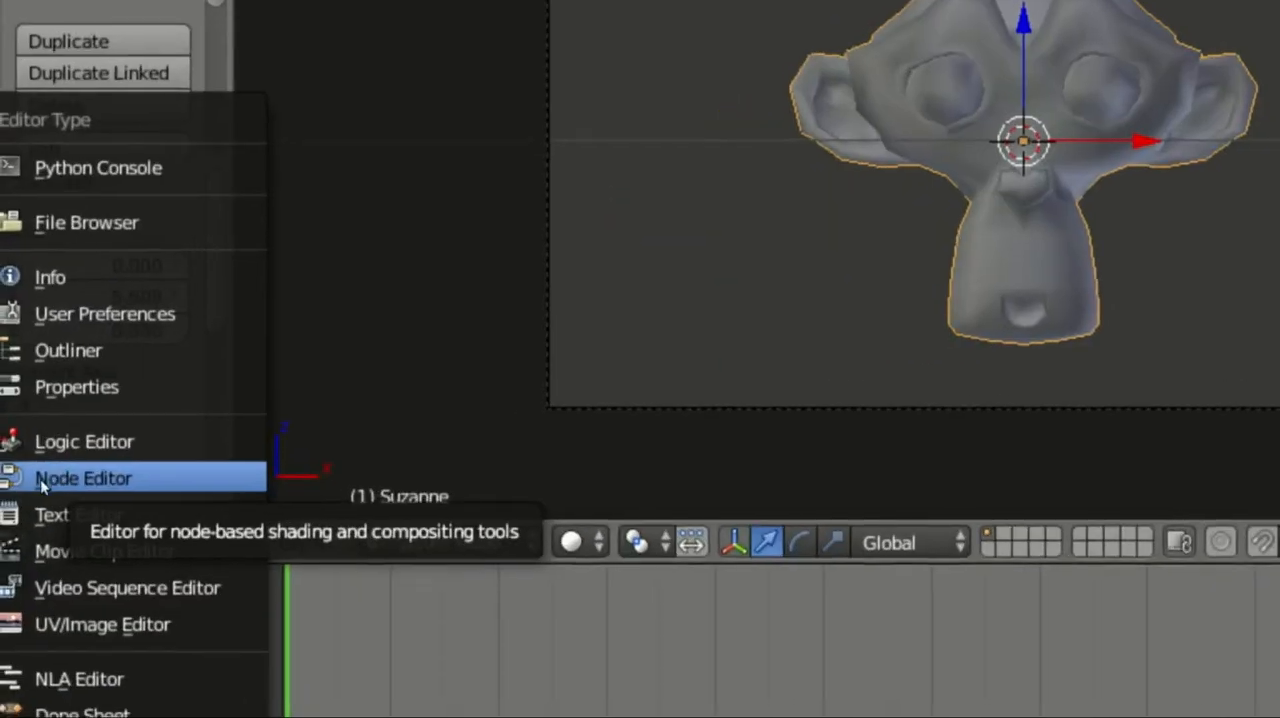
{"action": "left_click", "coordinate": [50, 478]}
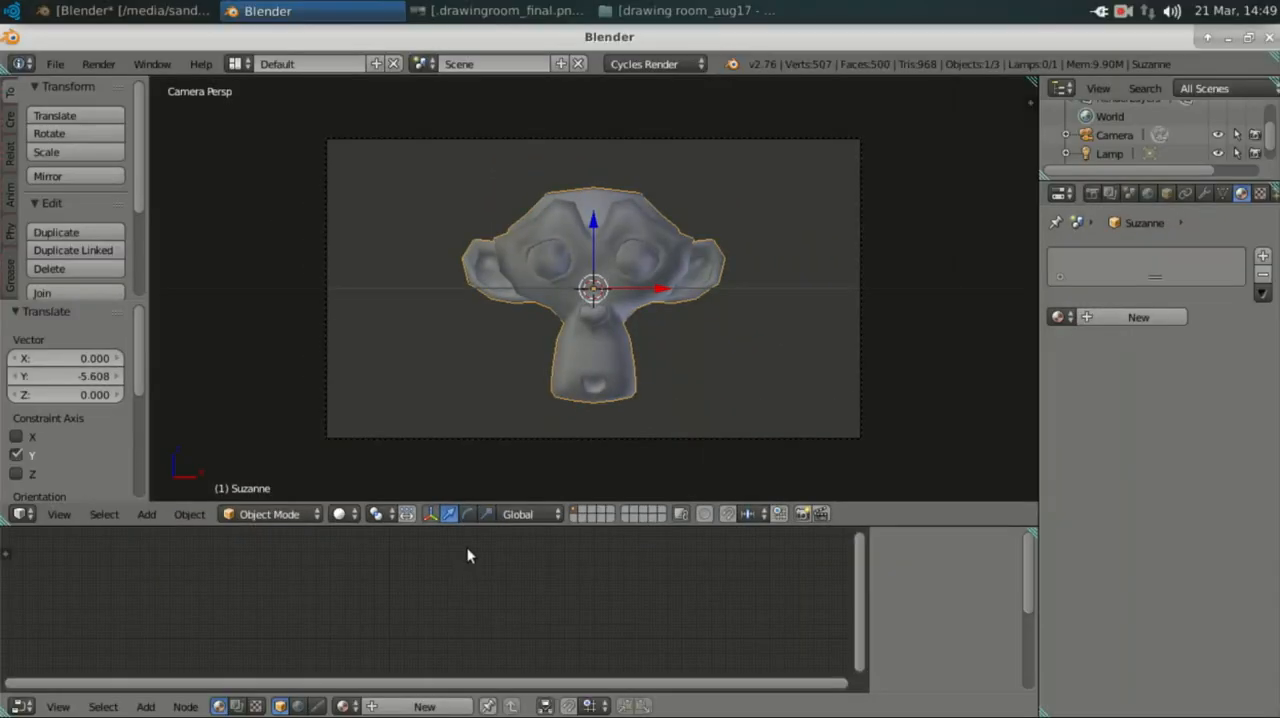
{"action": "left_click_drag", "start_coordinate": [479, 527], "coordinate": [470, 456]}
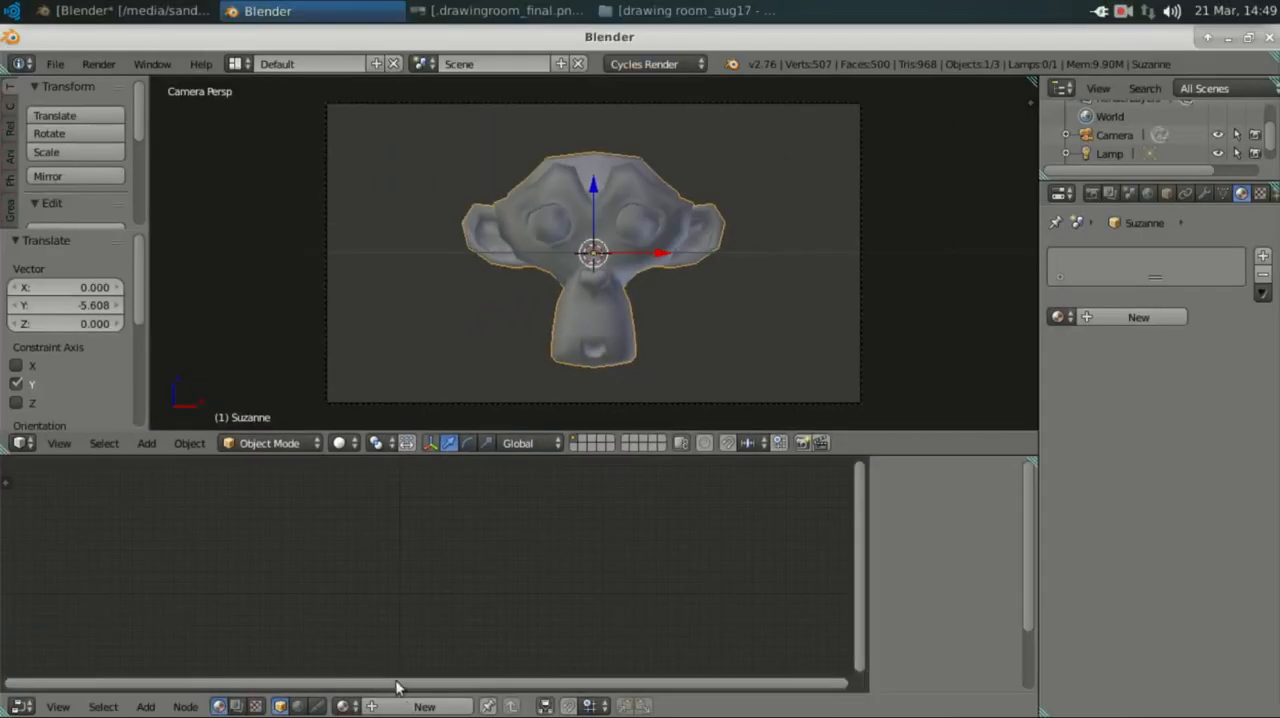
Step: Create a new node-based material for the monkey, hide the node editor's sidebar and bring its nodes into clear view
{"action": "left_click", "coordinate": [424, 706]}
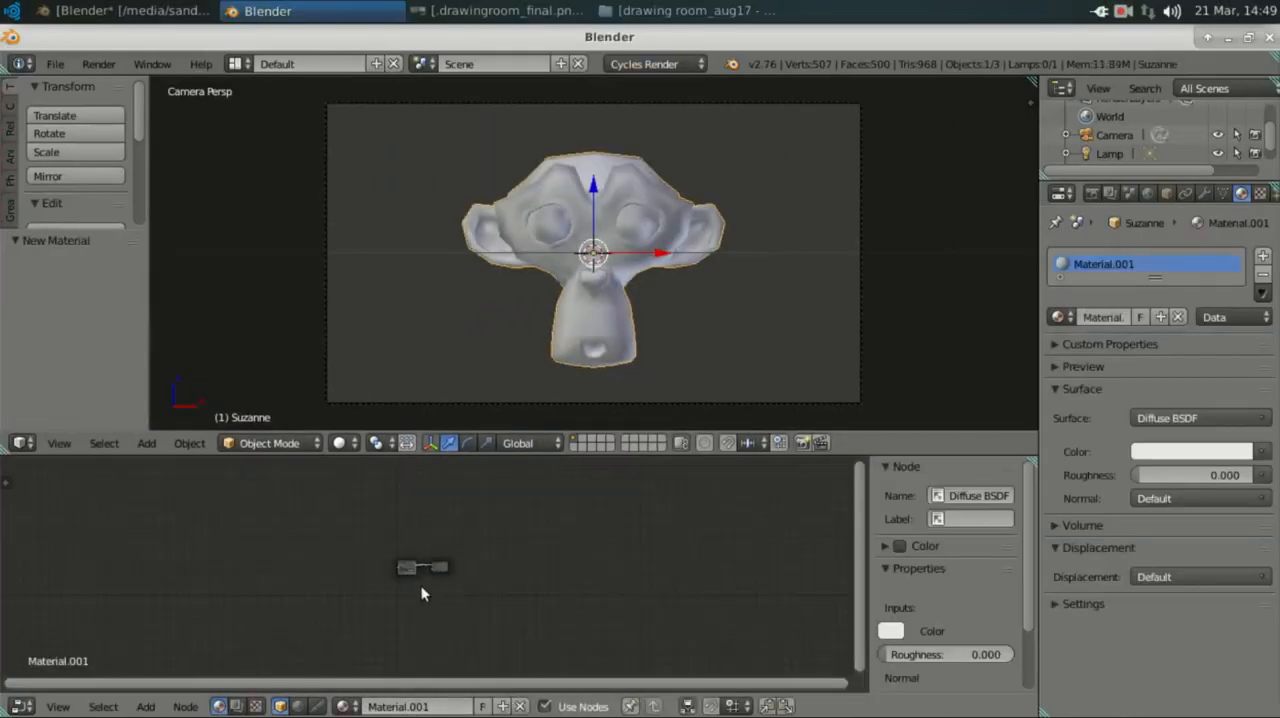
{"action": "scroll", "coordinate": [421, 587], "scroll_direction": "up", "scroll_amount": 8}
{"action": "middle_click_drag", "start_coordinate": [415, 588], "coordinate": [551, 578]}
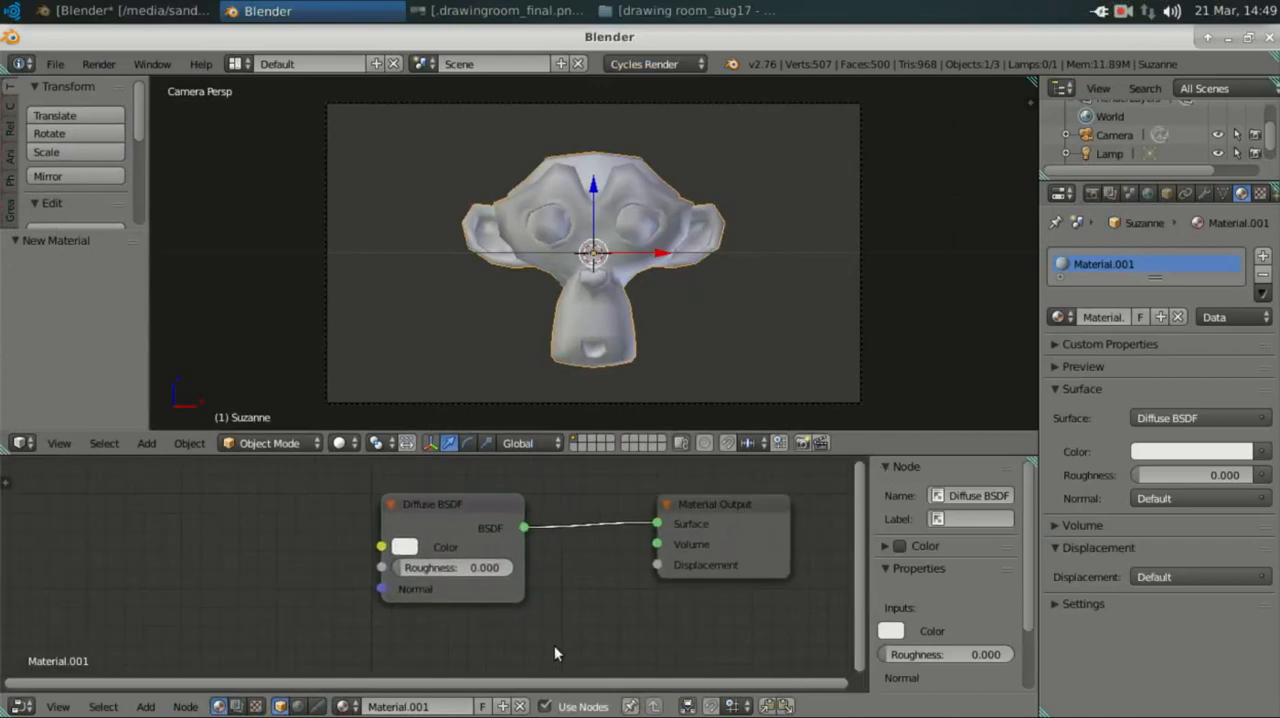
{"action": "key", "text": "n"}
{"action": "middle_click_drag", "start_coordinate": [664, 613], "coordinate": [592, 632]}
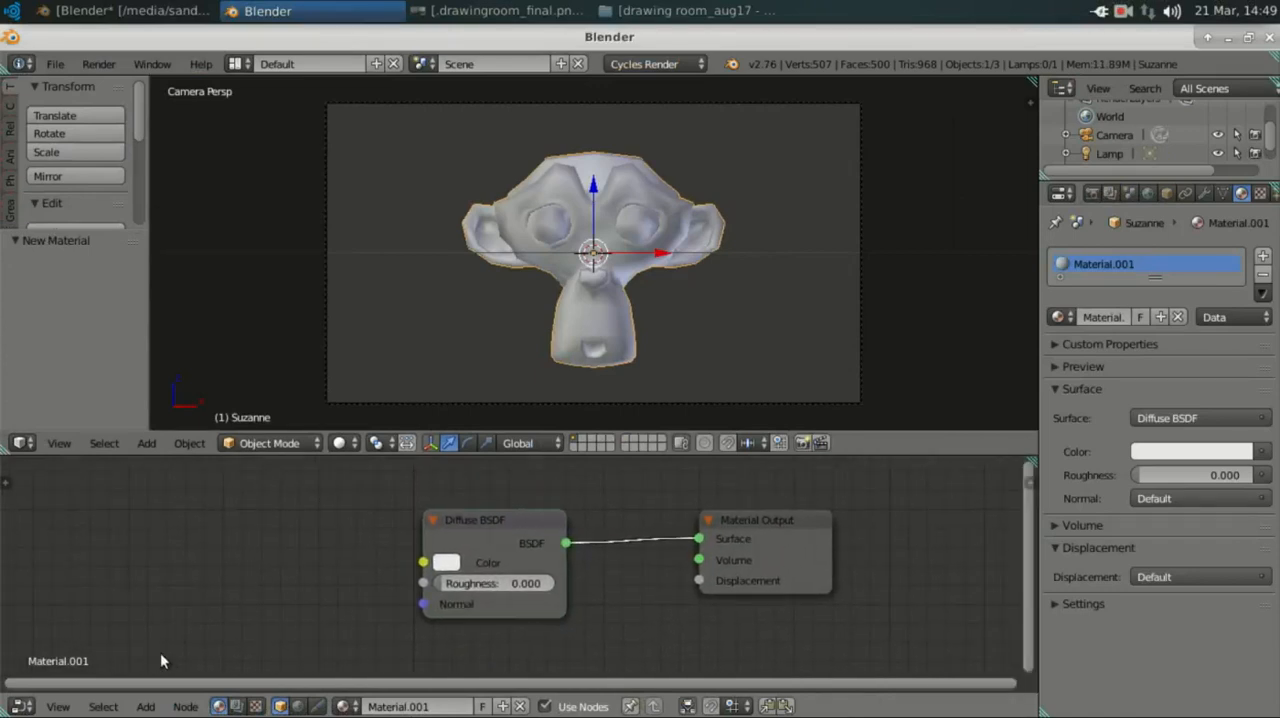
{"action": "middle_click_drag", "start_coordinate": [281, 599], "coordinate": [324, 594]}
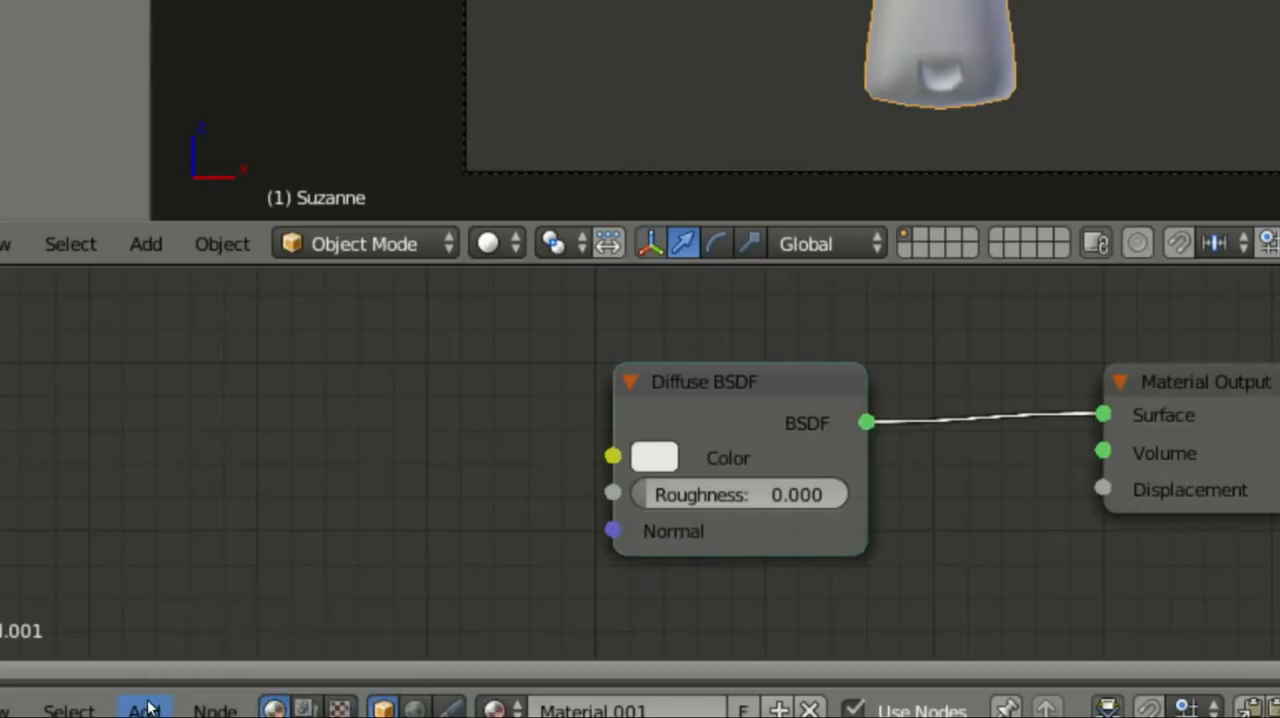
Step: Browse the available node categories, including Input, Output, Shader, Color, Vector and Converter
{"action": "left_click", "coordinate": [146, 708]}
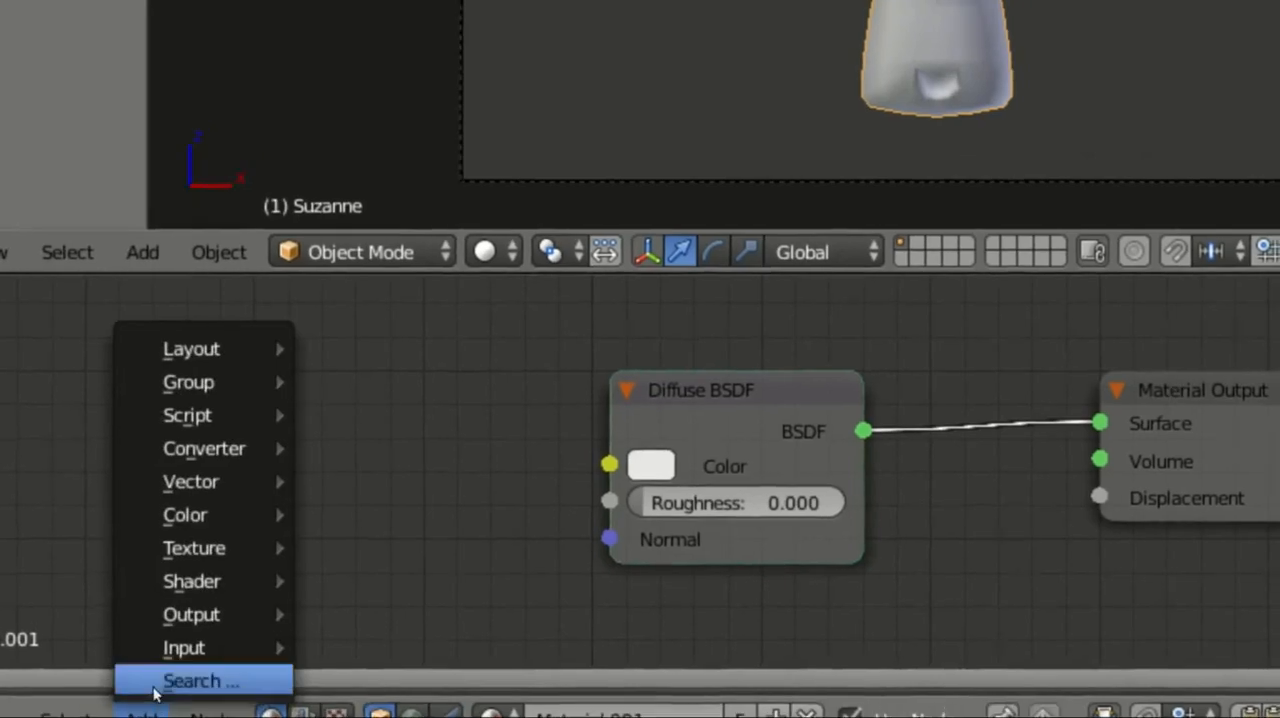
{"action": "mouse_move", "coordinate": [189, 658]}
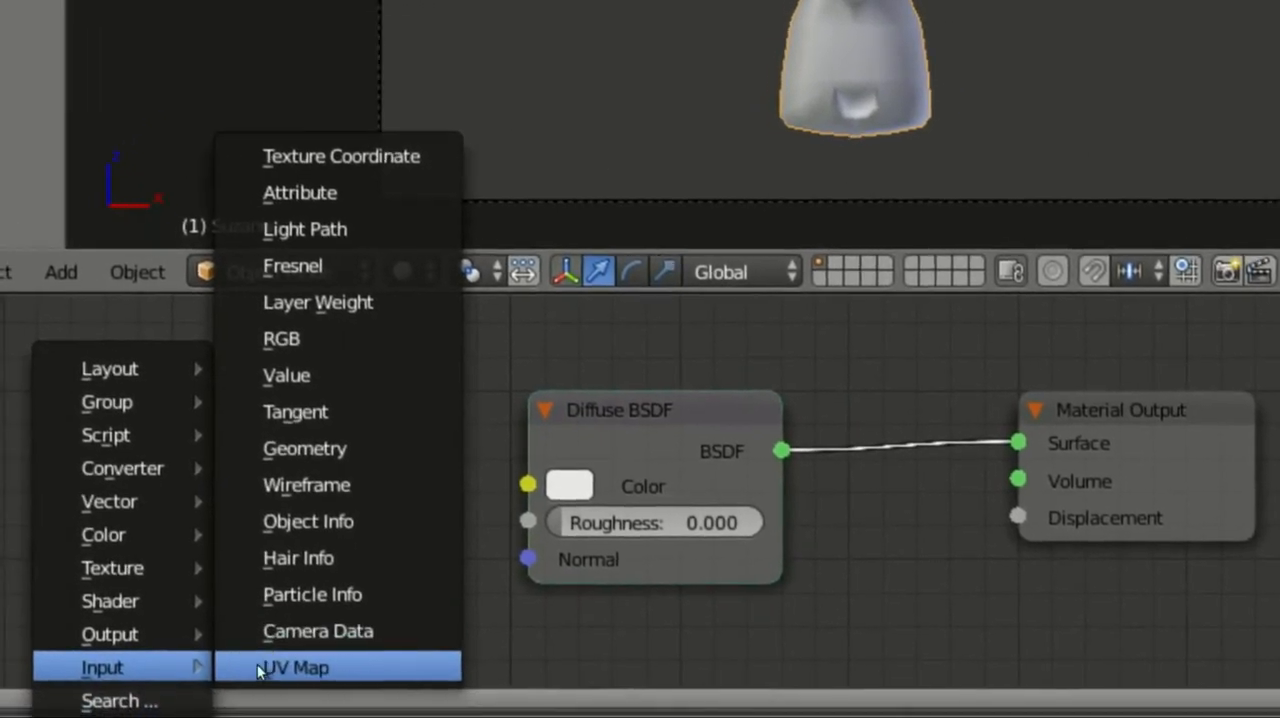
{"action": "mouse_move", "coordinate": [156, 643]}
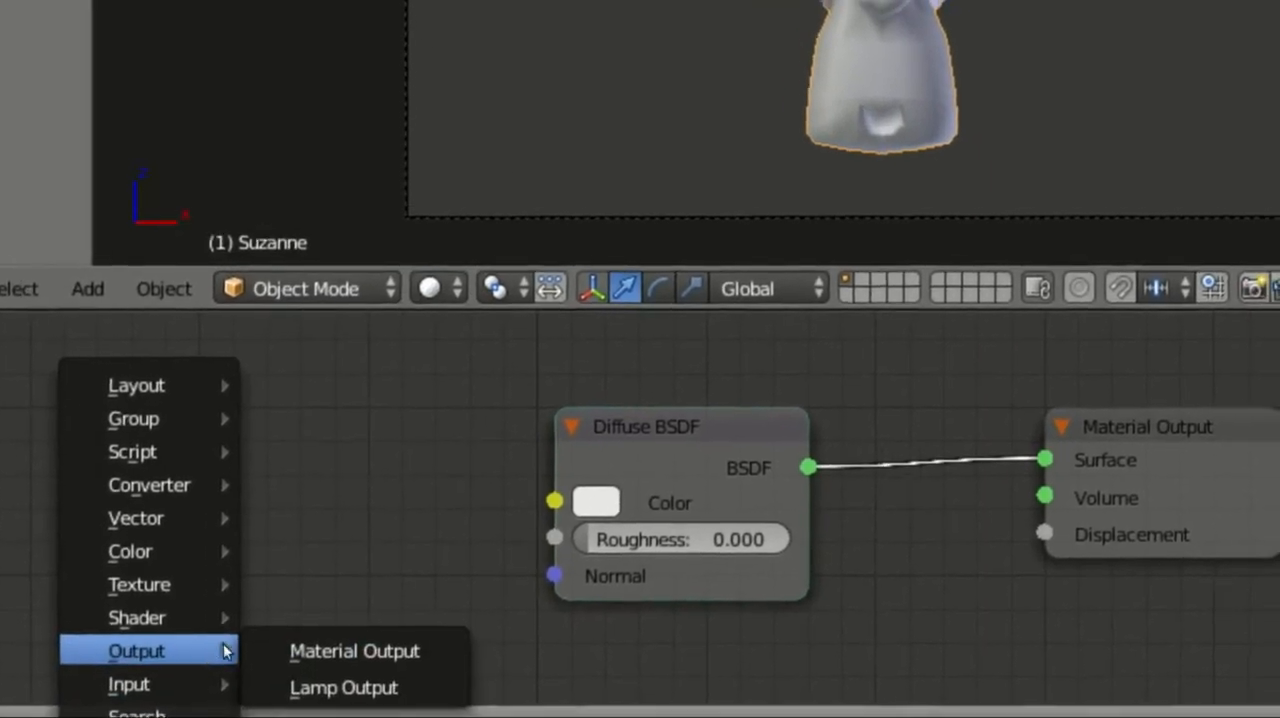
{"action": "mouse_move", "coordinate": [193, 614]}
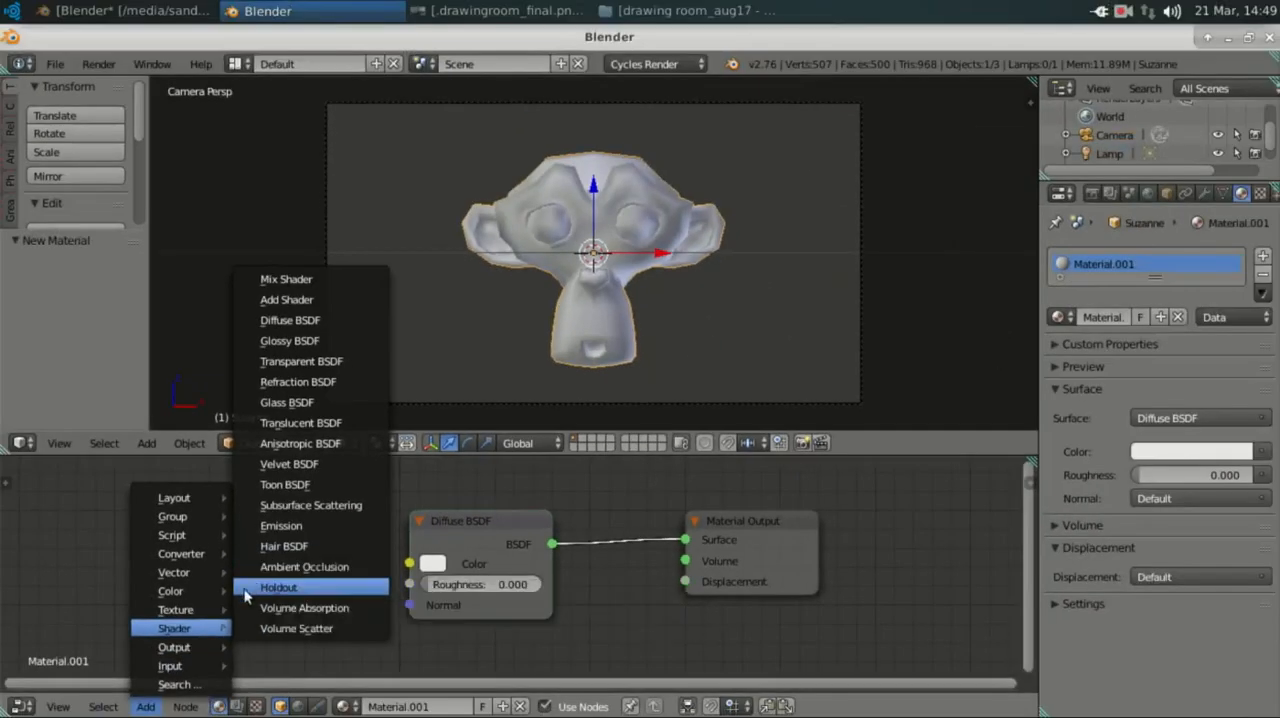
{"action": "mouse_move", "coordinate": [180, 617]}
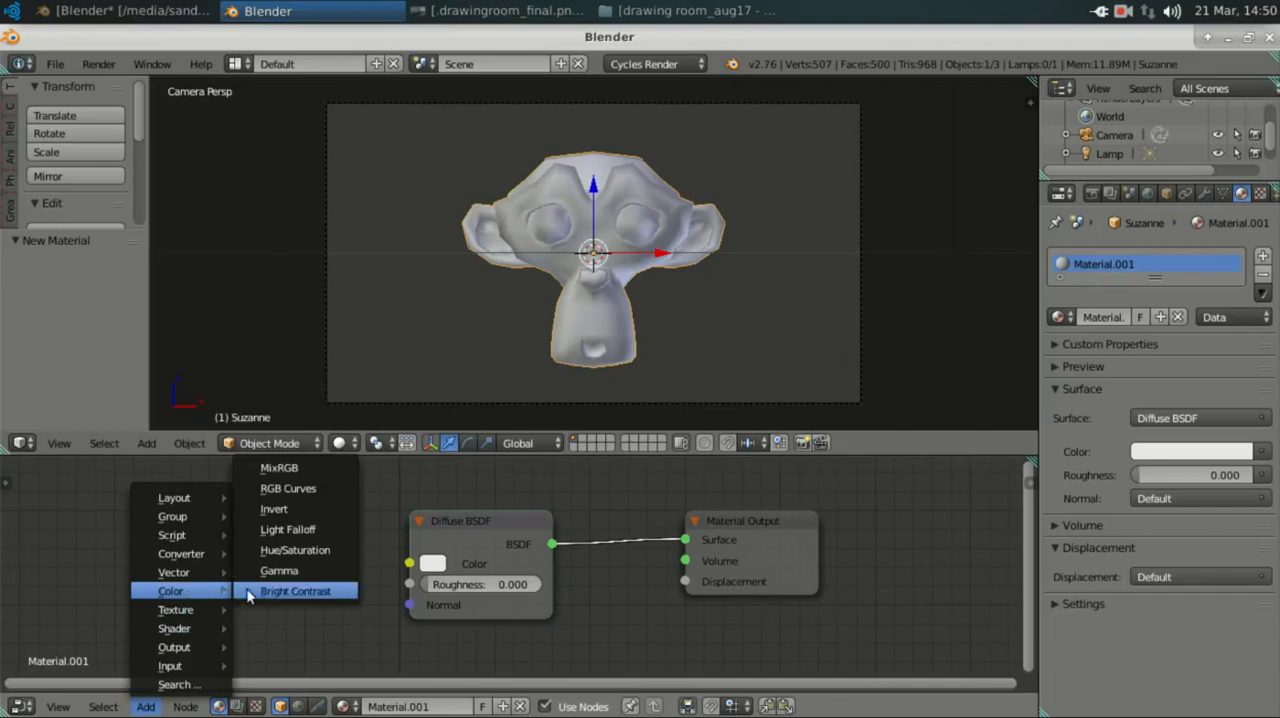
{"action": "mouse_move", "coordinate": [172, 578]}
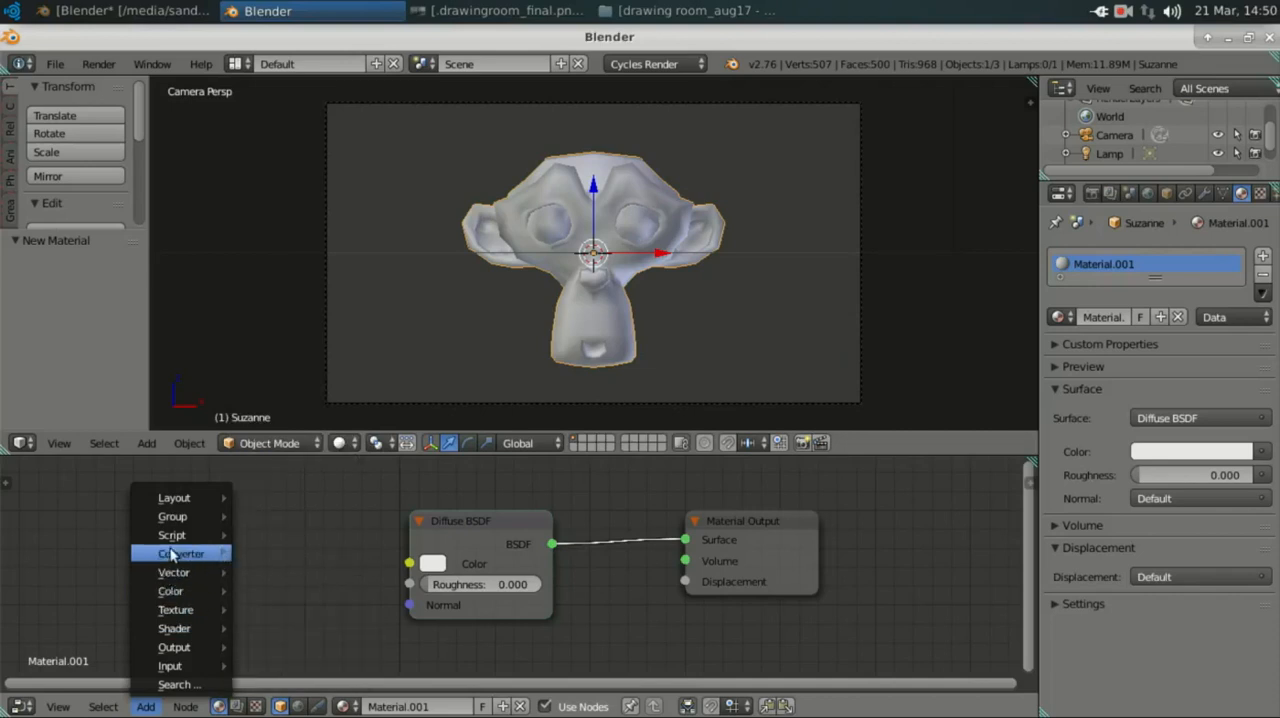
{"action": "mouse_move", "coordinate": [181, 514]}
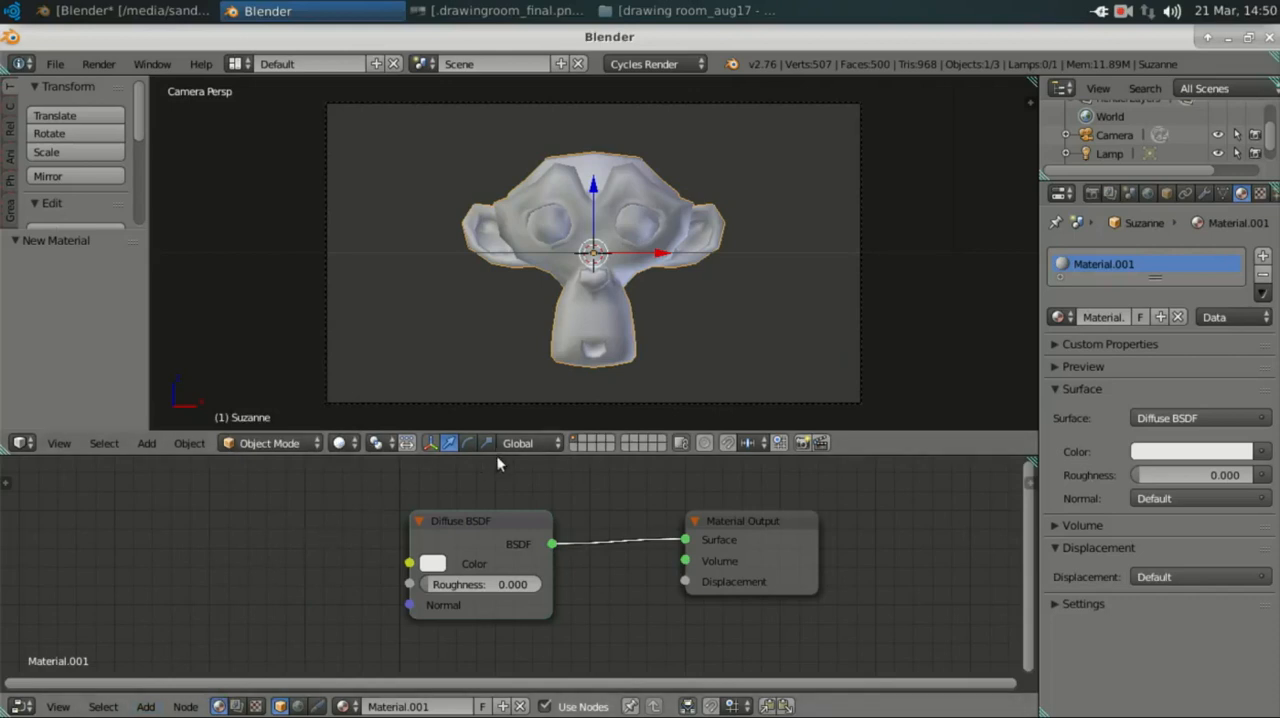
Step: Enlarge the node editor and search the addable nodes for "glo" and "tran"
{"action": "left_click_drag", "start_coordinate": [499, 454], "coordinate": [515, 384]}
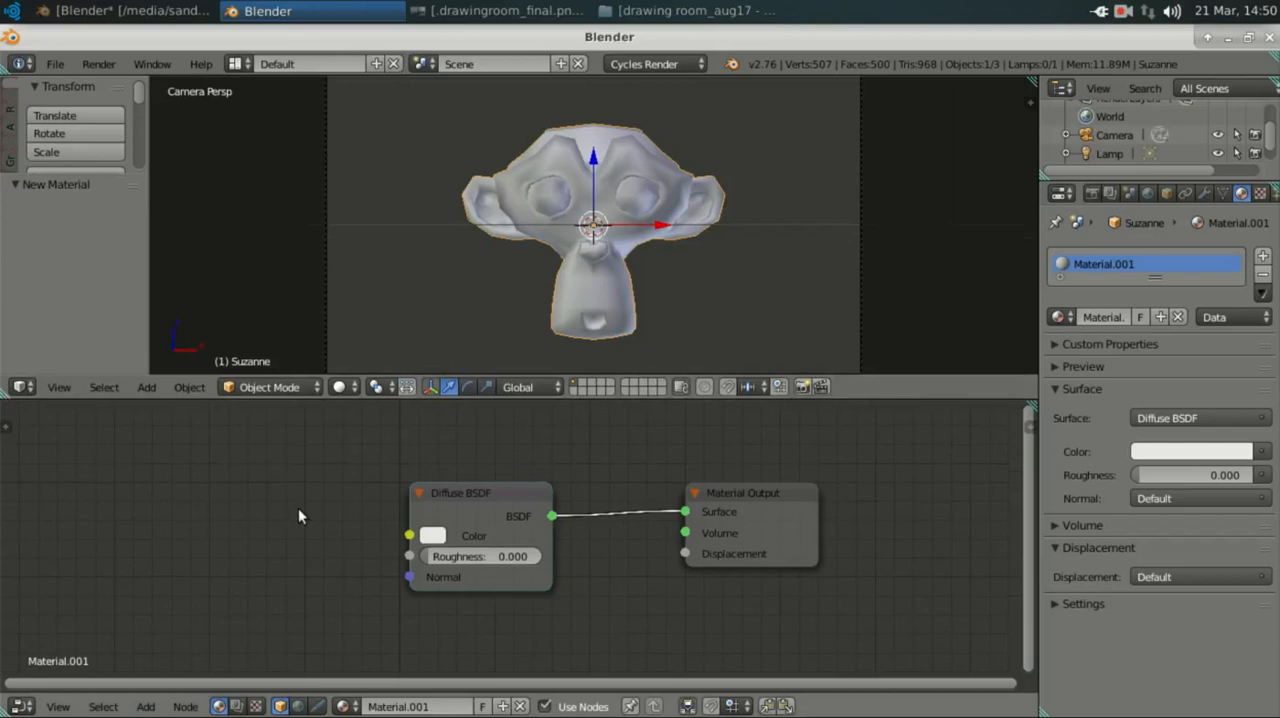
{"action": "key", "text": "shift+a"}
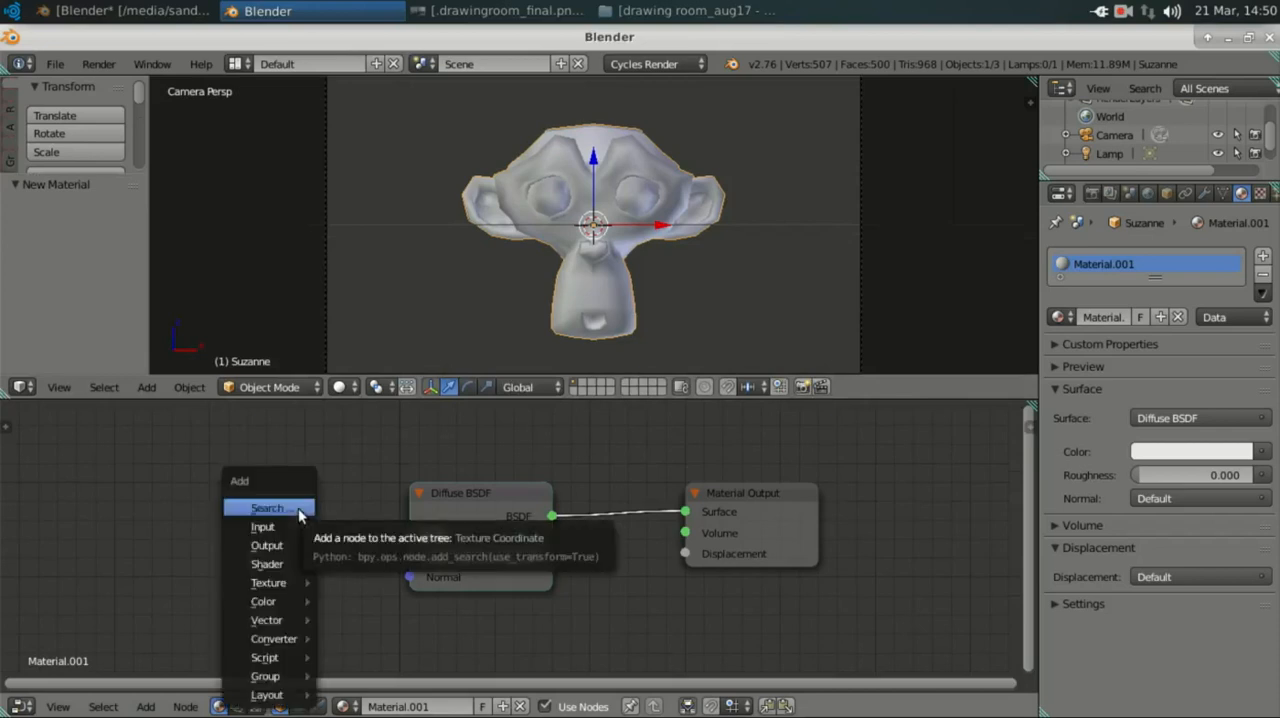
{"action": "left_click", "coordinate": [298, 508]}
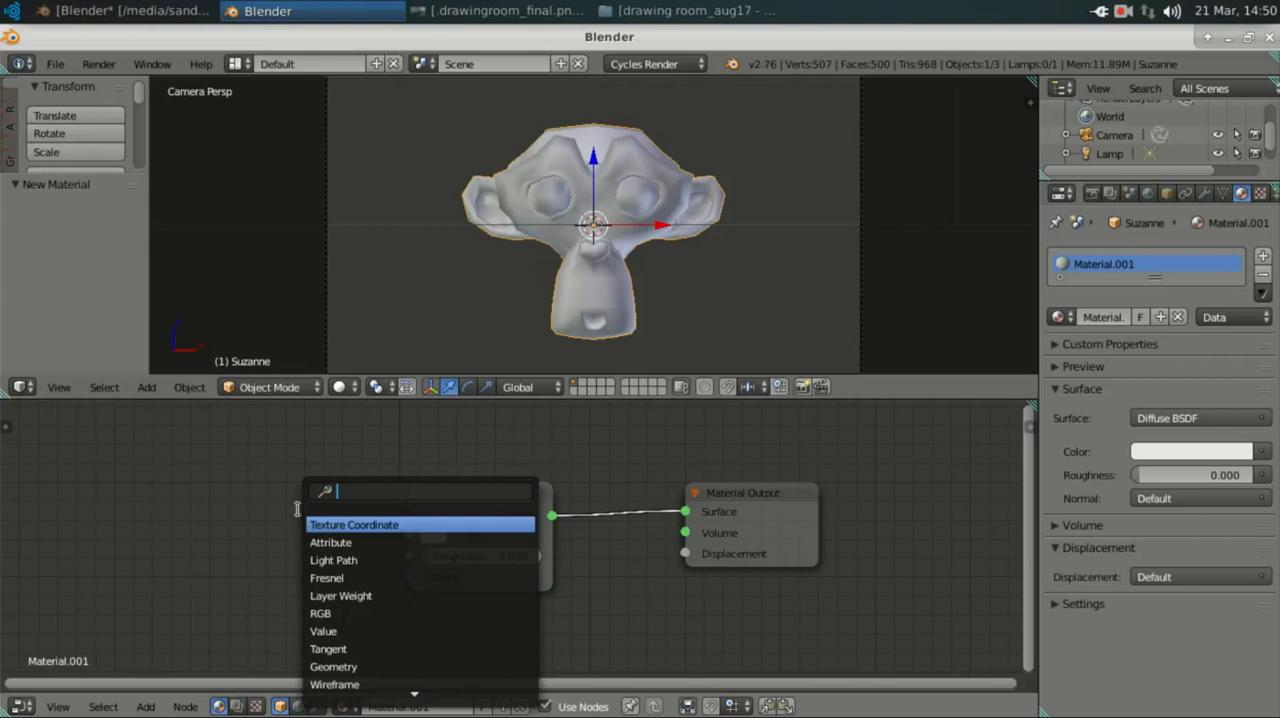
{"action": "type", "text": "glo"}
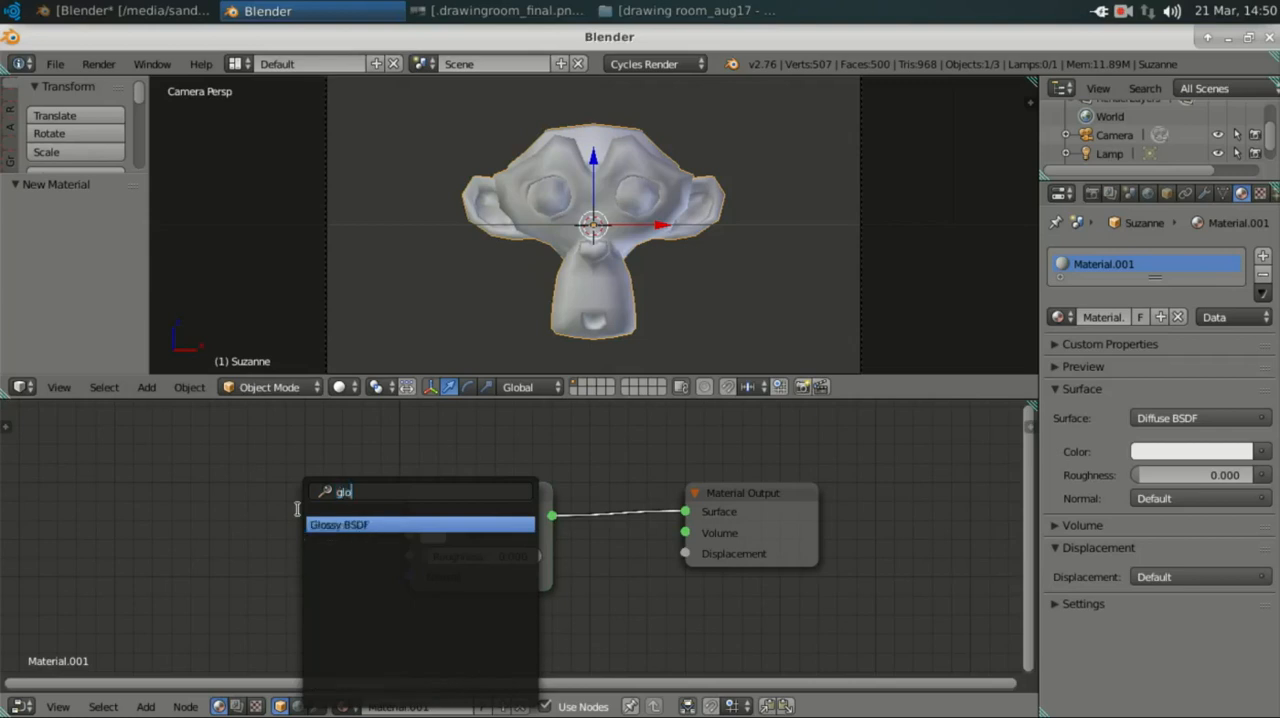
{"action": "key", "text": "BackSpace"}
{"action": "key", "text": "BackSpace"}
{"action": "key", "text": "BackSpace"}
{"action": "type", "text": "tran"}
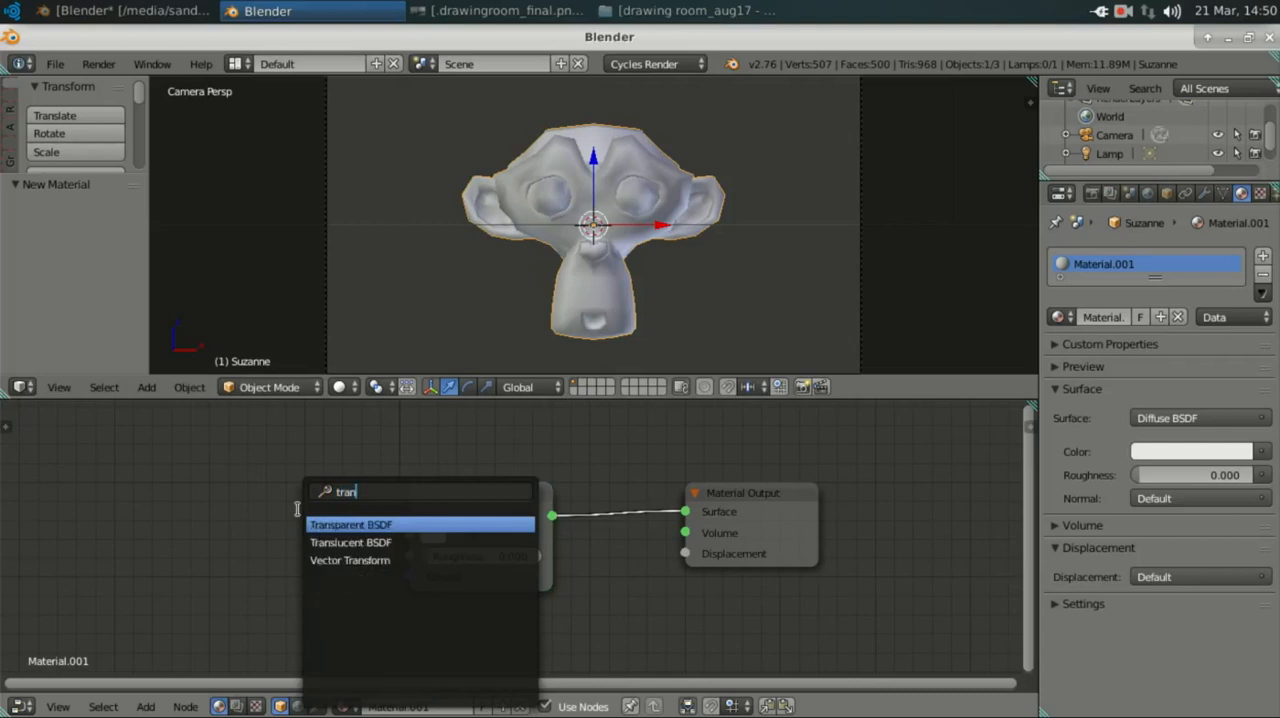
Step: Search the addable nodes for "mix", "rg" and "anis", and leave the search without adding a node
{"action": "key", "text": "BackSpace"}
{"action": "key", "text": "BackSpace"}
{"action": "key", "text": "BackSpace"}
{"action": "key", "text": "BackSpace"}
{"action": "type", "text": "mis"}
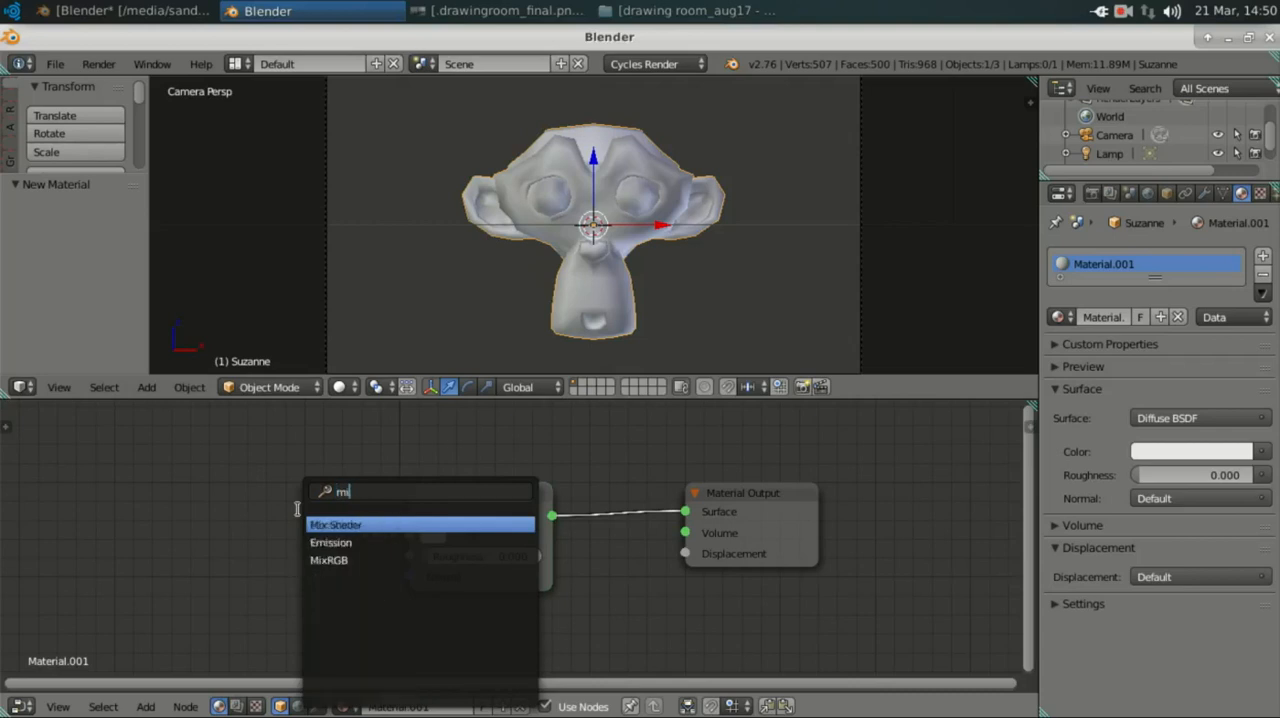
{"action": "key", "text": "BackSpace"}
{"action": "type", "text": "s"}
{"action": "key", "text": "BackSpace"}
{"action": "type", "text": "x"}
{"action": "key", "text": "BackSpace"}
{"action": "key", "text": "BackSpace"}
{"action": "key", "text": "BackSpace"}
{"action": "type", "text": "rg"}
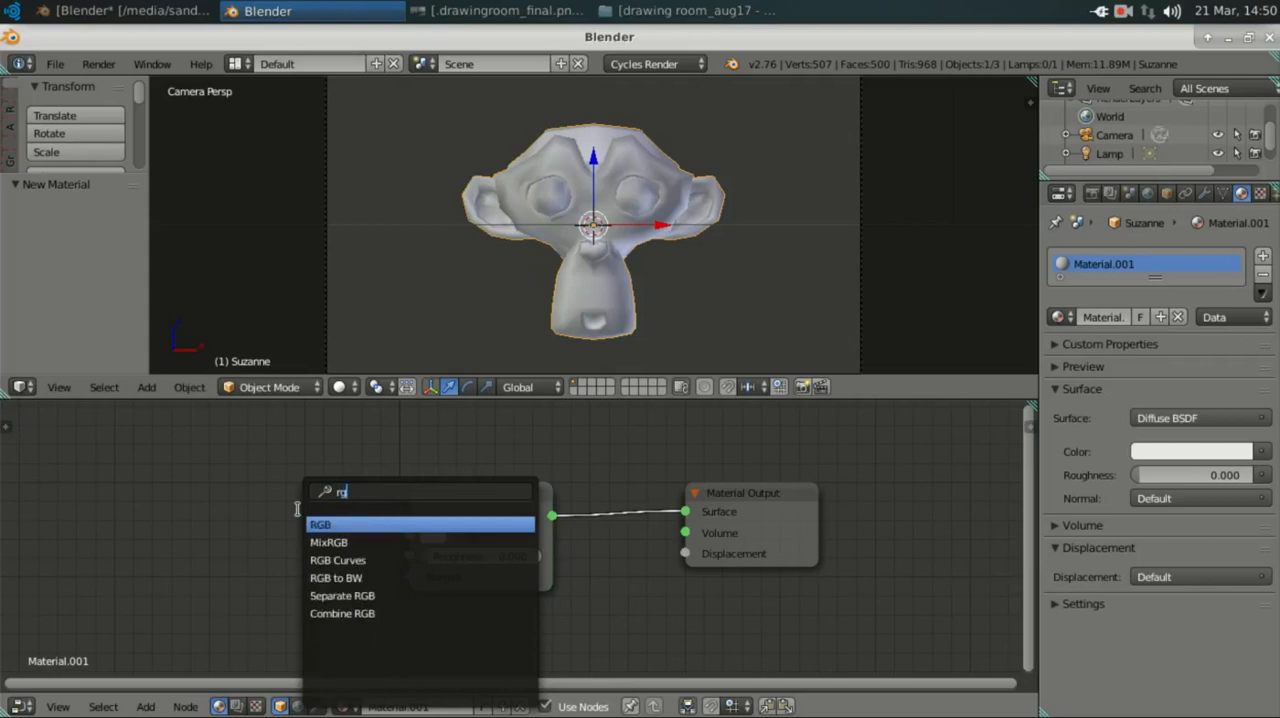
{"action": "key", "text": "BackSpace"}
{"action": "key", "text": "BackSpace"}
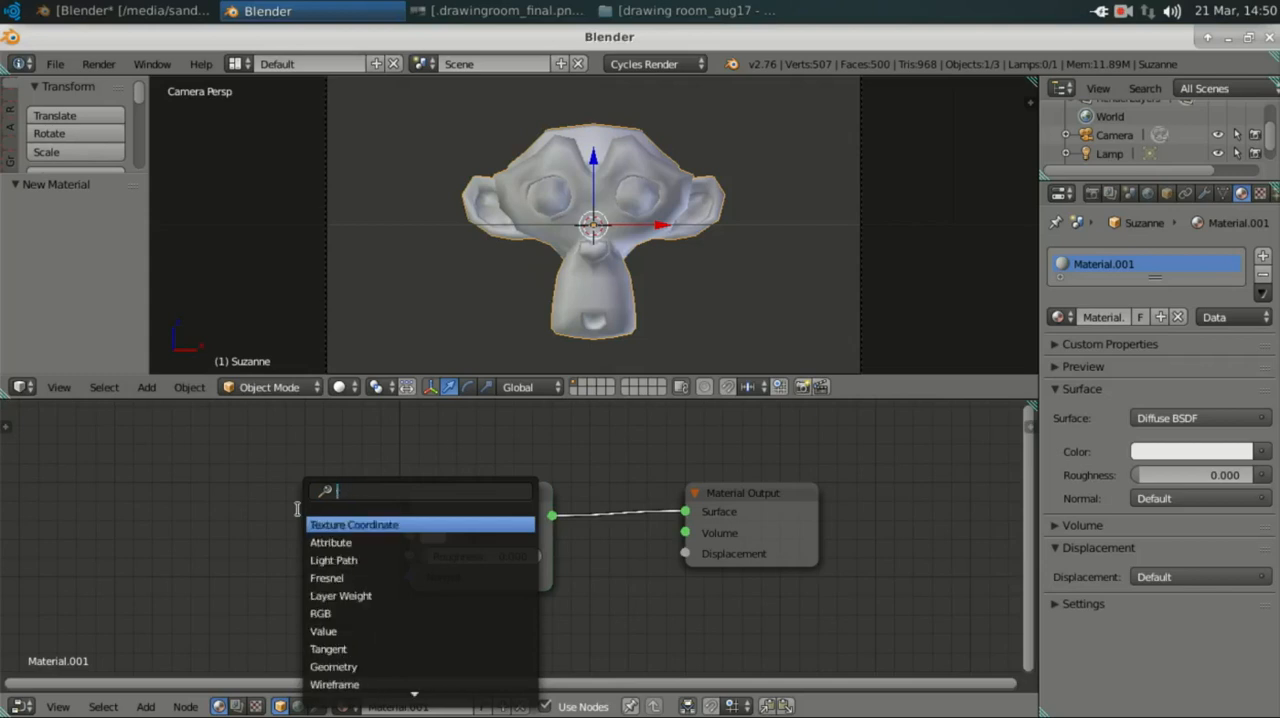
{"action": "type", "text": "anis"}
{"action": "key", "text": "BackSpace"}
{"action": "key", "text": "BackSpace"}
{"action": "key", "text": "BackSpace"}
{"action": "key", "text": "BackSpace"}
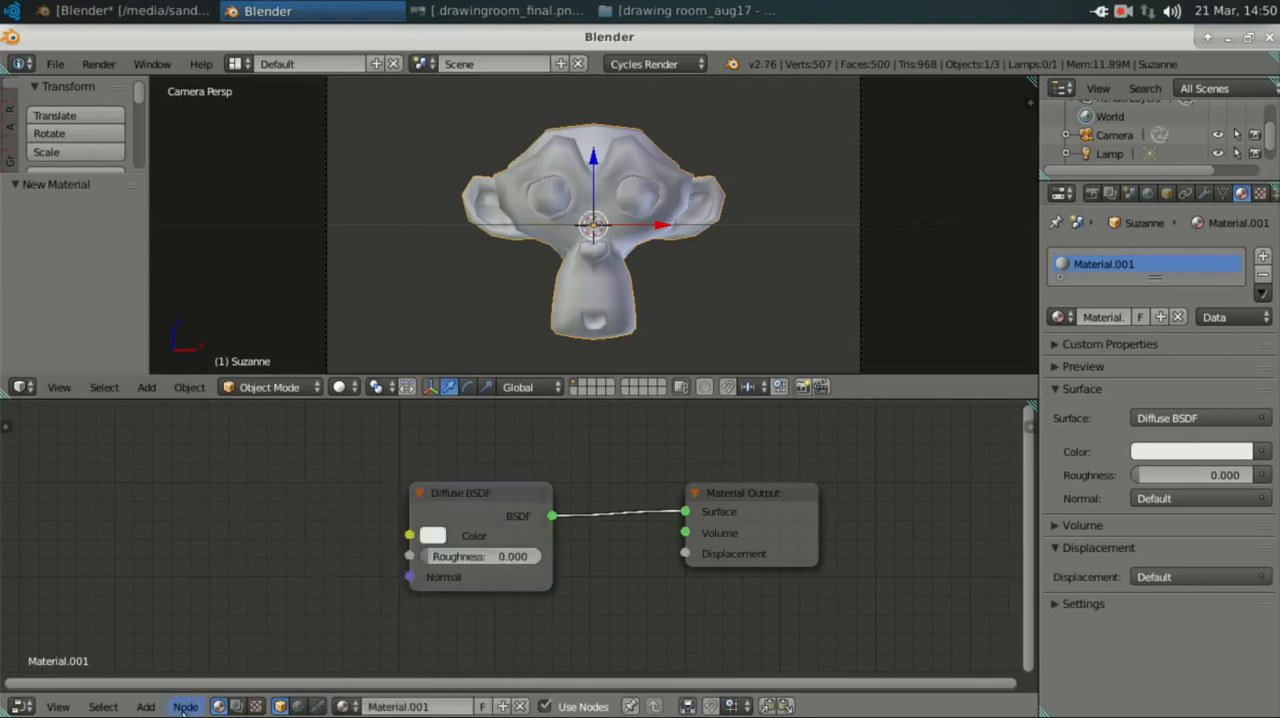
Step: Move the Diffuse BSDF node farther from the Material Output node and enlarge the 3D viewport around the monkey
{"action": "left_click", "coordinate": [146, 706]}
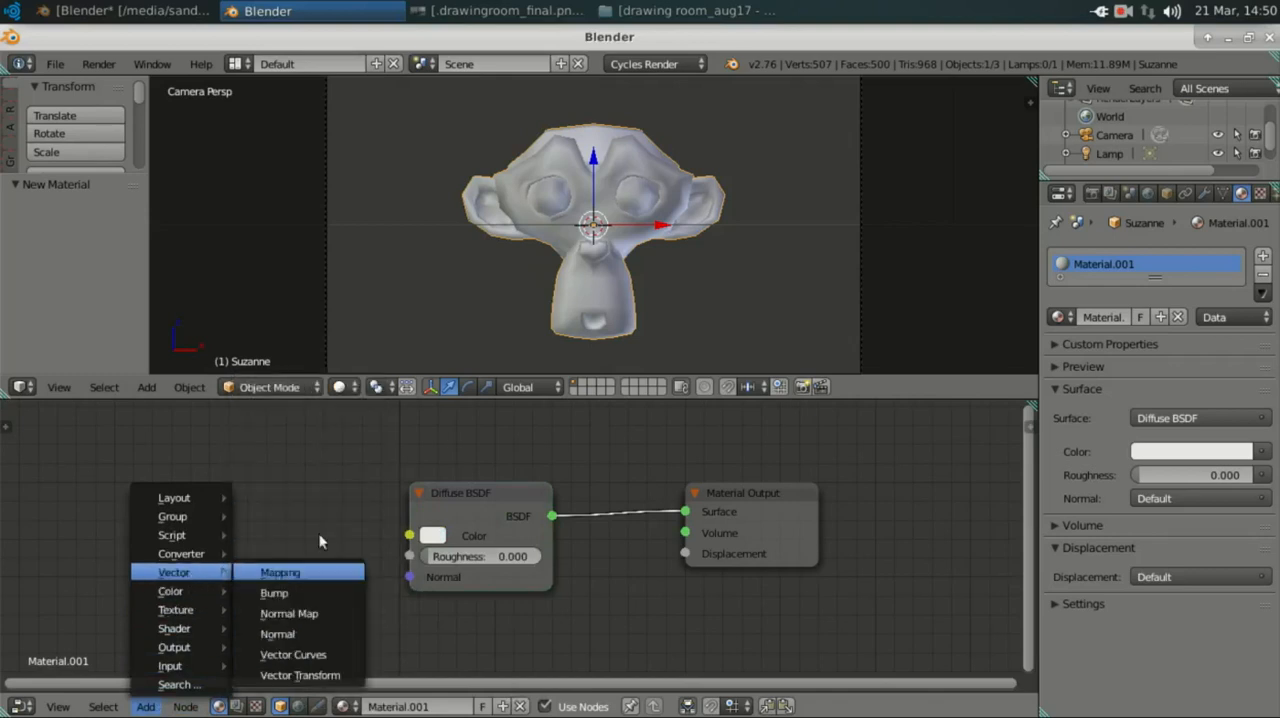
{"action": "left_click_drag", "start_coordinate": [536, 493], "coordinate": [380, 491]}
{"action": "left_click_drag", "start_coordinate": [593, 397], "coordinate": [593, 513]}
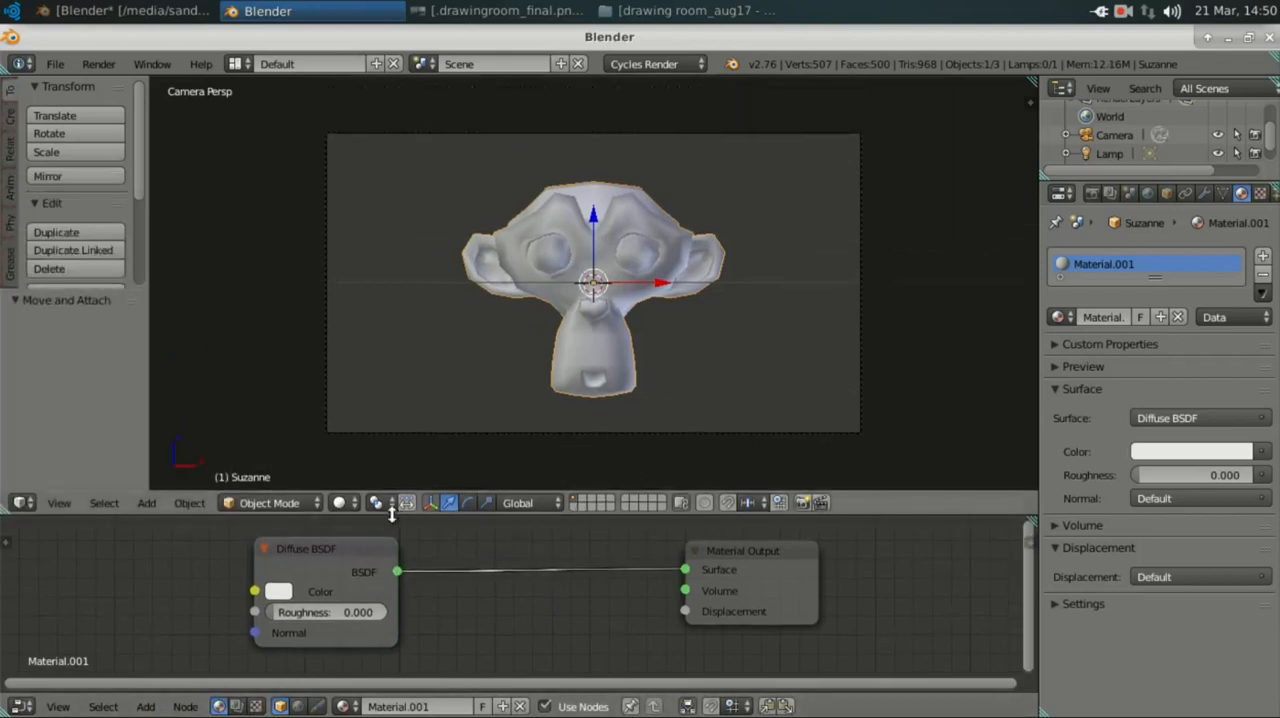
{"action": "scroll", "coordinate": [590, 356], "scroll_direction": "down", "scroll_amount": 1}
{"action": "scroll", "coordinate": [616, 352], "scroll_direction": "up", "scroll_amount": 2}
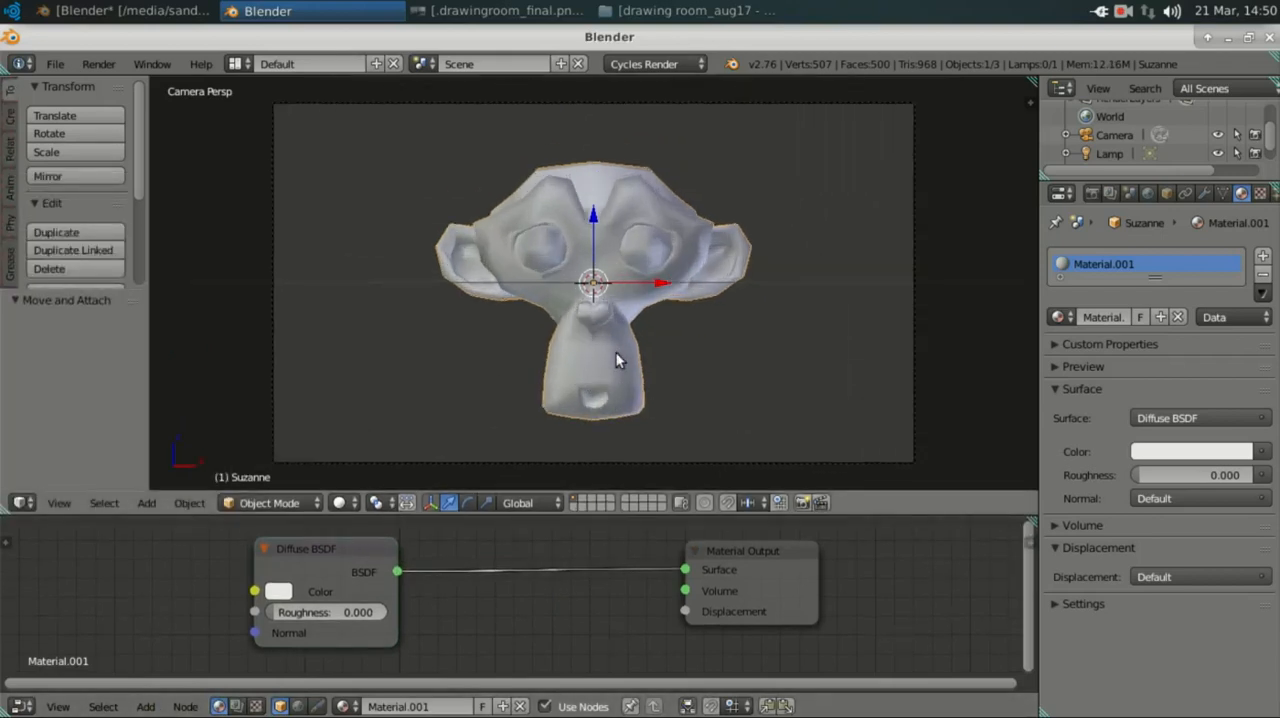
{"action": "mouse_move", "coordinate": [616, 352]}
{"action": "middle_mouse_down"}
{"action": "mouse_move", "coordinate": [573, 377]}
{"action": "mouse_move", "coordinate": [622, 357]}
{"action": "middle_mouse_up"}
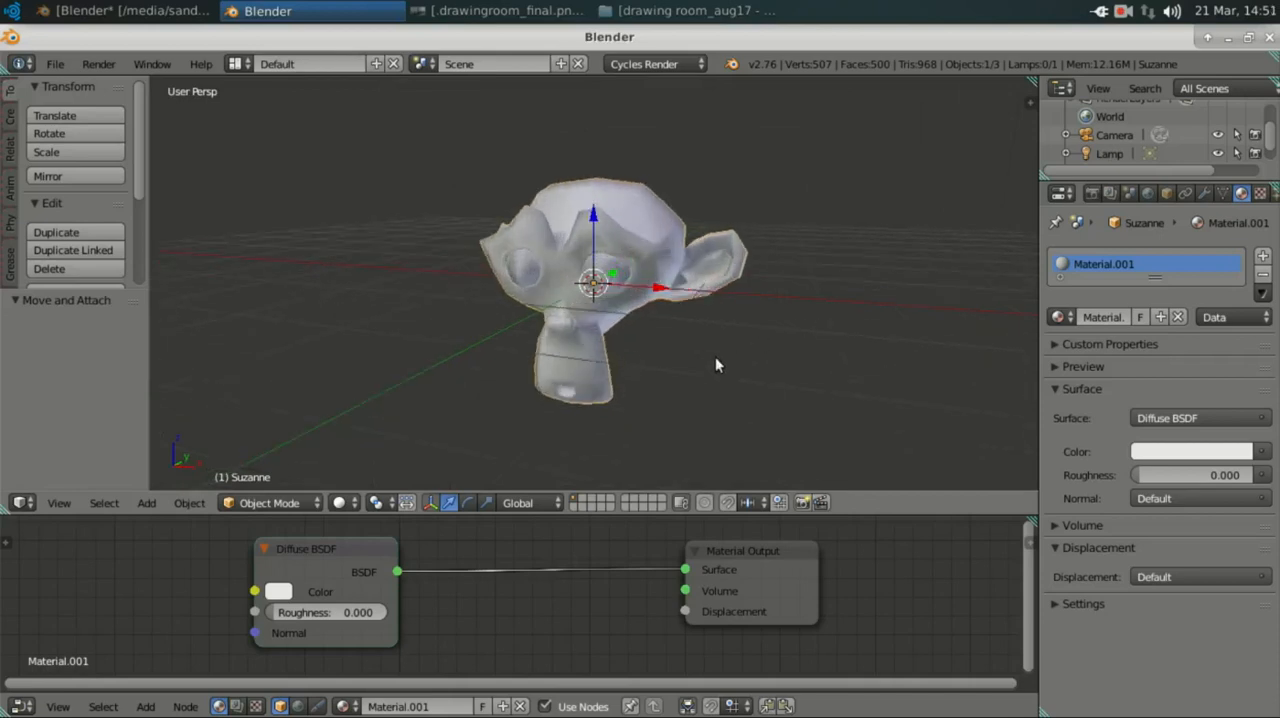
{"action": "middle_click_drag", "start_coordinate": [715, 356], "coordinate": [662, 339]}
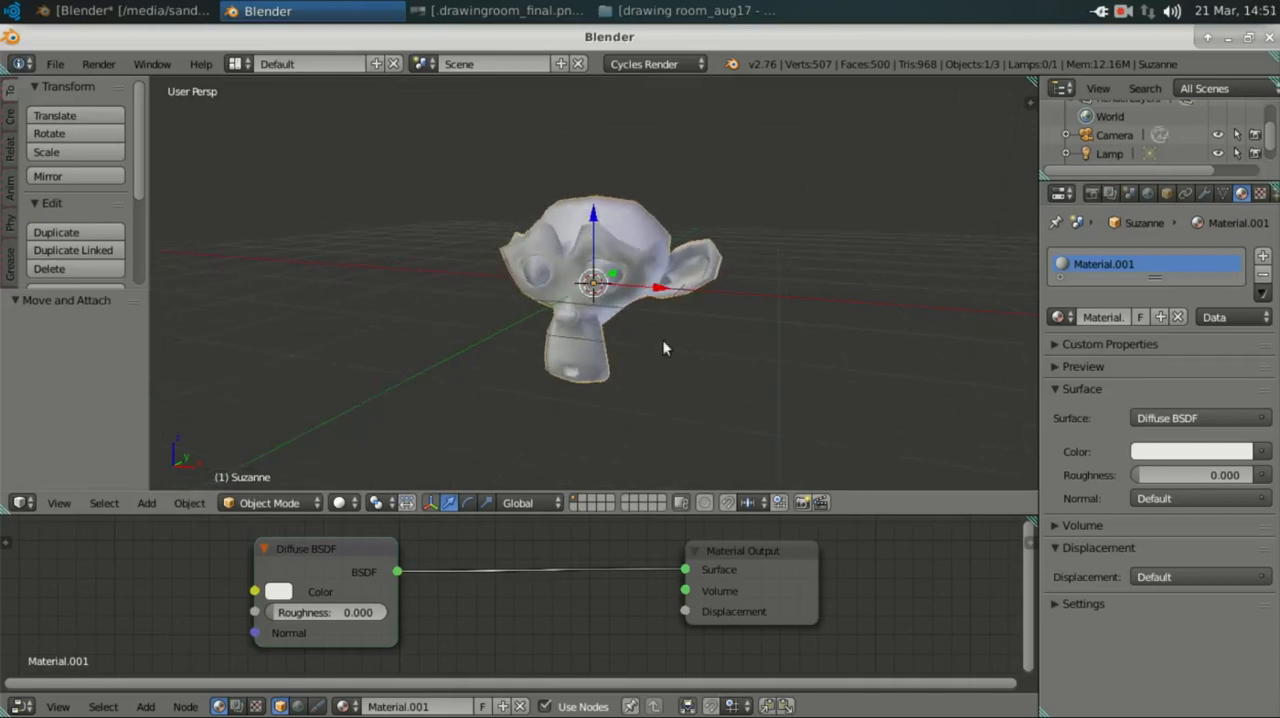
Step: Close the monkey scene, switch to the Blender window with drawing room aug17_packed.blend, and enlarge its 3D viewport
{"action": "left_click", "coordinate": [1269, 42]}
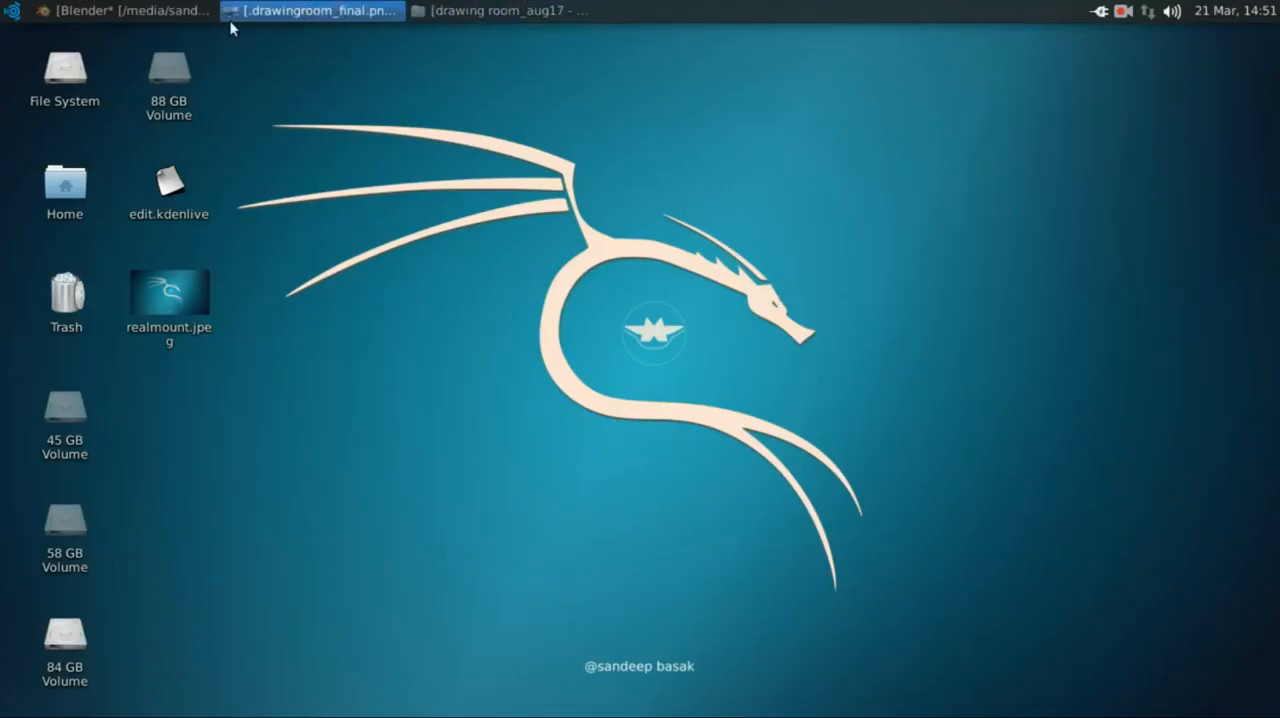
{"action": "left_click", "coordinate": [96, 12]}
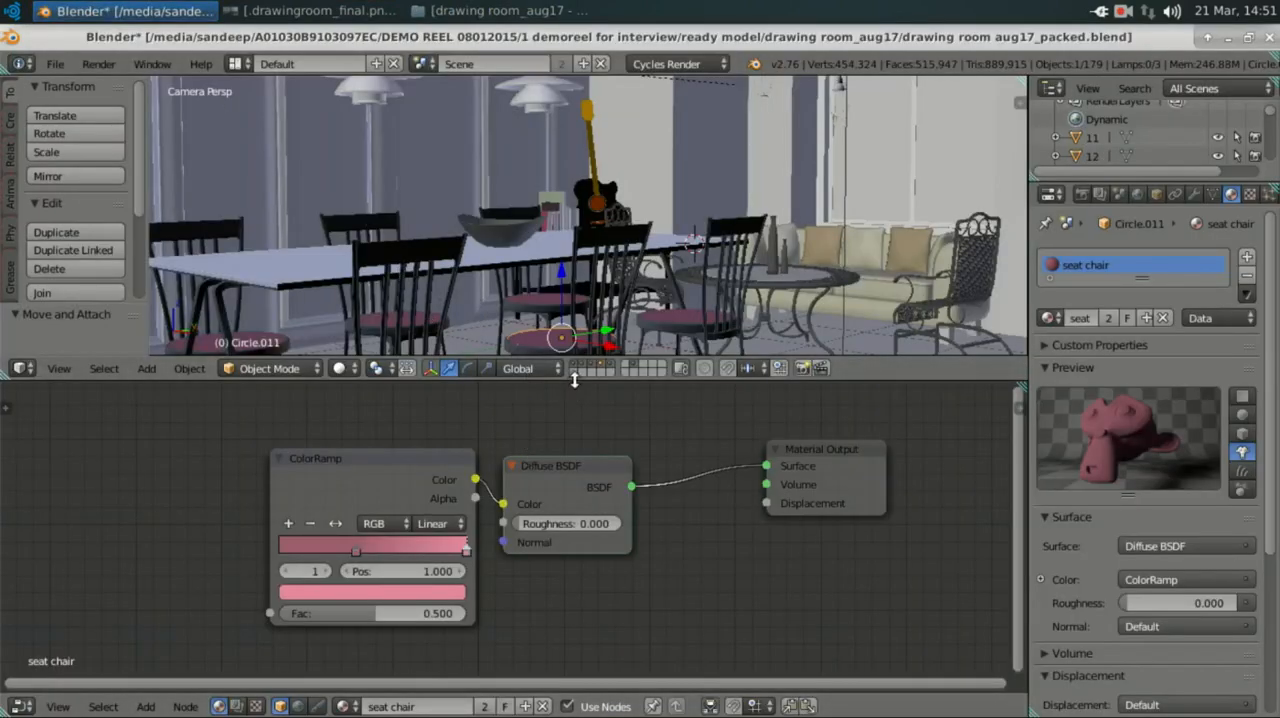
{"action": "left_click_drag", "start_coordinate": [572, 381], "coordinate": [574, 428]}
Step: View the finished render .drawingroom_final.png in Image Viewer and compare it with the whole camera view in Blender
{"action": "left_click", "coordinate": [308, 12]}
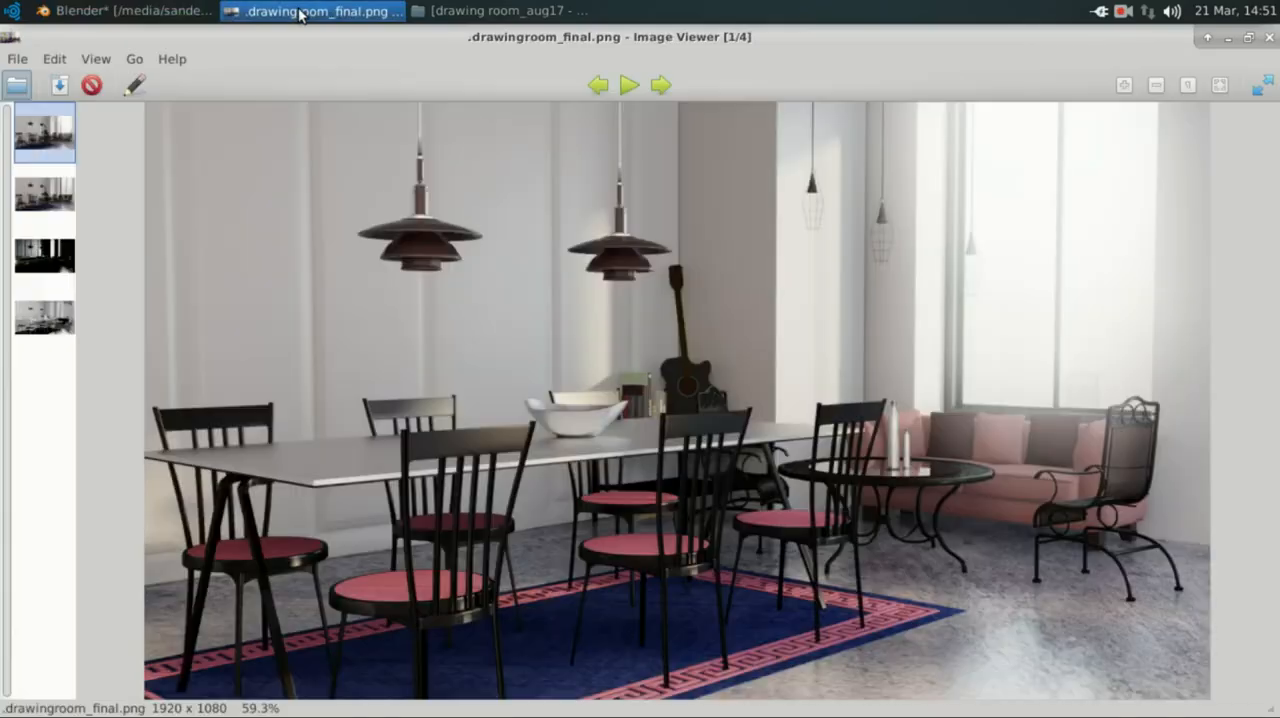
{"action": "left_click", "coordinate": [300, 12]}
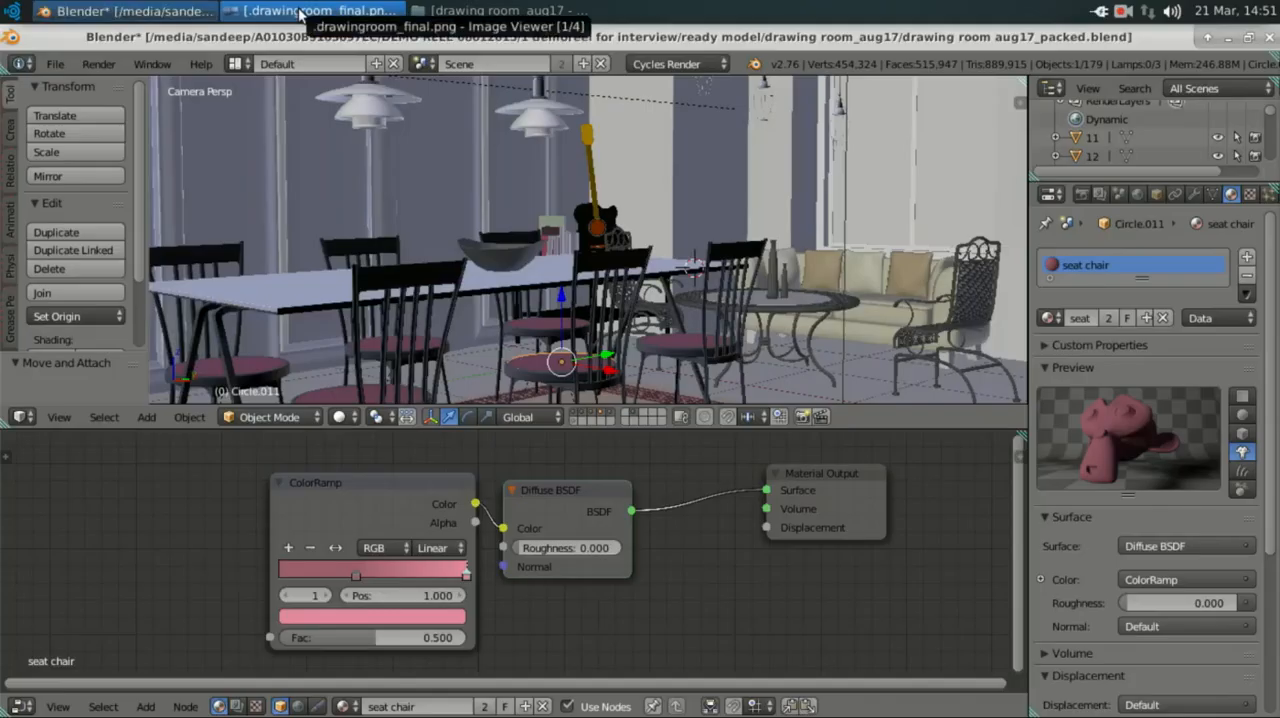
{"action": "scroll", "coordinate": [674, 271], "scroll_direction": "down", "scroll_amount": 3}
{"action": "scroll", "coordinate": [674, 271], "scroll_direction": "up", "scroll_amount": 3}
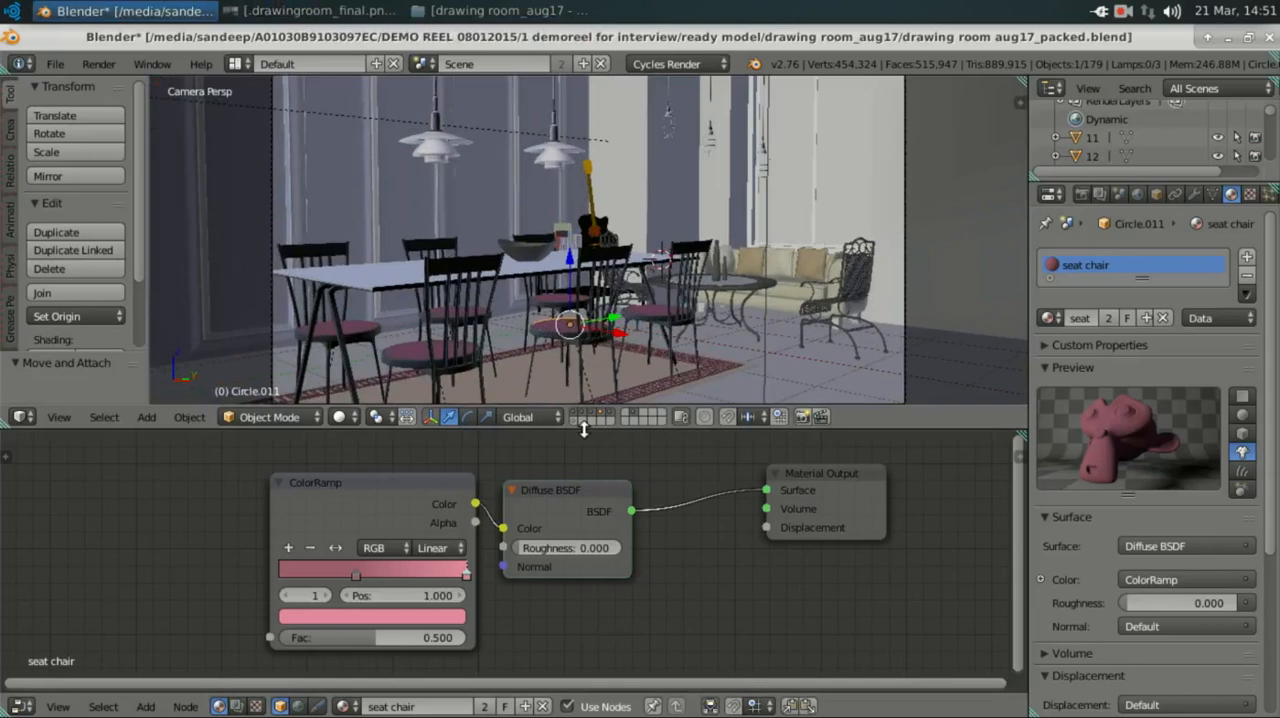
Step: Adjust the heights of the 3D viewport and node editor, and move the Diffuse BSDF node farther from the ColorRamp node
{"action": "left_click_drag", "start_coordinate": [584, 429], "coordinate": [584, 462]}
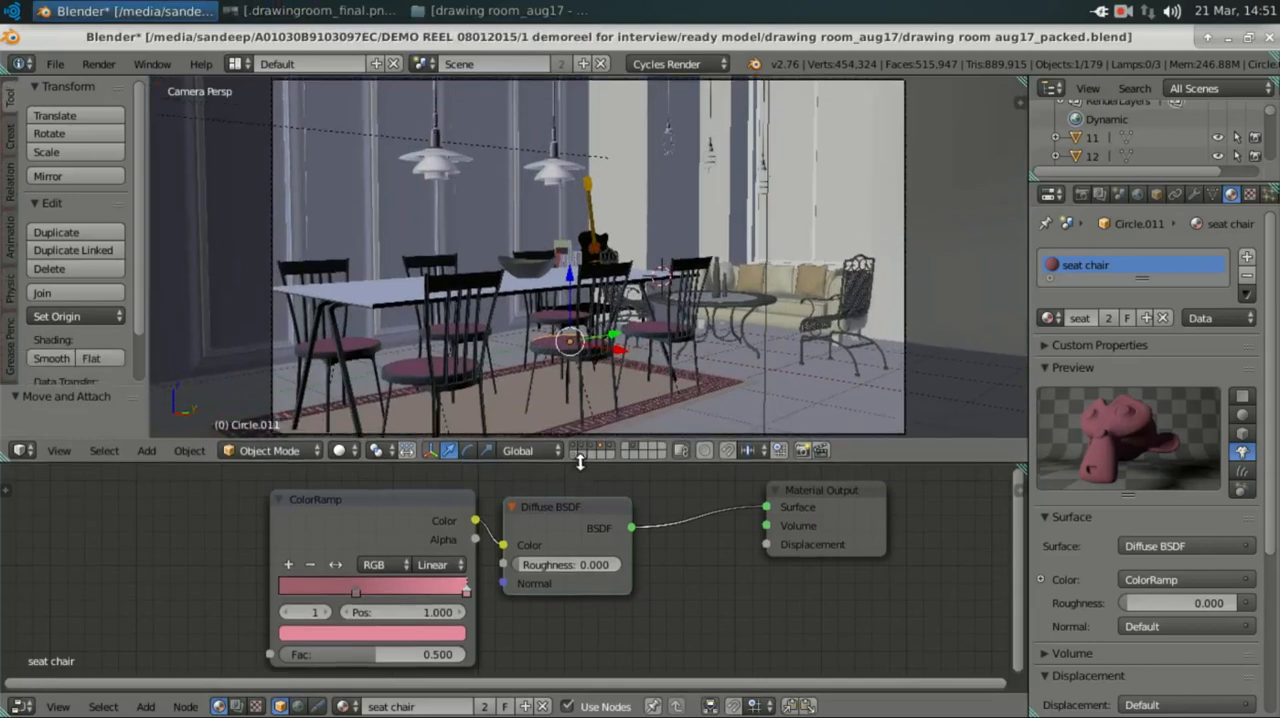
{"action": "scroll", "coordinate": [556, 368], "scroll_direction": "up", "scroll_amount": 3}
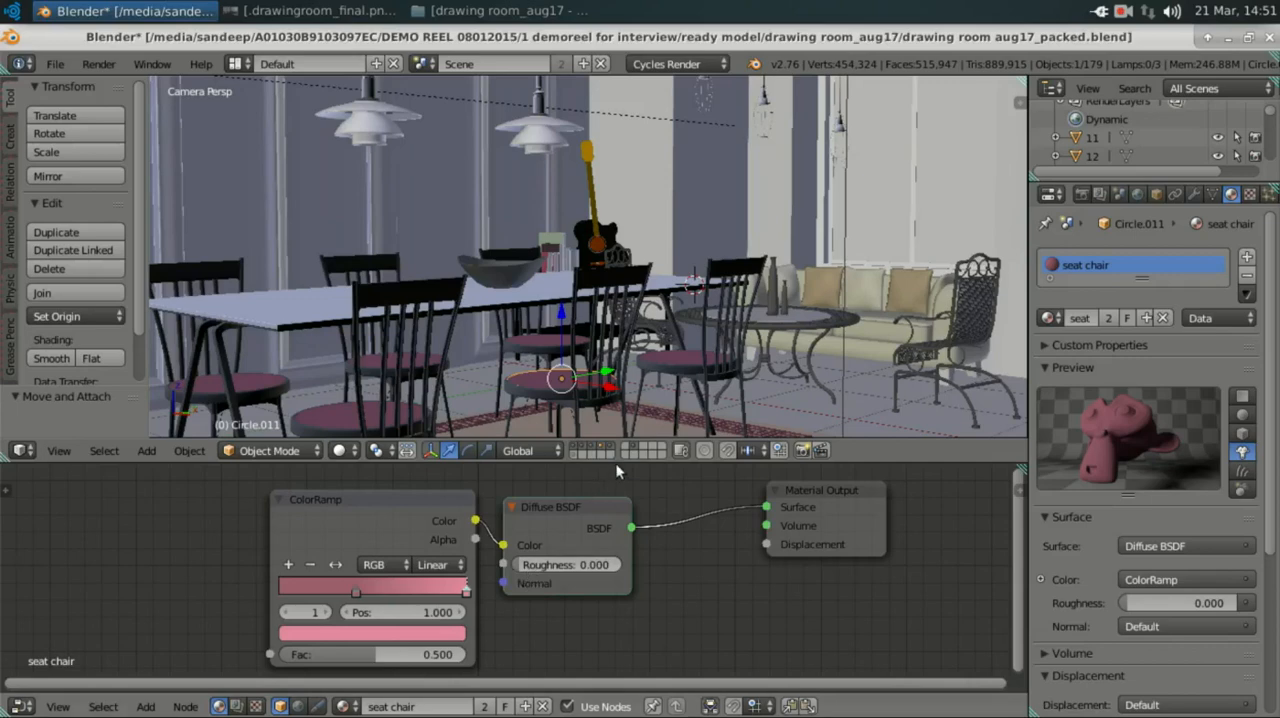
{"action": "left_click_drag", "start_coordinate": [616, 463], "coordinate": [636, 319]}
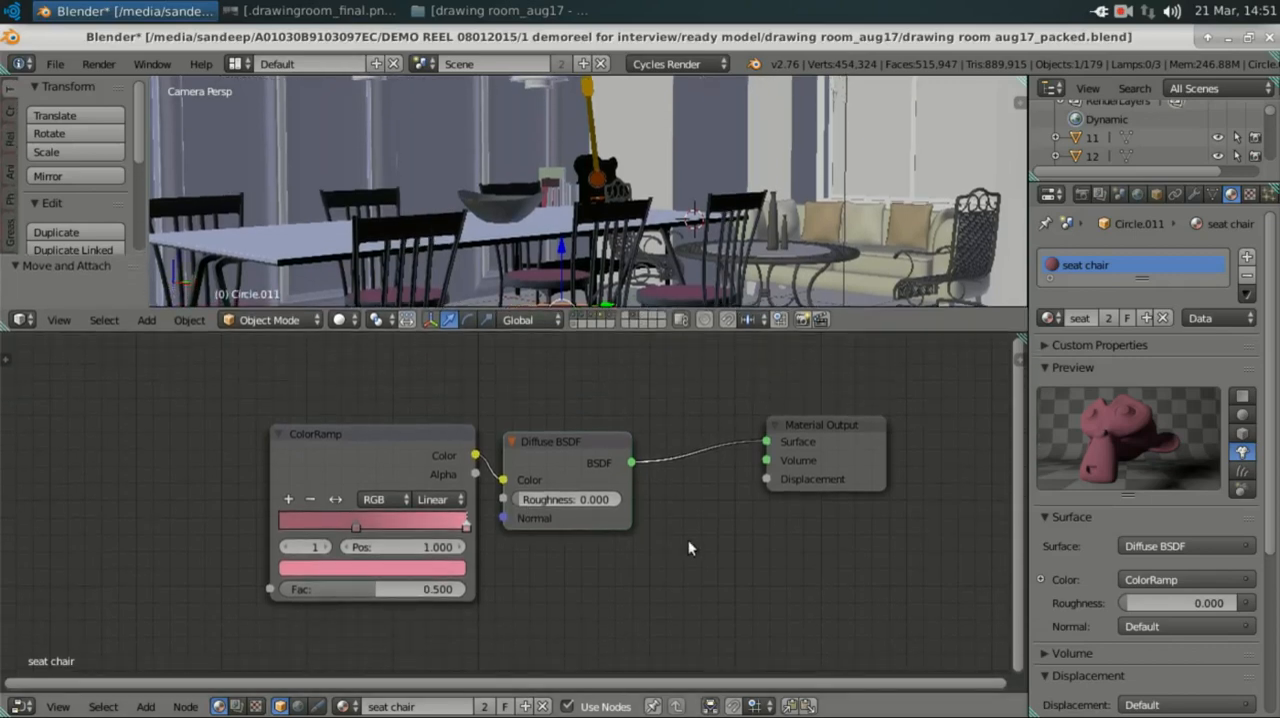
{"action": "scroll", "coordinate": [689, 539], "scroll_direction": "up", "scroll_amount": 1}
{"action": "left_click_drag", "start_coordinate": [564, 440], "coordinate": [626, 417]}
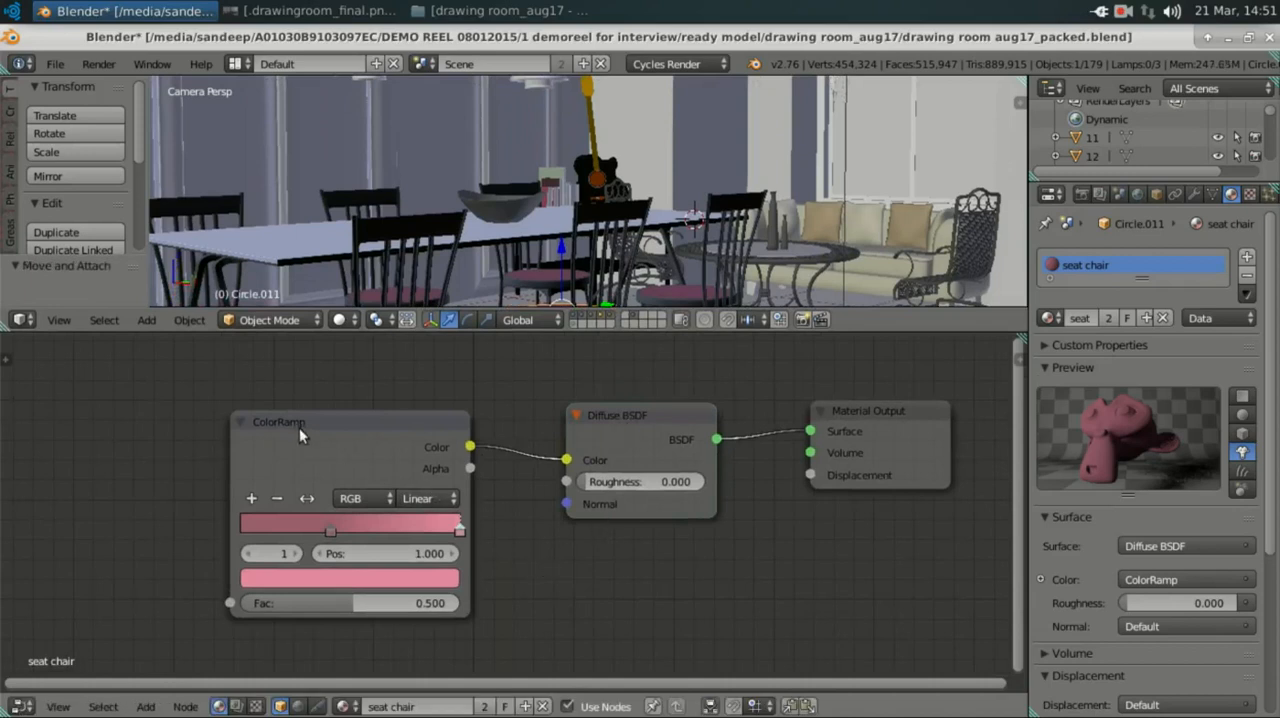
{"action": "scroll", "coordinate": [281, 446], "scroll_direction": "up", "scroll_amount": 1}
{"action": "scroll", "coordinate": [256, 391], "scroll_direction": "down", "scroll_amount": 2}
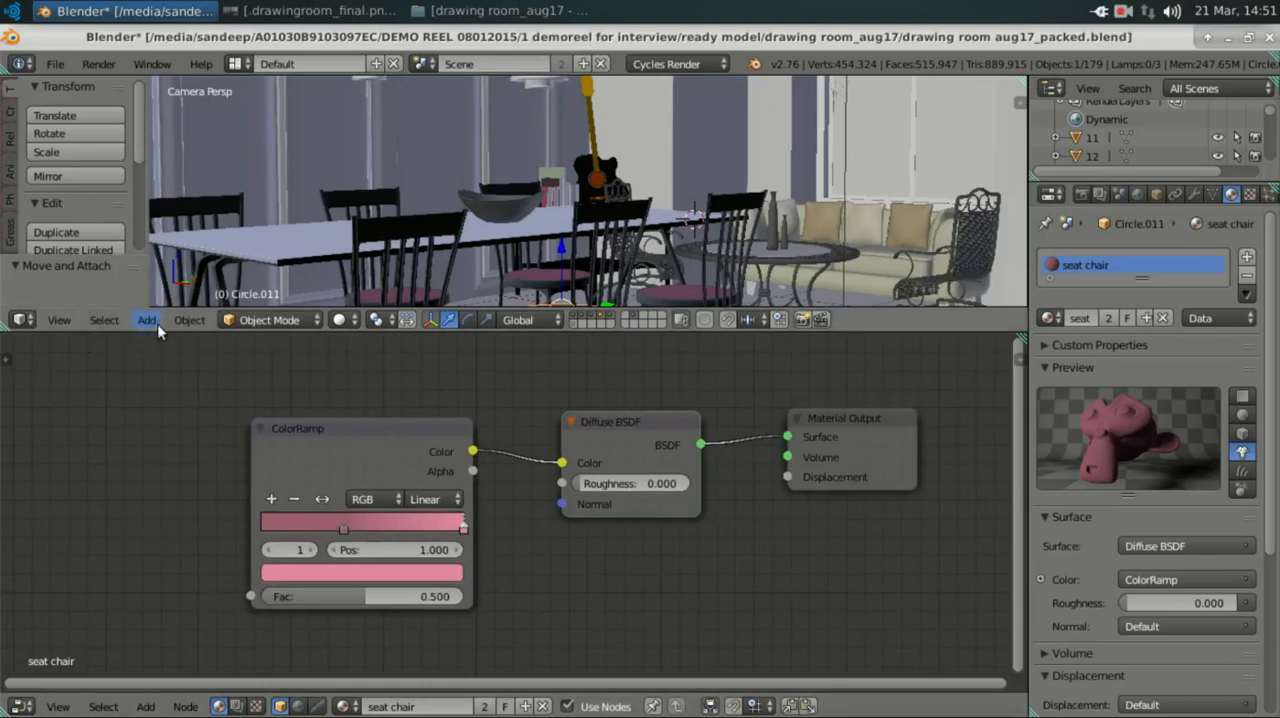
{"action": "left_click_drag", "start_coordinate": [155, 329], "coordinate": [130, 397]}
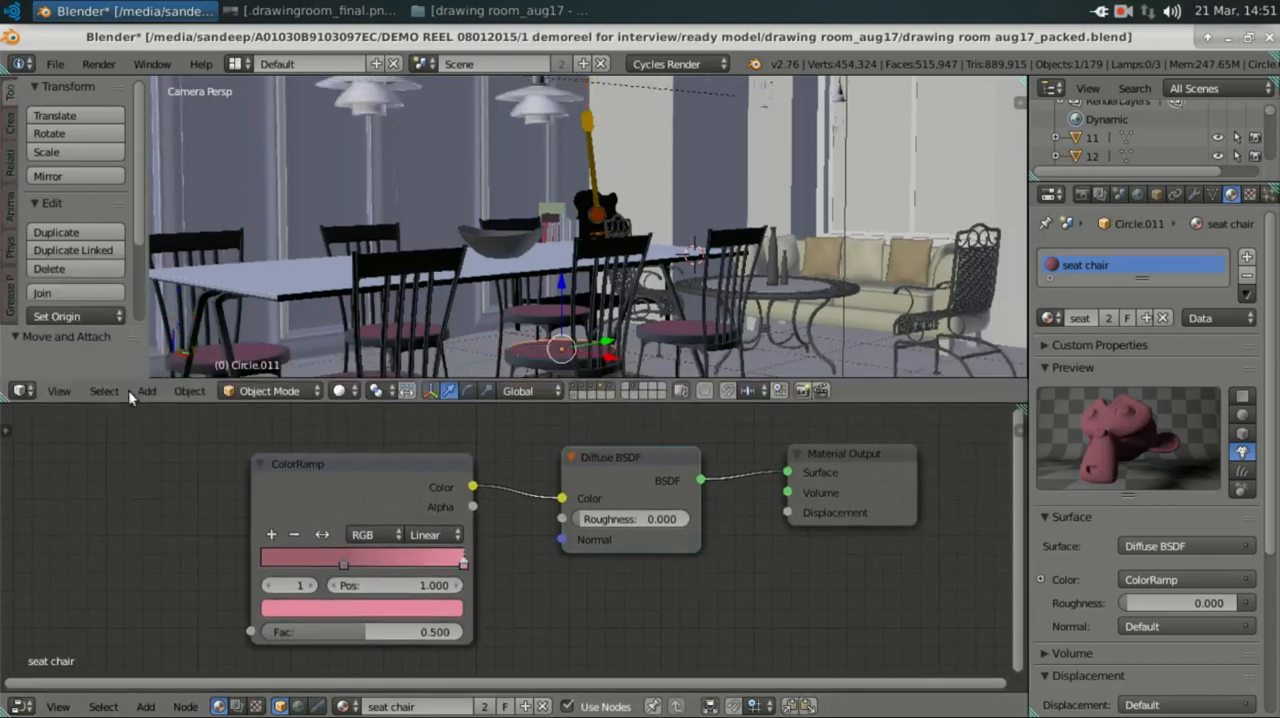
Step: Find the 3D View: Screencast Keys add-on with the search "scre", enable it, and close the user preferences
{"action": "left_click", "coordinate": [22, 391]}
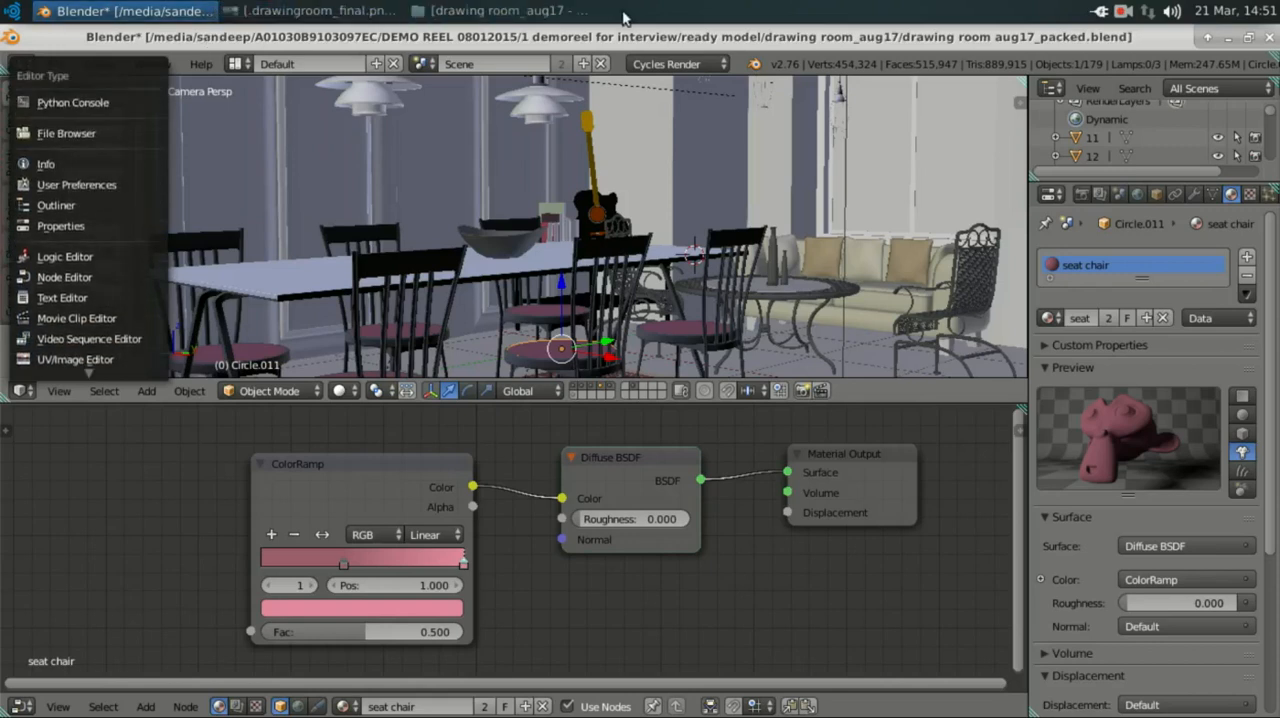
{"action": "left_click", "coordinate": [55, 64]}
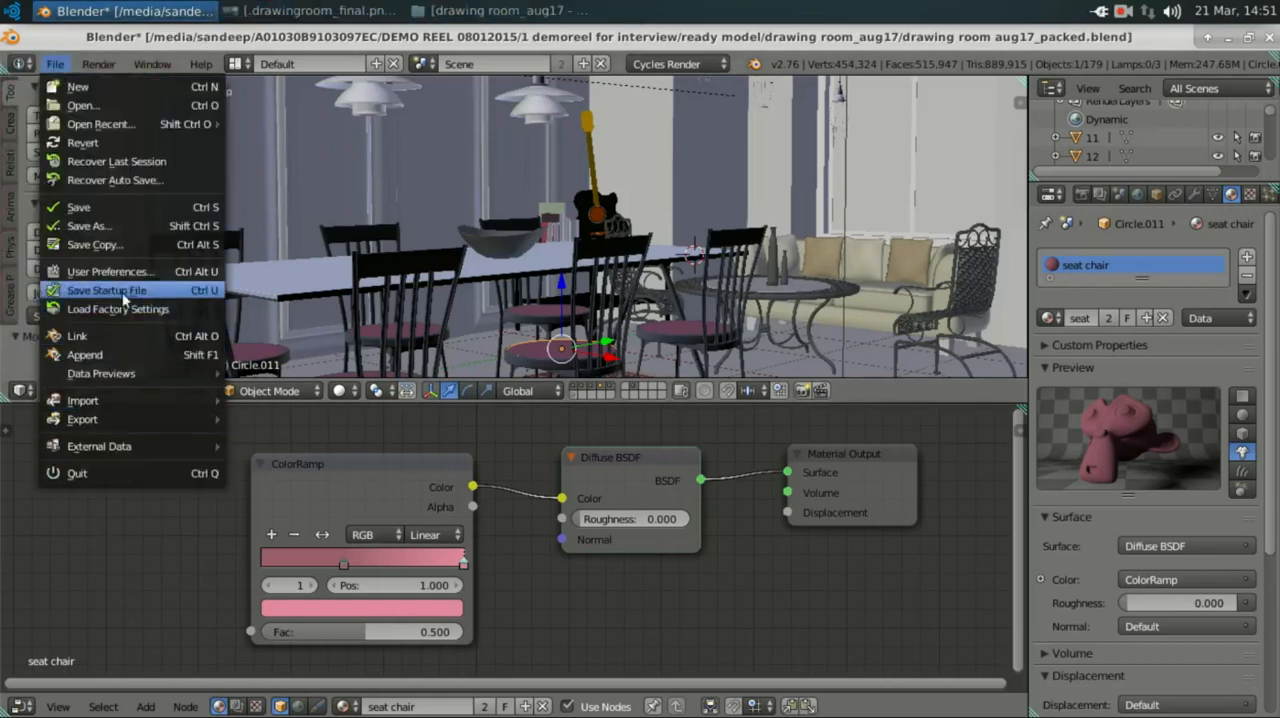
{"action": "left_click", "coordinate": [128, 279]}
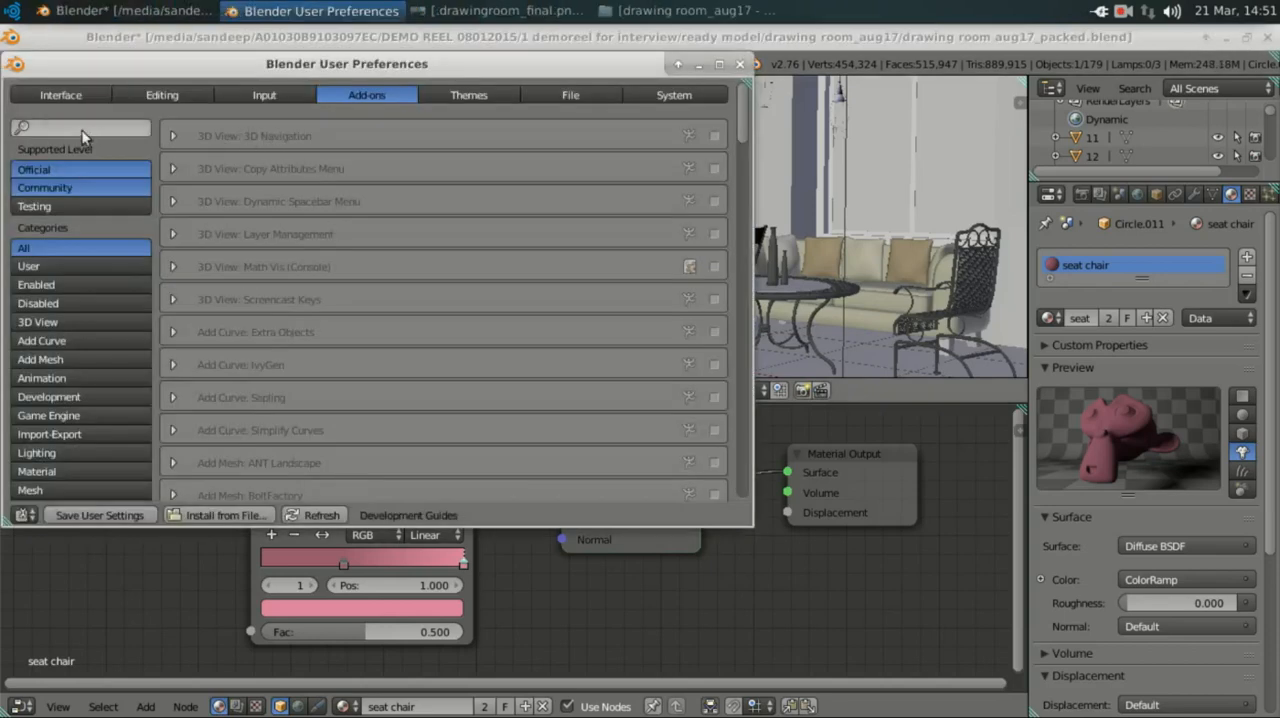
{"action": "type", "text": "scre"}
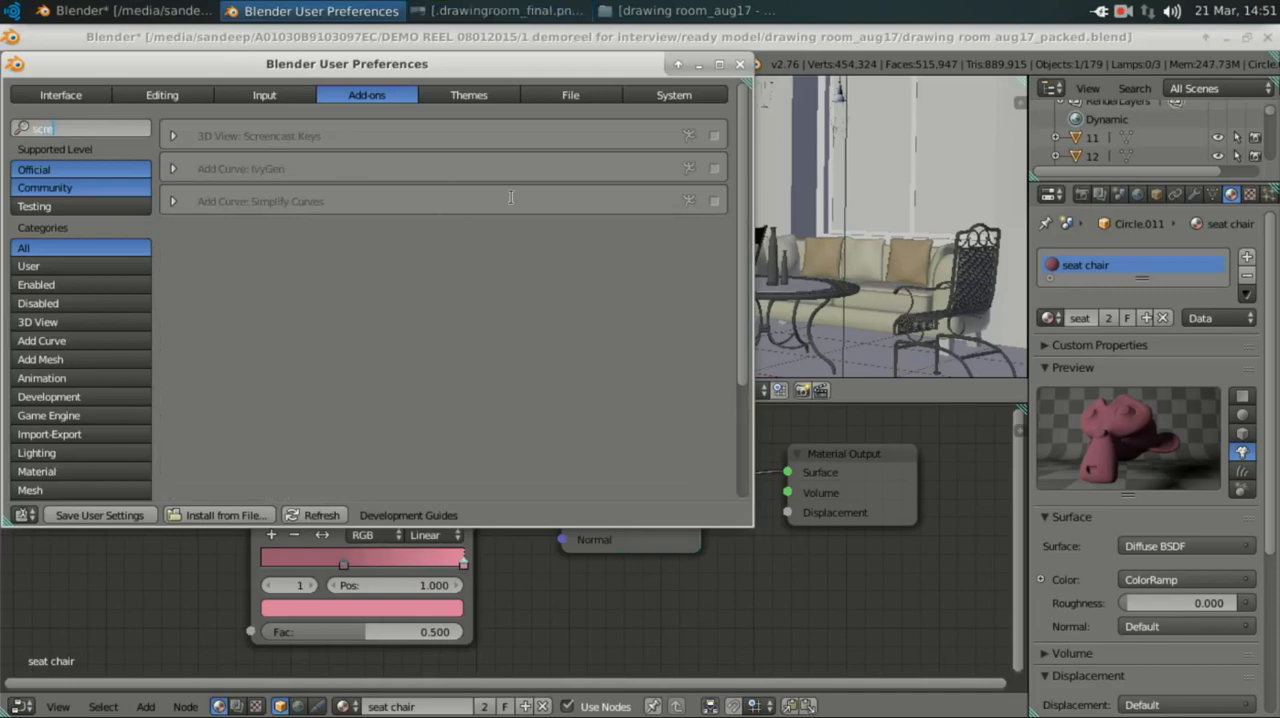
{"action": "left_click", "coordinate": [715, 137]}
{"action": "left_click", "coordinate": [739, 63]}
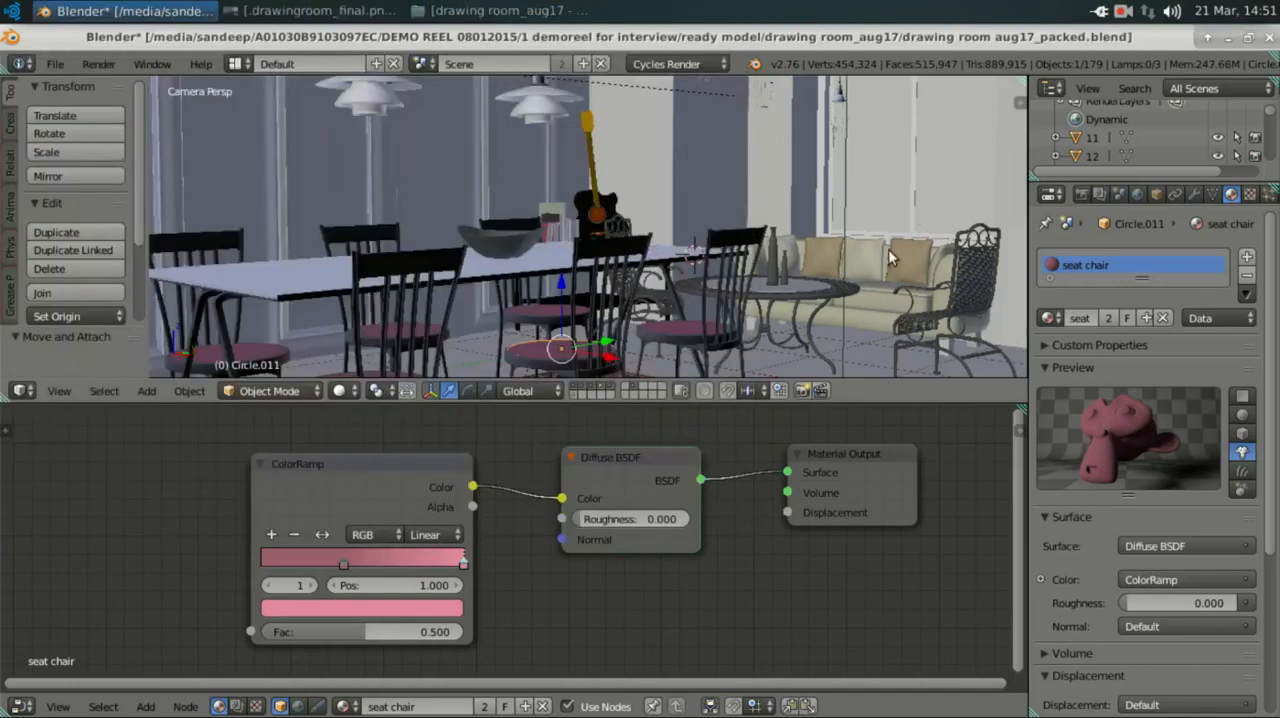
Step: Start the Screencast Keys display for the 3D viewport and hide the viewport's properties region again
{"action": "key", "text": "n"}
{"action": "scroll", "coordinate": [888, 249], "scroll_direction": "down", "scroll_amount": 5}
{"action": "left_click", "coordinate": [910, 337]}
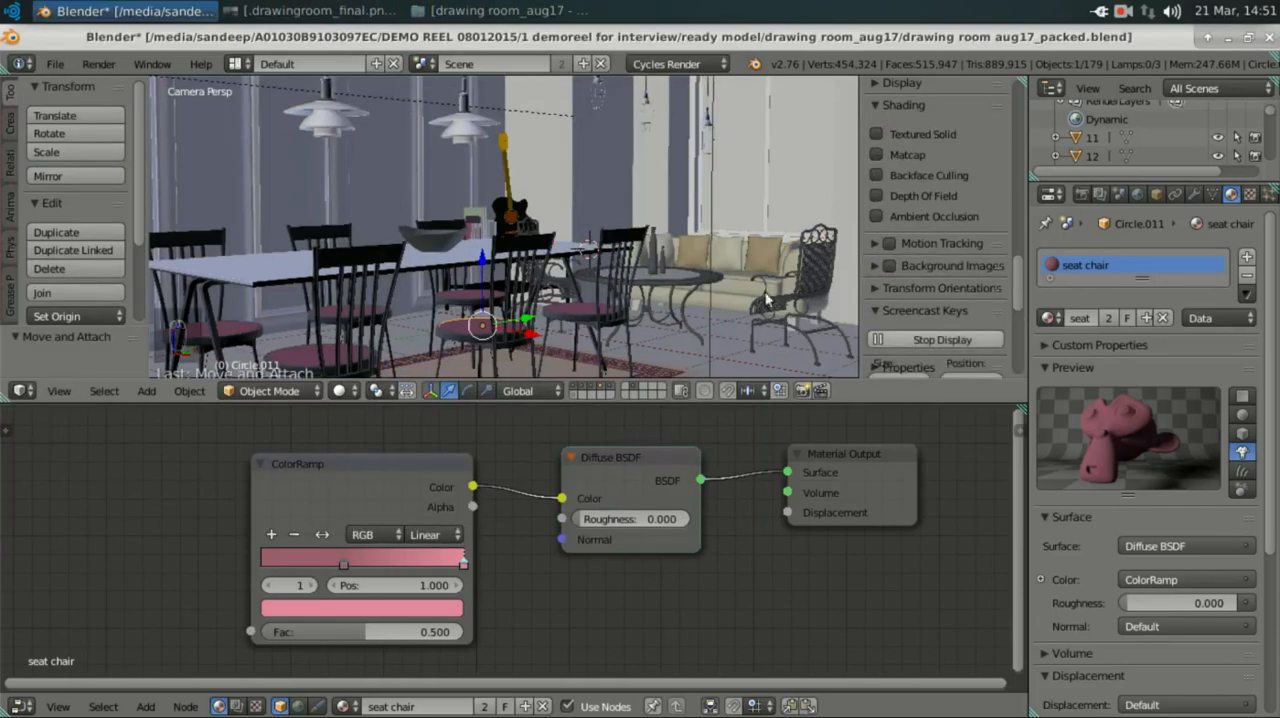
{"action": "key", "text": "n"}
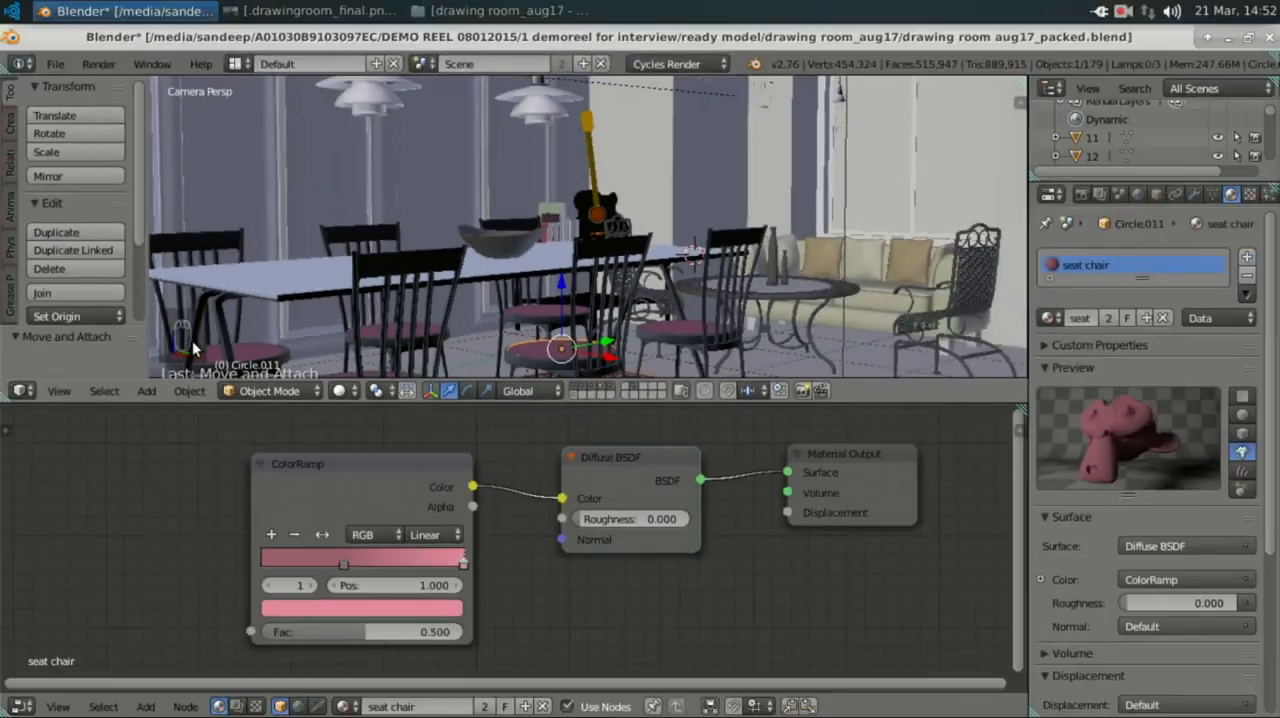
Step: Move the ColorRamp node farther from the Diffuse BSDF, and add a second ColorRamp node on its input side
{"action": "left_click_drag", "start_coordinate": [335, 466], "coordinate": [293, 471]}
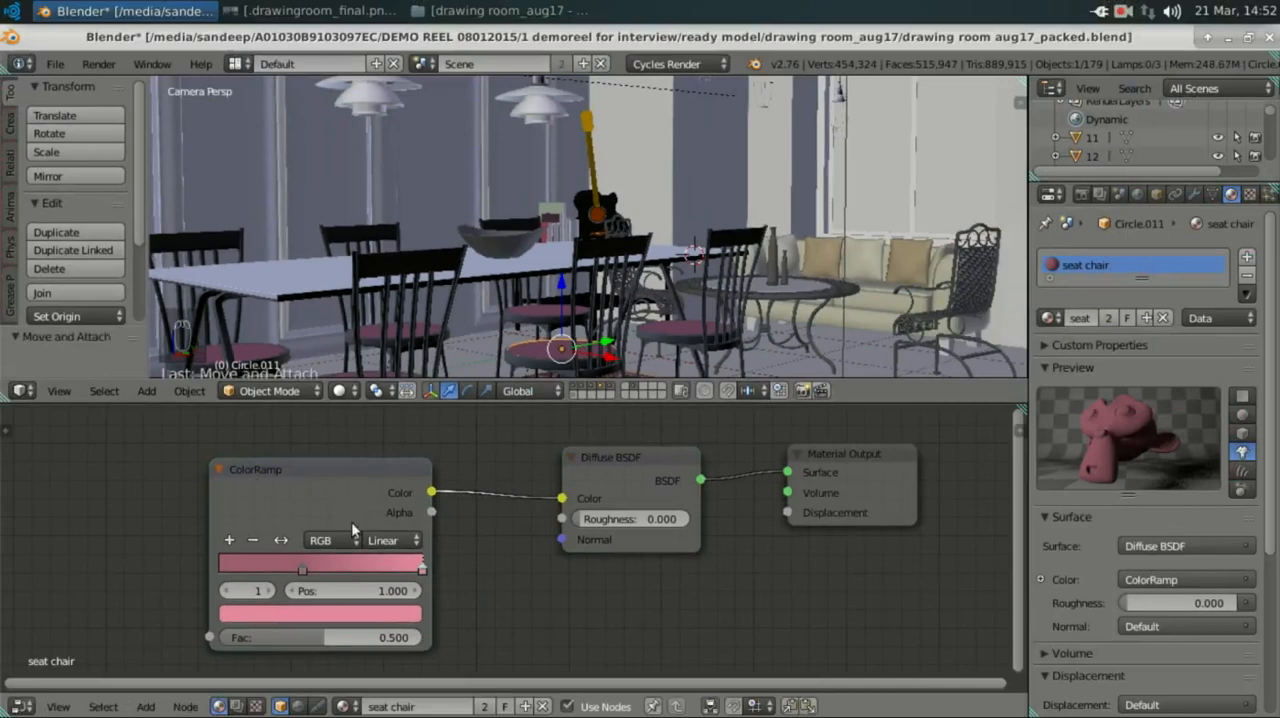
{"action": "key", "text": "shift+a"}
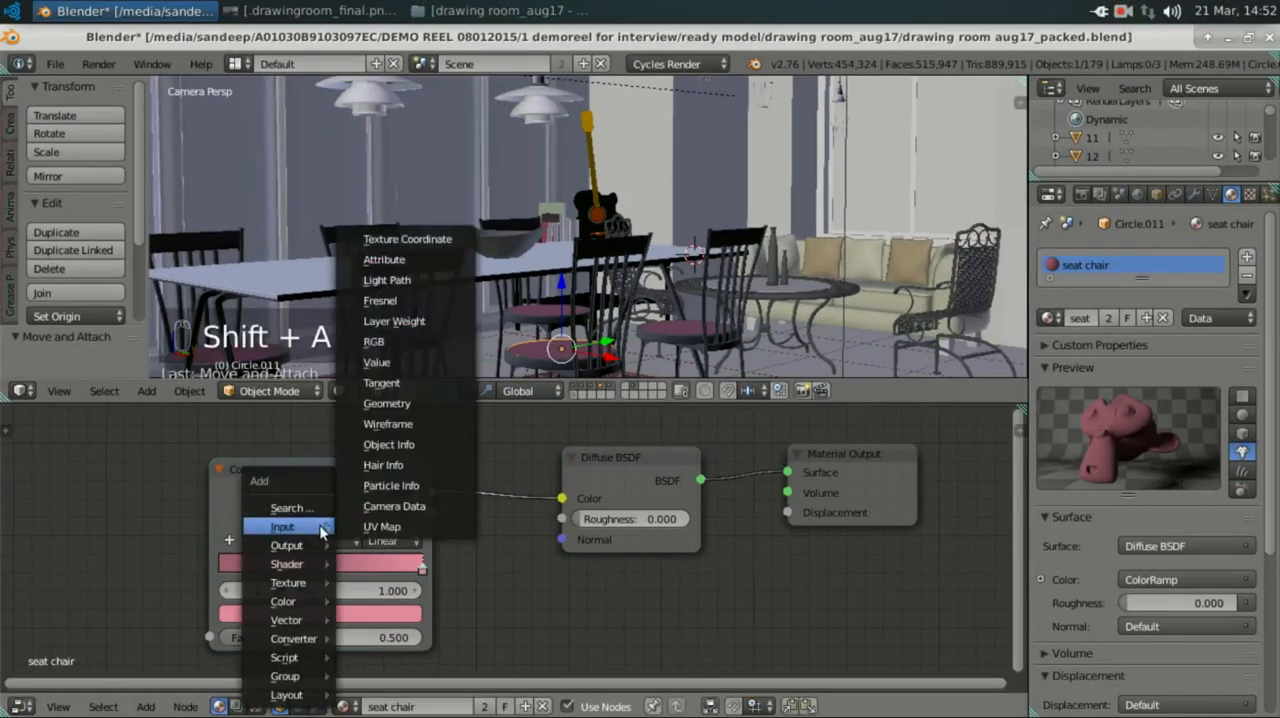
{"action": "left_click", "coordinate": [320, 527]}
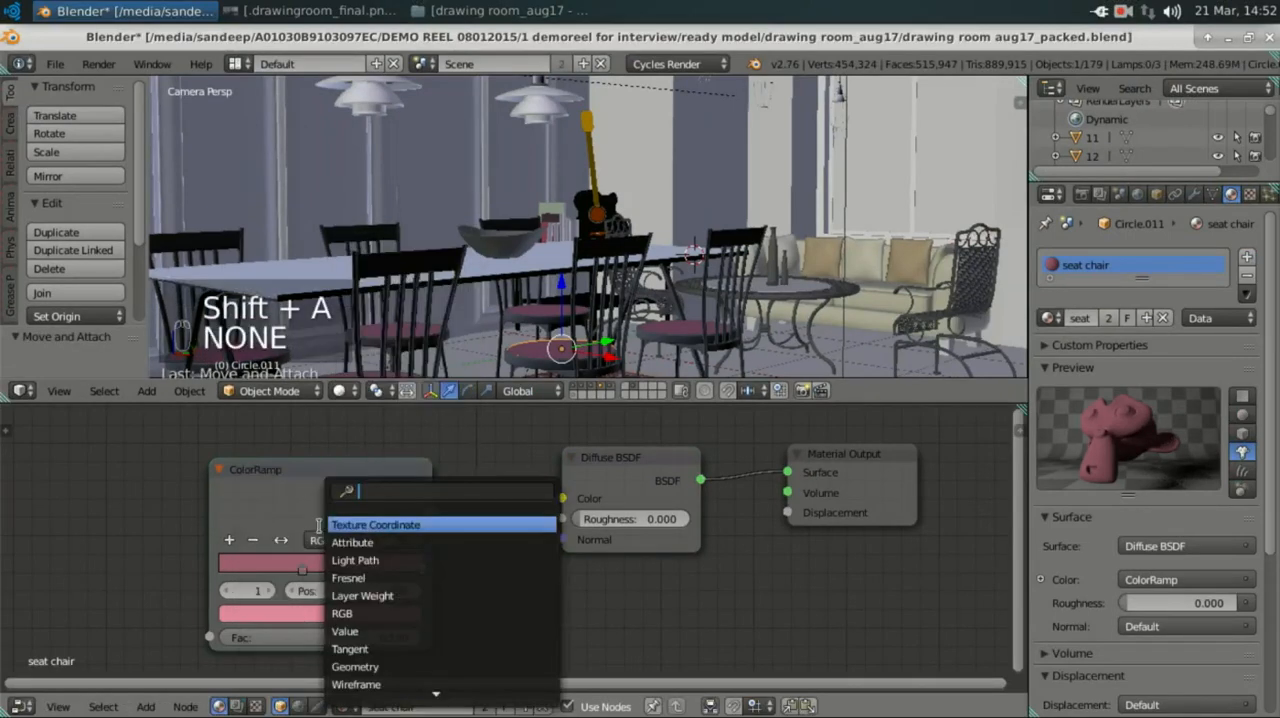
{"action": "type", "text": "color"}
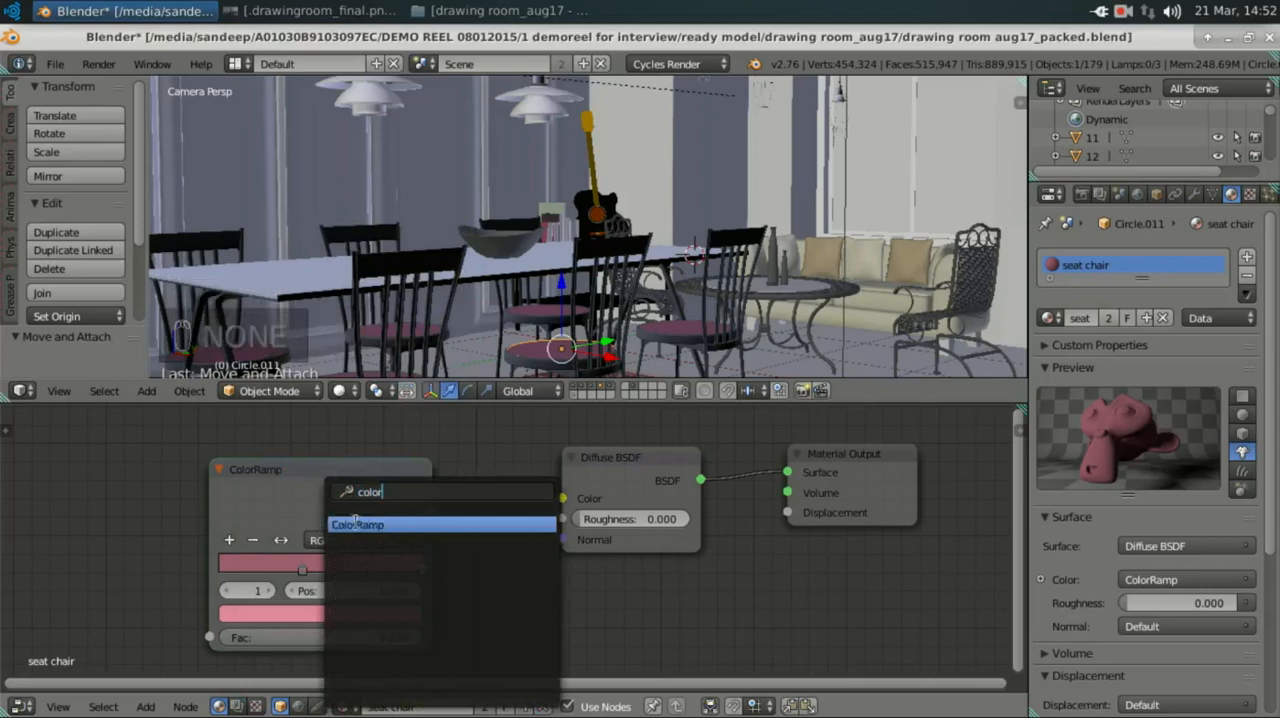
{"action": "left_click", "coordinate": [356, 523]}
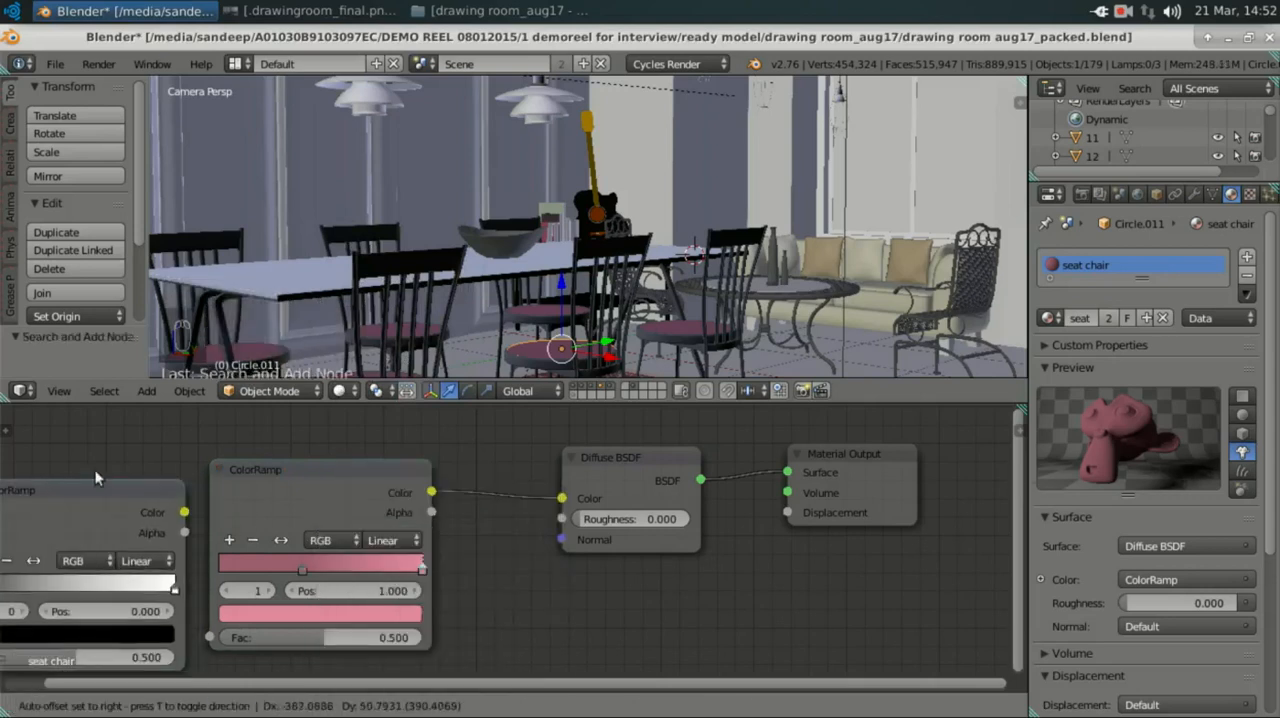
{"action": "left_click", "coordinate": [95, 477]}
{"action": "scroll", "coordinate": [389, 497], "scroll_direction": "up", "scroll_amount": 2}
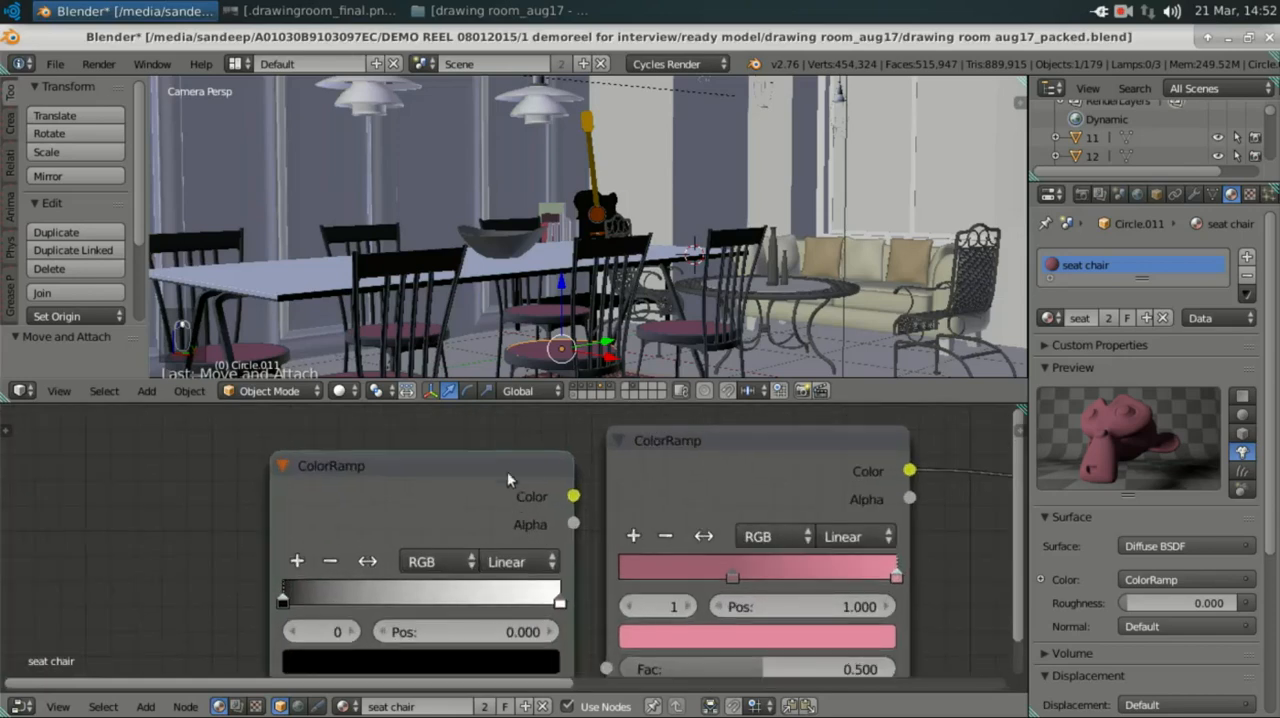
{"action": "middle_click_drag", "start_coordinate": [507, 471], "coordinate": [499, 439]}
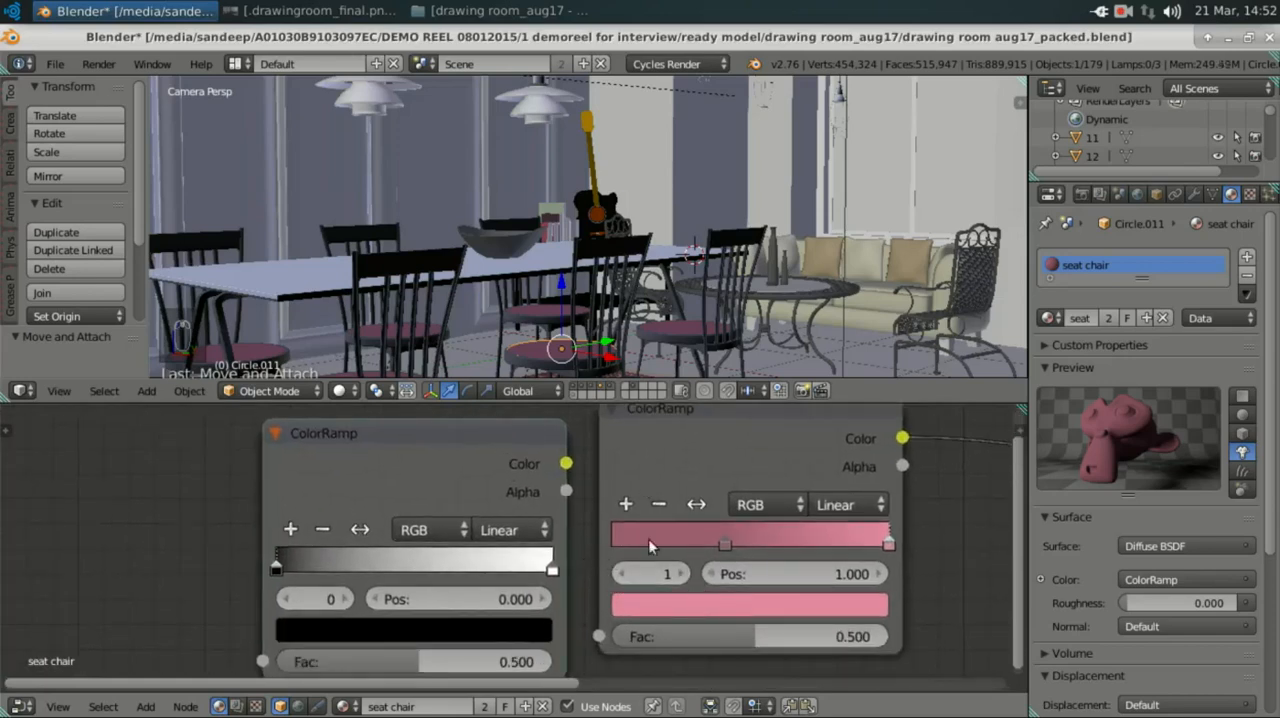
Step: Copy the hex colour E489A0 from the connected ColorRamp's pink stop to the black stop of the new ColorRamp
{"action": "left_click", "coordinate": [654, 607]}
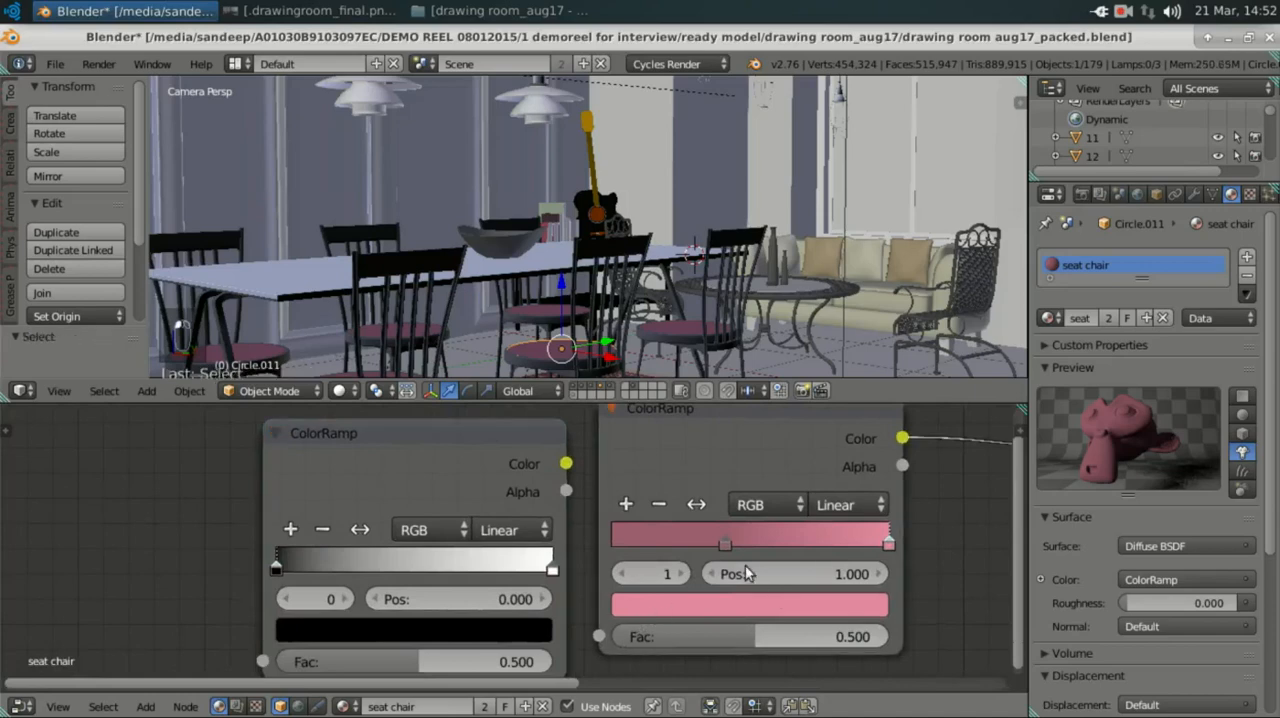
{"action": "scroll", "coordinate": [735, 596], "scroll_direction": "down", "scroll_amount": 2}
{"action": "left_click", "coordinate": [661, 594]}
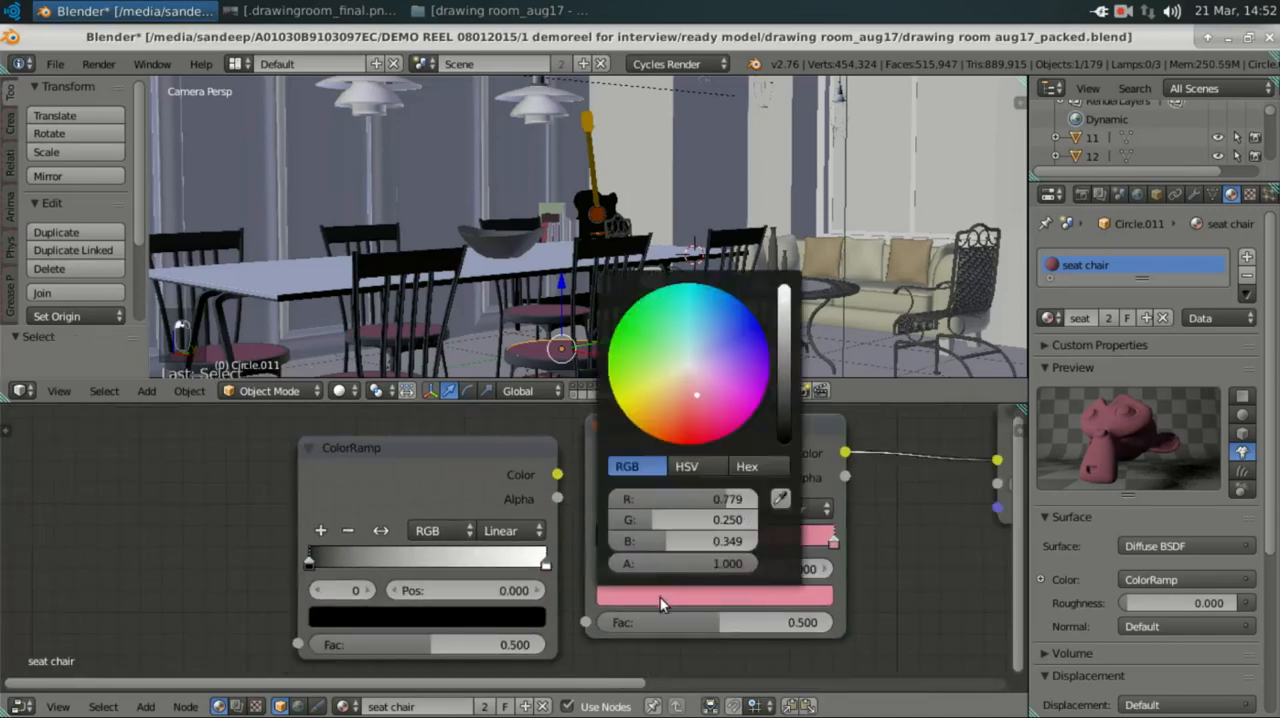
{"action": "left_click", "coordinate": [749, 470]}
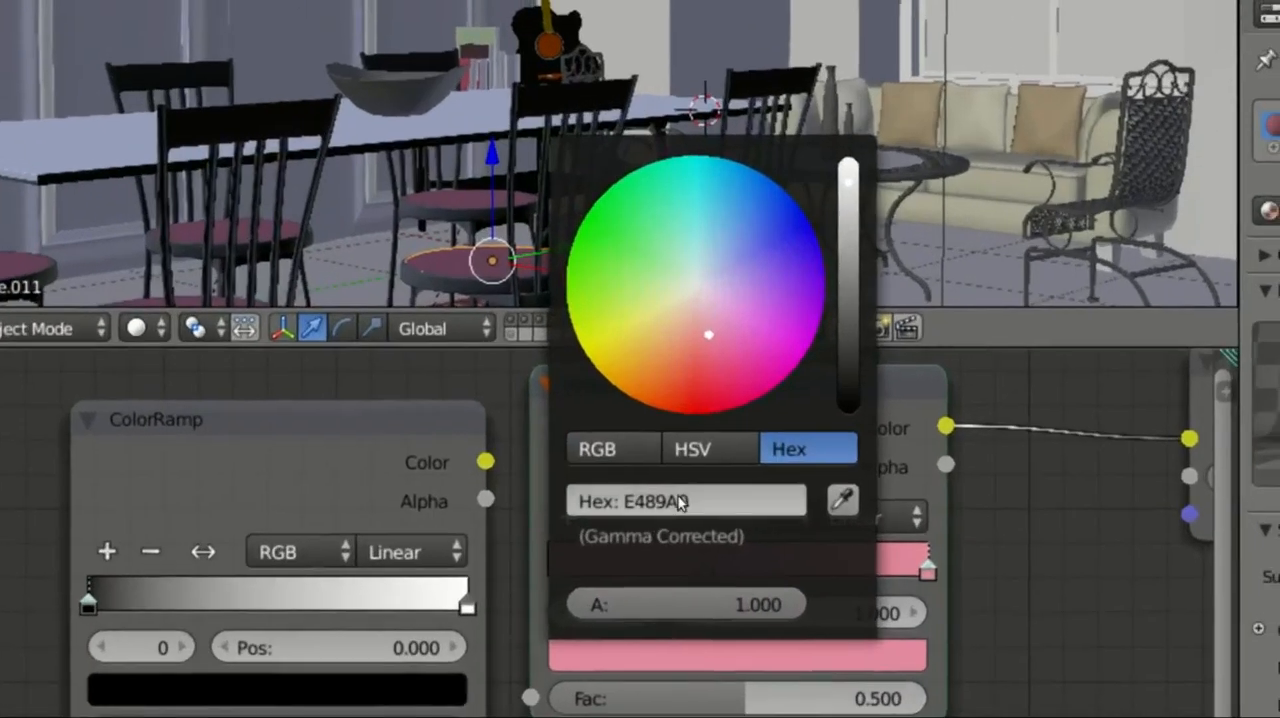
{"action": "left_click", "coordinate": [679, 500]}
{"action": "key", "text": "ctrl+c"}
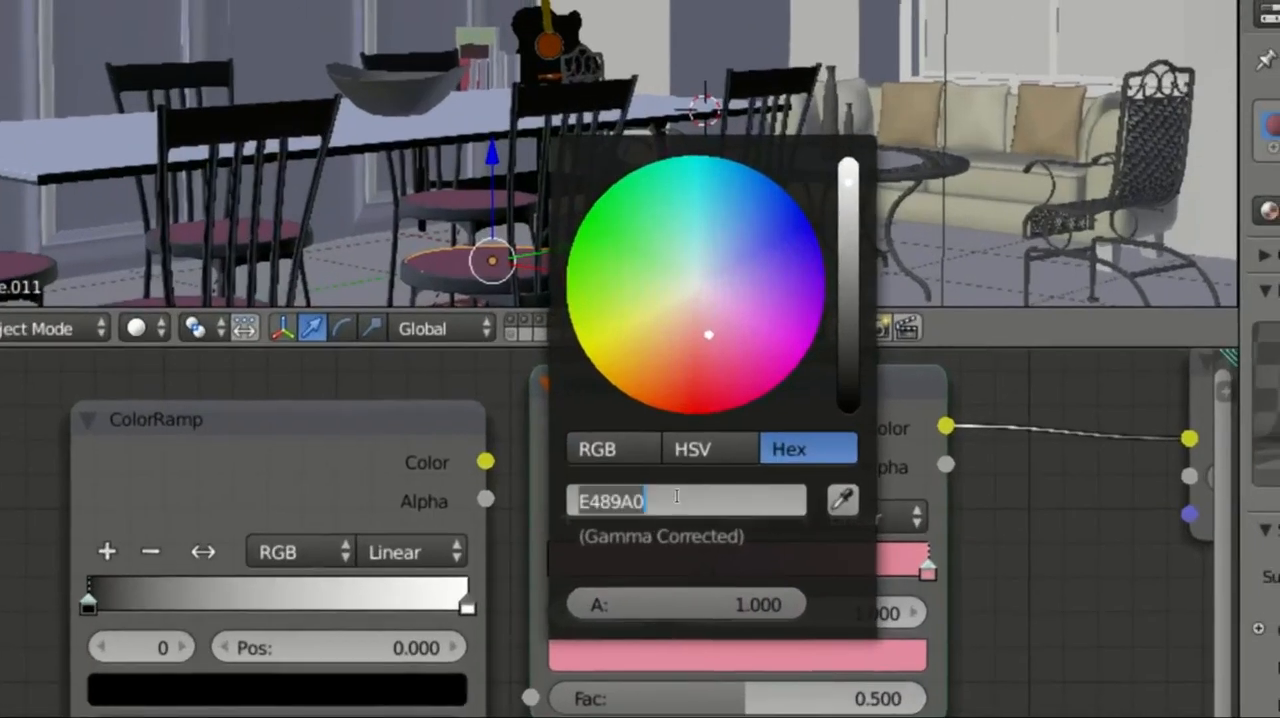
{"action": "key", "text": "Return"}
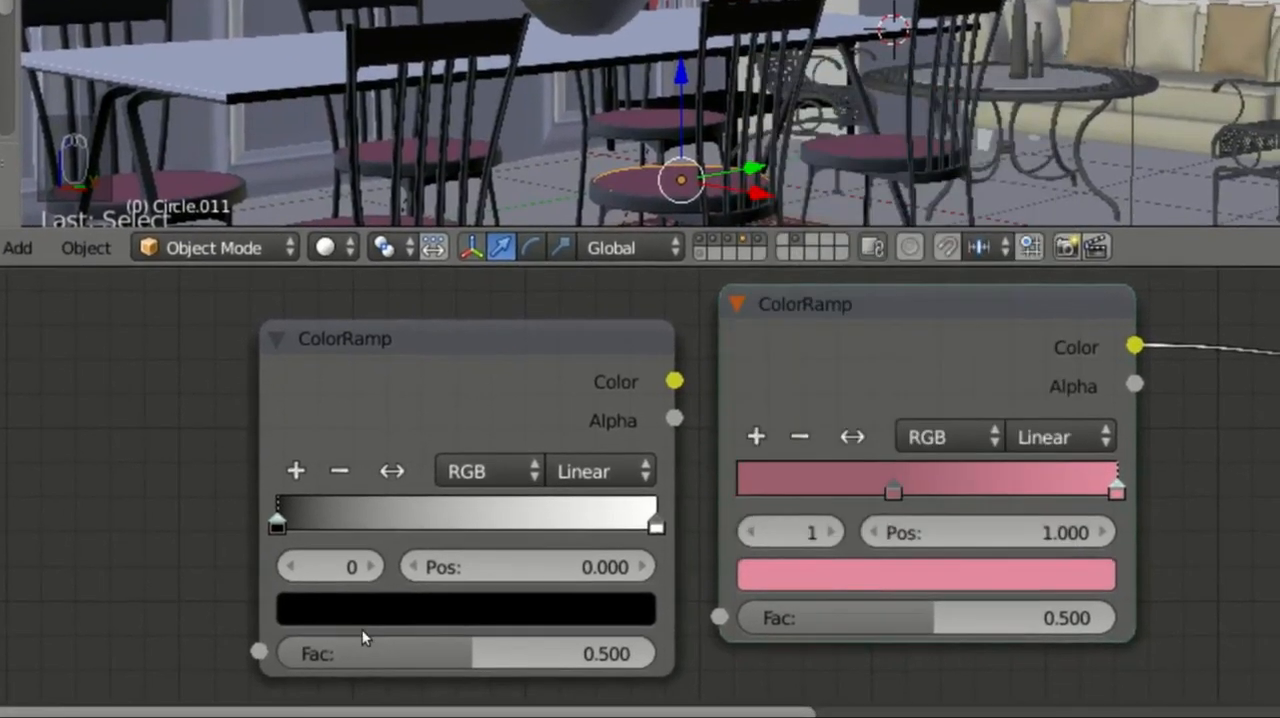
{"action": "left_click", "coordinate": [362, 610]}
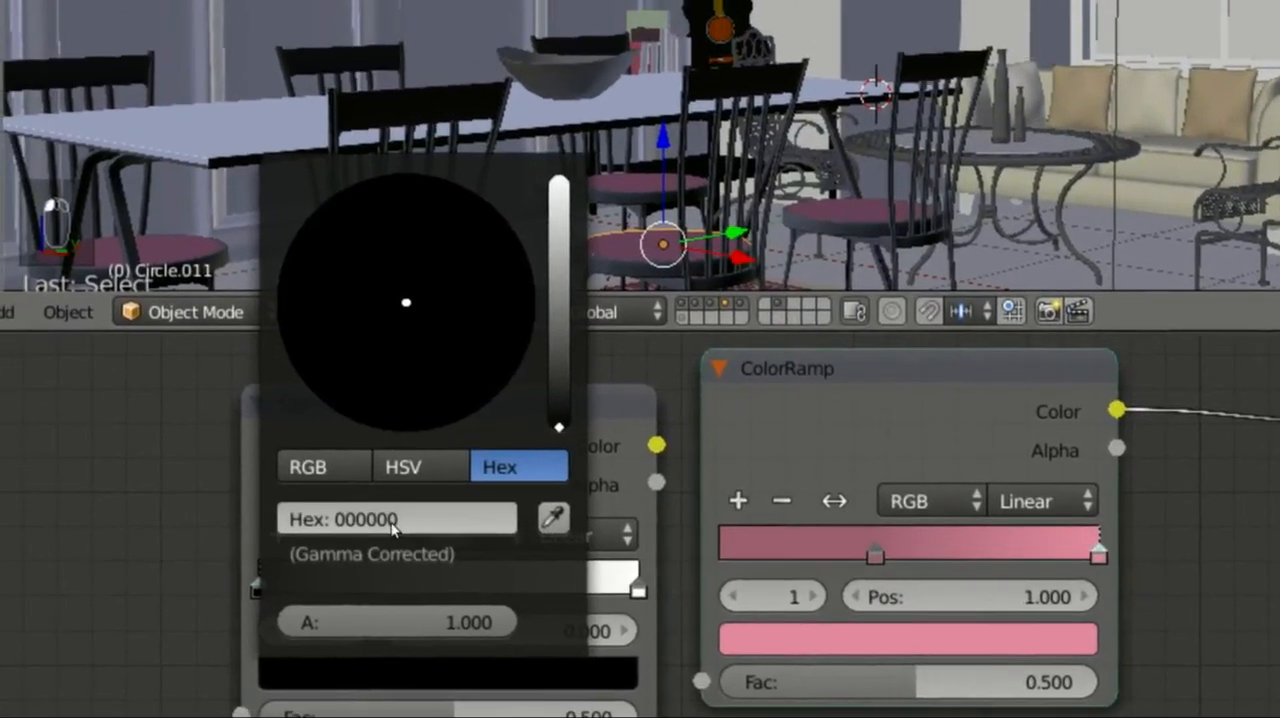
{"action": "left_click", "coordinate": [392, 521]}
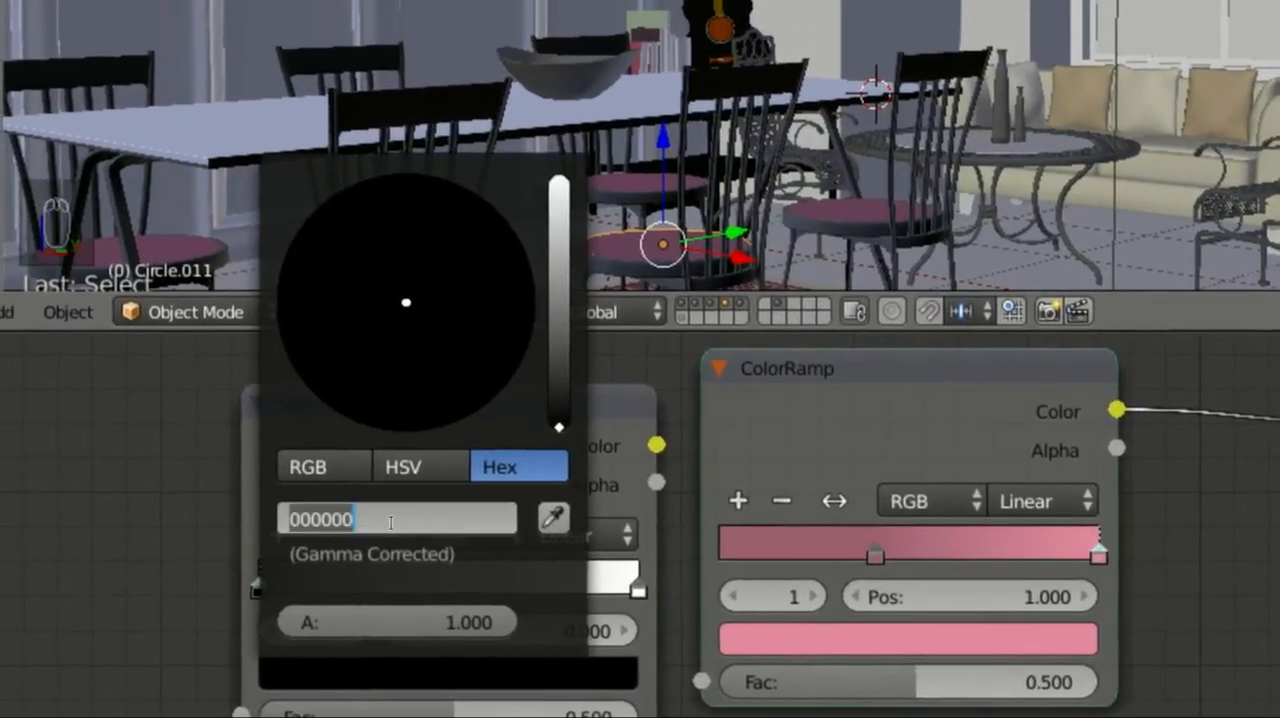
{"action": "key", "text": "ctrl+v"}
{"action": "key", "text": "Return"}
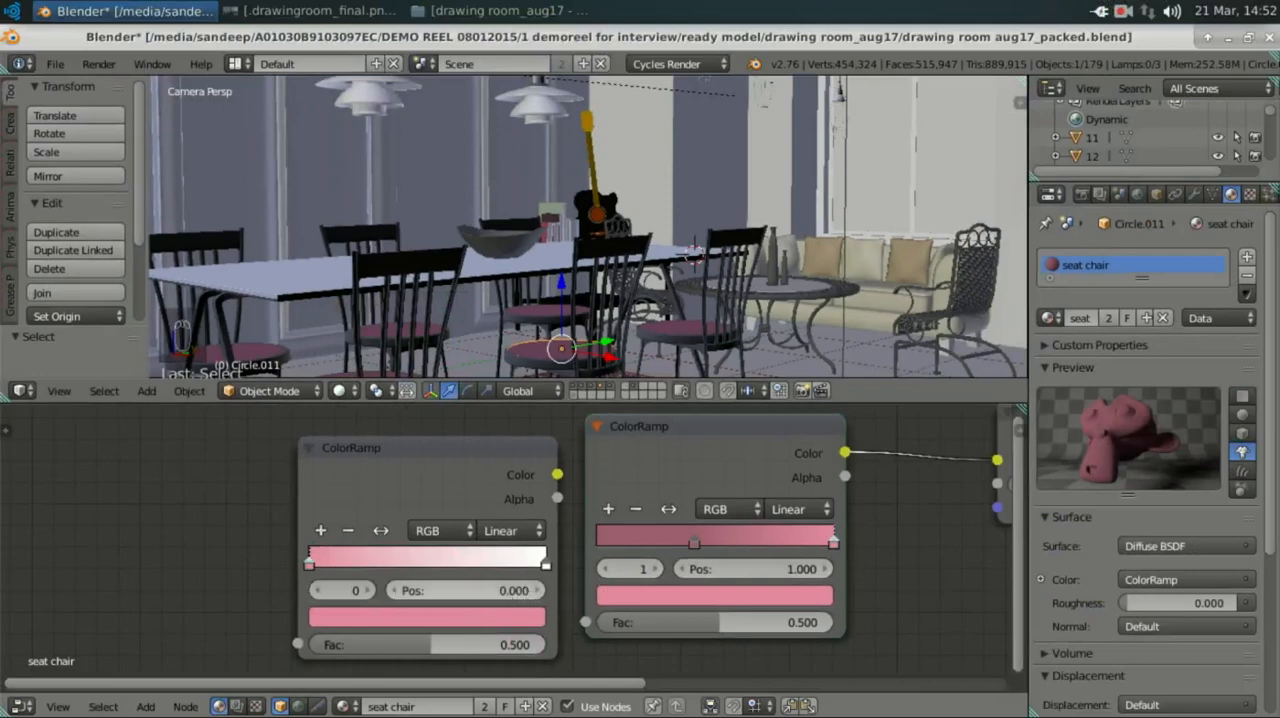
Step: Set the position of the new ColorRamp's pink stop to 1
{"action": "left_click", "coordinate": [517, 590]}
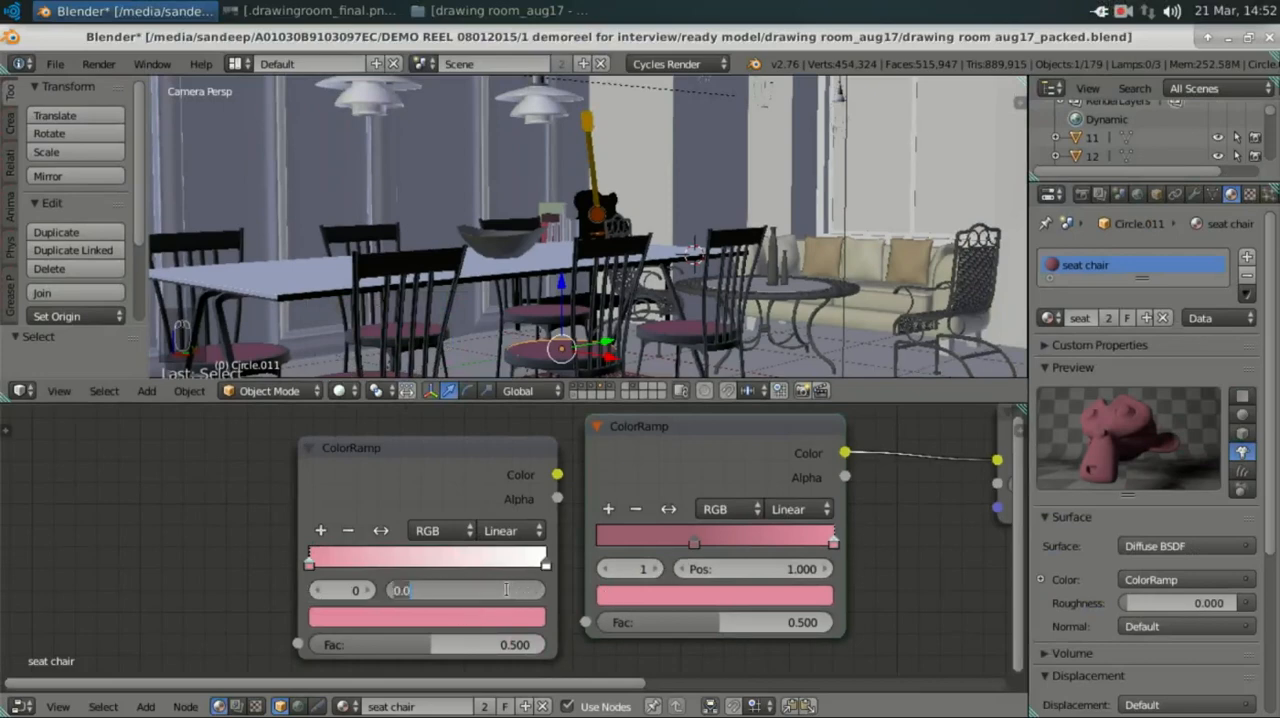
{"action": "key", "text": "BackSpace"}
{"action": "key", "text": "BackSpace"}
{"action": "key", "text": "BackSpace"}
{"action": "type", "text": "1"}
{"action": "key", "text": "Return"}
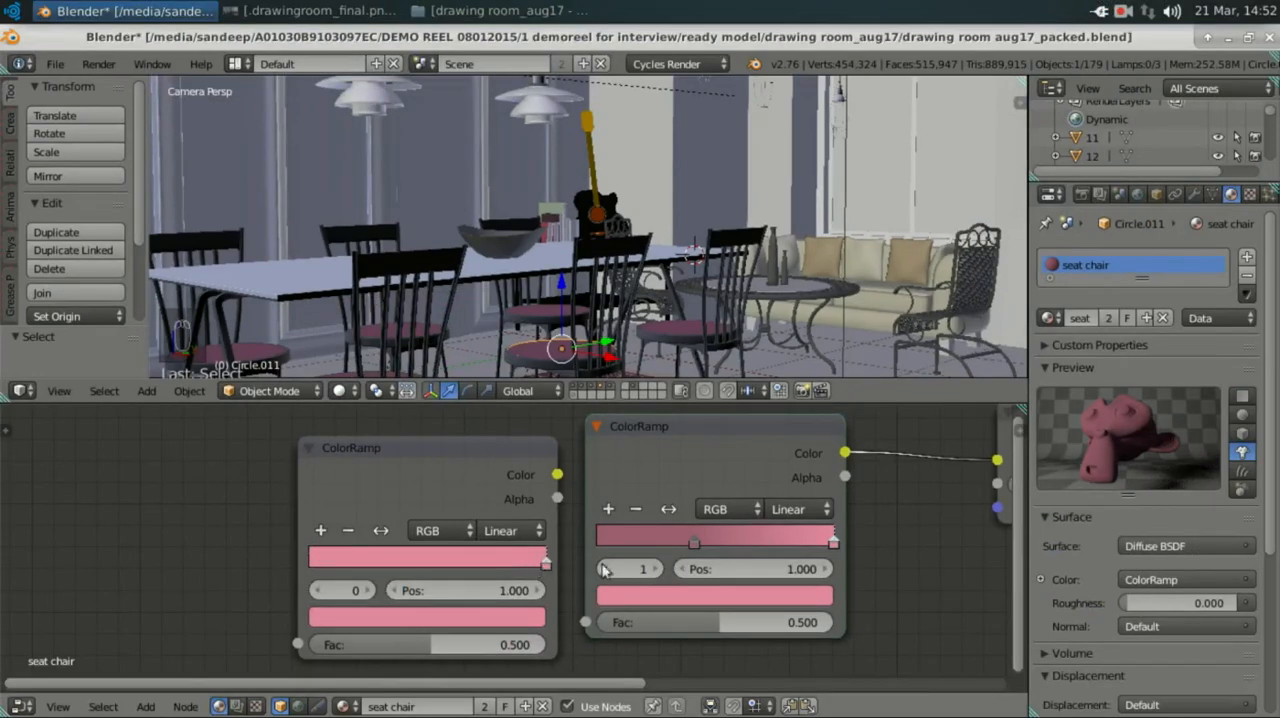
Step: Set the position of the new ColorRamp's pink stop to 0.56
{"action": "left_click", "coordinate": [512, 592]}
{"action": "key", "text": "BackSpace"}
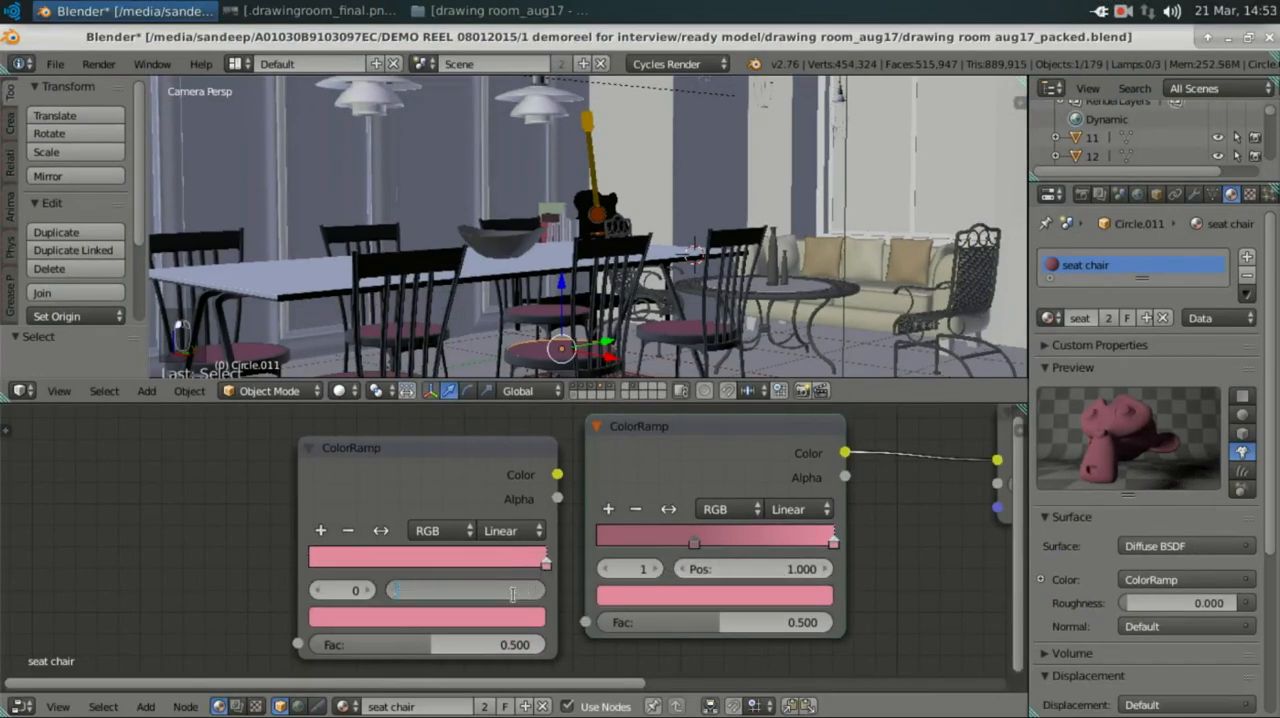
{"action": "type", "text": ".56"}
{"action": "key", "text": "Return"}
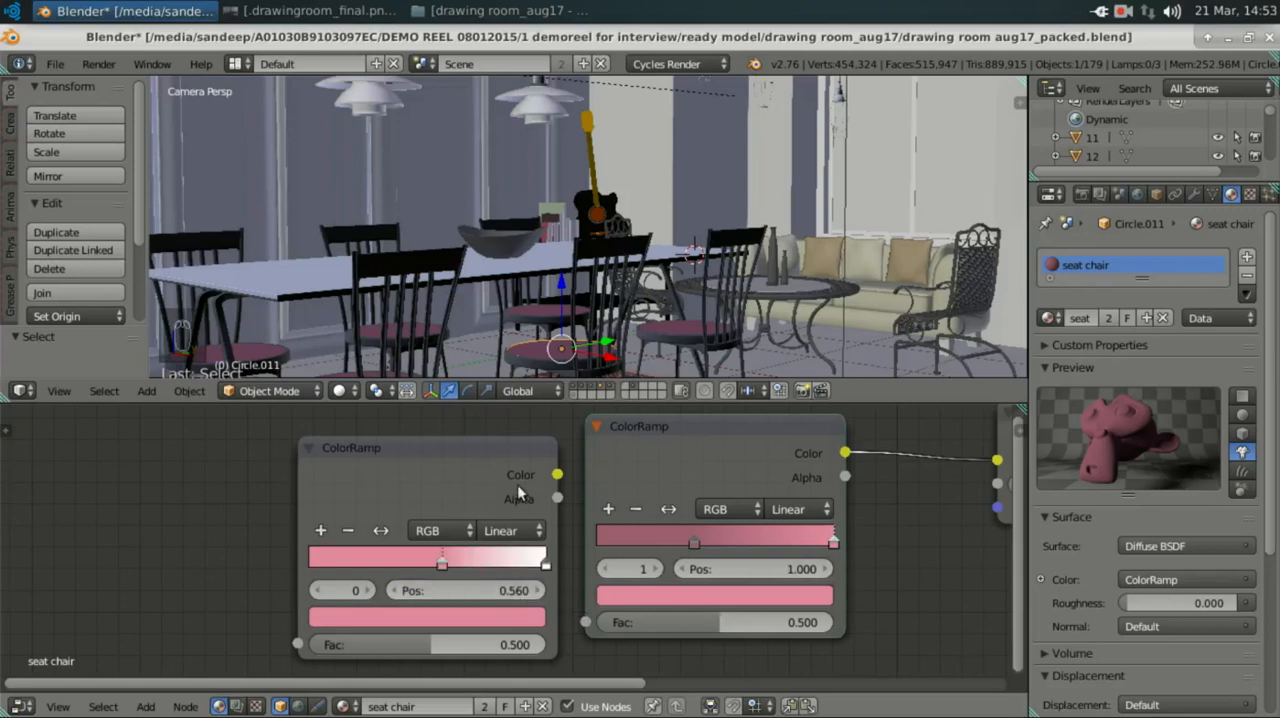
Step: Select the darker stop of the connected ColorRamp for reference, and set the new ColorRamp's pink stop position to 0.460
{"action": "left_click", "coordinate": [646, 533]}
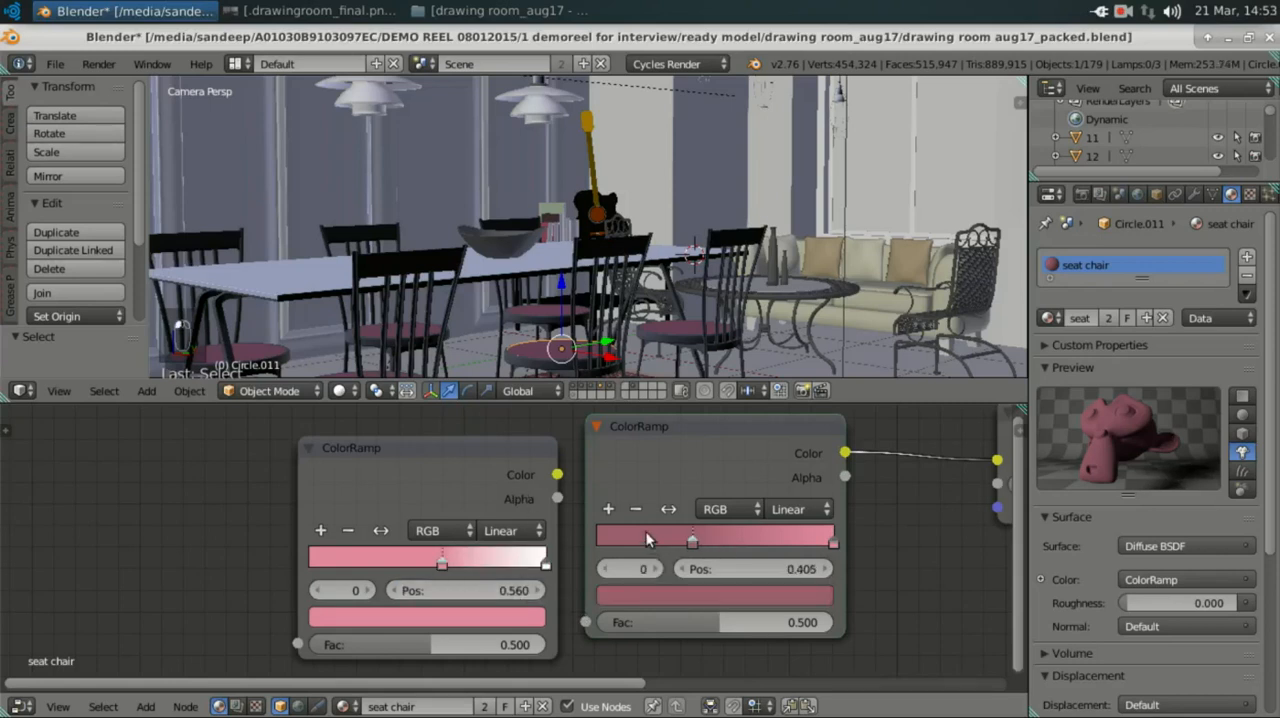
{"action": "left_click", "coordinate": [536, 590]}
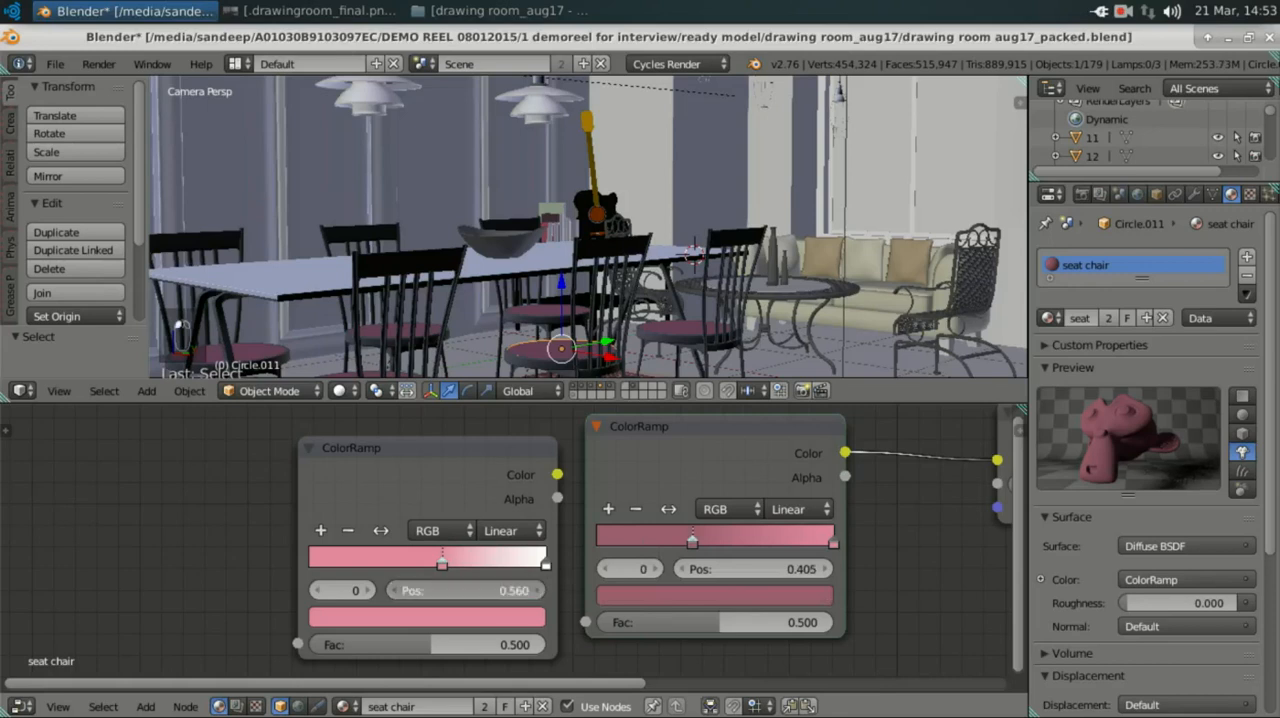
{"action": "key", "text": "BackSpace"}
{"action": "type", "text": ".460"}
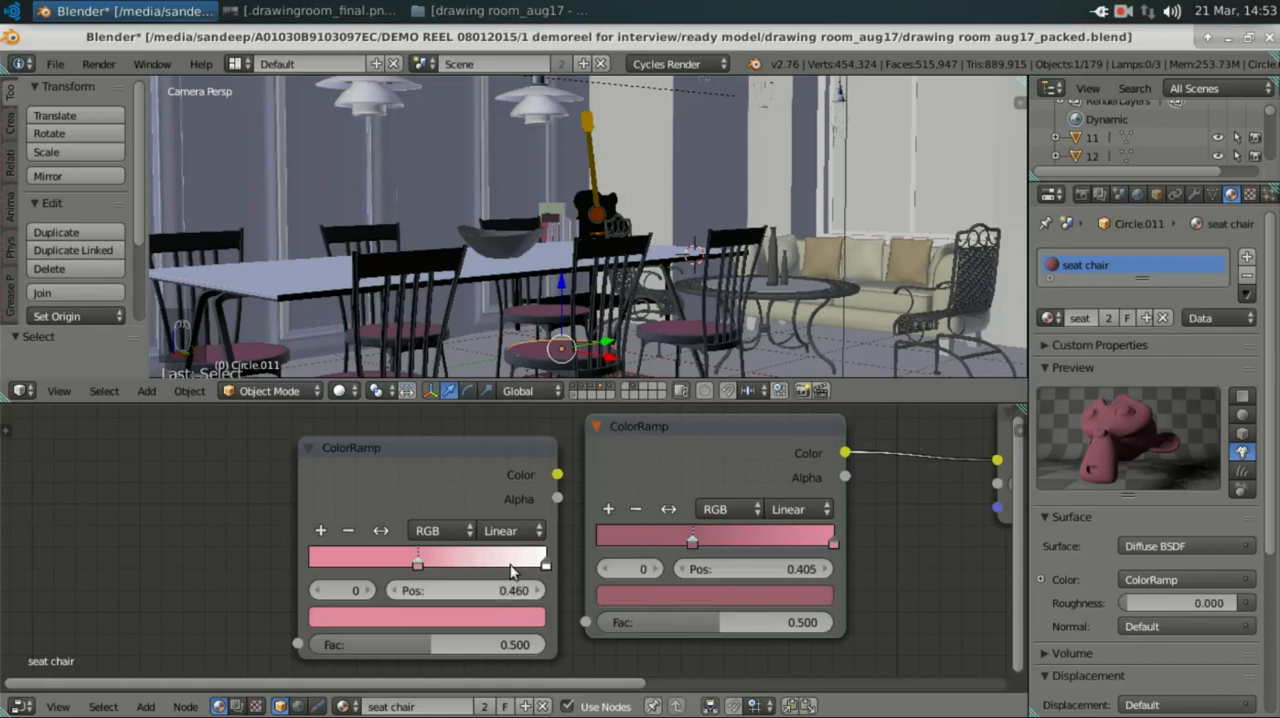
Step: Copy the hex colour E489A0 from the connected ColorRamp's pink stop to the white stop of the new ColorRamp
{"action": "left_click", "coordinate": [515, 563]}
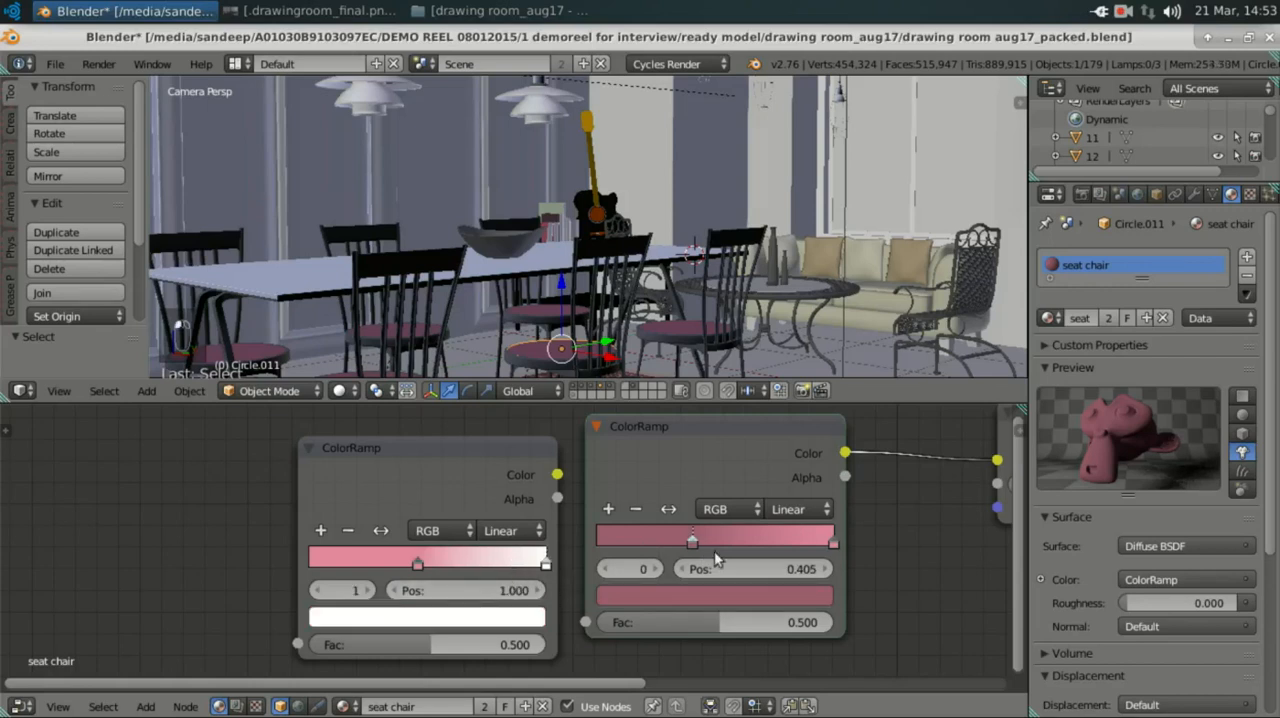
{"action": "left_click", "coordinate": [795, 539]}
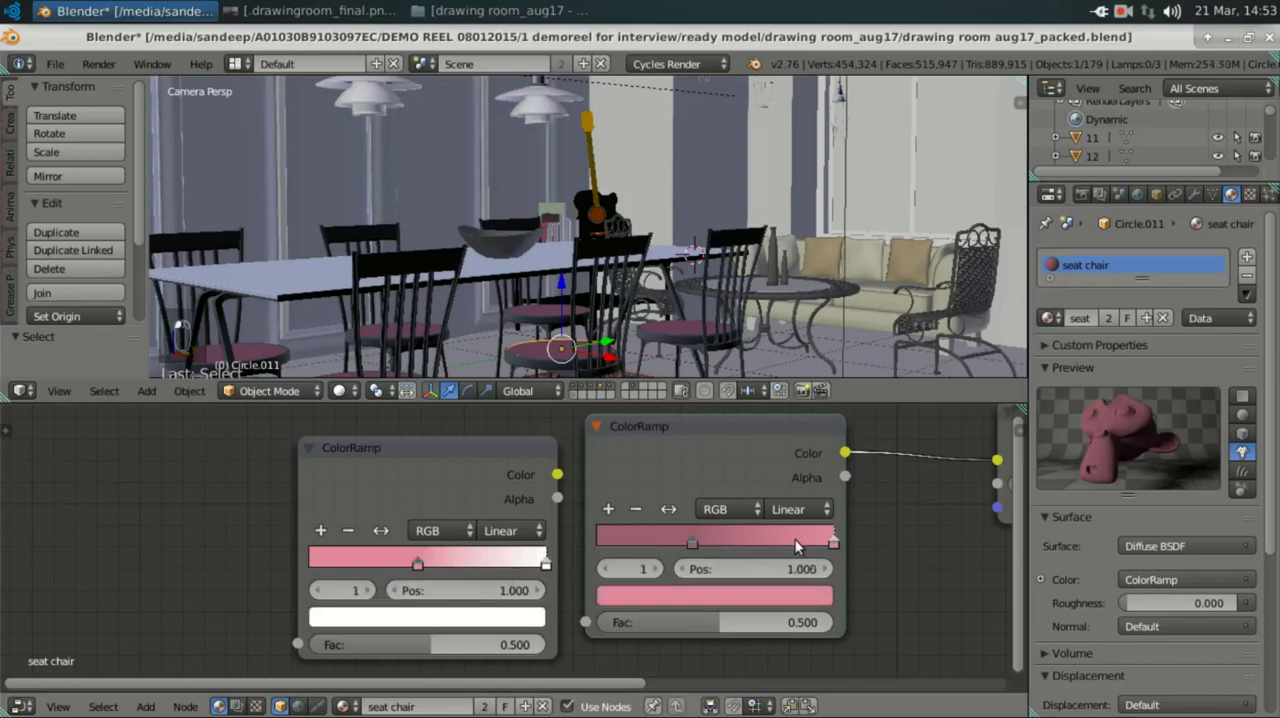
{"action": "left_click", "coordinate": [712, 594]}
{"action": "left_click", "coordinate": [659, 498]}
{"action": "key", "text": "ctrl+c"}
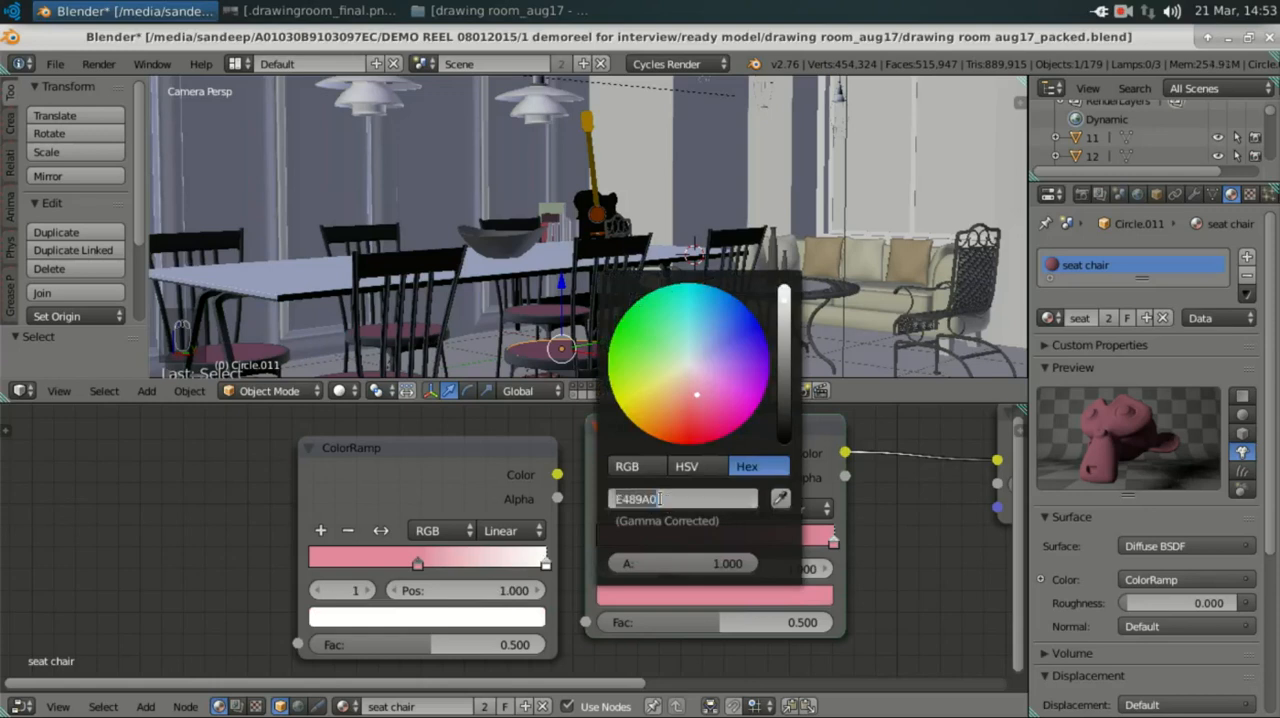
{"action": "key", "text": "Return"}
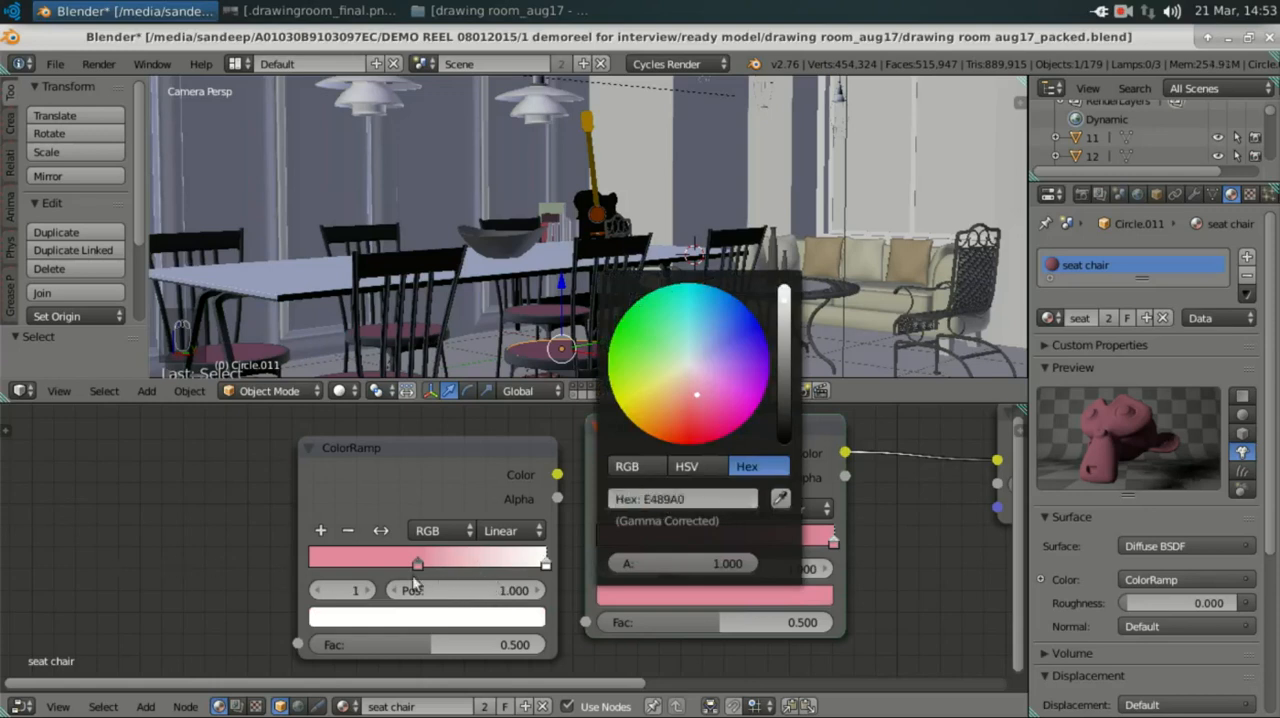
{"action": "left_click_drag", "start_coordinate": [541, 556], "coordinate": [539, 560]}
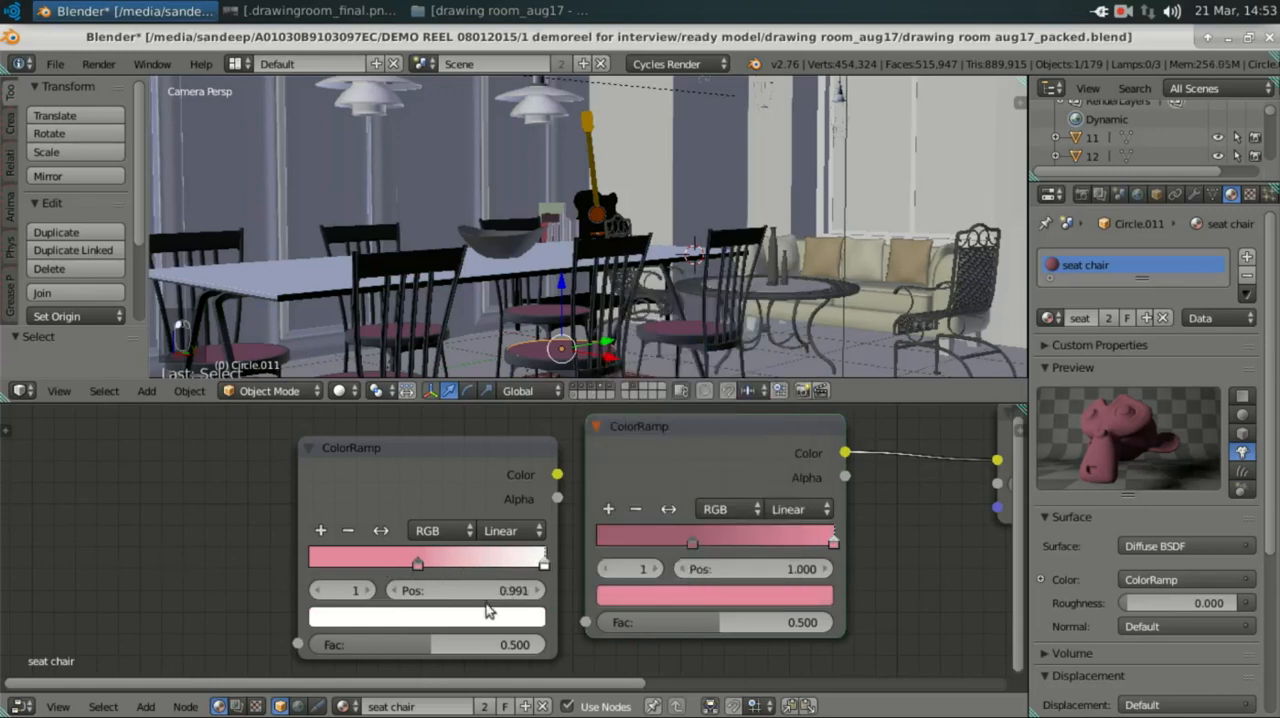
{"action": "left_click", "coordinate": [461, 622]}
{"action": "left_click", "coordinate": [397, 513]}
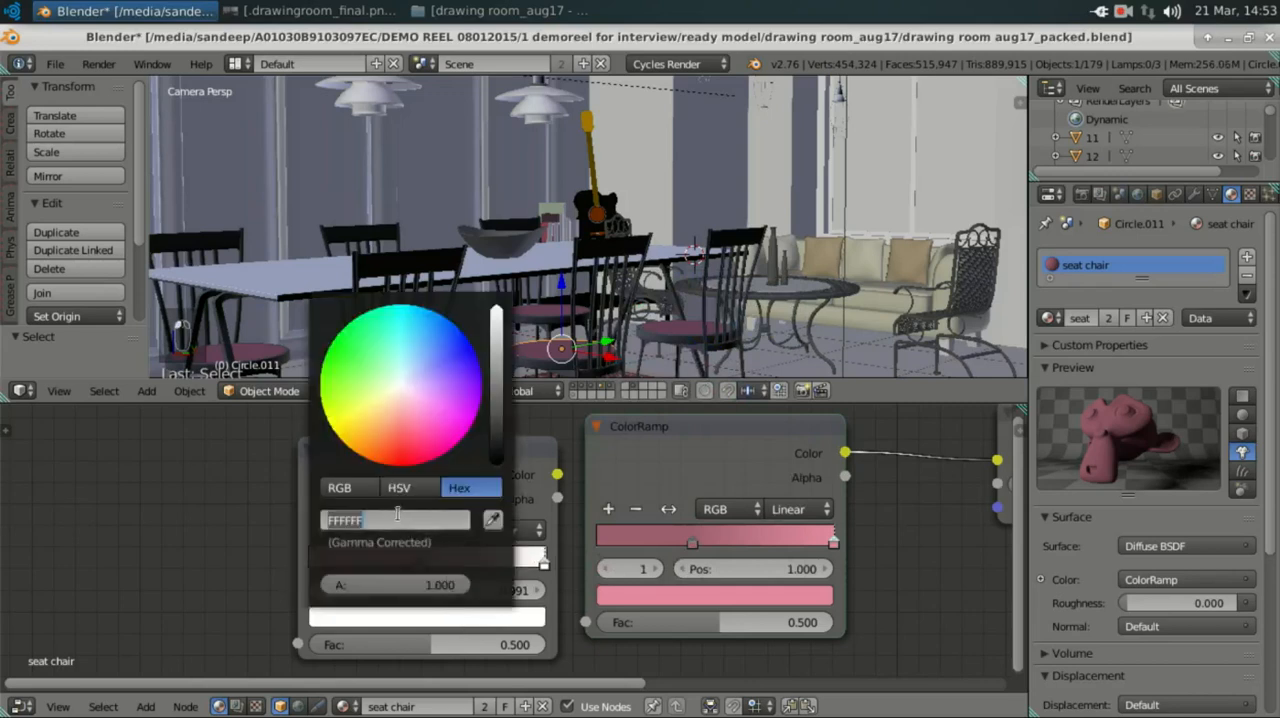
{"action": "key", "text": "ctrl+v"}
{"action": "key", "text": "Return"}
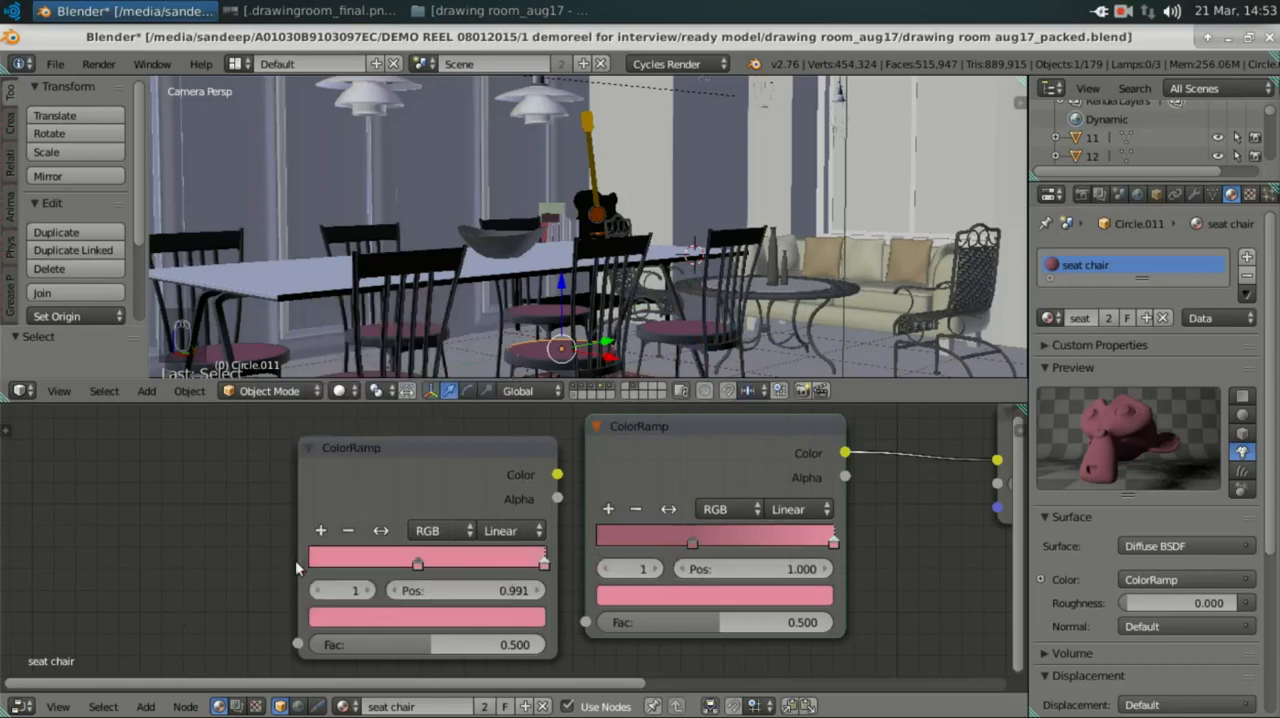
Step: Set the position of the new ColorRamp's end stop to 1
{"action": "left_click", "coordinate": [502, 590]}
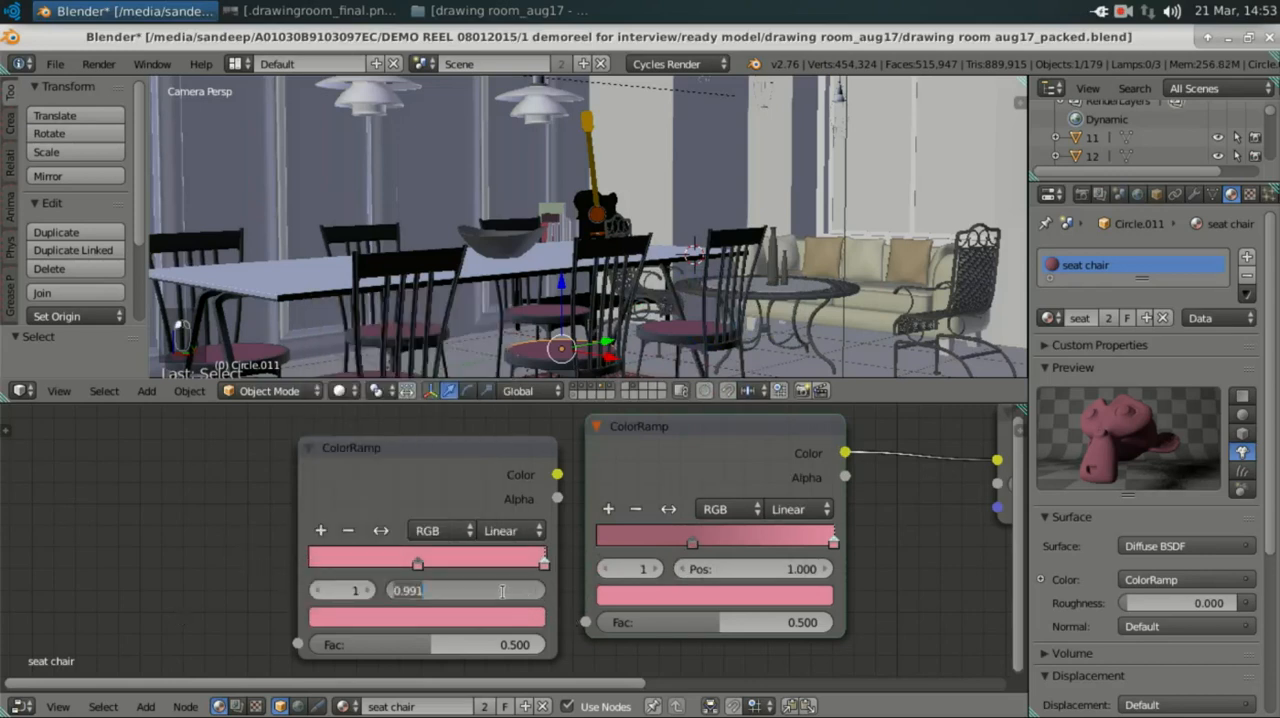
{"action": "type", "text": "1"}
{"action": "key", "text": "Return"}
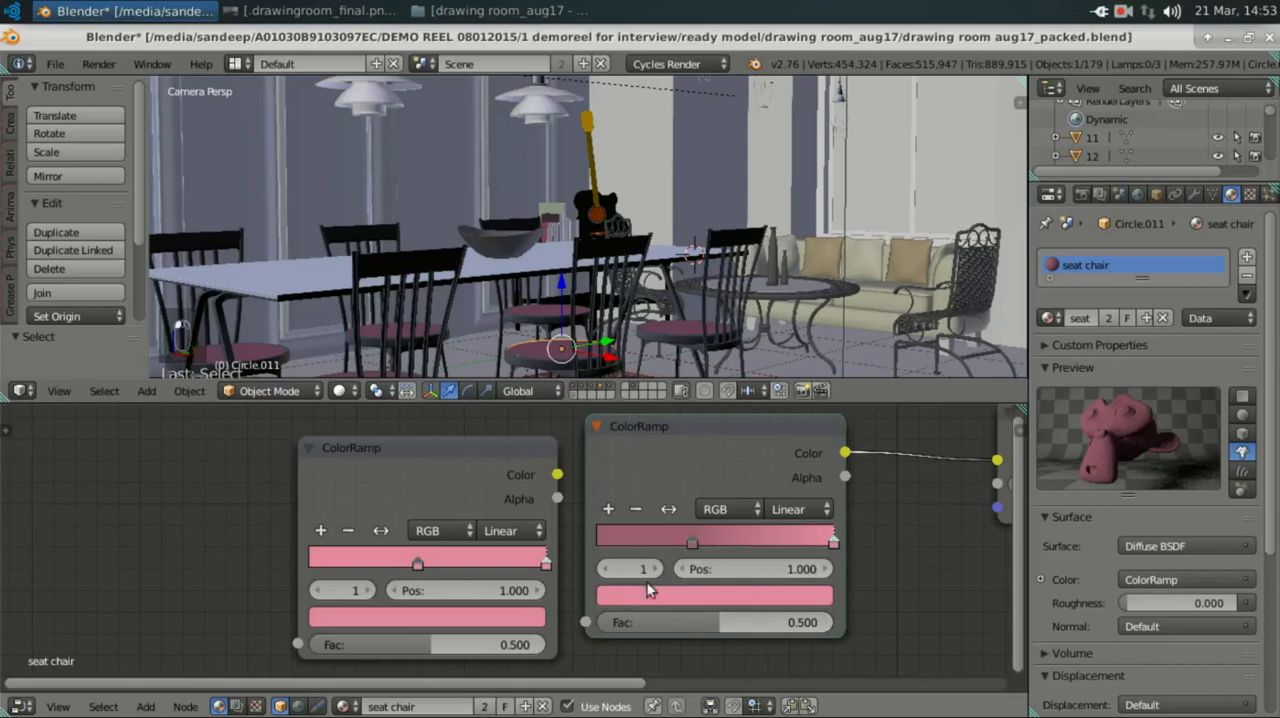
Step: Copy the hex colour 9D5E6E from the connected ColorRamp's darker stop to the end stop of the new ColorRamp
{"action": "left_click", "coordinate": [649, 536]}
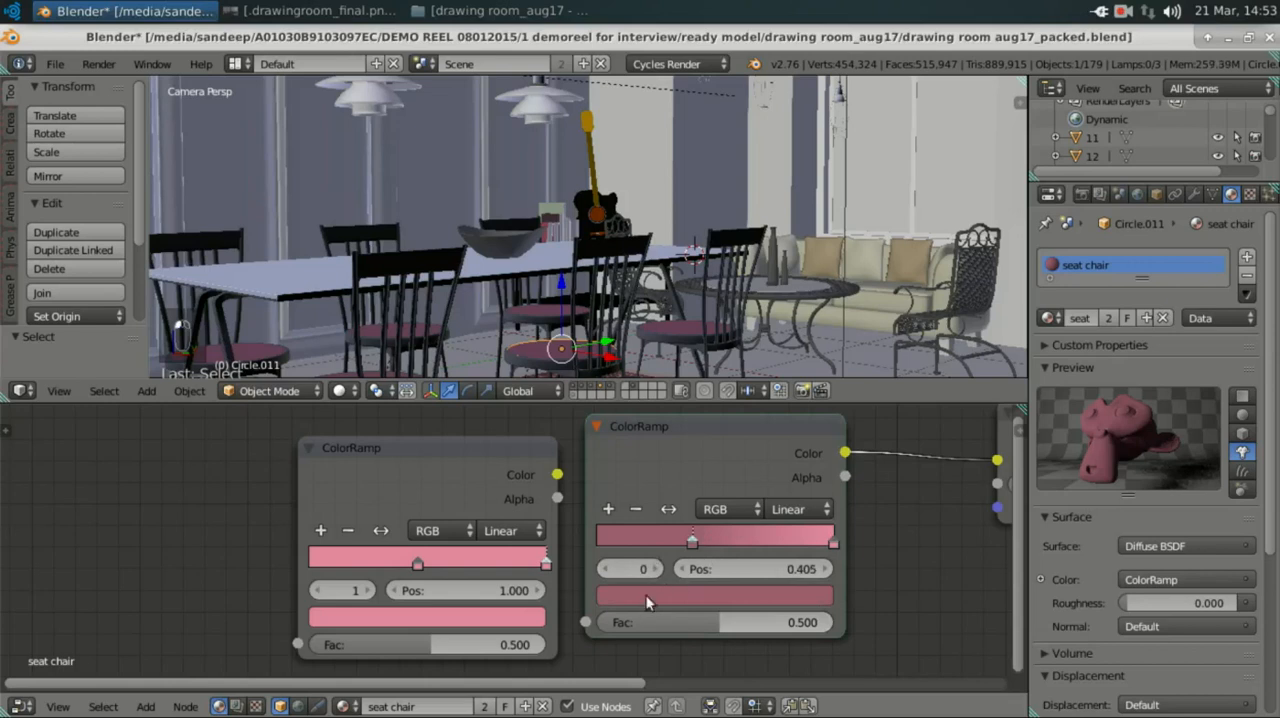
{"action": "left_click", "coordinate": [737, 595]}
{"action": "left_click", "coordinate": [690, 497]}
{"action": "key", "text": "ctrl+c"}
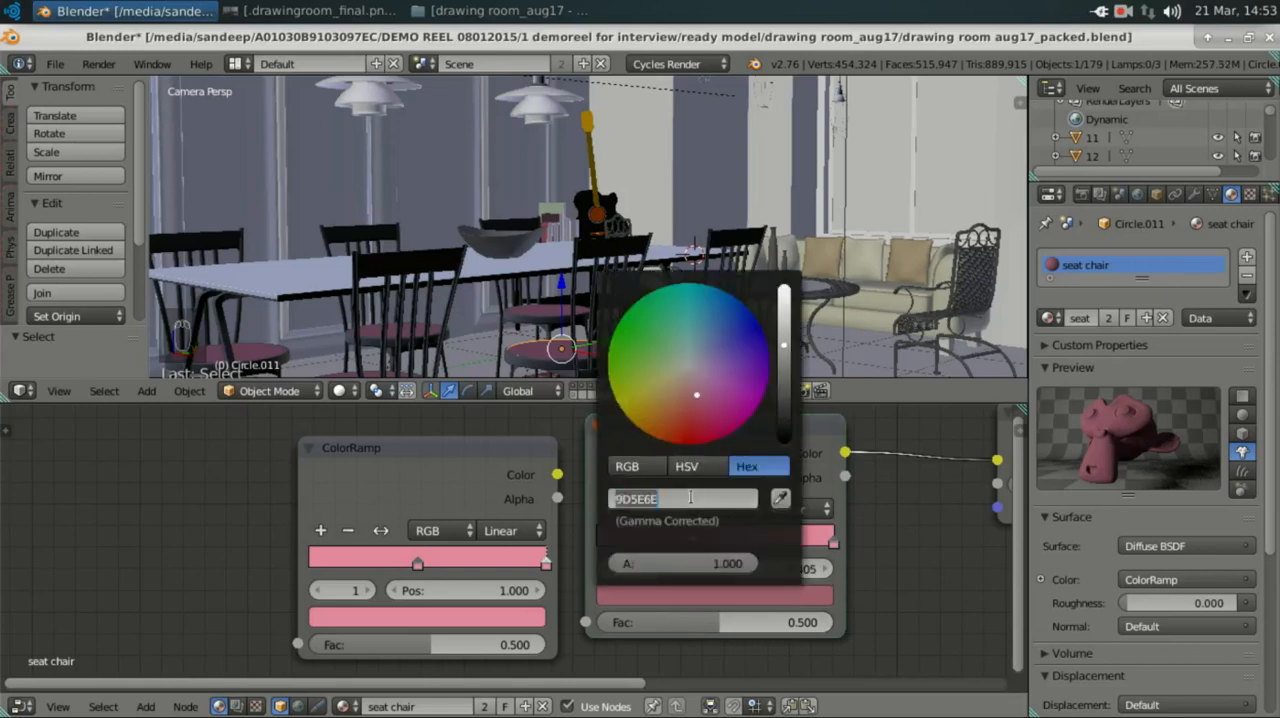
{"action": "left_click", "coordinate": [326, 557]}
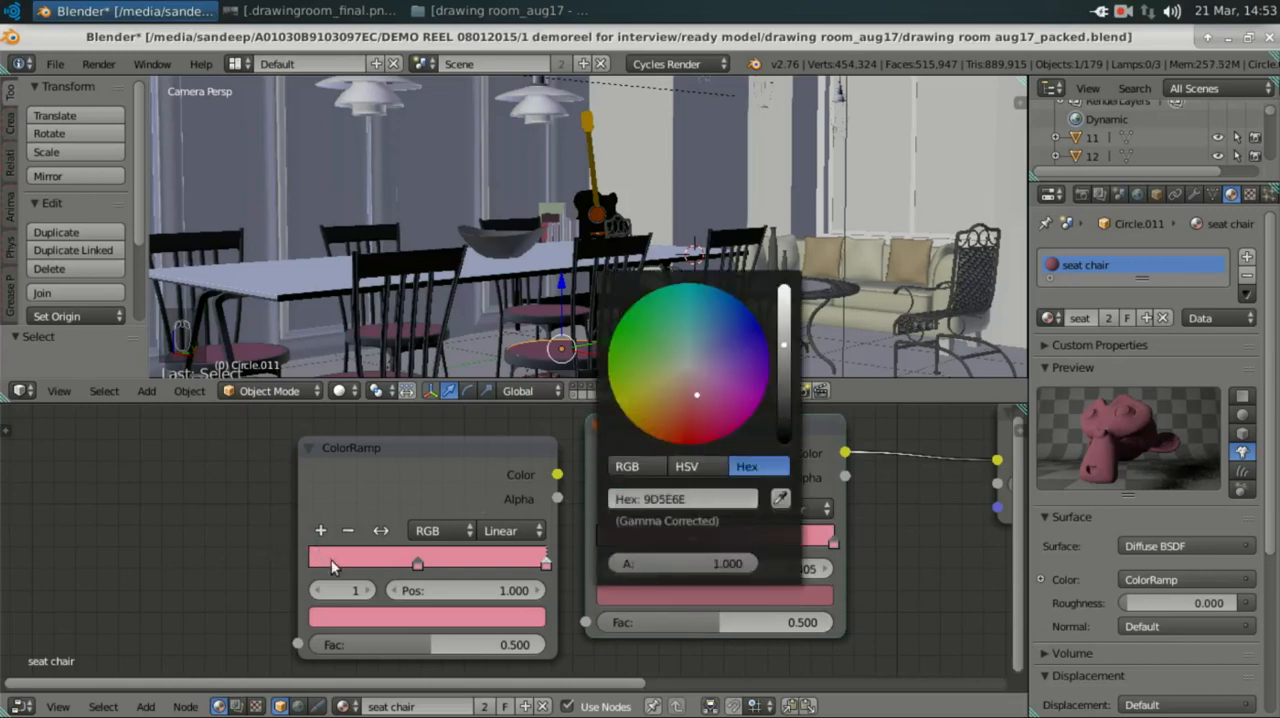
{"action": "left_click", "coordinate": [355, 617]}
{"action": "left_click", "coordinate": [403, 516]}
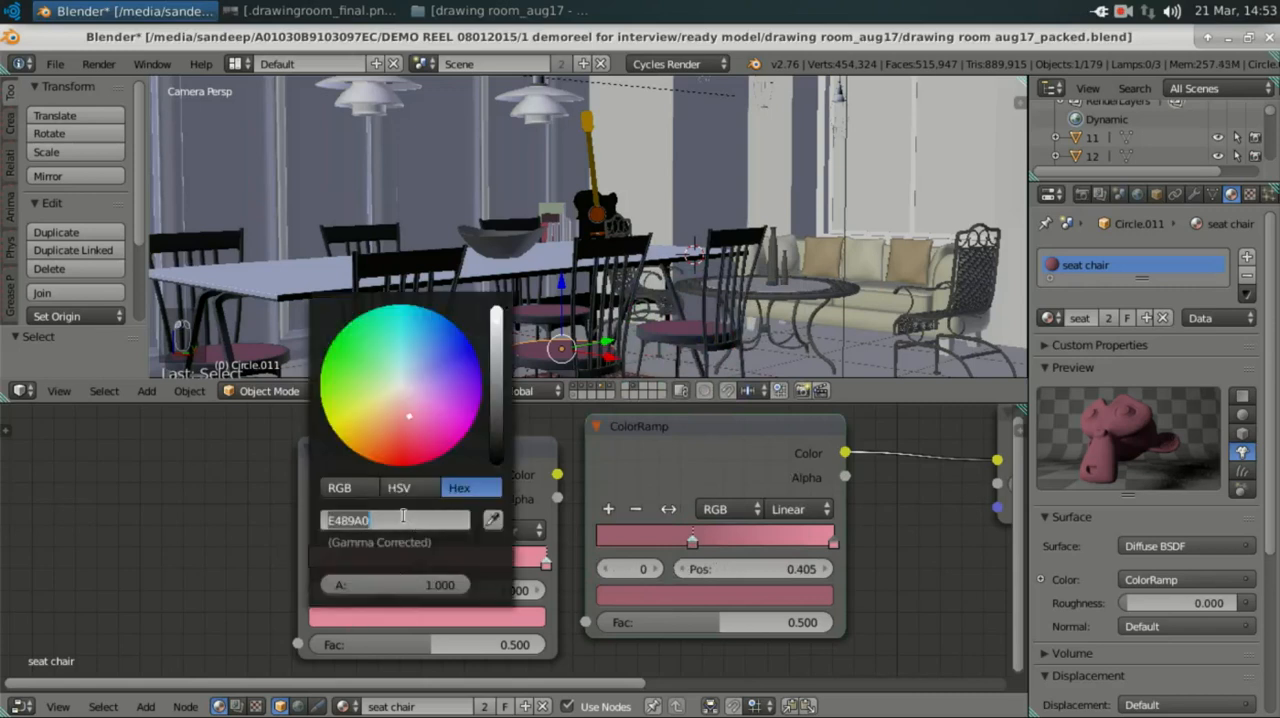
{"action": "key", "text": "ctrl+v"}
{"action": "key", "text": "Return"}
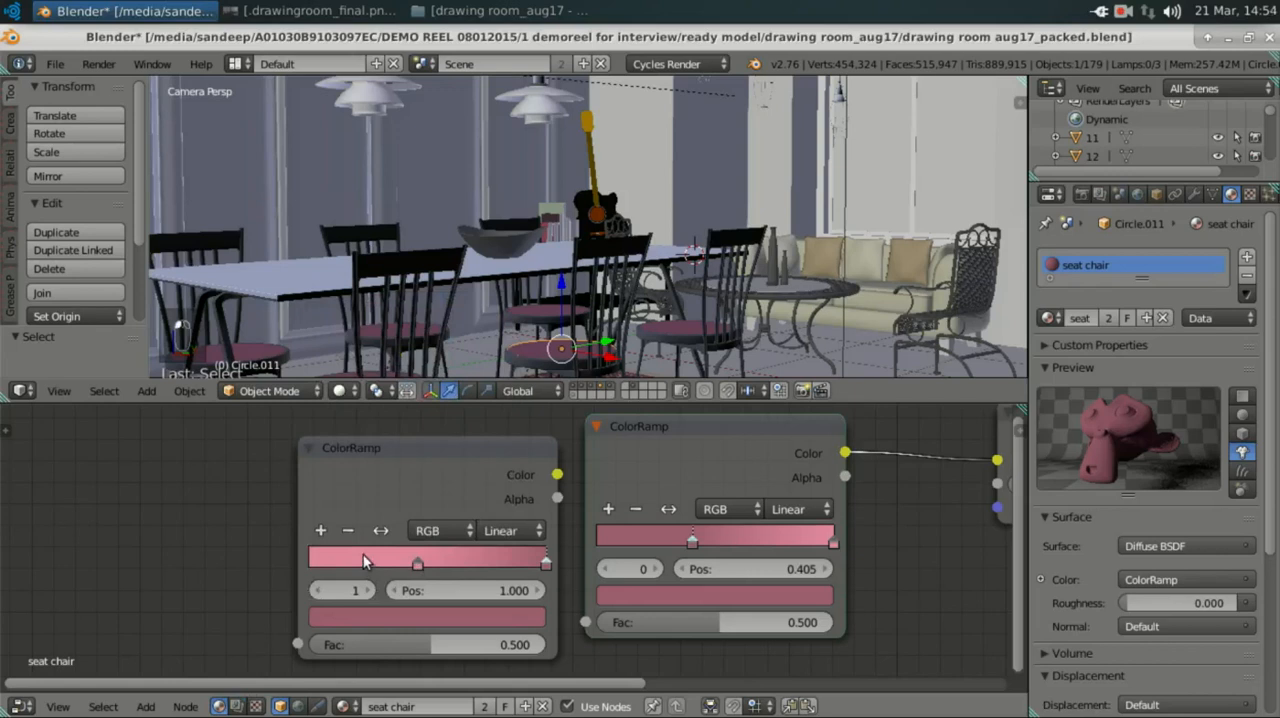
Step: Slide the new ColorRamp's first stop to about 0.37 and move the node farther from the connected ColorRamp
{"action": "left_click", "coordinate": [451, 555]}
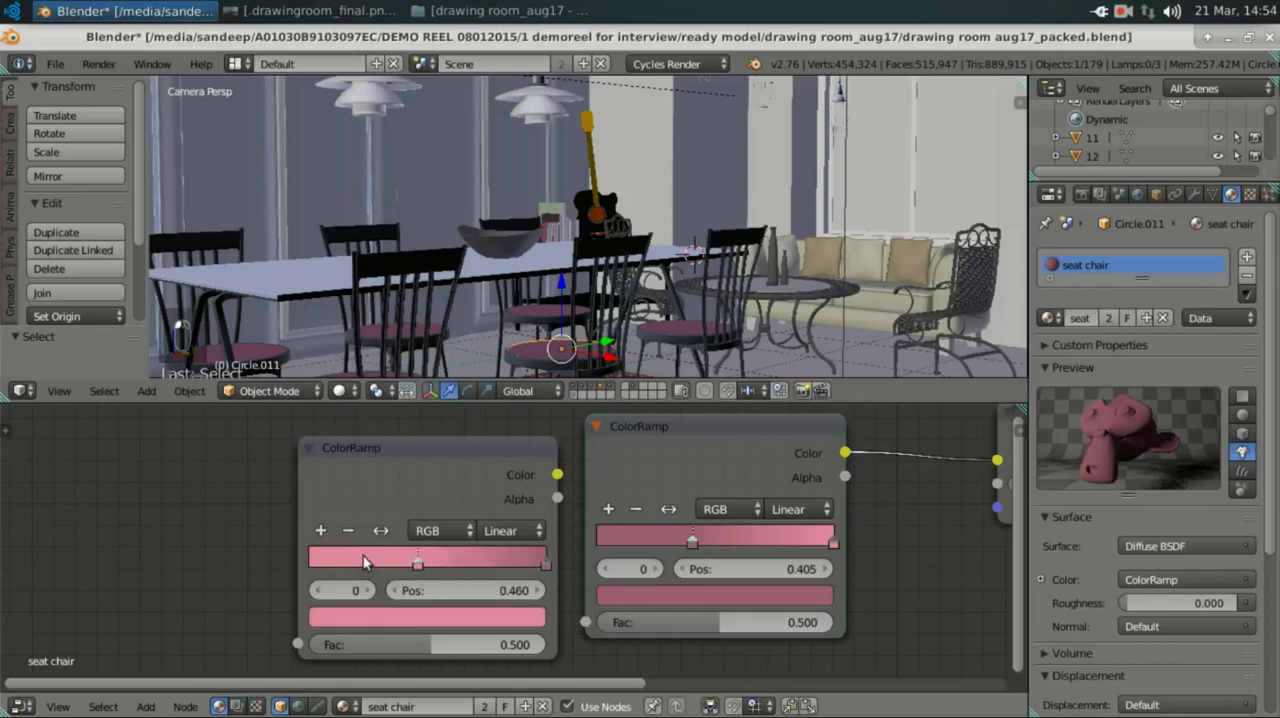
{"action": "left_click_drag", "start_coordinate": [405, 572], "coordinate": [388, 572]}
{"action": "left_click_drag", "start_coordinate": [295, 459], "coordinate": [282, 459]}
Step: Try to link the new ColorRamp's Color output toward the Diffuse BSDF, and delete this spare ColorRamp
{"action": "scroll", "coordinate": [330, 481], "scroll_direction": "down", "scroll_amount": 6}
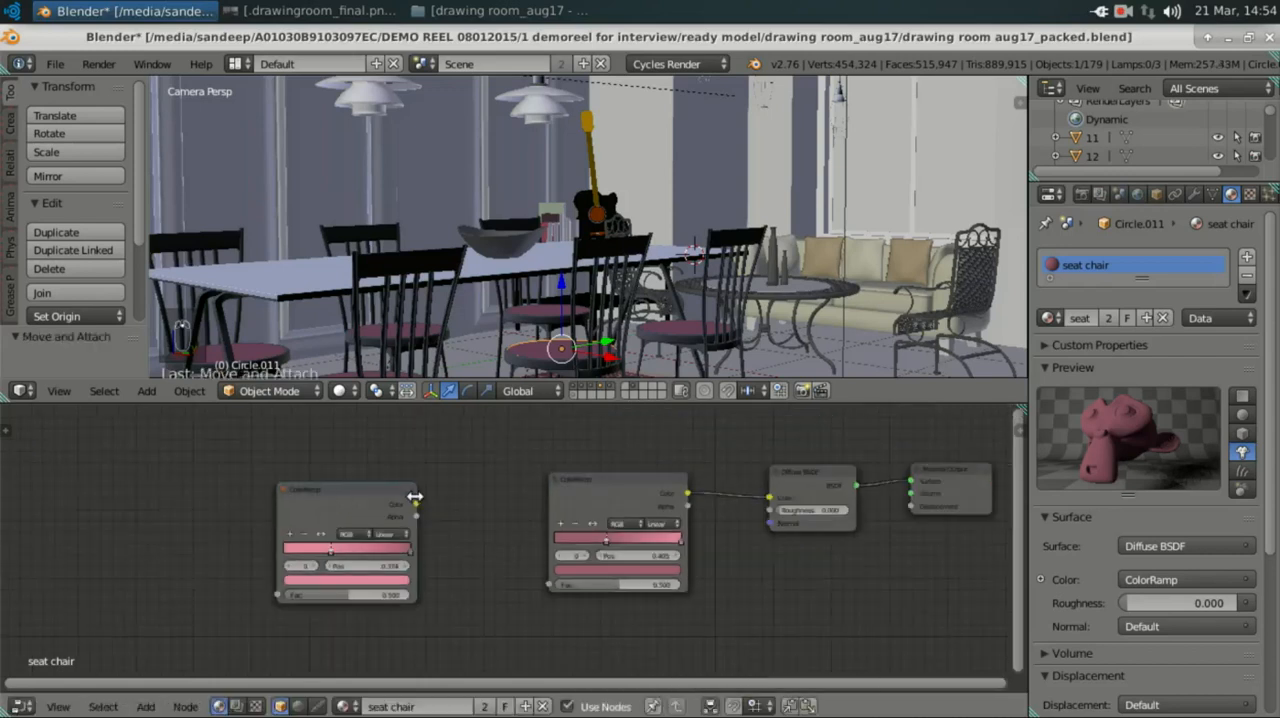
{"action": "left_click_drag", "start_coordinate": [415, 500], "coordinate": [713, 488]}
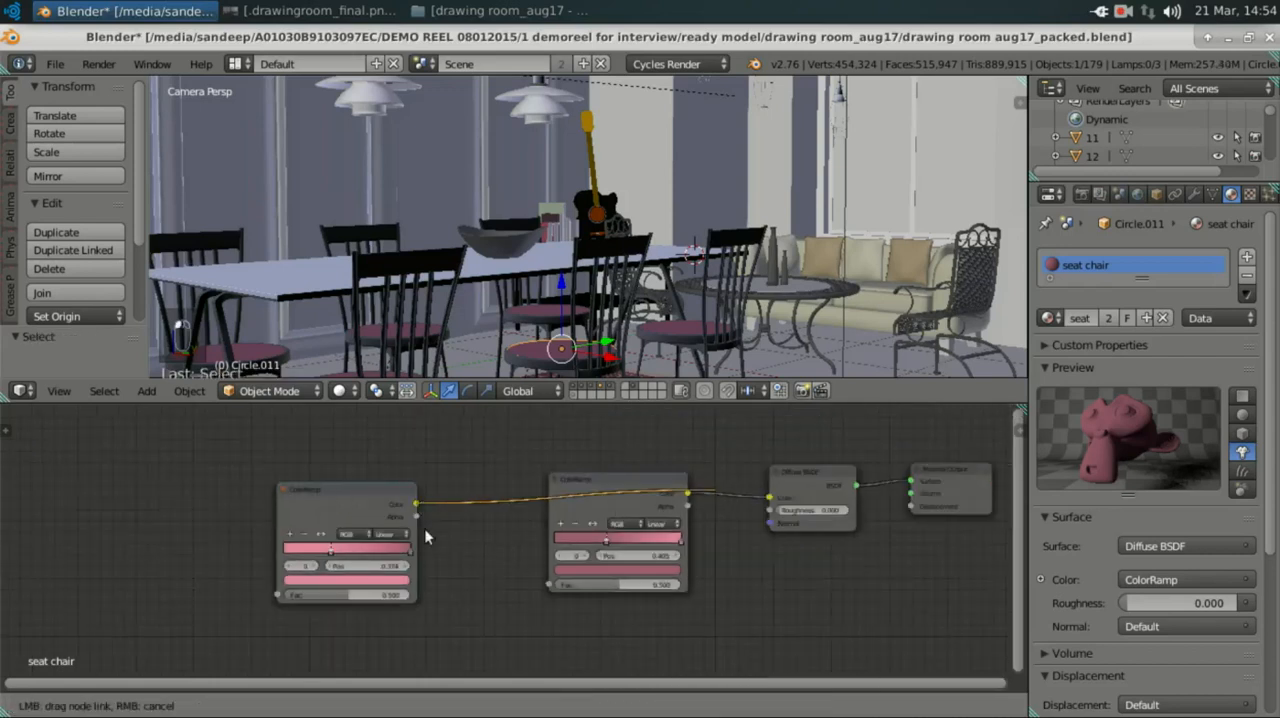
{"action": "left_click_drag", "start_coordinate": [424, 531], "coordinate": [418, 528]}
{"action": "key", "text": "x"}
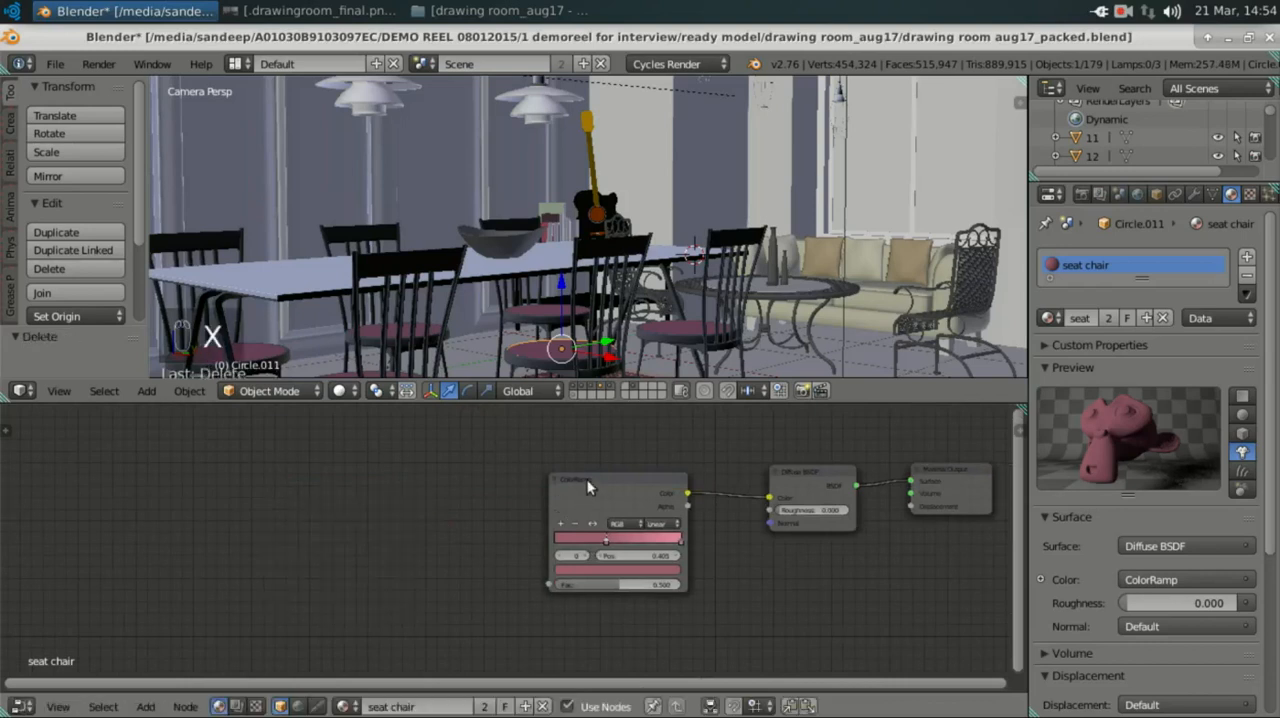
{"action": "middle_click_drag", "start_coordinate": [587, 479], "coordinate": [562, 491]}
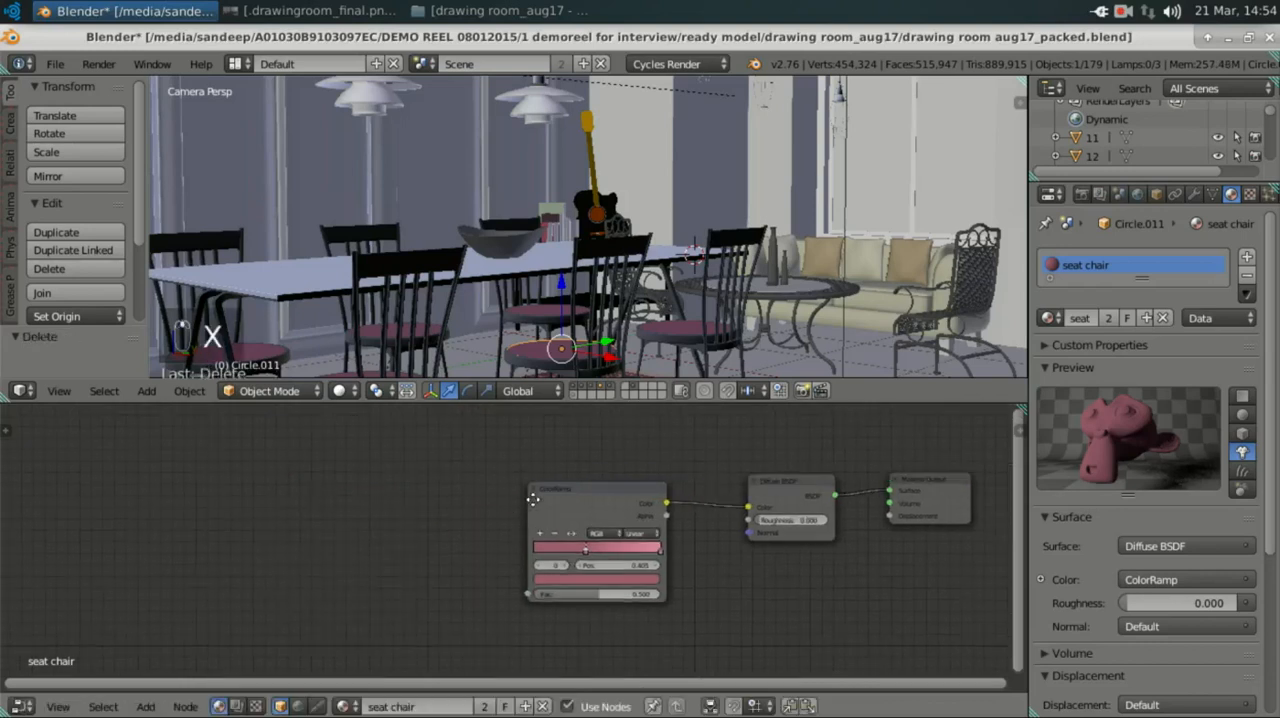
Step: Select the chair frame in front of the guitar and examine its black glossy metal nodes around the Mix Shader
{"action": "right_click", "coordinate": [582, 256]}
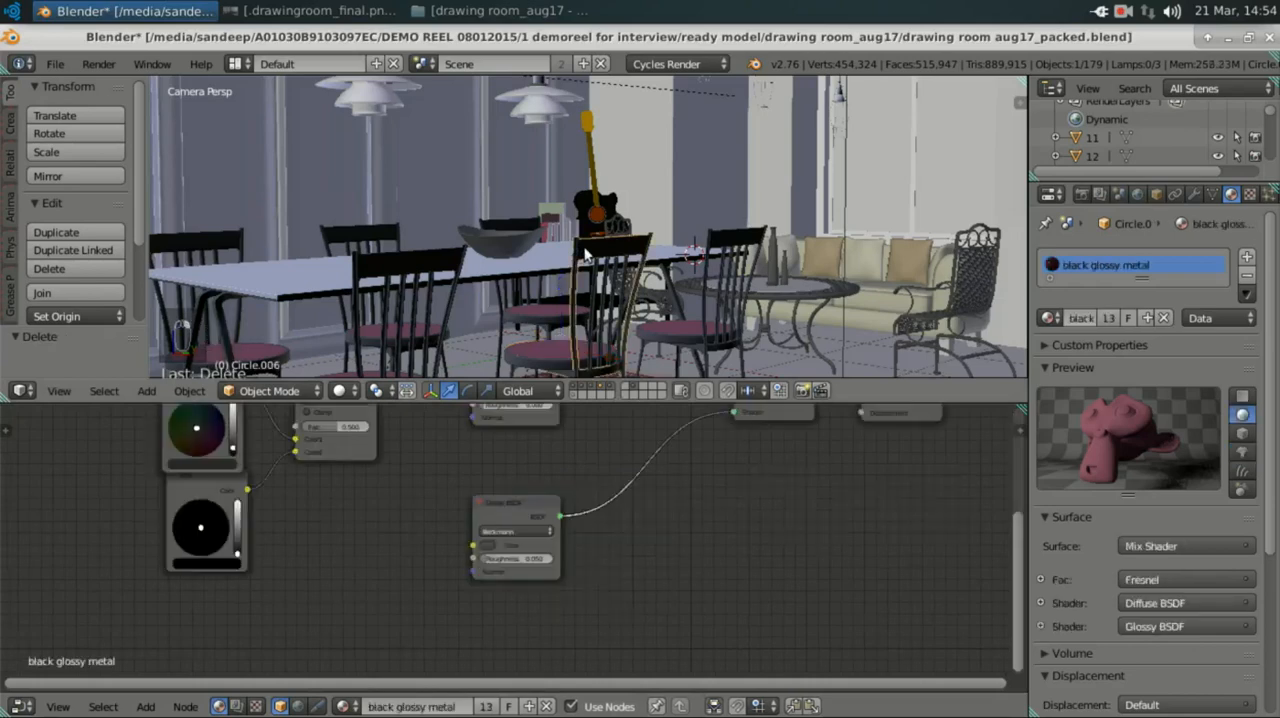
{"action": "middle_click_drag", "start_coordinate": [725, 500], "coordinate": [836, 603]}
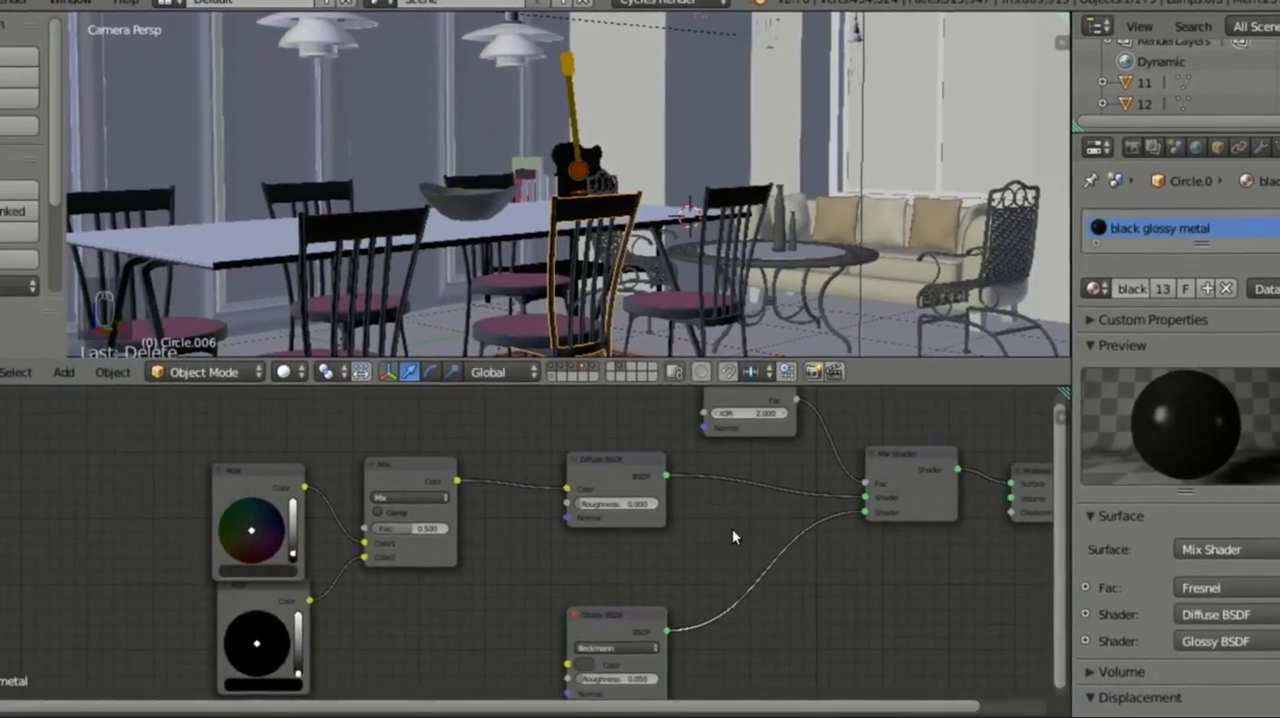
{"action": "scroll", "coordinate": [490, 550], "scroll_direction": "down", "scroll_amount": 1}
{"action": "middle_click_drag", "start_coordinate": [474, 554], "coordinate": [187, 588]}
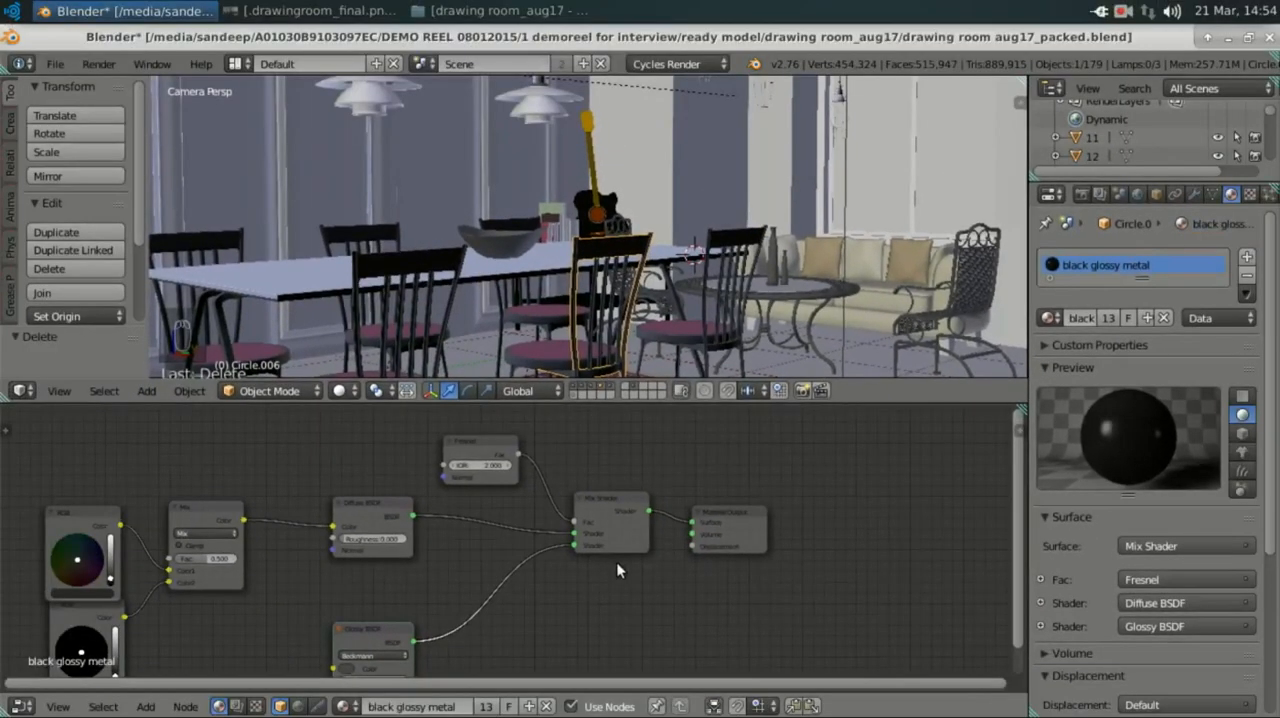
{"action": "scroll", "coordinate": [618, 563], "scroll_direction": "up", "scroll_amount": 3}
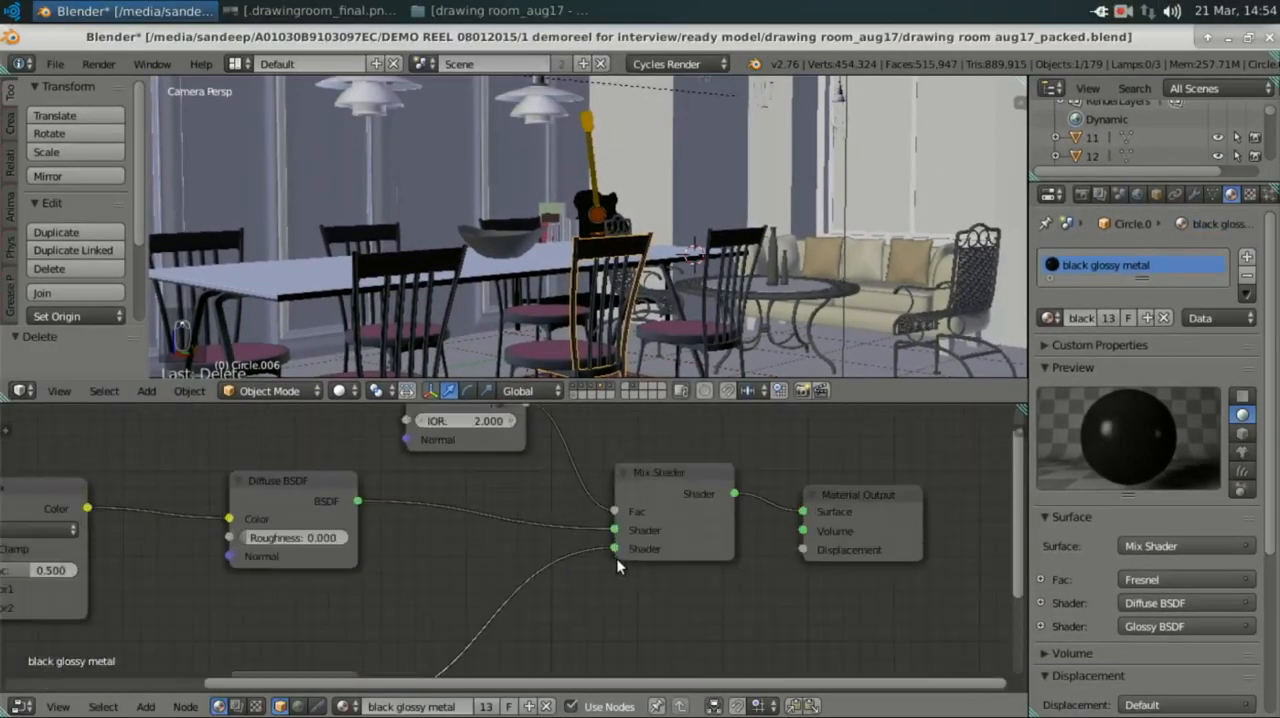
{"action": "middle_click_drag", "start_coordinate": [755, 543], "coordinate": [574, 581]}
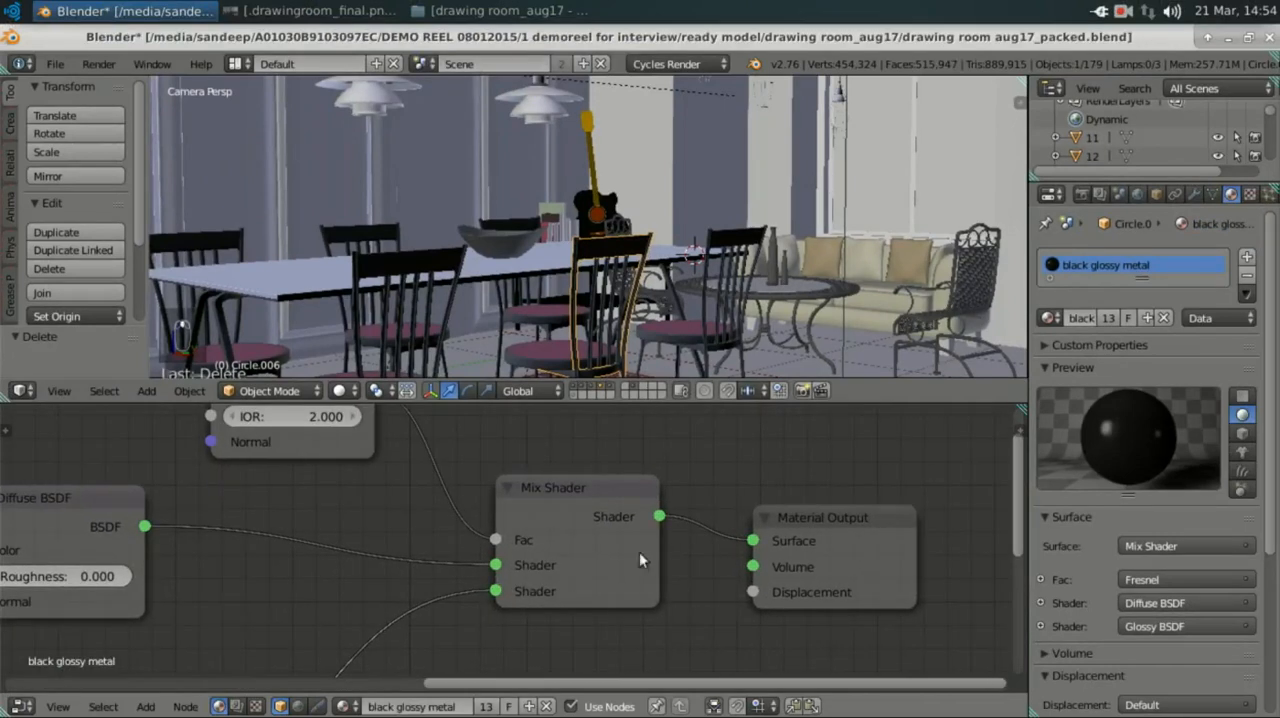
Step: Add a second Mix Shader node through a node search, place it below the existing one, and delete it again
{"action": "left_click", "coordinate": [568, 490]}
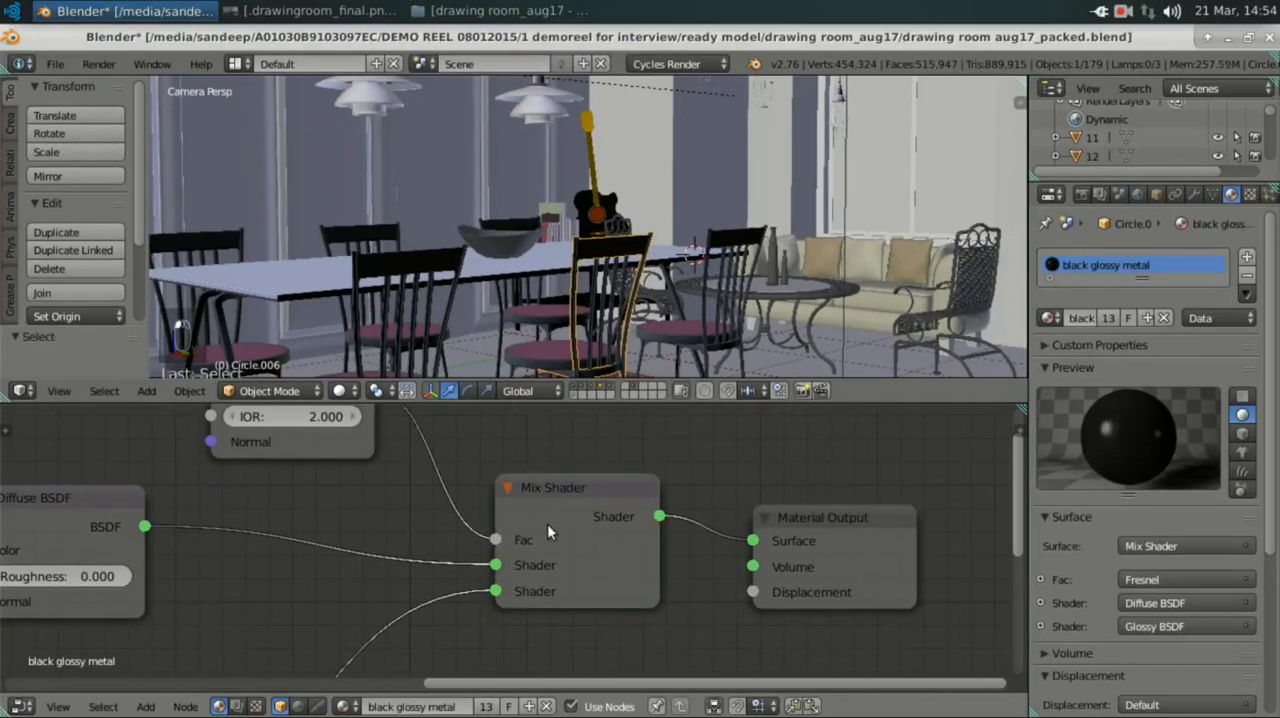
{"action": "key", "text": "shift+a"}
{"action": "mouse_move", "coordinate": [548, 526]}
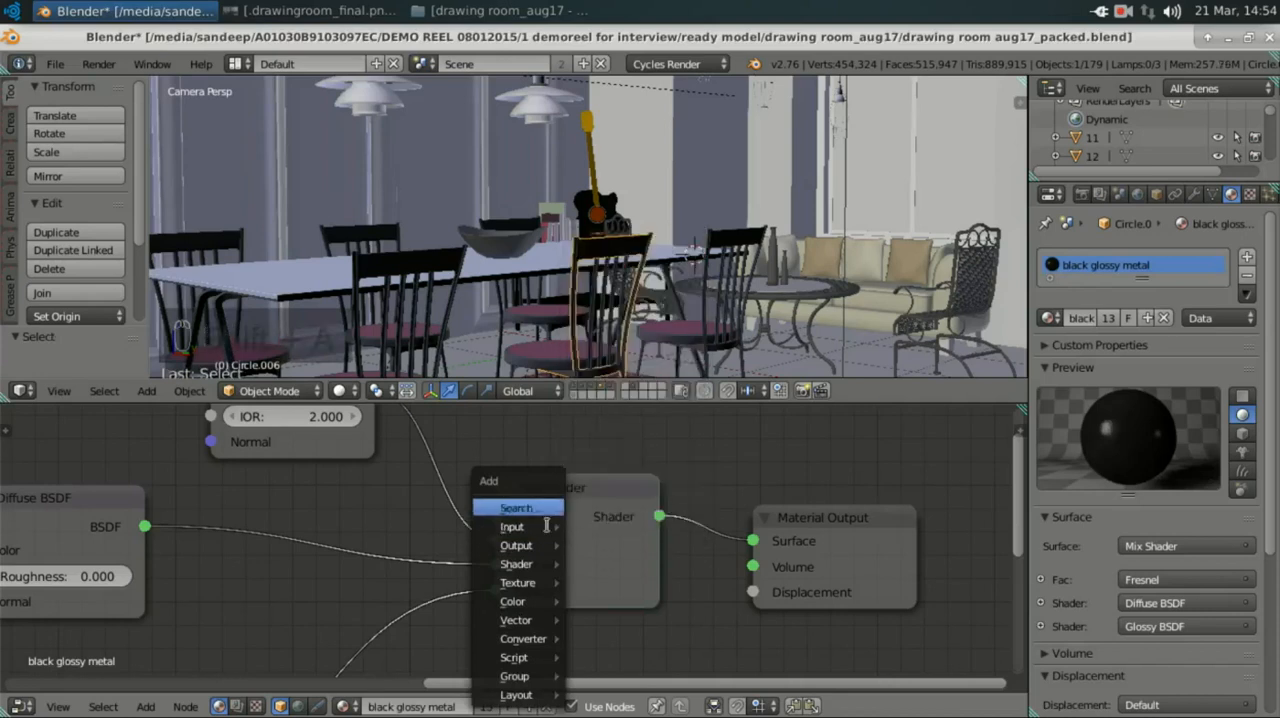
{"action": "left_click", "coordinate": [524, 508]}
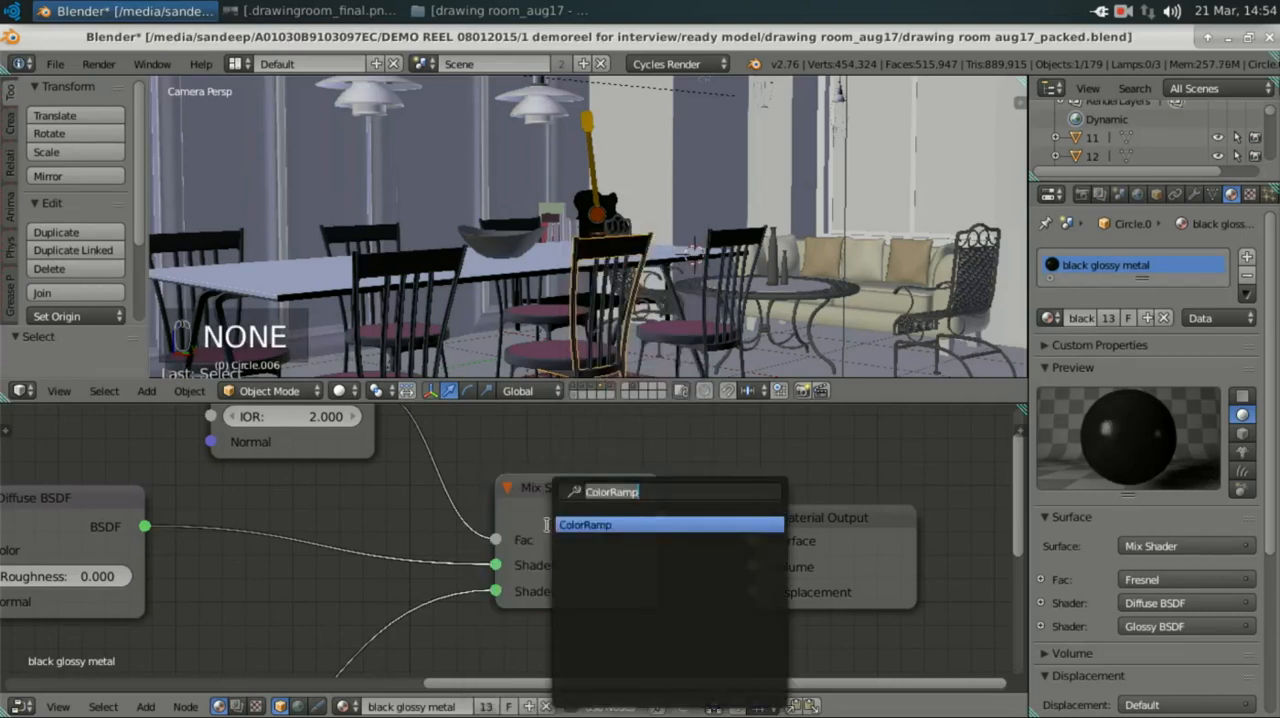
{"action": "type", "text": "mis"}
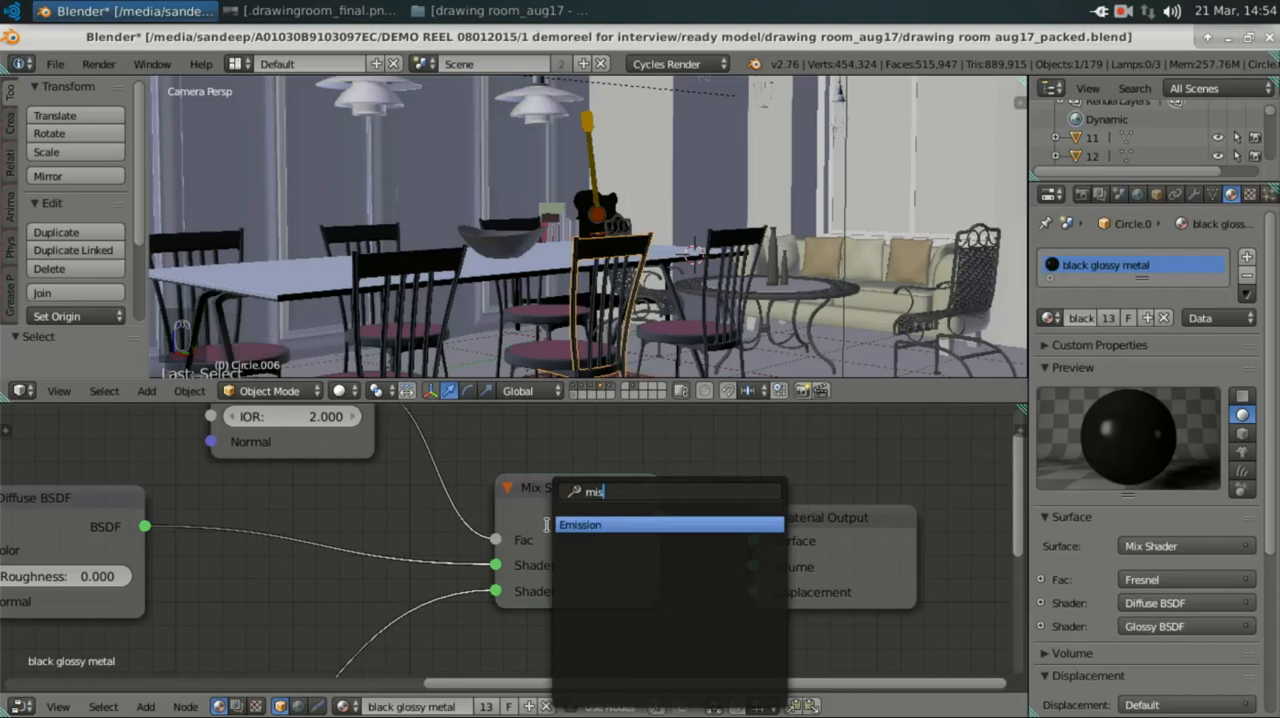
{"action": "key", "text": "BackSpace"}
{"action": "type", "text": "x"}
{"action": "key", "text": "Return"}
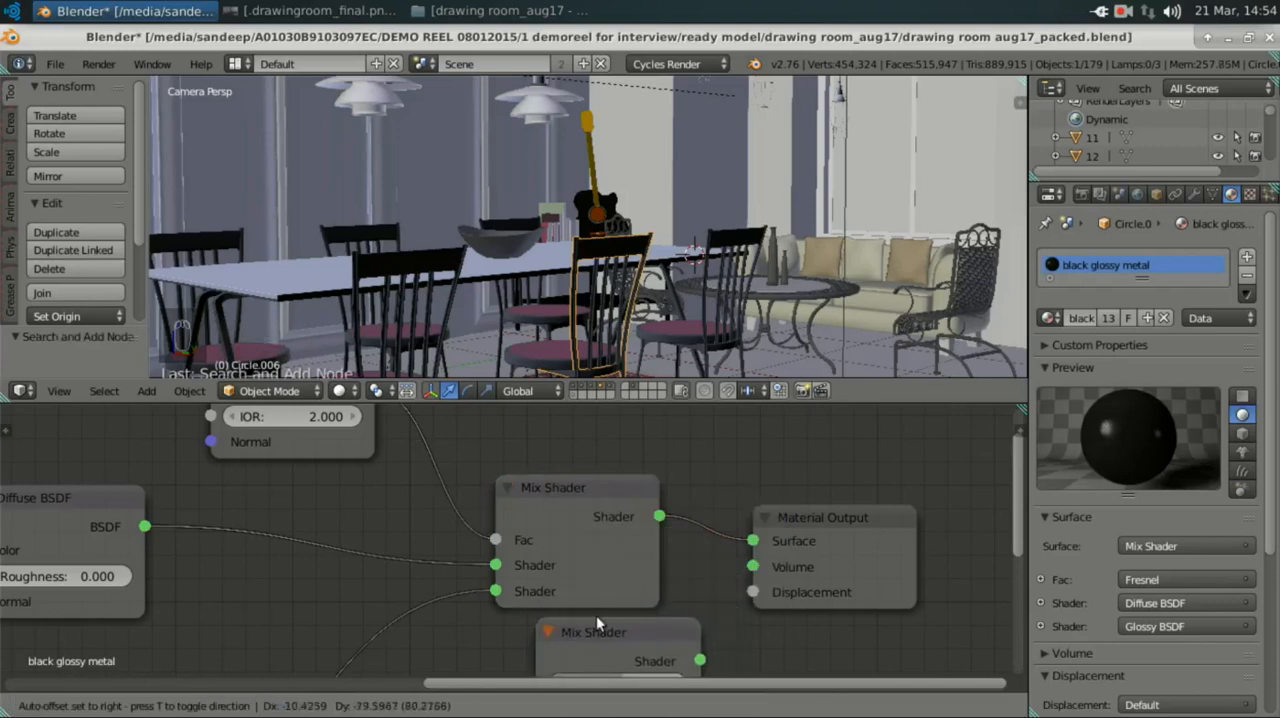
{"action": "left_click", "coordinate": [596, 615]}
{"action": "middle_click_drag", "start_coordinate": [596, 615], "coordinate": [680, 676]}
{"action": "key", "text": "x"}
Step: Examine the IOR of the Fresnel node and the inputs of the Diffuse BSDF node in the black glossy metal material
{"action": "scroll", "coordinate": [686, 558], "scroll_direction": "down", "scroll_amount": 1}
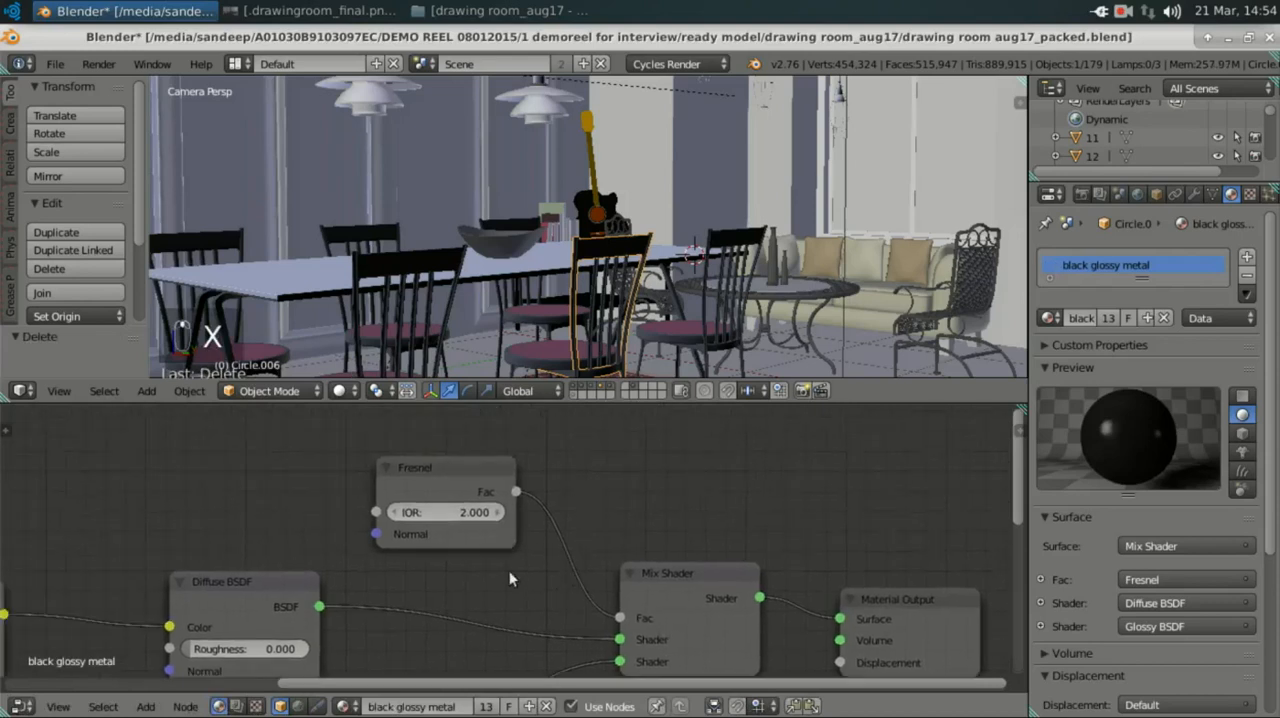
{"action": "scroll", "coordinate": [420, 500], "scroll_direction": "up", "scroll_amount": 2}
{"action": "left_click", "coordinate": [386, 437]}
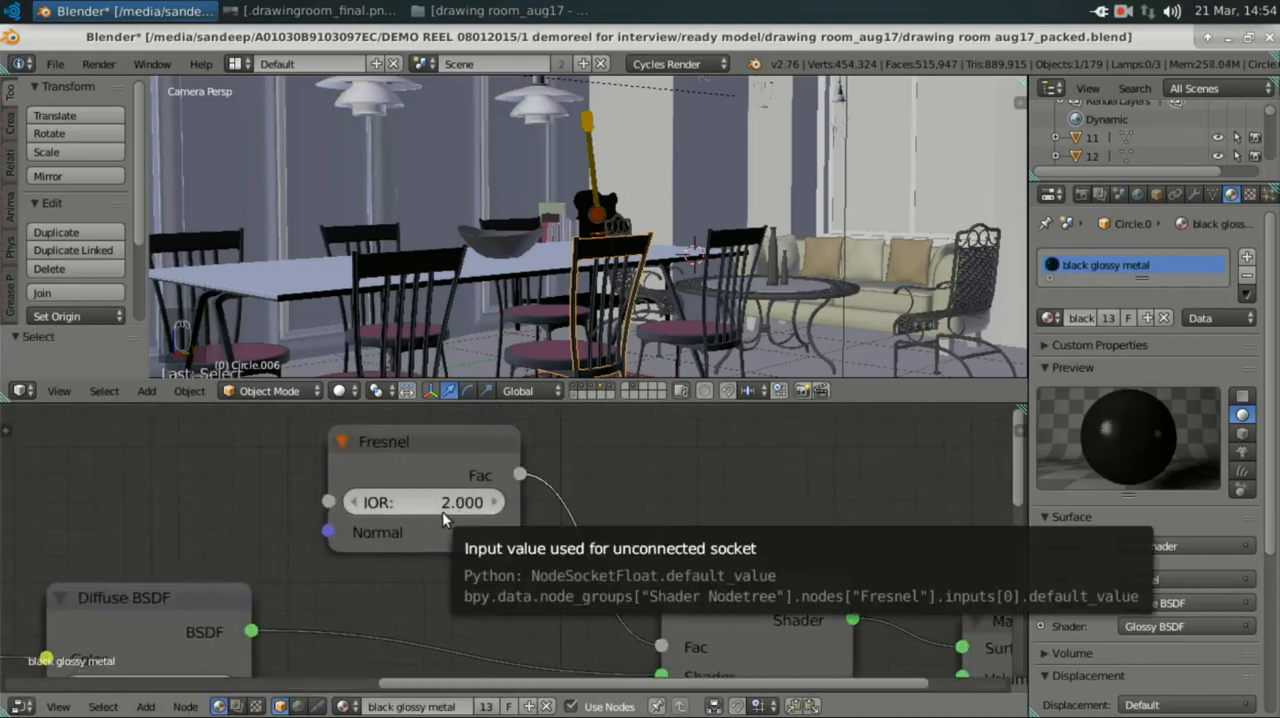
{"action": "middle_click_drag", "start_coordinate": [303, 638], "coordinate": [613, 443]}
{"action": "mouse_move", "coordinate": [510, 587]}
{"action": "middle_mouse_down"}
{"action": "mouse_move", "coordinate": [510, 561]}
{"action": "mouse_move", "coordinate": [504, 586]}
{"action": "middle_mouse_up"}
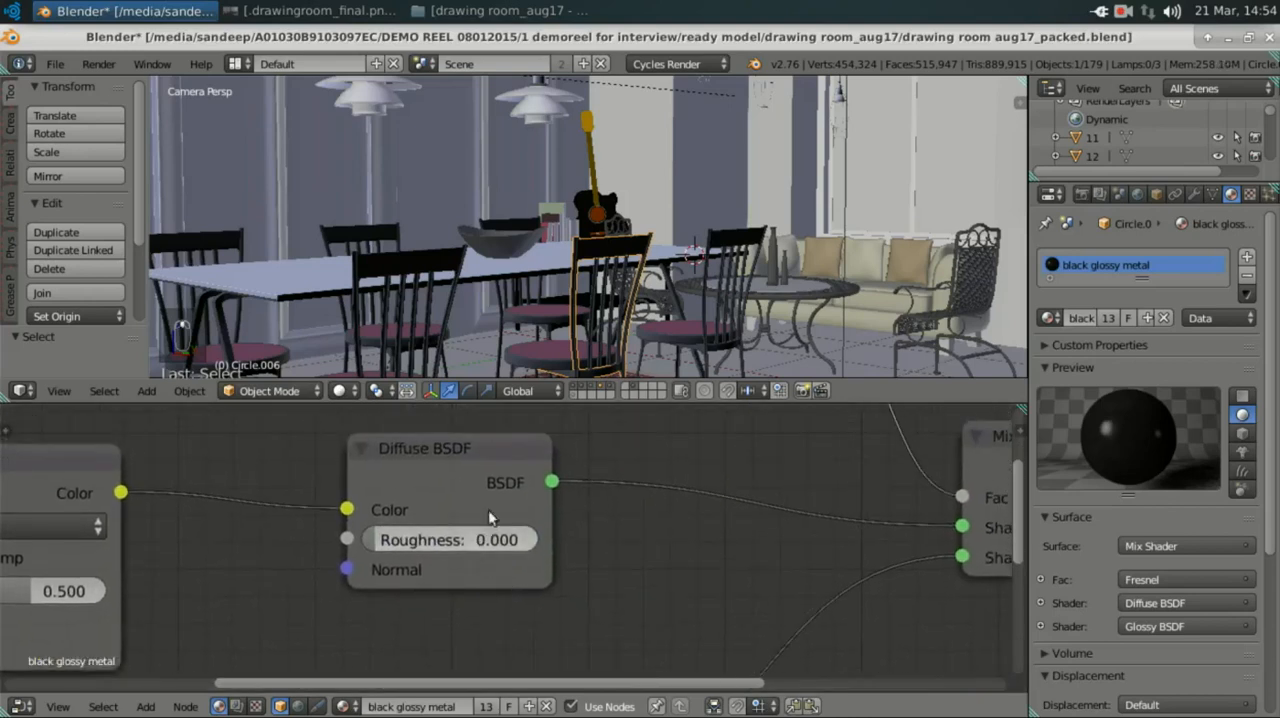
{"action": "scroll", "coordinate": [444, 500], "scroll_direction": "down", "scroll_amount": 1}
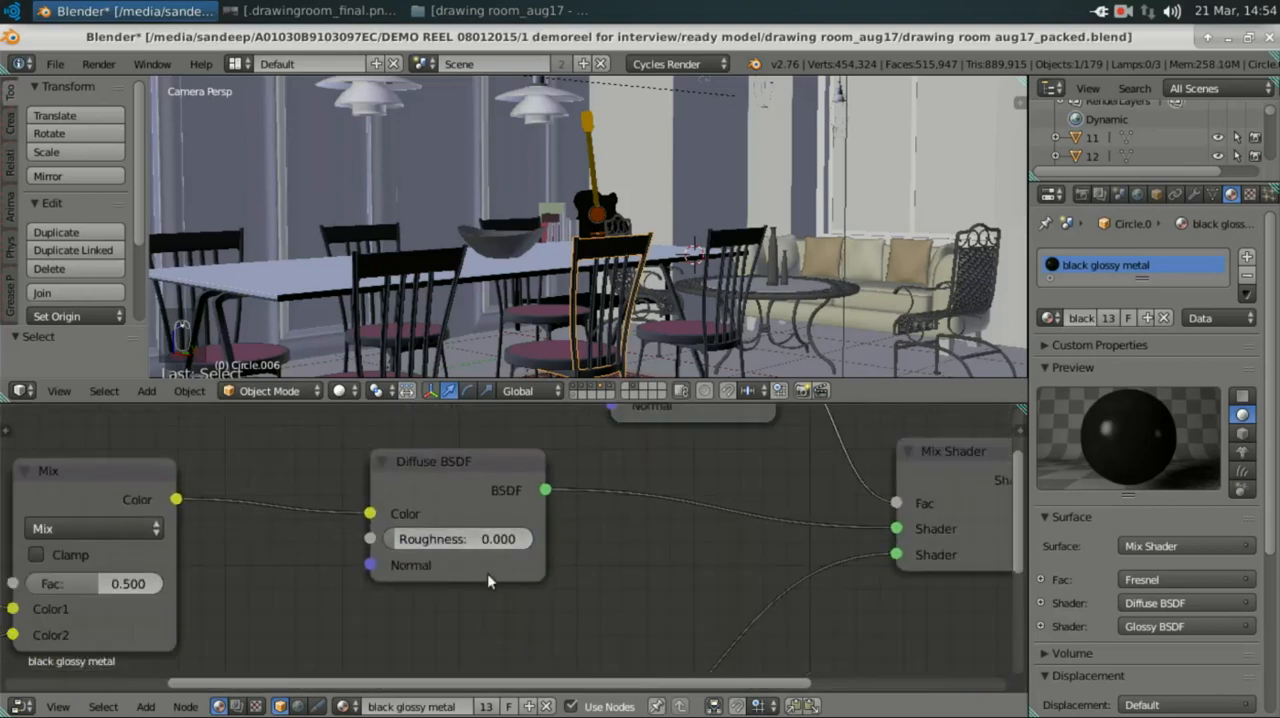
Step: Examine the Glossy BSDF node's distribution, colour and roughness settings
{"action": "middle_click_drag", "start_coordinate": [499, 454], "coordinate": [512, 323]}
{"action": "mouse_move", "coordinate": [499, 541]}
{"action": "middle_mouse_down"}
{"action": "mouse_move", "coordinate": [500, 523]}
{"action": "mouse_move", "coordinate": [489, 555]}
{"action": "middle_mouse_up"}
{"action": "mouse_move", "coordinate": [515, 493]}
{"action": "middle_mouse_down"}
{"action": "mouse_move", "coordinate": [533, 447]}
{"action": "mouse_move", "coordinate": [512, 484]}
{"action": "middle_mouse_up"}
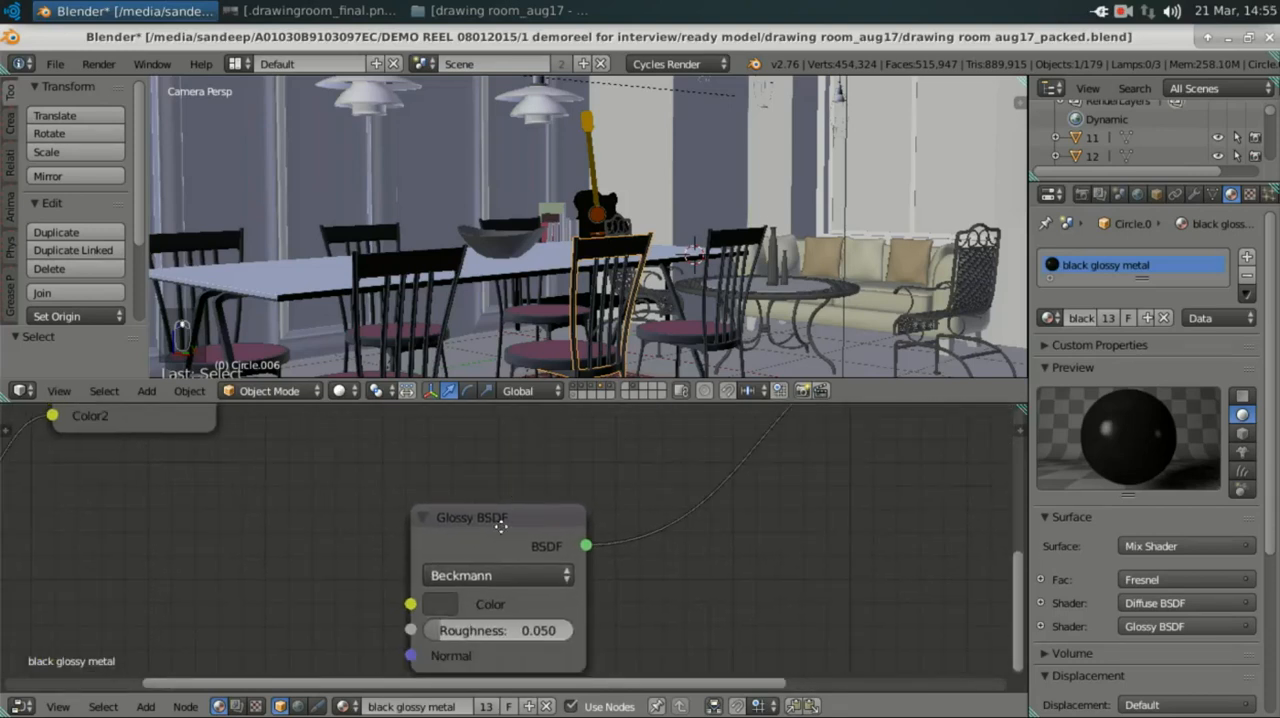
{"action": "middle_click_drag", "start_coordinate": [502, 537], "coordinate": [492, 508]}
{"action": "left_click_drag", "start_coordinate": [530, 483], "coordinate": [474, 490]}
{"action": "left_click", "coordinate": [383, 585]}
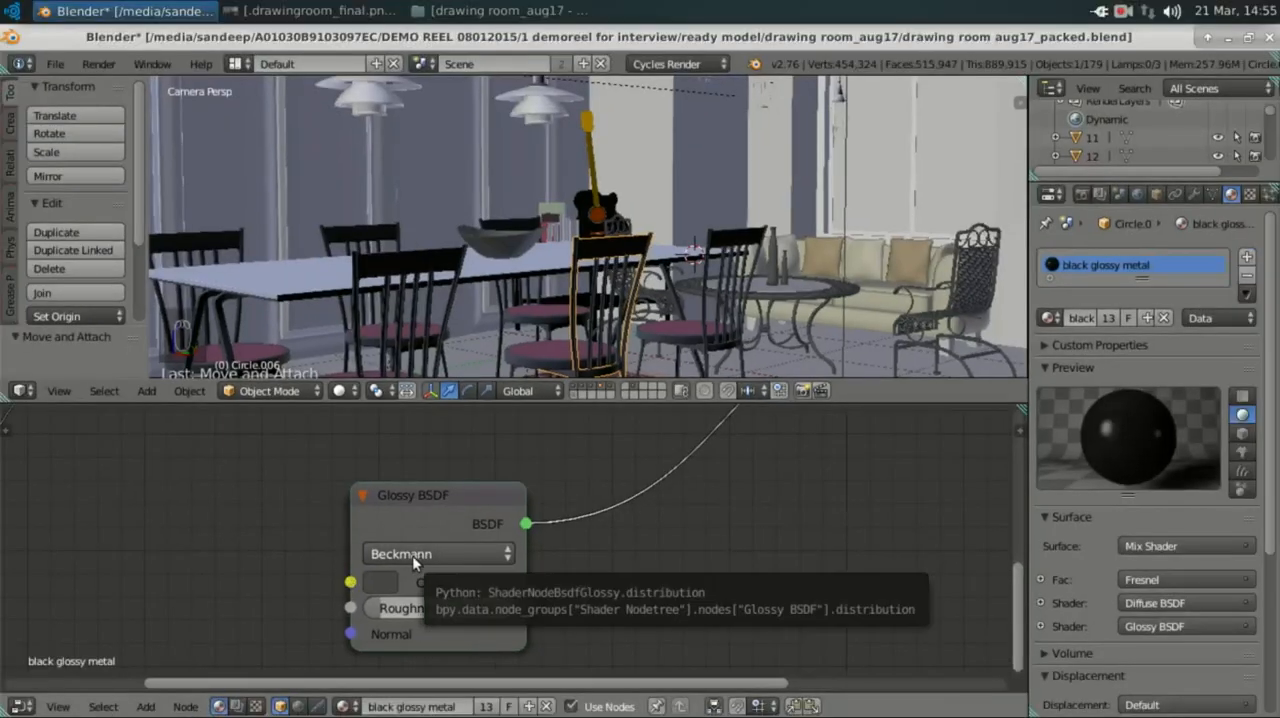
Step: Examine the Mix node that feeds the Diffuse BSDF colour and shift it slightly lower beside its two RGB nodes
{"action": "scroll", "coordinate": [300, 536], "scroll_direction": "down", "scroll_amount": 2}
{"action": "middle_click_drag", "start_coordinate": [423, 586], "coordinate": [492, 712]}
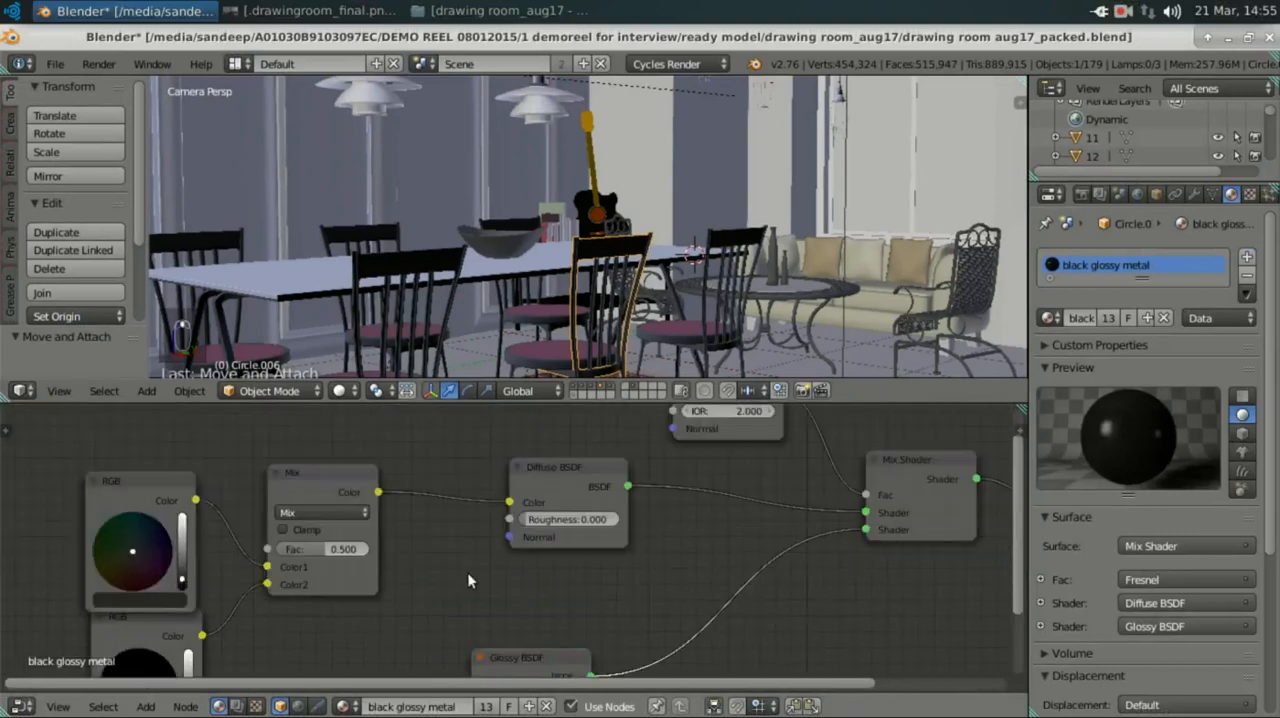
{"action": "middle_click_drag", "start_coordinate": [513, 570], "coordinate": [624, 560]}
{"action": "scroll", "coordinate": [423, 524], "scroll_direction": "up", "scroll_amount": 3}
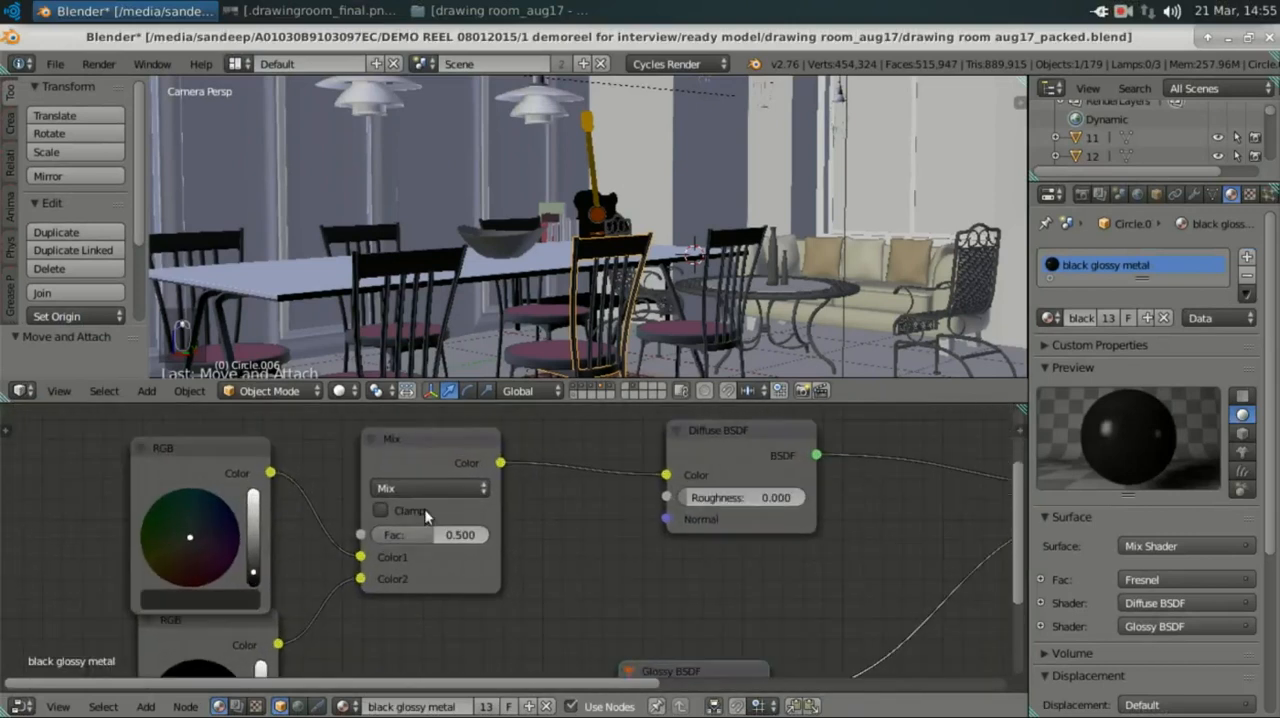
{"action": "middle_click_drag", "start_coordinate": [424, 508], "coordinate": [337, 480]}
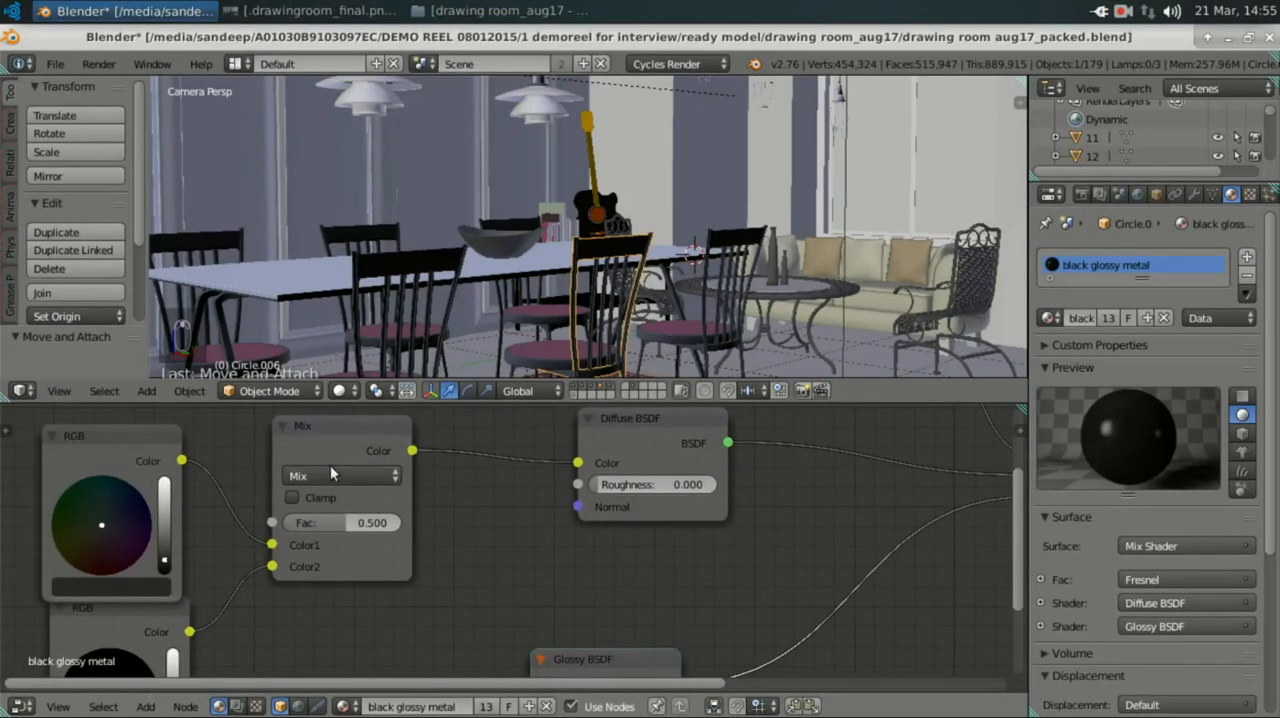
{"action": "left_click_drag", "start_coordinate": [330, 465], "coordinate": [316, 506]}
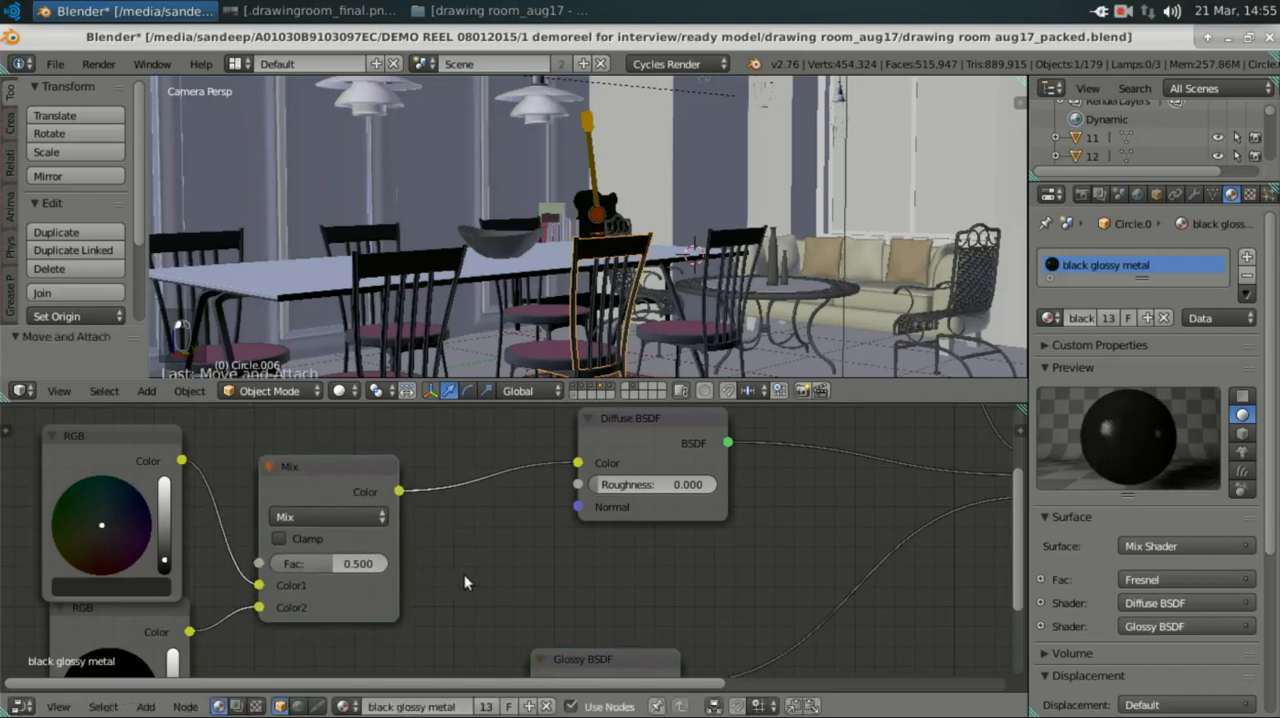
Step: Add a second MixRGB node through a node search and delete it again
{"action": "key", "text": "shift+a"}
{"action": "type", "text": "s"}
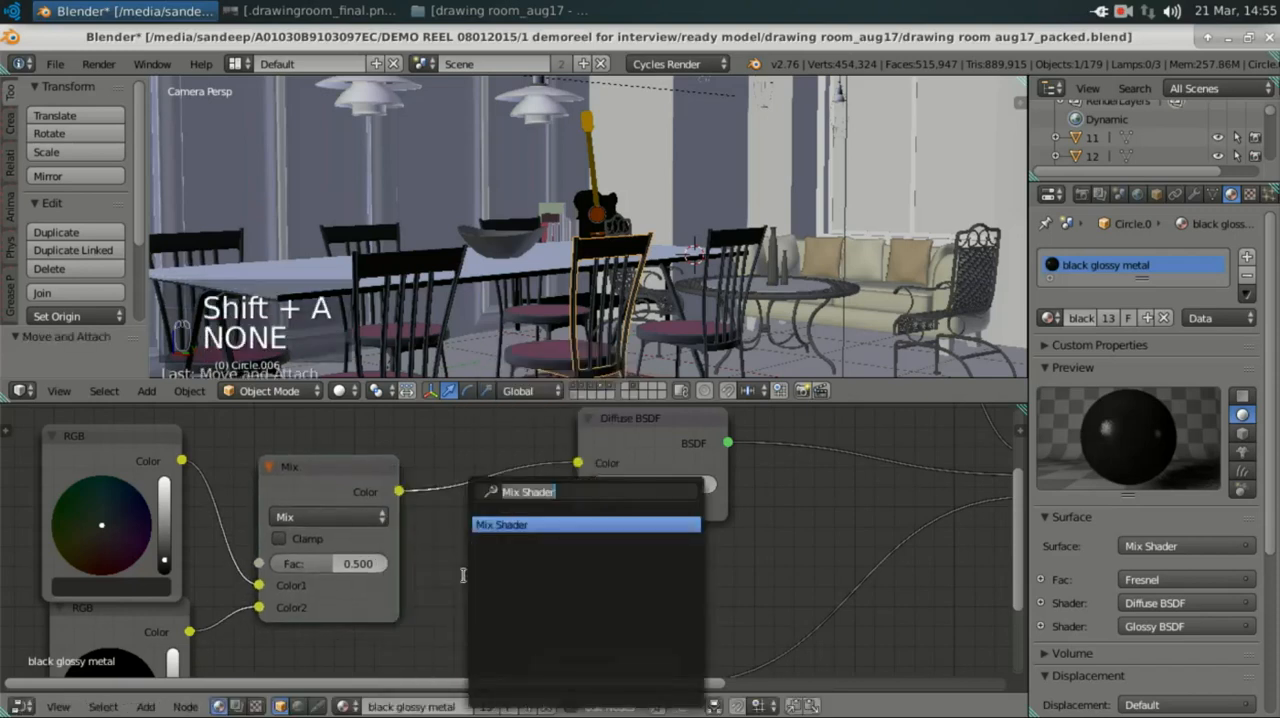
{"action": "type", "text": "mix"}
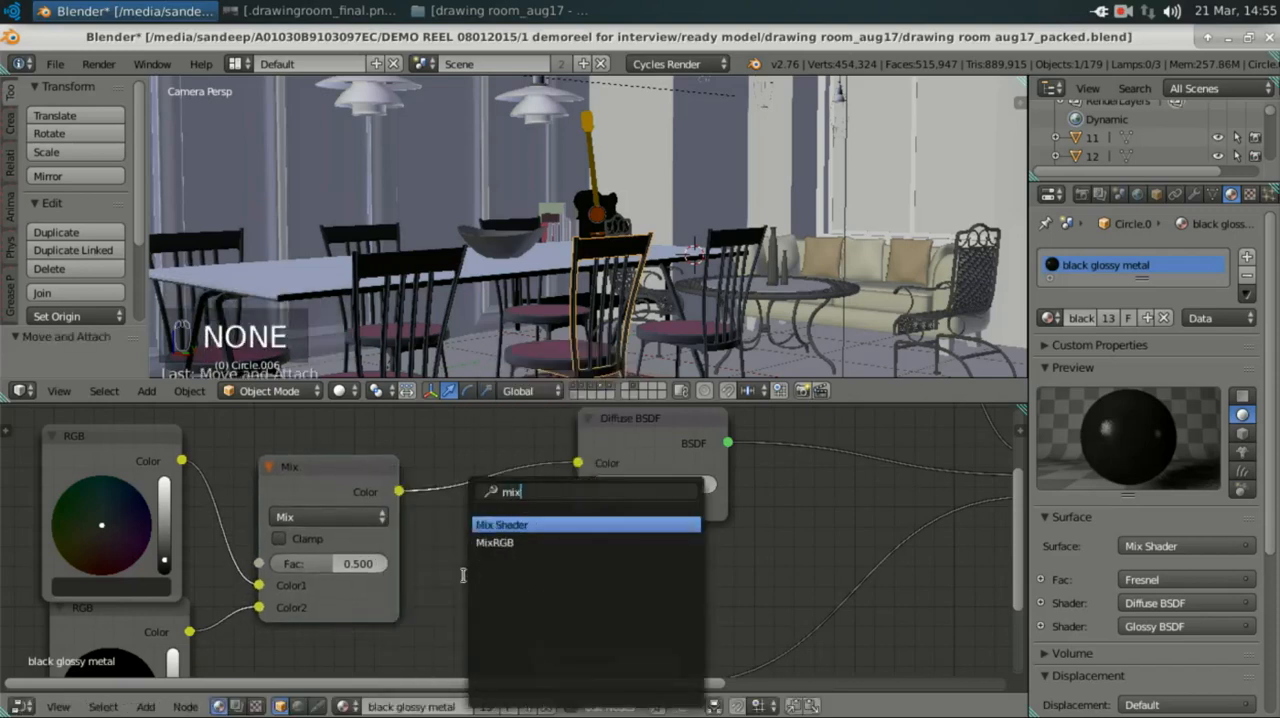
{"action": "left_click", "coordinate": [507, 544]}
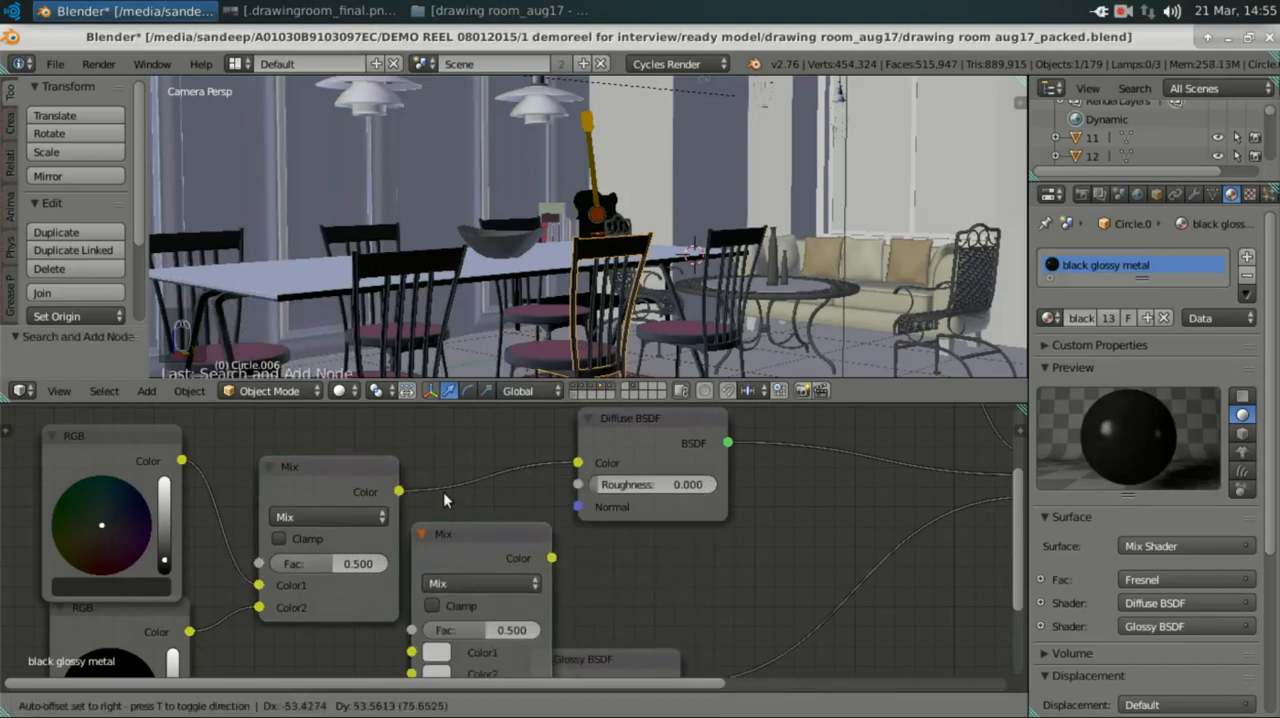
{"action": "left_click", "coordinate": [445, 491]}
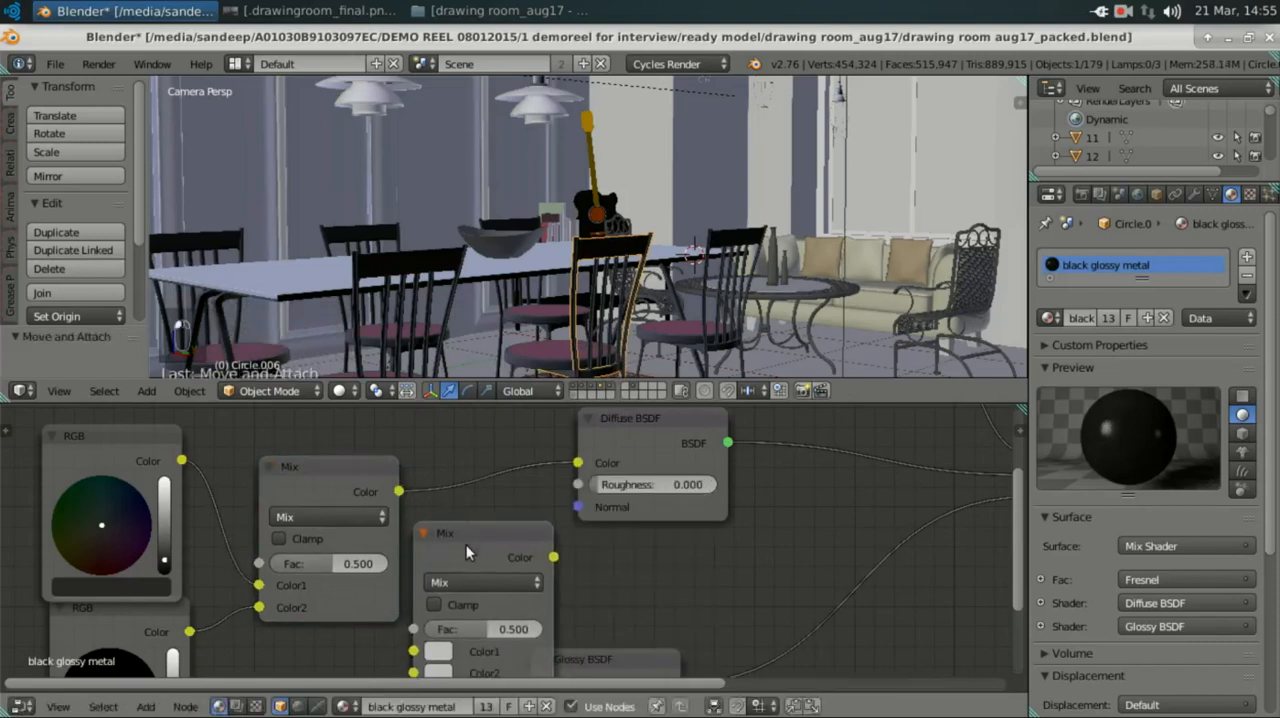
{"action": "key", "text": "x"}
Step: Add a new RGB node through a node search and place it beside the existing dark grey RGB node
{"action": "middle_click_drag", "start_coordinate": [466, 544], "coordinate": [498, 562]}
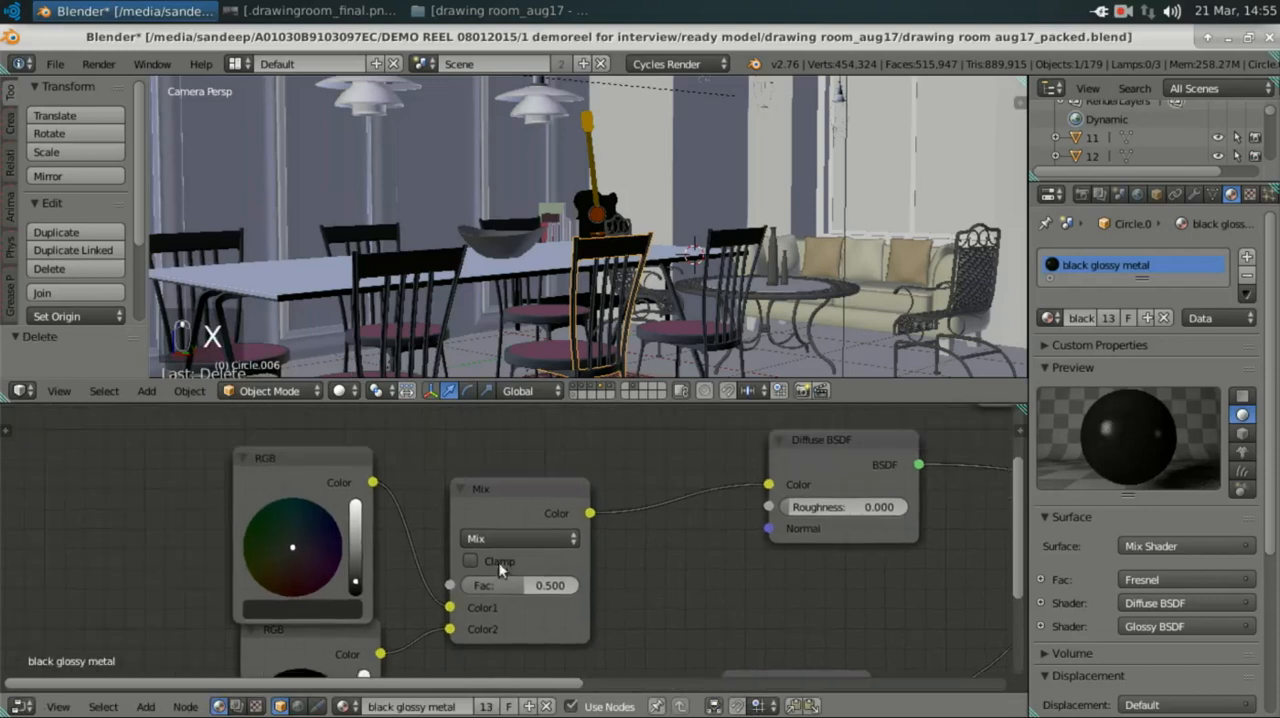
{"action": "left_click", "coordinate": [297, 463]}
{"action": "middle_click_drag", "start_coordinate": [455, 475], "coordinate": [635, 481]}
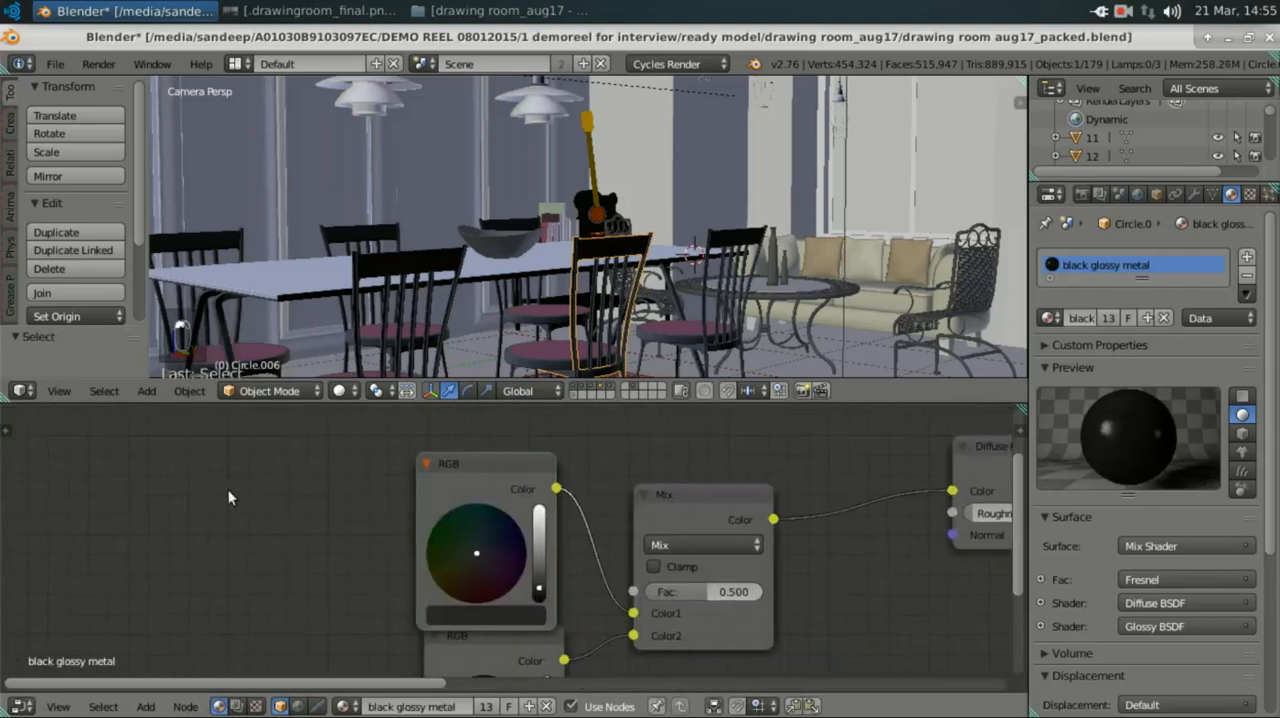
{"action": "key", "text": "shift+a"}
{"action": "left_click", "coordinate": [221, 492]}
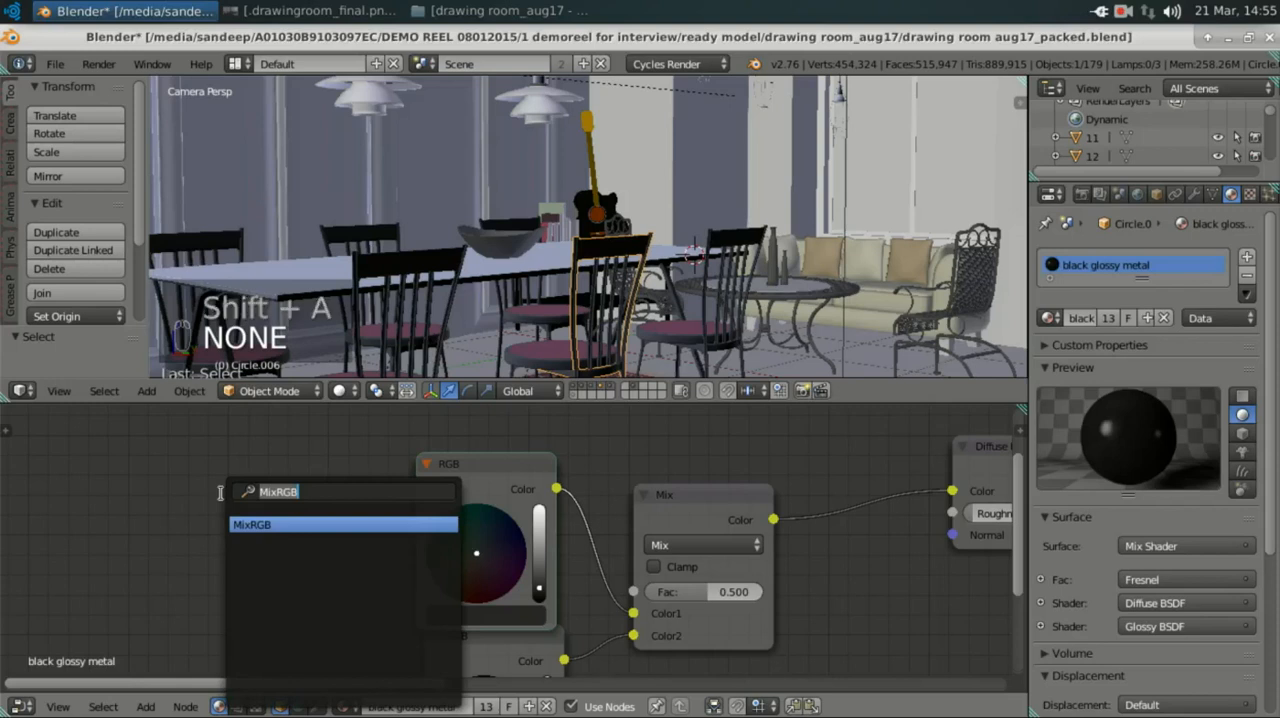
{"action": "type", "text": "r"}
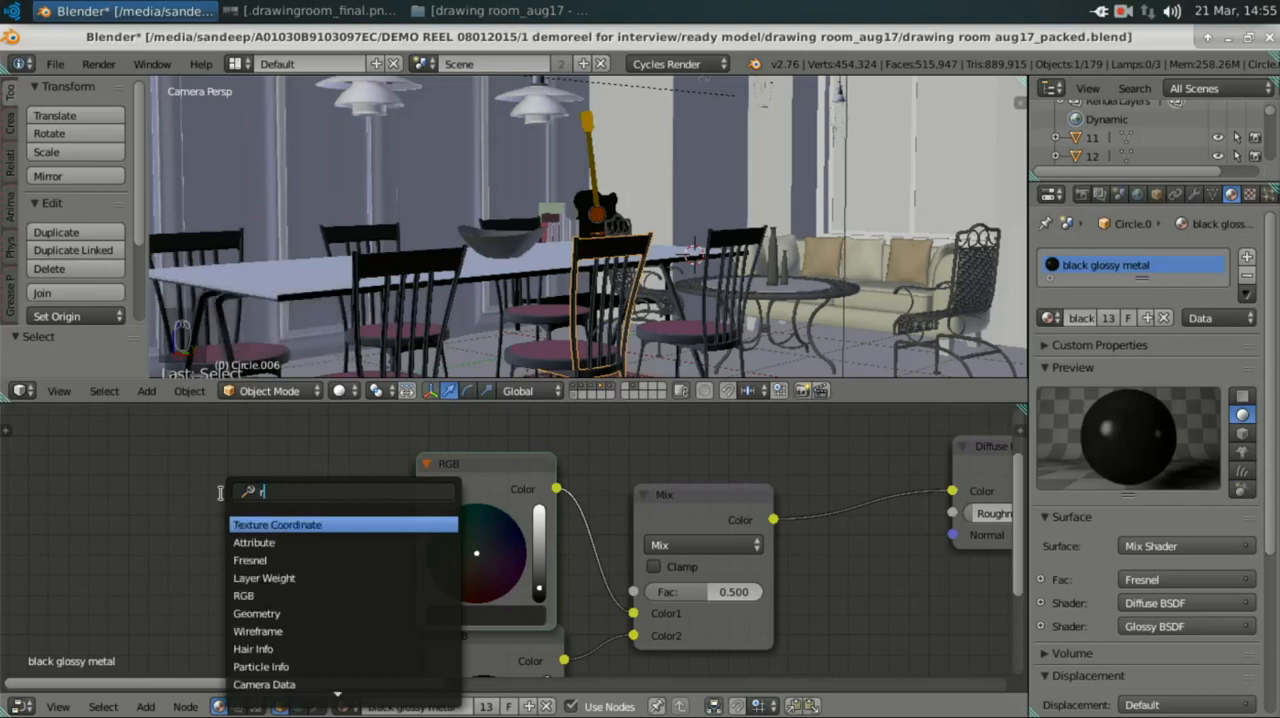
{"action": "type", "text": "gb"}
{"action": "key", "text": "Return"}
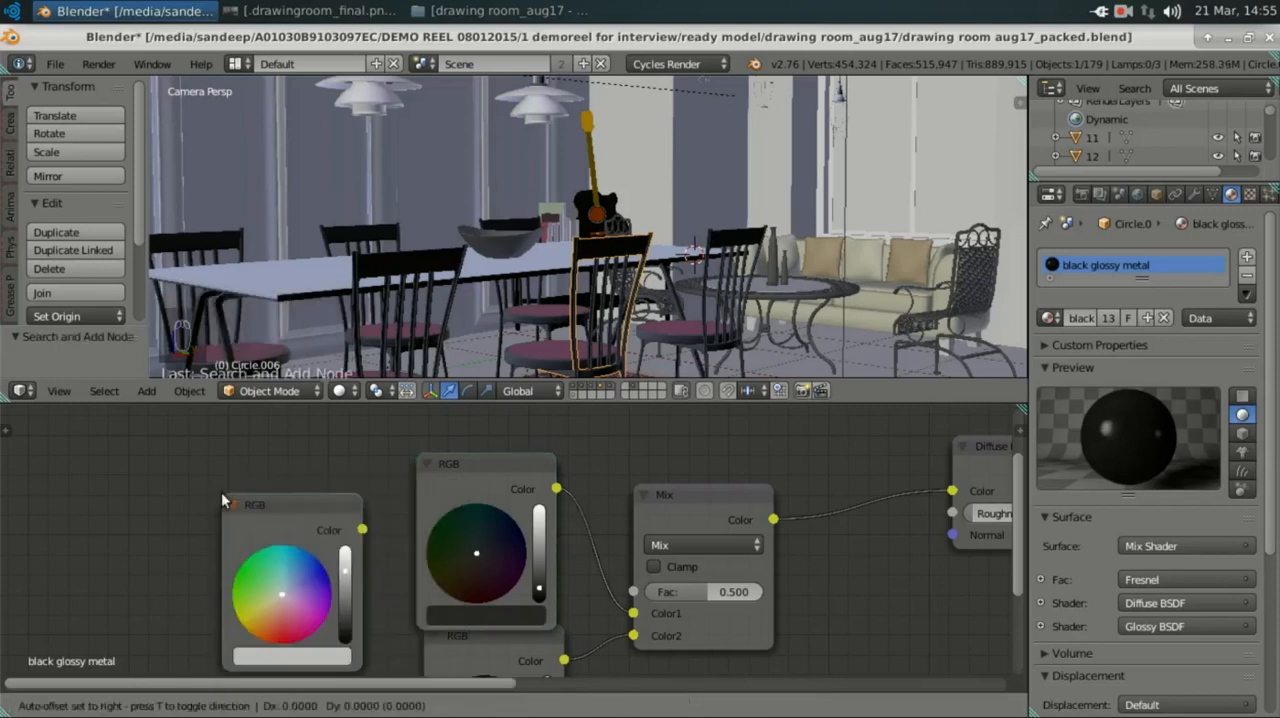
{"action": "left_click", "coordinate": [135, 450]}
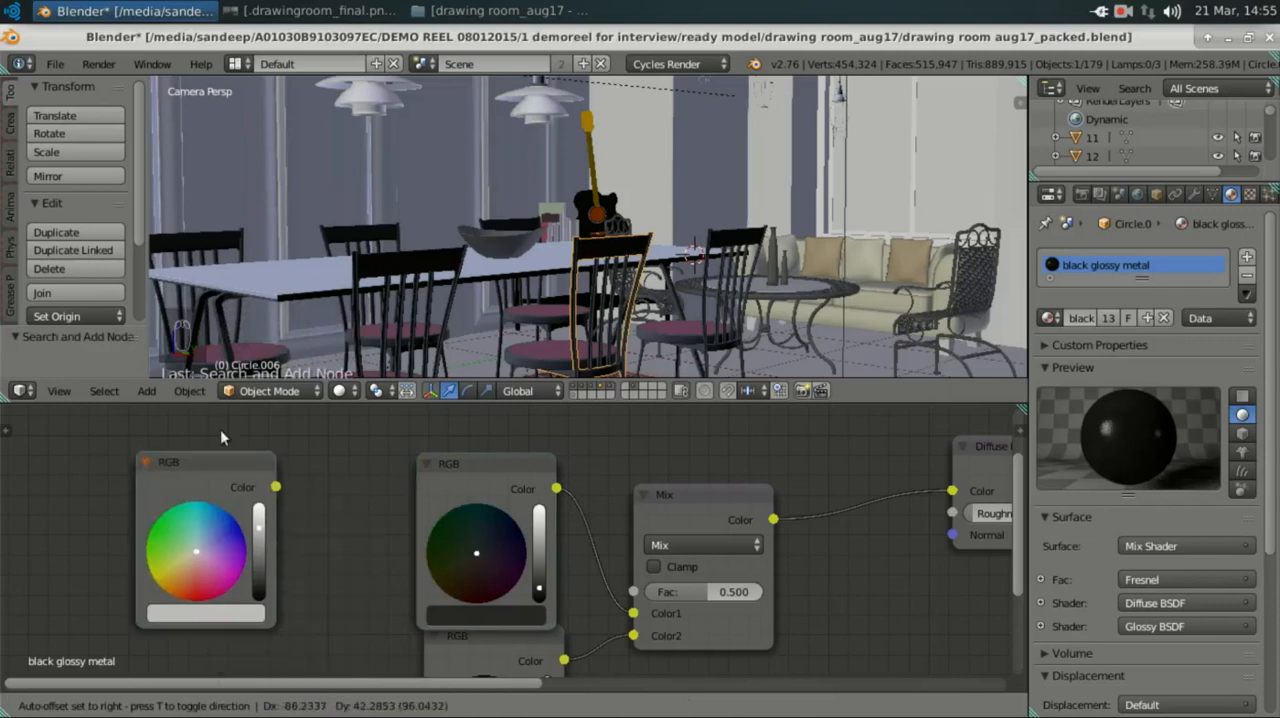
Step: Try to copy the hex colour of the dark grey RGB node into the new RGB node
{"action": "middle_click_drag", "start_coordinate": [270, 492], "coordinate": [416, 491]}
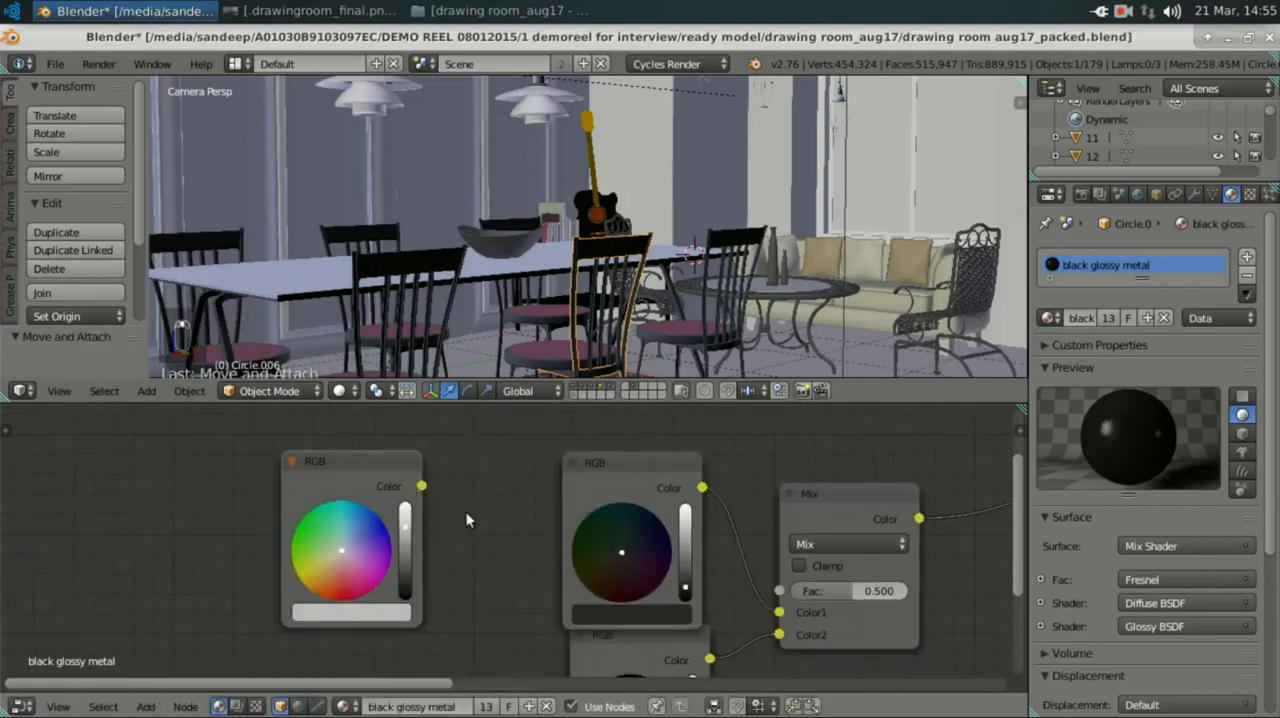
{"action": "scroll", "coordinate": [510, 522], "scroll_direction": "up", "scroll_amount": 2}
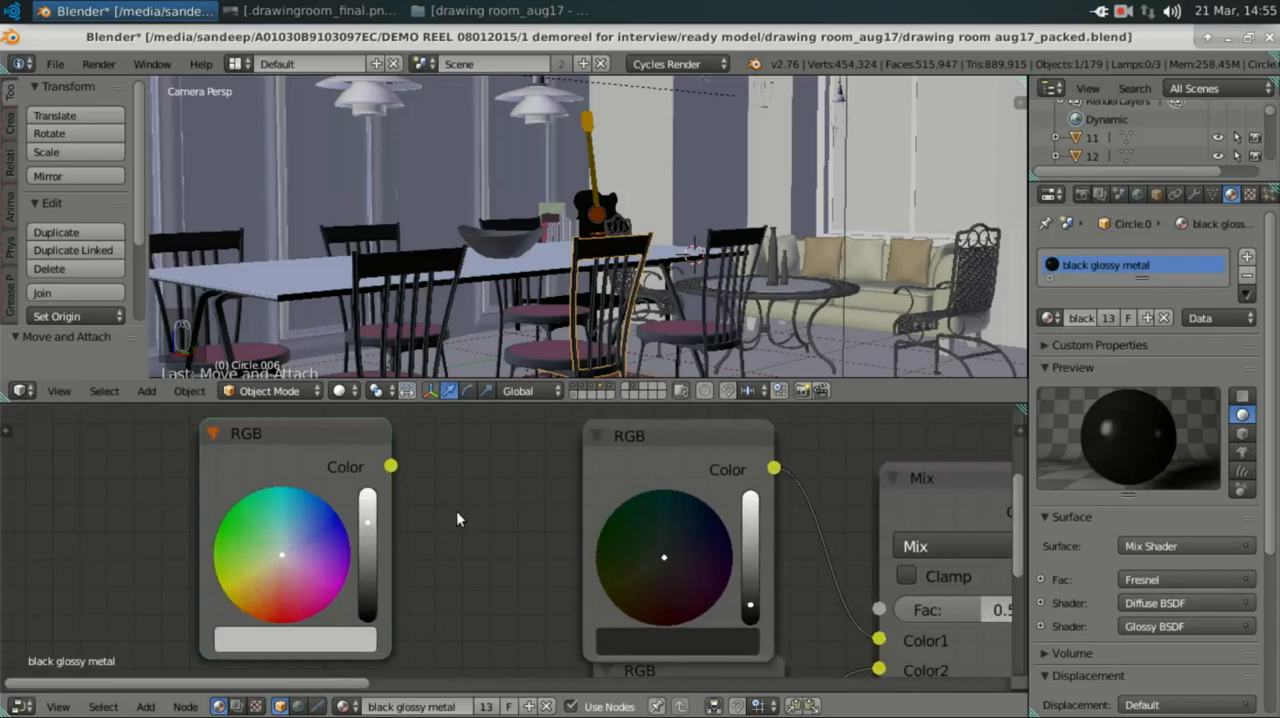
{"action": "middle_click_drag", "start_coordinate": [456, 518], "coordinate": [491, 492]}
{"action": "left_click", "coordinate": [716, 612]}
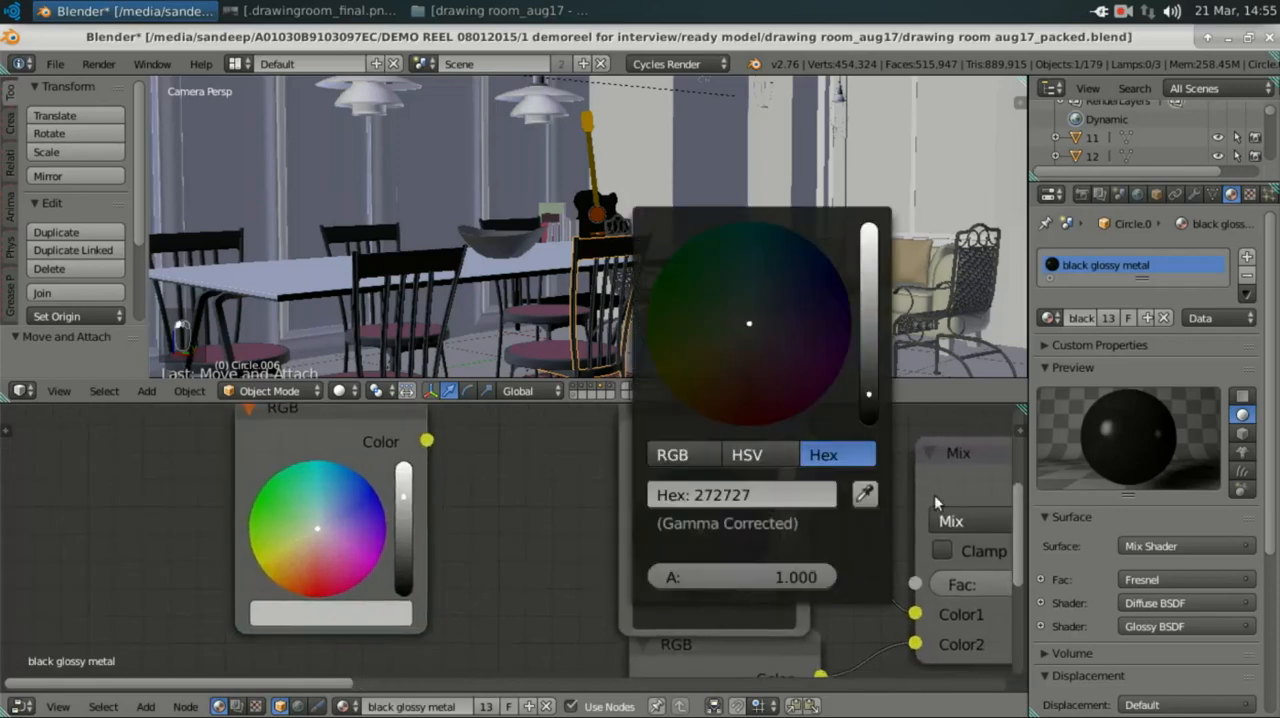
{"action": "left_click", "coordinate": [686, 614]}
{"action": "left_click", "coordinate": [754, 494]}
{"action": "key", "text": "ctrl+c"}
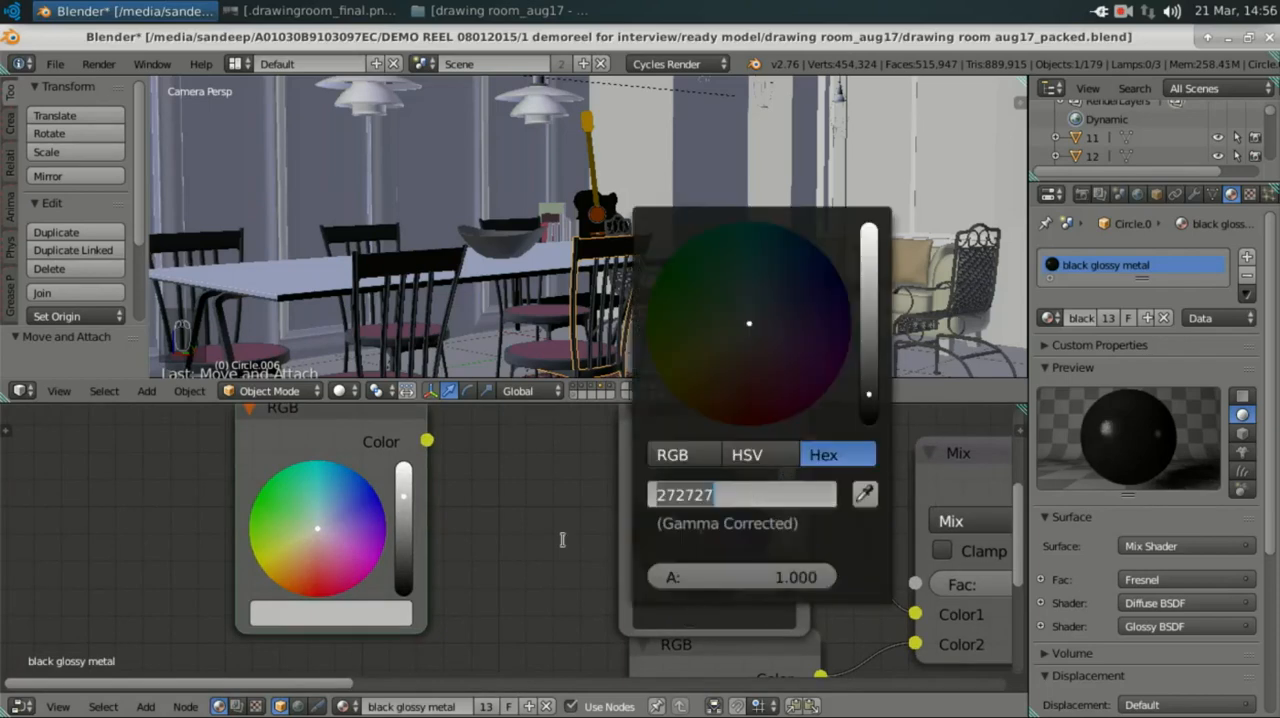
{"action": "left_click", "coordinate": [436, 573]}
{"action": "left_click", "coordinate": [362, 614]}
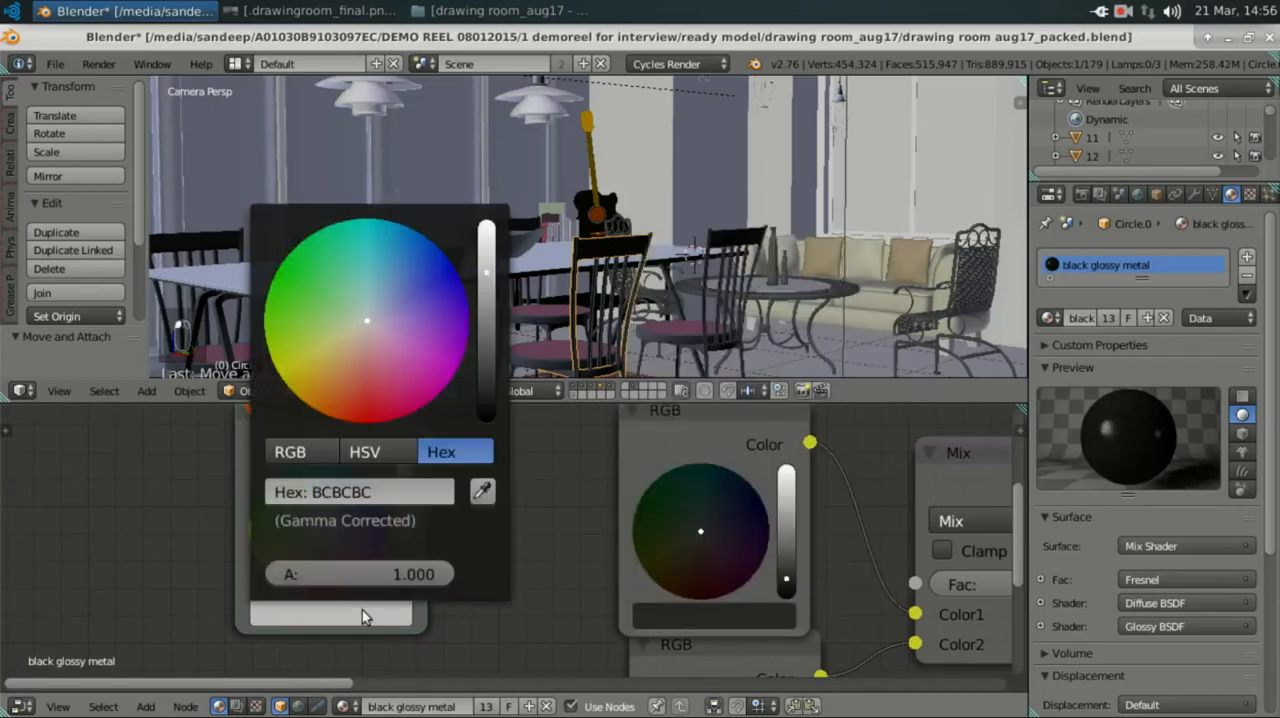
{"action": "left_click", "coordinate": [362, 492]}
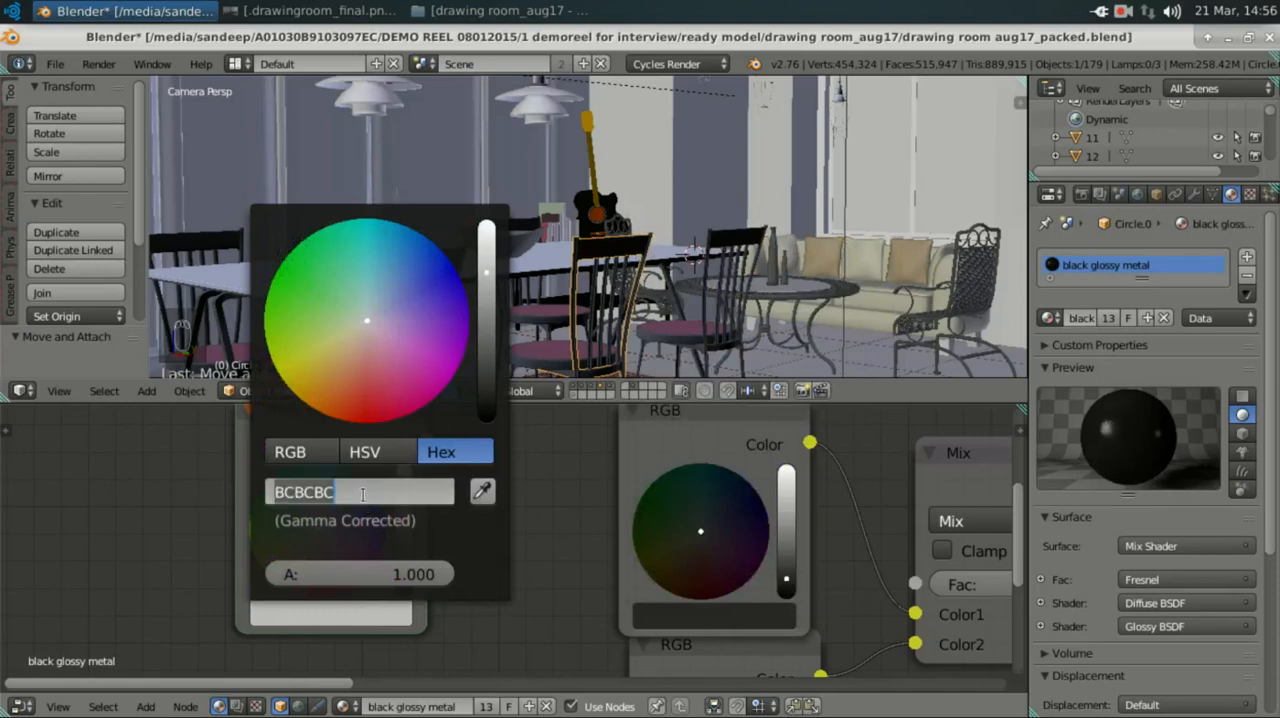
{"action": "key", "text": "ctrl+v"}
{"action": "key", "text": "Return"}
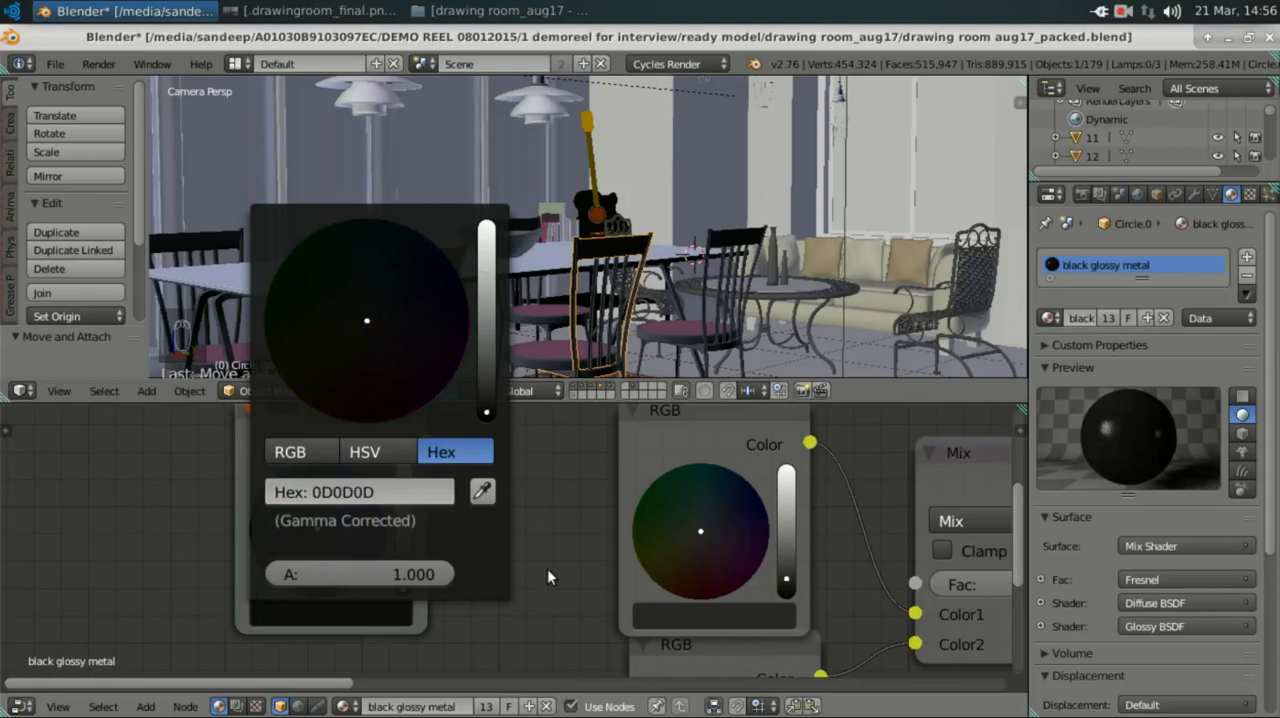
Step: Set the new RGB node's colour to hex 272727
{"action": "scroll", "coordinate": [465, 577], "scroll_direction": "up", "scroll_amount": 1}
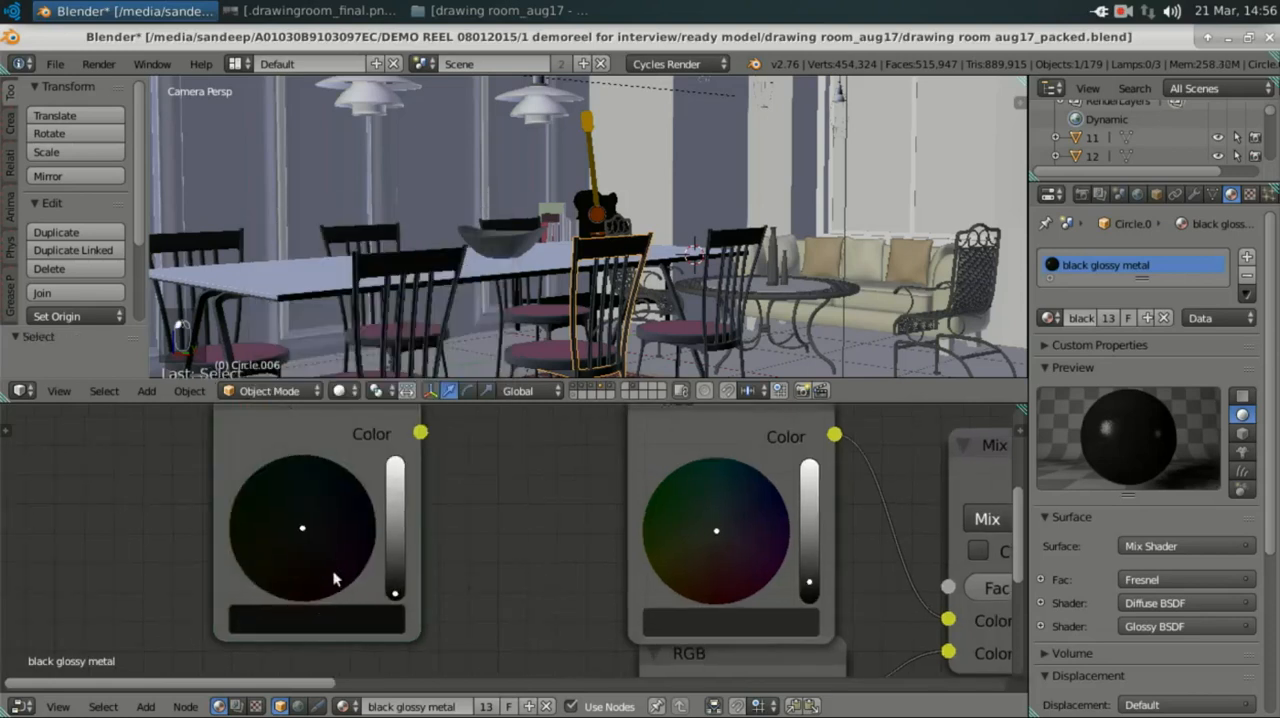
{"action": "left_click", "coordinate": [316, 618]}
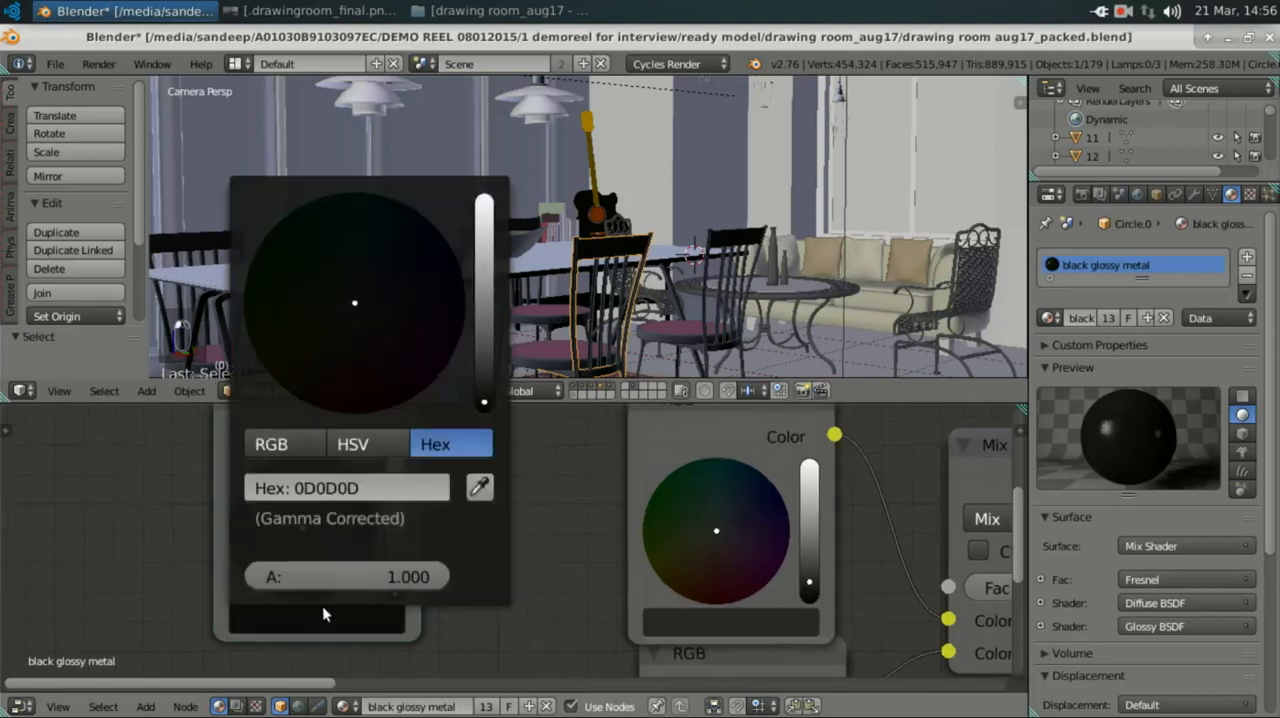
{"action": "left_click", "coordinate": [362, 488]}
{"action": "type", "text": "272727"}
{"action": "key", "text": "Return"}
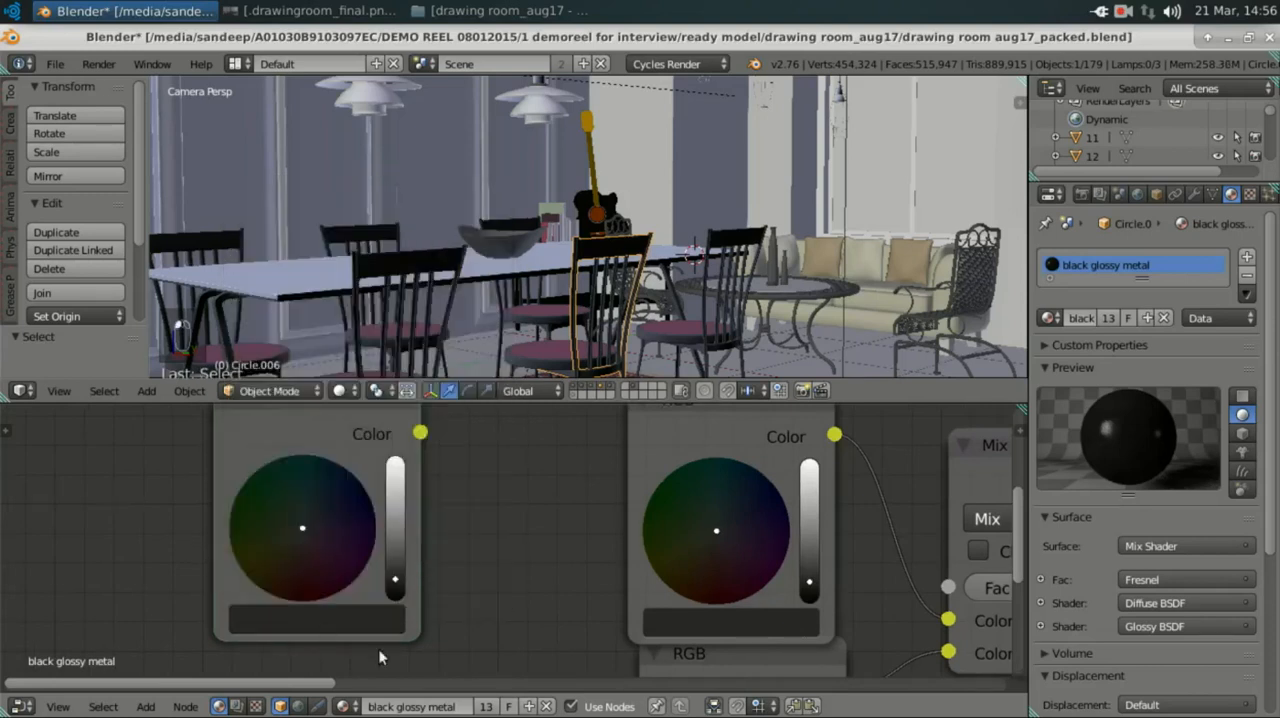
Step: Duplicate the new RGB node and place the copy below it
{"action": "middle_click_drag", "start_coordinate": [368, 614], "coordinate": [359, 589]}
{"action": "scroll", "coordinate": [345, 542], "scroll_direction": "down", "scroll_amount": 1}
{"action": "scroll", "coordinate": [346, 540], "scroll_direction": "down", "scroll_amount": 1}
{"action": "scroll", "coordinate": [362, 515], "scroll_direction": "down", "scroll_amount": 1}
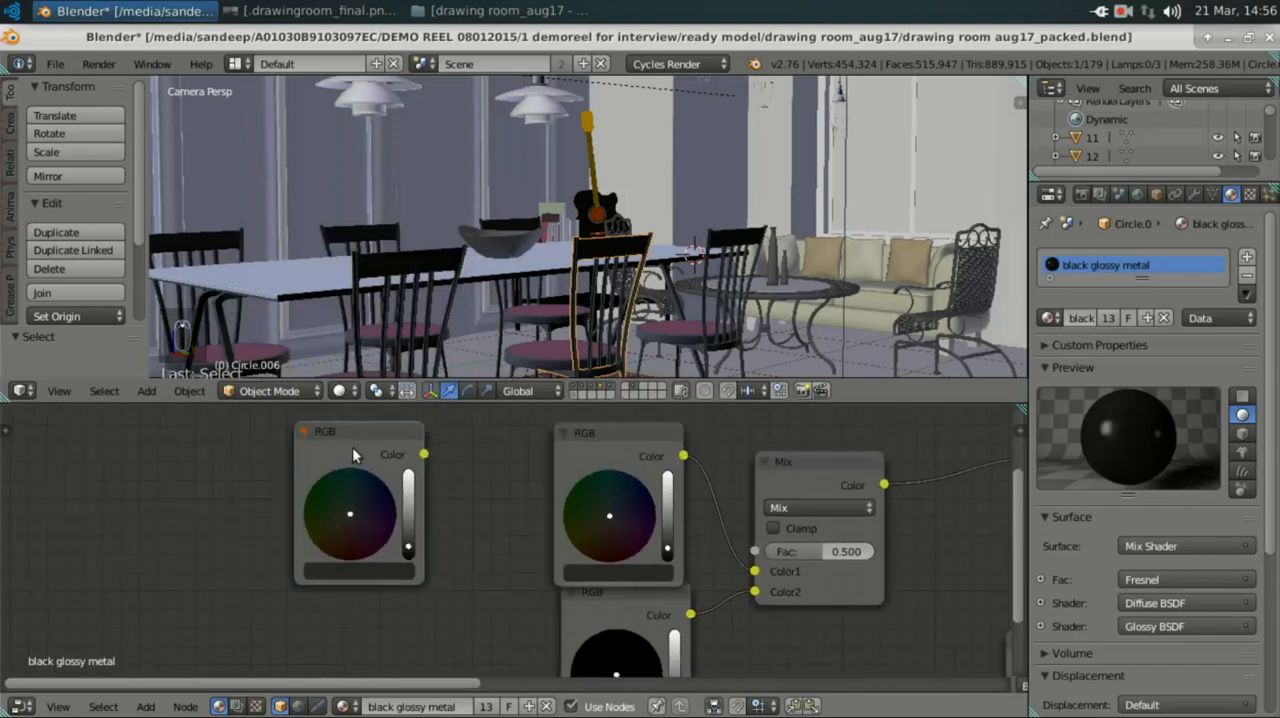
{"action": "key", "text": "shift+d"}
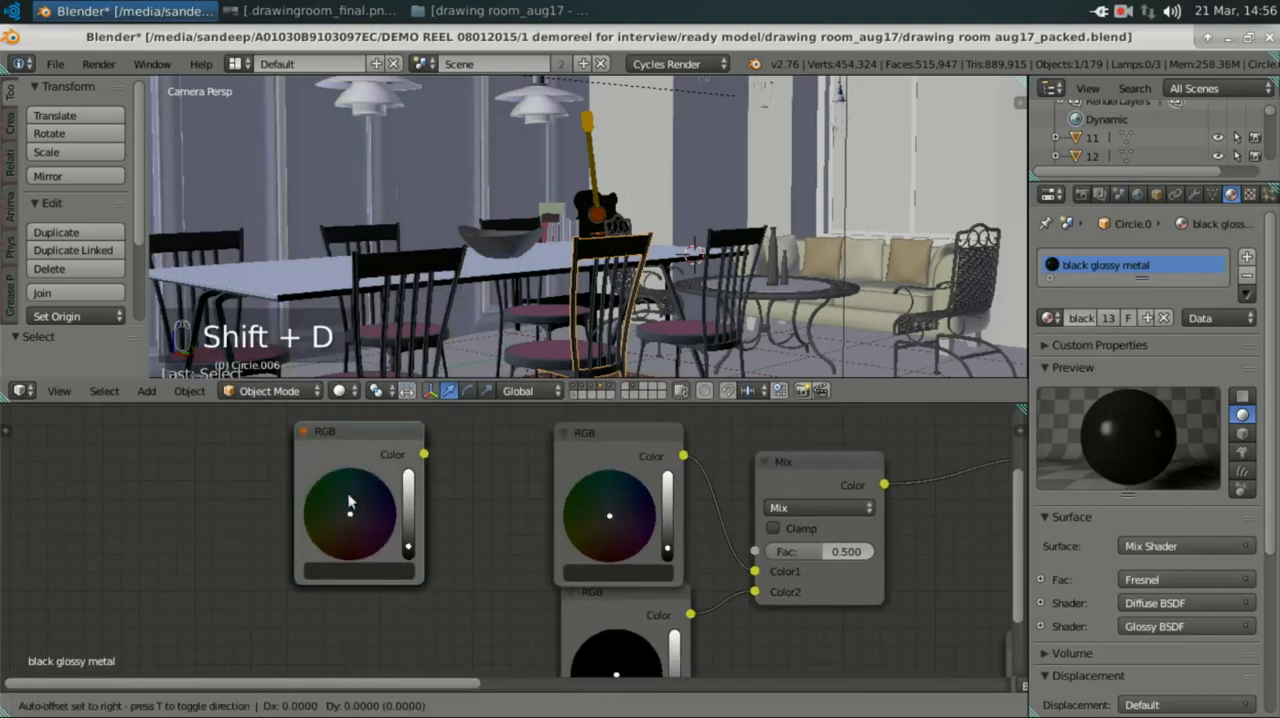
{"action": "left_click", "coordinate": [331, 622]}
Step: Check the colour of the black RGB node and delete the two extra RGB nodes
{"action": "middle_click_drag", "start_coordinate": [434, 534], "coordinate": [471, 432]}
{"action": "left_click", "coordinate": [660, 626]}
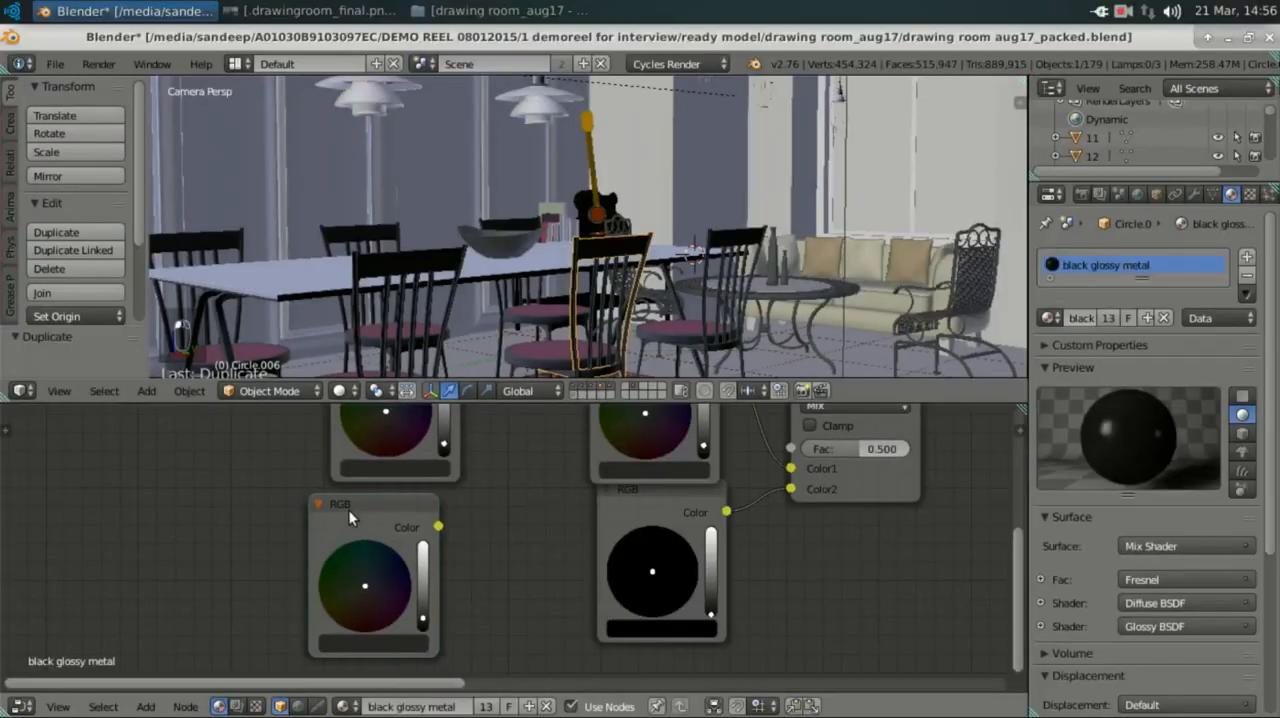
{"action": "left_click", "coordinate": [348, 509]}
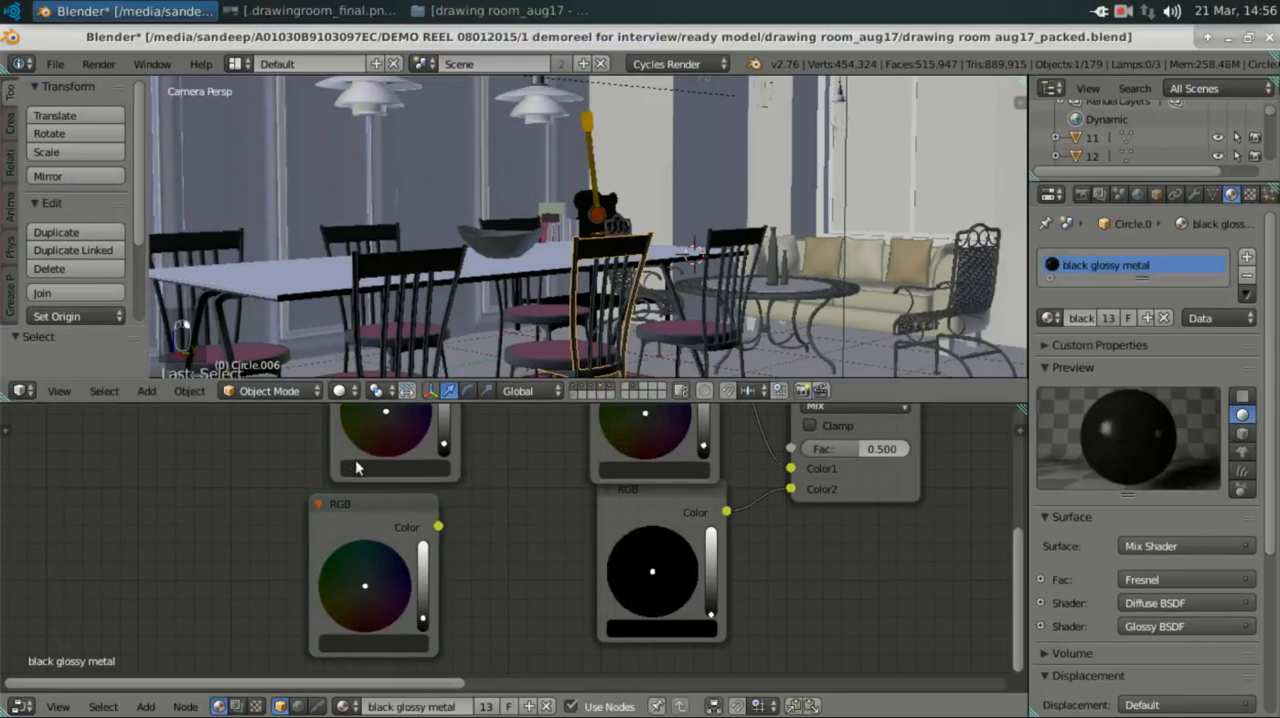
{"action": "key", "text": "x"}
{"action": "middle_click_drag", "start_coordinate": [523, 527], "coordinate": [483, 529]}
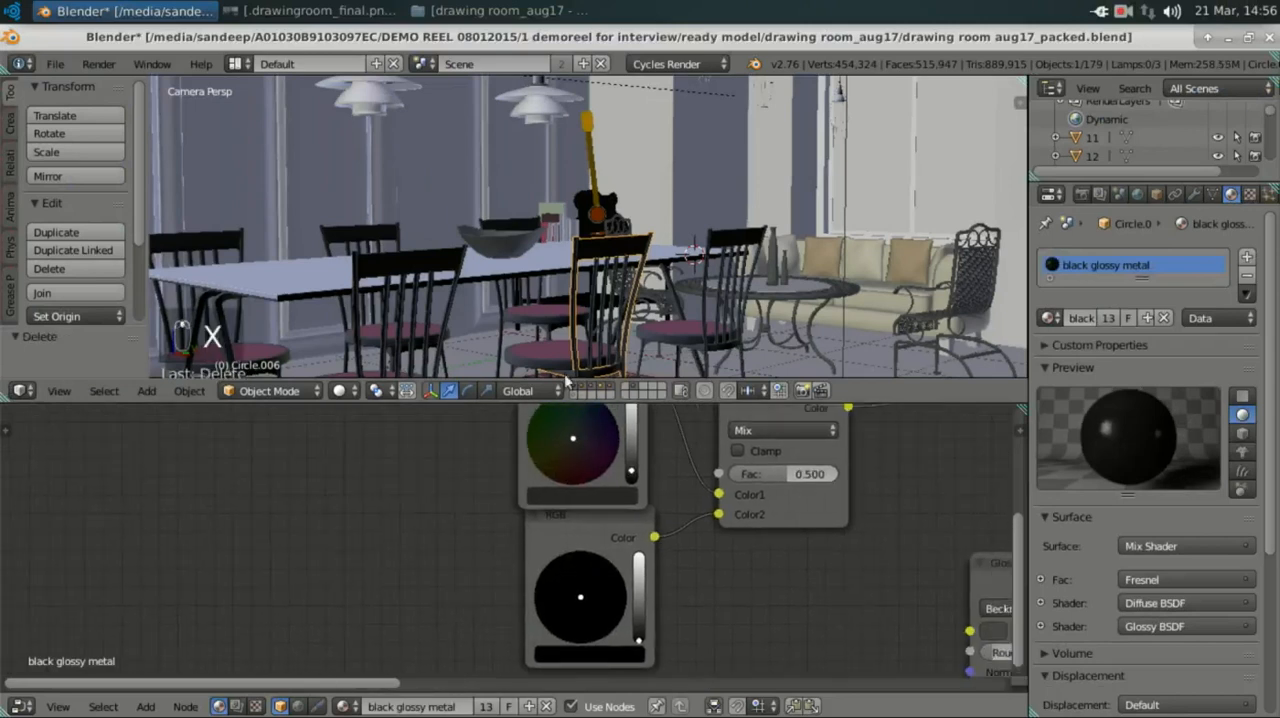
Step: Select the bowl on the dining table and examine the node setup of its chrome material
{"action": "right_click", "coordinate": [503, 233]}
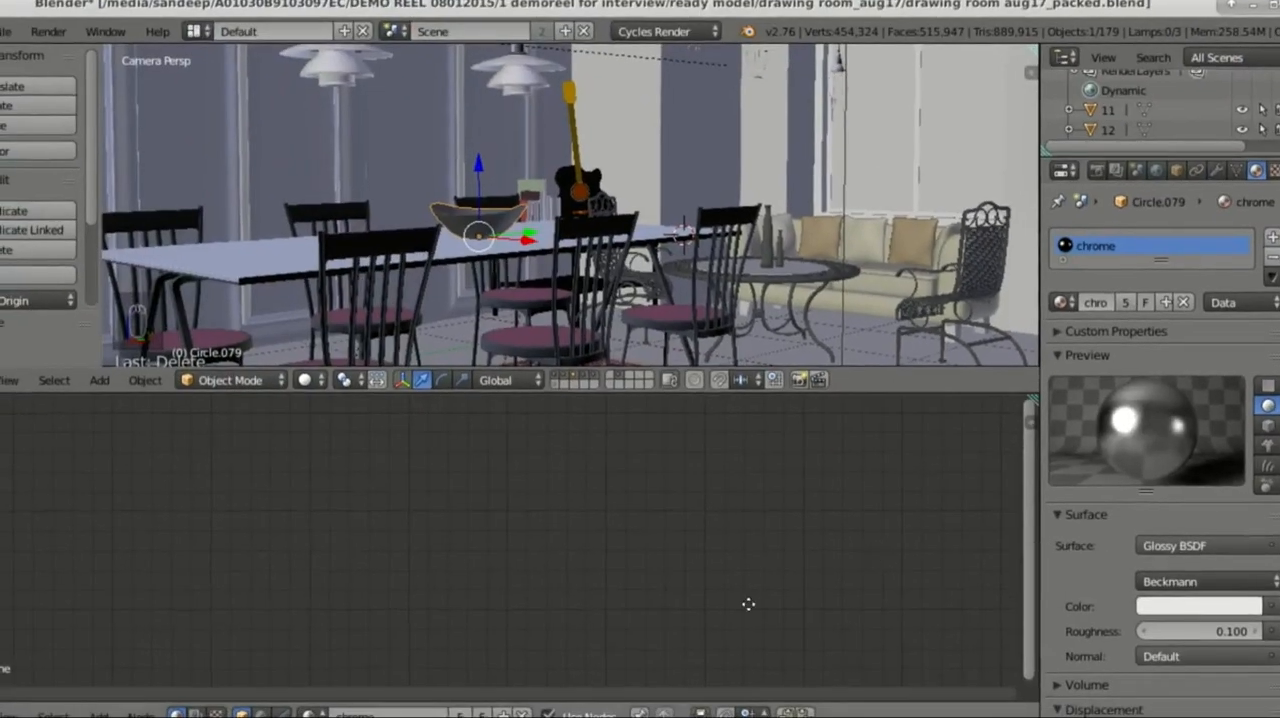
{"action": "middle_click_drag", "start_coordinate": [748, 604], "coordinate": [772, 542]}
{"action": "scroll", "coordinate": [766, 545], "scroll_direction": "down", "scroll_amount": 8}
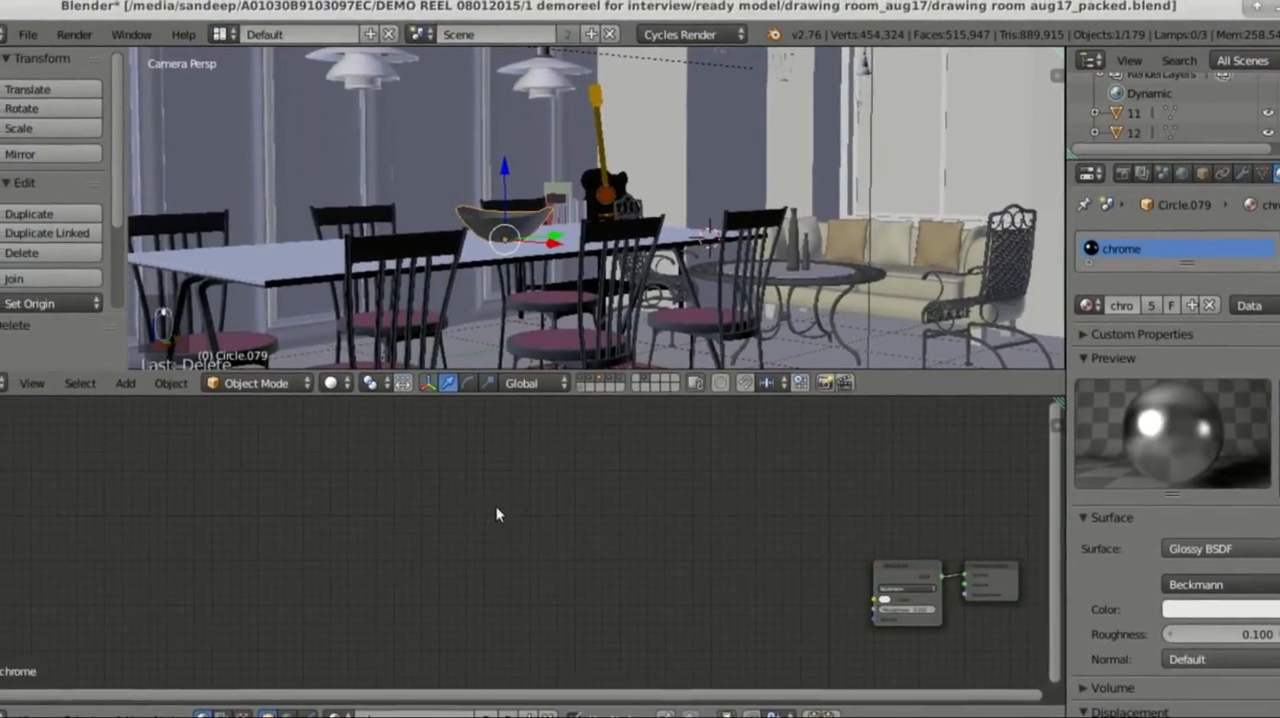
{"action": "middle_click_drag", "start_coordinate": [963, 616], "coordinate": [615, 568]}
{"action": "scroll", "coordinate": [610, 565], "scroll_direction": "up", "scroll_amount": 10}
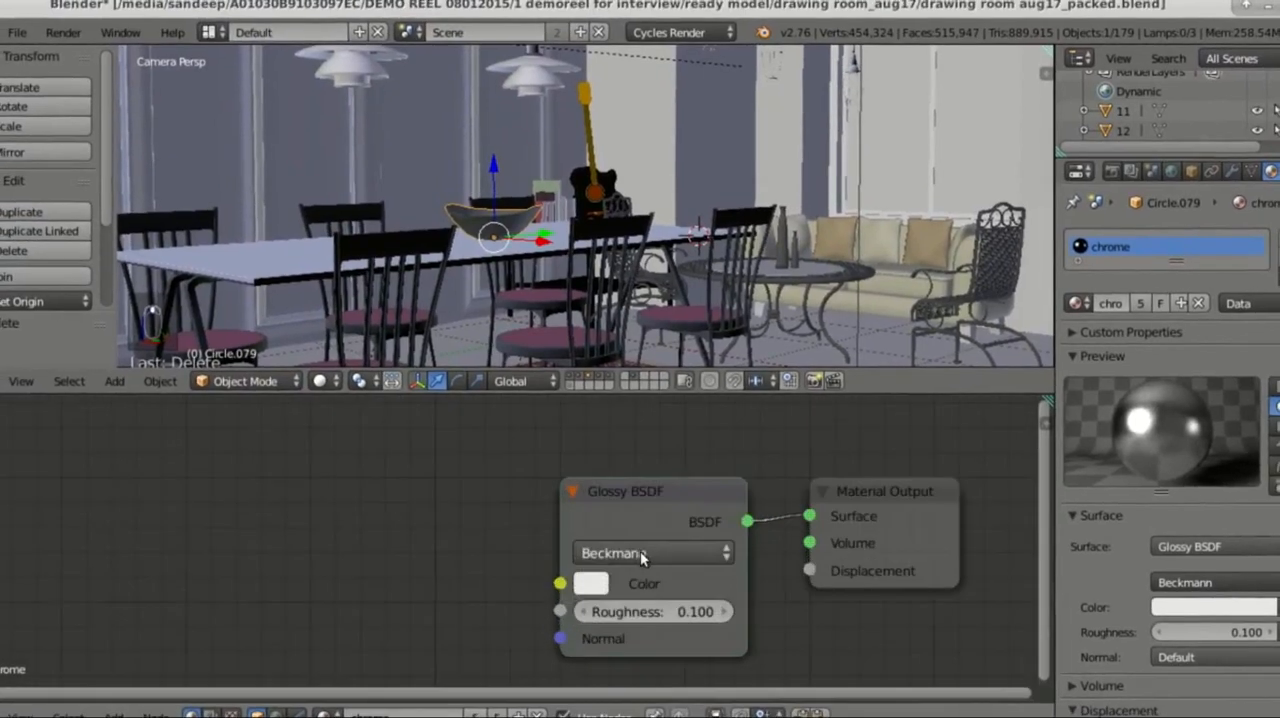
Step: Move the chrome Glossy BSDF node further from the Material Output and examine its distribution, roughness and hex colour
{"action": "middle_click_drag", "start_coordinate": [560, 537], "coordinate": [400, 554]}
{"action": "left_click_drag", "start_coordinate": [515, 516], "coordinate": [437, 505]}
{"action": "middle_click_drag", "start_coordinate": [451, 537], "coordinate": [543, 504]}
{"action": "scroll", "coordinate": [524, 514], "scroll_direction": "up", "scroll_amount": 2}
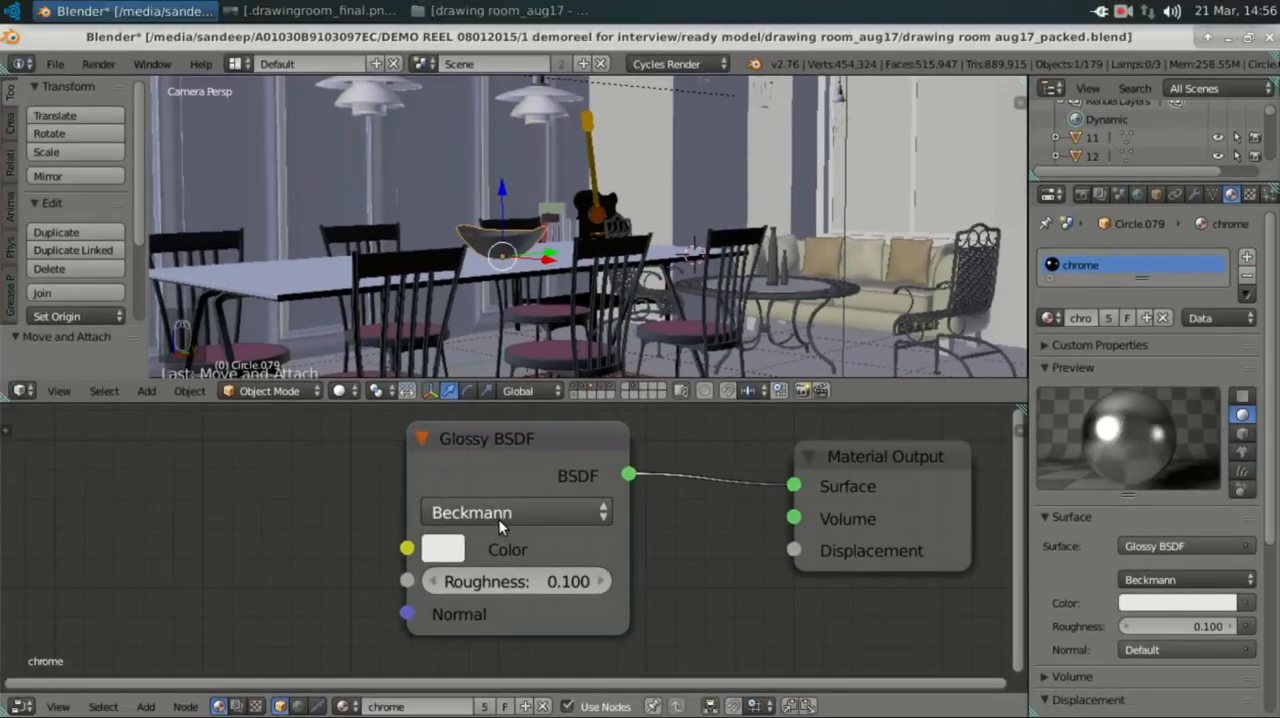
{"action": "left_click", "coordinate": [448, 551]}
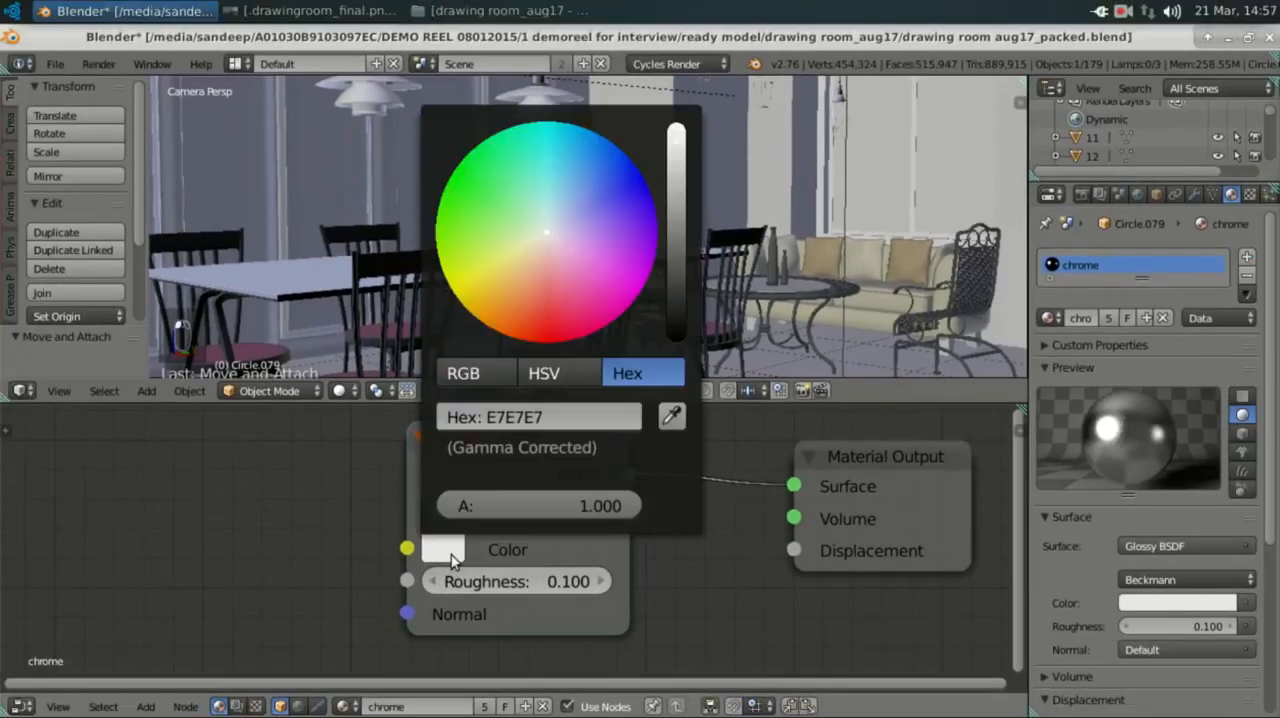
{"action": "left_click", "coordinate": [449, 551]}
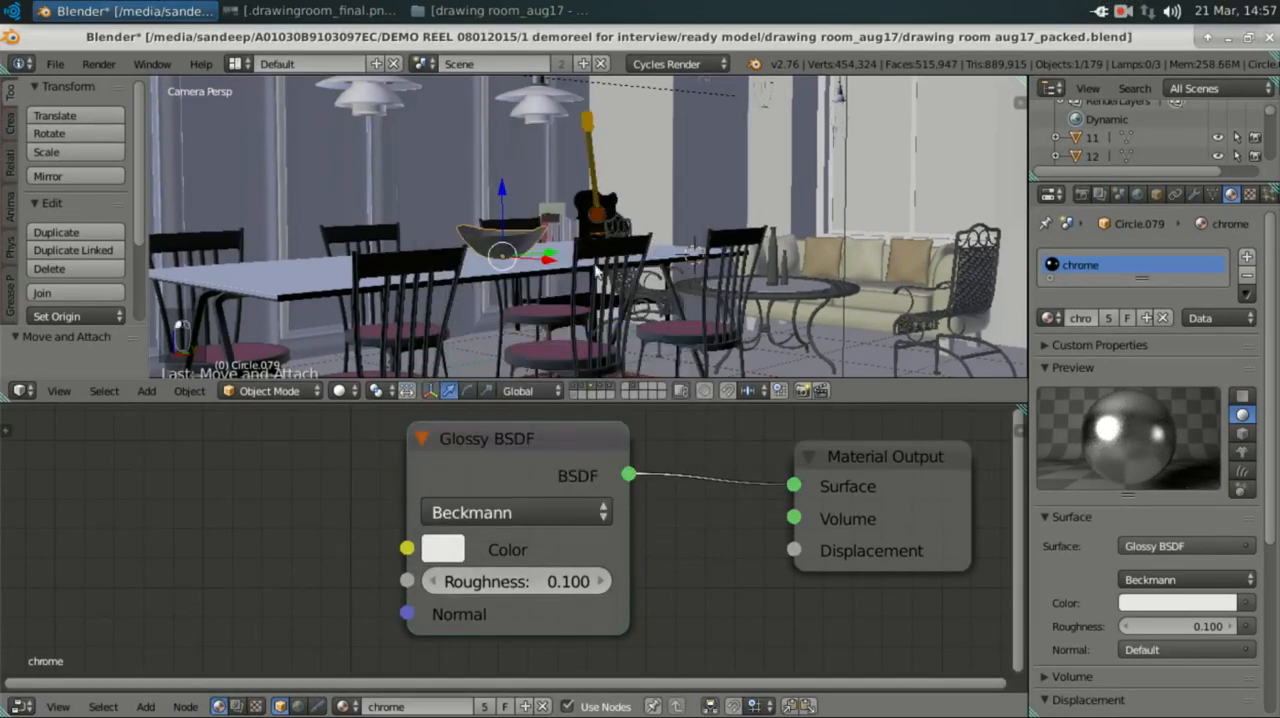
Step: Select the dining table top and compare its table upper material in the world sphere and sphere previews
{"action": "right_click", "coordinate": [294, 274]}
{"action": "middle_click_drag", "start_coordinate": [759, 491], "coordinate": [638, 524]}
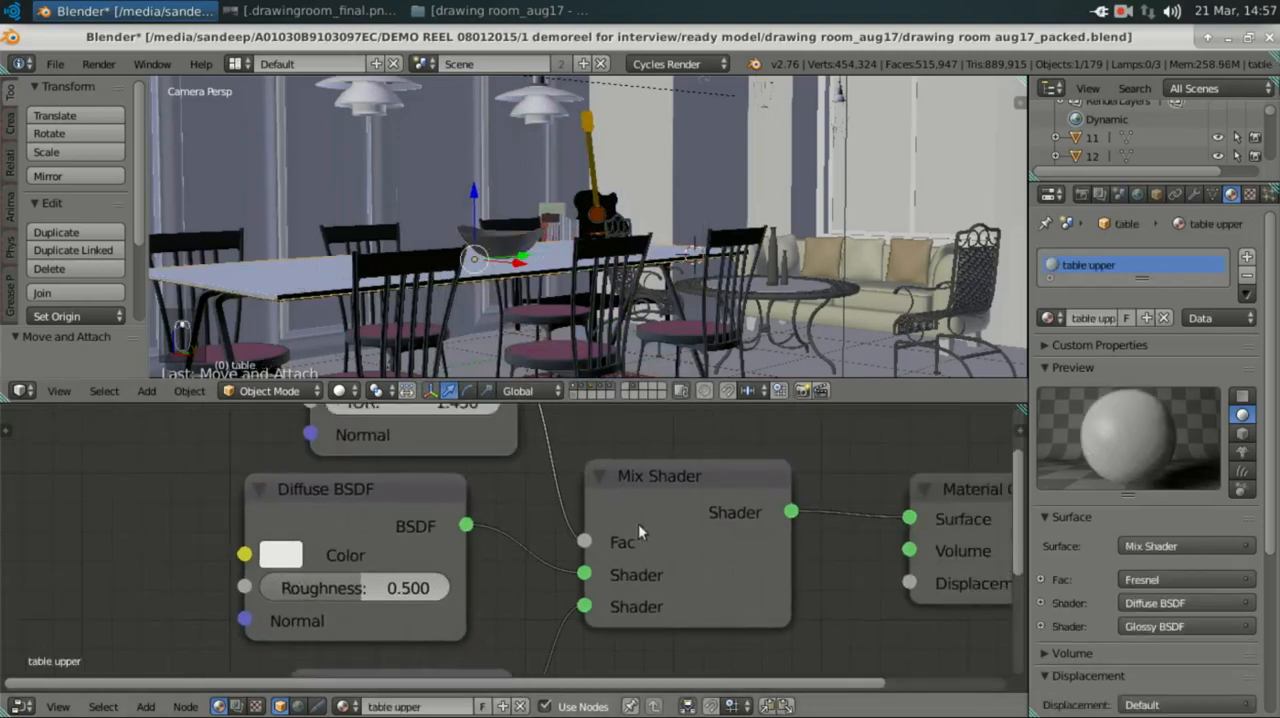
{"action": "left_click", "coordinate": [1243, 494]}
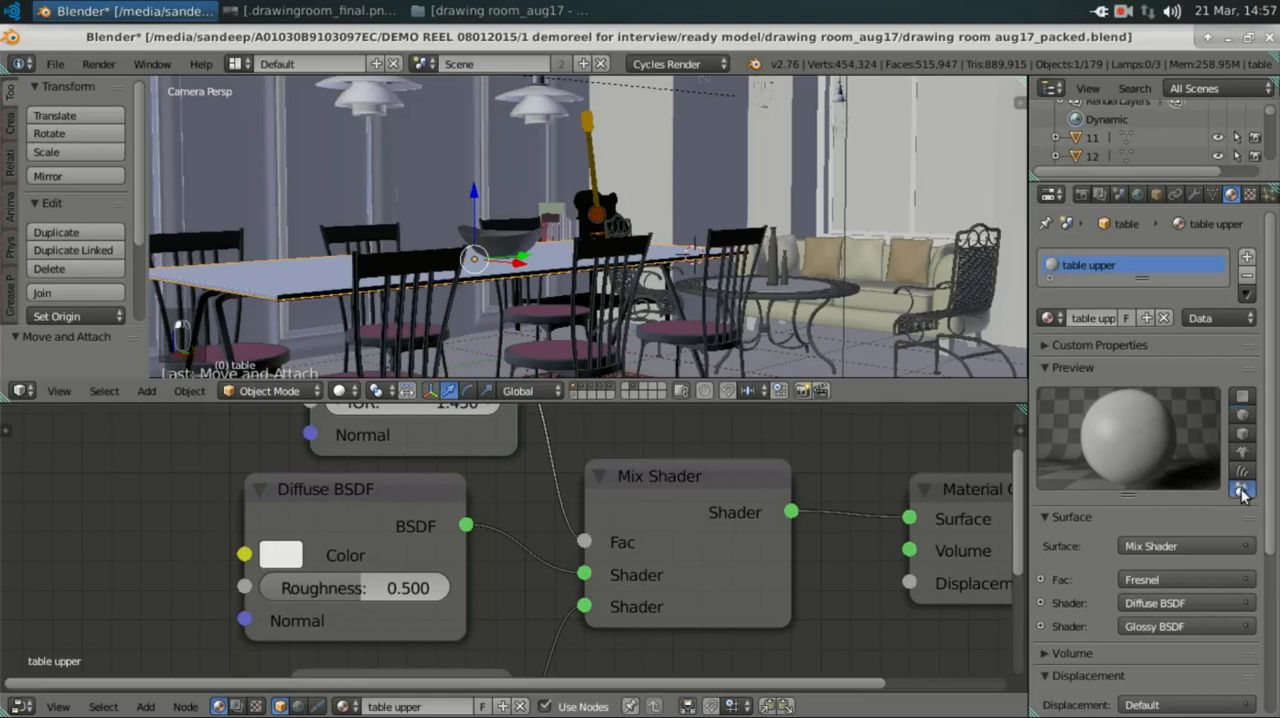
{"action": "left_click", "coordinate": [1241, 417]}
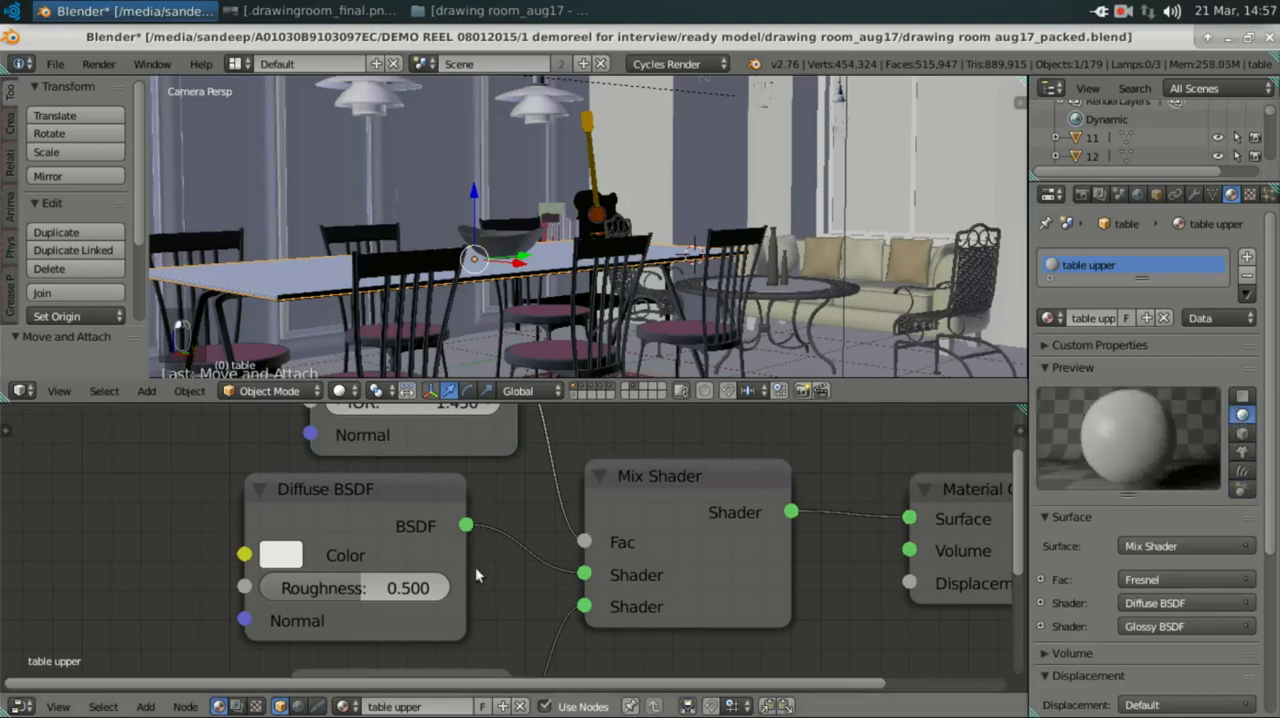
Step: Examine how the Mix Shader, Material Output and Fresnel nodes connect in the table upper material, including the Fresnel IOR
{"action": "middle_click_drag", "start_coordinate": [301, 498], "coordinate": [2, 506]}
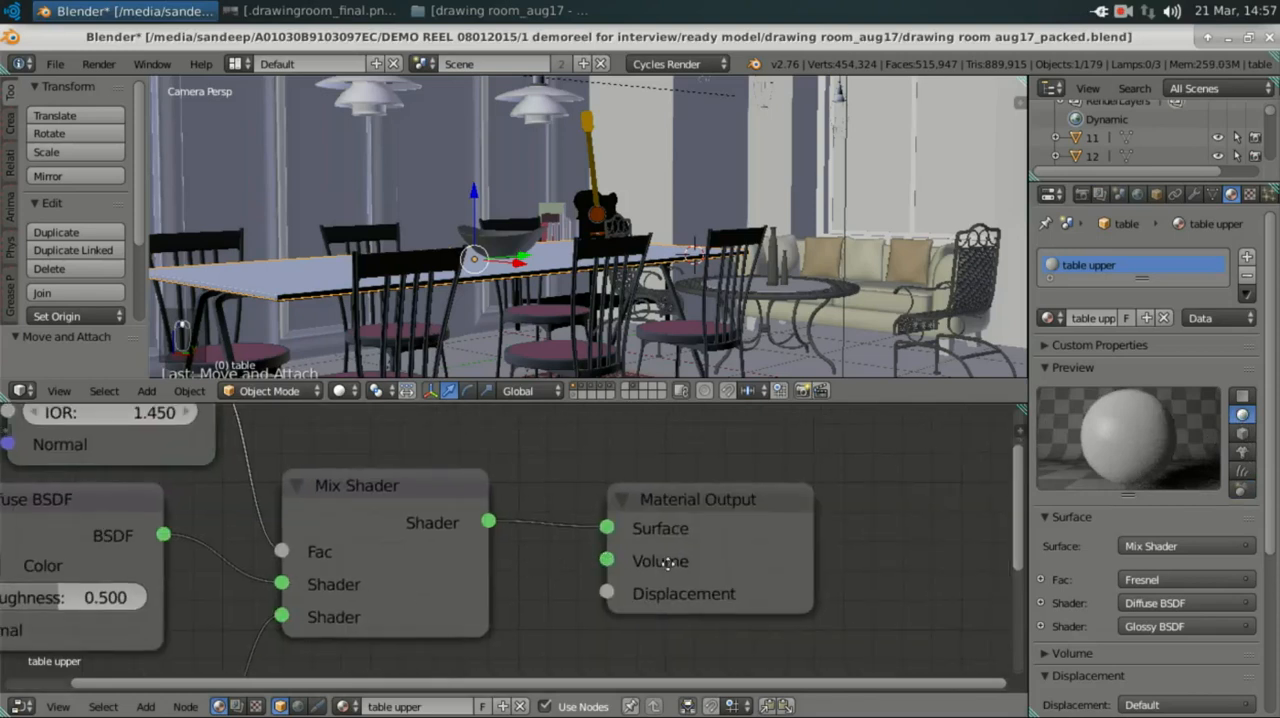
{"action": "middle_click_drag", "start_coordinate": [474, 543], "coordinate": [619, 549]}
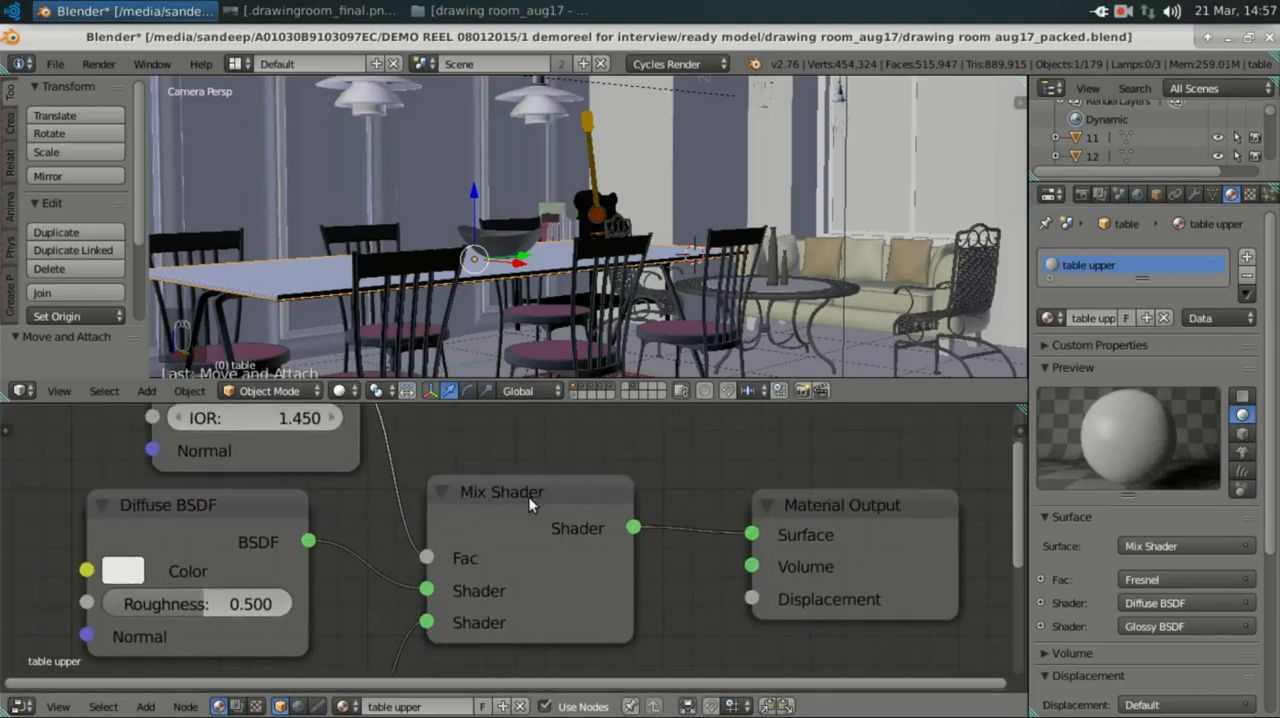
{"action": "scroll", "coordinate": [528, 498], "scroll_direction": "down", "scroll_amount": 2}
{"action": "middle_click_drag", "start_coordinate": [507, 596], "coordinate": [596, 682]}
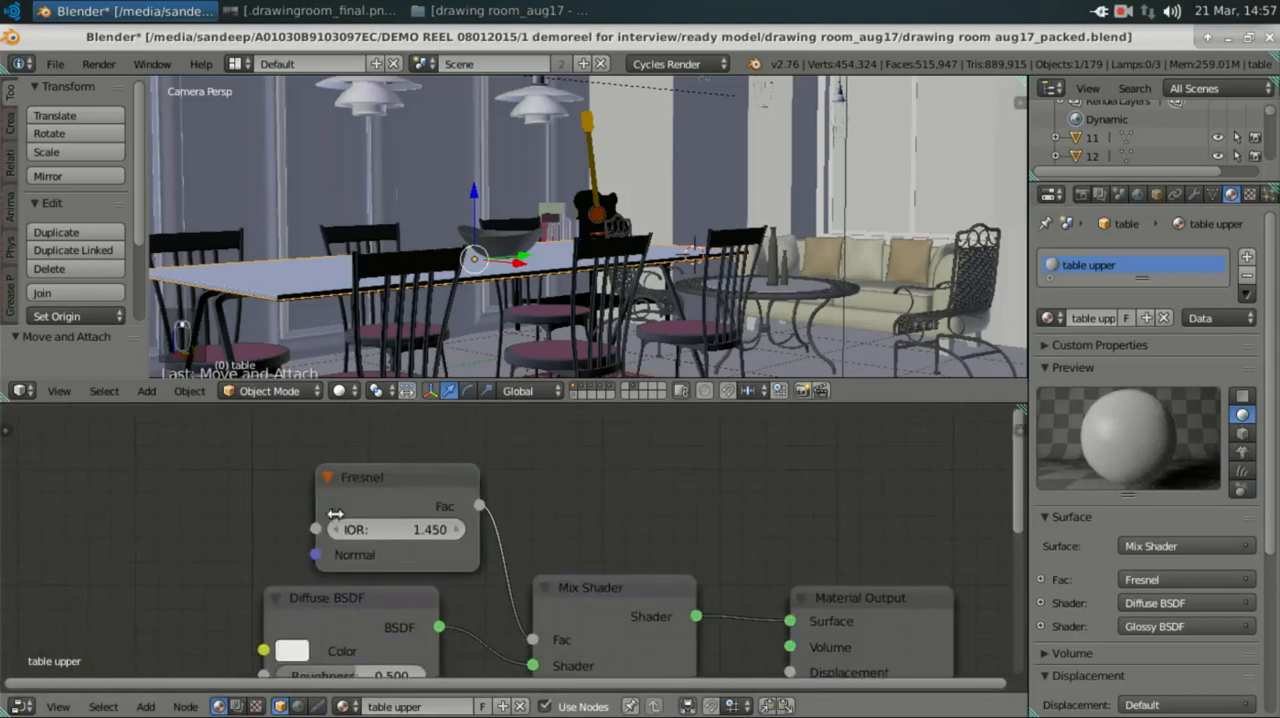
{"action": "scroll", "coordinate": [336, 513], "scroll_direction": "up", "scroll_amount": 3}
{"action": "scroll", "coordinate": [330, 489], "scroll_direction": "down", "scroll_amount": 1}
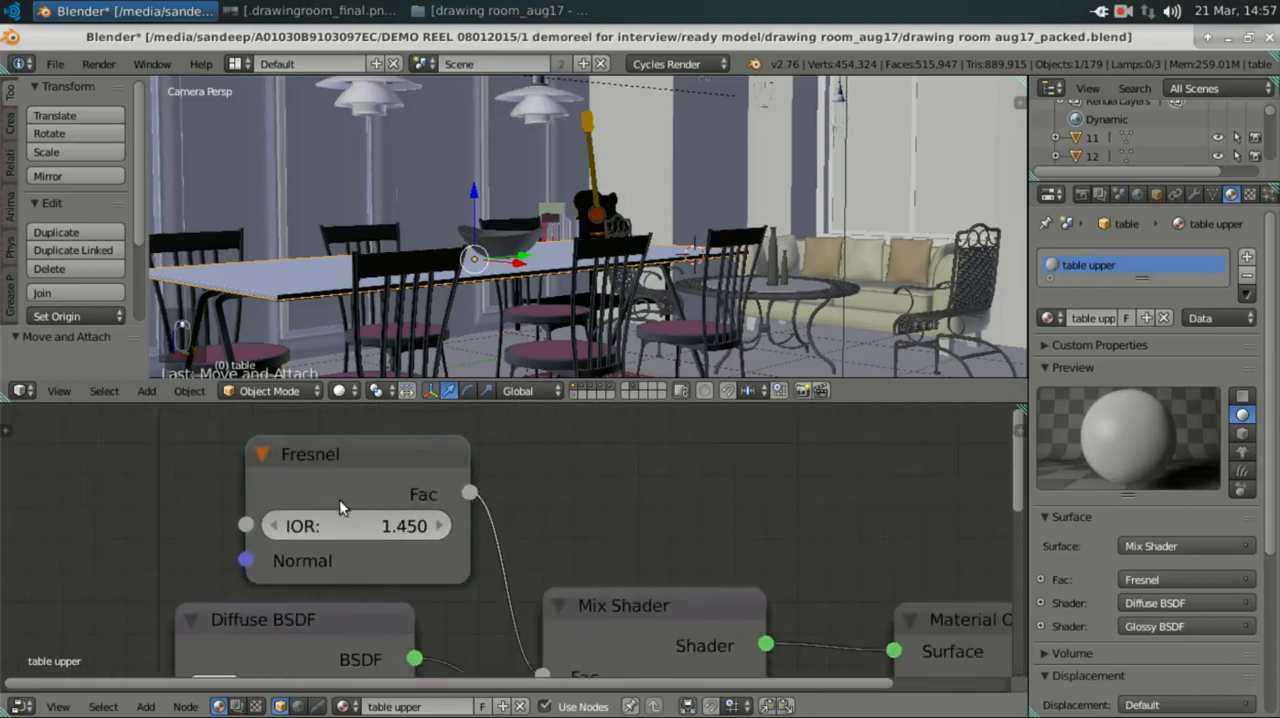
{"action": "scroll", "coordinate": [324, 535], "scroll_direction": "up", "scroll_amount": 1}
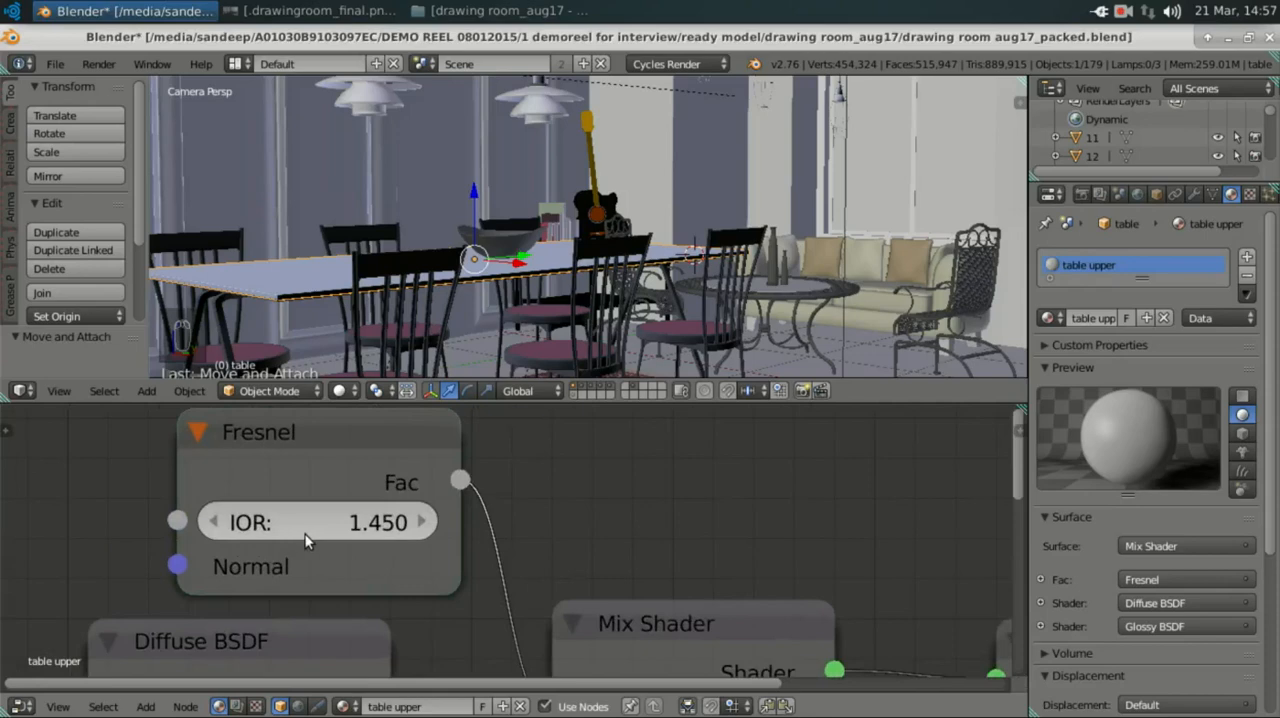
Step: Examine the colour and roughness of the Diffuse BSDF node in the table upper material
{"action": "middle_click_drag", "start_coordinate": [400, 456], "coordinate": [524, 334]}
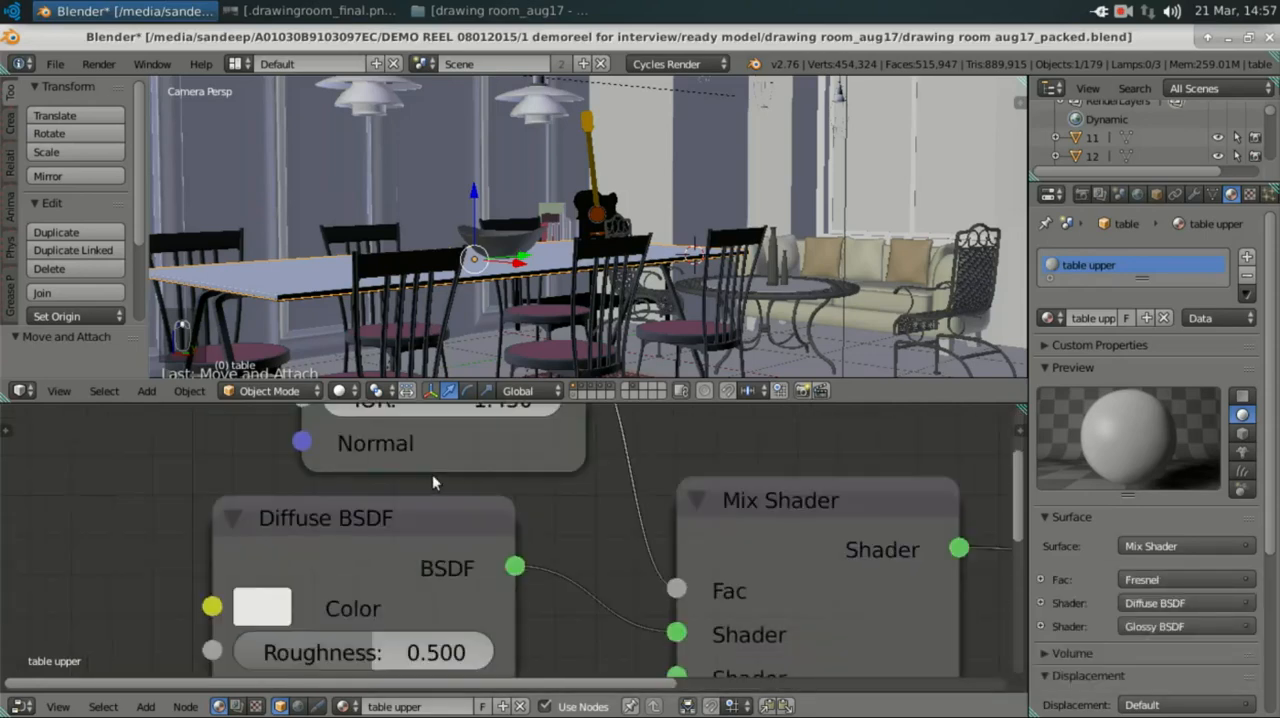
{"action": "scroll", "coordinate": [498, 553], "scroll_direction": "down", "scroll_amount": 1}
{"action": "scroll", "coordinate": [499, 556], "scroll_direction": "down", "scroll_amount": 1}
{"action": "middle_click_drag", "start_coordinate": [447, 599], "coordinate": [502, 524]}
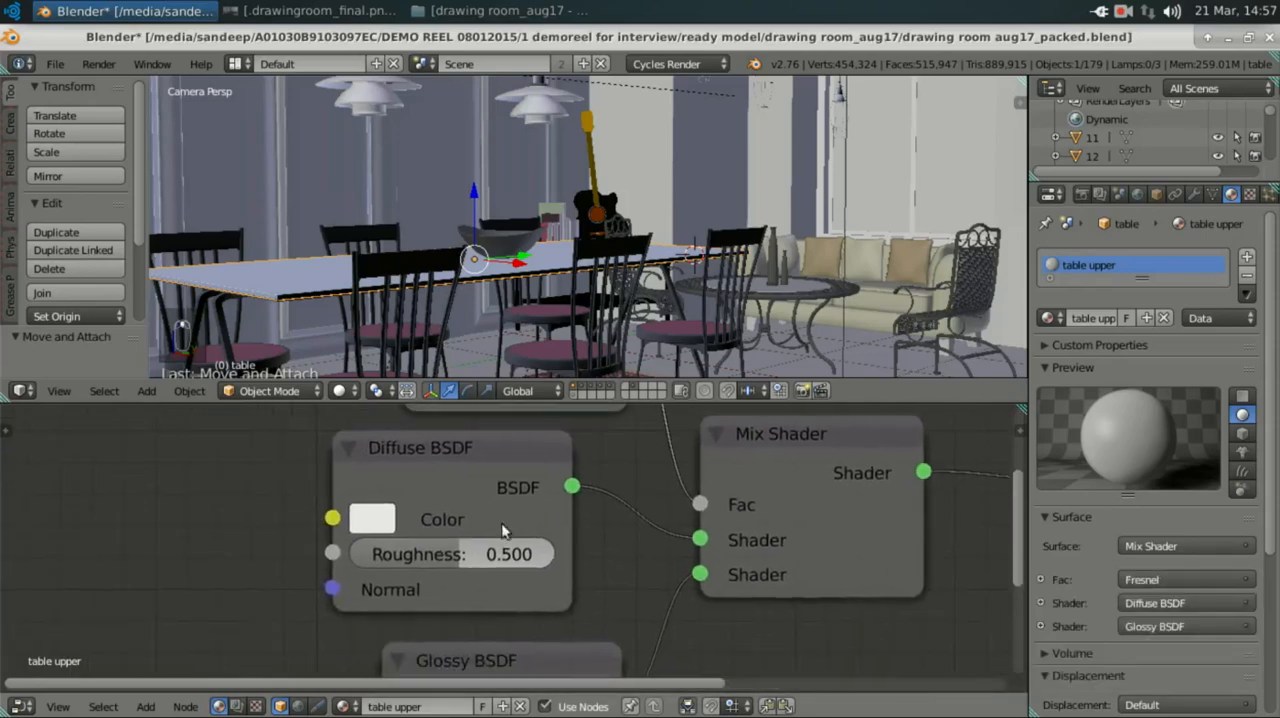
{"action": "left_click", "coordinate": [455, 465]}
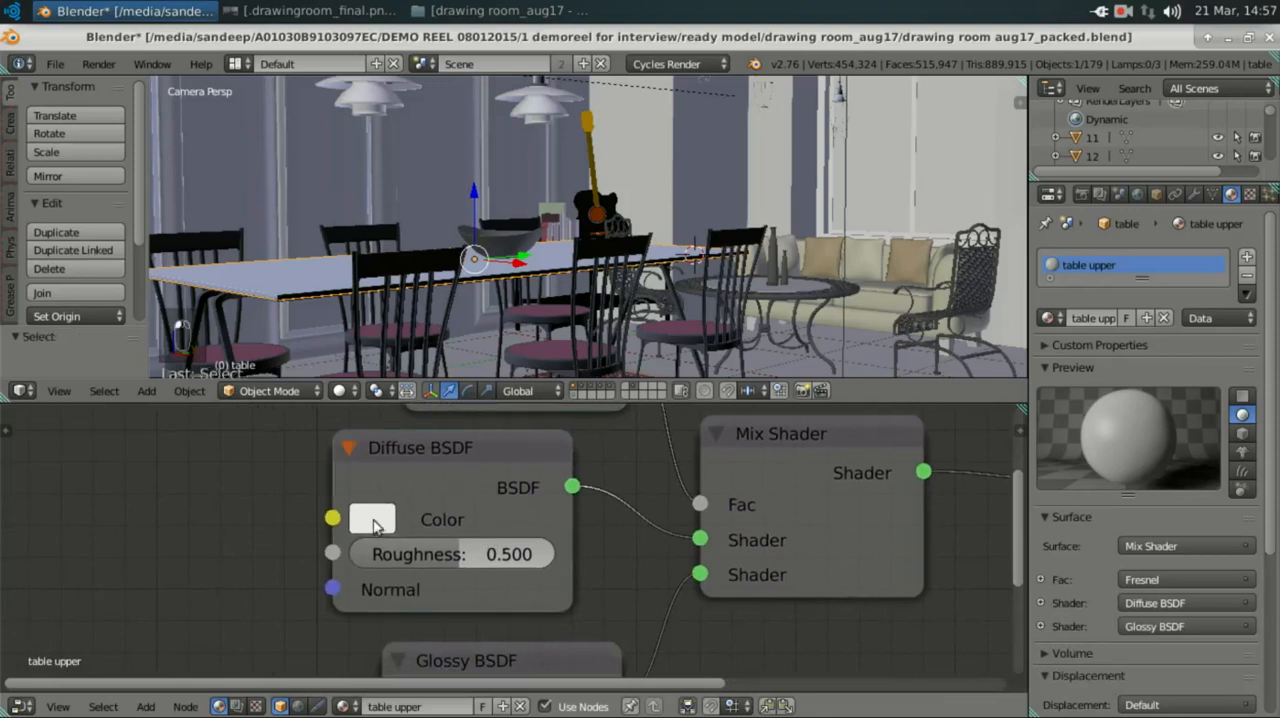
{"action": "left_click", "coordinate": [352, 514]}
Step: Examine the distribution options, colour and roughness of the Glossy BSDF node in the table upper material
{"action": "middle_click_drag", "start_coordinate": [498, 663], "coordinate": [427, 479]}
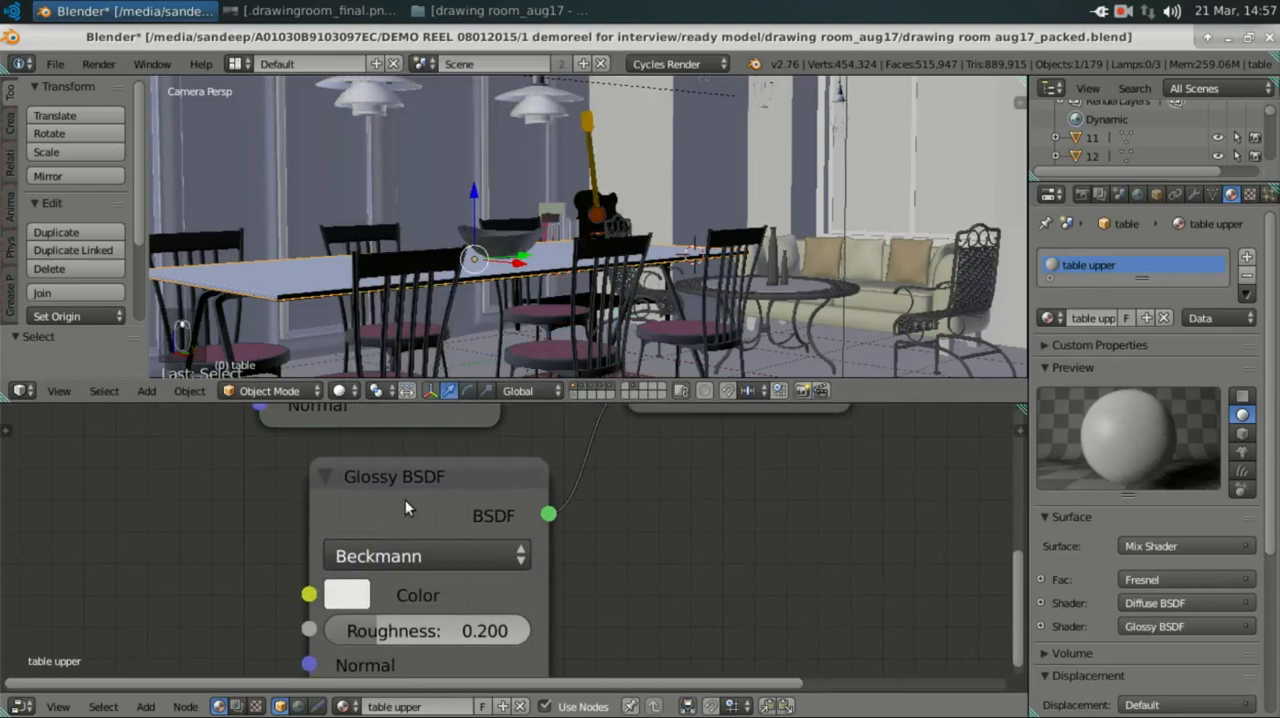
{"action": "left_click", "coordinate": [417, 558]}
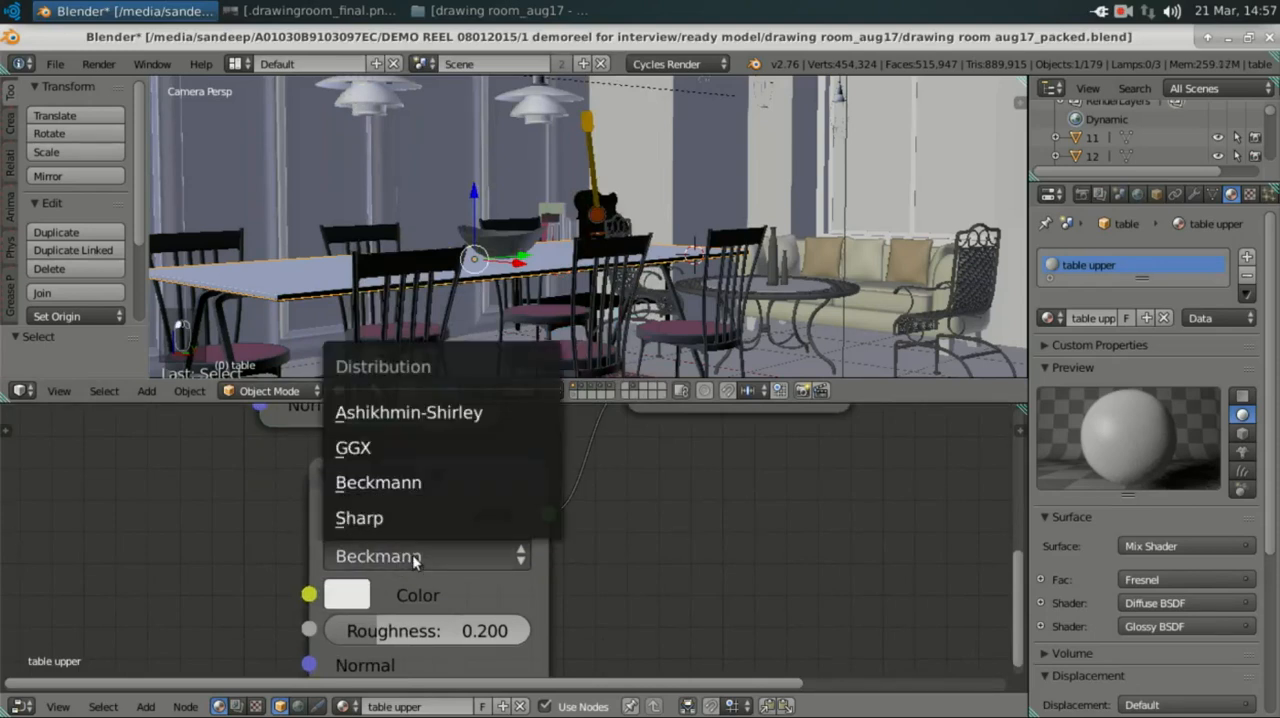
{"action": "middle_click_drag", "start_coordinate": [256, 528], "coordinate": [211, 451]}
{"action": "left_click", "coordinate": [288, 517]}
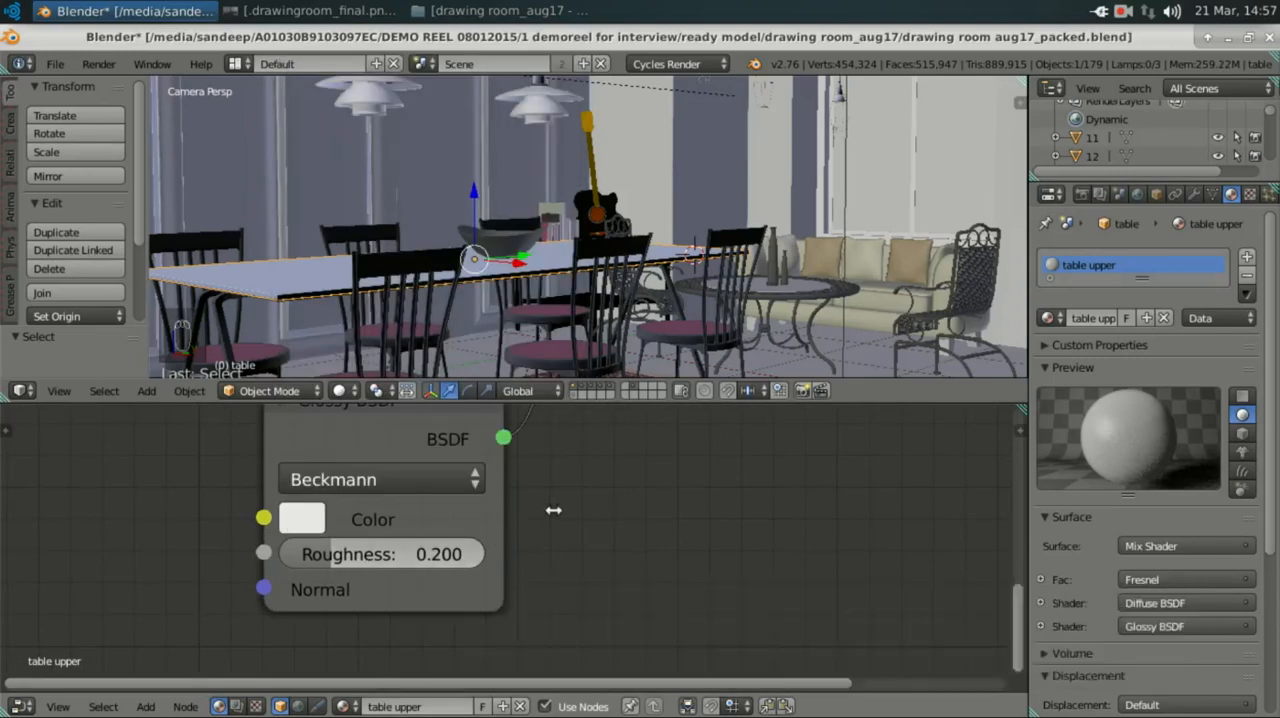
{"action": "scroll", "coordinate": [632, 497], "scroll_direction": "down", "scroll_amount": 2}
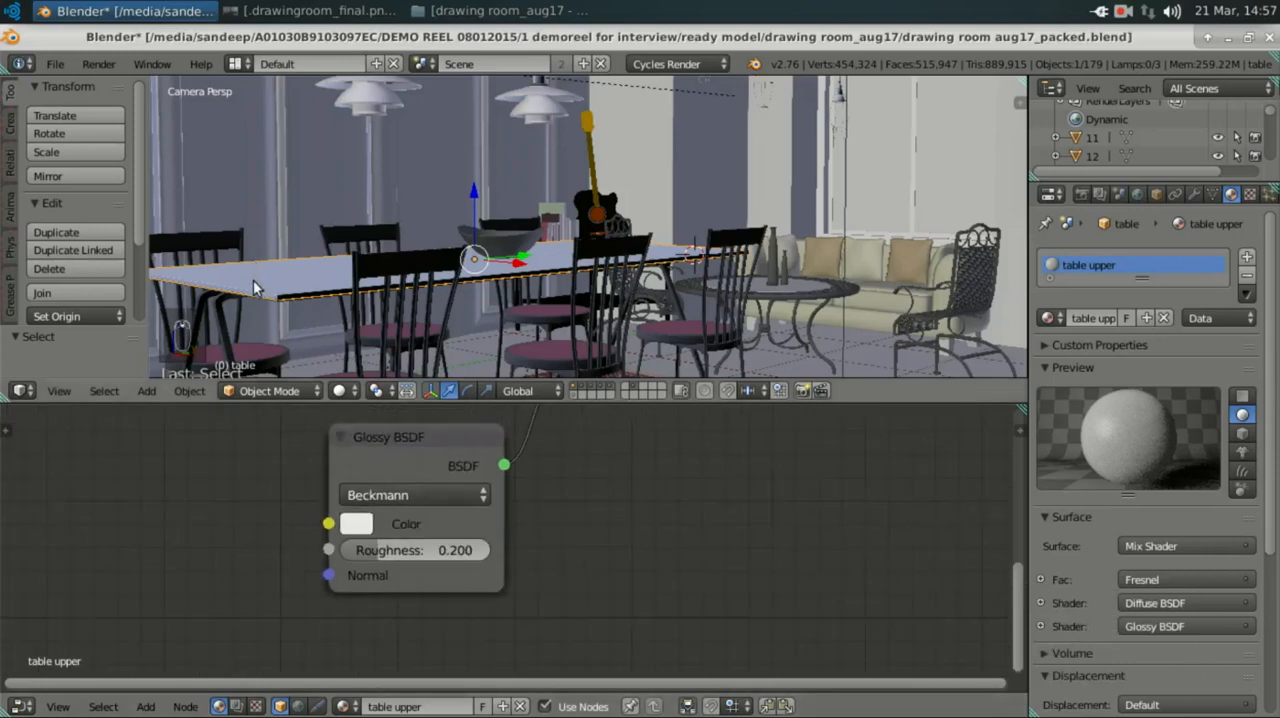
Step: Temporarily hide the table top to examine the black glossy metal node setup of the lower table surface
{"action": "key", "text": "h"}
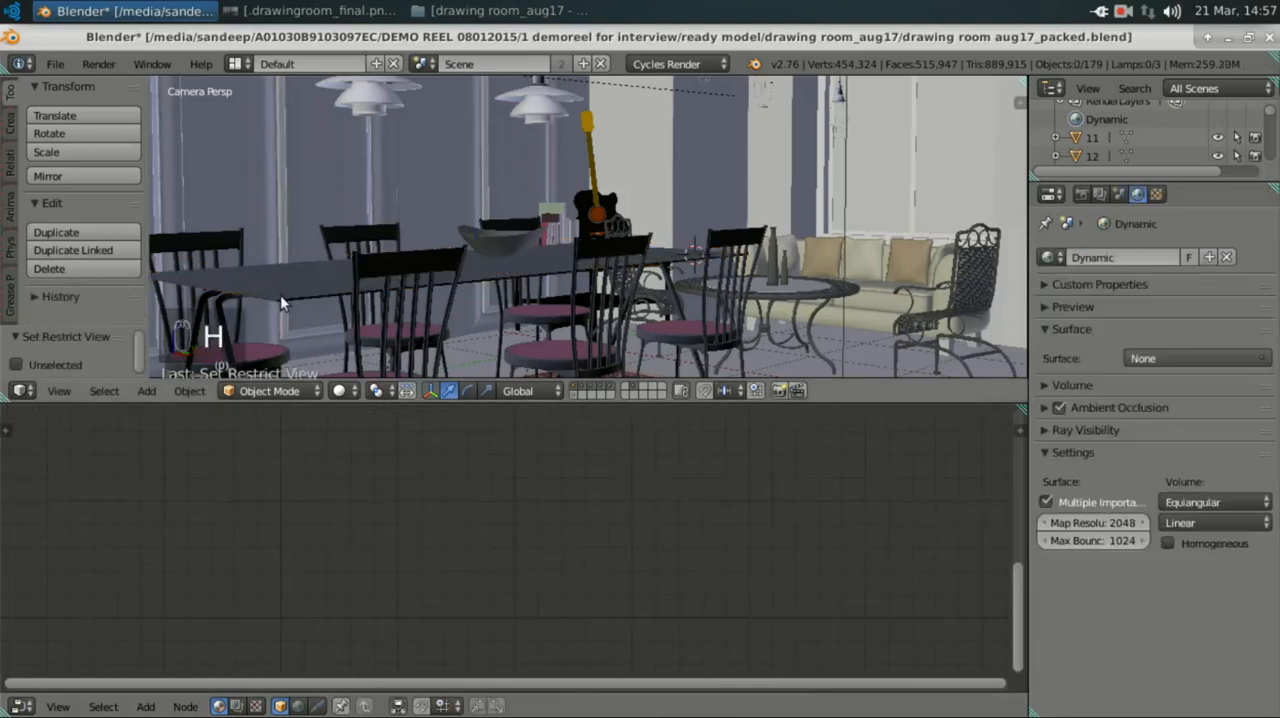
{"action": "key", "text": "alt+h"}
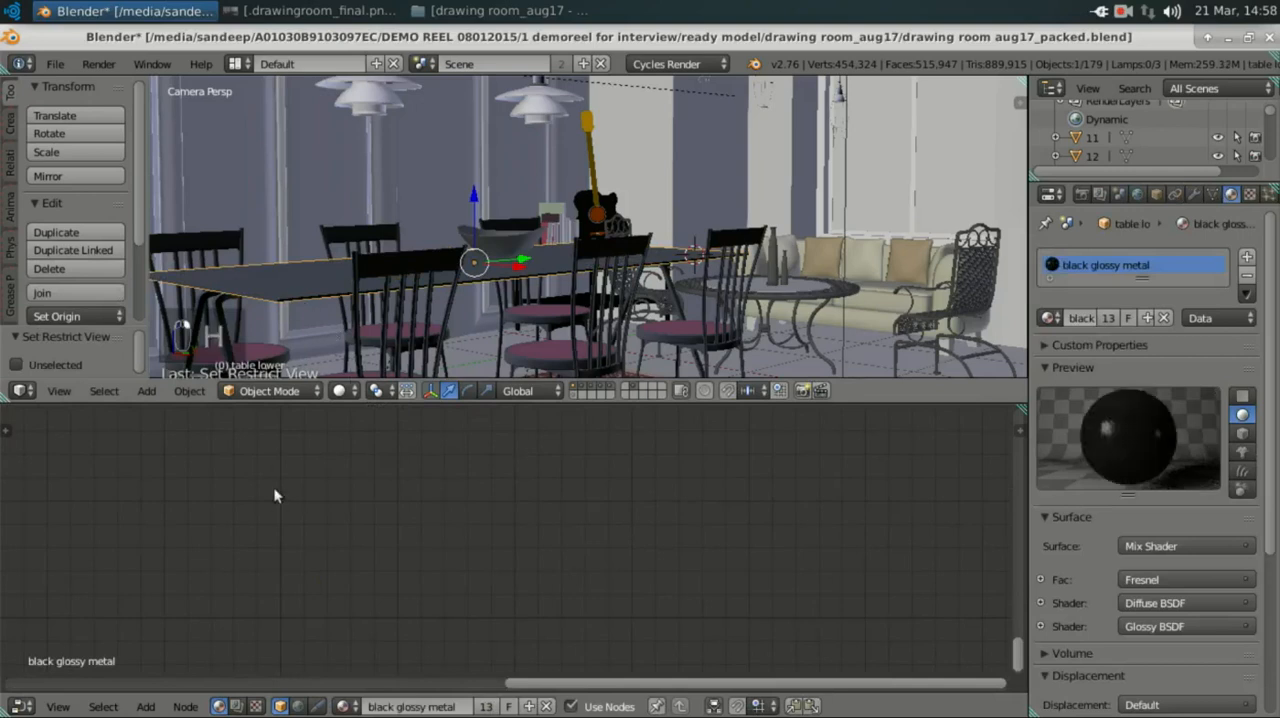
{"action": "scroll", "coordinate": [589, 507], "scroll_direction": "down", "scroll_amount": 3}
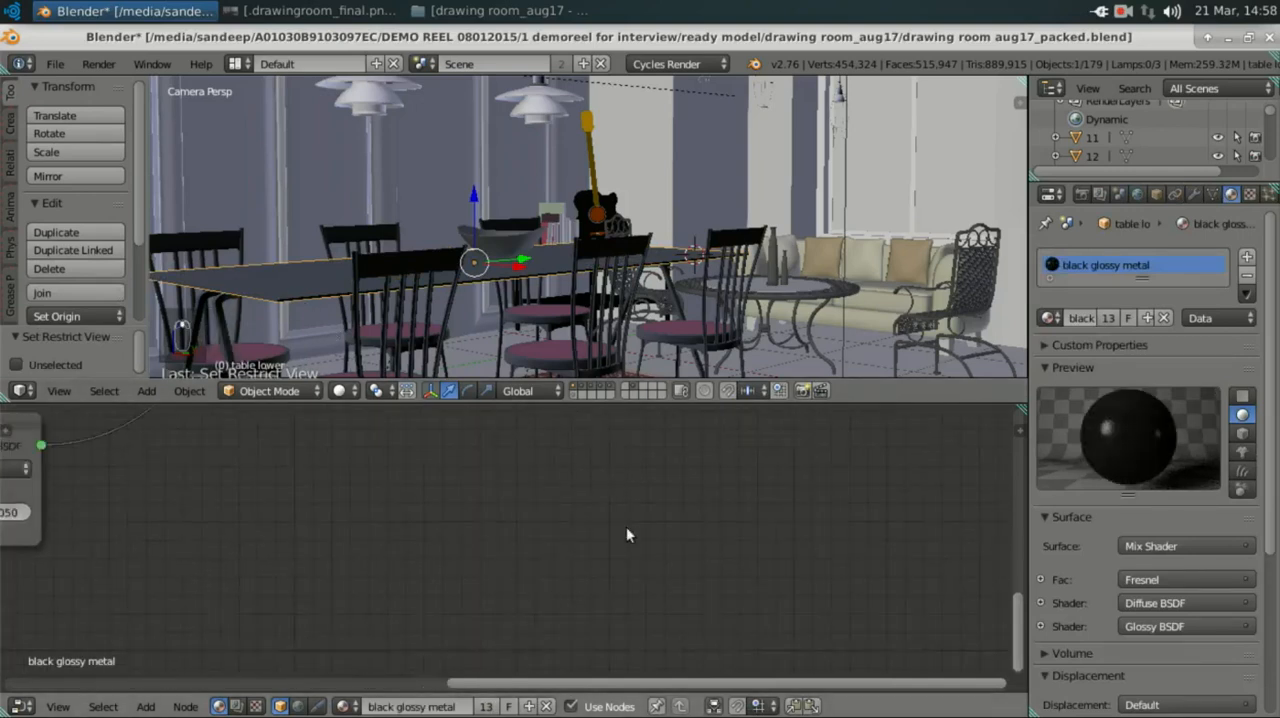
{"action": "scroll", "coordinate": [633, 543], "scroll_direction": "down", "scroll_amount": 4}
{"action": "middle_click_drag", "start_coordinate": [536, 509], "coordinate": [751, 549]}
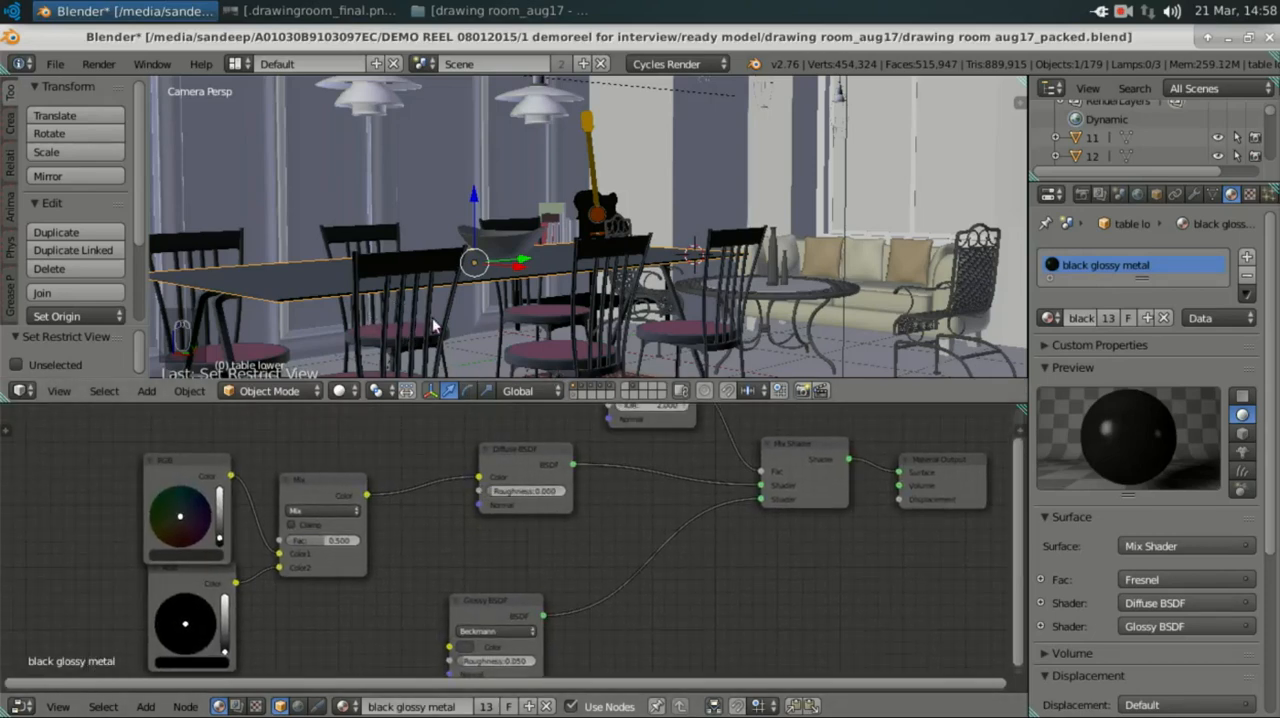
{"action": "key", "text": "alt+h"}
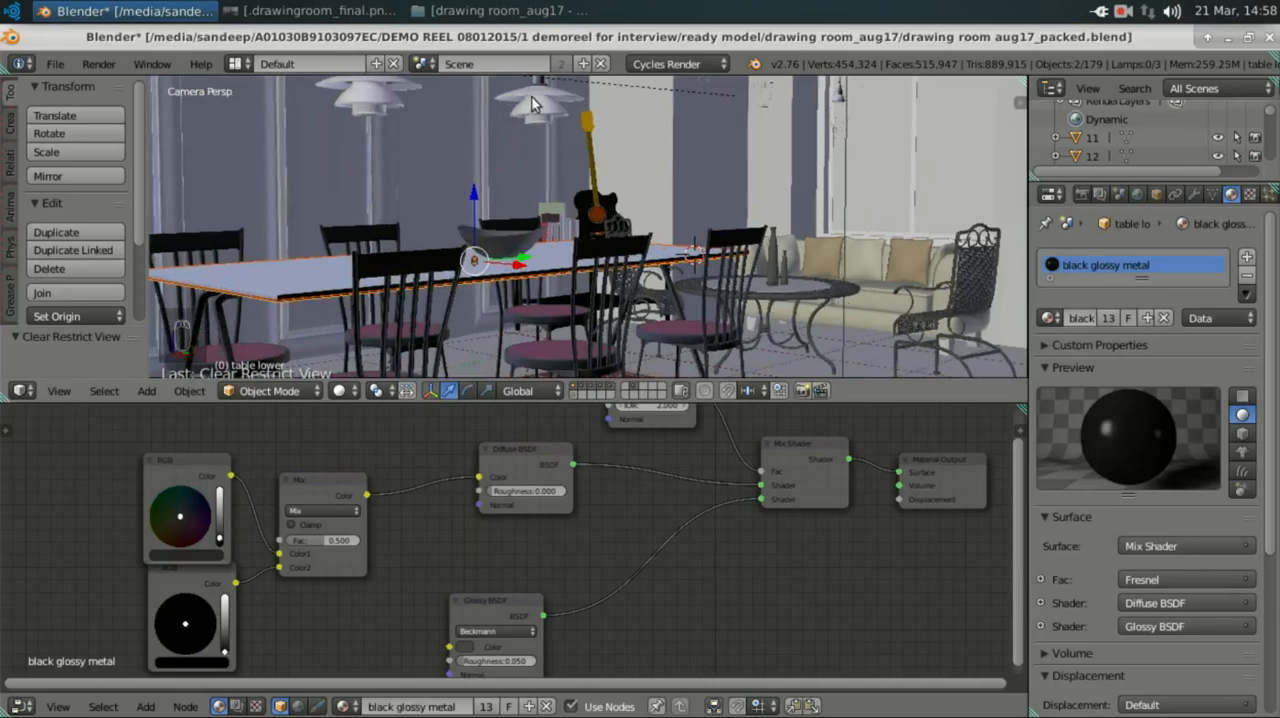
Step: Select the pendant lamp's plate near the guitar and display the node setup of its light plate material
{"action": "right_click", "coordinate": [530, 104]}
{"action": "middle_click_drag", "start_coordinate": [762, 584], "coordinate": [487, 488]}
{"action": "left_click", "coordinate": [1086, 284]}
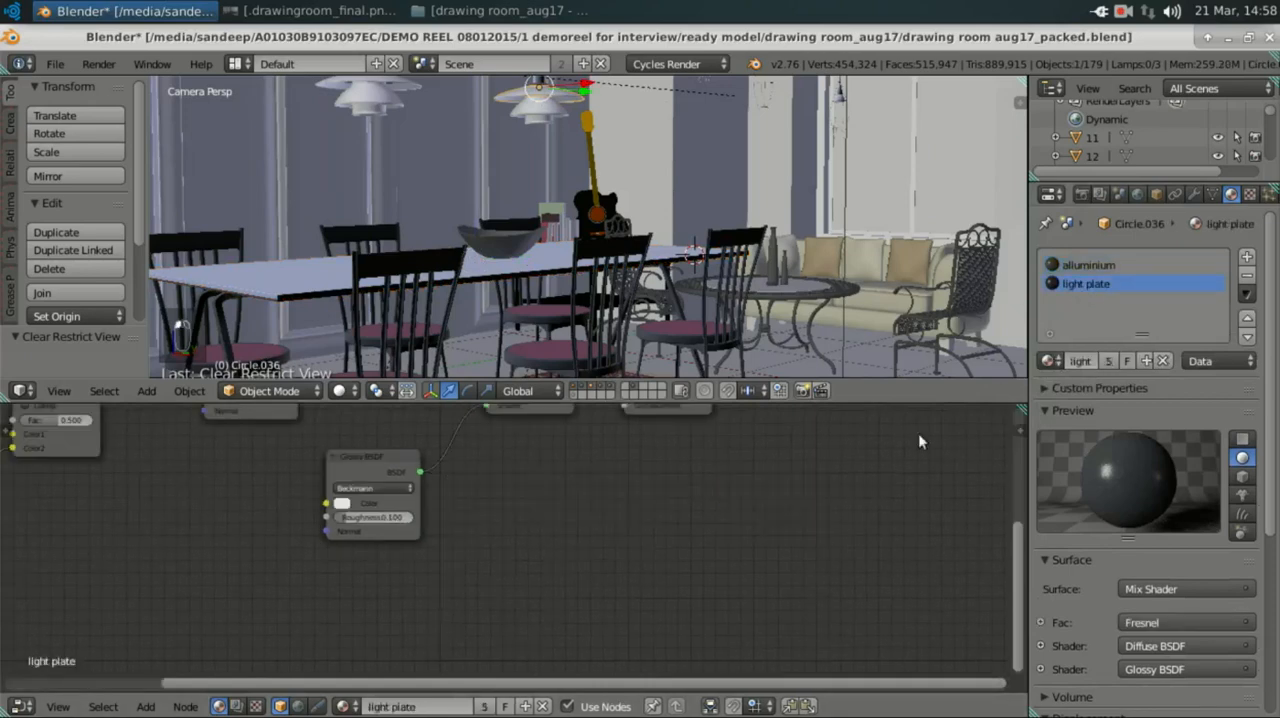
{"action": "middle_click_drag", "start_coordinate": [560, 537], "coordinate": [577, 562]}
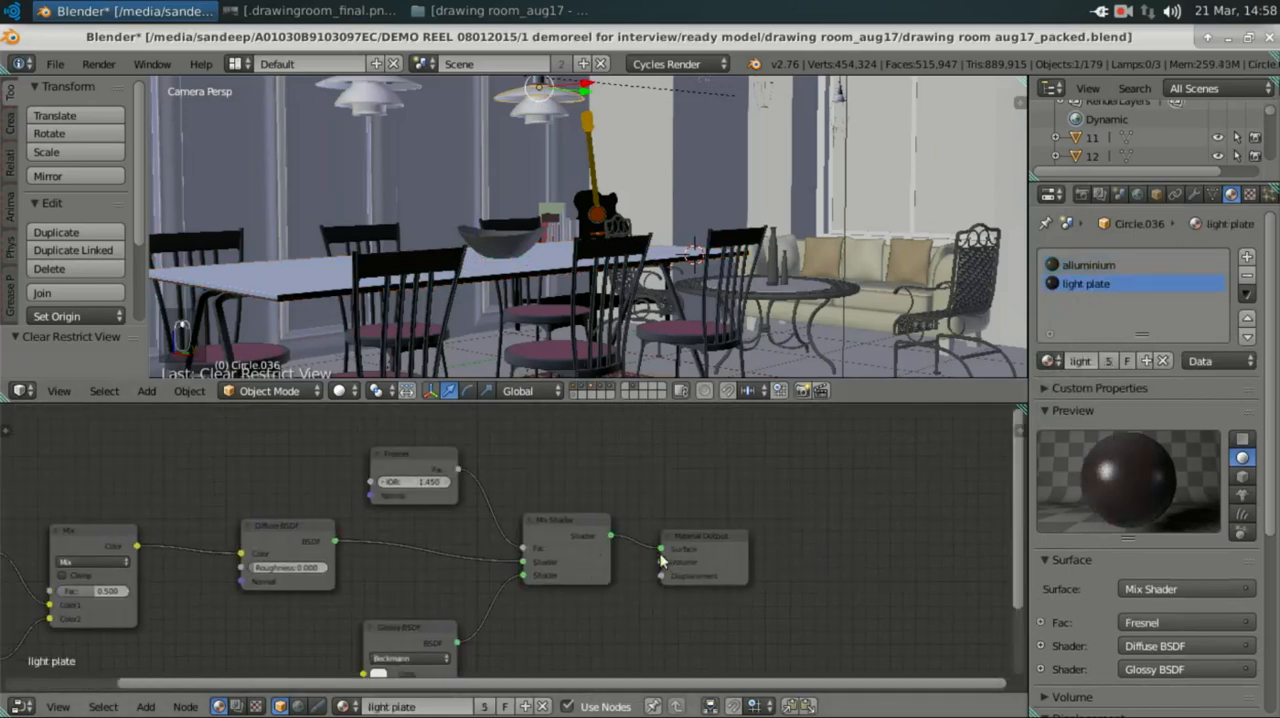
{"action": "scroll", "coordinate": [675, 578], "scroll_direction": "up", "scroll_amount": 4}
{"action": "middle_click_drag", "start_coordinate": [676, 576], "coordinate": [531, 534]}
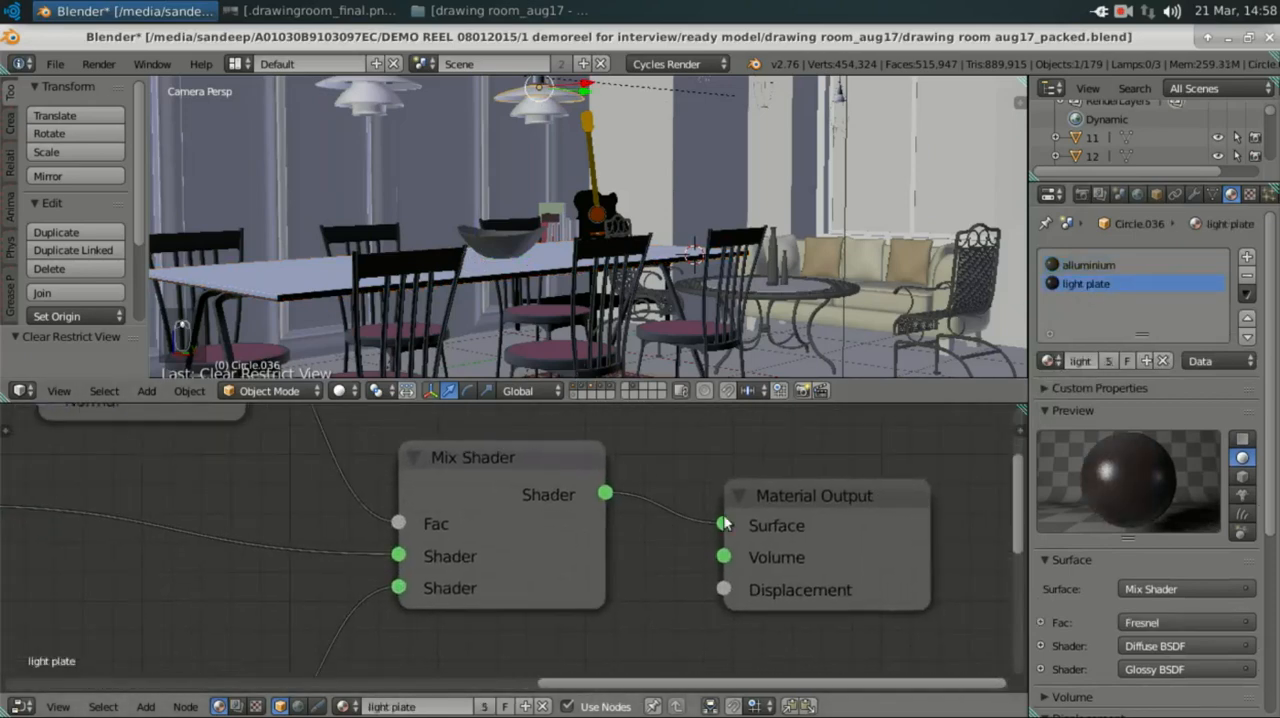
Step: Examine the Material Output, Mix Shader and Fresnel nodes of the light plate material, including the Fresnel IOR
{"action": "left_click", "coordinate": [773, 503]}
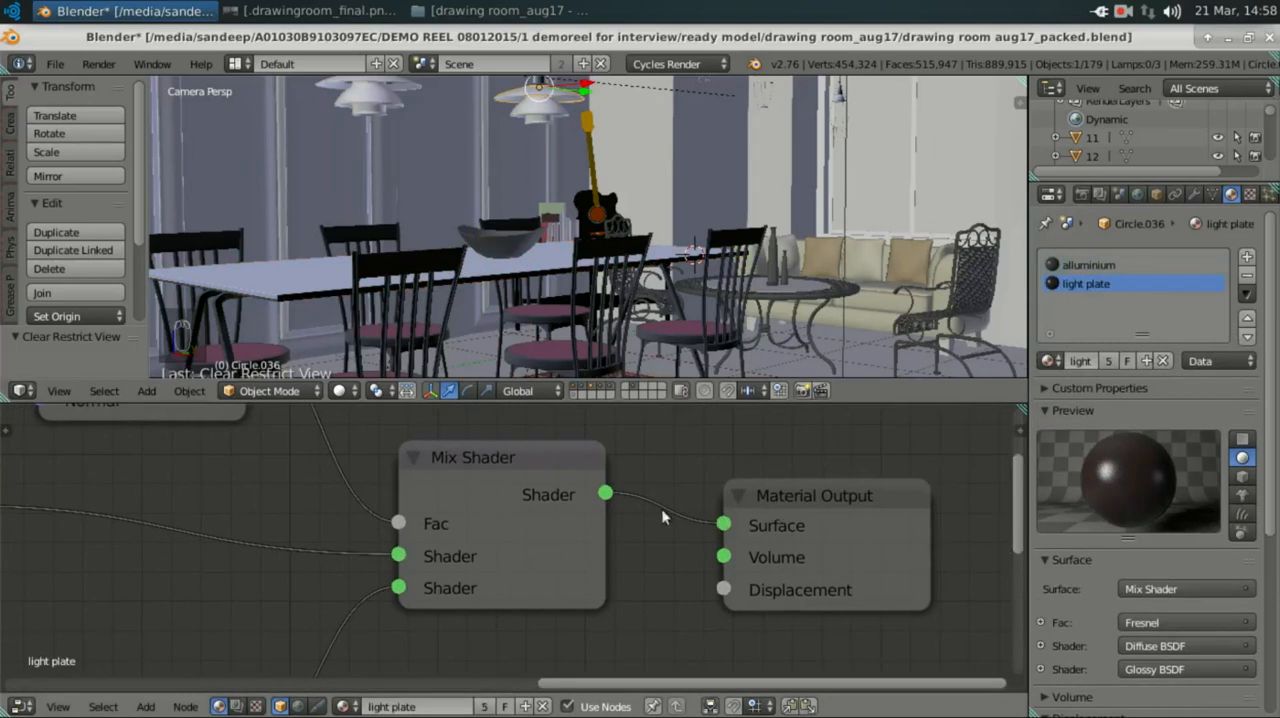
{"action": "left_click", "coordinate": [488, 452]}
{"action": "middle_click_drag", "start_coordinate": [461, 531], "coordinate": [545, 609]}
{"action": "left_click", "coordinate": [473, 479]}
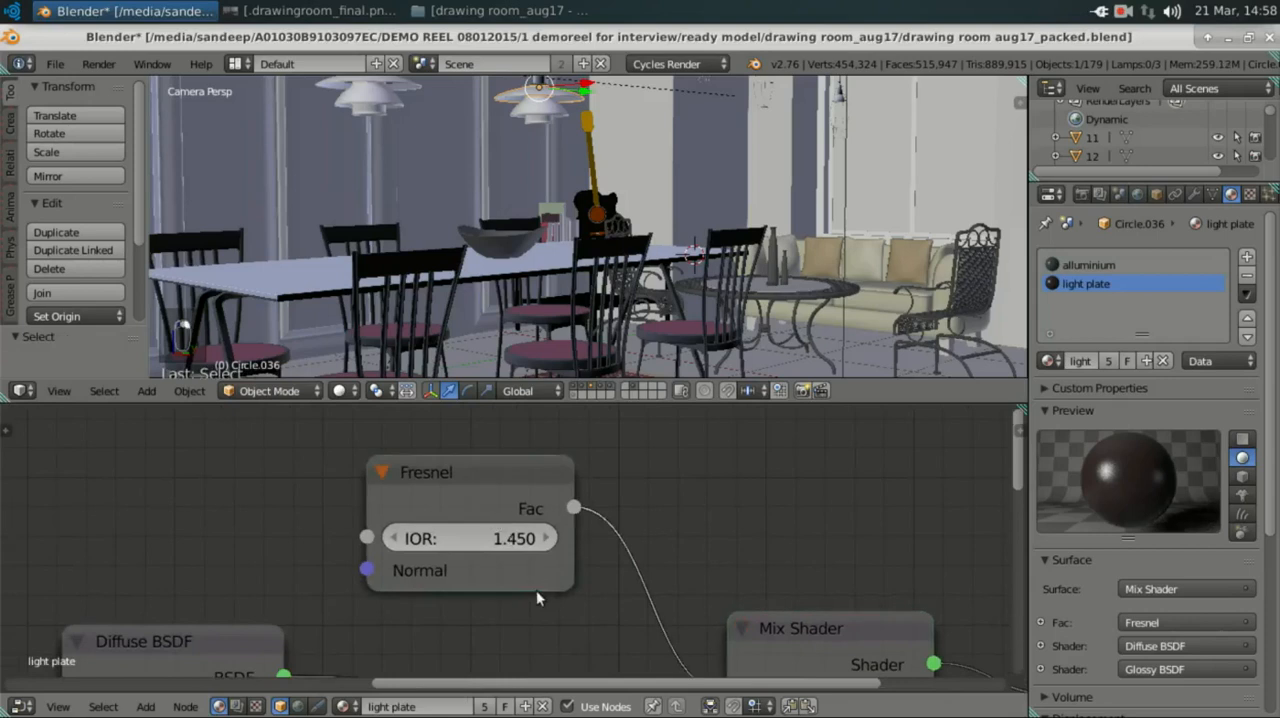
{"action": "middle_click_drag", "start_coordinate": [537, 588], "coordinate": [530, 572]}
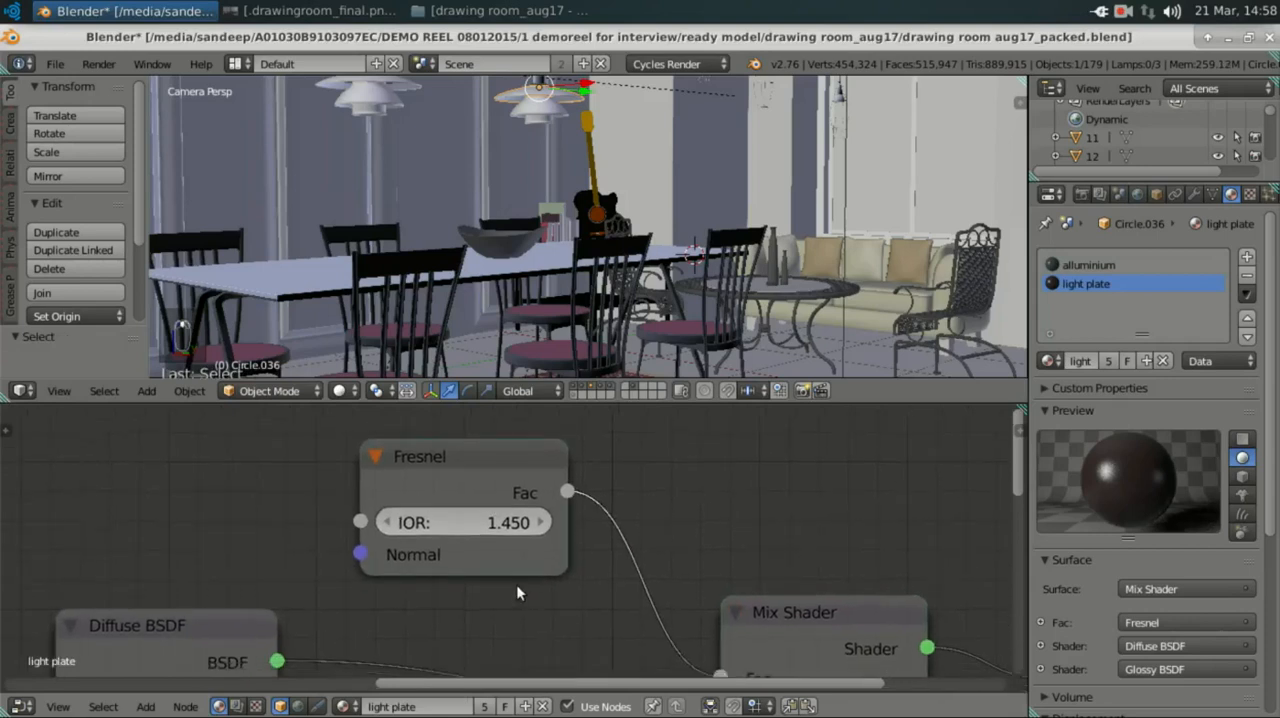
Step: Add a second Fresnel node by searching for it and place it above the Diffuse BSDF, beside the existing Fresnel
{"action": "key", "text": "shift+a"}
{"action": "type", "text": "RGB"}
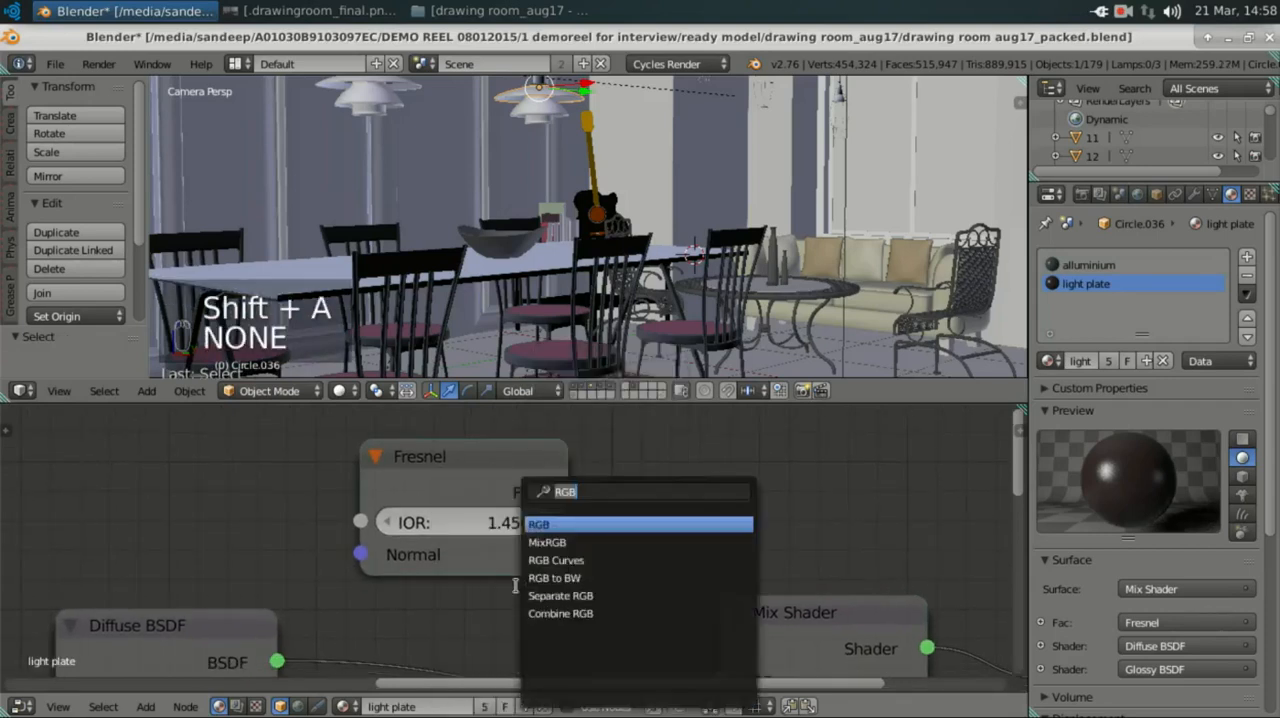
{"action": "type", "text": "fre"}
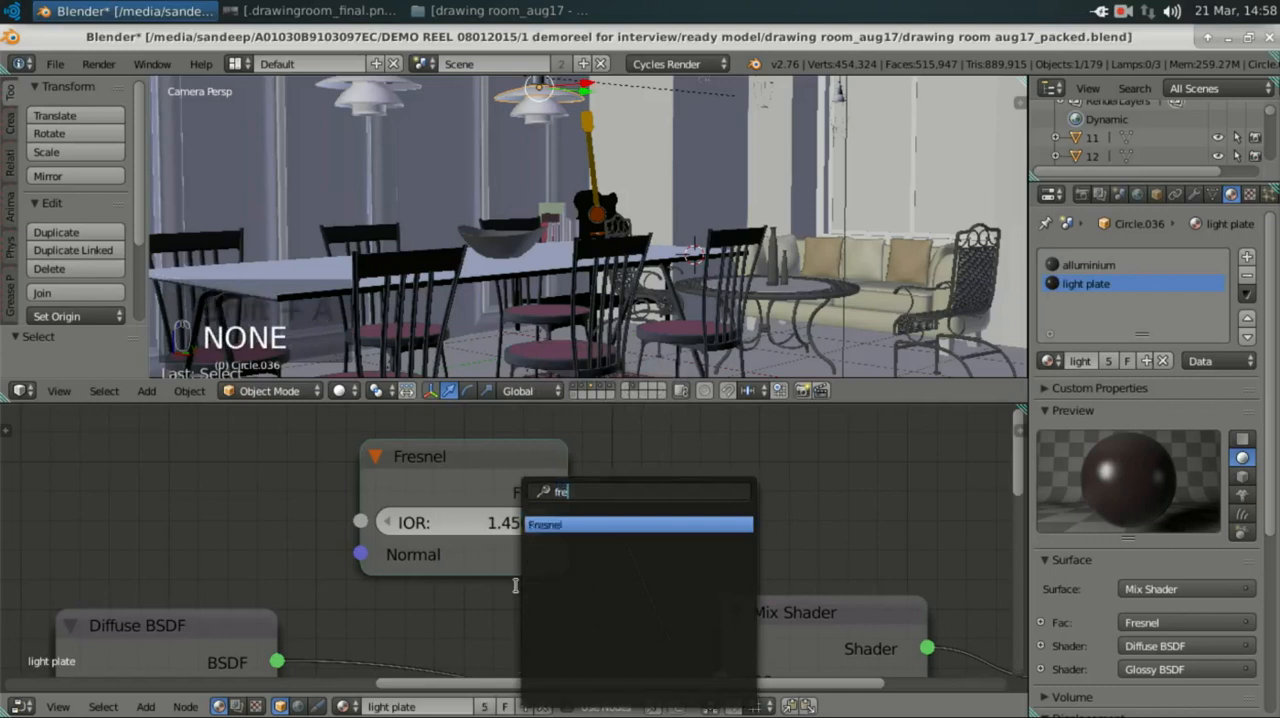
{"action": "key", "text": "Return"}
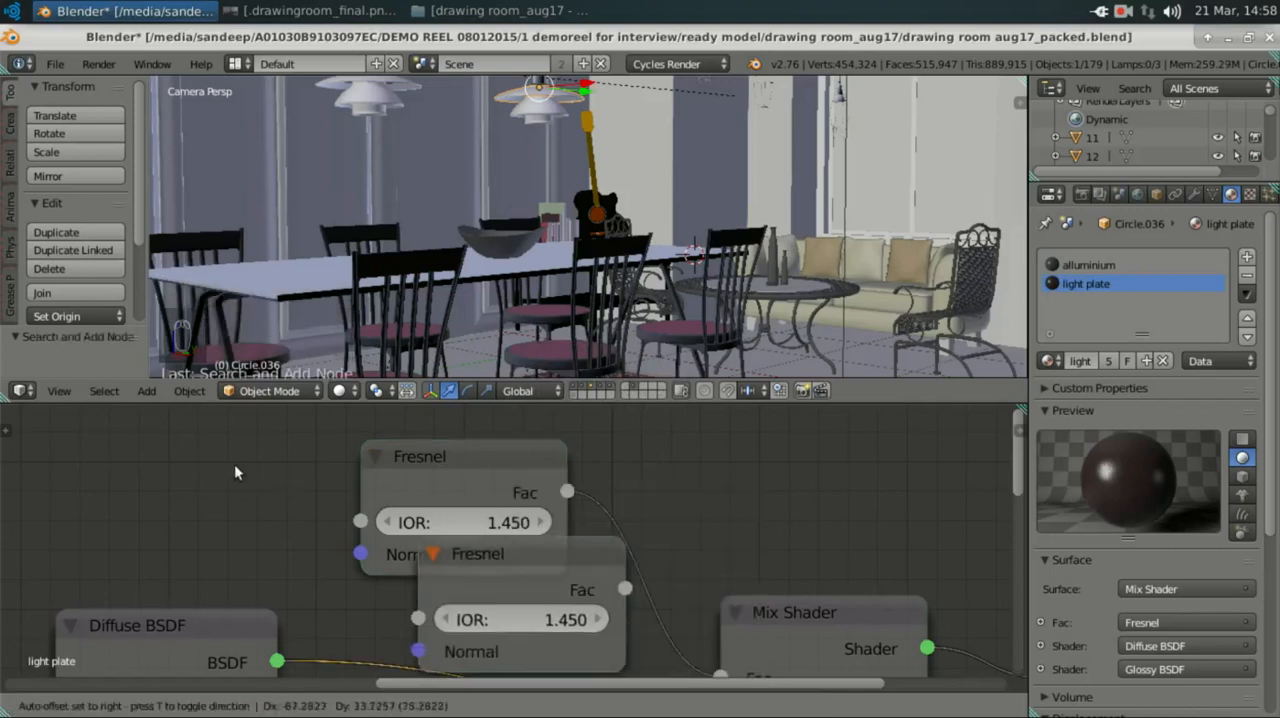
{"action": "left_click", "coordinate": [84, 447]}
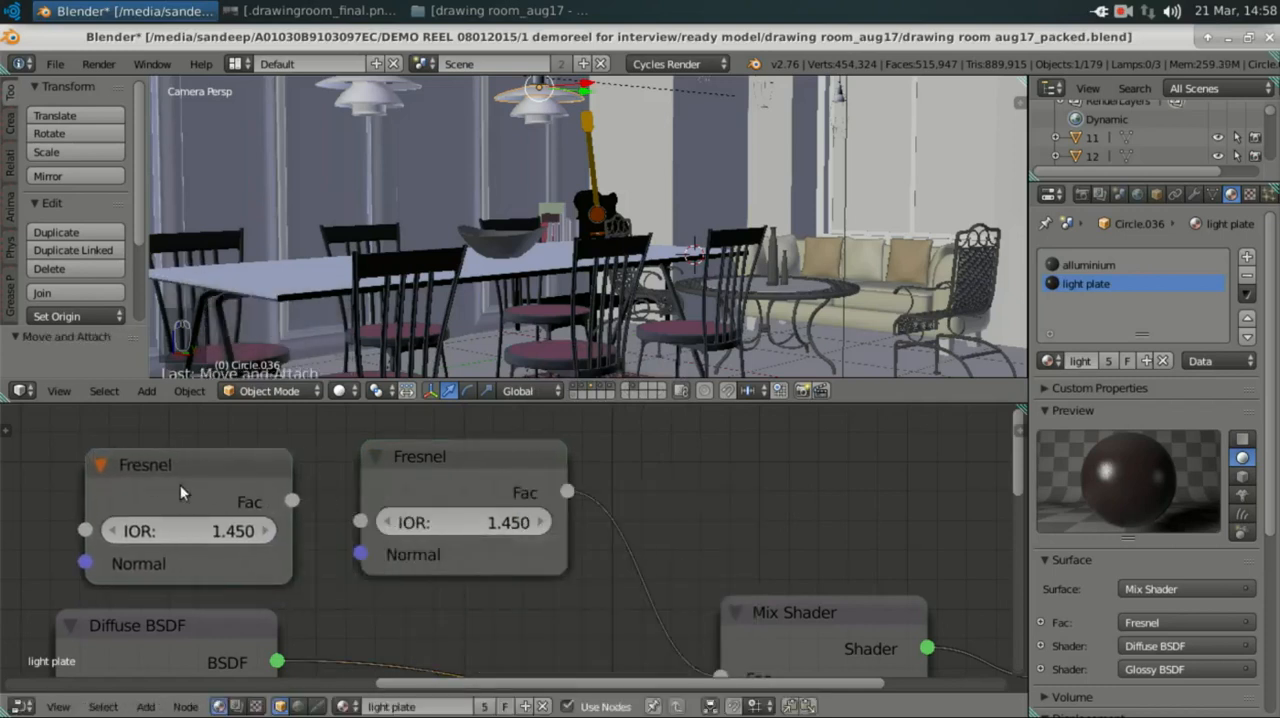
Step: Delete the extra unconnected Fresnel node from the light plate material
{"action": "scroll", "coordinate": [239, 507], "scroll_direction": "down", "scroll_amount": 2}
{"action": "middle_click_drag", "start_coordinate": [300, 512], "coordinate": [222, 481]}
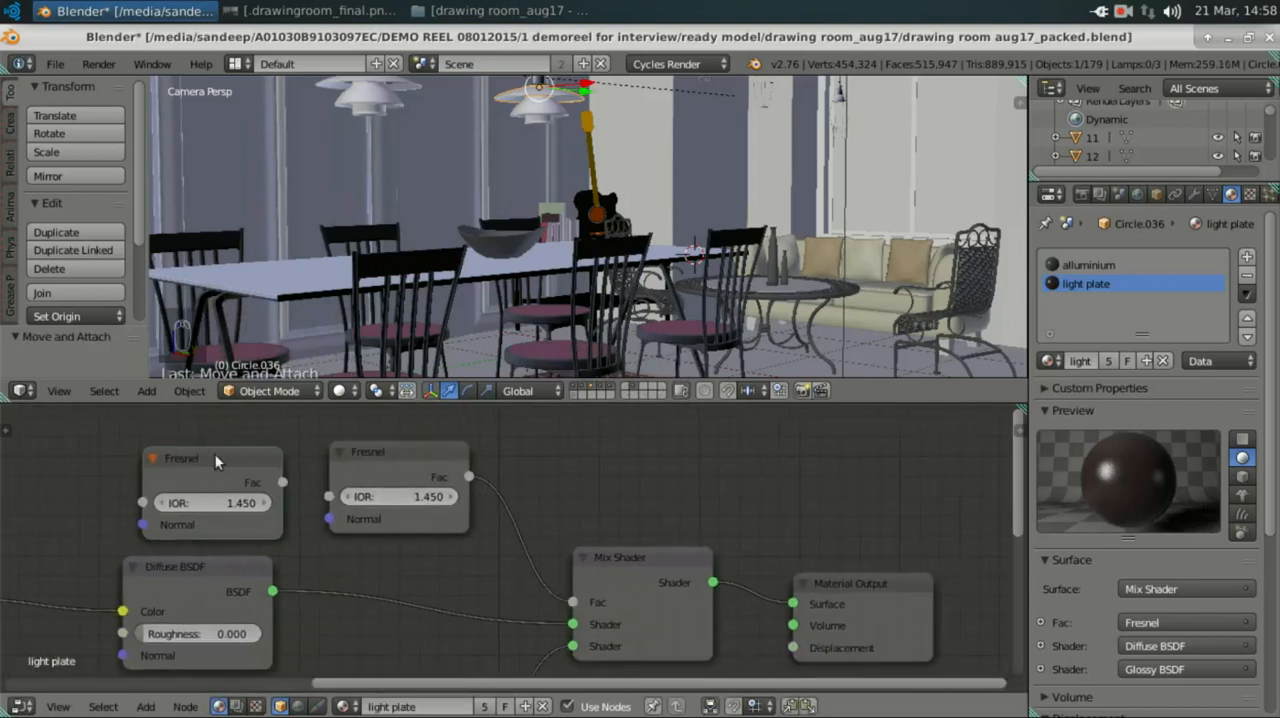
{"action": "key", "text": "x"}
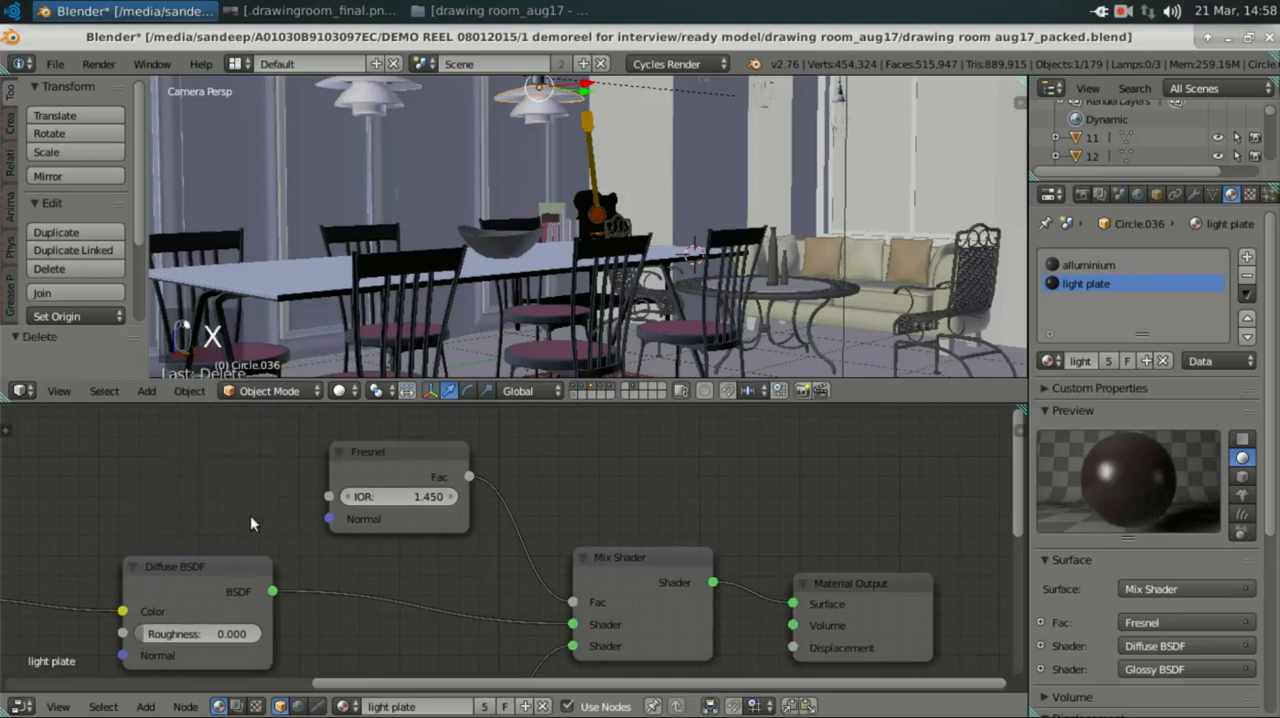
Step: Examine the Diffuse BSDF roughness and the Glossy BSDF distribution, colour and roughness in the light plate material
{"action": "middle_click_drag", "start_coordinate": [250, 515], "coordinate": [467, 400]}
{"action": "scroll", "coordinate": [407, 542], "scroll_direction": "up", "scroll_amount": 2}
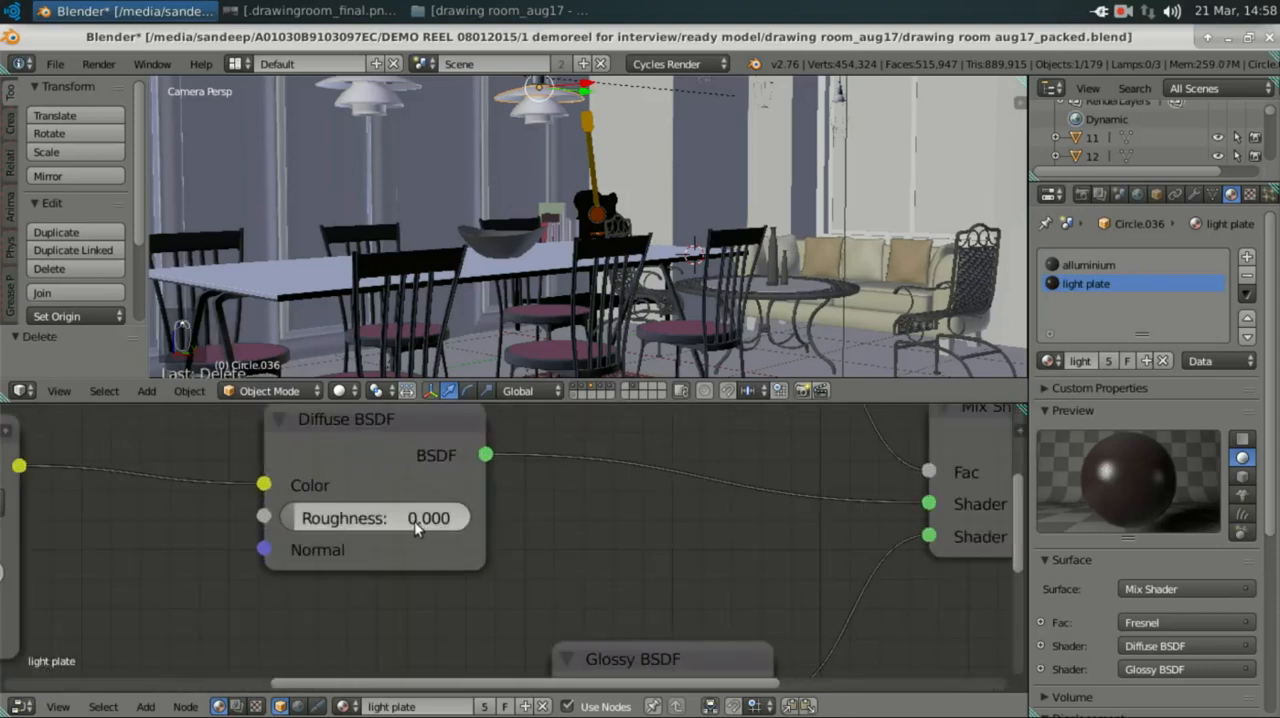
{"action": "scroll", "coordinate": [540, 562], "scroll_direction": "down", "scroll_amount": 1}
{"action": "scroll", "coordinate": [540, 562], "scroll_direction": "down", "scroll_amount": 1}
{"action": "middle_click_drag", "start_coordinate": [540, 562], "coordinate": [588, 494]}
{"action": "scroll", "coordinate": [573, 541], "scroll_direction": "up", "scroll_amount": 2}
{"action": "scroll", "coordinate": [573, 541], "scroll_direction": "up", "scroll_amount": 3}
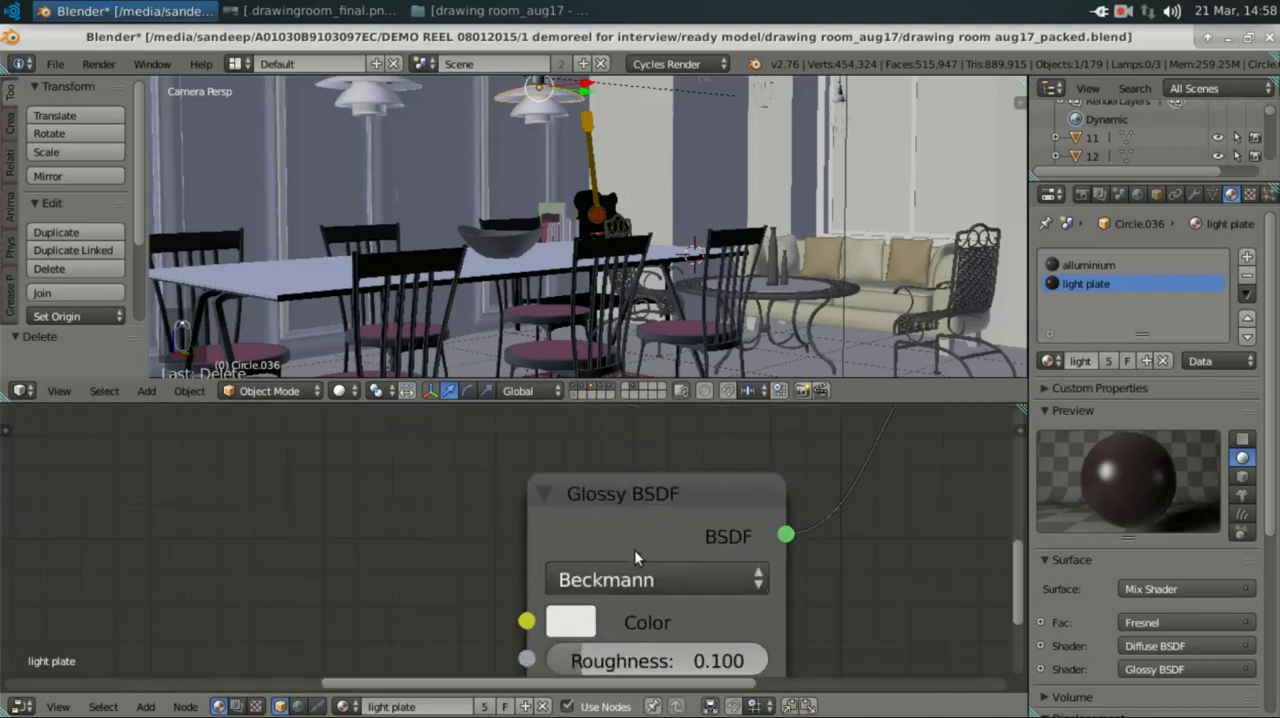
{"action": "middle_click_drag", "start_coordinate": [502, 509], "coordinate": [352, 464]}
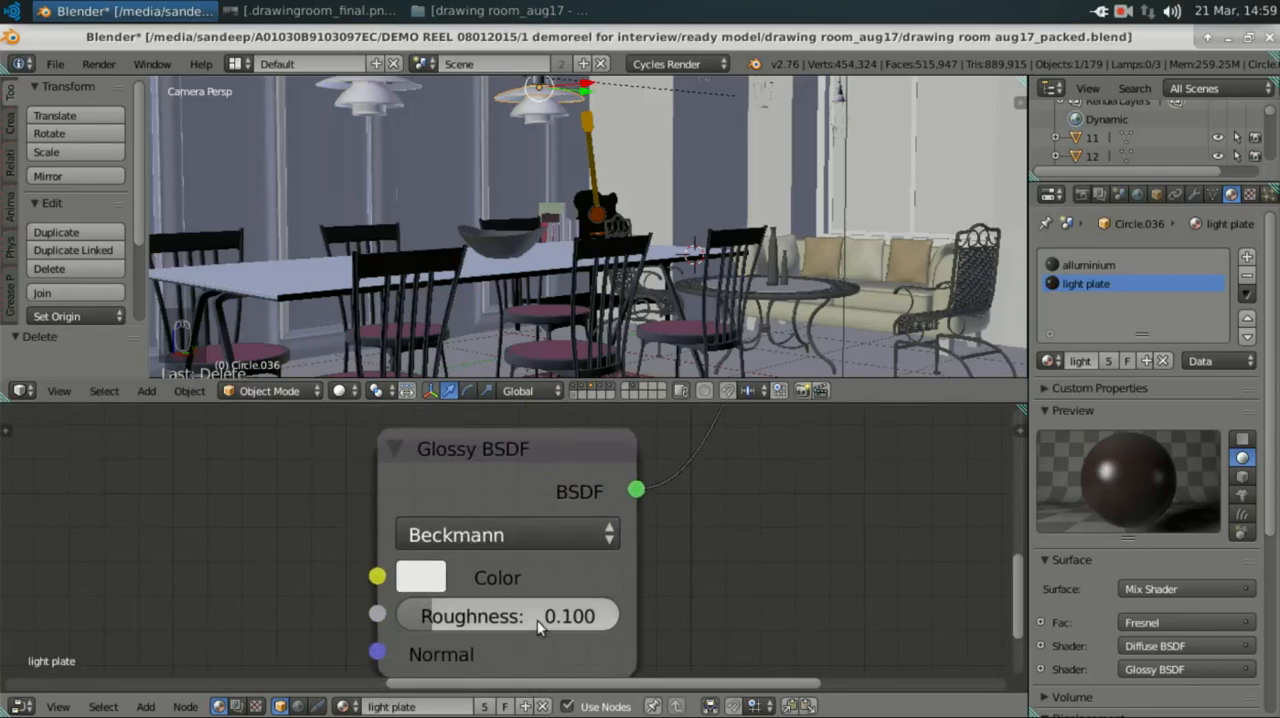
Step: Examine the Mix node that feeds the Diffuse BSDF colour in the light plate material, including its blend type and factor
{"action": "scroll", "coordinate": [537, 621], "scroll_direction": "down", "scroll_amount": 2}
{"action": "scroll", "coordinate": [537, 621], "scroll_direction": "down", "scroll_amount": 4}
{"action": "middle_click_drag", "start_coordinate": [448, 632], "coordinate": [746, 716]}
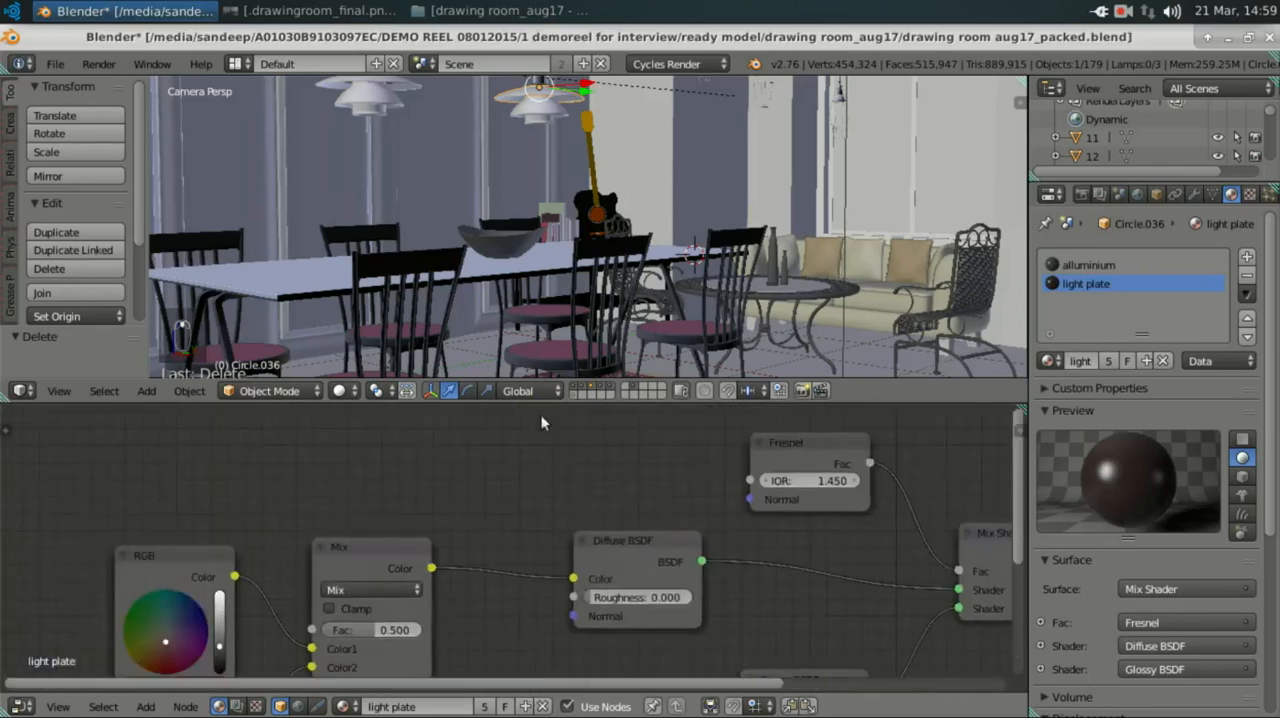
{"action": "middle_click_drag", "start_coordinate": [456, 568], "coordinate": [541, 468]}
{"action": "scroll", "coordinate": [483, 484], "scroll_direction": "up", "scroll_amount": 4}
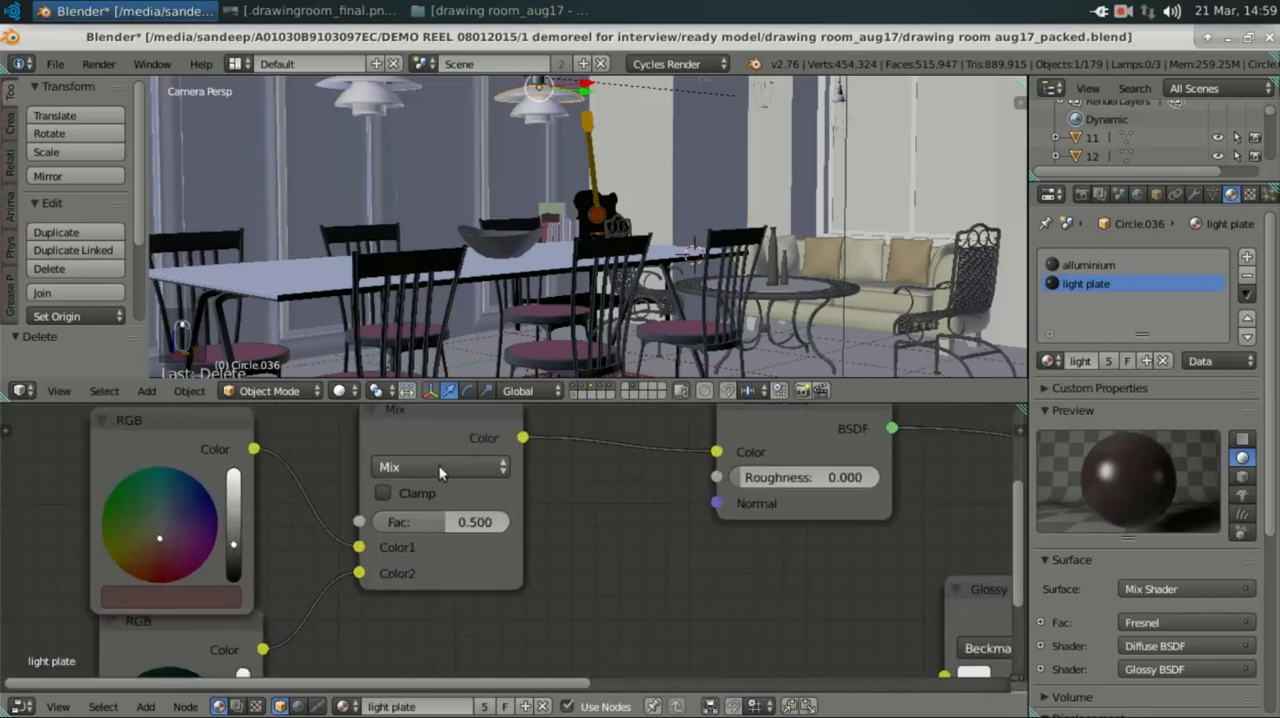
{"action": "middle_click_drag", "start_coordinate": [435, 502], "coordinate": [431, 540]}
{"action": "scroll", "coordinate": [441, 522], "scroll_direction": "down", "scroll_amount": 1}
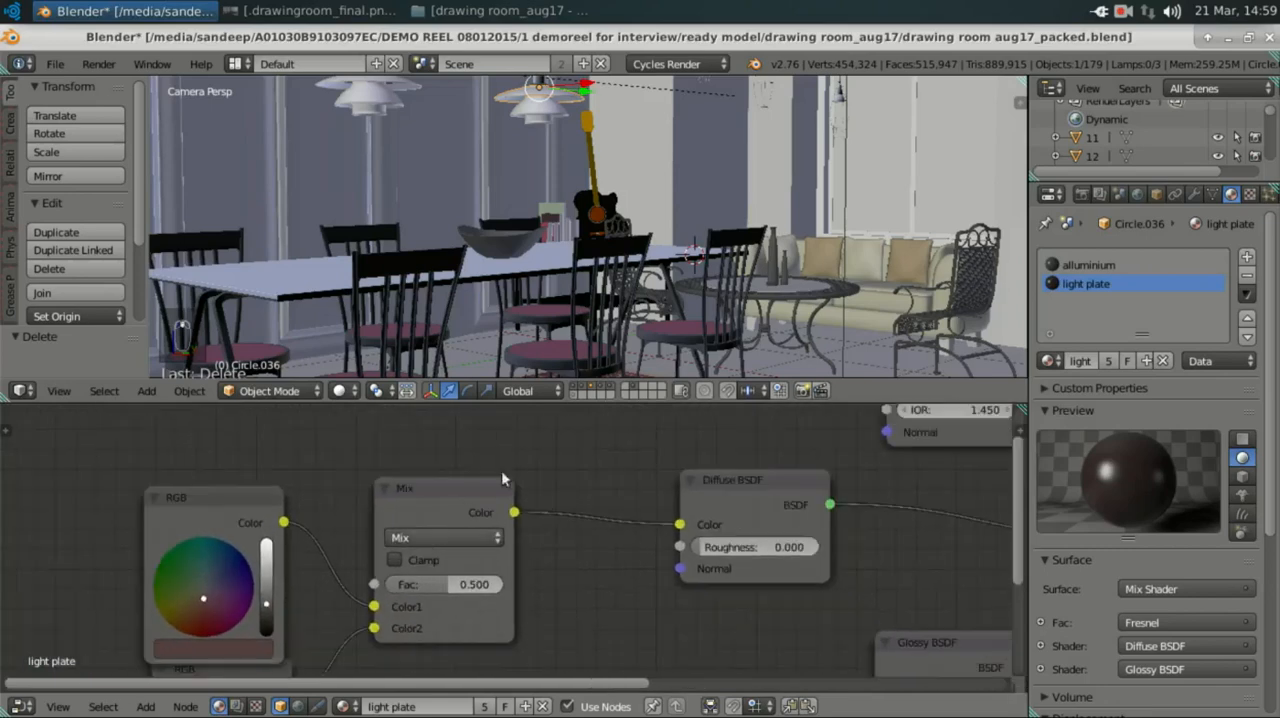
{"action": "middle_click_drag", "start_coordinate": [501, 470], "coordinate": [572, 432]}
{"action": "middle_click_drag", "start_coordinate": [444, 509], "coordinate": [538, 573]}
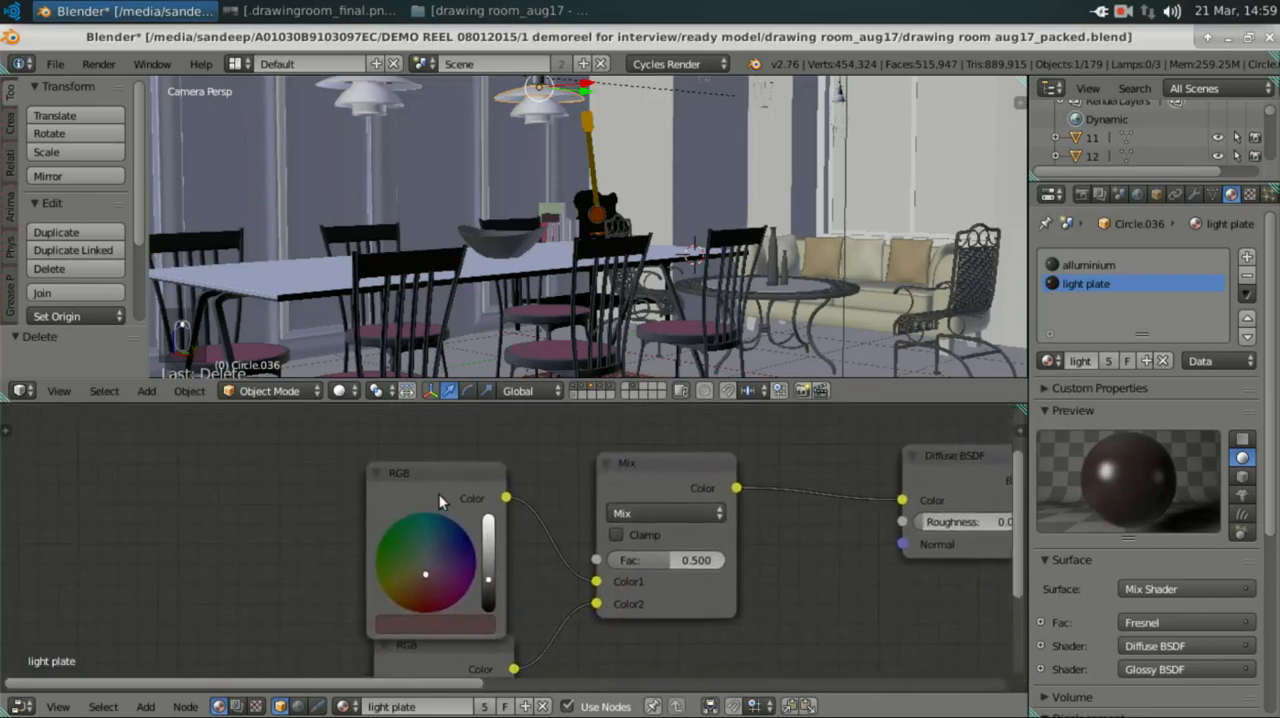
Step: Examine the colours of the two RGB nodes connected to the Mix node's Color1 and Color2 inputs
{"action": "scroll", "coordinate": [413, 483], "scroll_direction": "up", "scroll_amount": 5}
{"action": "scroll", "coordinate": [413, 483], "scroll_direction": "up", "scroll_amount": 1}
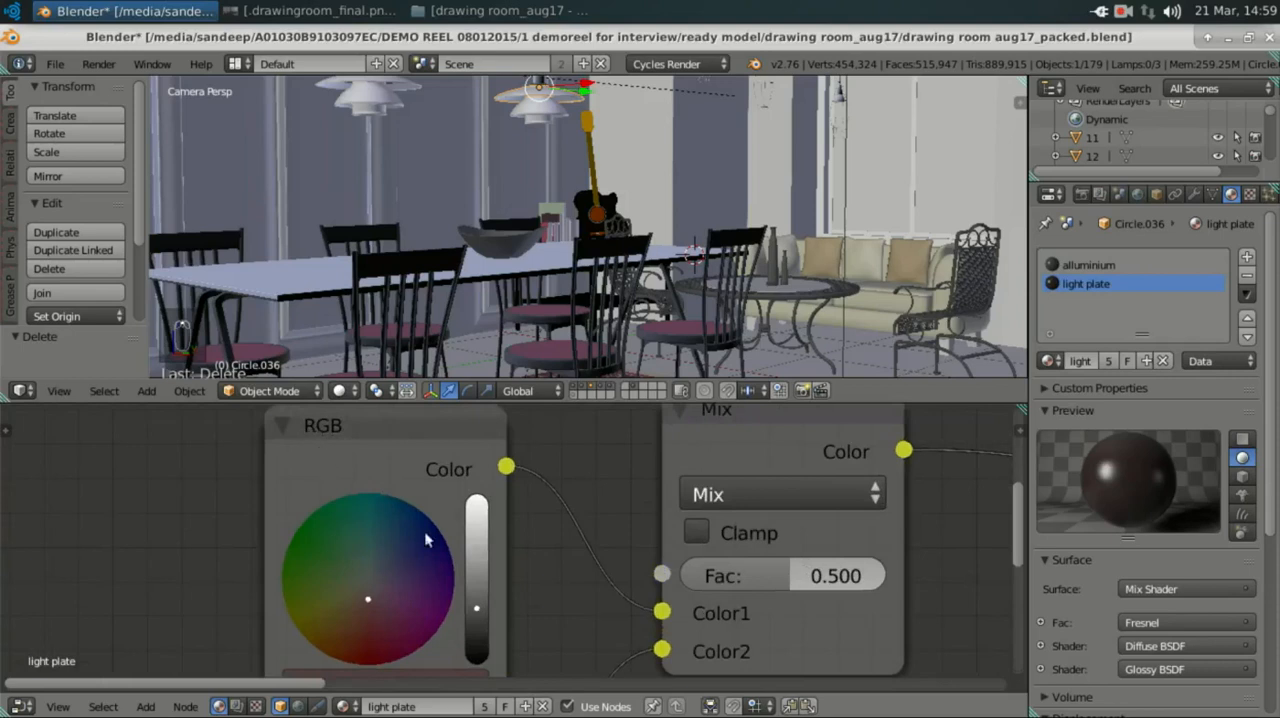
{"action": "middle_click_drag", "start_coordinate": [424, 531], "coordinate": [472, 462]}
{"action": "left_click", "coordinate": [447, 596]}
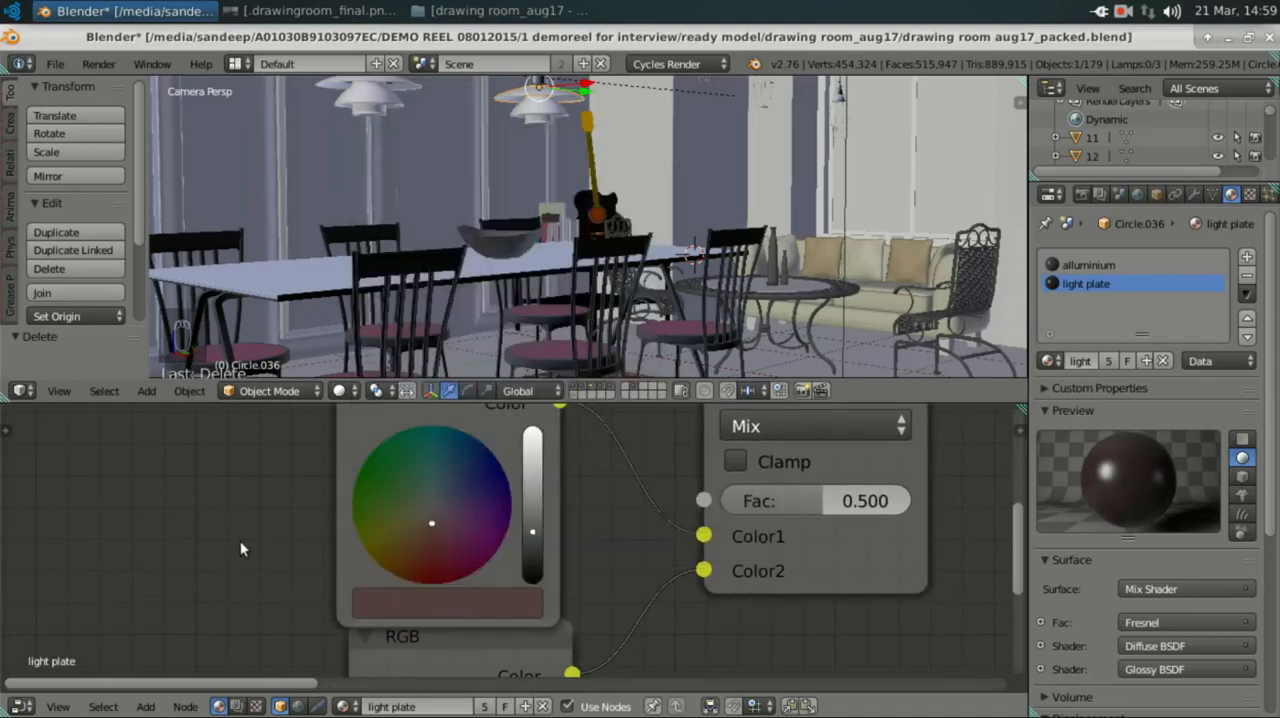
{"action": "scroll", "coordinate": [468, 622], "scroll_direction": "down", "scroll_amount": 2}
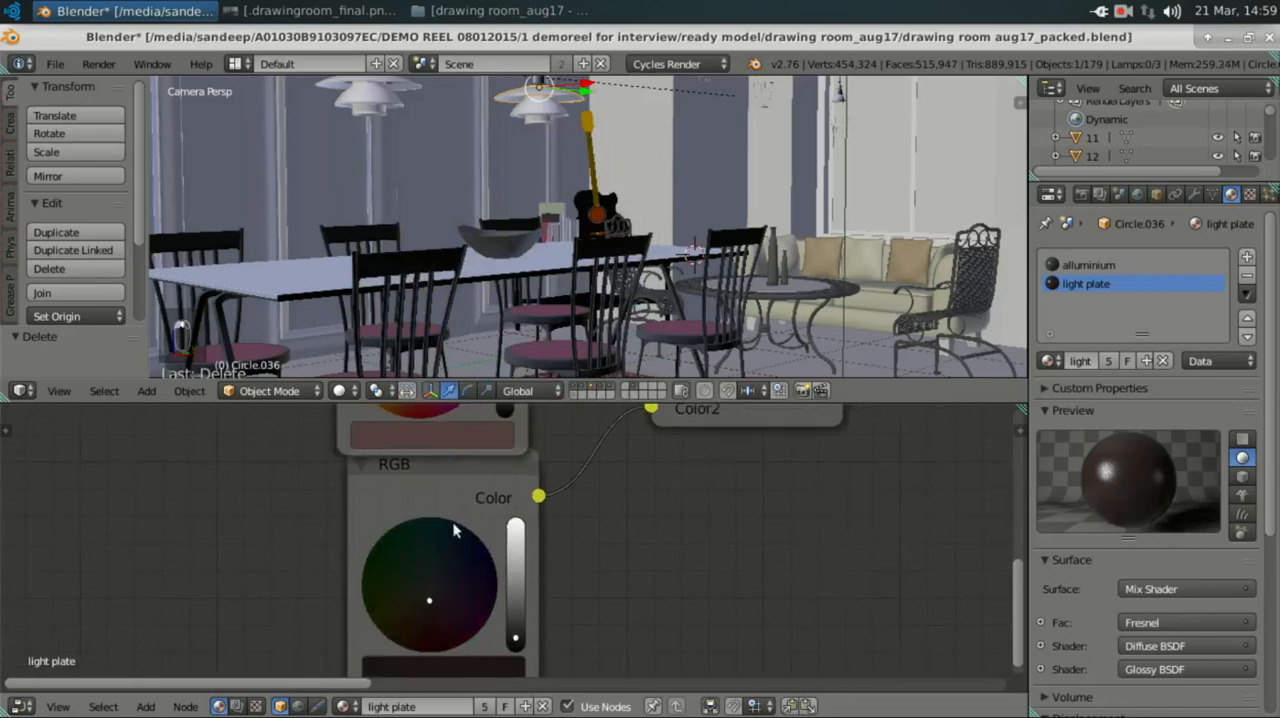
{"action": "middle_click_drag", "start_coordinate": [464, 442], "coordinate": [472, 375]}
{"action": "left_click", "coordinate": [467, 603]}
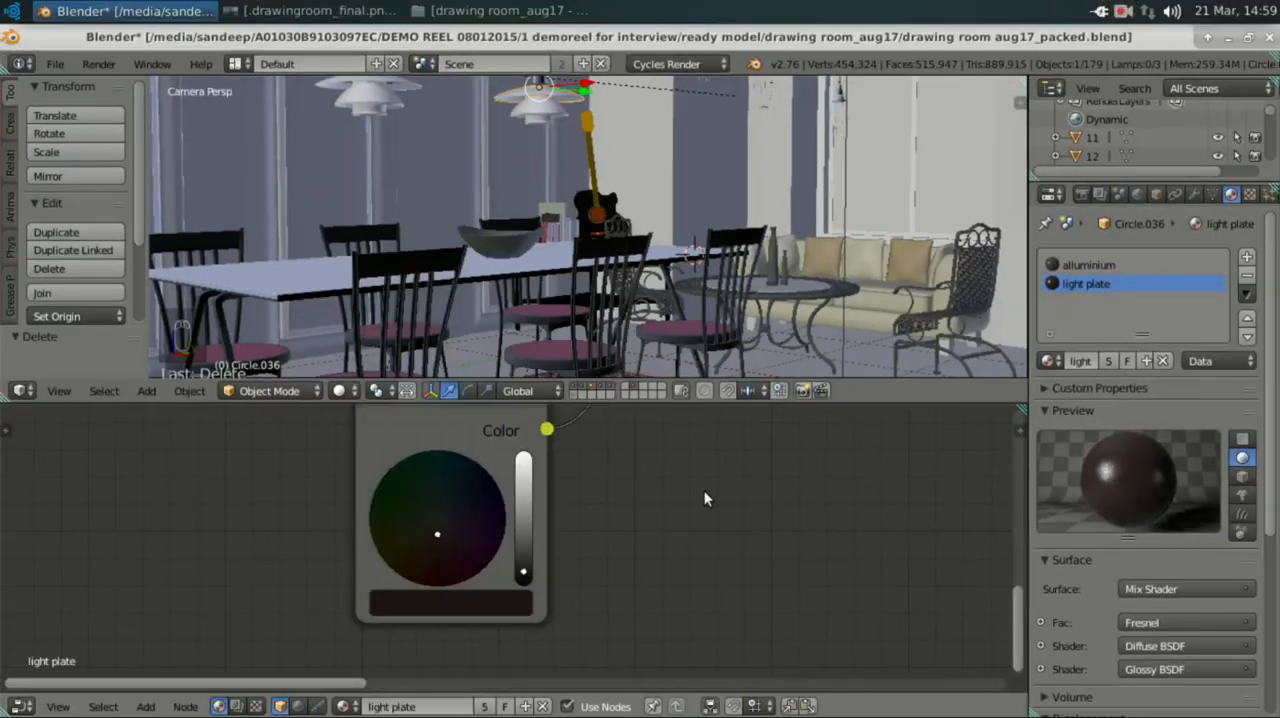
{"action": "scroll", "coordinate": [706, 496], "scroll_direction": "down", "scroll_amount": 6}
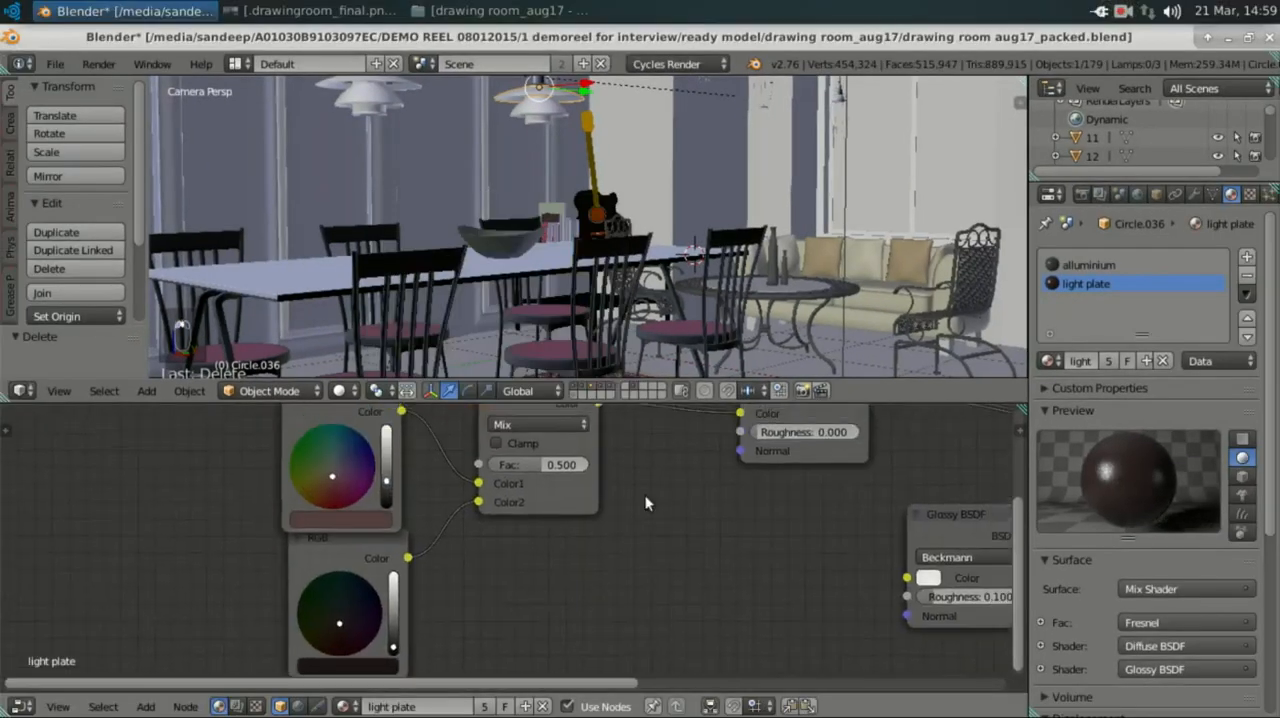
{"action": "middle_click_drag", "start_coordinate": [663, 580], "coordinate": [667, 604]}
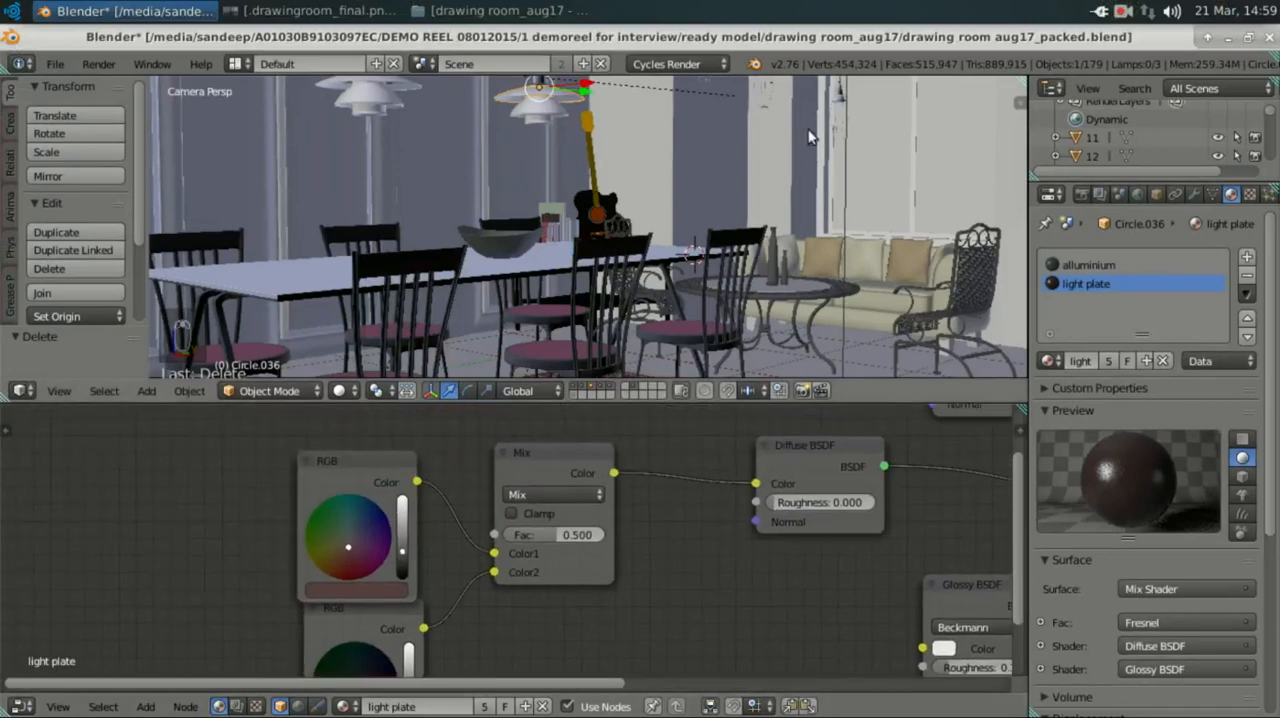
Step: Select the hanging lamp part in front of the window and bring its alluminium material nodes into view
{"action": "scroll", "coordinate": [766, 122], "scroll_direction": "down", "scroll_amount": 1}
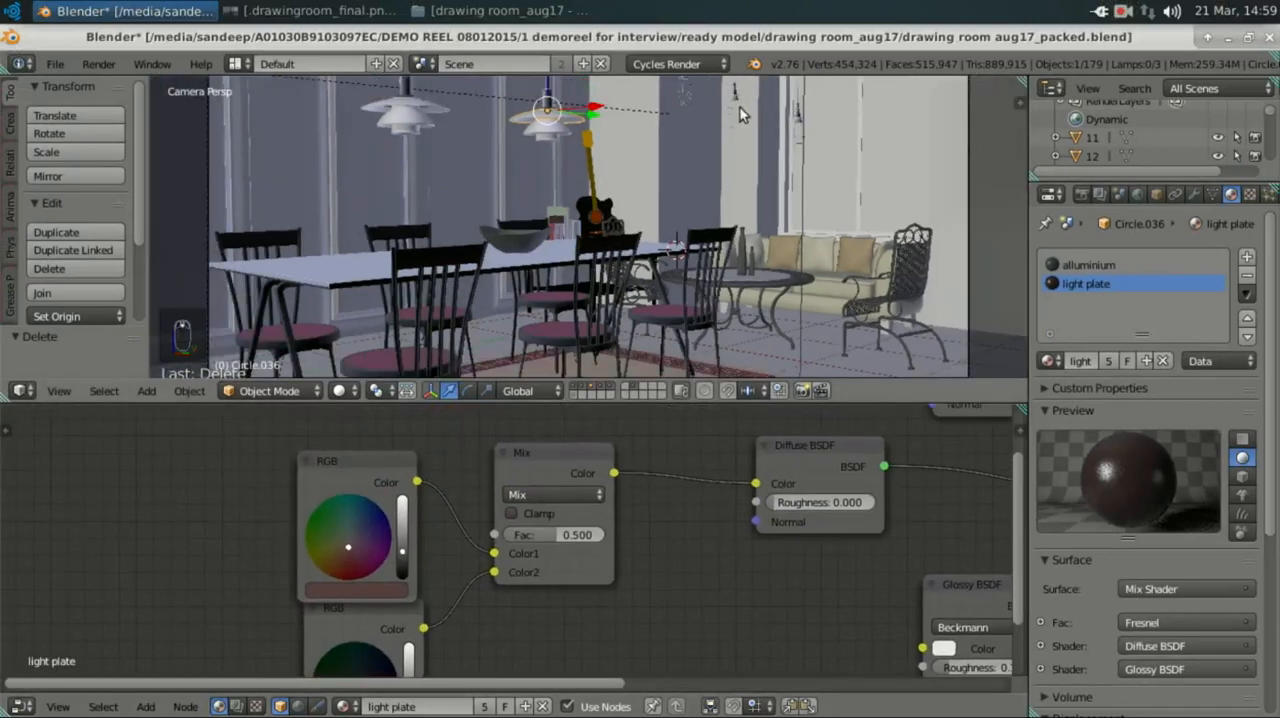
{"action": "right_click", "coordinate": [733, 112]}
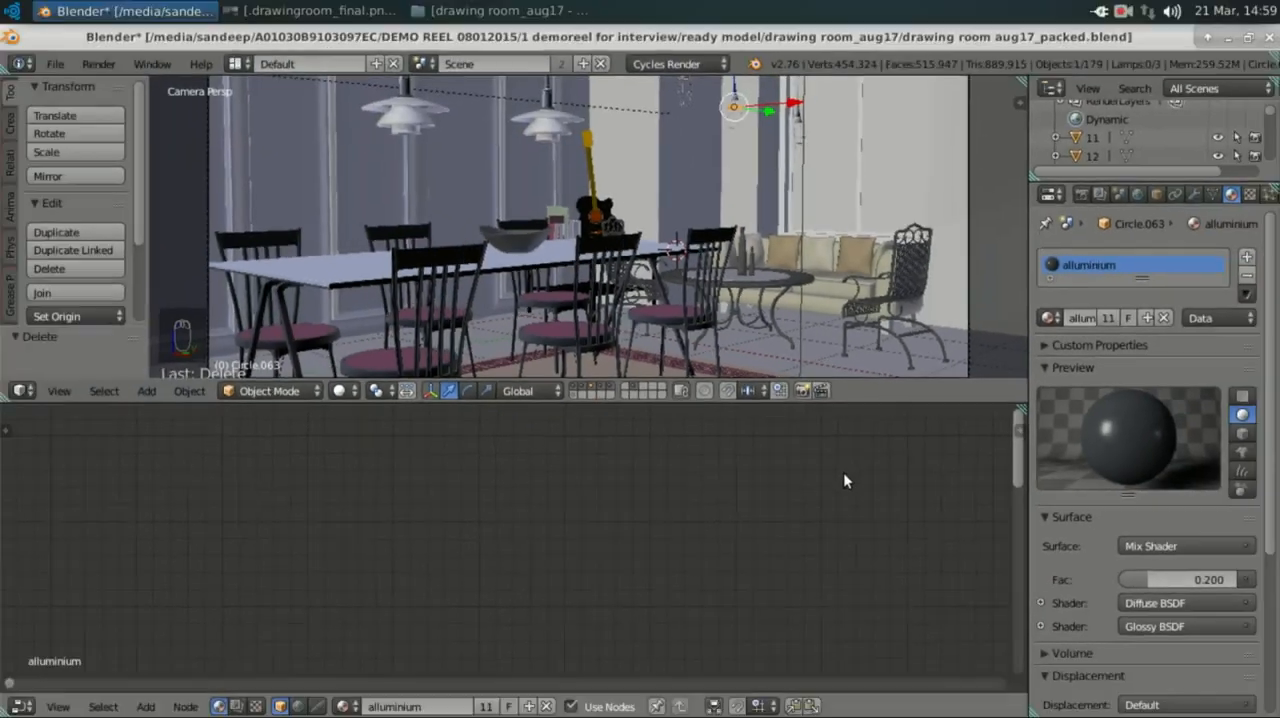
{"action": "scroll", "coordinate": [843, 472], "scroll_direction": "down", "scroll_amount": 1}
{"action": "middle_click_drag", "start_coordinate": [788, 484], "coordinate": [728, 523]}
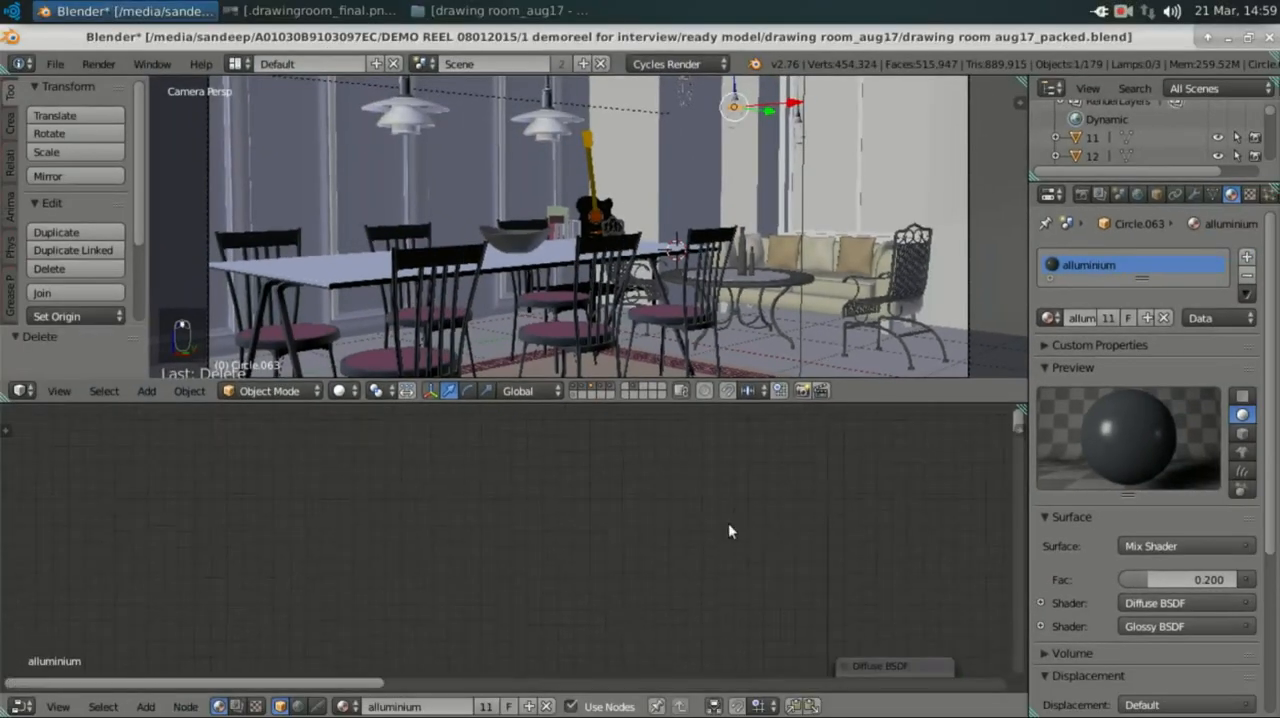
{"action": "middle_click_drag", "start_coordinate": [564, 432], "coordinate": [508, 417]}
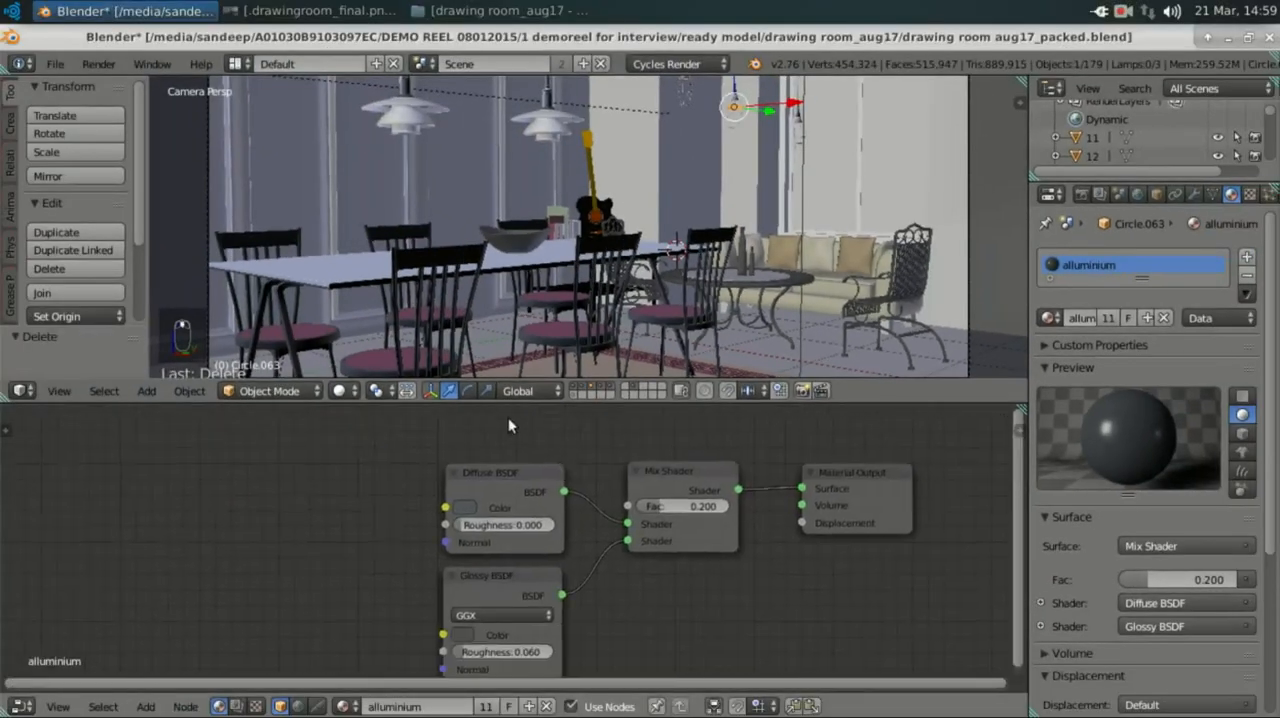
Step: Examine the Material Output and Mix Shader nodes of the alluminium material, including the mix factor
{"action": "middle_click_drag", "start_coordinate": [582, 511], "coordinate": [297, 504]}
{"action": "scroll", "coordinate": [530, 478], "scroll_direction": "up", "scroll_amount": 4}
{"action": "scroll", "coordinate": [670, 530], "scroll_direction": "up", "scroll_amount": 3}
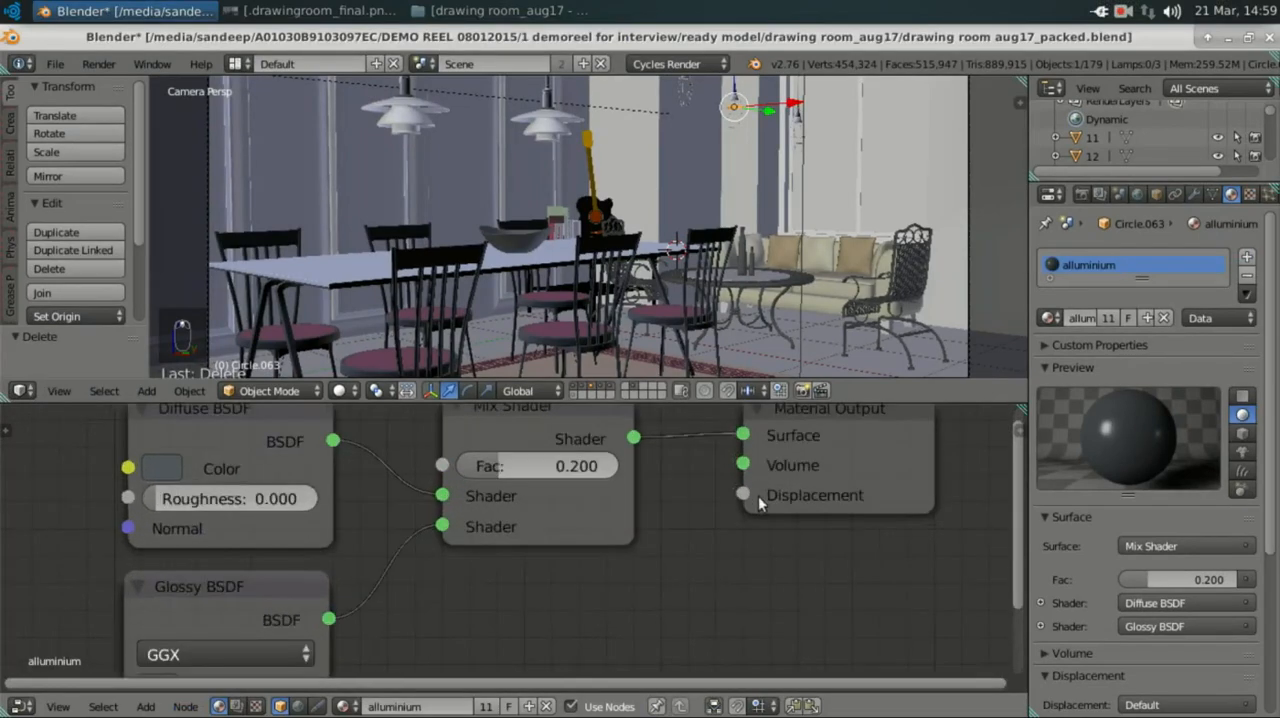
{"action": "middle_click_drag", "start_coordinate": [758, 496], "coordinate": [762, 583]}
{"action": "middle_click_drag", "start_coordinate": [616, 514], "coordinate": [702, 488]}
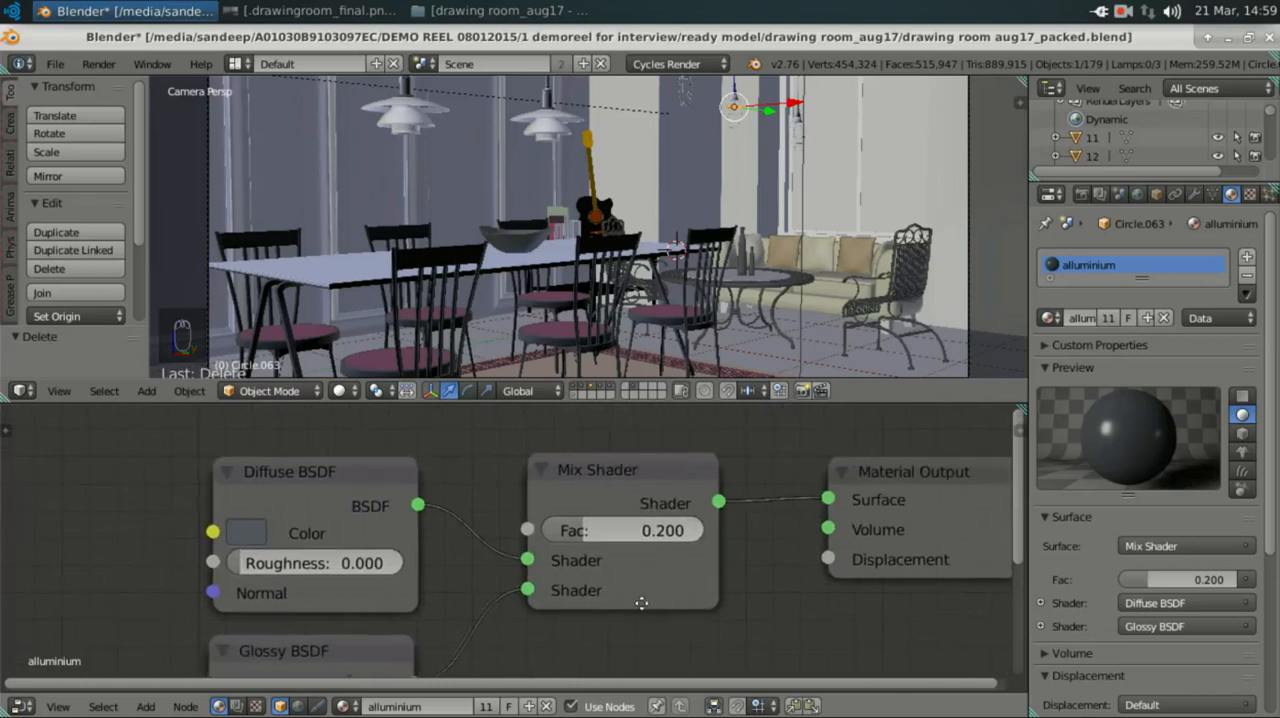
{"action": "middle_click_drag", "start_coordinate": [641, 603], "coordinate": [613, 541]}
{"action": "scroll", "coordinate": [588, 573], "scroll_direction": "down", "scroll_amount": 2}
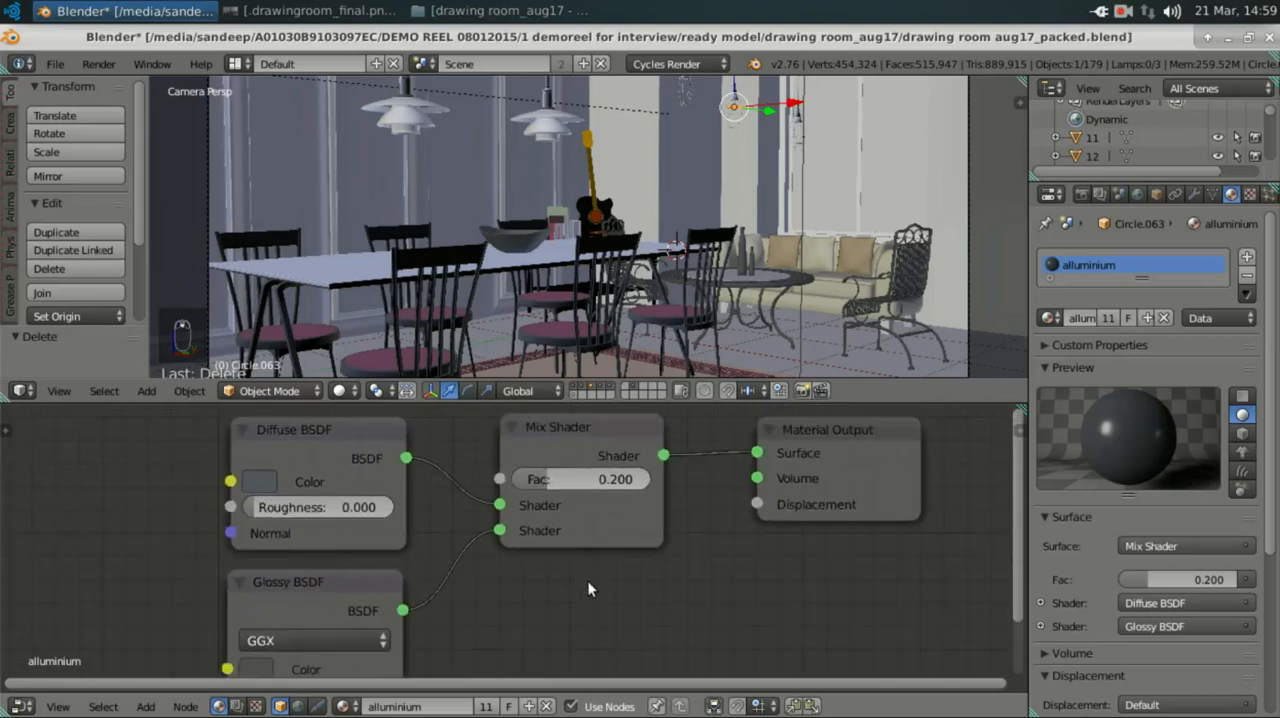
Step: Add an extra Mix Shader node below the existing one by searching for "mix", and delete it again
{"action": "key", "text": "shift+a"}
{"action": "key", "text": "Up"}
{"action": "key", "text": "Up"}
{"action": "key", "text": "Up"}
{"action": "key", "text": "Return"}
{"action": "type", "text": "Fresnel"}
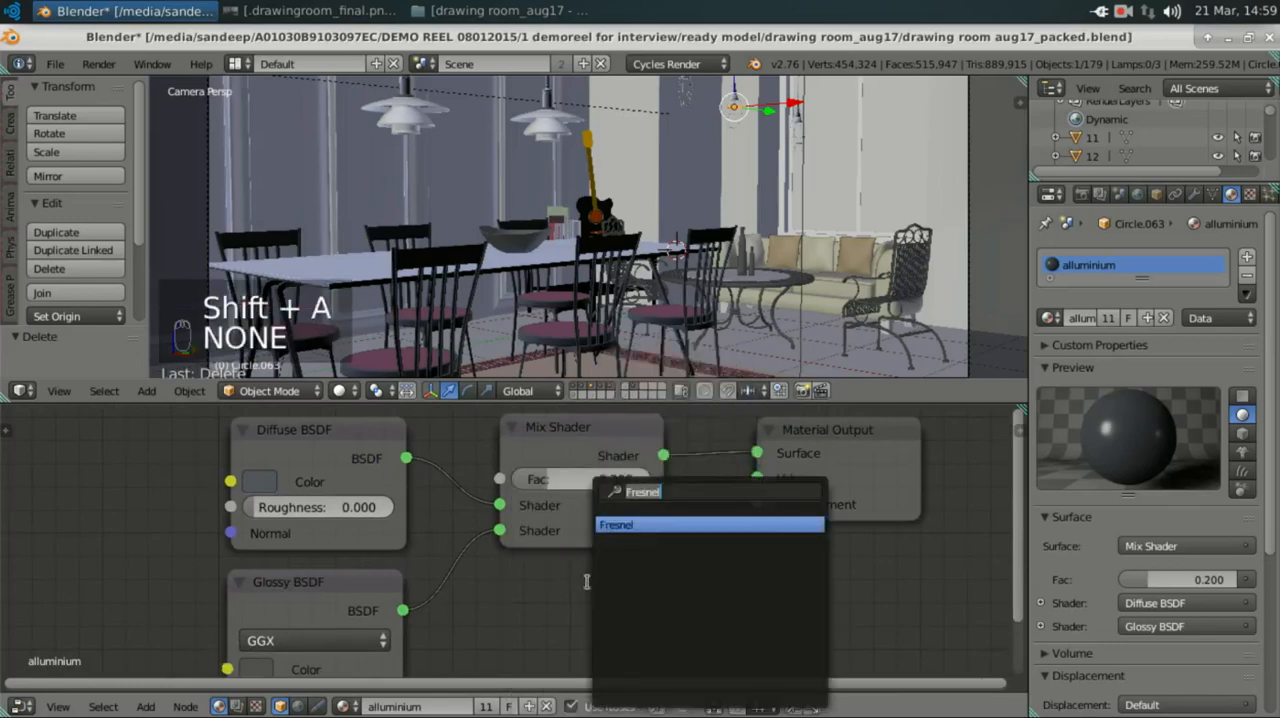
{"action": "type", "text": "mix"}
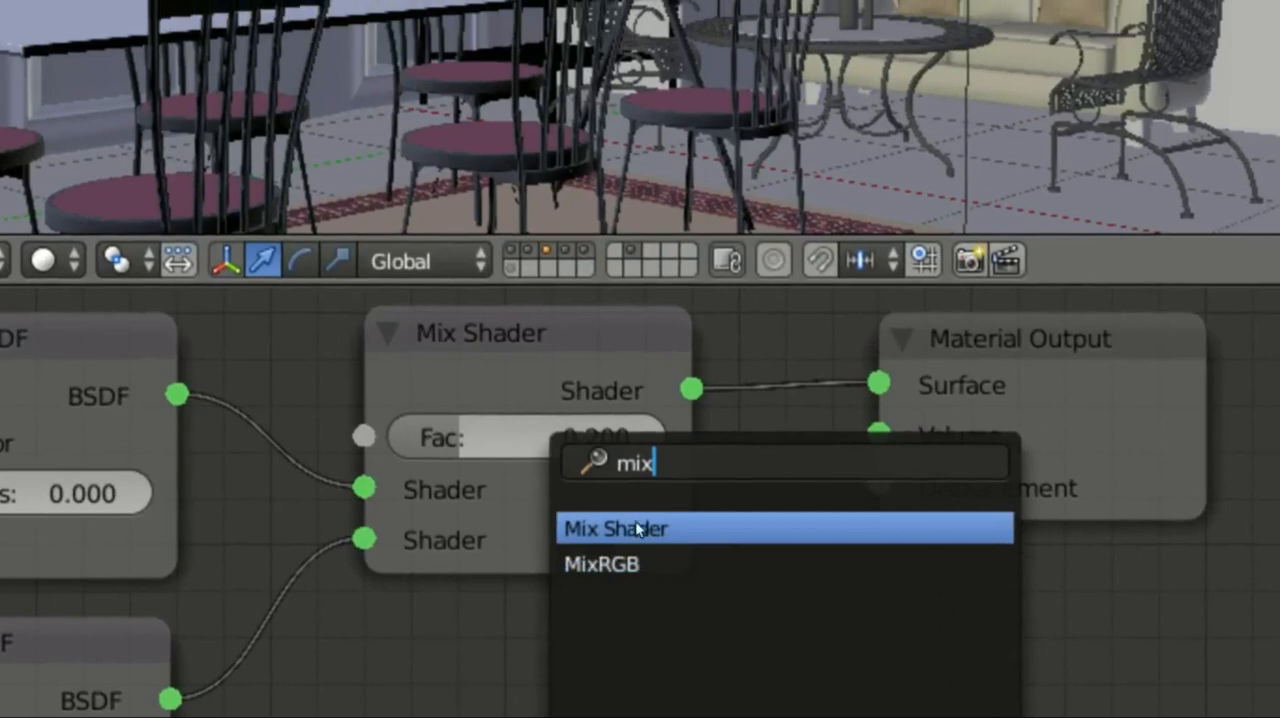
{"action": "left_click", "coordinate": [636, 525]}
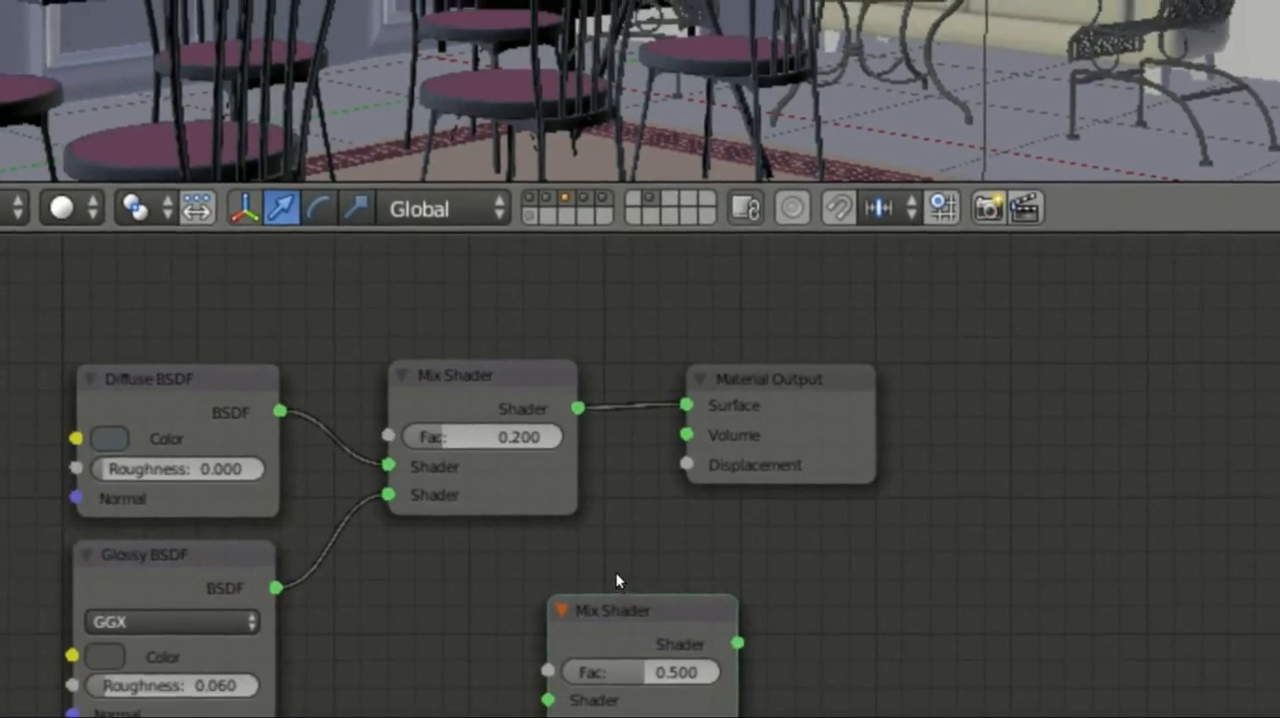
{"action": "key", "text": "x"}
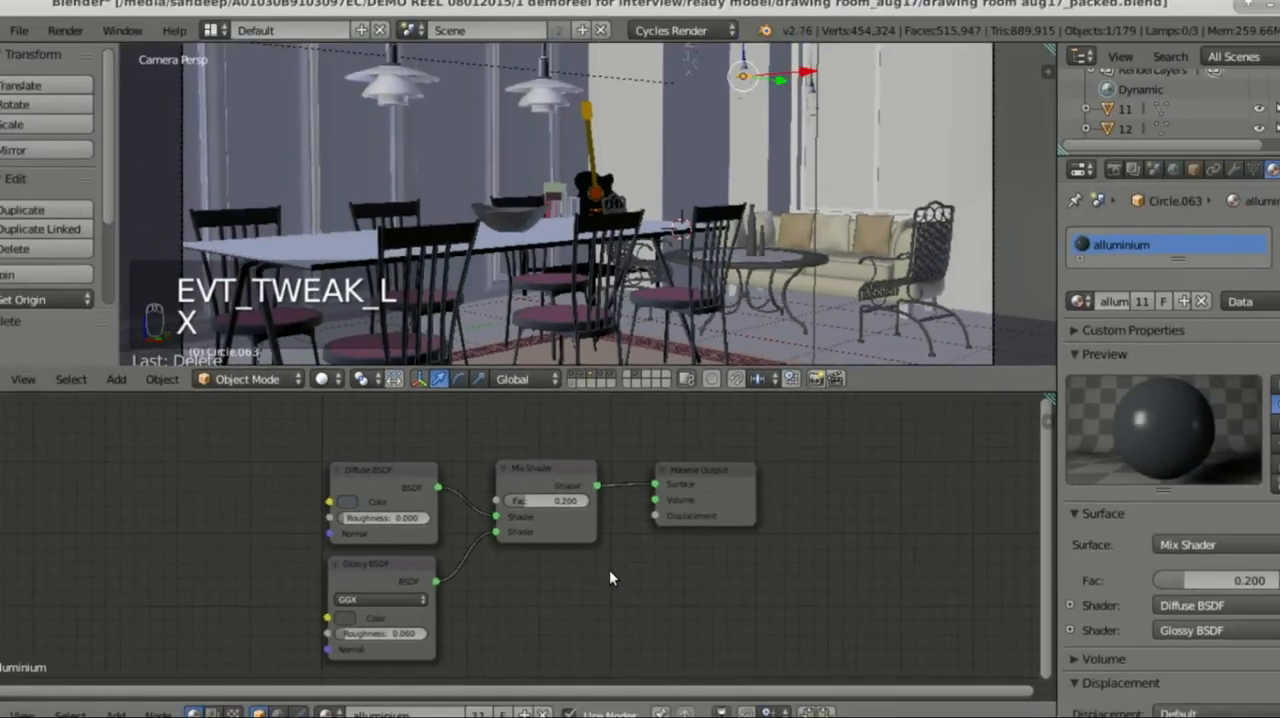
Step: Examine the Diffuse BSDF of the alluminium material, opening its colour to read the hex value
{"action": "middle_click_drag", "start_coordinate": [463, 568], "coordinate": [622, 574]}
{"action": "scroll", "coordinate": [549, 520], "scroll_direction": "up", "scroll_amount": 4}
{"action": "scroll", "coordinate": [545, 528], "scroll_direction": "up", "scroll_amount": 2}
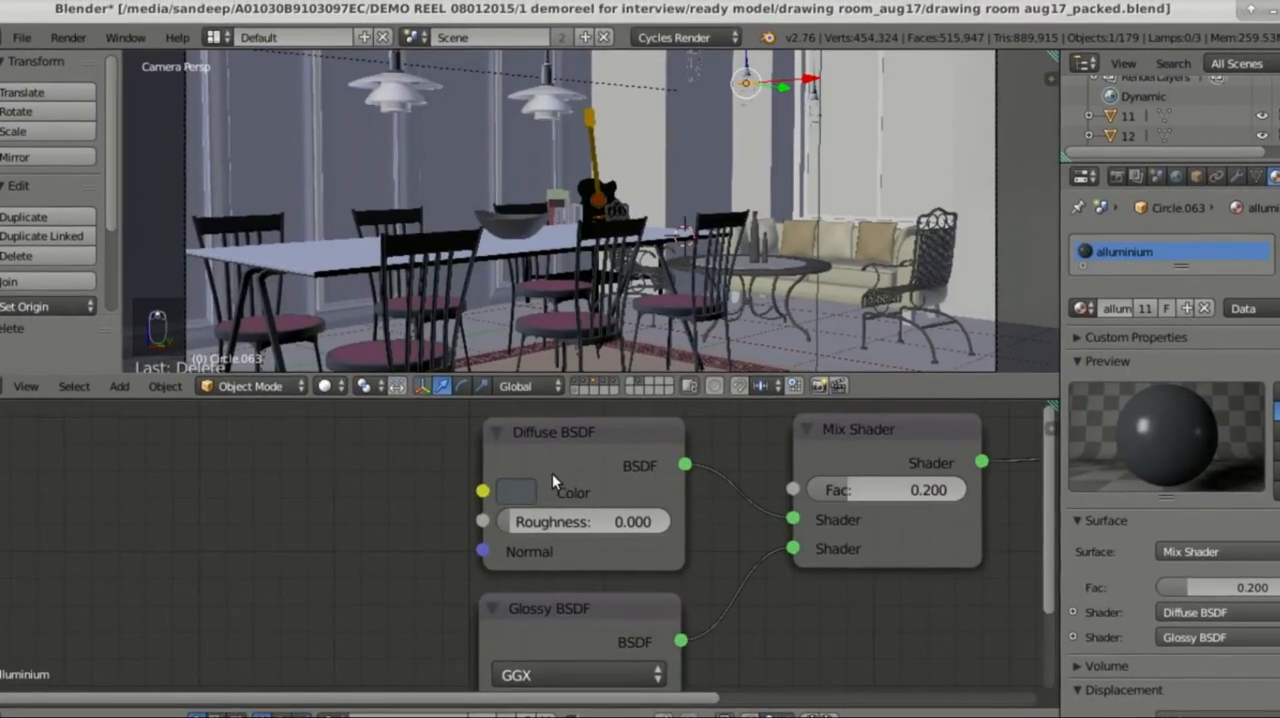
{"action": "left_click", "coordinate": [520, 489]}
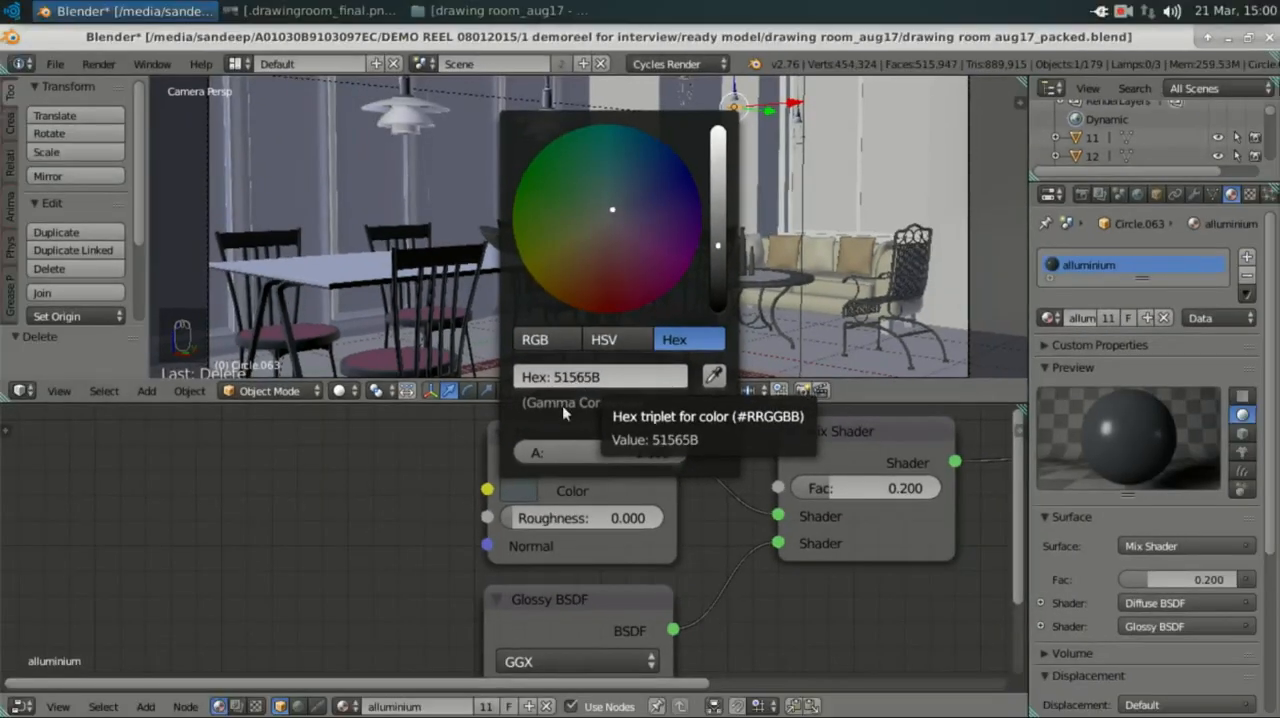
Step: Examine the Glossy BSDF of the alluminium material, including its distribution options, roughness and colour hex value
{"action": "middle_click_drag", "start_coordinate": [589, 569], "coordinate": [566, 455]}
{"action": "left_click", "coordinate": [535, 488]}
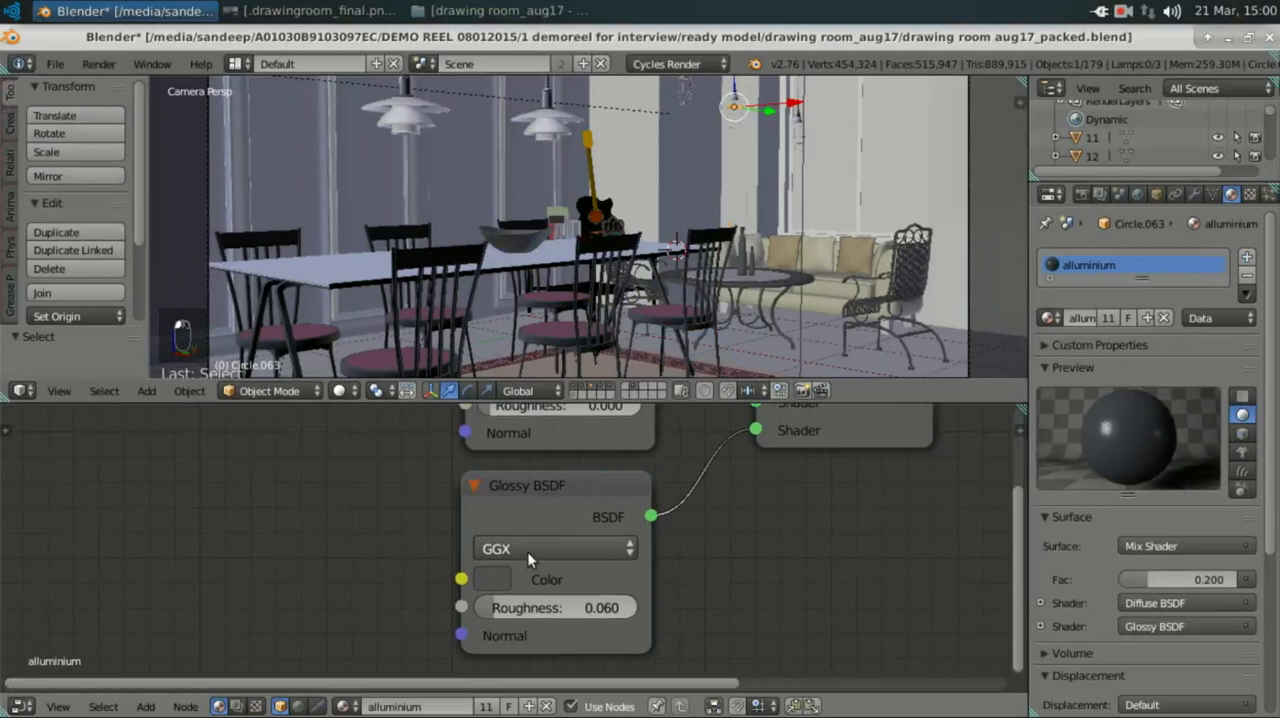
{"action": "left_click", "coordinate": [527, 549]}
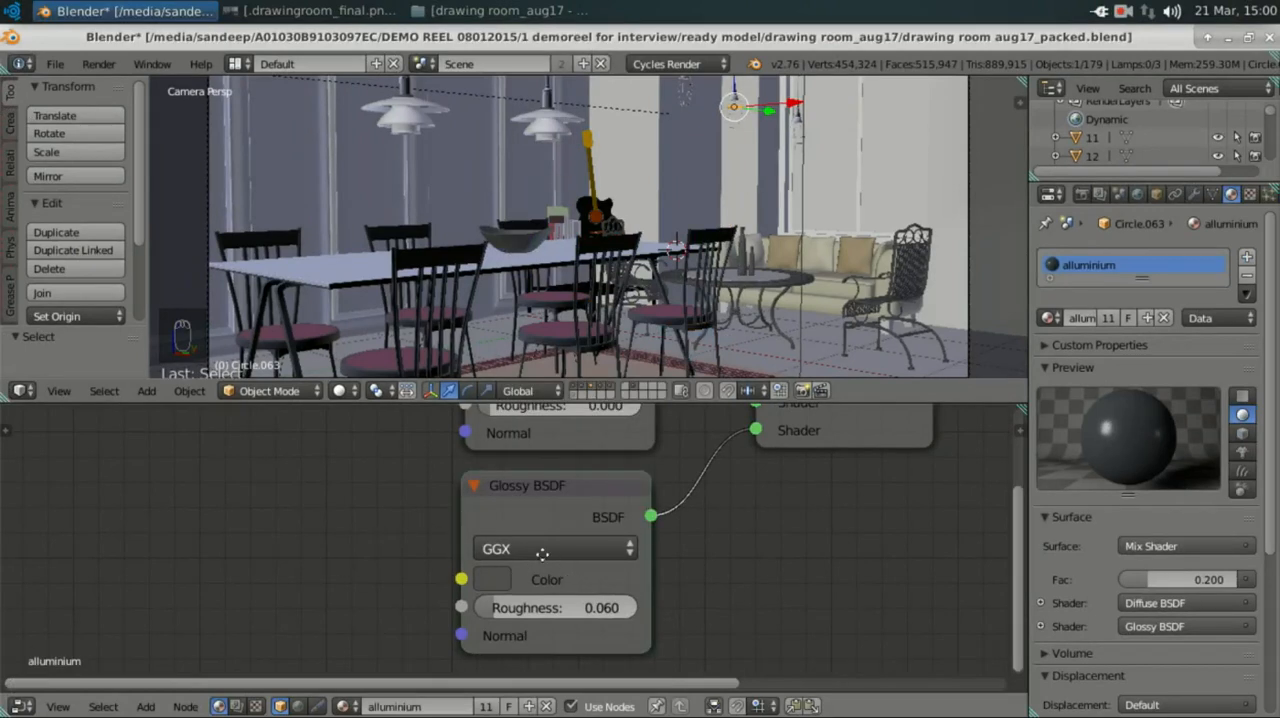
{"action": "middle_click_drag", "start_coordinate": [547, 555], "coordinate": [510, 533]}
{"action": "left_click", "coordinate": [454, 555]}
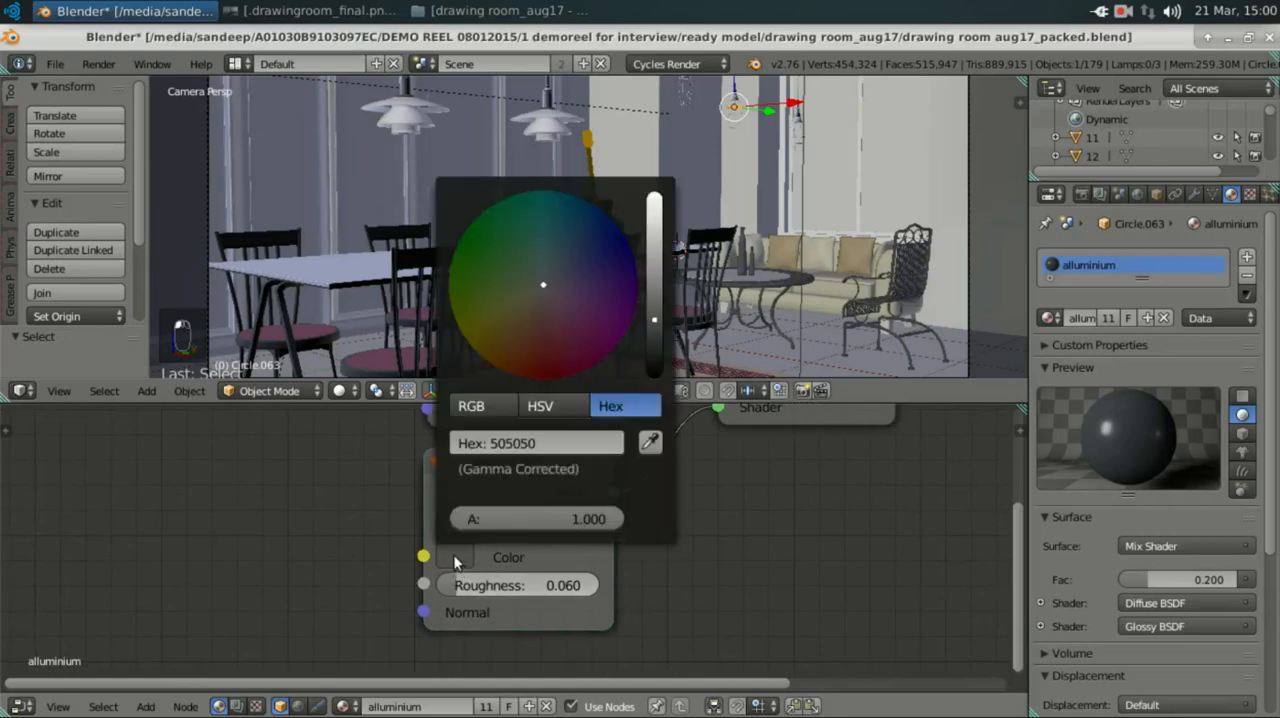
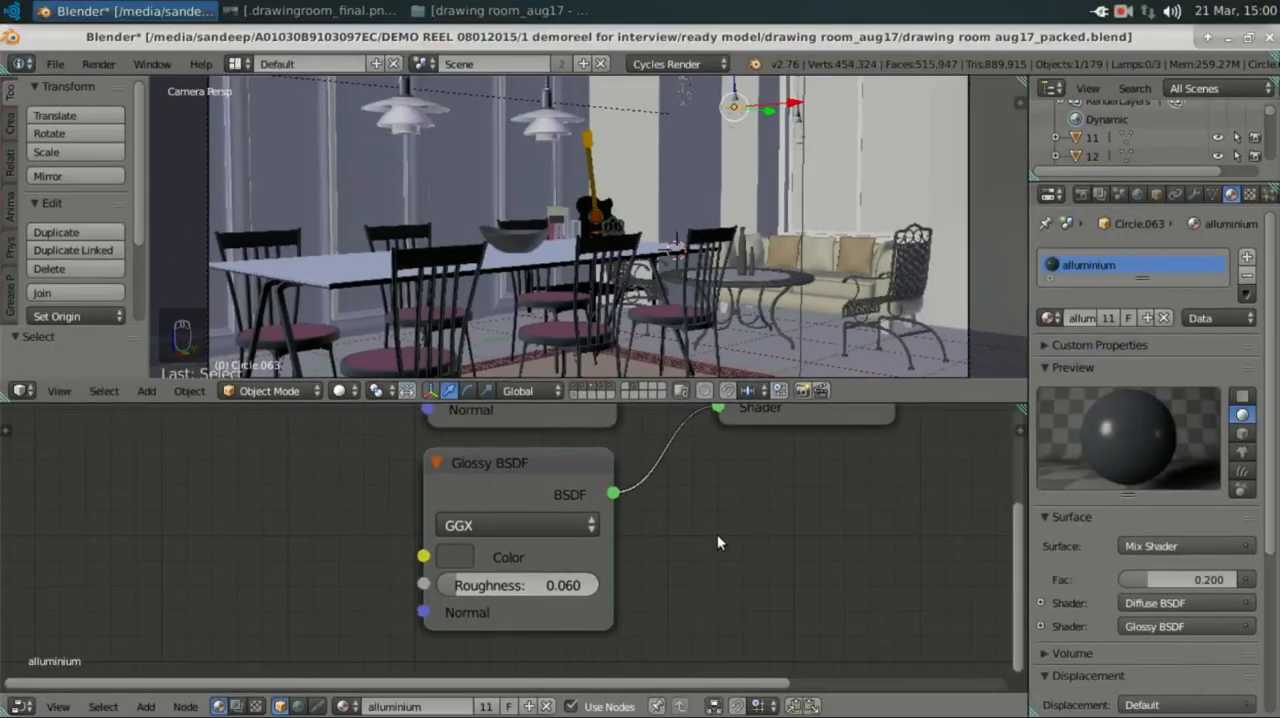
Step: Select the window pane behind the sofa and examine the Material Output and final Mix Shader nodes of its glass window material
{"action": "middle_click_drag", "start_coordinate": [656, 568], "coordinate": [497, 675]}
{"action": "middle_click_drag", "start_coordinate": [611, 614], "coordinate": [592, 654]}
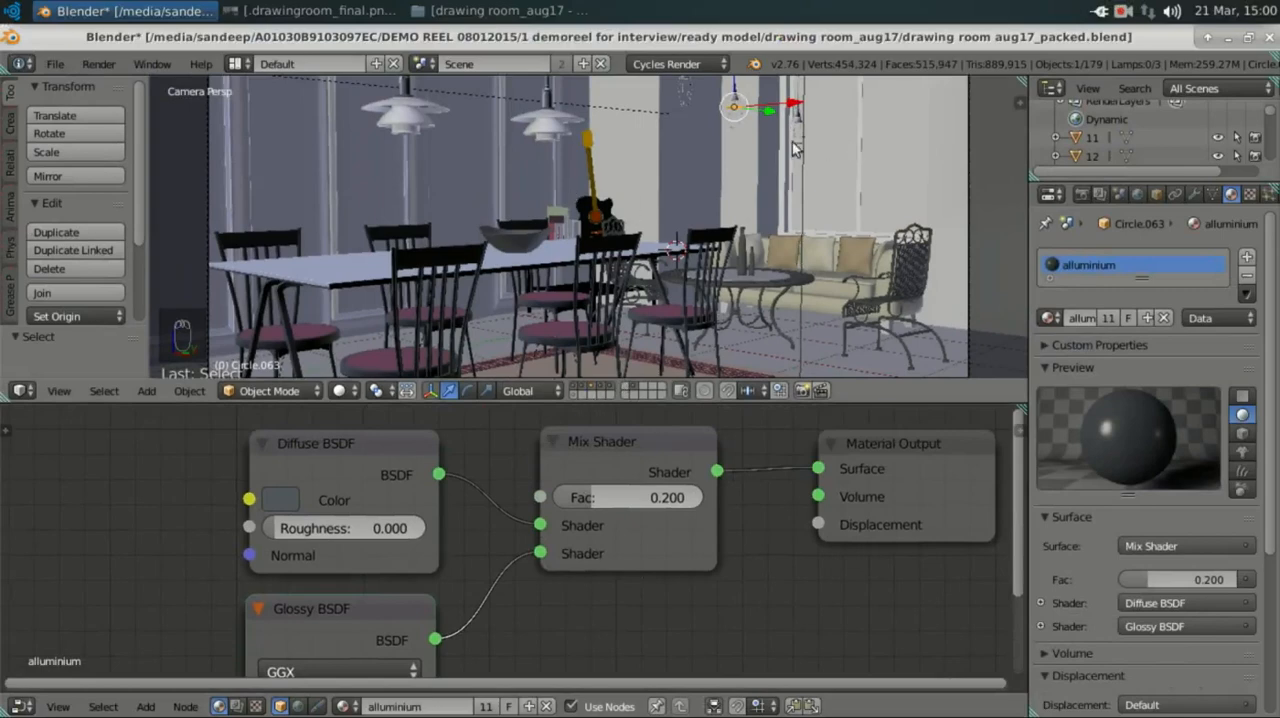
{"action": "right_click", "coordinate": [833, 139]}
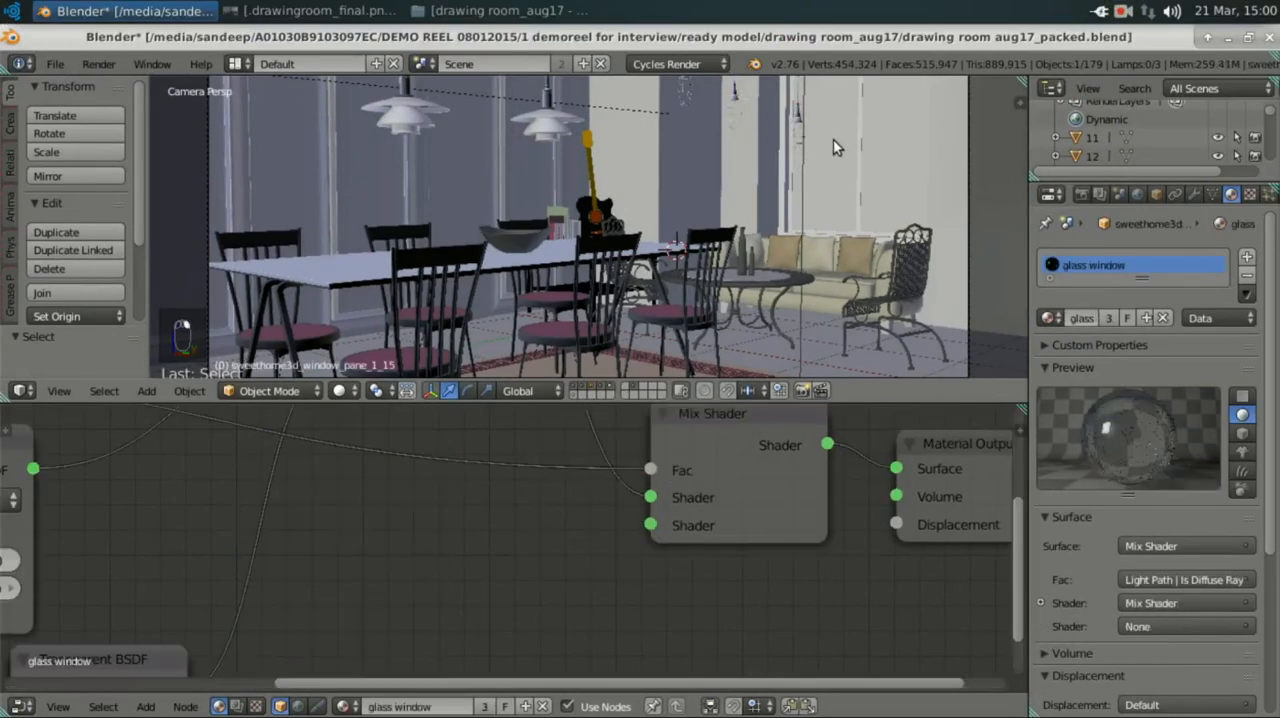
{"action": "scroll", "coordinate": [590, 543], "scroll_direction": "down", "scroll_amount": 4}
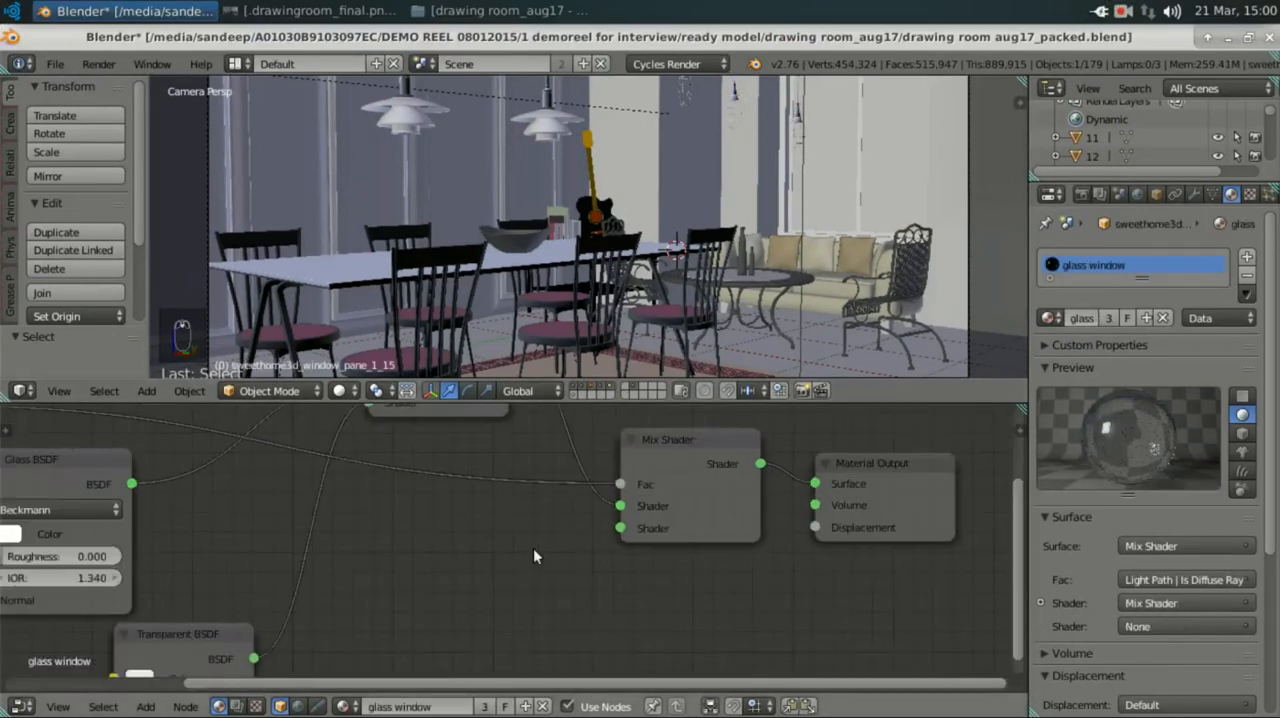
{"action": "middle_click_drag", "start_coordinate": [765, 577], "coordinate": [668, 560]}
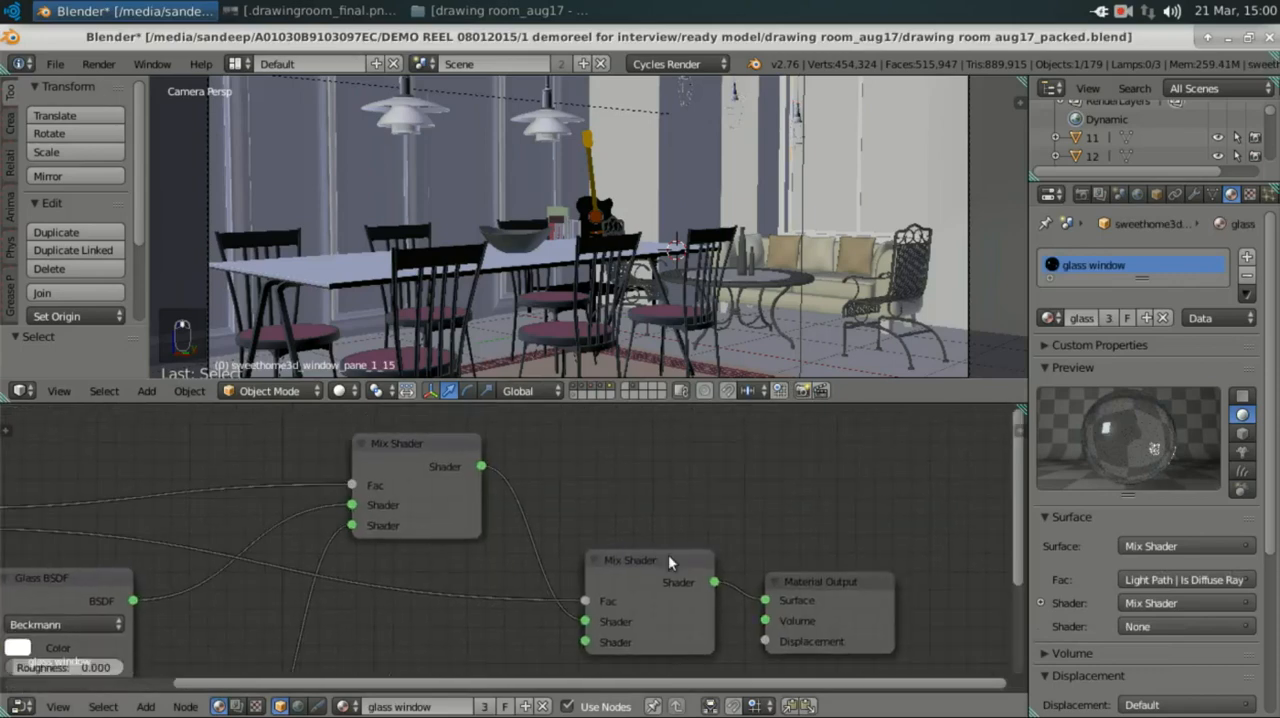
{"action": "middle_click_drag", "start_coordinate": [587, 499], "coordinate": [634, 497]}
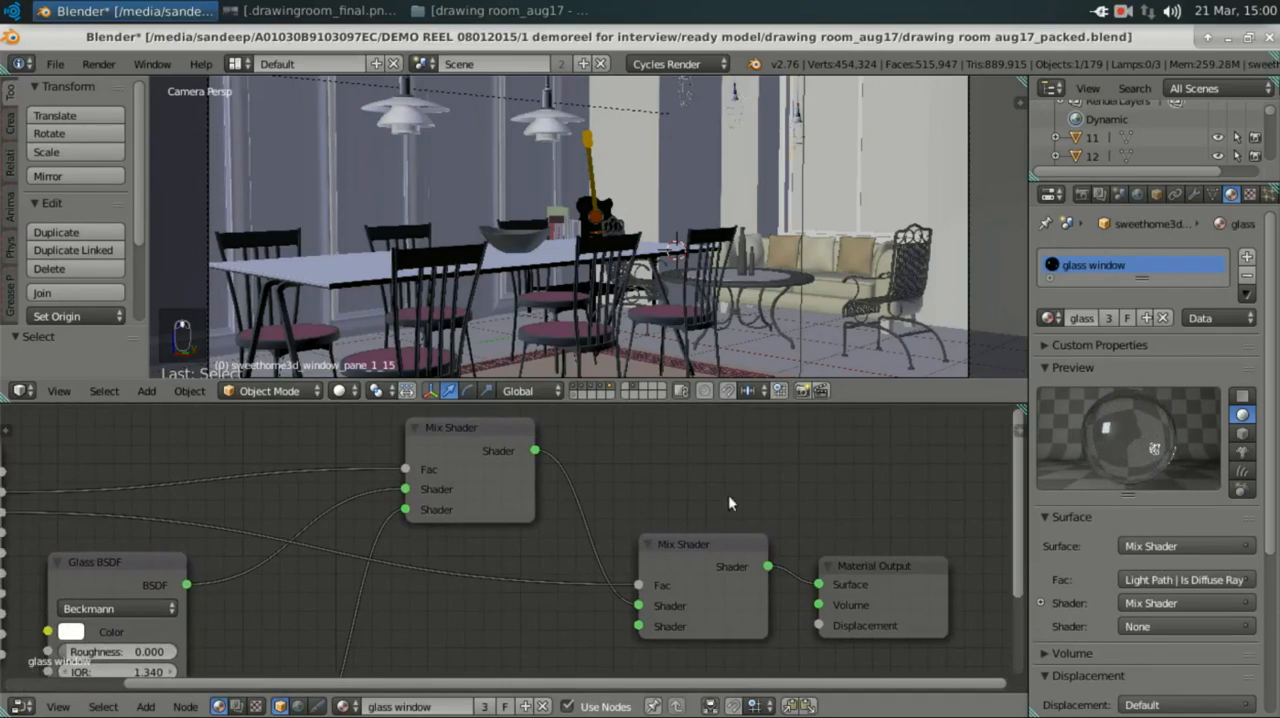
{"action": "middle_click_drag", "start_coordinate": [728, 494], "coordinate": [694, 486]}
{"action": "middle_click_drag", "start_coordinate": [713, 569], "coordinate": [608, 527]}
{"action": "scroll", "coordinate": [530, 494], "scroll_direction": "up", "scroll_amount": 5}
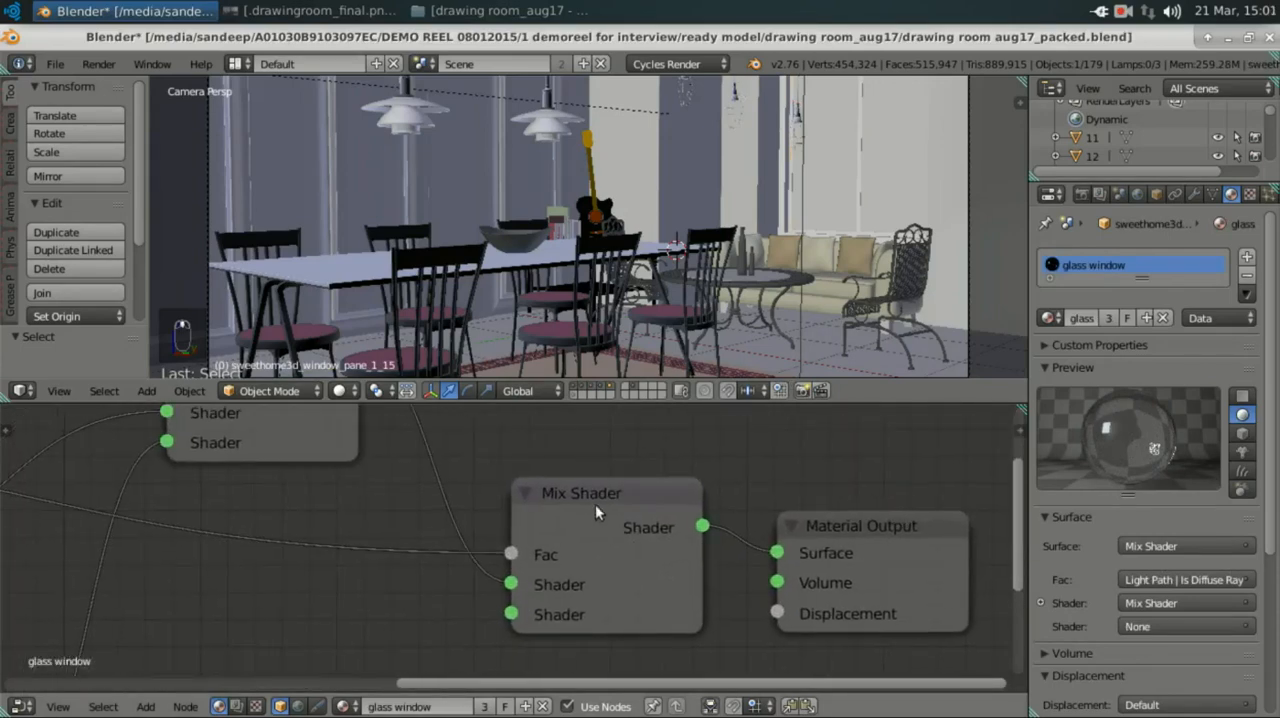
{"action": "left_click", "coordinate": [595, 493]}
{"action": "scroll", "coordinate": [493, 500], "scroll_direction": "down", "scroll_amount": 2}
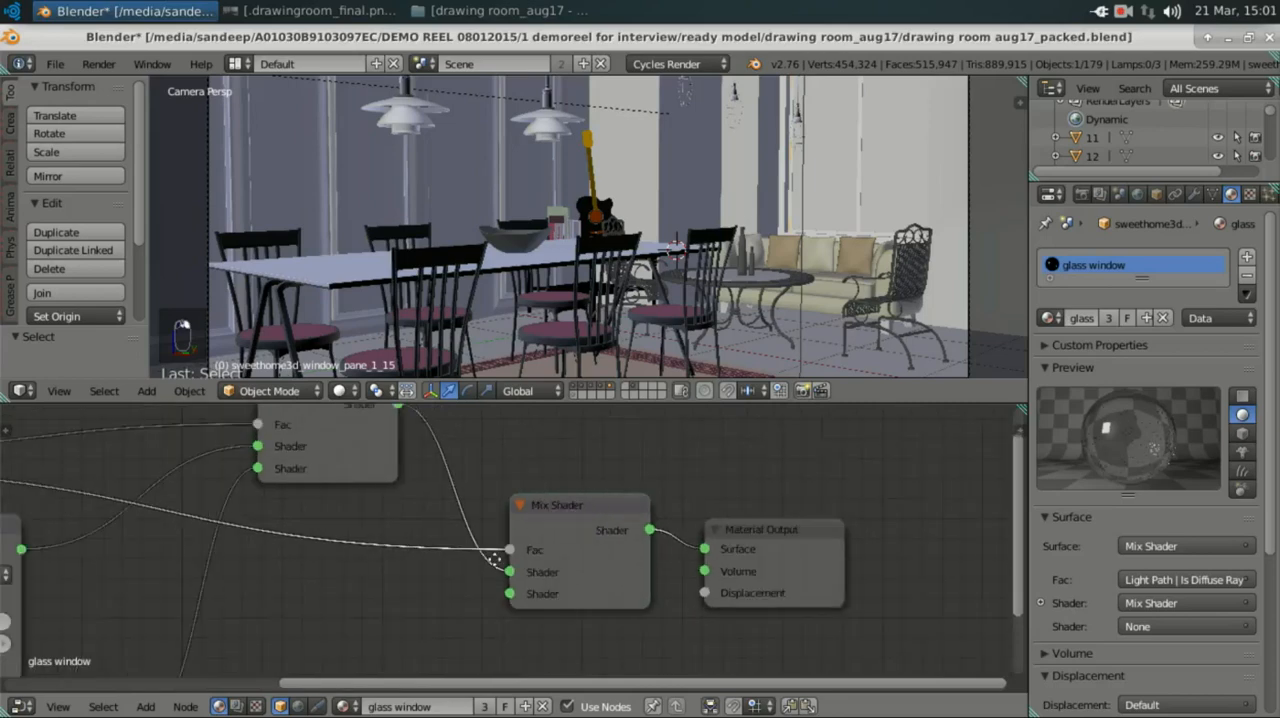
Step: Examine the first Mix Shader of the glass window material and the Glass BSDF feeding into it
{"action": "middle_click_drag", "start_coordinate": [495, 557], "coordinate": [617, 466]}
{"action": "middle_click_drag", "start_coordinate": [474, 626], "coordinate": [460, 717]}
{"action": "left_click", "coordinate": [542, 450]}
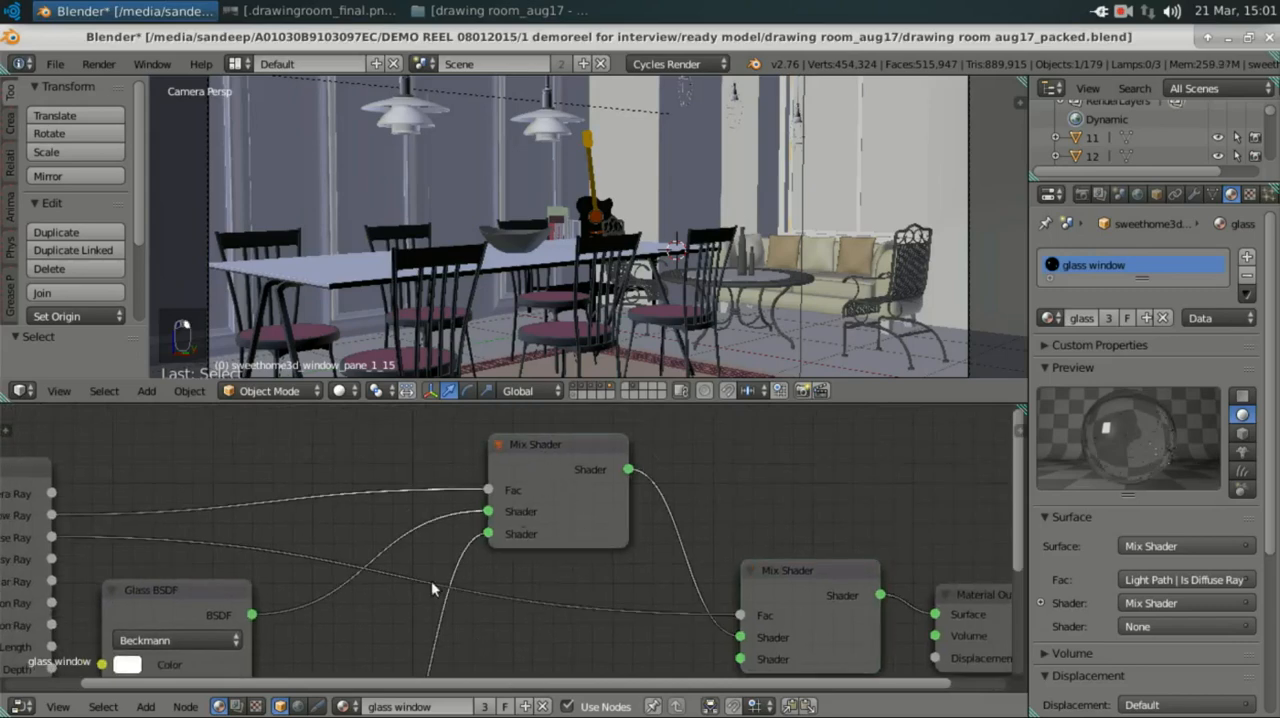
{"action": "scroll", "coordinate": [409, 614], "scroll_direction": "down", "scroll_amount": 2}
{"action": "middle_click_drag", "start_coordinate": [520, 505], "coordinate": [566, 474]}
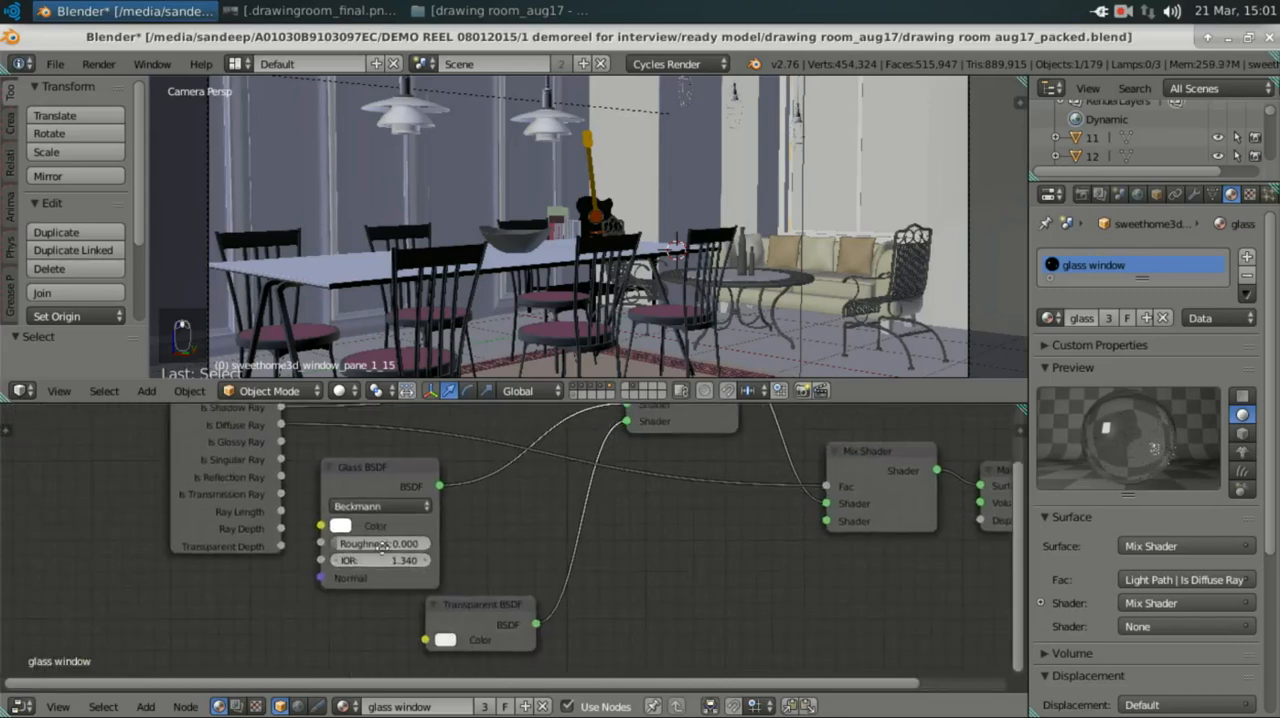
{"action": "middle_click_drag", "start_coordinate": [383, 546], "coordinate": [432, 612]}
{"action": "scroll", "coordinate": [400, 578], "scroll_direction": "up", "scroll_amount": 3}
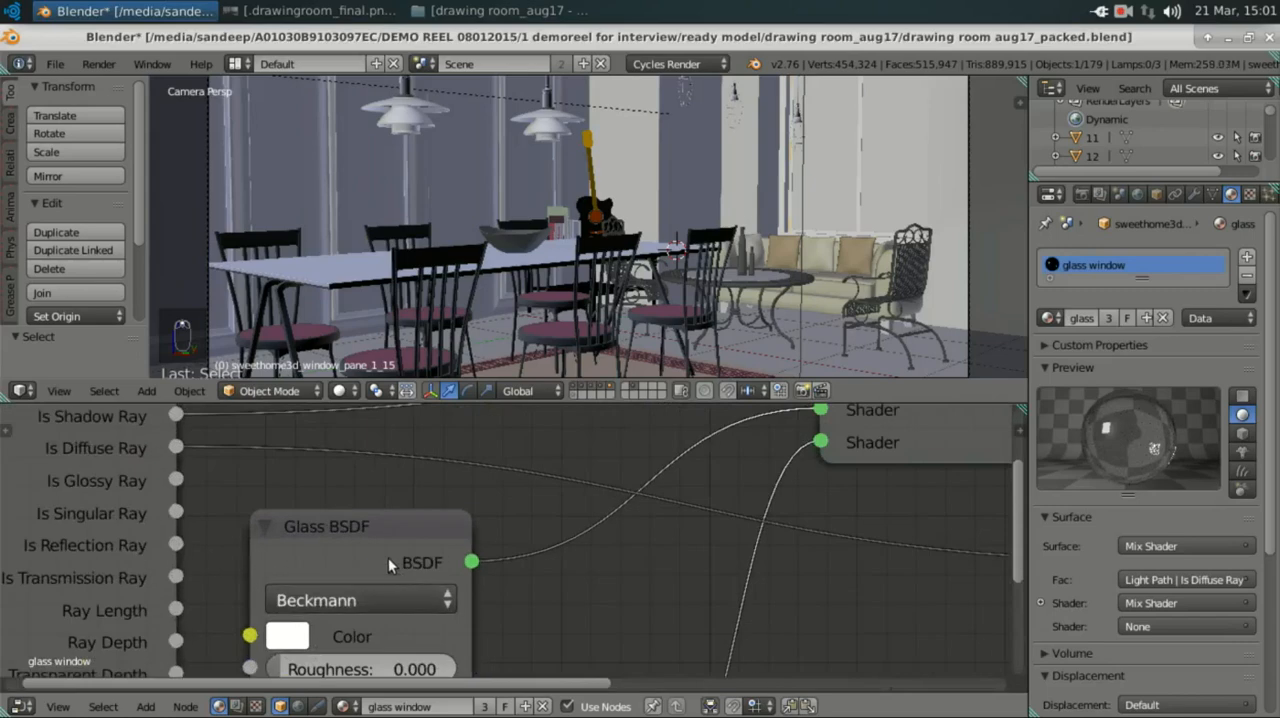
{"action": "left_click_drag", "start_coordinate": [360, 534], "coordinate": [393, 531]}
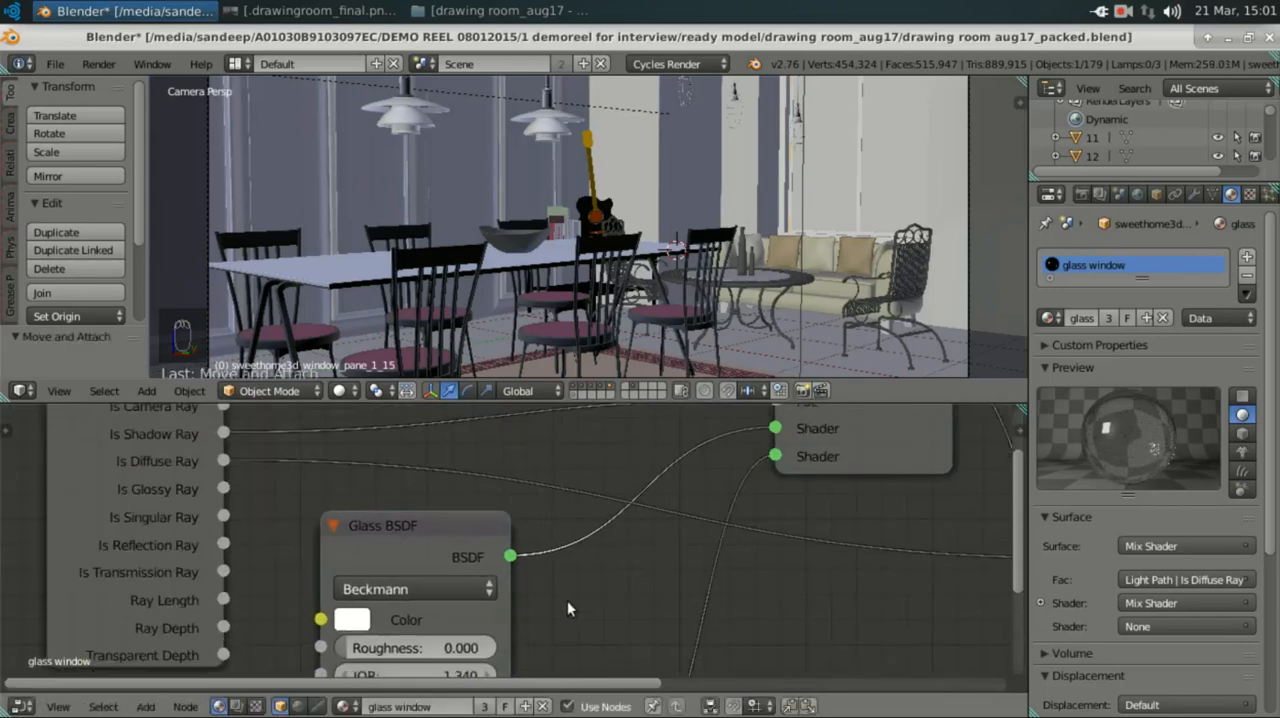
Step: Add an extra Glass BSDF node by searching for "glass" and place it beside the existing one
{"action": "key", "text": "shift+a"}
{"action": "type", "text": "s"}
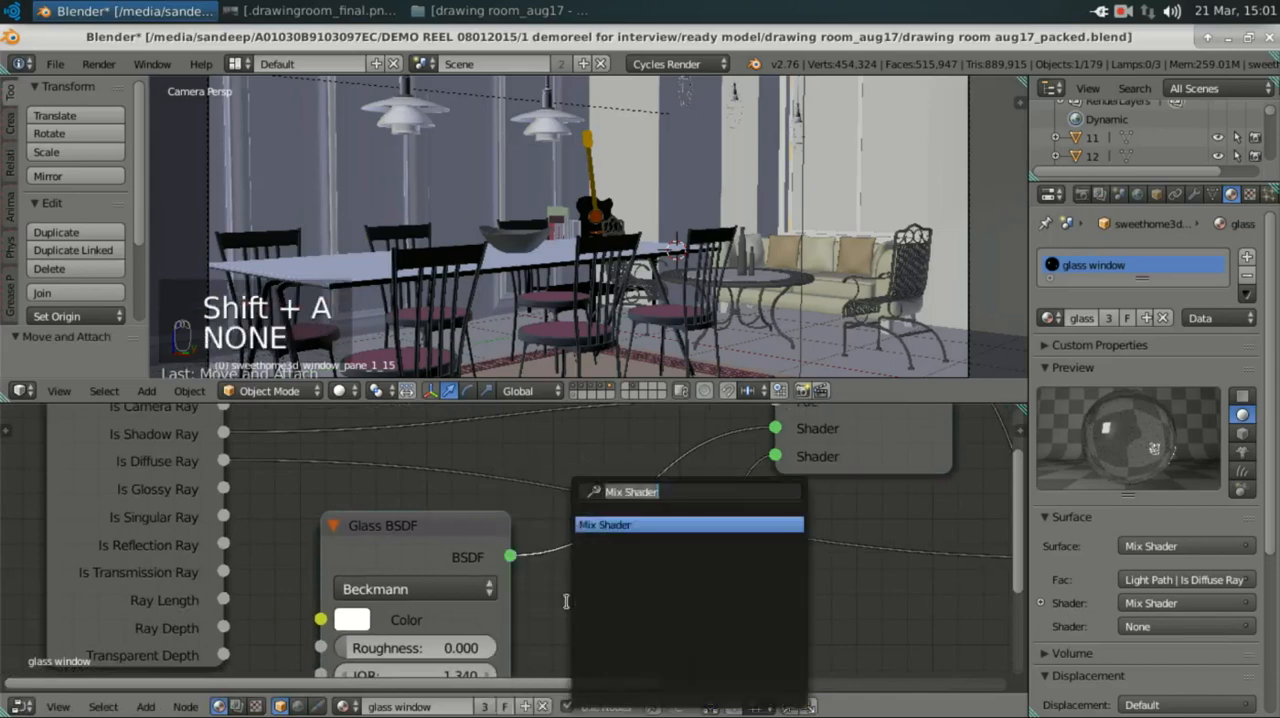
{"action": "type", "text": "glass"}
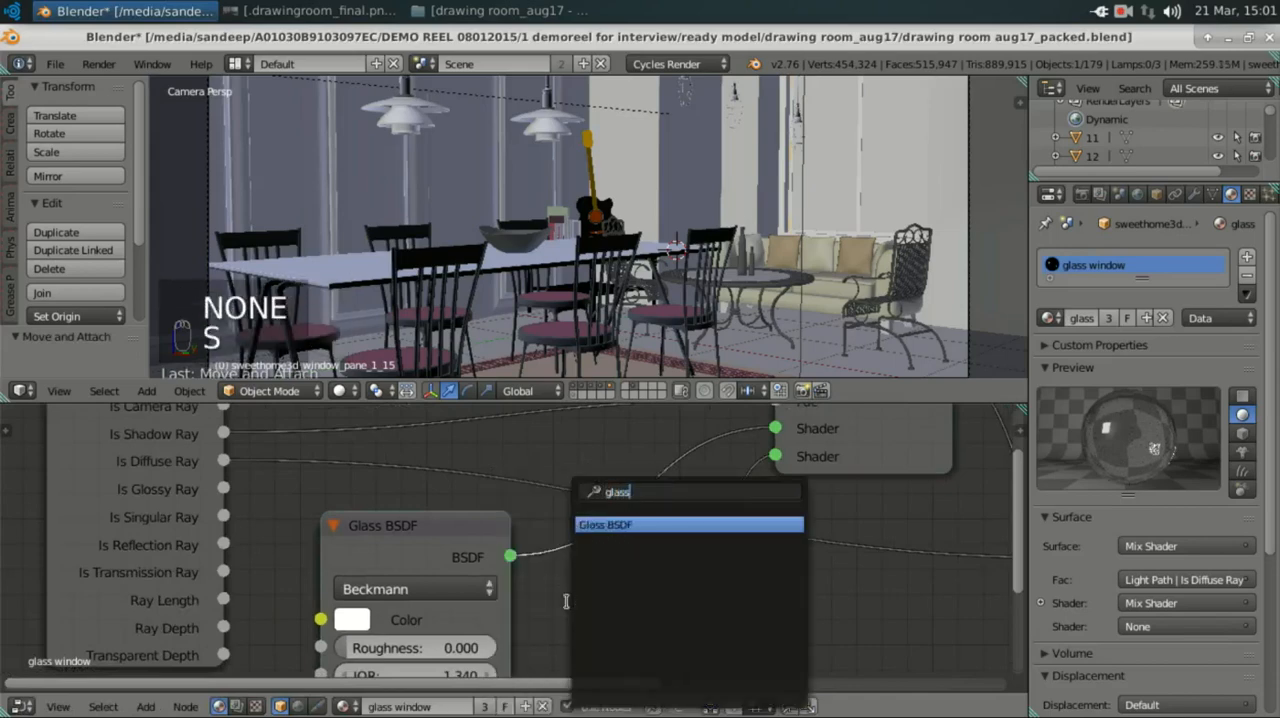
{"action": "key", "text": "Return"}
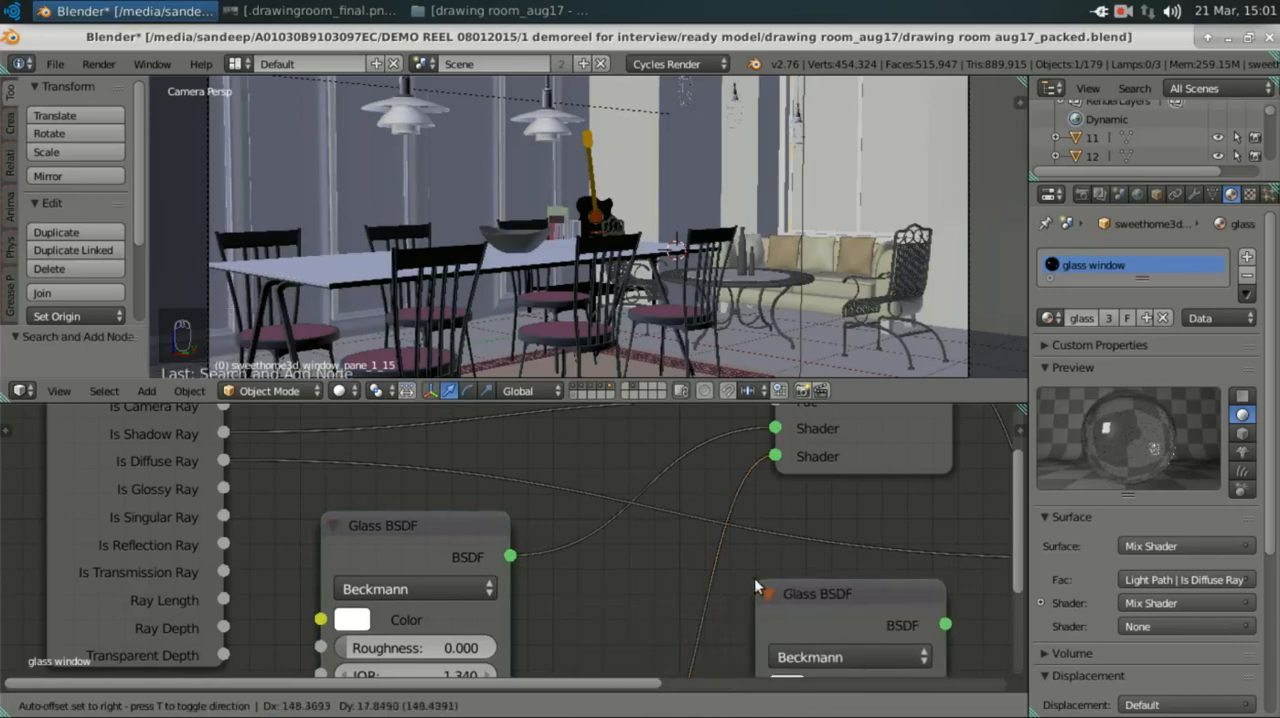
{"action": "left_click", "coordinate": [755, 588]}
{"action": "middle_click_drag", "start_coordinate": [700, 563], "coordinate": [583, 469]}
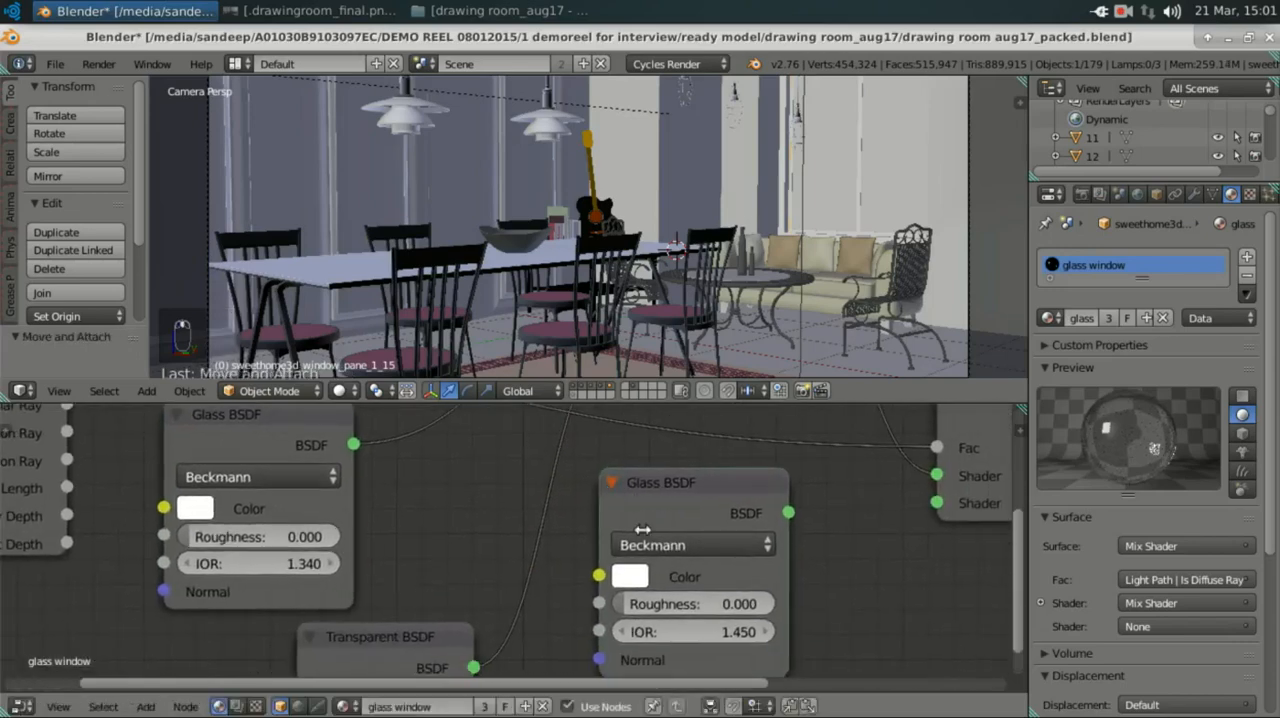
Step: Set the extra Glass BSDF's IOR to 1.34, and delete the node again
{"action": "left_click", "coordinate": [710, 633]}
{"action": "type", "text": "1"}
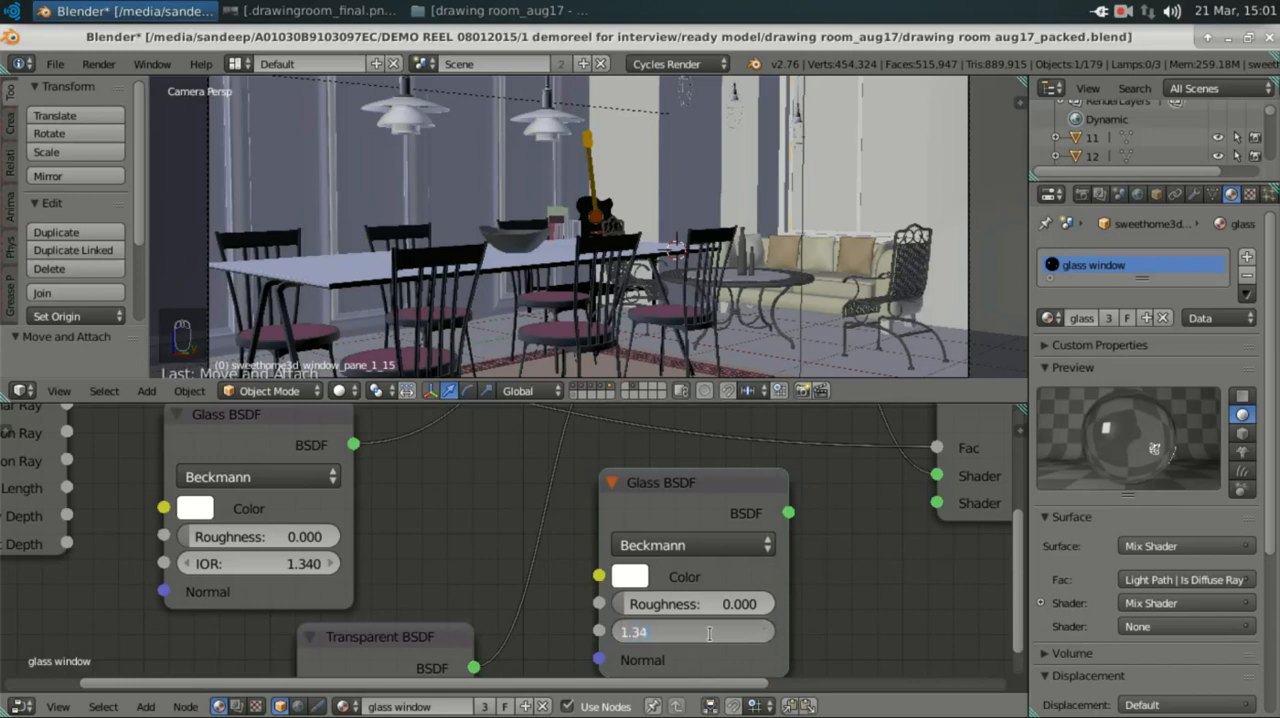
{"action": "type", "text": ".34"}
{"action": "key", "text": "Return"}
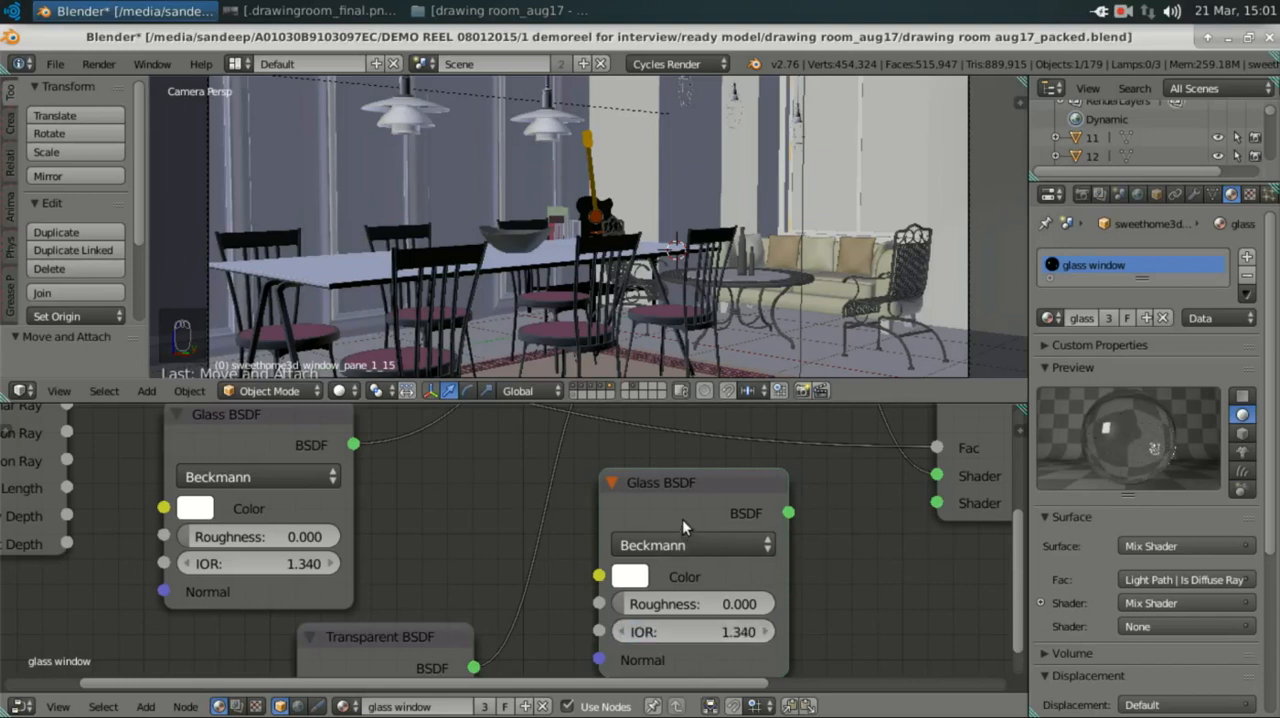
{"action": "key", "text": "x"}
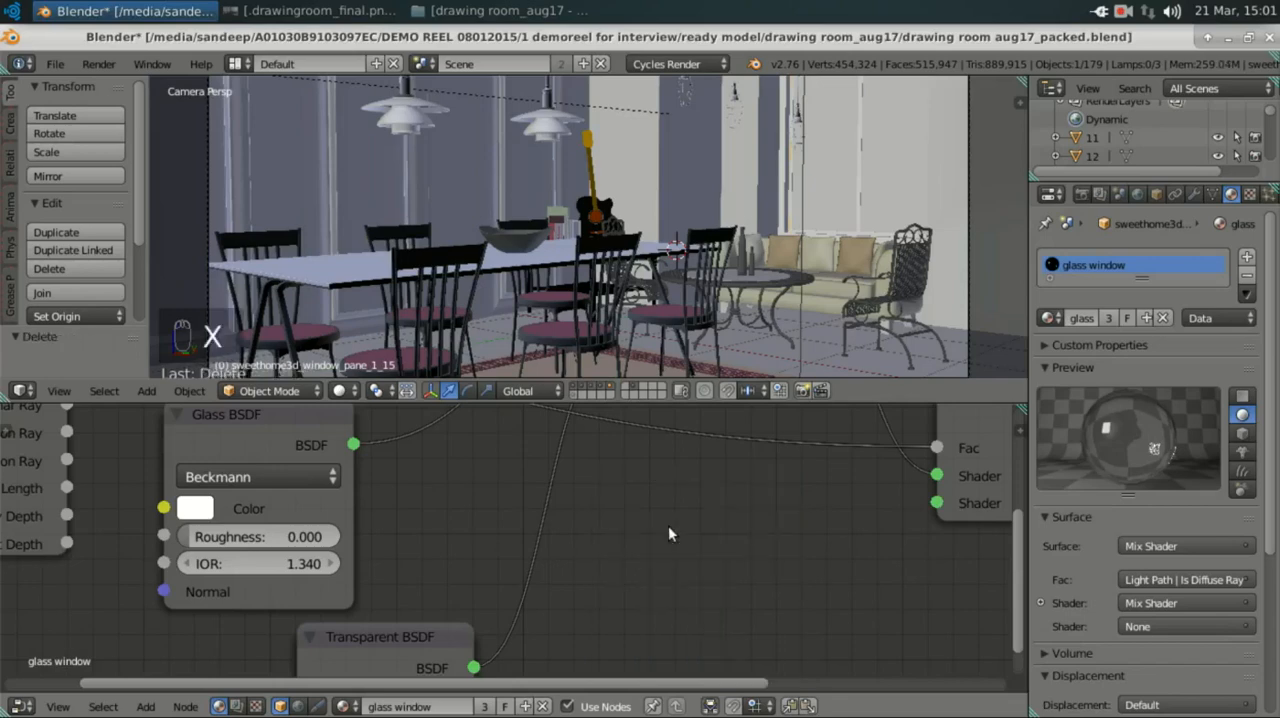
Step: Add an extra Transparent BSDF beside the existing one by searching for "tra", and delete it again
{"action": "middle_click_drag", "start_coordinate": [357, 490], "coordinate": [403, 551]}
{"action": "scroll", "coordinate": [421, 557], "scroll_direction": "down", "scroll_amount": 5}
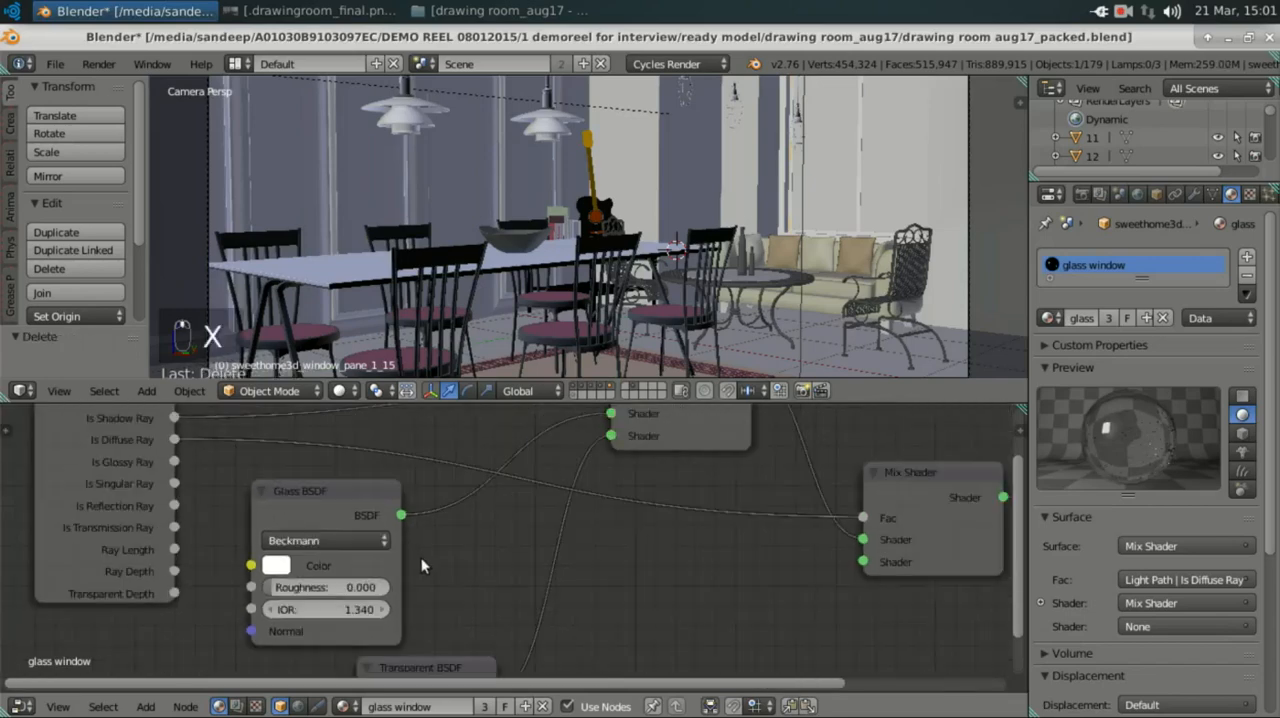
{"action": "middle_click_drag", "start_coordinate": [426, 501], "coordinate": [430, 441]}
{"action": "middle_click_drag", "start_coordinate": [430, 532], "coordinate": [441, 499]}
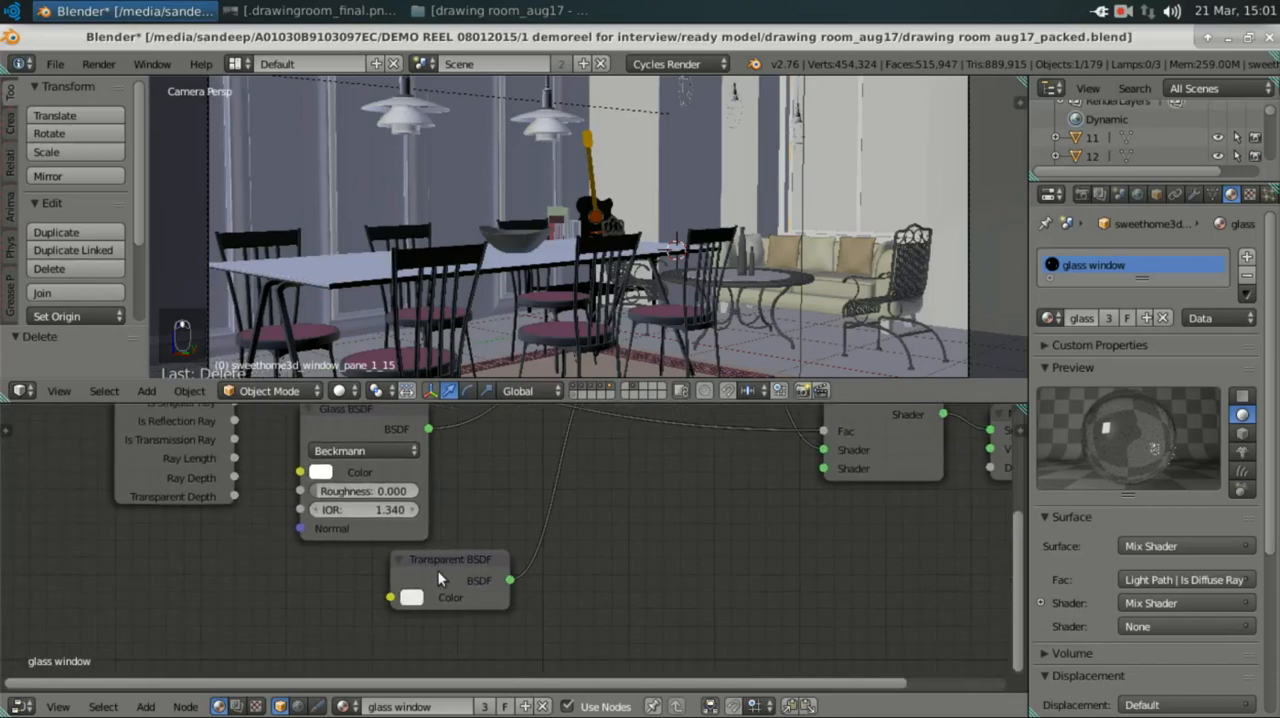
{"action": "scroll", "coordinate": [438, 571], "scroll_direction": "up", "scroll_amount": 4}
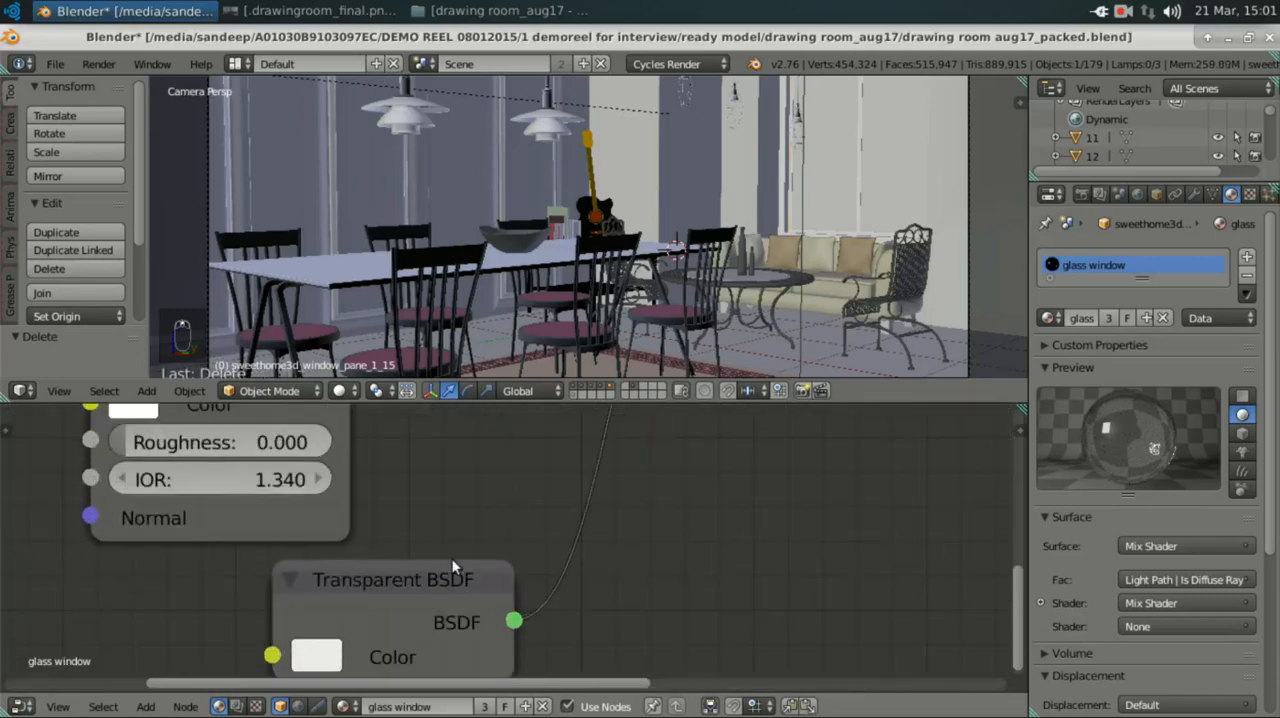
{"action": "key", "text": "shift+a"}
{"action": "type", "text": "s"}
{"action": "type", "text": "tra"}
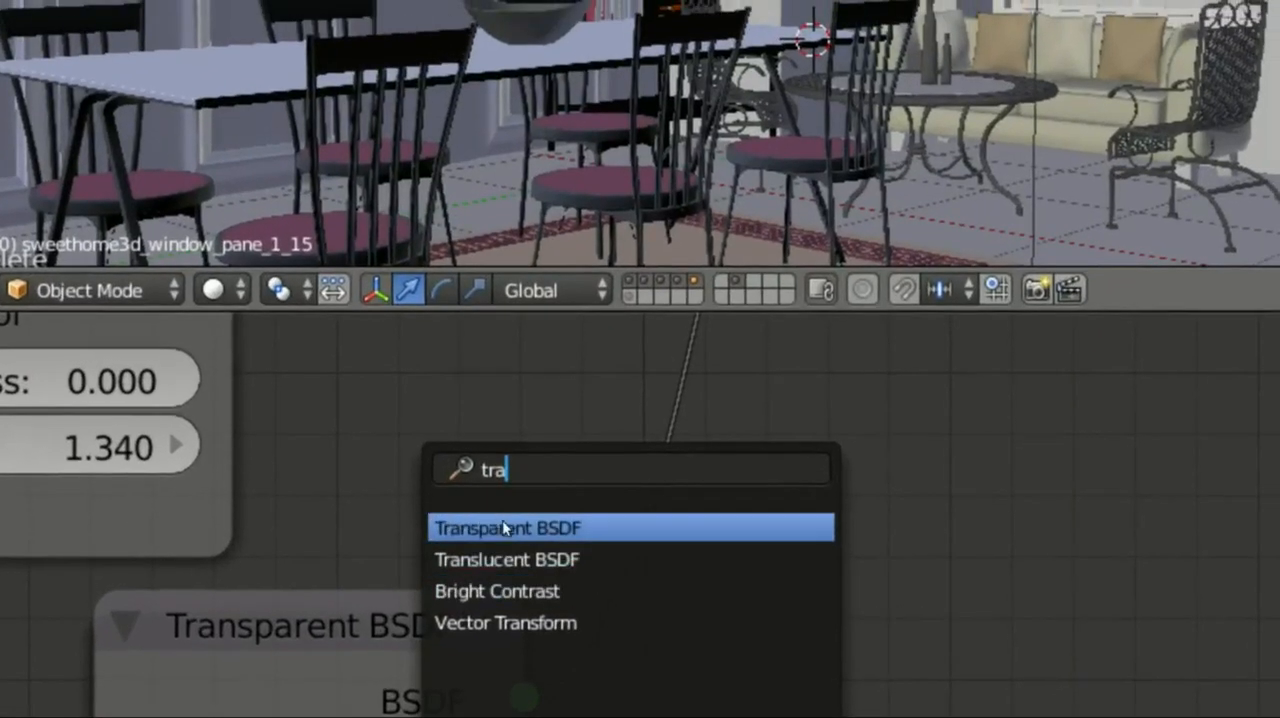
{"action": "left_click", "coordinate": [502, 527]}
{"action": "left_click", "coordinate": [966, 508]}
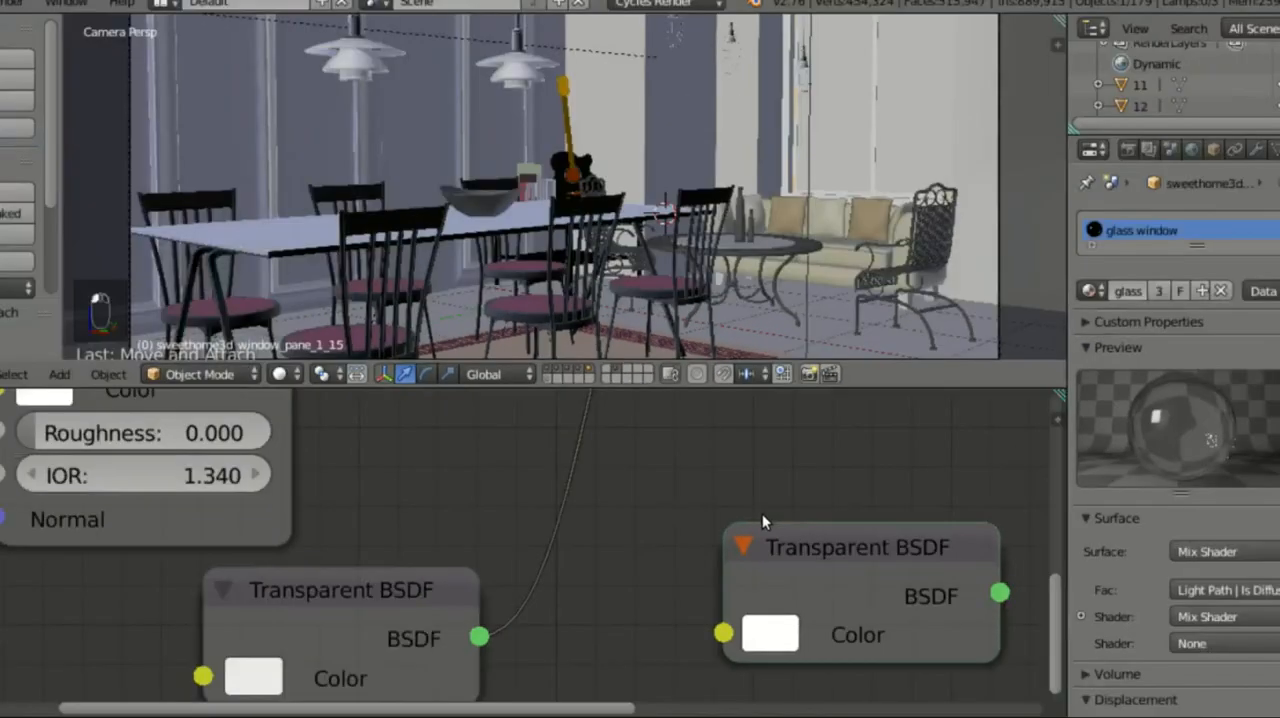
{"action": "left_click_drag", "start_coordinate": [799, 540], "coordinate": [744, 549]}
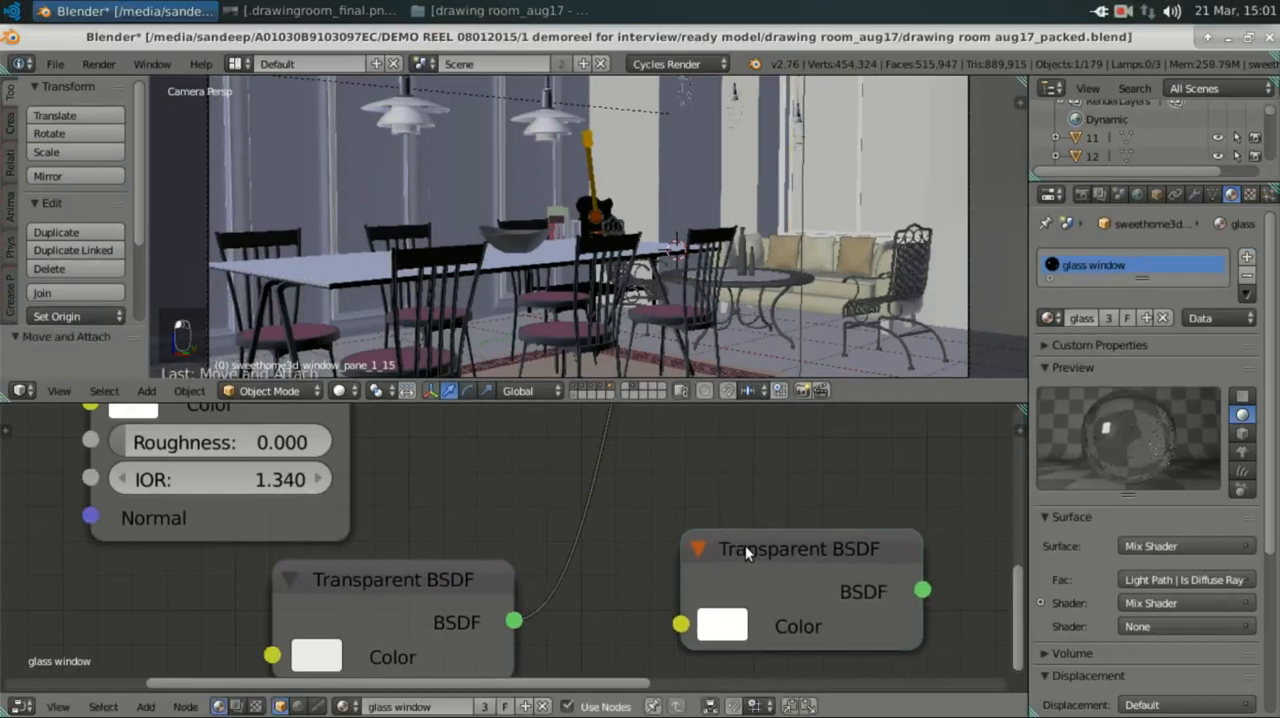
{"action": "key", "text": "x"}
Step: Examine how the Glass BSDF and Transparent BSDF connect to the first Mix Shader in the glass window material
{"action": "scroll", "coordinate": [482, 555], "scroll_direction": "down", "scroll_amount": 4}
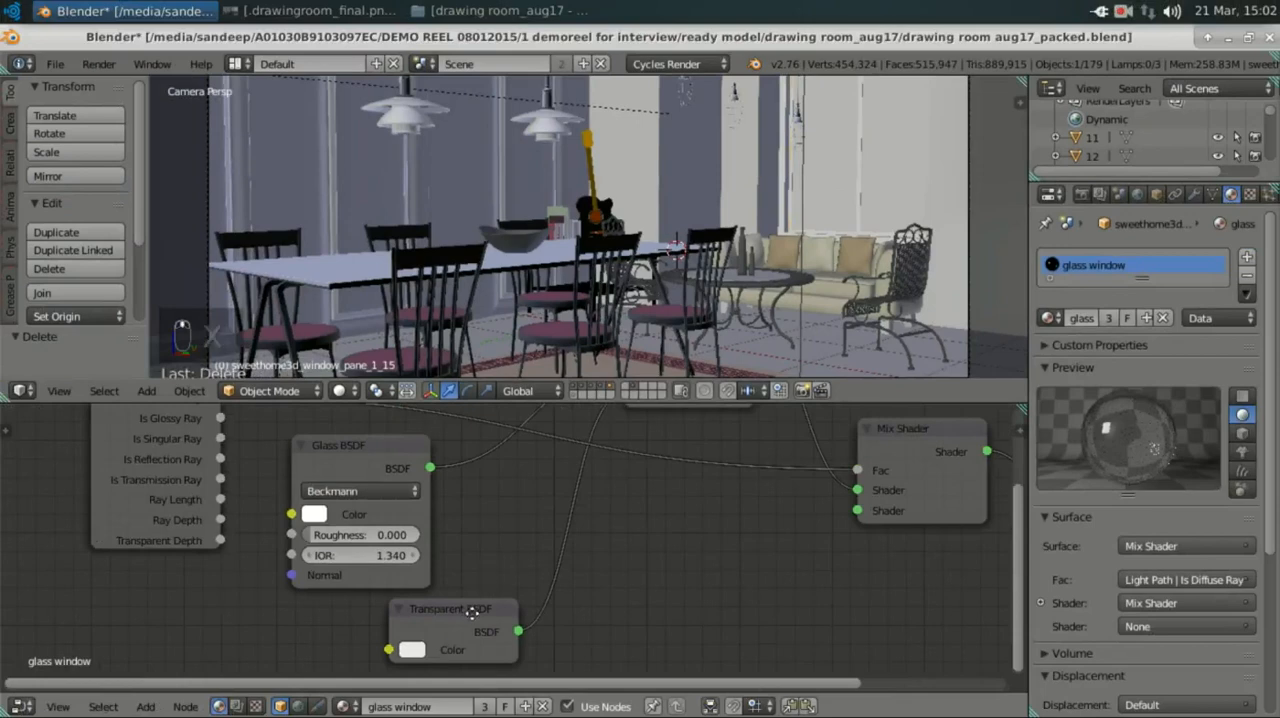
{"action": "scroll", "coordinate": [468, 611], "scroll_direction": "down", "scroll_amount": 2}
{"action": "scroll", "coordinate": [465, 603], "scroll_direction": "down", "scroll_amount": 1}
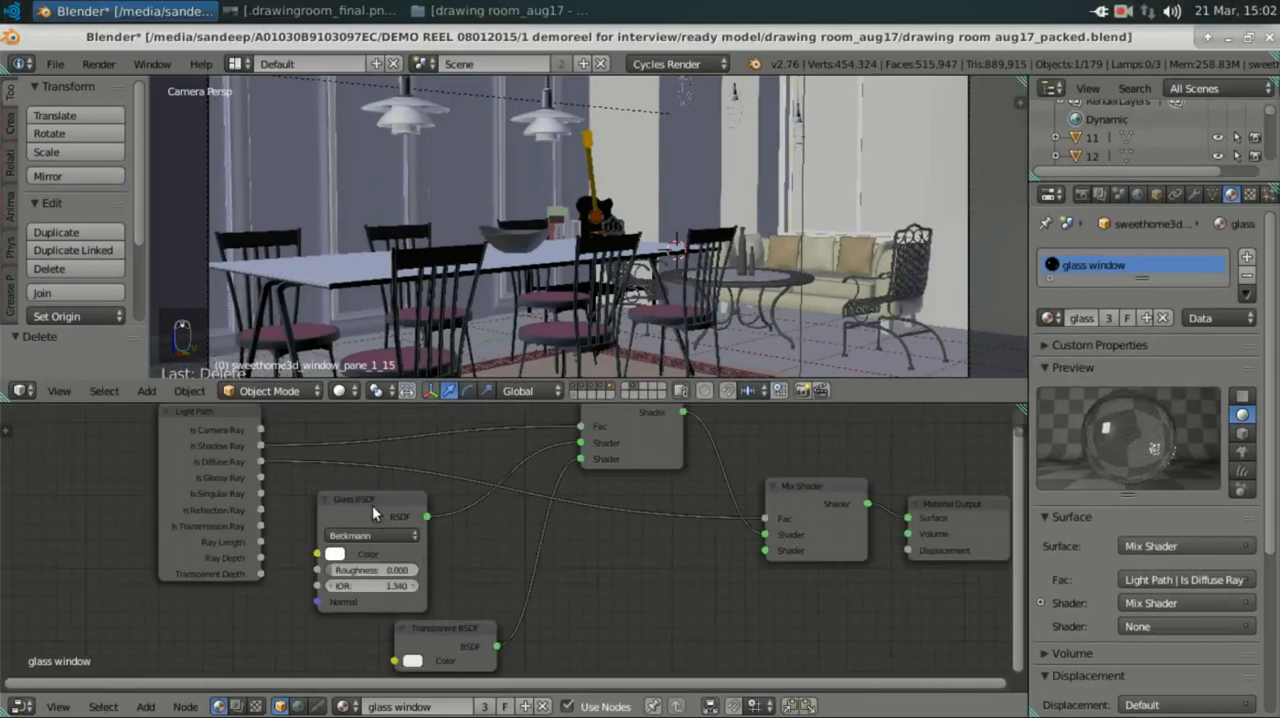
{"action": "middle_click_drag", "start_coordinate": [397, 526], "coordinate": [382, 540]}
{"action": "scroll", "coordinate": [382, 540], "scroll_direction": "down", "scroll_amount": 3}
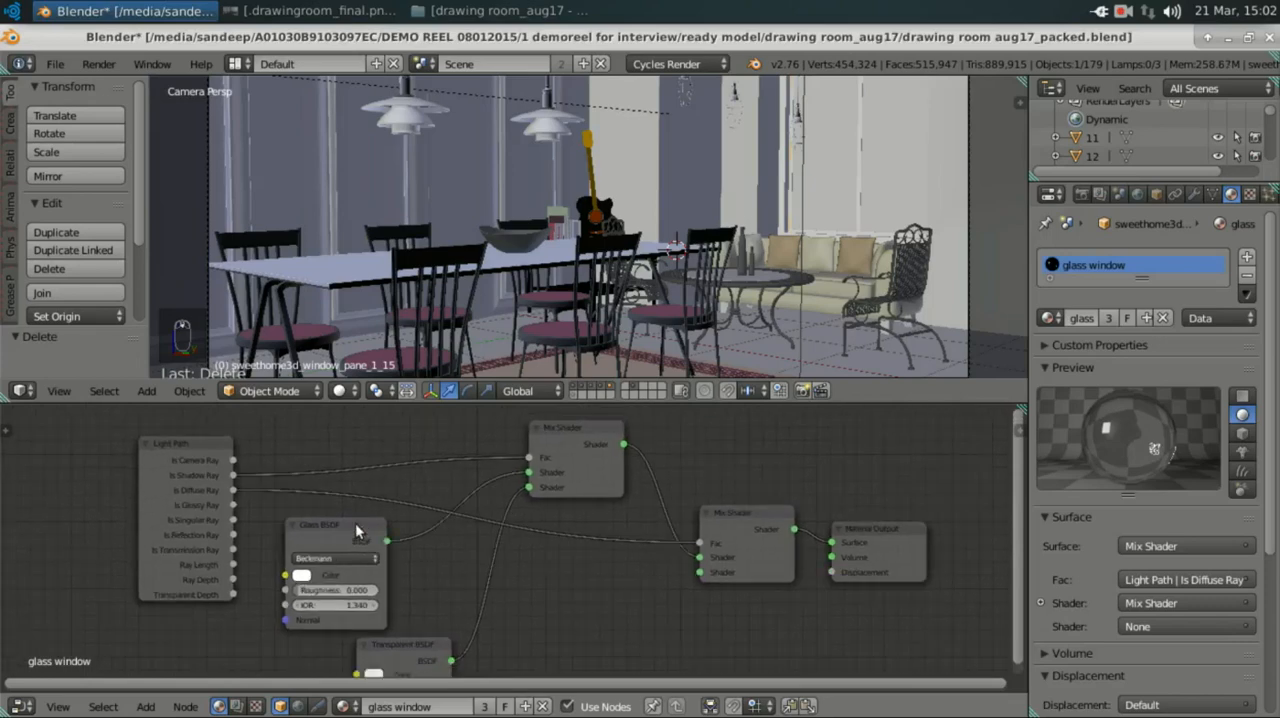
{"action": "left_click", "coordinate": [355, 523]}
{"action": "middle_click_drag", "start_coordinate": [396, 560], "coordinate": [425, 535]}
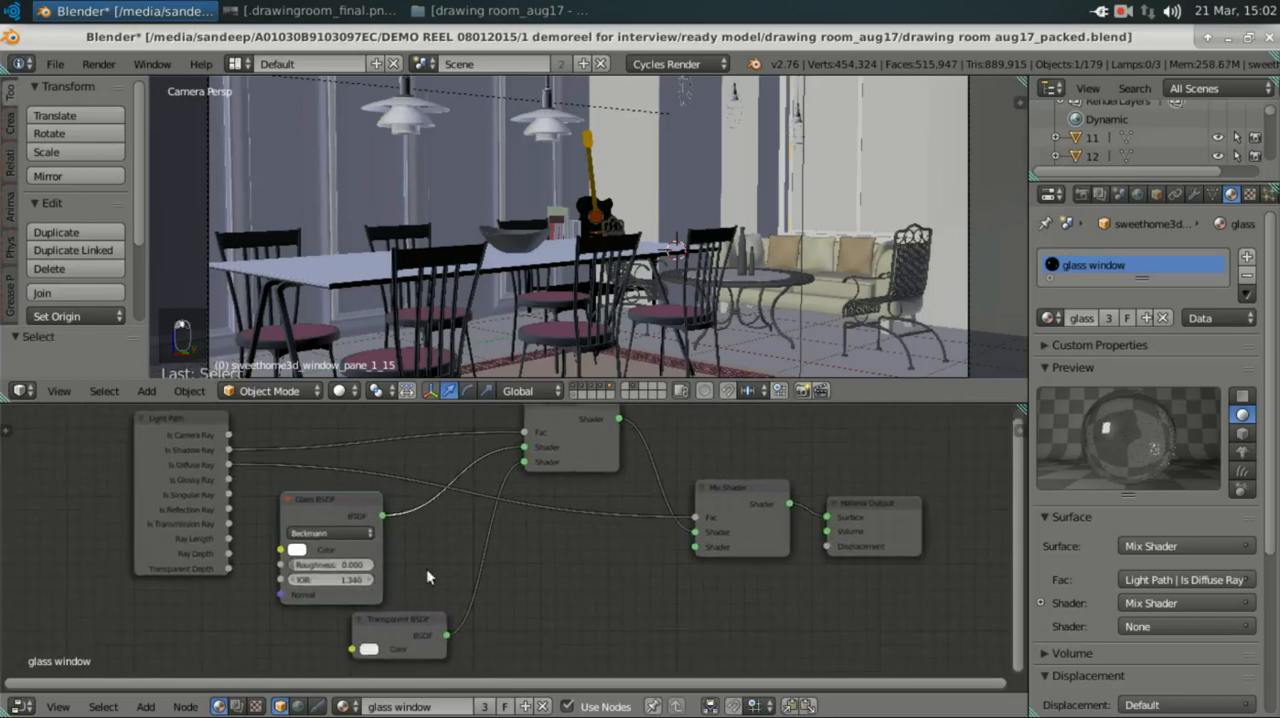
{"action": "left_click", "coordinate": [395, 617]}
{"action": "middle_click_drag", "start_coordinate": [535, 465], "coordinate": [493, 562]}
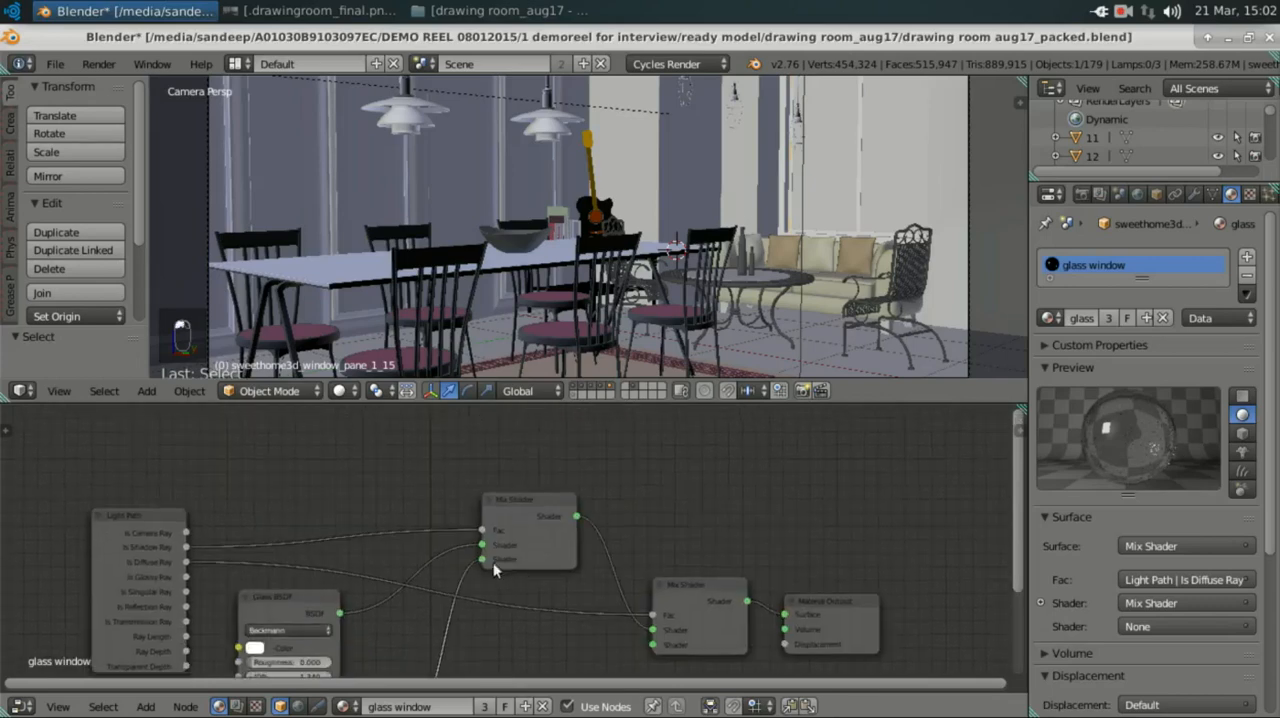
Step: Examine the first Mix Shader's inputs and the Light Path node outputs that drive the mix factors
{"action": "scroll", "coordinate": [485, 578], "scroll_direction": "up", "scroll_amount": 2}
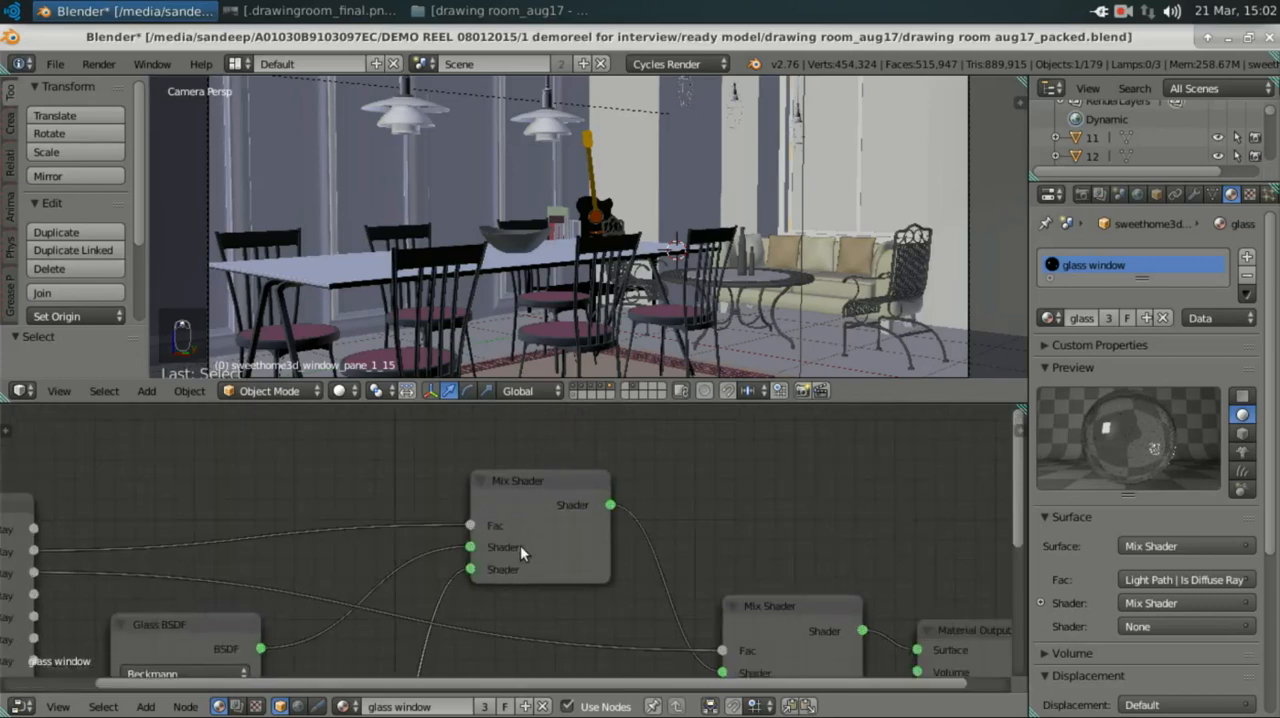
{"action": "left_click", "coordinate": [530, 481]}
{"action": "middle_click_drag", "start_coordinate": [443, 542], "coordinate": [672, 518]}
{"action": "middle_click_drag", "start_coordinate": [430, 491], "coordinate": [569, 498]}
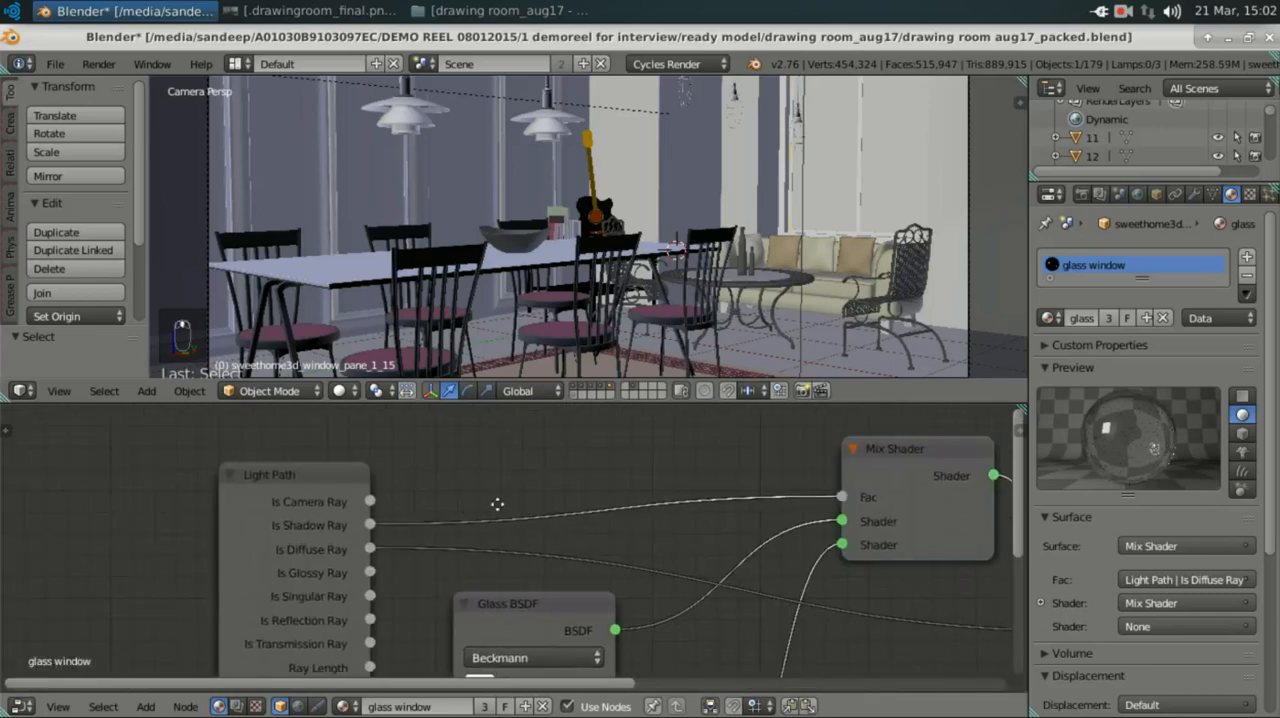
{"action": "middle_click_drag", "start_coordinate": [174, 512], "coordinate": [331, 510]}
{"action": "scroll", "coordinate": [385, 494], "scroll_direction": "up", "scroll_amount": 2}
{"action": "scroll", "coordinate": [389, 501], "scroll_direction": "down", "scroll_amount": 1}
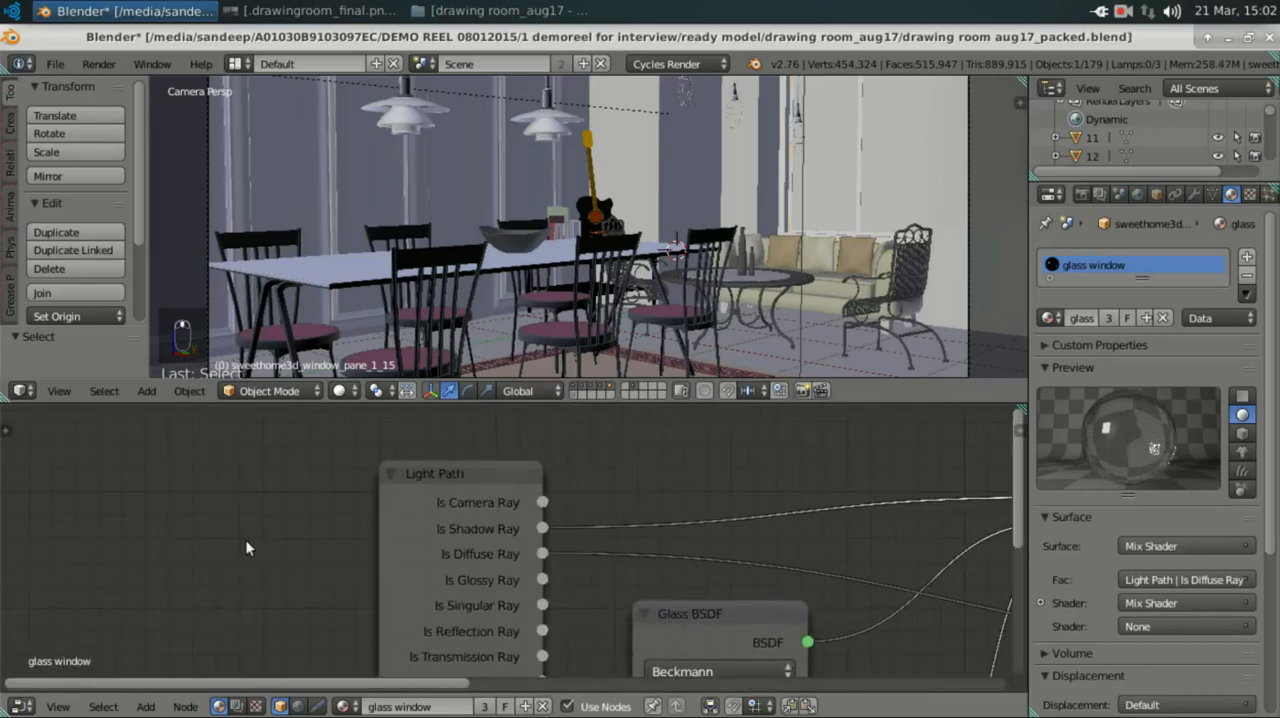
Step: Add an extra Light Path node beside the existing one by searching for "ligh", and delete it again
{"action": "key", "text": "shift+a"}
{"action": "key", "text": "s"}
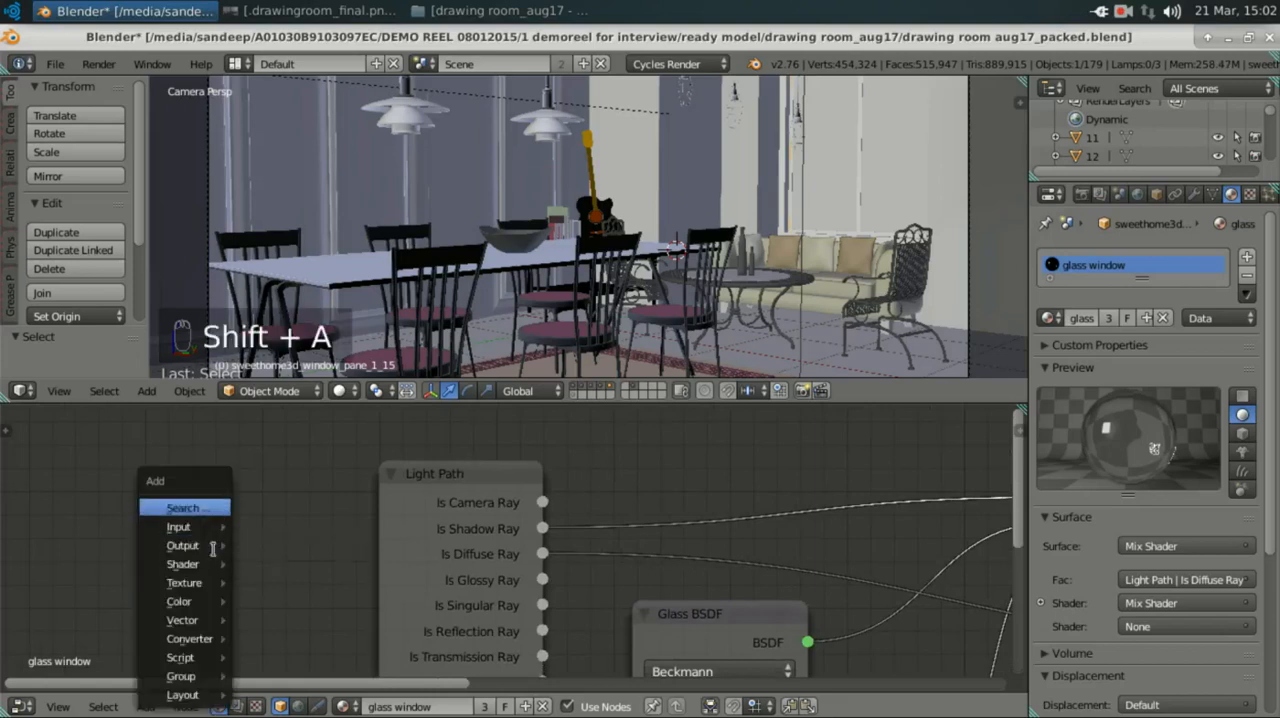
{"action": "type", "text": "s"}
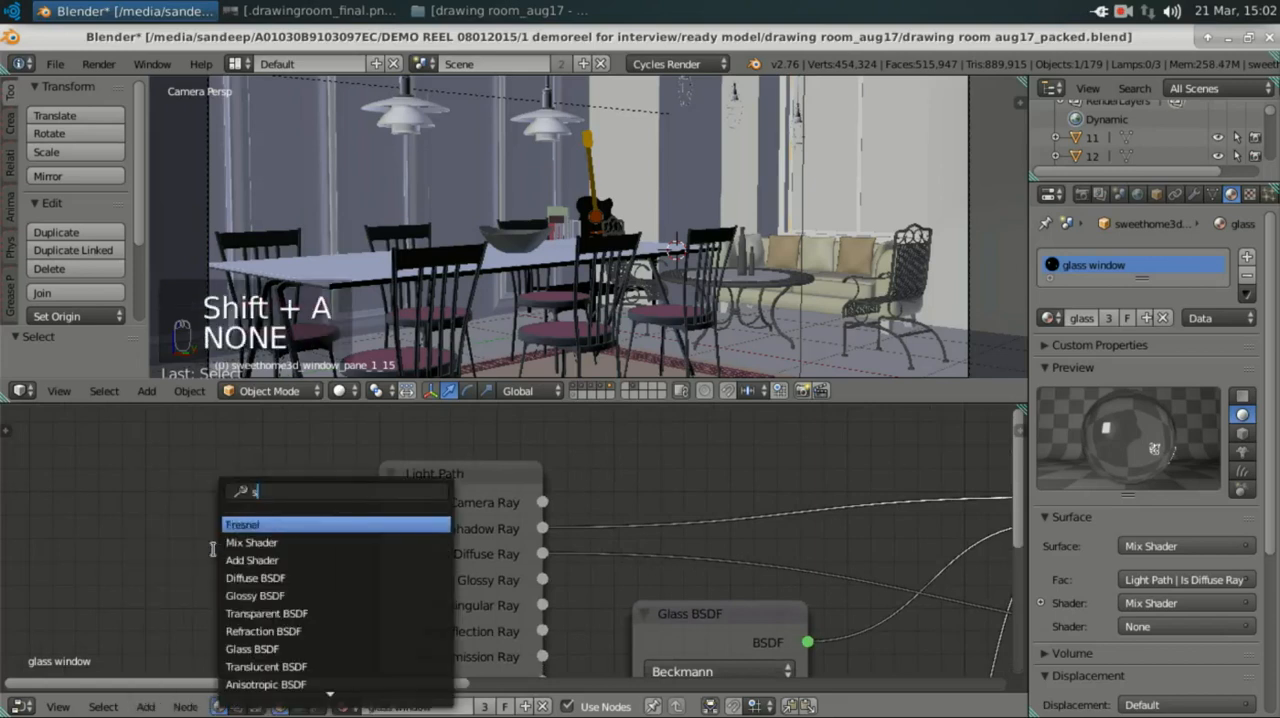
{"action": "key", "text": "BackSpace"}
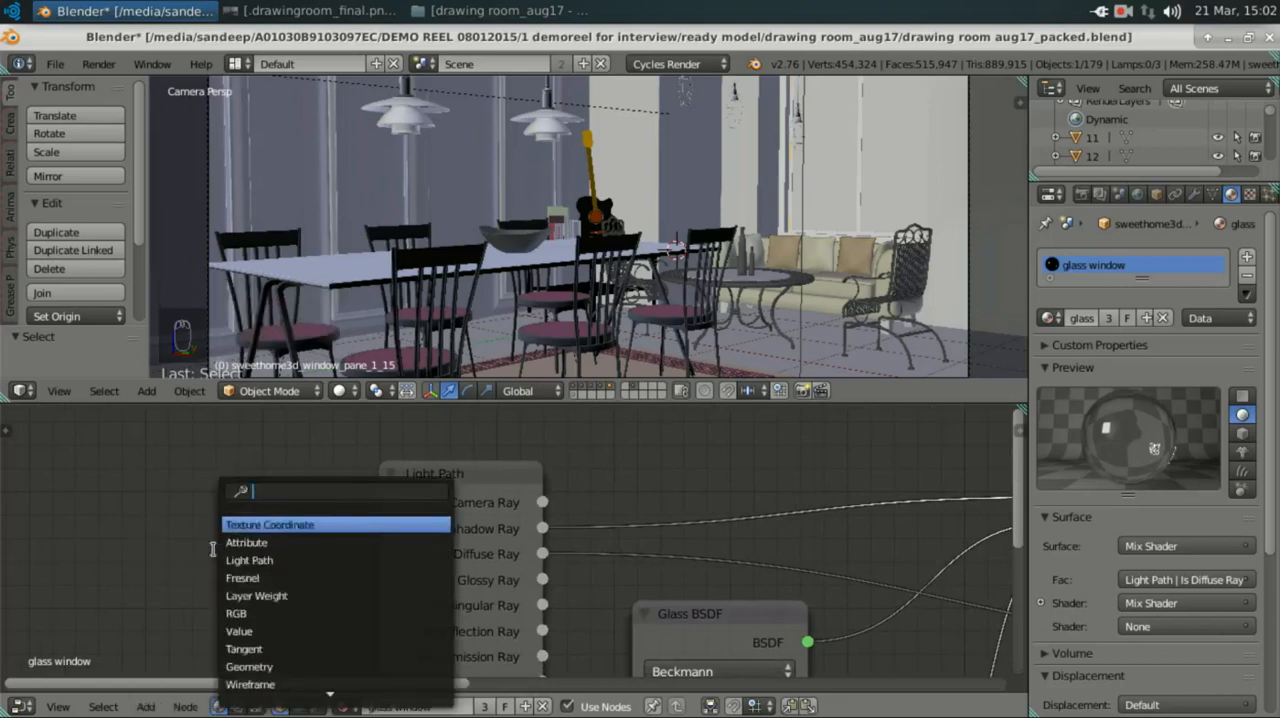
{"action": "type", "text": "ligh"}
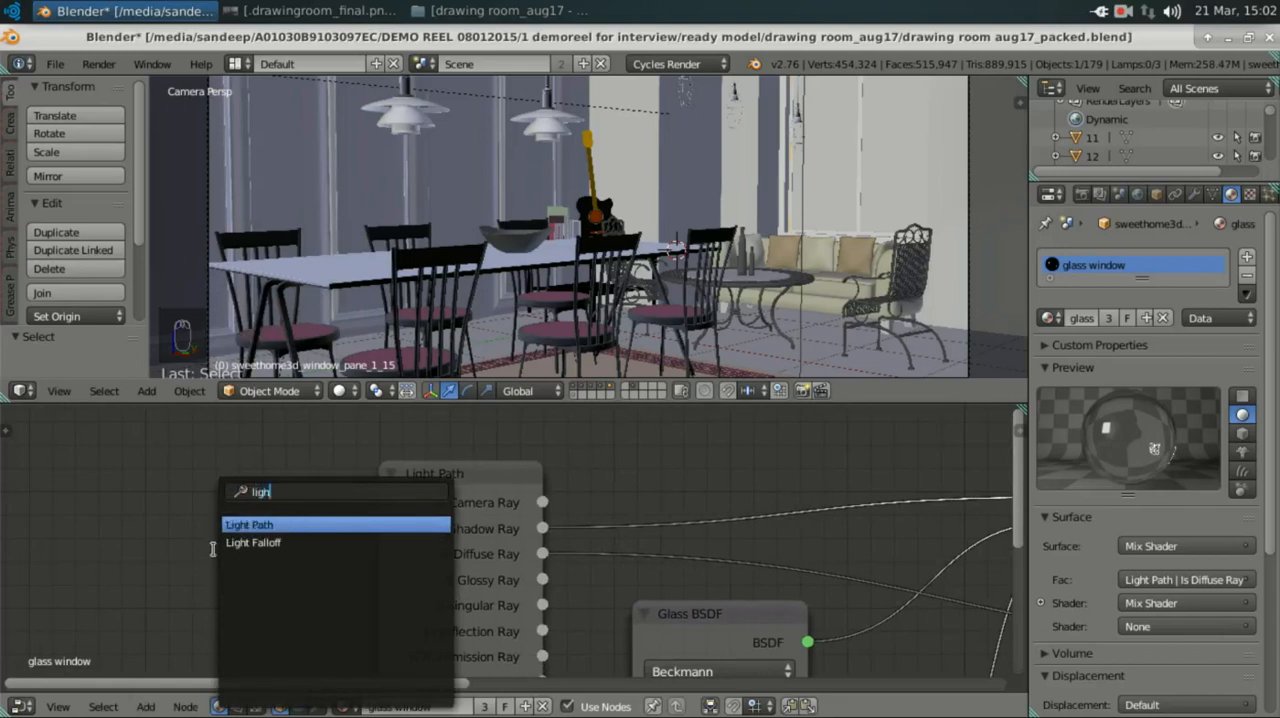
{"action": "key", "text": "Return"}
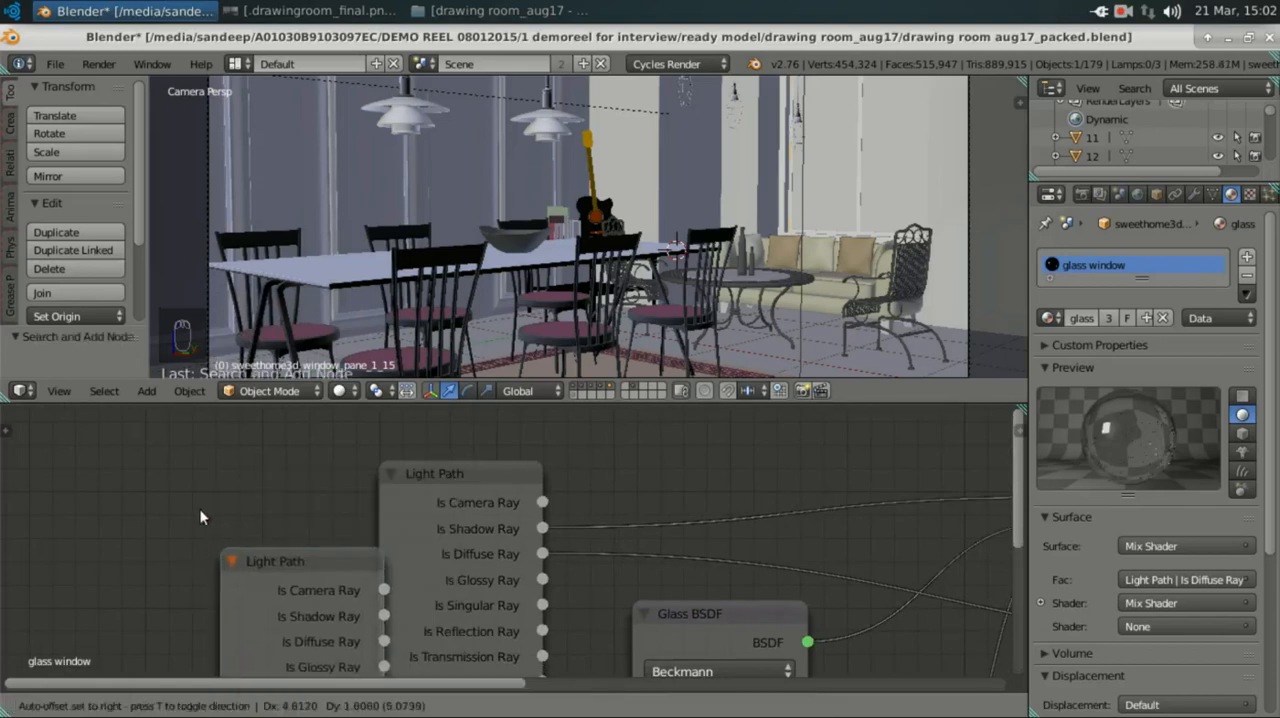
{"action": "left_click", "coordinate": [153, 464]}
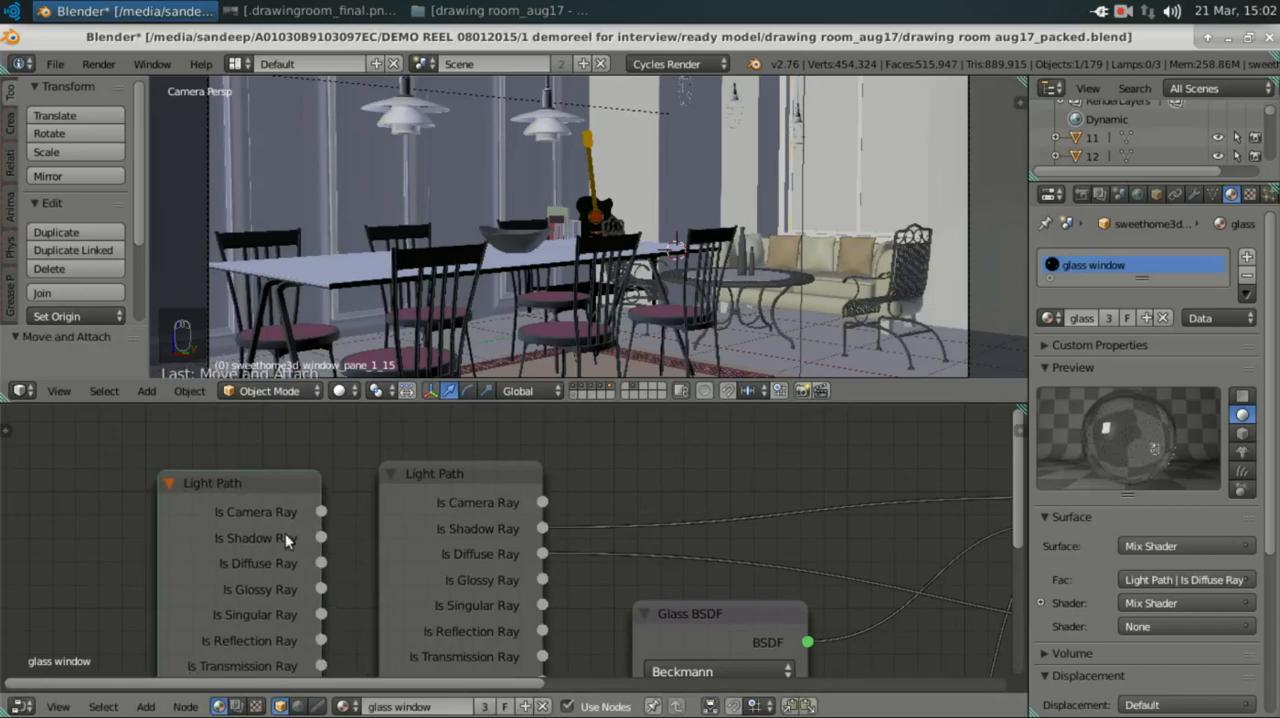
{"action": "key", "text": "x"}
Step: Detach the Is Shadow Ray link from the first Mix Shader's Fac input and reconnect it to the same input
{"action": "middle_click_drag", "start_coordinate": [191, 526], "coordinate": [167, 521]}
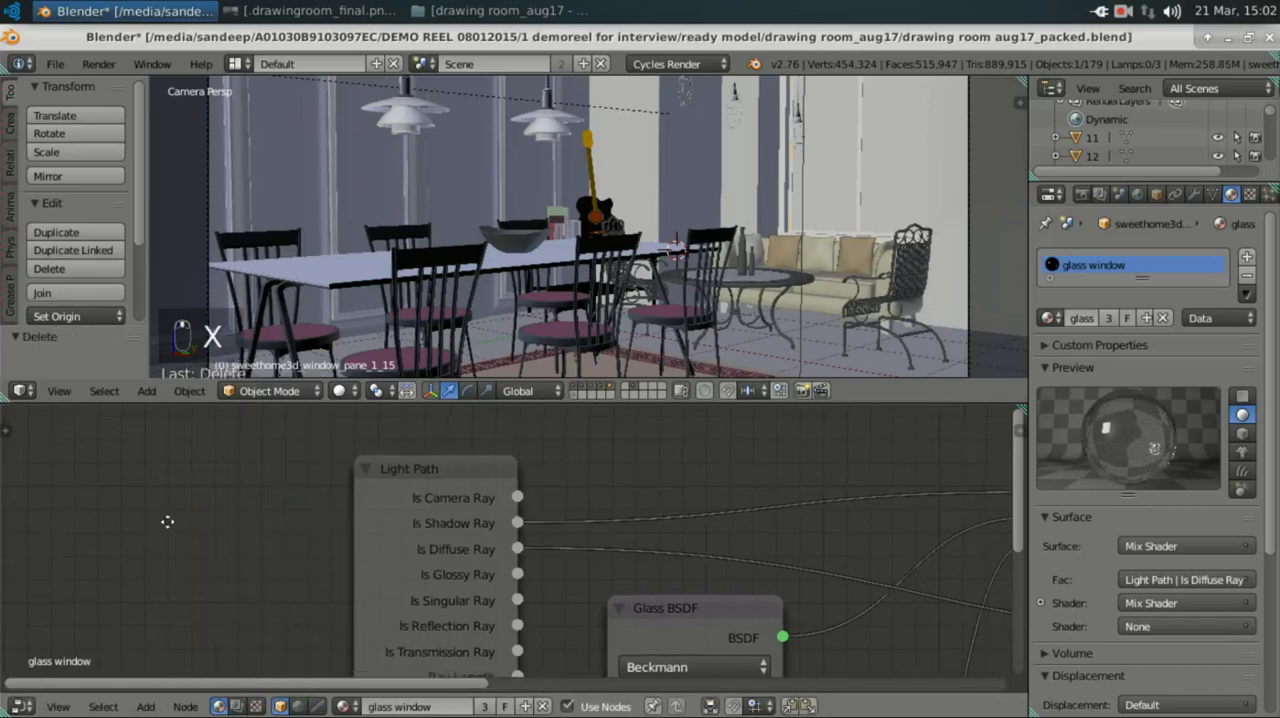
{"action": "middle_click_drag", "start_coordinate": [525, 578], "coordinate": [270, 537]}
{"action": "middle_click_drag", "start_coordinate": [384, 562], "coordinate": [404, 604]}
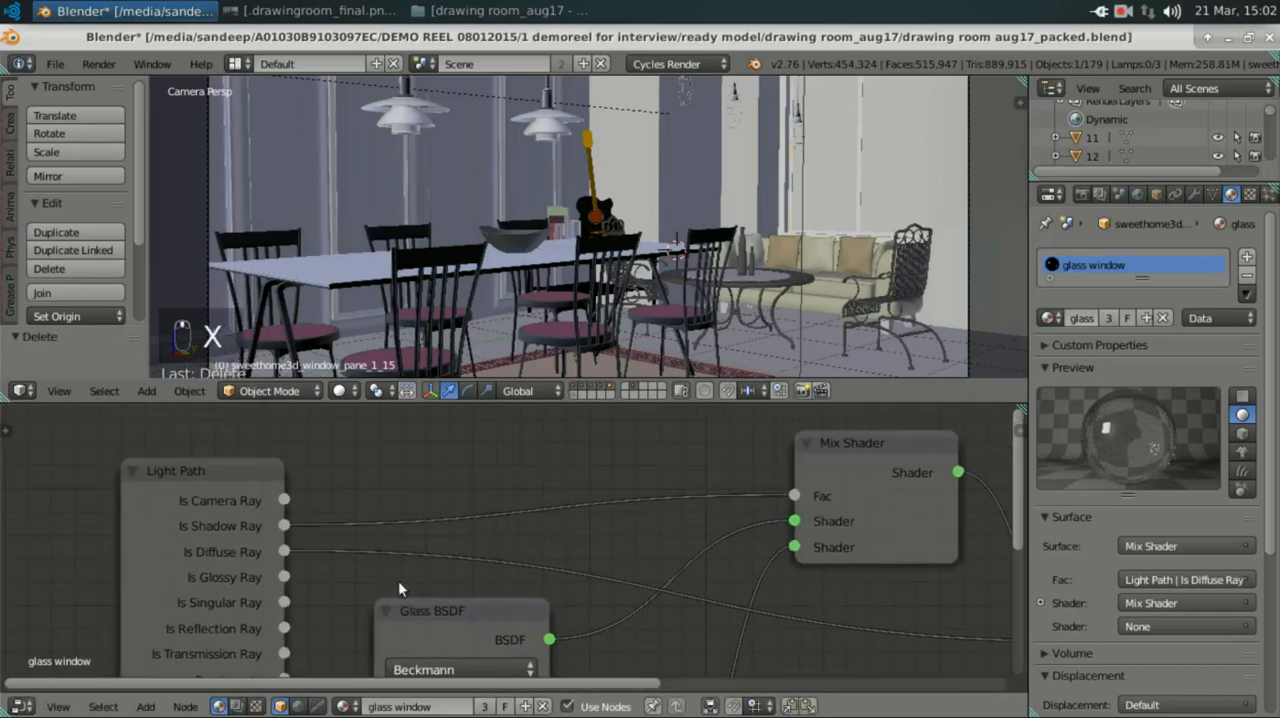
{"action": "scroll", "coordinate": [290, 544], "scroll_direction": "up", "scroll_amount": 1}
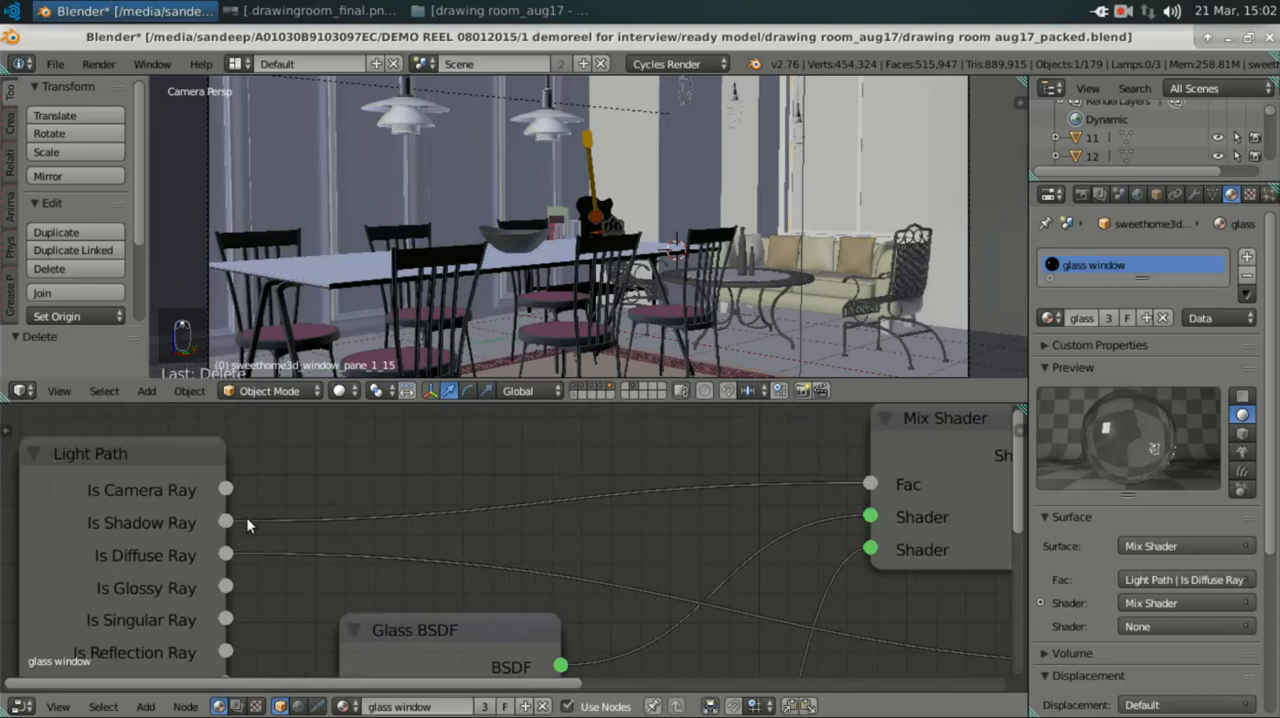
{"action": "left_click_drag", "start_coordinate": [248, 525], "coordinate": [240, 524]}
{"action": "left_click_drag", "start_coordinate": [861, 493], "coordinate": [773, 495]}
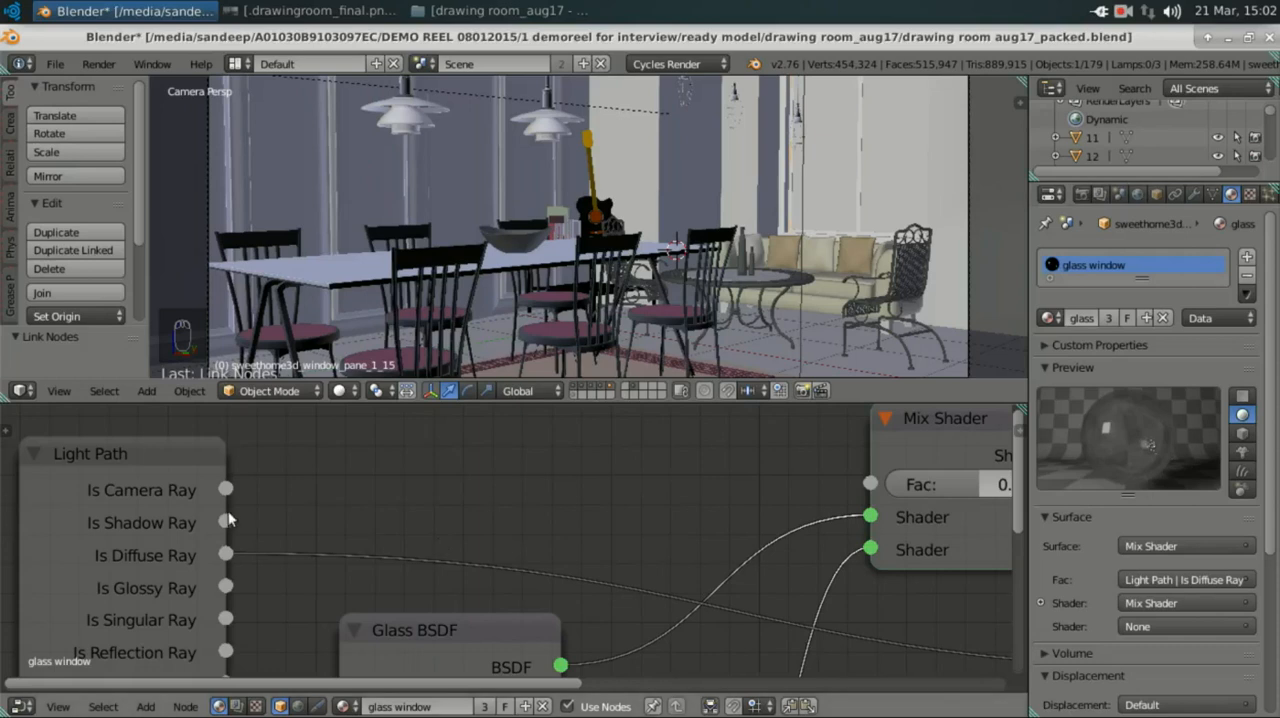
{"action": "left_click_drag", "start_coordinate": [226, 520], "coordinate": [885, 490]}
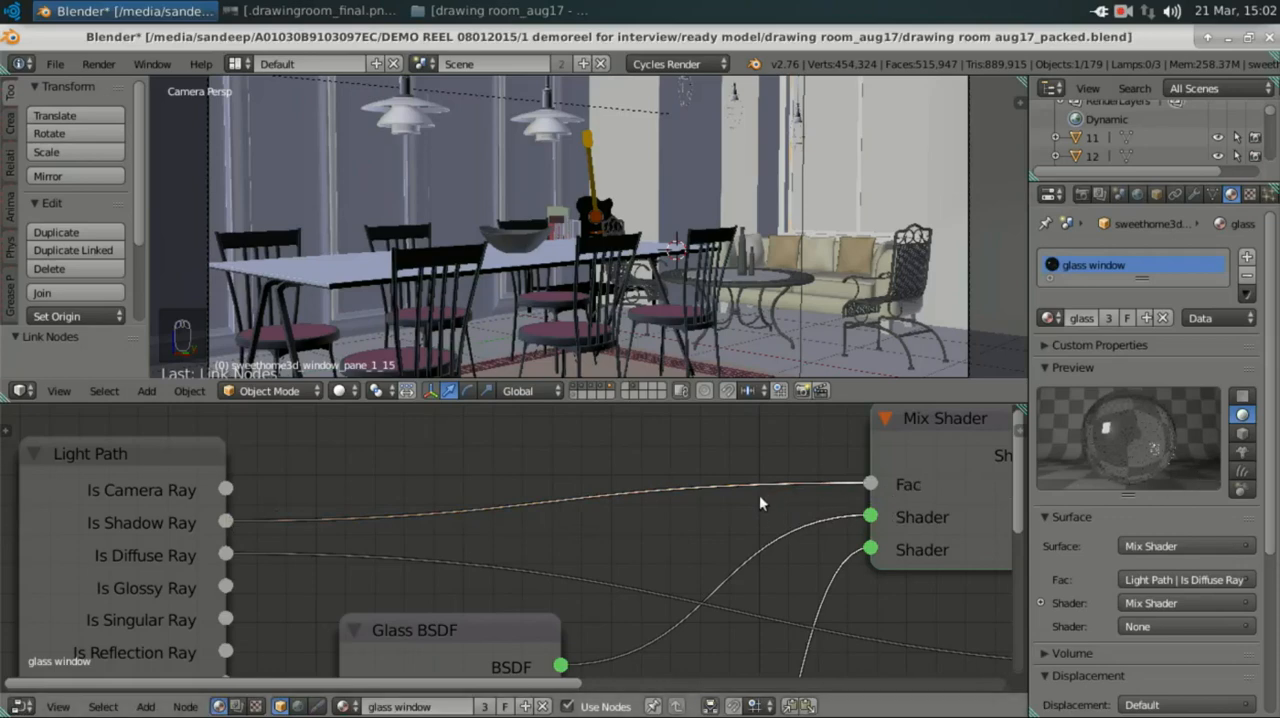
Step: Examine the first Mix Shader's output and how the Light Path's Is Diffuse Ray output feeds the second Mix Shader
{"action": "scroll", "coordinate": [850, 535], "scroll_direction": "down", "scroll_amount": 3}
{"action": "middle_click_drag", "start_coordinate": [704, 509], "coordinate": [483, 487]}
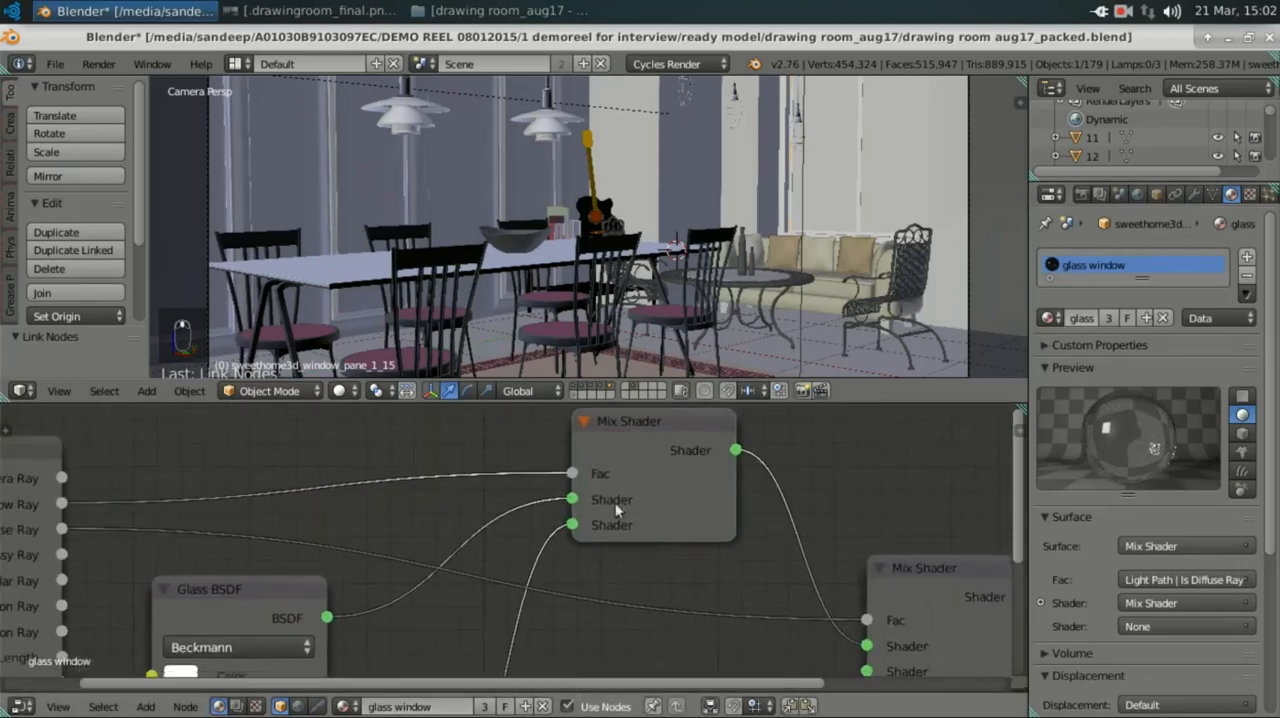
{"action": "middle_click_drag", "start_coordinate": [615, 502], "coordinate": [585, 488]}
{"action": "scroll", "coordinate": [682, 528], "scroll_direction": "down", "scroll_amount": 1}
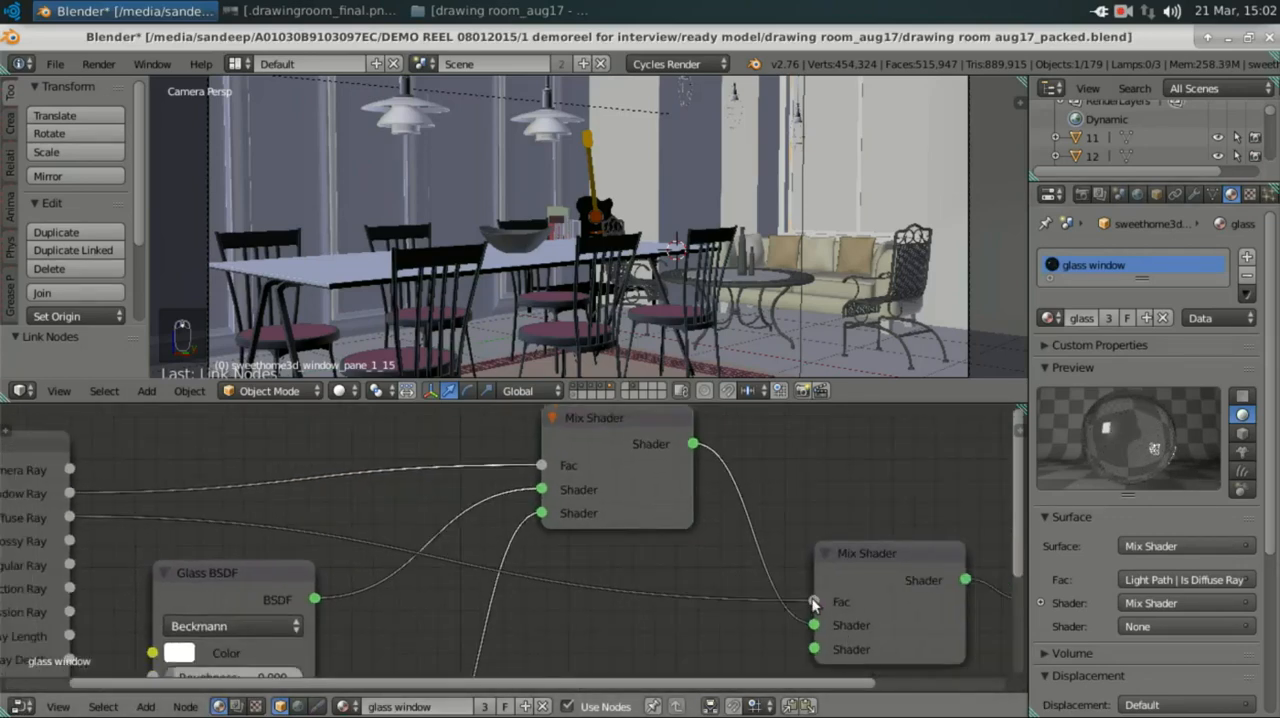
{"action": "middle_click_drag", "start_coordinate": [122, 522], "coordinate": [427, 523]}
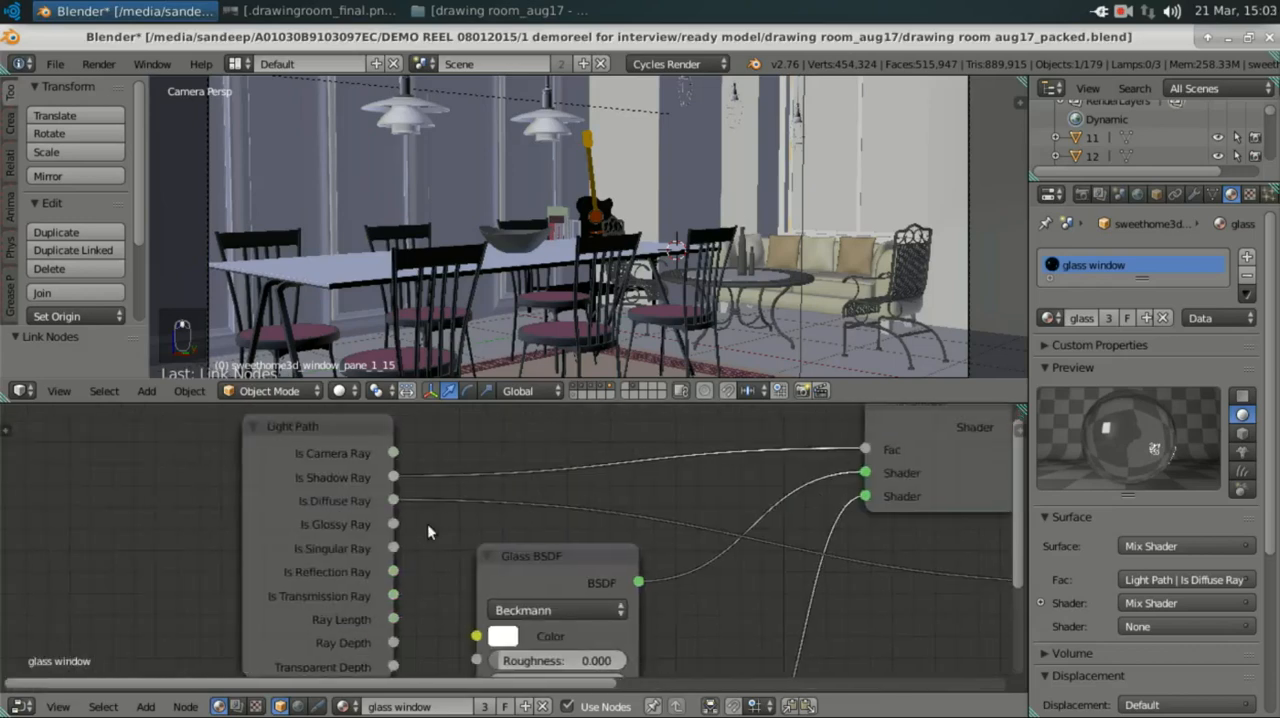
{"action": "scroll", "coordinate": [427, 523], "scroll_direction": "up", "scroll_amount": 4}
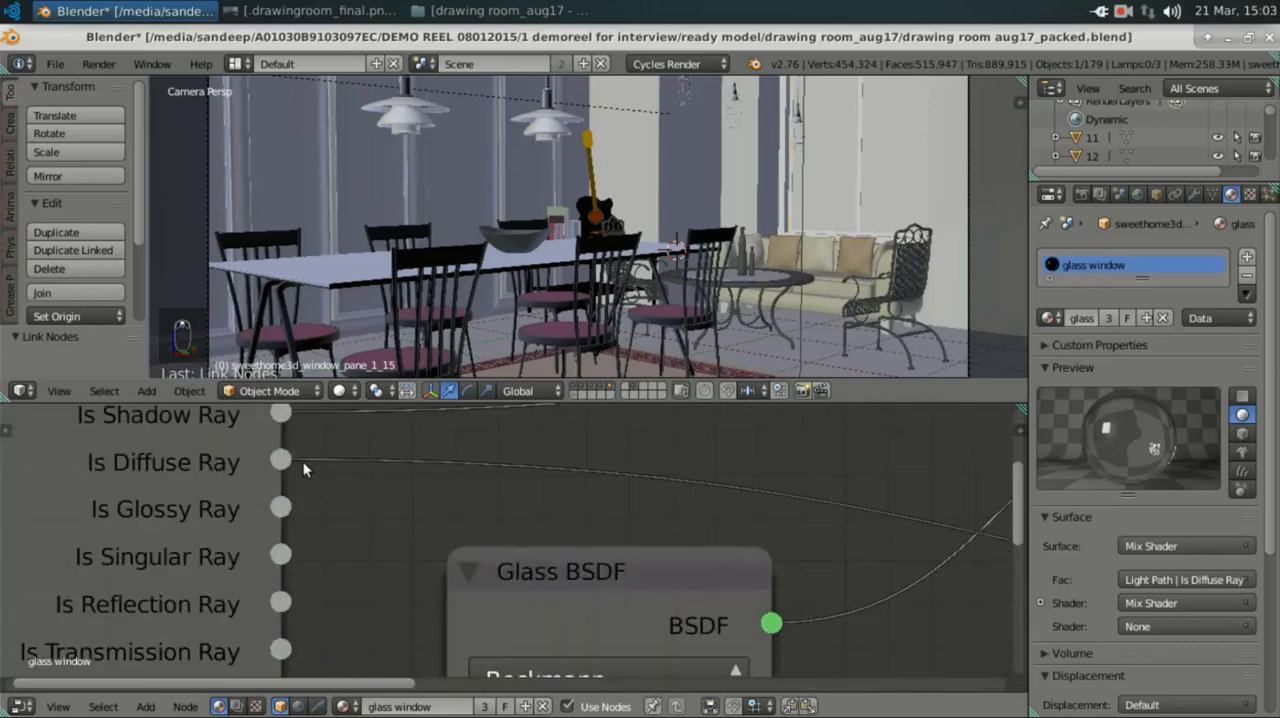
{"action": "scroll", "coordinate": [303, 470], "scroll_direction": "down", "scroll_amount": 3}
{"action": "middle_click_drag", "start_coordinate": [600, 558], "coordinate": [282, 562]}
{"action": "middle_click_drag", "start_coordinate": [668, 586], "coordinate": [513, 570]}
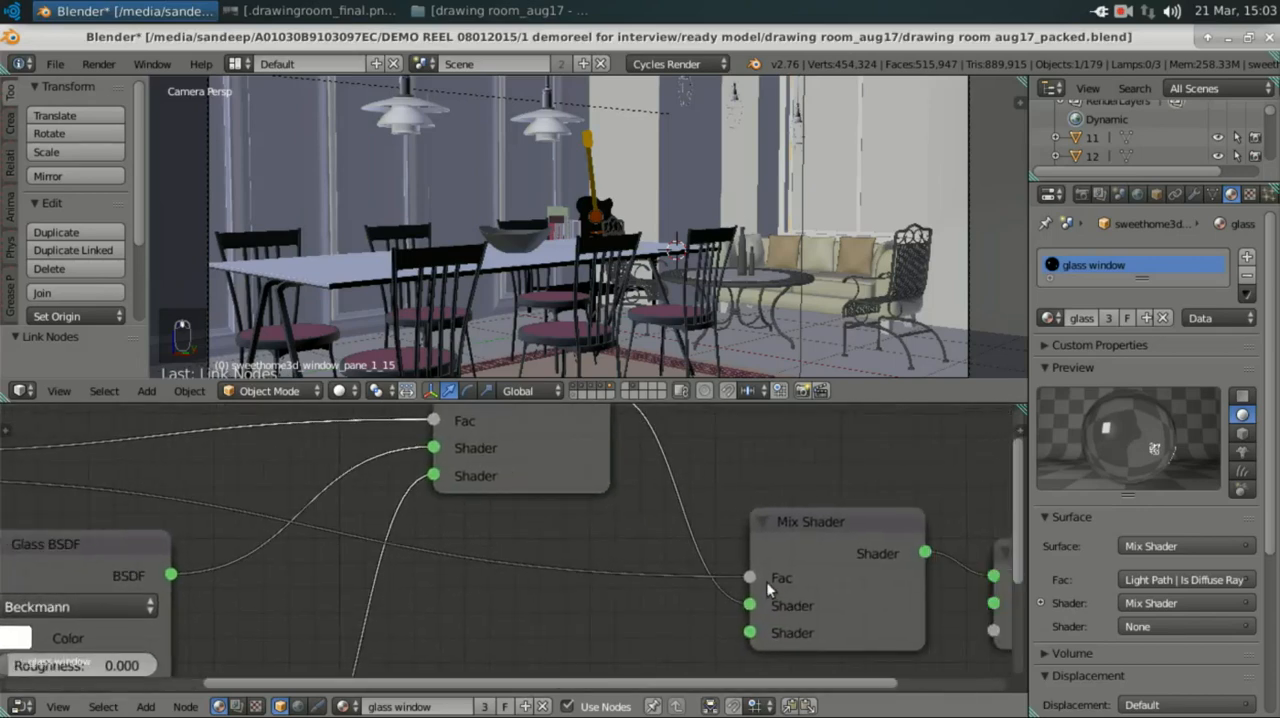
{"action": "scroll", "coordinate": [766, 581], "scroll_direction": "down", "scroll_amount": 1}
{"action": "middle_click_drag", "start_coordinate": [778, 583], "coordinate": [819, 571]}
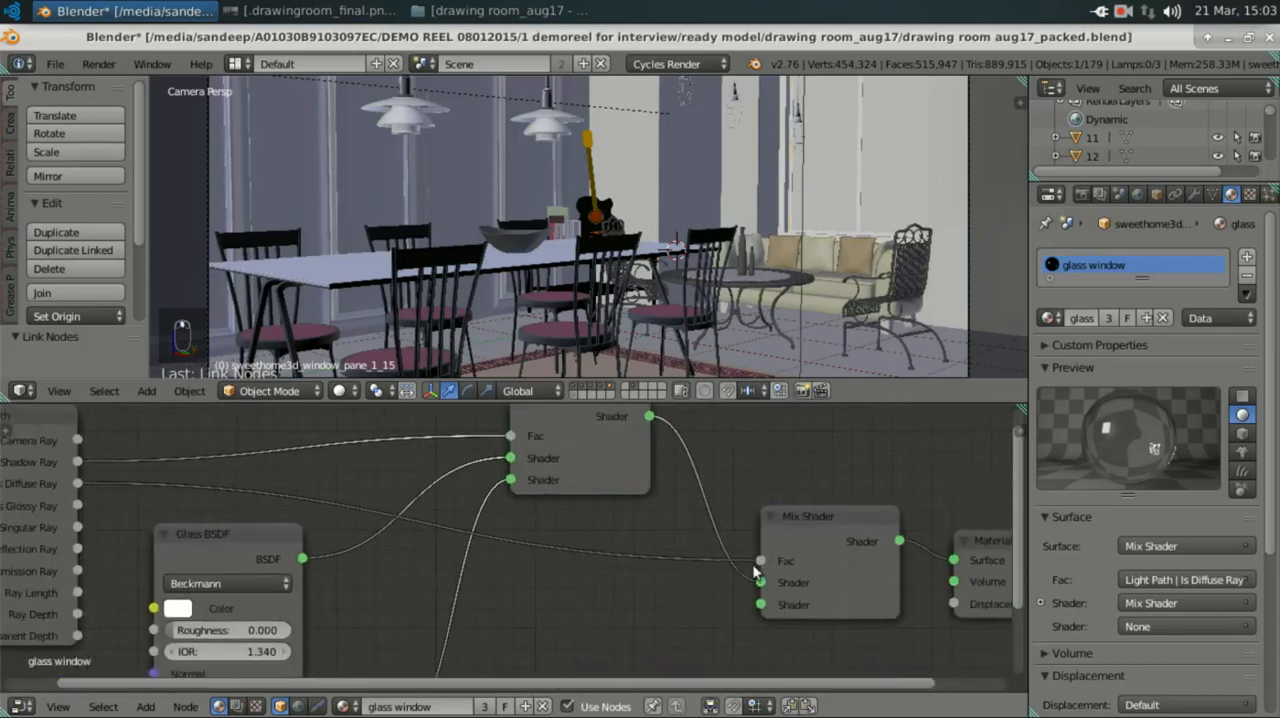
Step: Detach the Is Diffuse Ray link from the second Mix Shader's Fac input and reconnect it to the same input
{"action": "left_click_drag", "start_coordinate": [762, 559], "coordinate": [667, 572]}
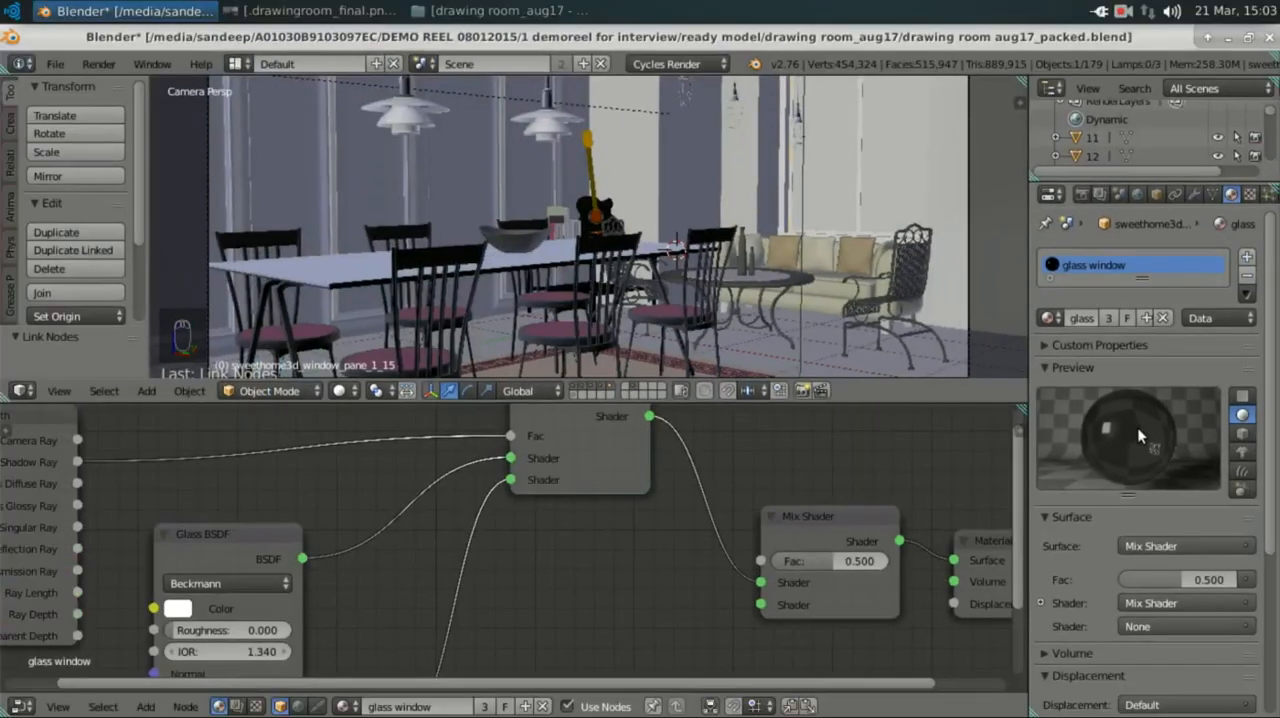
{"action": "middle_click_drag", "start_coordinate": [153, 490], "coordinate": [189, 498]}
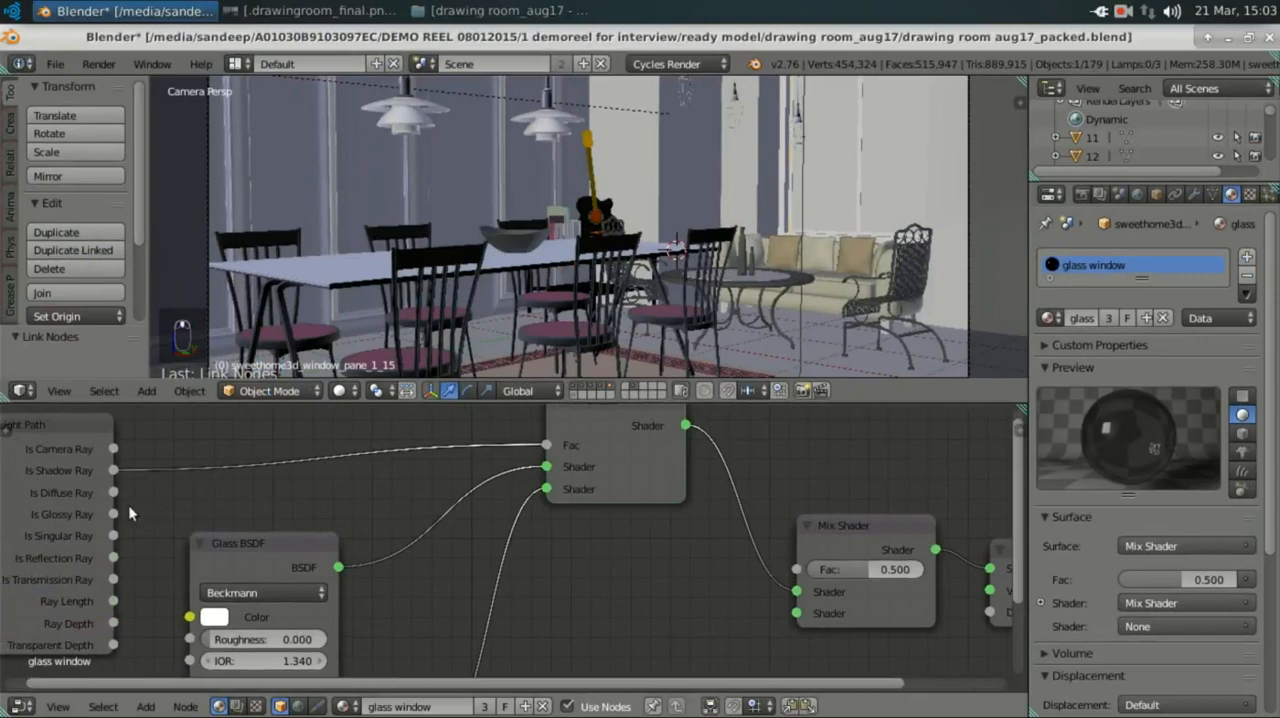
{"action": "left_click_drag", "start_coordinate": [114, 492], "coordinate": [815, 576]}
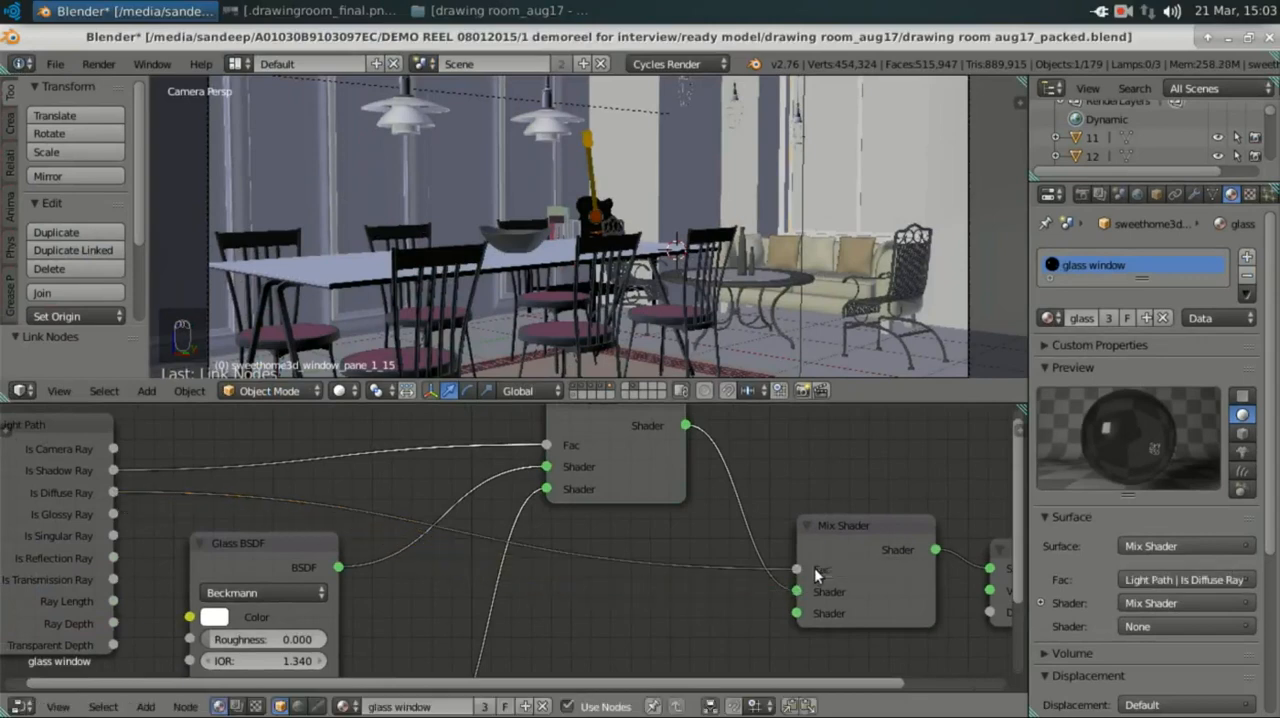
{"action": "scroll", "coordinate": [806, 513], "scroll_direction": "down", "scroll_amount": 4}
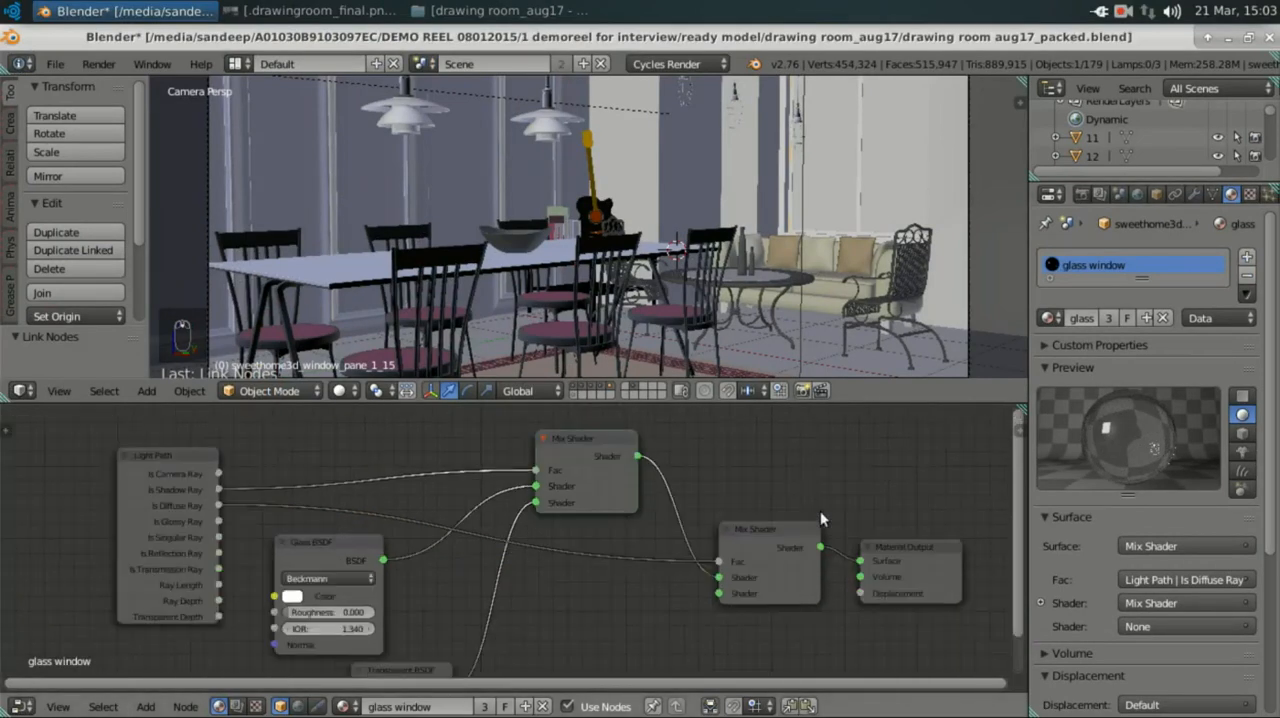
{"action": "middle_click_drag", "start_coordinate": [821, 532], "coordinate": [652, 492]}
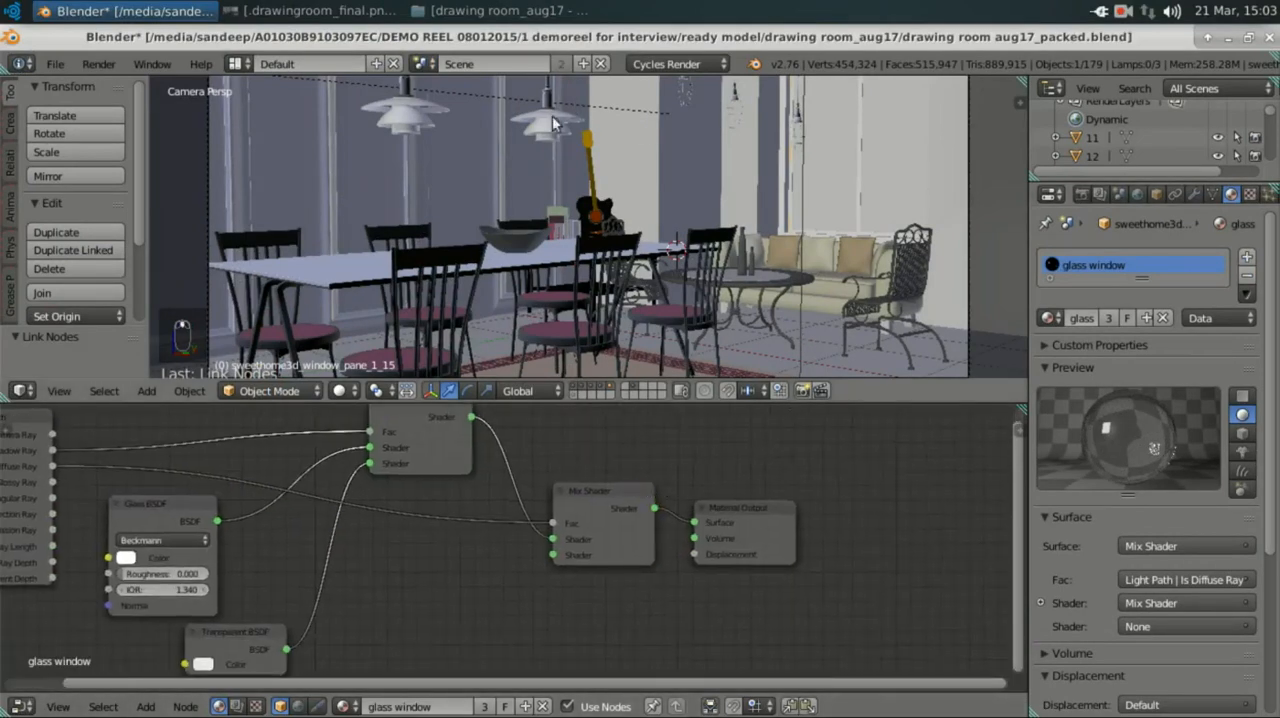
Step: Select the wall behind the dining table and examine its material's Mix Shader and Fresnel nodes
{"action": "right_click", "coordinate": [479, 154]}
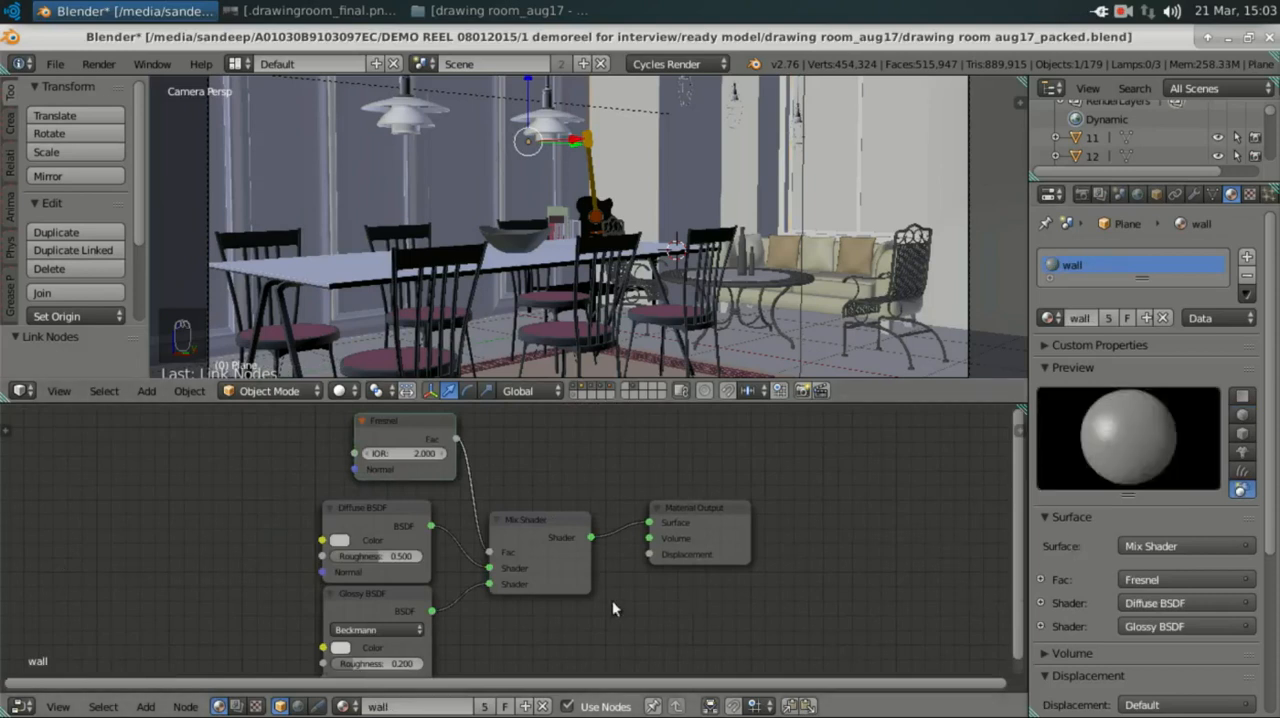
{"action": "scroll", "coordinate": [580, 556], "scroll_direction": "up", "scroll_amount": 3}
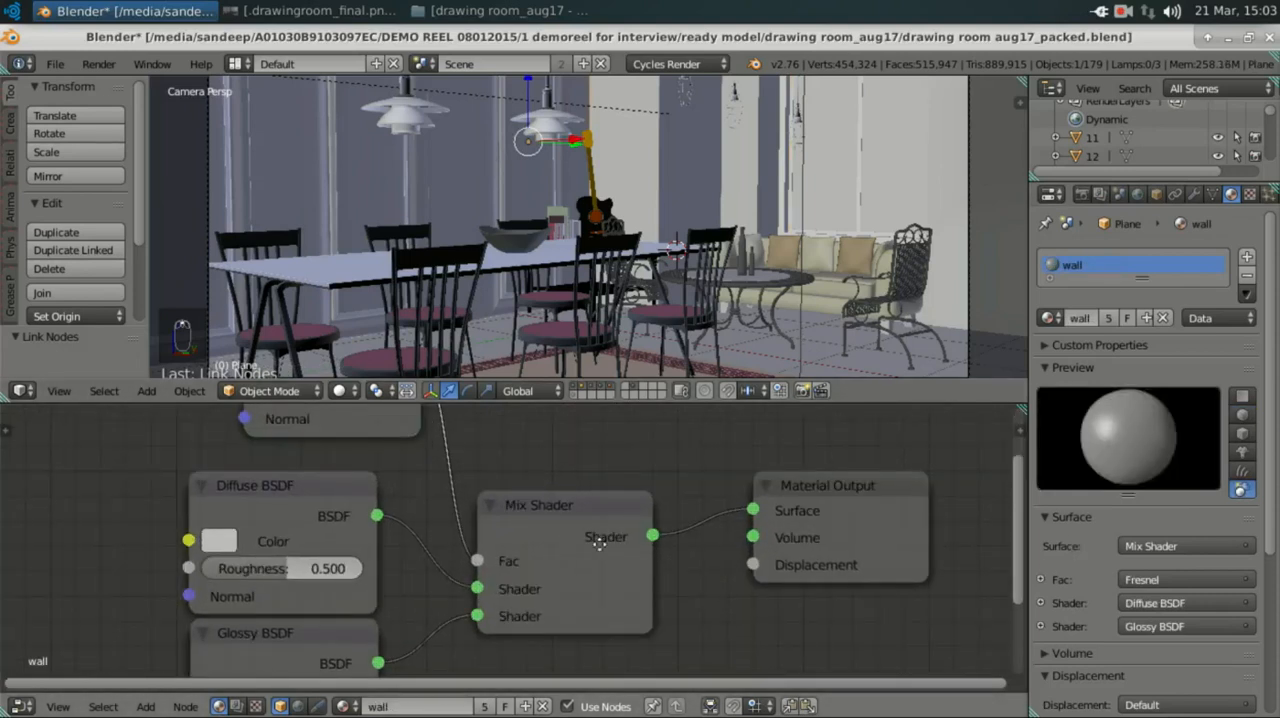
{"action": "middle_click_drag", "start_coordinate": [629, 517], "coordinate": [695, 550]}
{"action": "scroll", "coordinate": [693, 545], "scroll_direction": "up", "scroll_amount": 2}
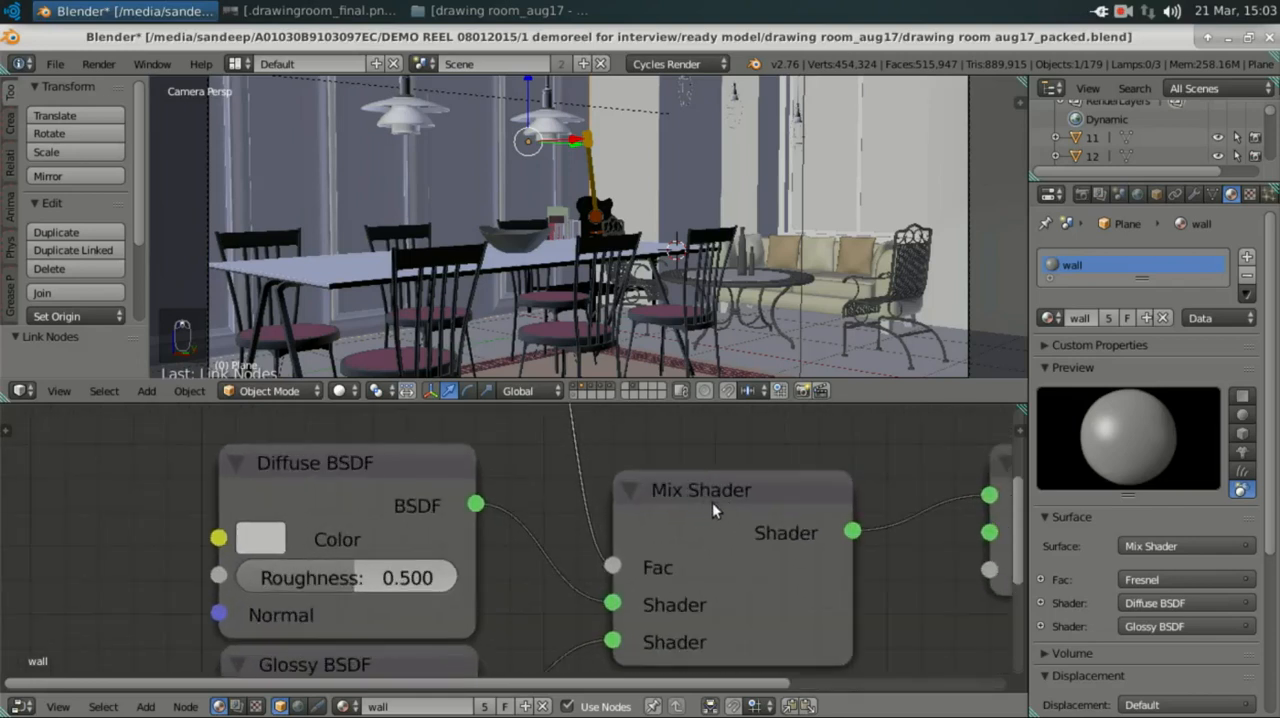
{"action": "middle_click_drag", "start_coordinate": [649, 494], "coordinate": [575, 644]}
{"action": "middle_click_drag", "start_coordinate": [466, 587], "coordinate": [479, 619]}
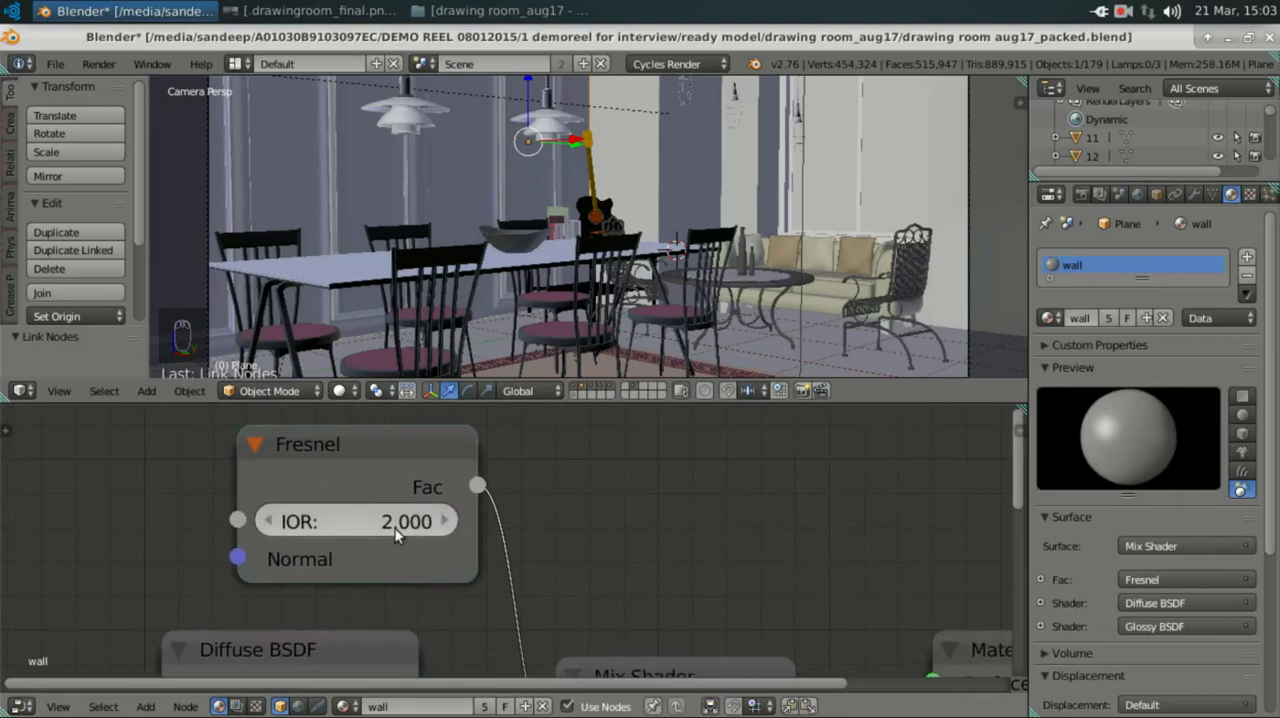
Step: Check the hex colours and settings of the wall material's Diffuse BSDF and Glossy BSDF nodes
{"action": "middle_click_drag", "start_coordinate": [434, 452], "coordinate": [372, 484]}
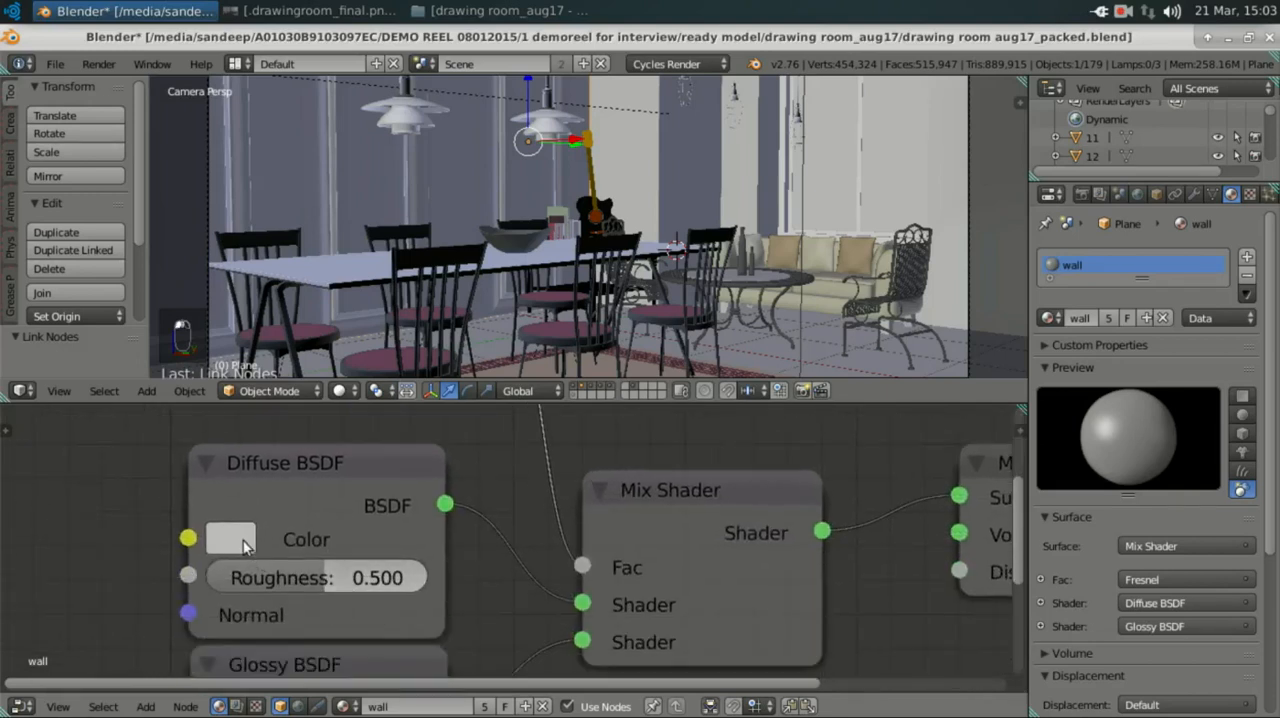
{"action": "left_click", "coordinate": [248, 545]}
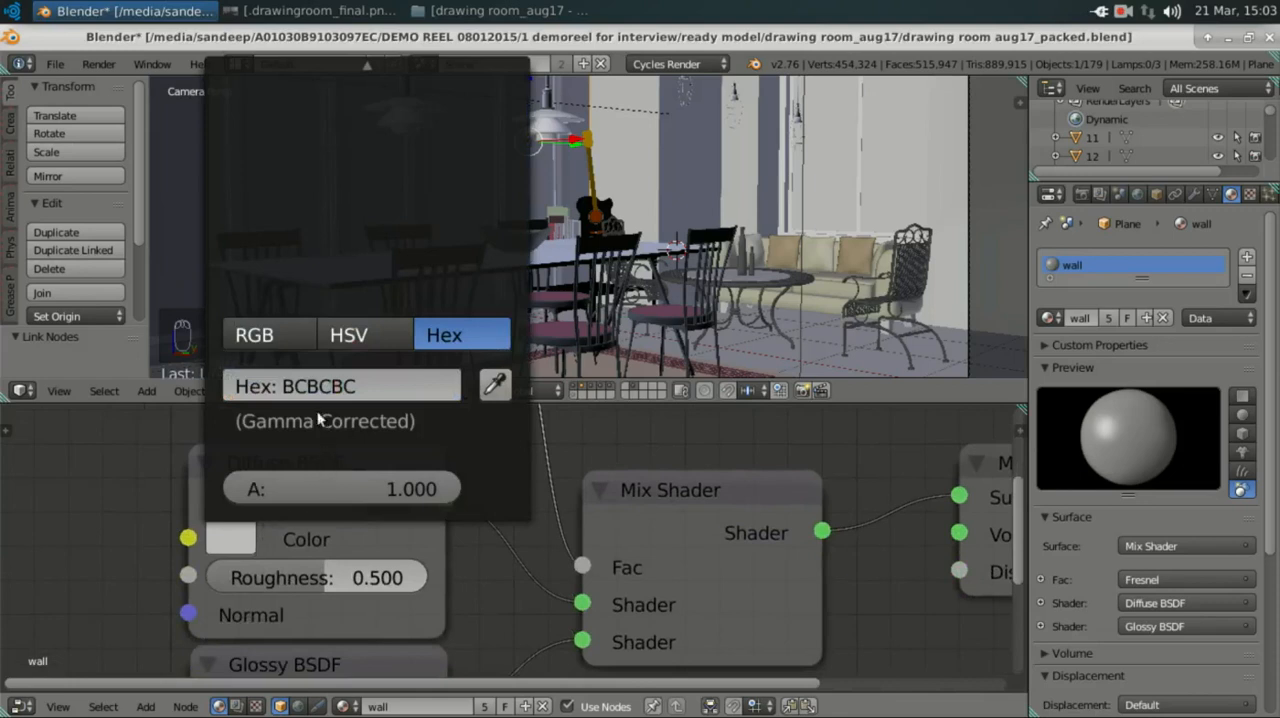
{"action": "middle_click_drag", "start_coordinate": [352, 590], "coordinate": [340, 512]}
{"action": "mouse_move", "coordinate": [387, 571]}
{"action": "middle_mouse_down"}
{"action": "mouse_move", "coordinate": [358, 501]}
{"action": "mouse_move", "coordinate": [367, 474]}
{"action": "middle_mouse_up"}
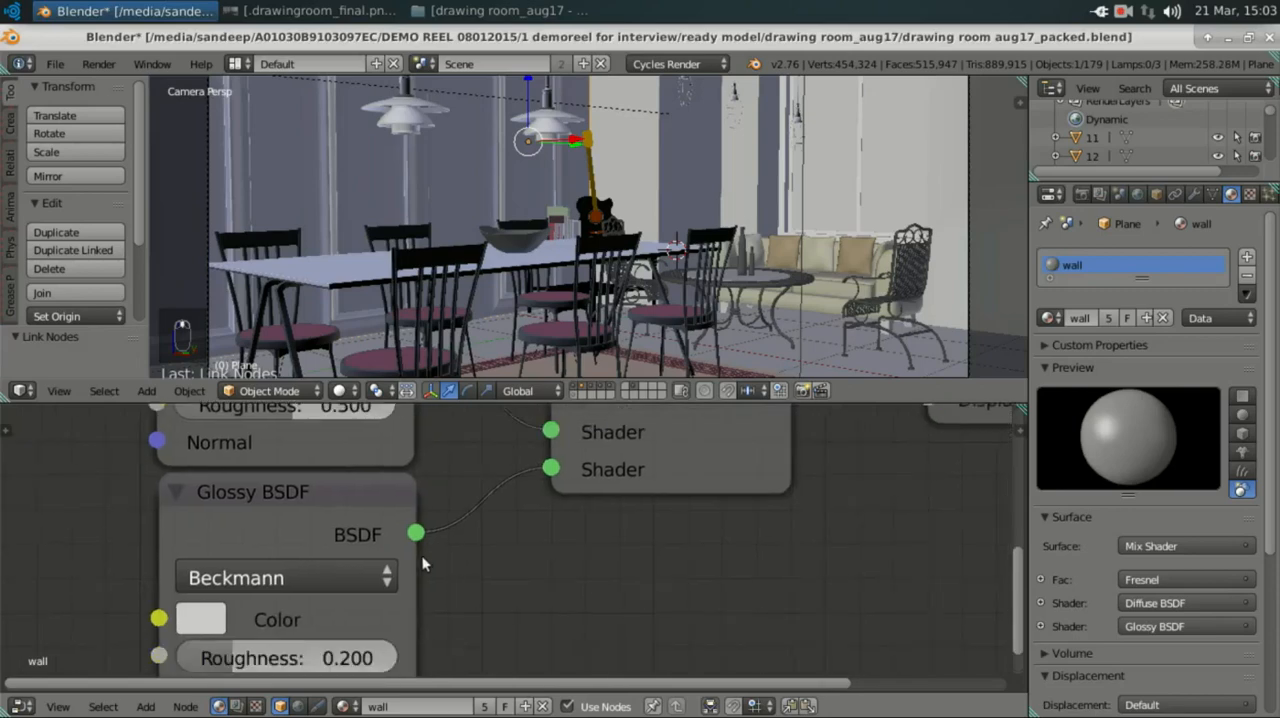
{"action": "middle_click_drag", "start_coordinate": [433, 546], "coordinate": [449, 477]}
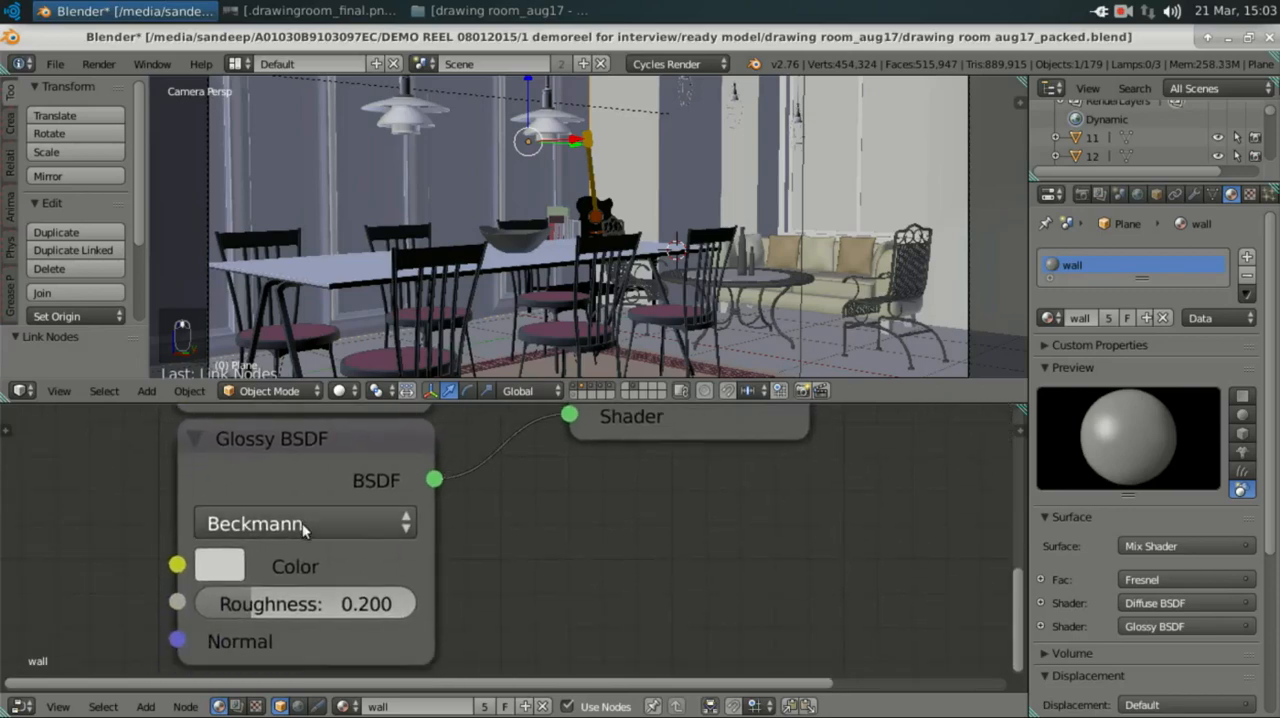
{"action": "left_click", "coordinate": [221, 566]}
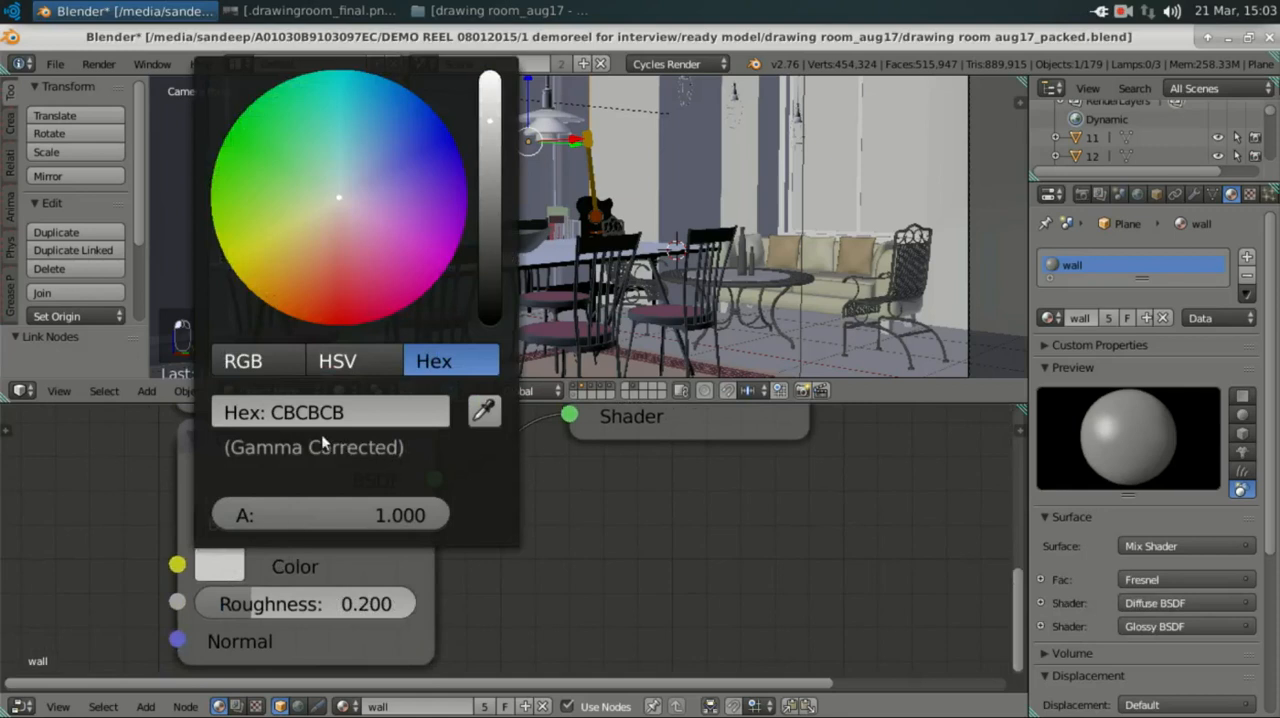
{"action": "middle_click_drag", "start_coordinate": [341, 626], "coordinate": [299, 608]}
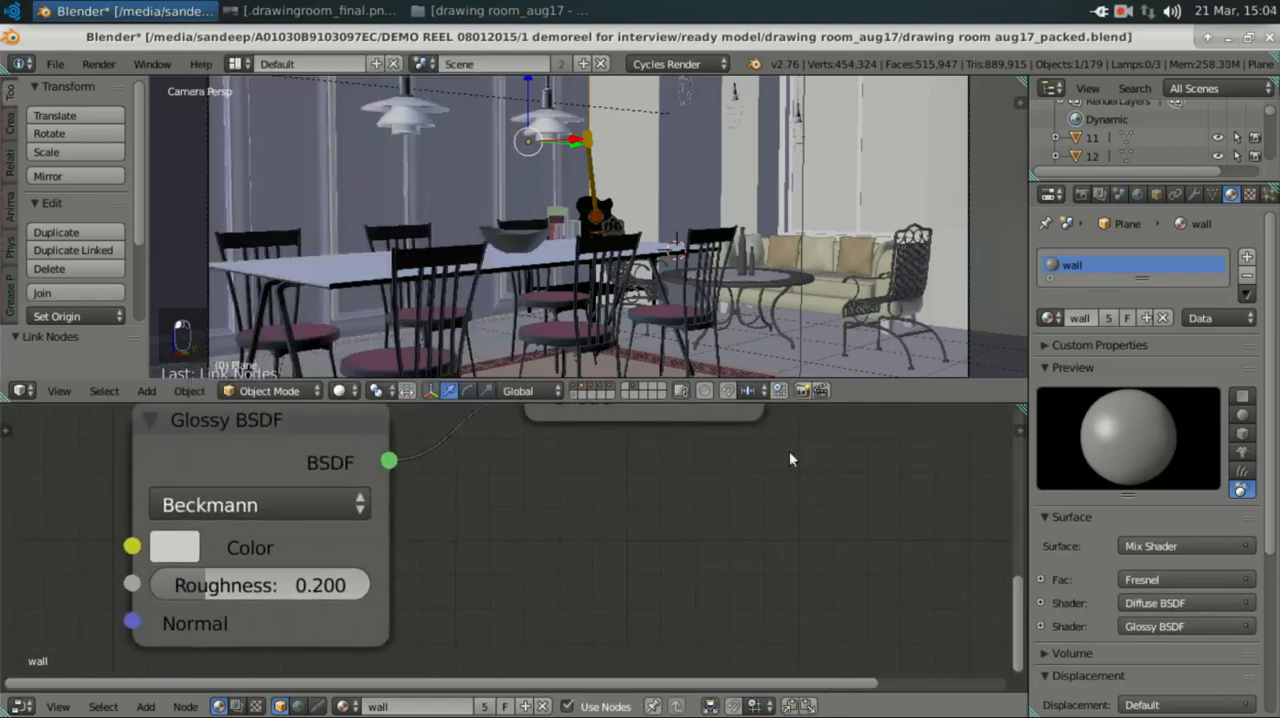
{"action": "scroll", "coordinate": [677, 498], "scroll_direction": "down", "scroll_amount": 2}
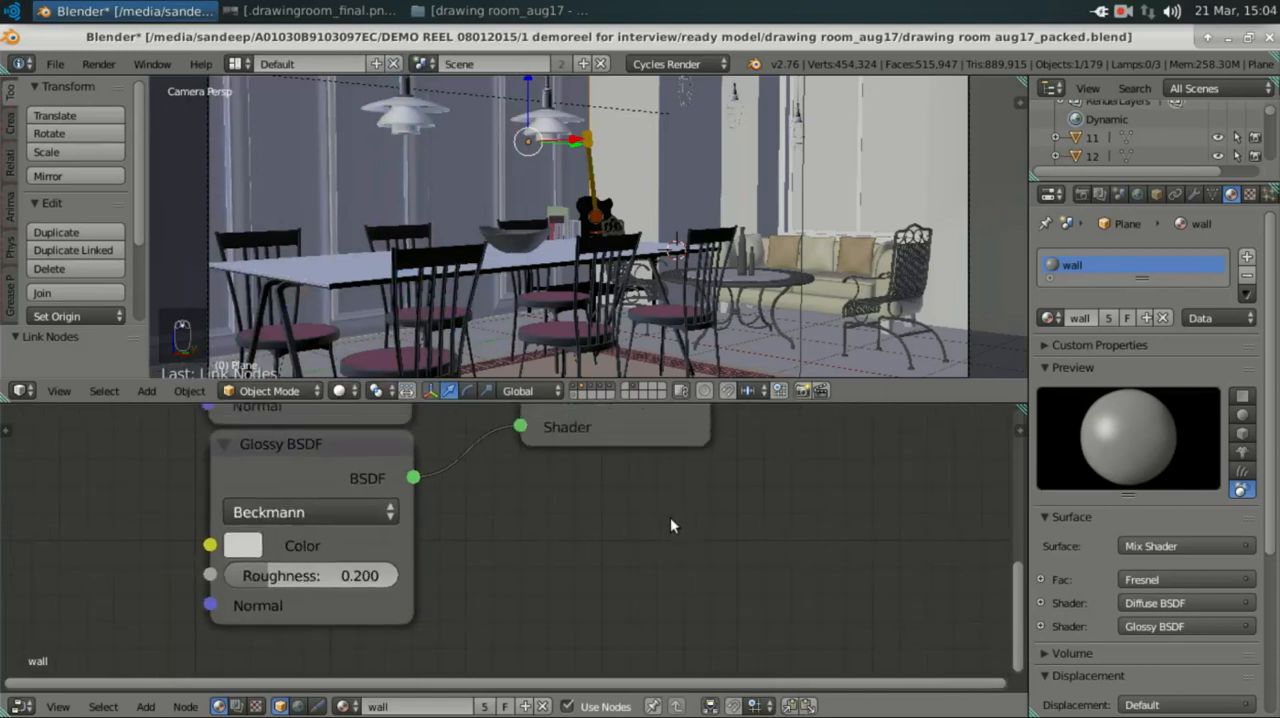
Step: Select the floor and examine its material's Mix Shader, Material Output and Layer Weight nodes
{"action": "right_click", "coordinate": [826, 335]}
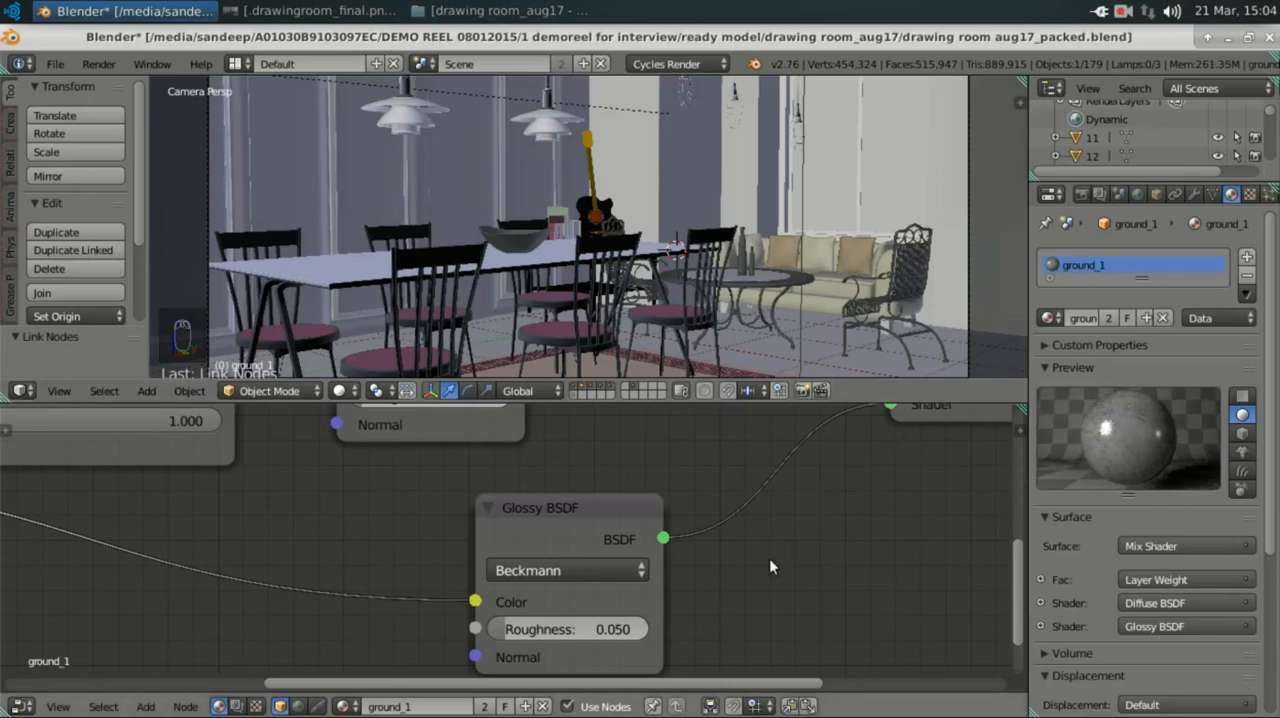
{"action": "scroll", "coordinate": [640, 565], "scroll_direction": "down", "scroll_amount": 2}
{"action": "scroll", "coordinate": [537, 560], "scroll_direction": "down", "scroll_amount": 4}
{"action": "middle_click_drag", "start_coordinate": [374, 547], "coordinate": [331, 632]}
{"action": "scroll", "coordinate": [680, 537], "scroll_direction": "up", "scroll_amount": 5}
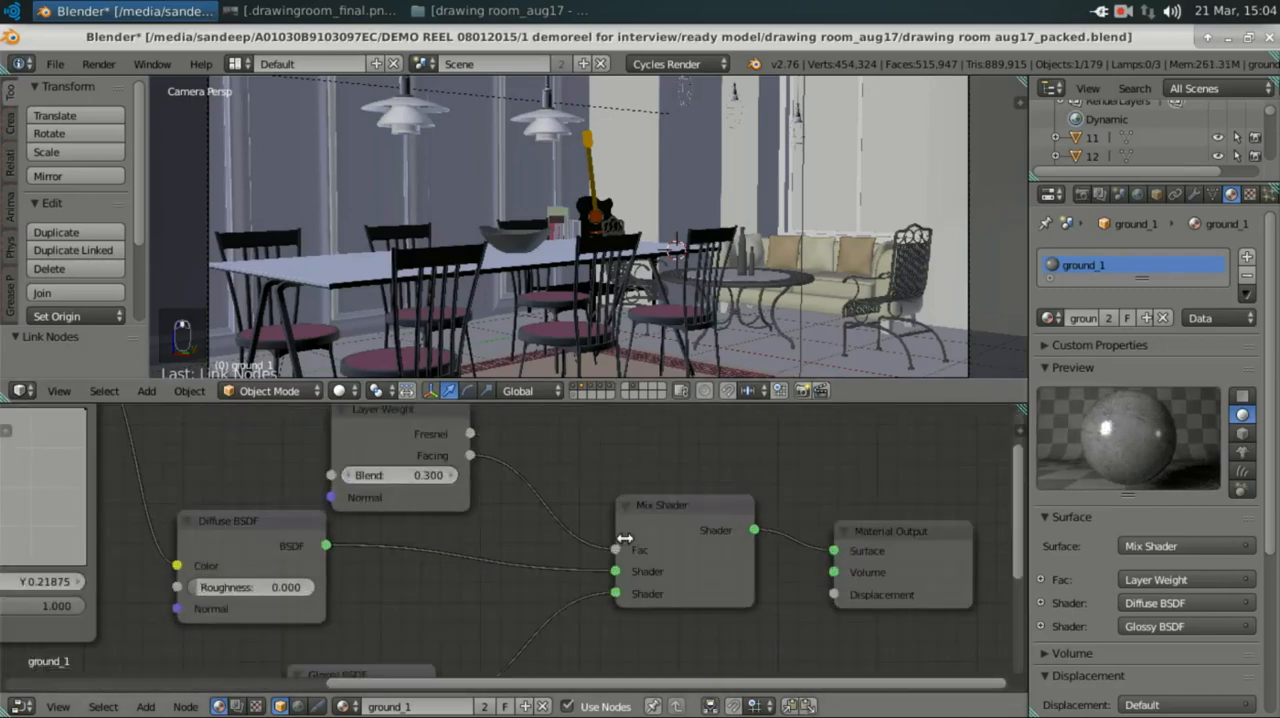
{"action": "middle_click_drag", "start_coordinate": [727, 522], "coordinate": [613, 532]}
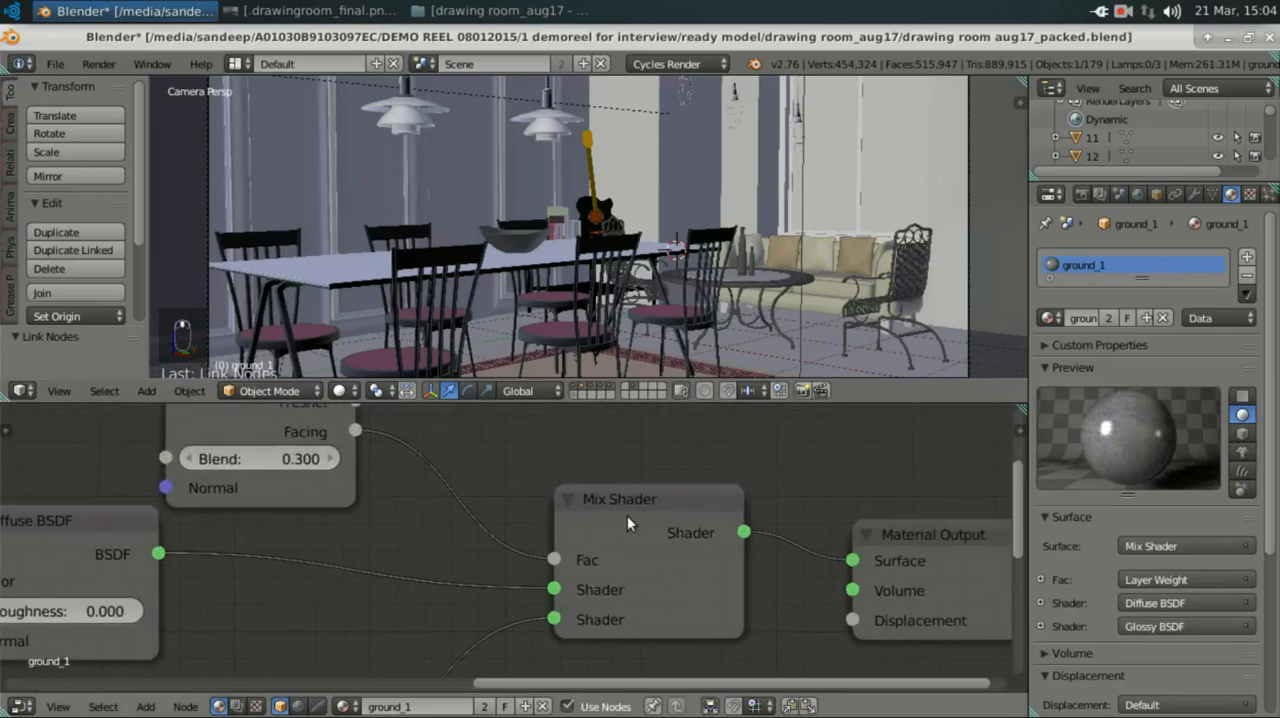
{"action": "middle_click_drag", "start_coordinate": [650, 591], "coordinate": [823, 699]}
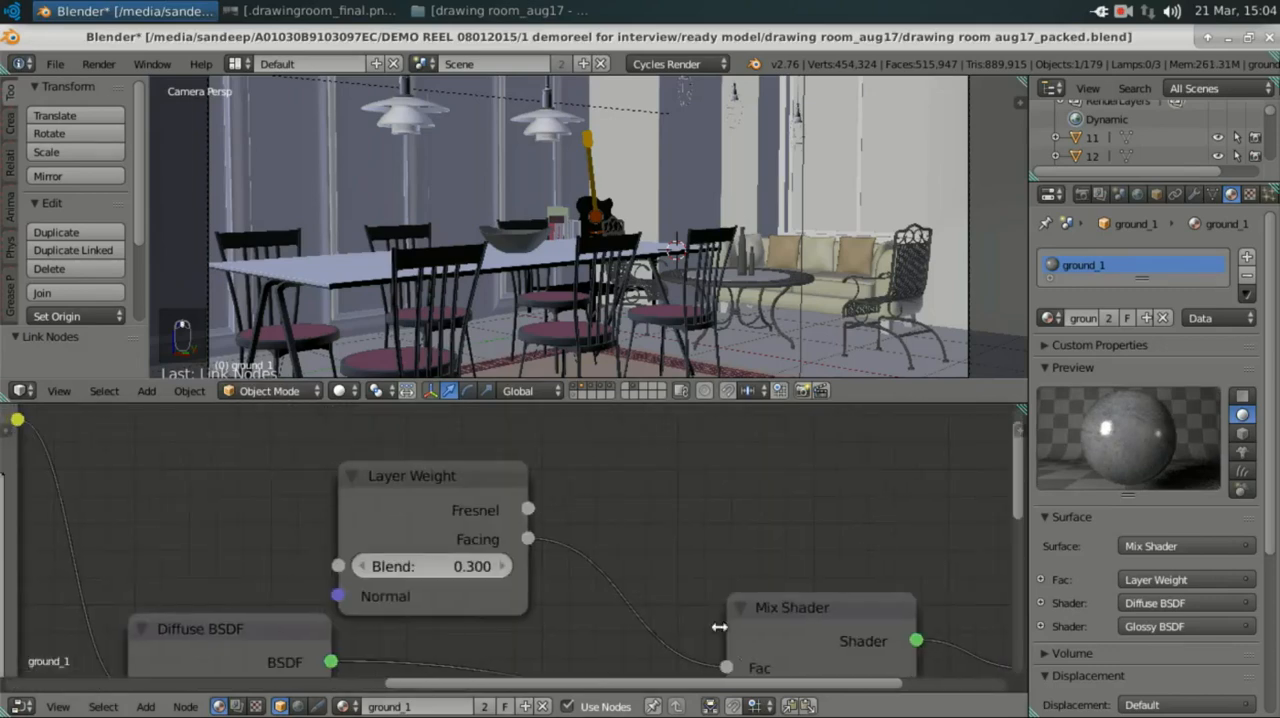
{"action": "mouse_move", "coordinate": [435, 523]}
{"action": "middle_mouse_down"}
{"action": "mouse_move", "coordinate": [549, 460]}
{"action": "mouse_move", "coordinate": [434, 538]}
{"action": "middle_mouse_up"}
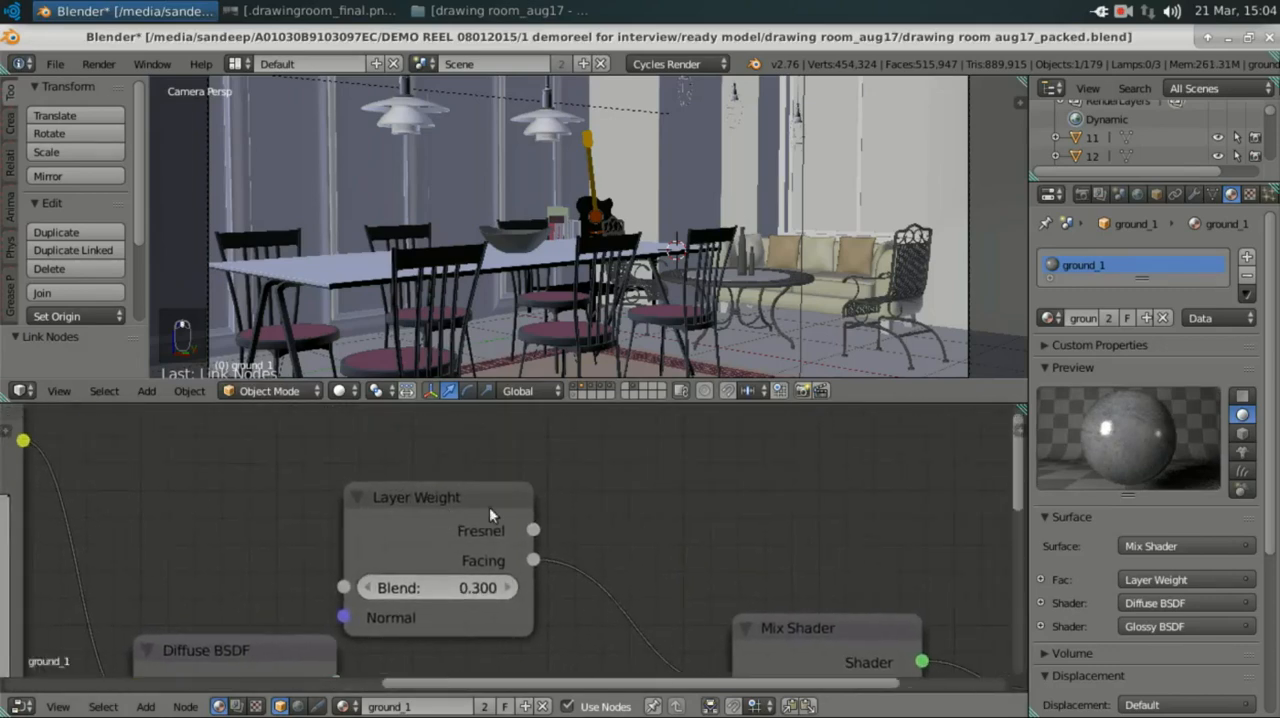
Step: Add a second Layer Weight node and place it above the Mix Shader
{"action": "scroll", "coordinate": [560, 540], "scroll_direction": "down", "scroll_amount": 2}
{"action": "scroll", "coordinate": [560, 536], "scroll_direction": "down", "scroll_amount": 2}
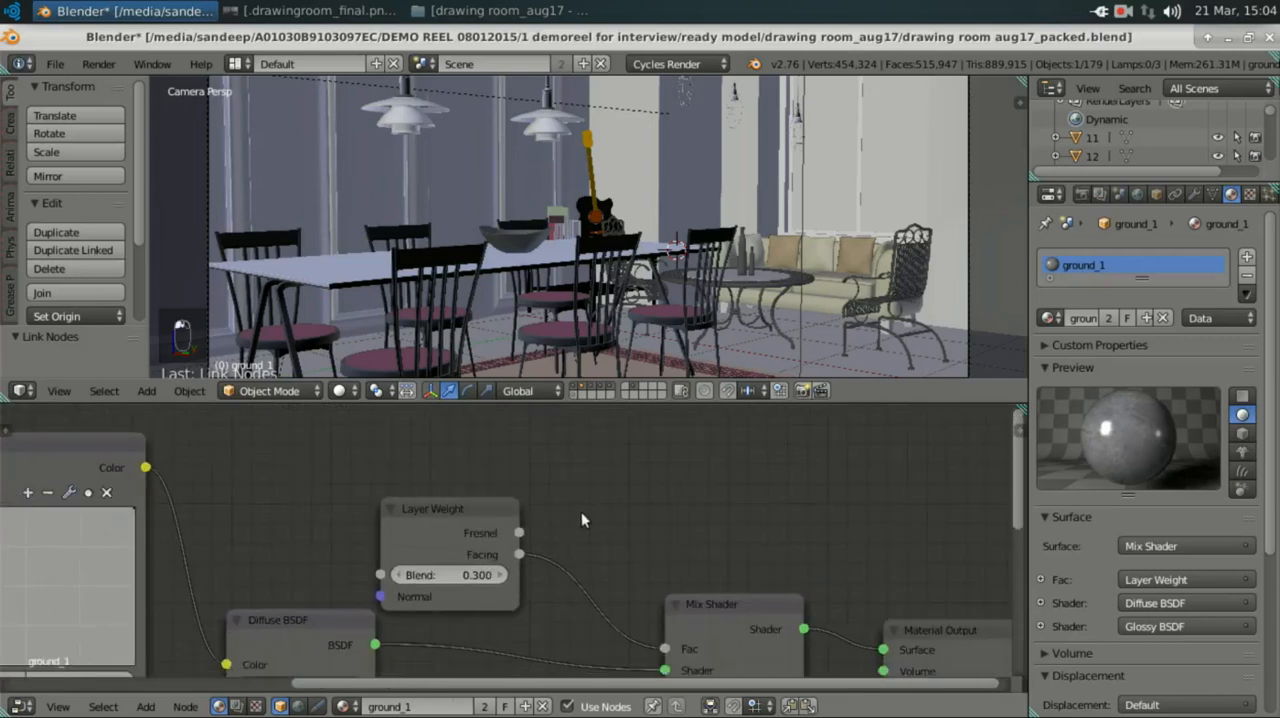
{"action": "key", "text": "shift+a"}
{"action": "left_click", "coordinate": [581, 511]}
{"action": "type", "text": "lay"}
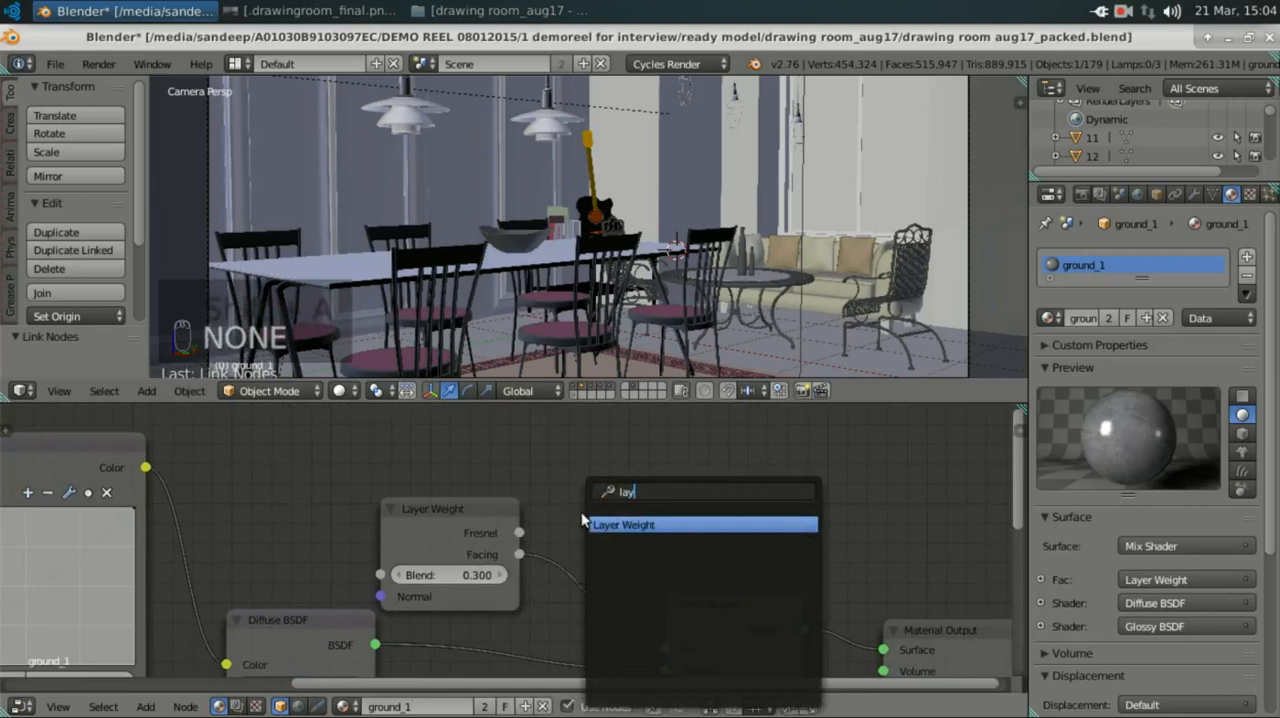
{"action": "key", "text": "Return"}
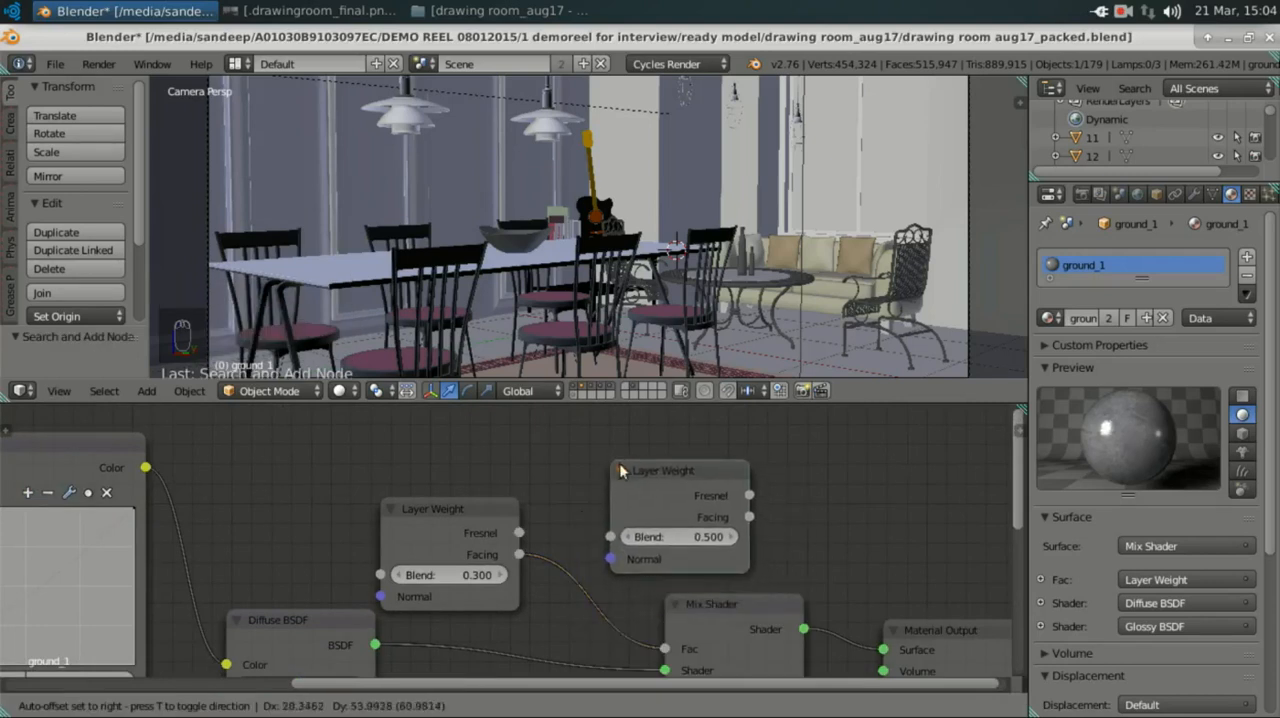
{"action": "left_click", "coordinate": [620, 466]}
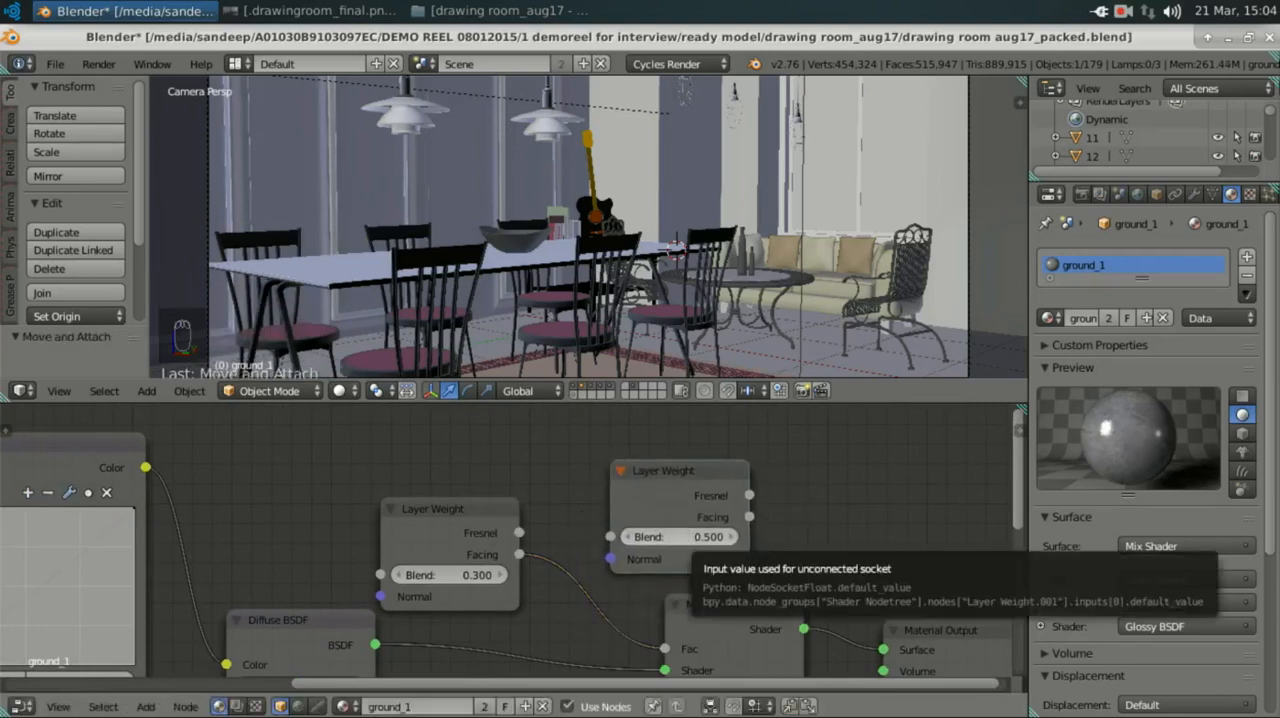
Step: Set the new Layer Weight node's Blend to 0 and delete that node
{"action": "left_click", "coordinate": [684, 537]}
{"action": "type", "text": "0"}
{"action": "key", "text": "Return"}
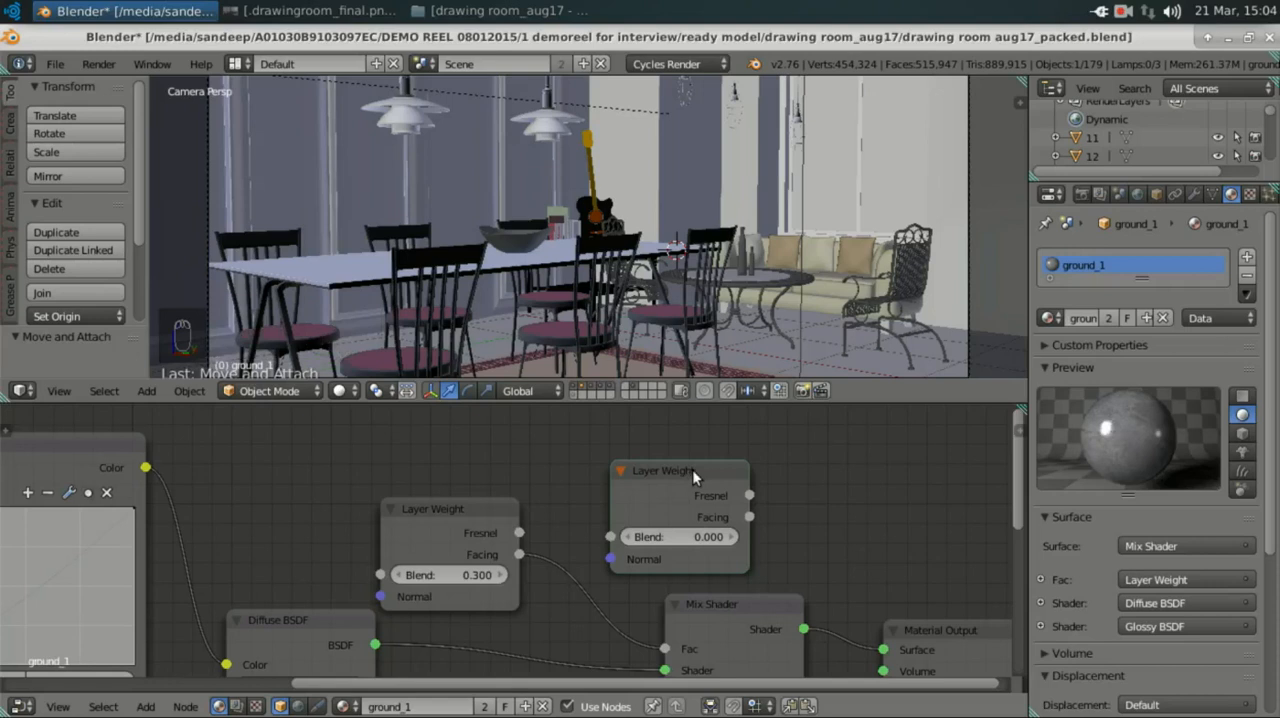
{"action": "key", "text": "x"}
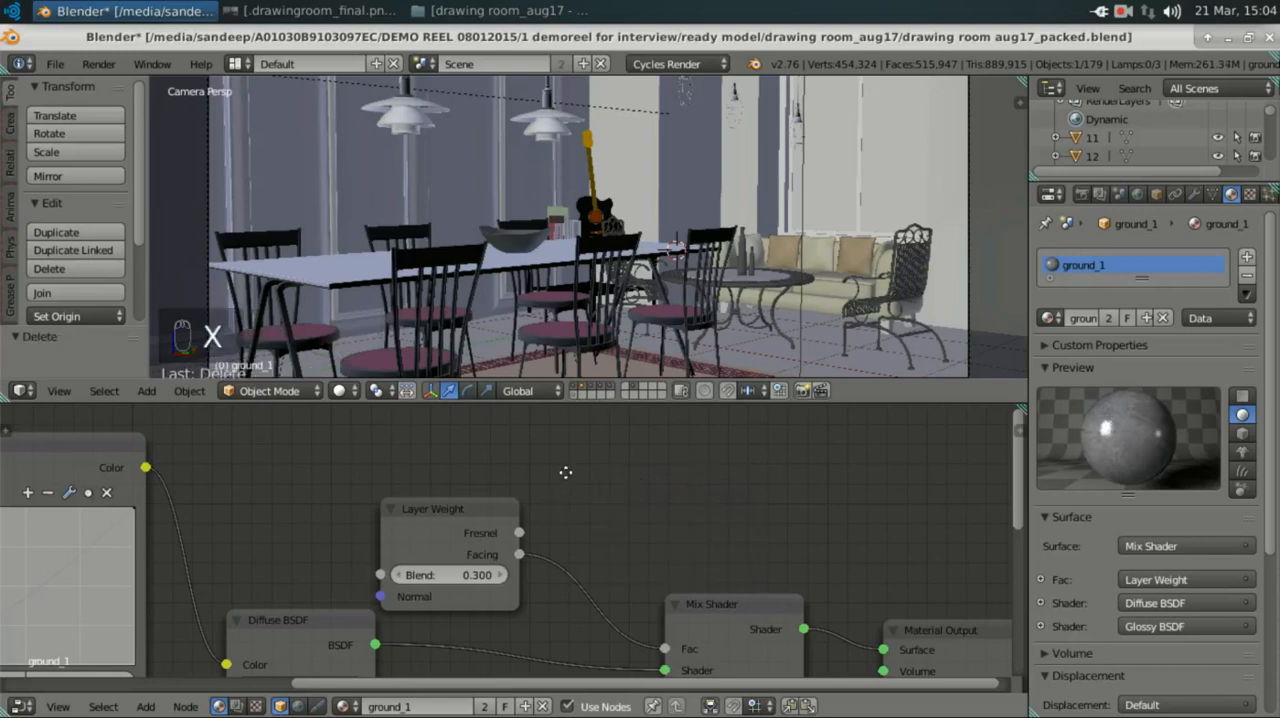
Step: Check the roughness of the floor's Diffuse BSDF and Glossy BSDF nodes and the Glossy BSDF's distribution options
{"action": "middle_click_drag", "start_coordinate": [565, 472], "coordinate": [574, 457]}
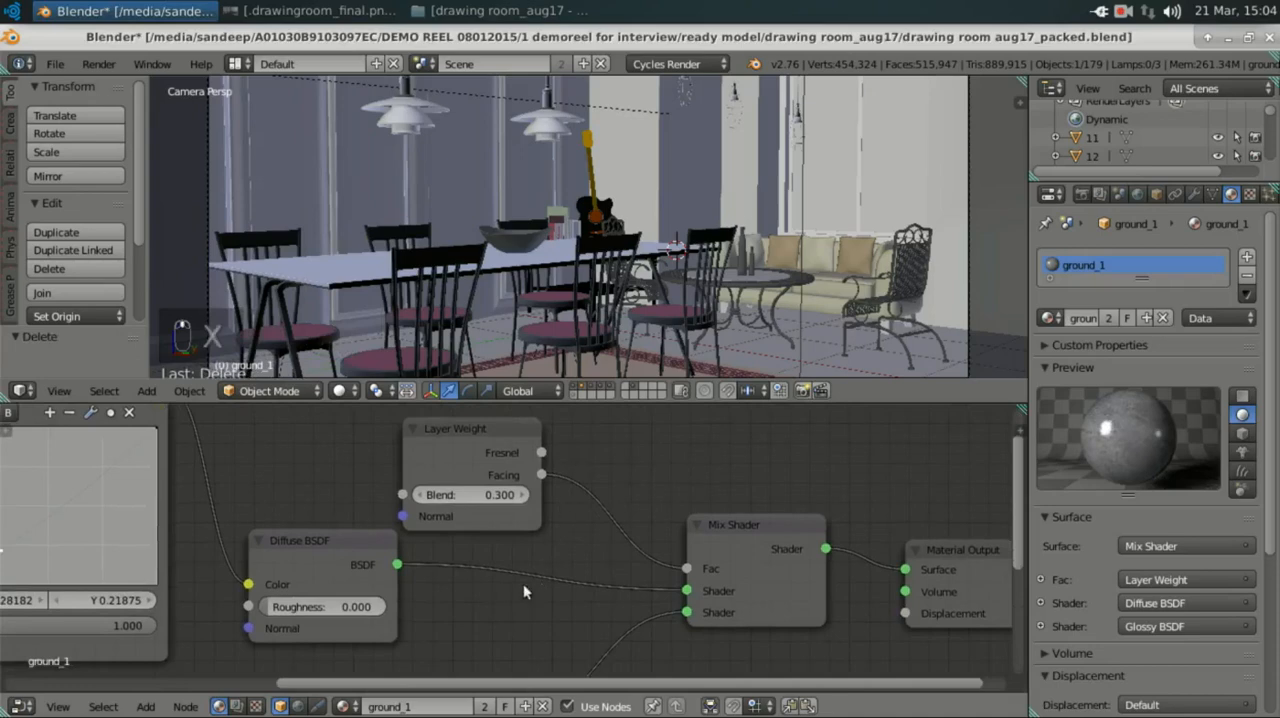
{"action": "middle_click_drag", "start_coordinate": [543, 543], "coordinate": [571, 460]}
{"action": "scroll", "coordinate": [329, 510], "scroll_direction": "up", "scroll_amount": 5}
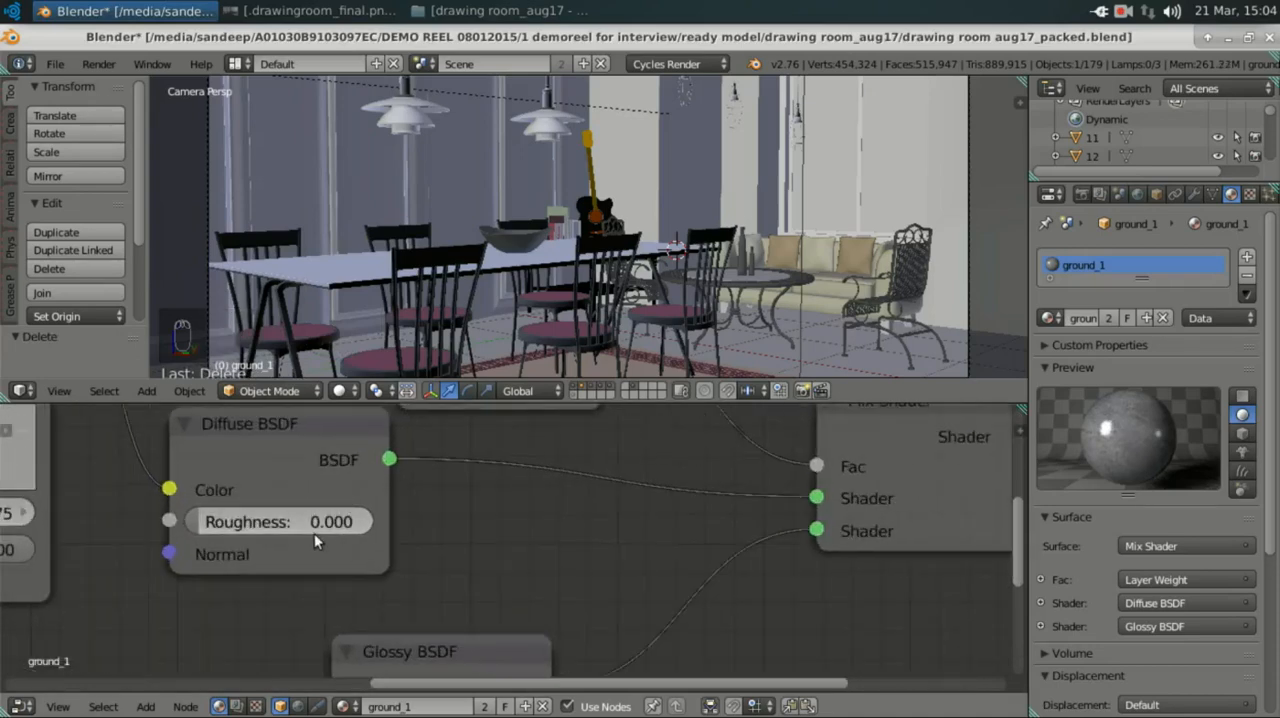
{"action": "scroll", "coordinate": [320, 535], "scroll_direction": "down", "scroll_amount": 2}
{"action": "middle_click_drag", "start_coordinate": [502, 628], "coordinate": [464, 507]}
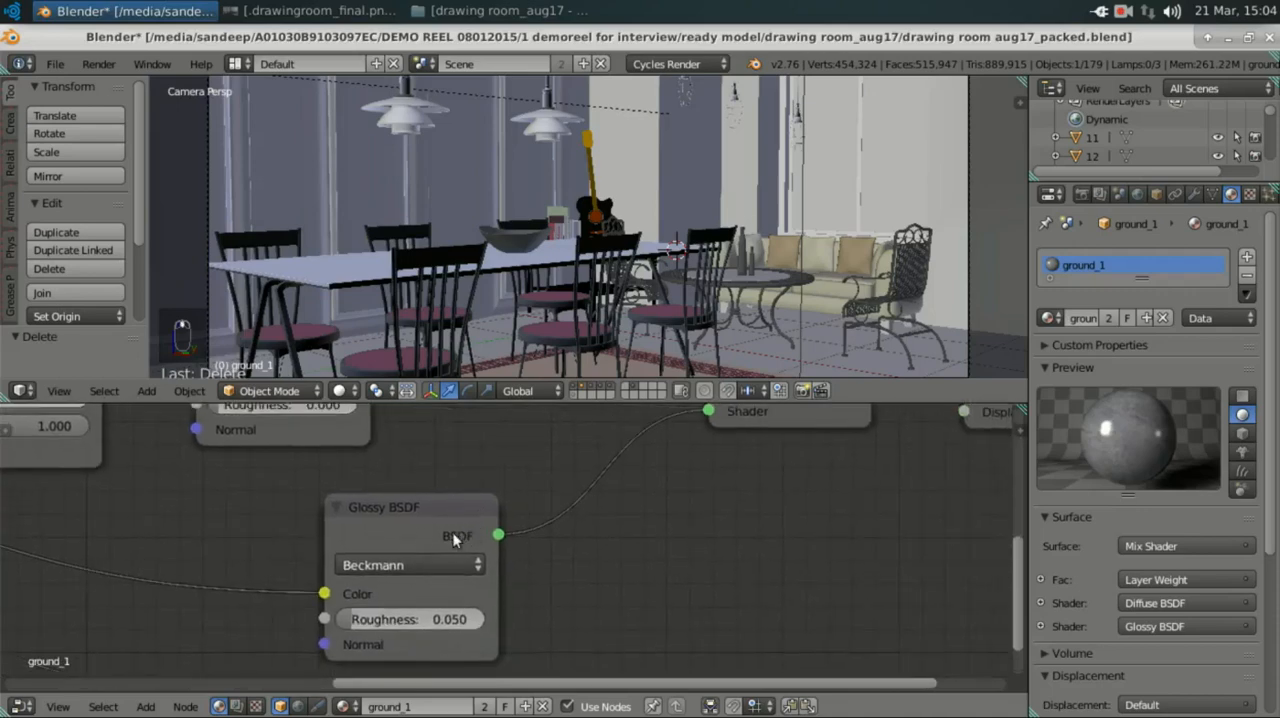
{"action": "scroll", "coordinate": [399, 519], "scroll_direction": "up", "scroll_amount": 1}
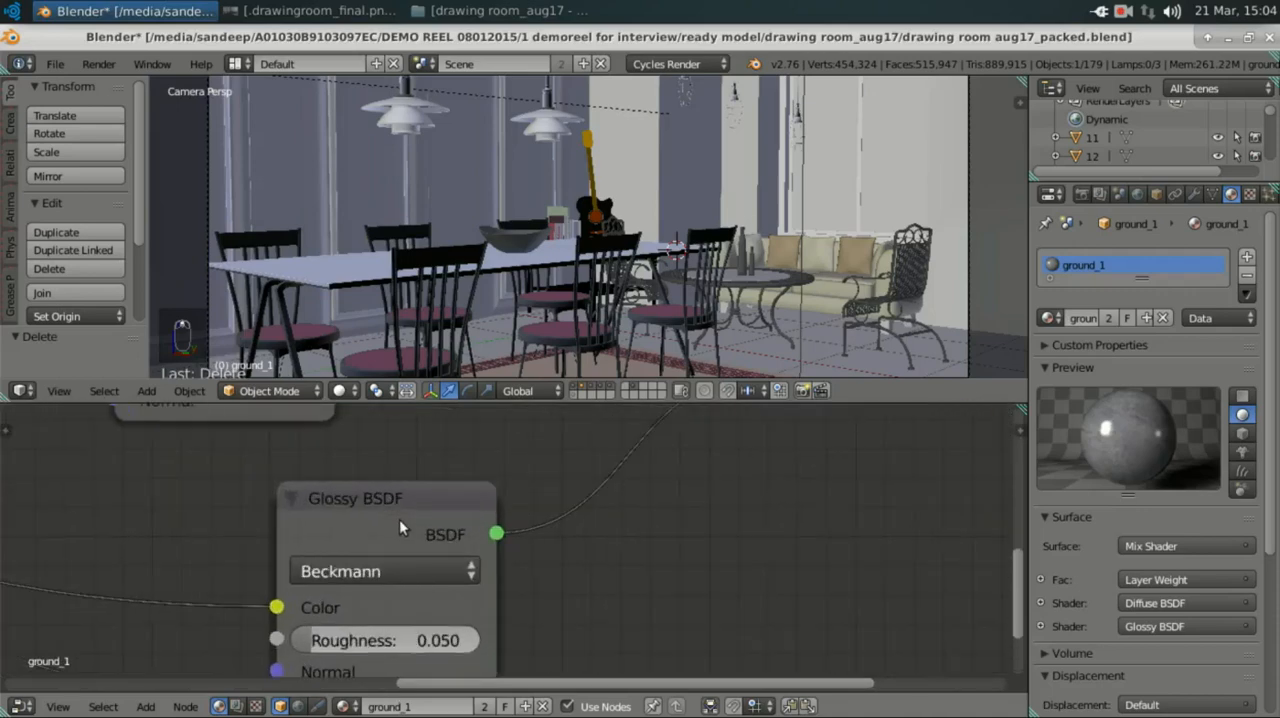
{"action": "left_click", "coordinate": [385, 573]}
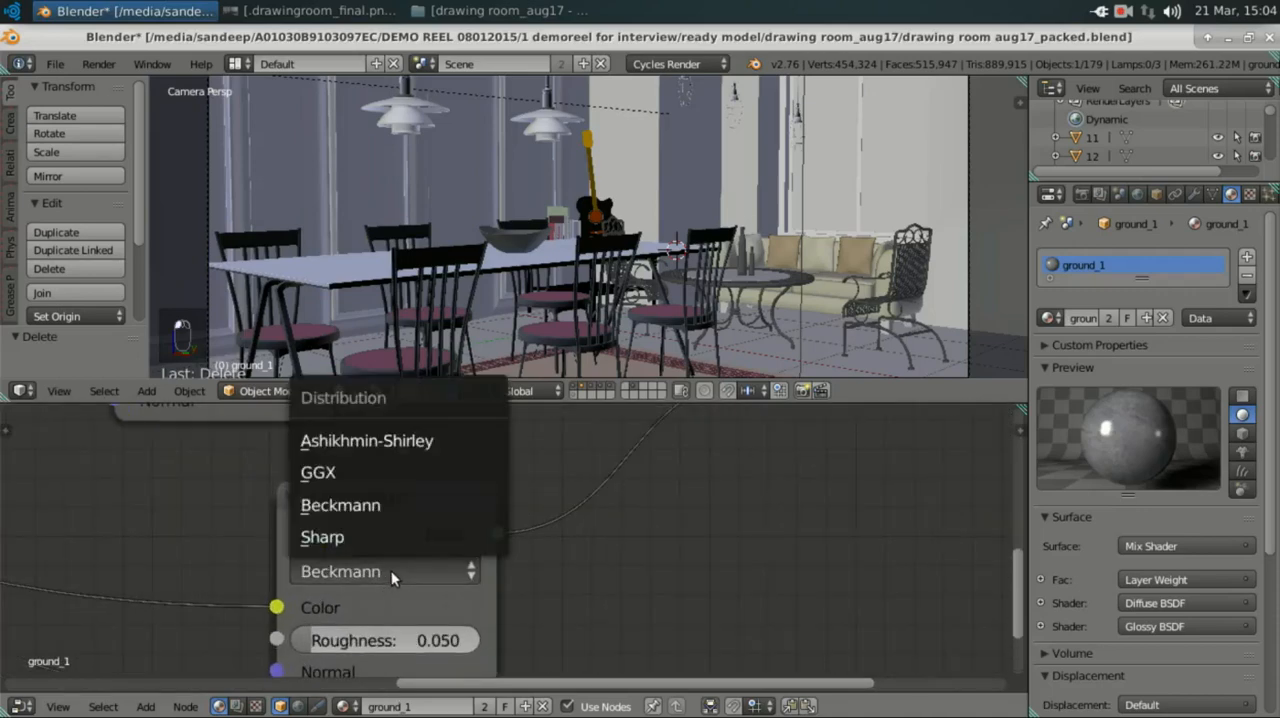
{"action": "middle_click_drag", "start_coordinate": [419, 645], "coordinate": [420, 549]}
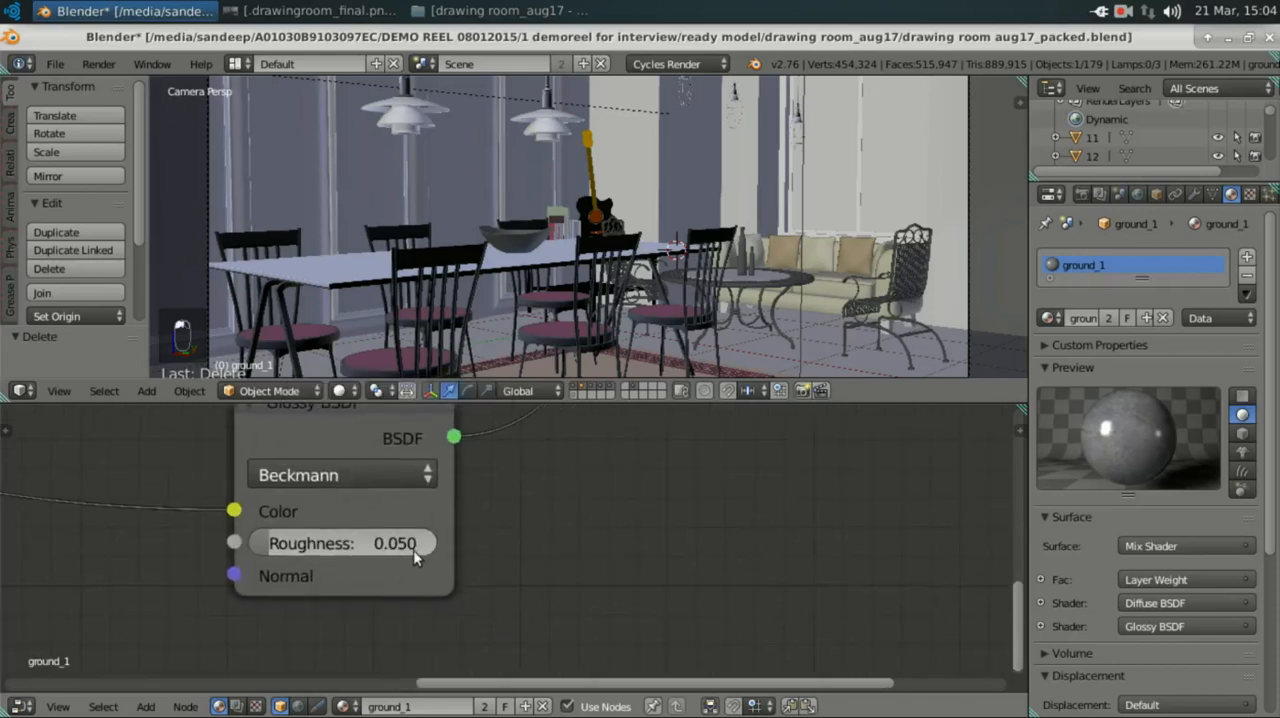
Step: Examine the Layer Weight's Blend value and how its Facing output feeds the Mix Shader's Fac input
{"action": "scroll", "coordinate": [683, 494], "scroll_direction": "down", "scroll_amount": 3}
{"action": "middle_click_drag", "start_coordinate": [686, 492], "coordinate": [634, 660]}
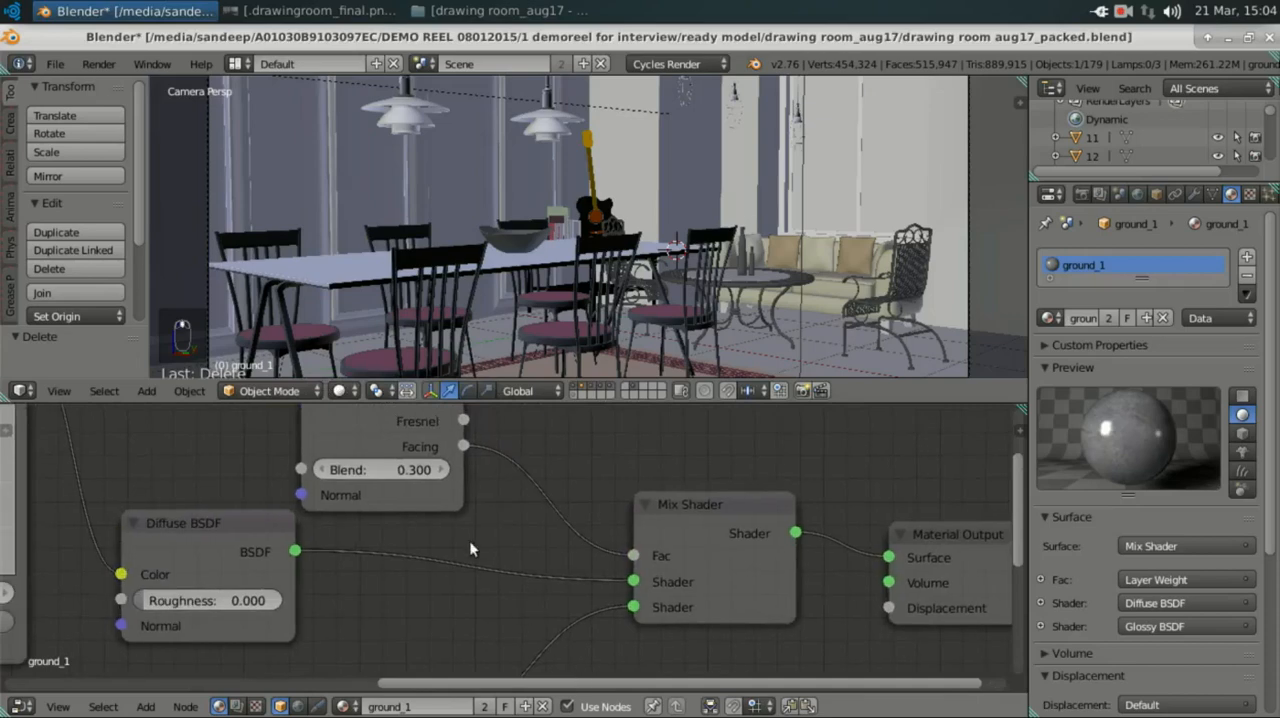
{"action": "middle_click_drag", "start_coordinate": [468, 540], "coordinate": [638, 521]}
{"action": "scroll", "coordinate": [638, 521], "scroll_direction": "down", "scroll_amount": 1}
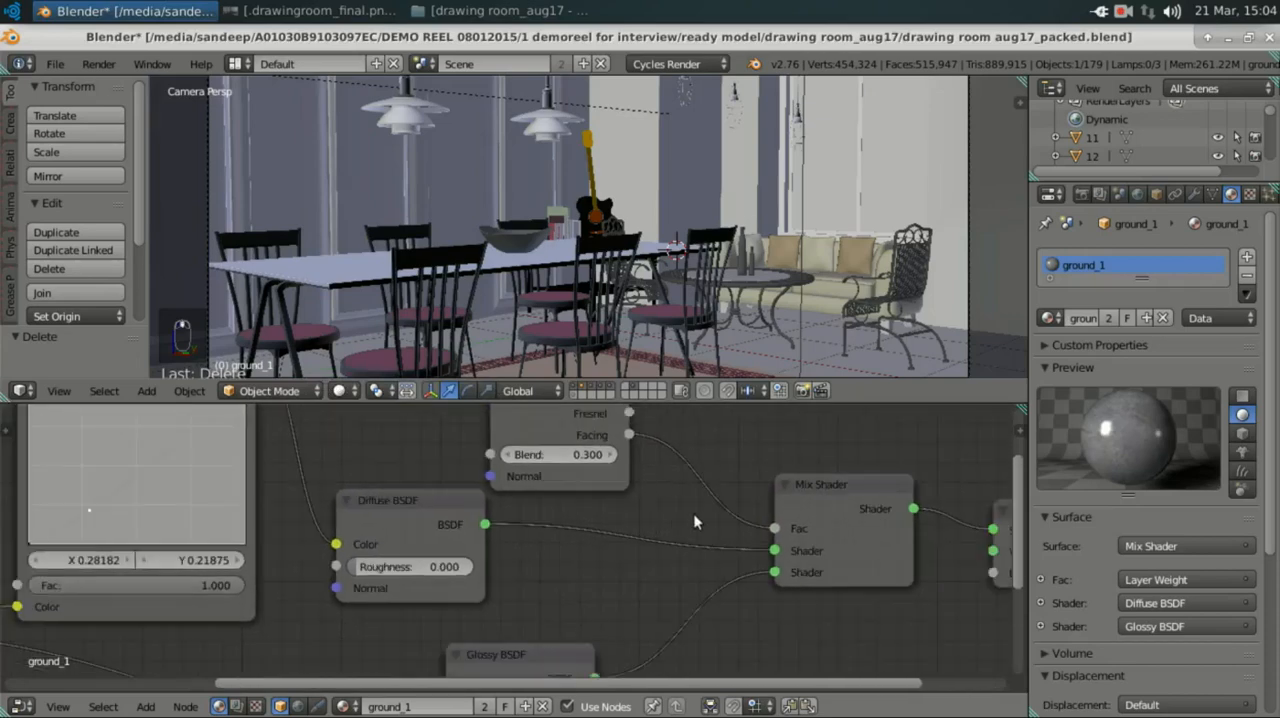
{"action": "scroll", "coordinate": [690, 517], "scroll_direction": "down", "scroll_amount": 1}
{"action": "scroll", "coordinate": [594, 482], "scroll_direction": "up", "scroll_amount": 3}
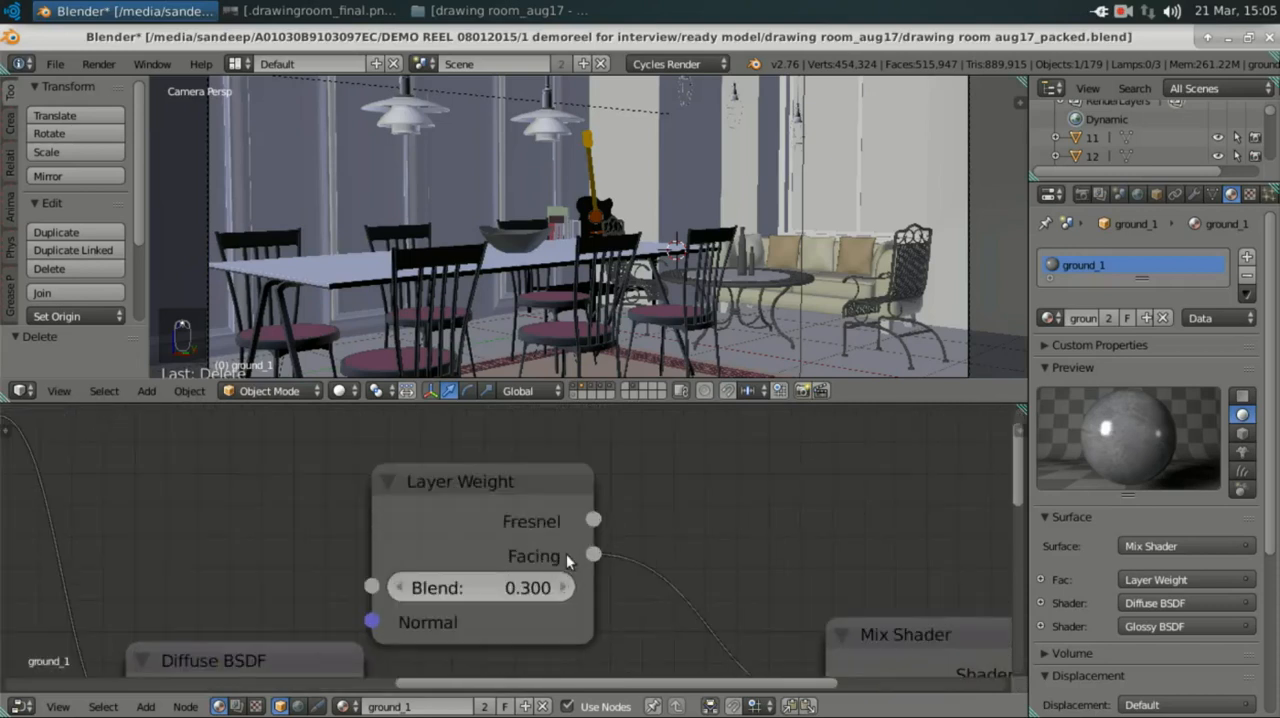
{"action": "middle_click_drag", "start_coordinate": [543, 544], "coordinate": [484, 507]}
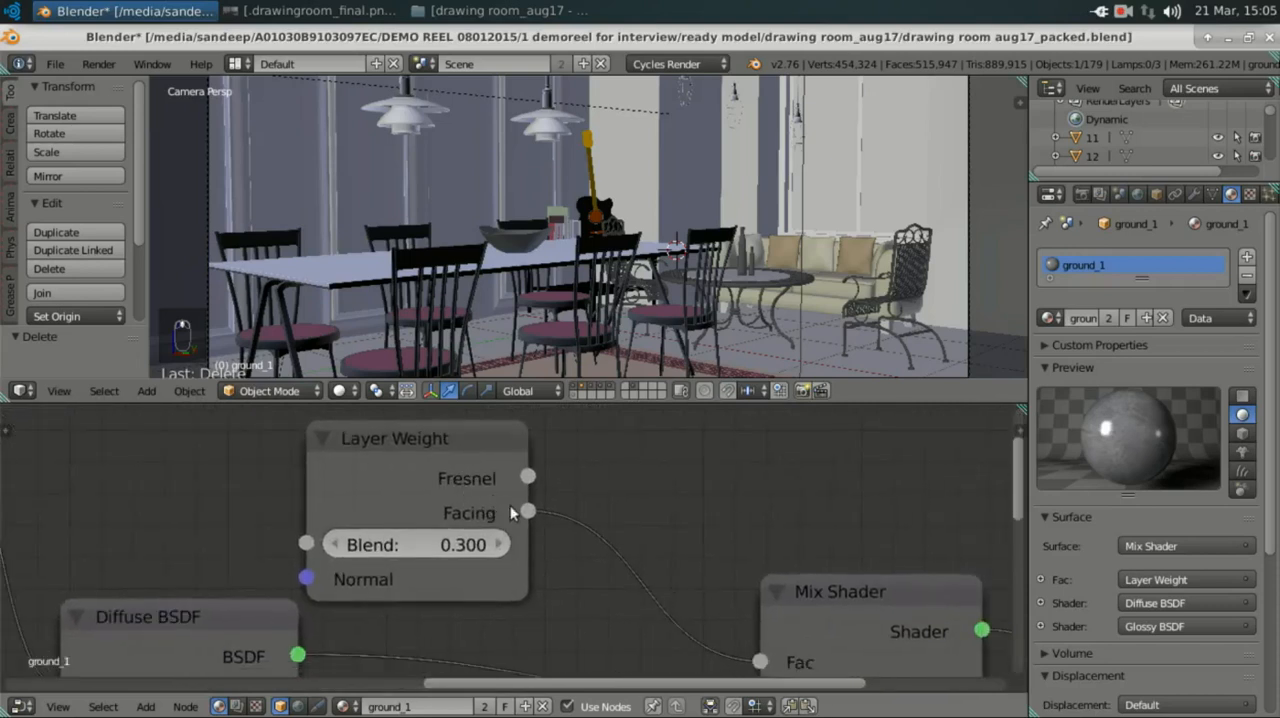
{"action": "middle_click_drag", "start_coordinate": [528, 548], "coordinate": [458, 490]}
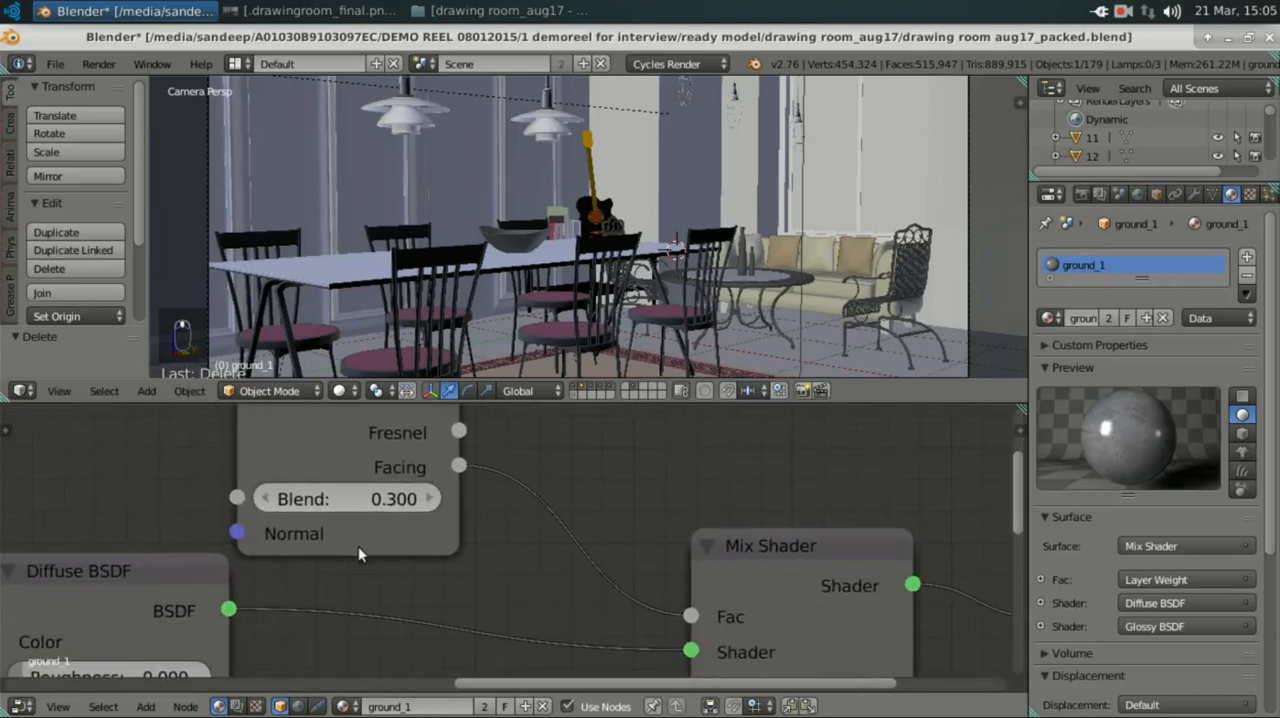
Step: Examine how the Diffuse BSDF and Glossy BSDF outputs connect to the Mix Shader's two Shader inputs
{"action": "scroll", "coordinate": [358, 546], "scroll_direction": "down", "scroll_amount": 1}
{"action": "middle_click_drag", "start_coordinate": [383, 534], "coordinate": [429, 474]}
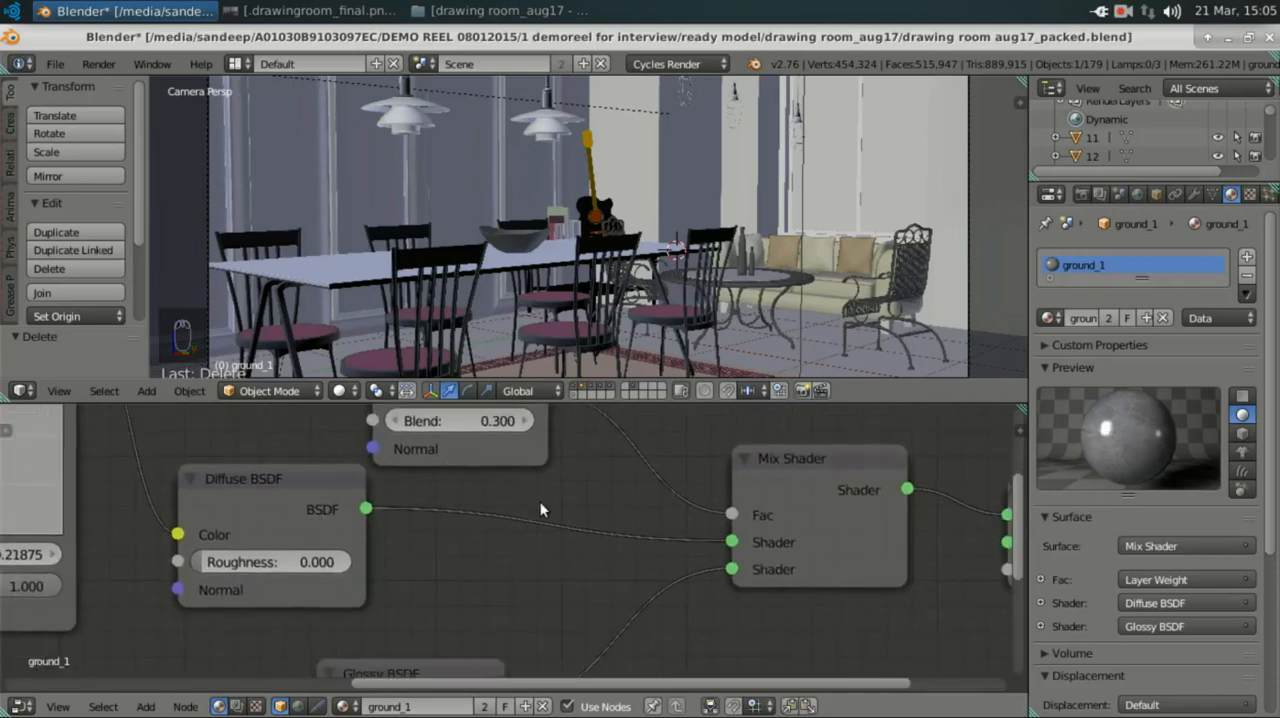
{"action": "middle_click_drag", "start_coordinate": [540, 501], "coordinate": [584, 413]}
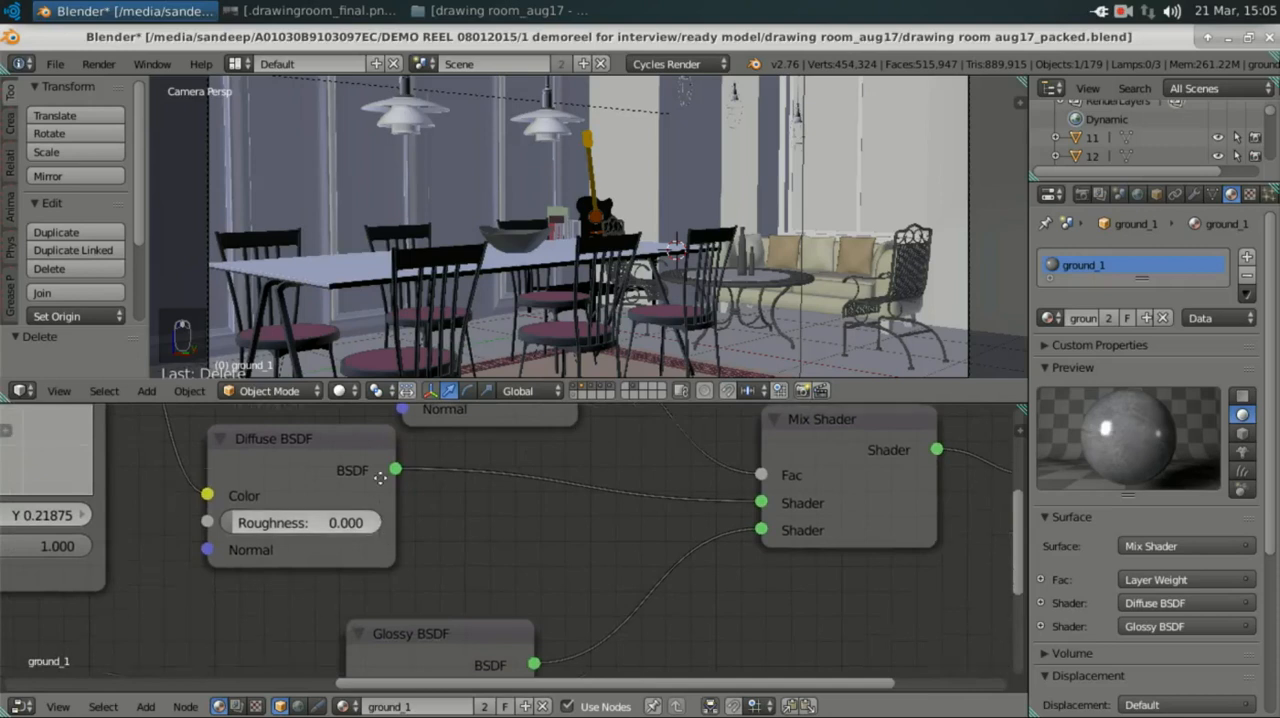
{"action": "middle_click_drag", "start_coordinate": [382, 523], "coordinate": [381, 483]}
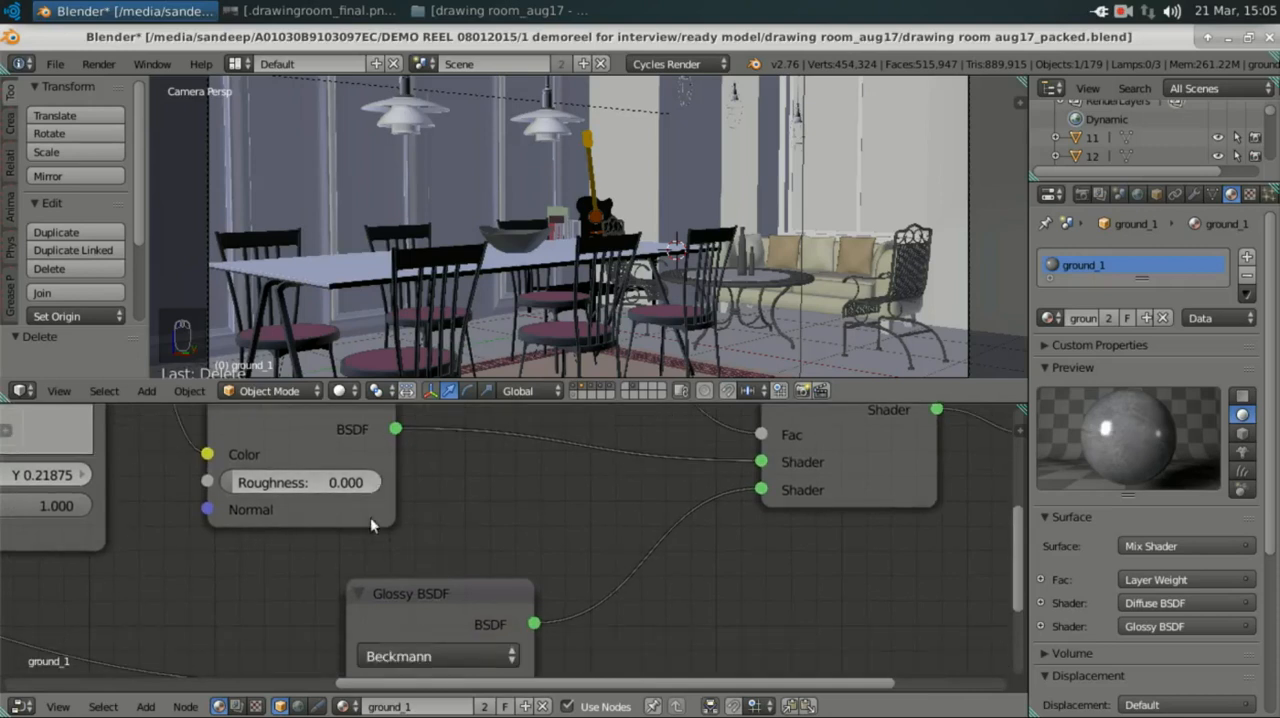
{"action": "mouse_move", "coordinate": [371, 527]}
{"action": "middle_mouse_down"}
{"action": "mouse_move", "coordinate": [375, 537]}
{"action": "mouse_move", "coordinate": [376, 502]}
{"action": "middle_mouse_up"}
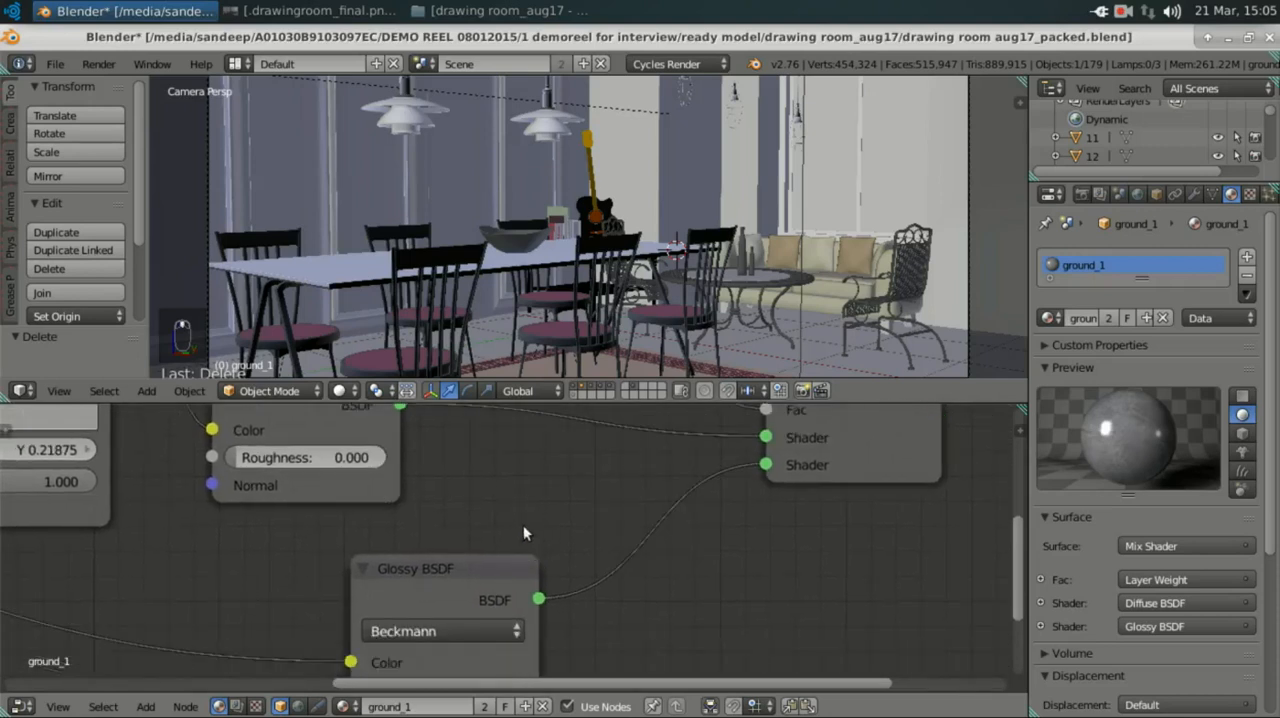
{"action": "middle_click_drag", "start_coordinate": [523, 533], "coordinate": [627, 548]}
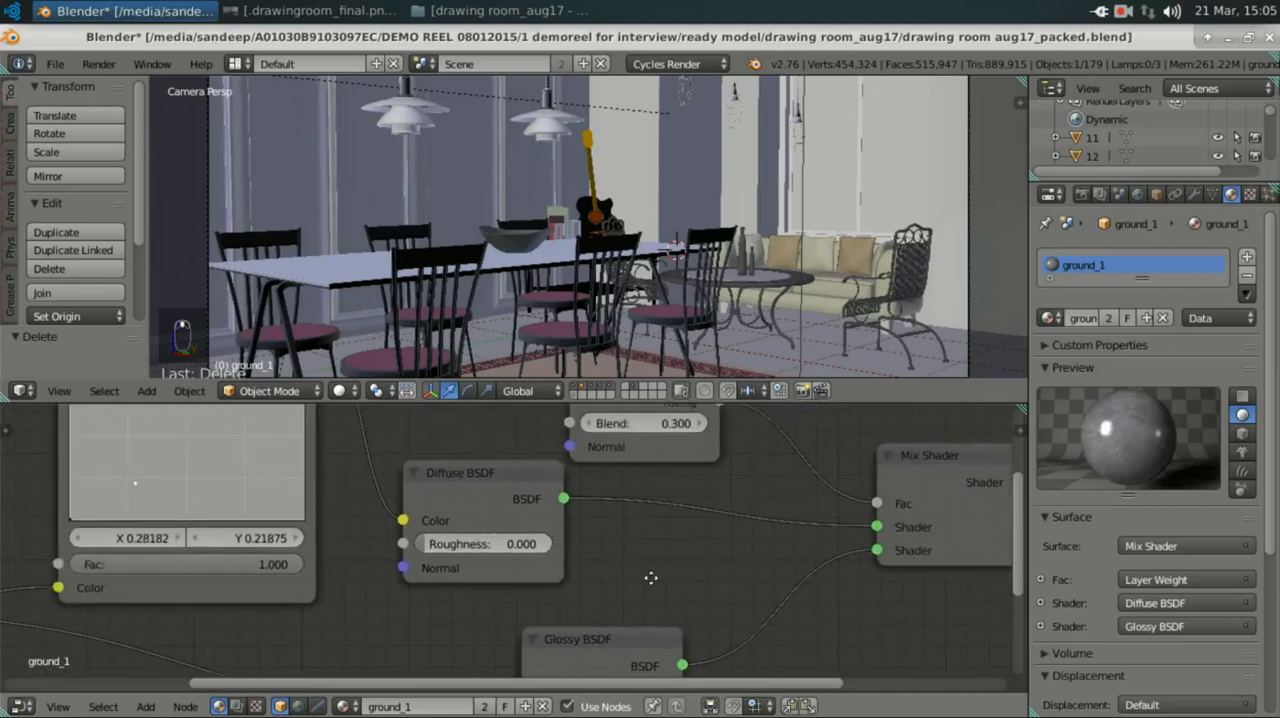
Step: Examine the floor's Image Texture node and its Color links to the curves node and the Glossy BSDF
{"action": "middle_click_drag", "start_coordinate": [466, 543], "coordinate": [737, 586]}
{"action": "scroll", "coordinate": [585, 578], "scroll_direction": "down", "scroll_amount": 1}
{"action": "middle_click_drag", "start_coordinate": [659, 486], "coordinate": [834, 429]}
{"action": "middle_click_drag", "start_coordinate": [418, 455], "coordinate": [446, 401]}
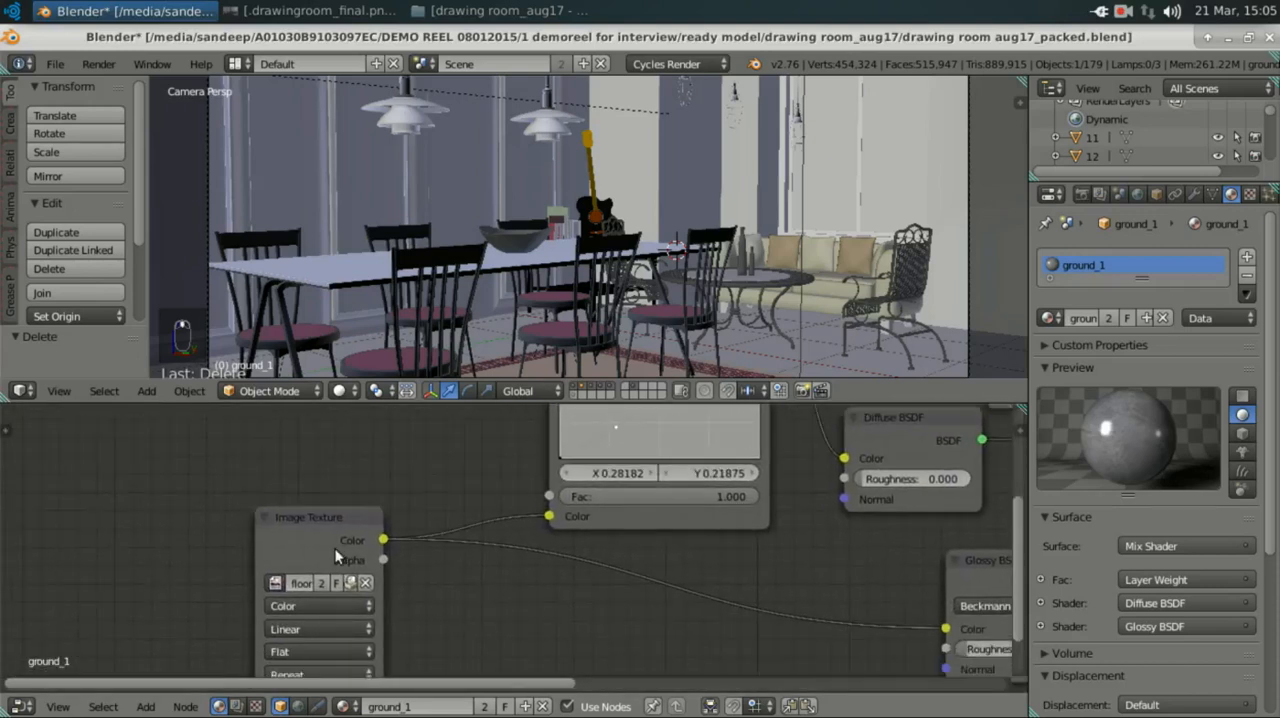
{"action": "scroll", "coordinate": [335, 548], "scroll_direction": "up", "scroll_amount": 2}
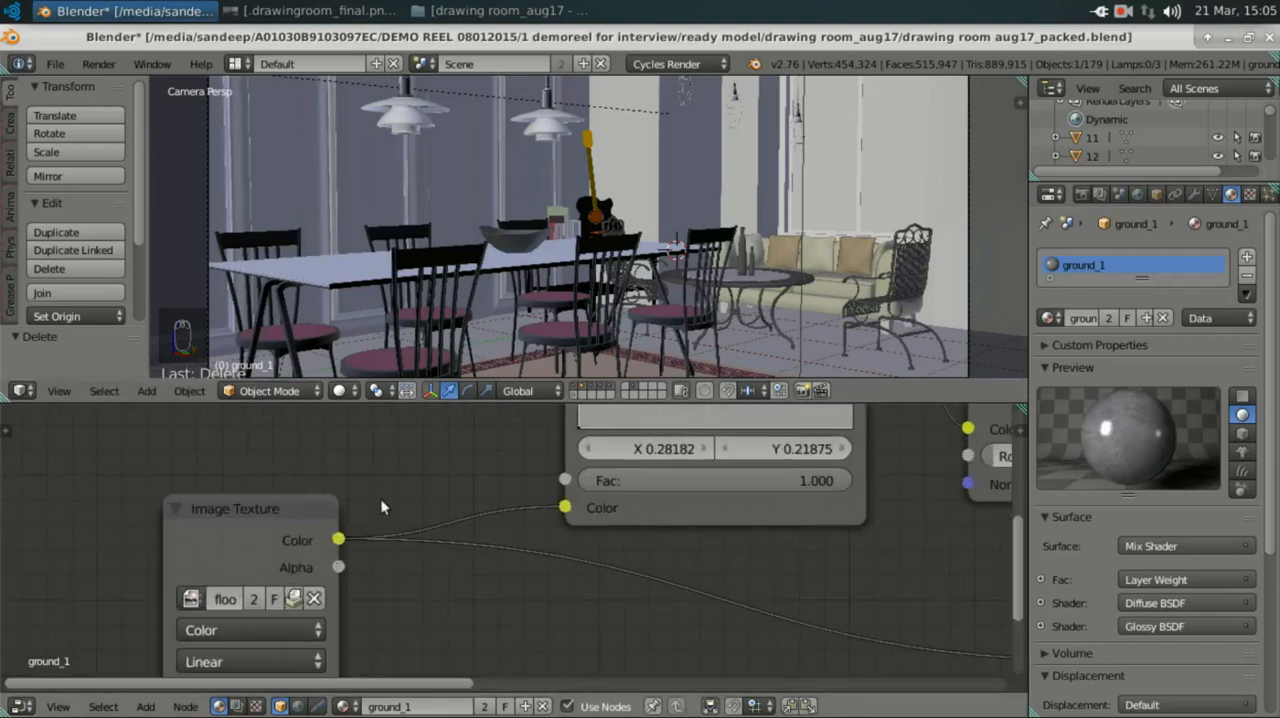
{"action": "scroll", "coordinate": [380, 498], "scroll_direction": "down", "scroll_amount": 3}
{"action": "middle_click_drag", "start_coordinate": [450, 480], "coordinate": [552, 455]}
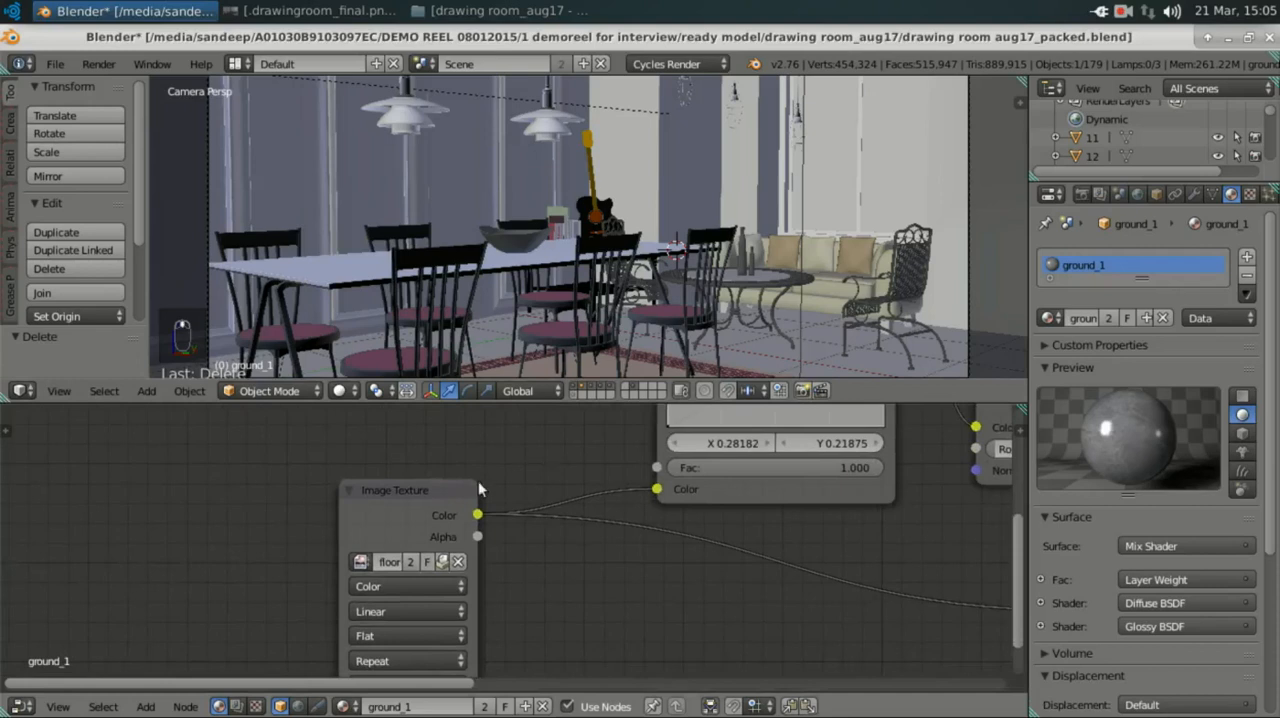
{"action": "scroll", "coordinate": [410, 493], "scroll_direction": "down", "scroll_amount": 1}
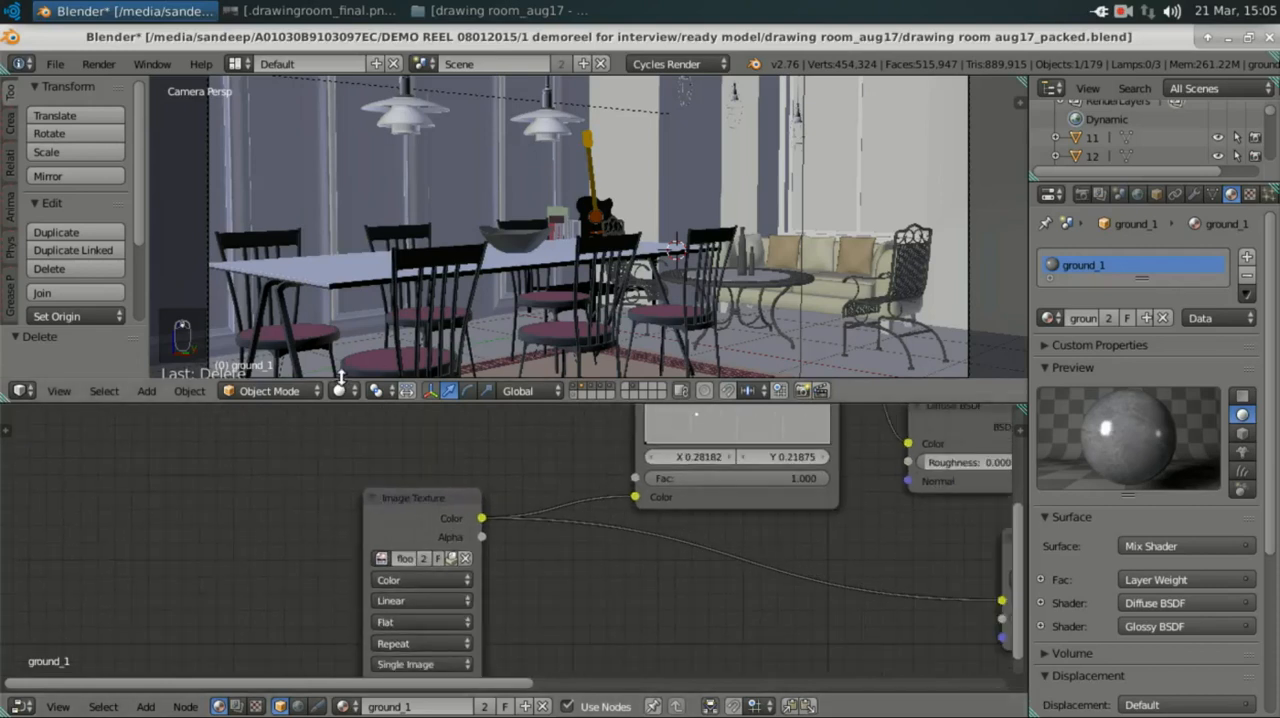
Step: View the final drawing room render in the image viewer, then switch to the file manager's drawing room_aug17 folder
{"action": "left_click", "coordinate": [296, 16]}
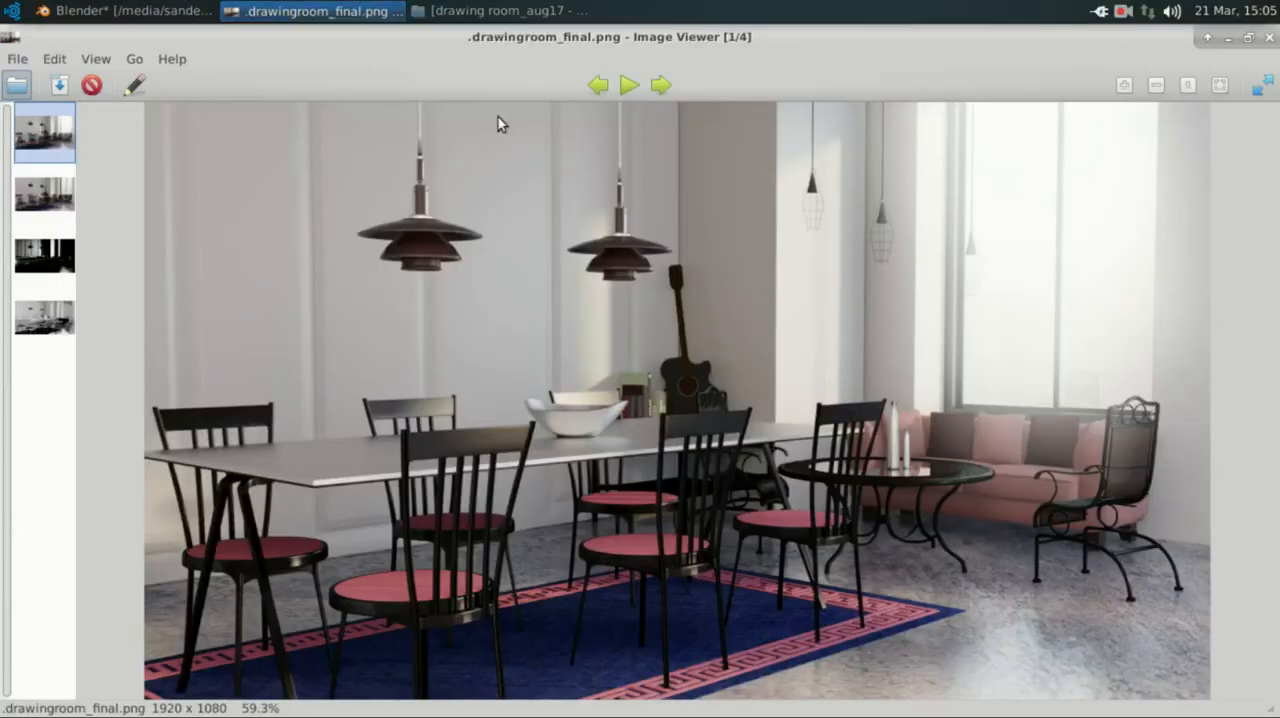
{"action": "left_click", "coordinate": [318, 11]}
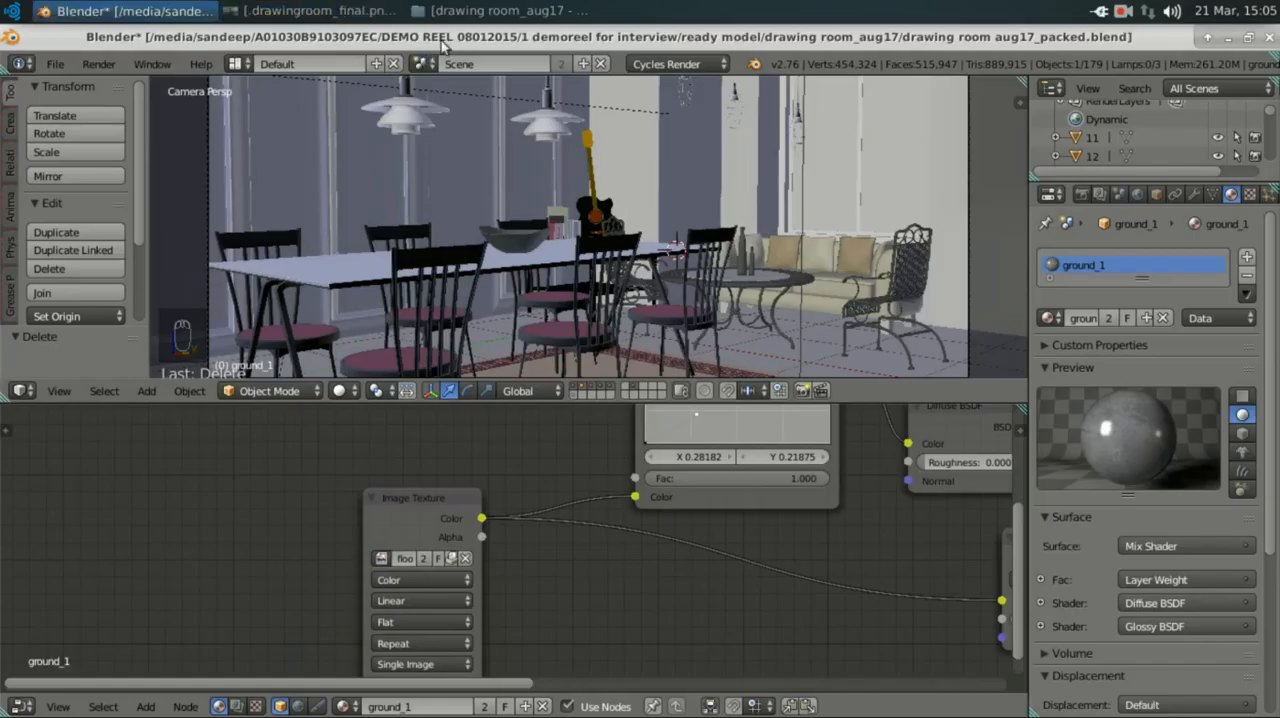
{"action": "left_click", "coordinate": [473, 11]}
{"action": "left_click_drag", "start_coordinate": [521, 116], "coordinate": [714, 153]}
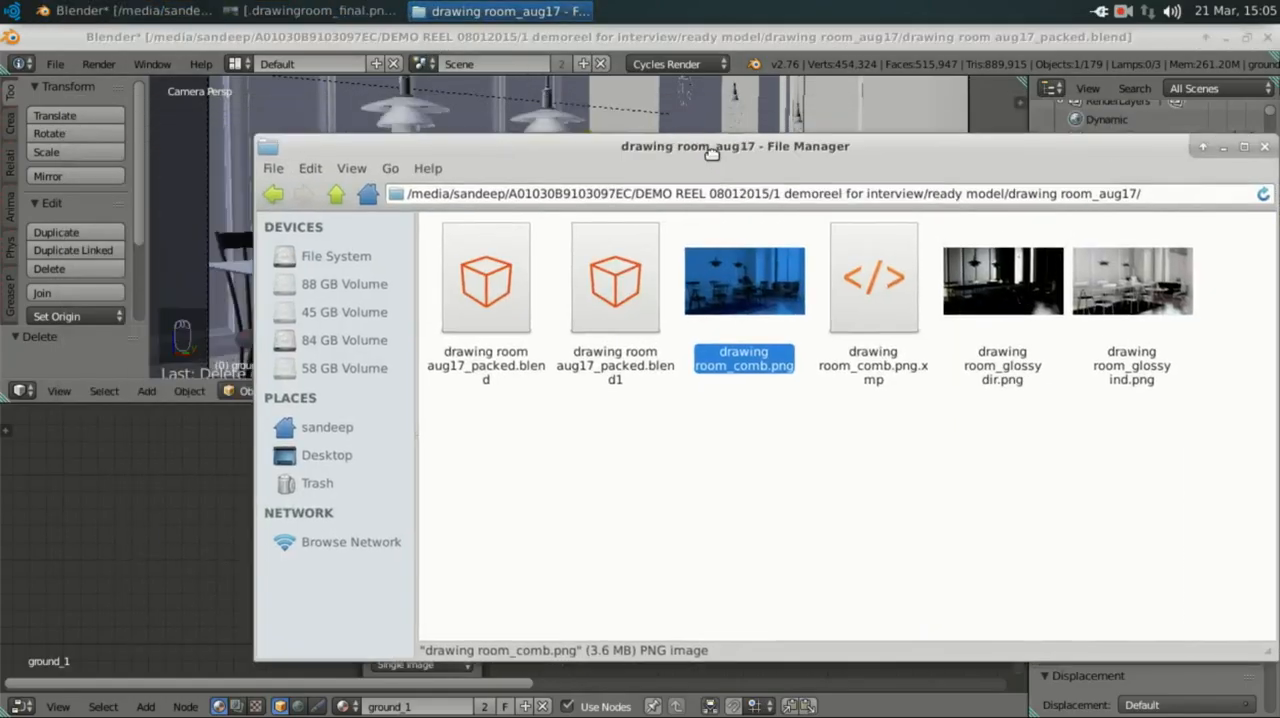
{"action": "left_click", "coordinate": [737, 380]}
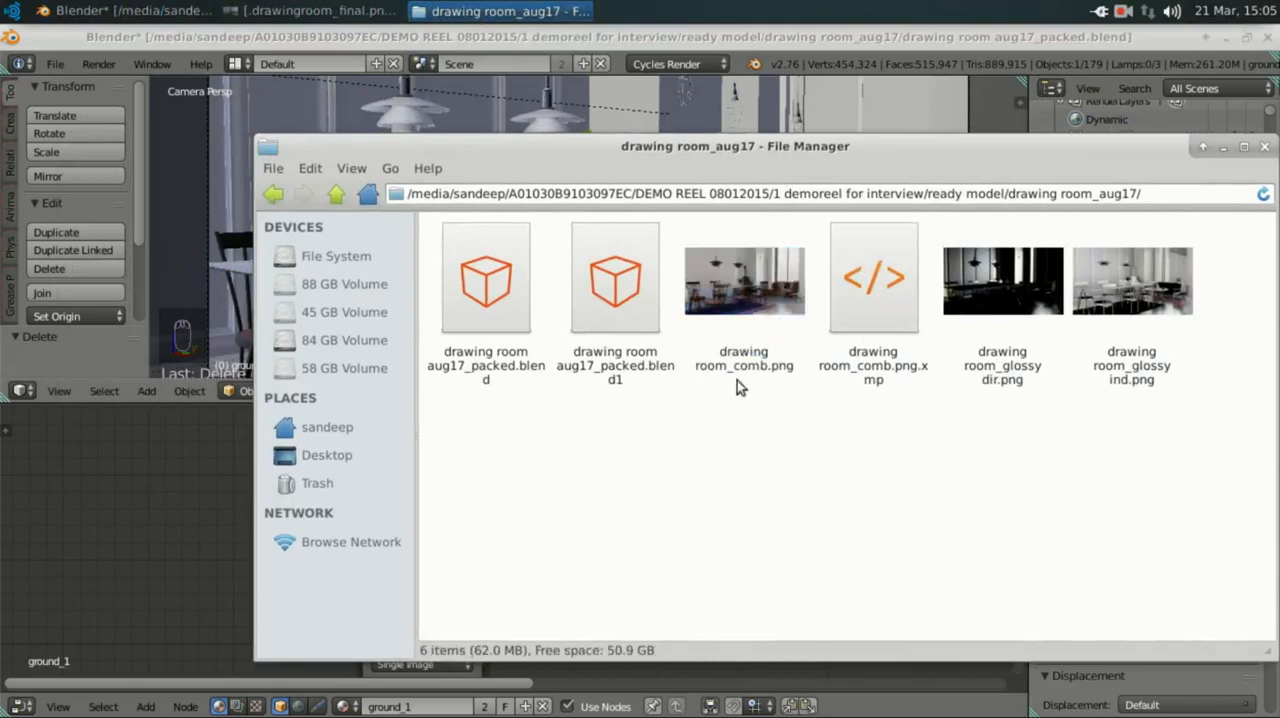
Step: Add drawing room_comb.png from the file manager to the ground_1 nodes as an Image Texture, and delete that node back in Blender
{"action": "left_click", "coordinate": [739, 284]}
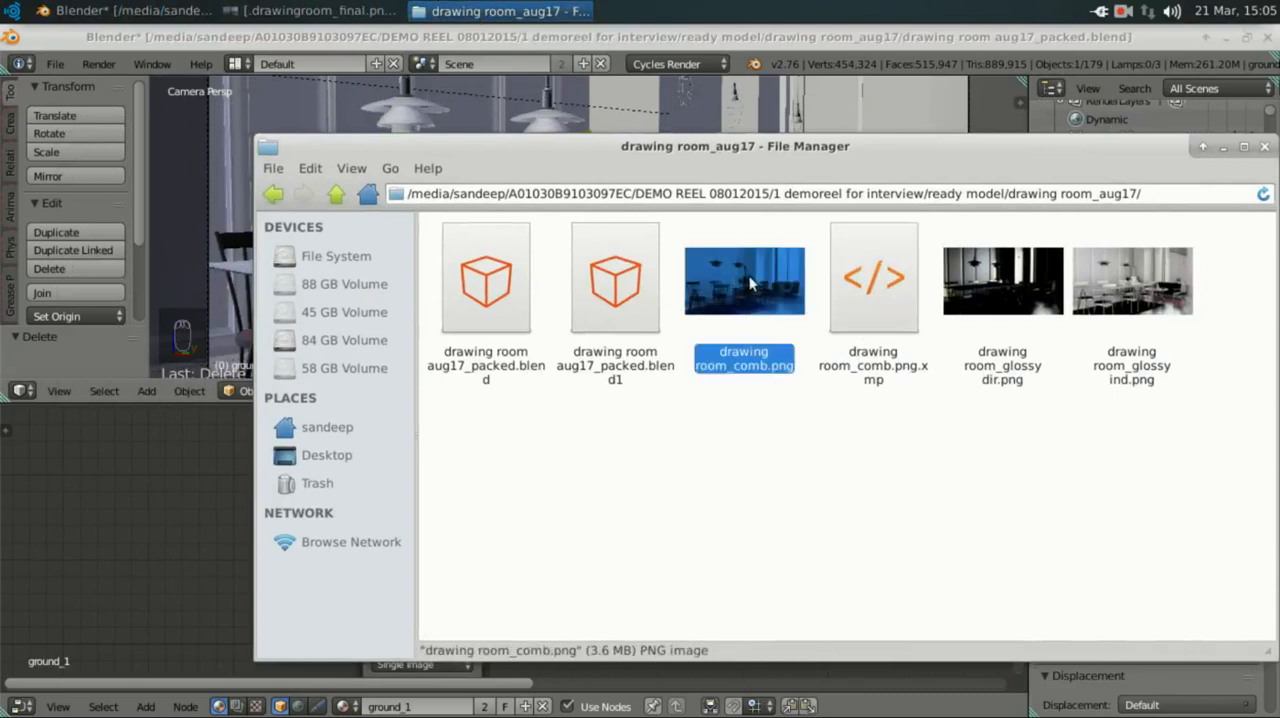
{"action": "left_click_drag", "start_coordinate": [749, 284], "coordinate": [89, 474]}
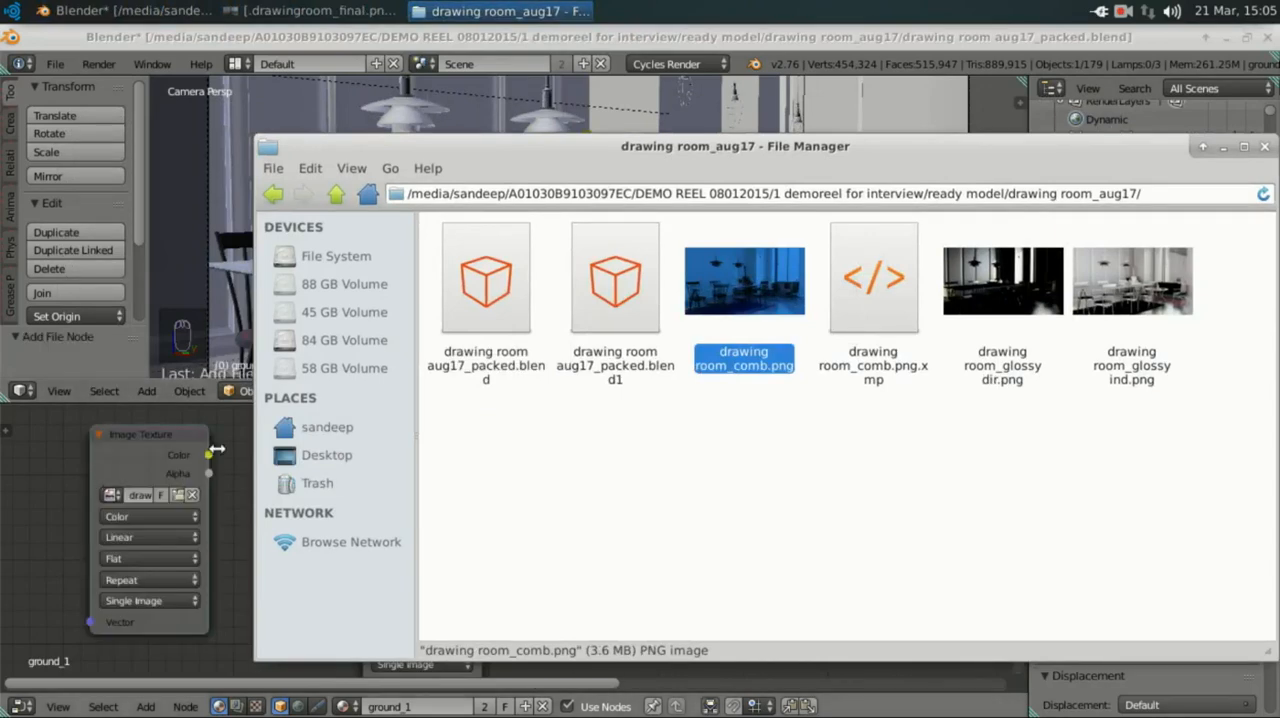
{"action": "left_click", "coordinate": [500, 11]}
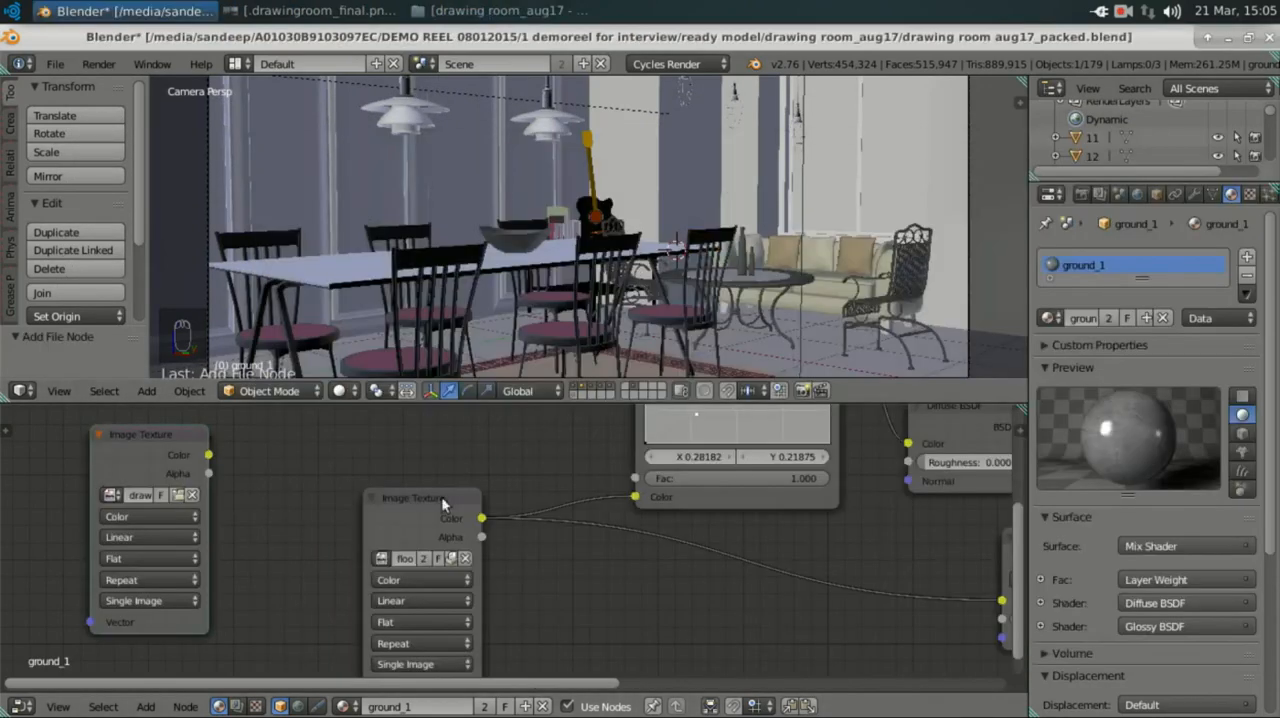
{"action": "left_click", "coordinate": [185, 452]}
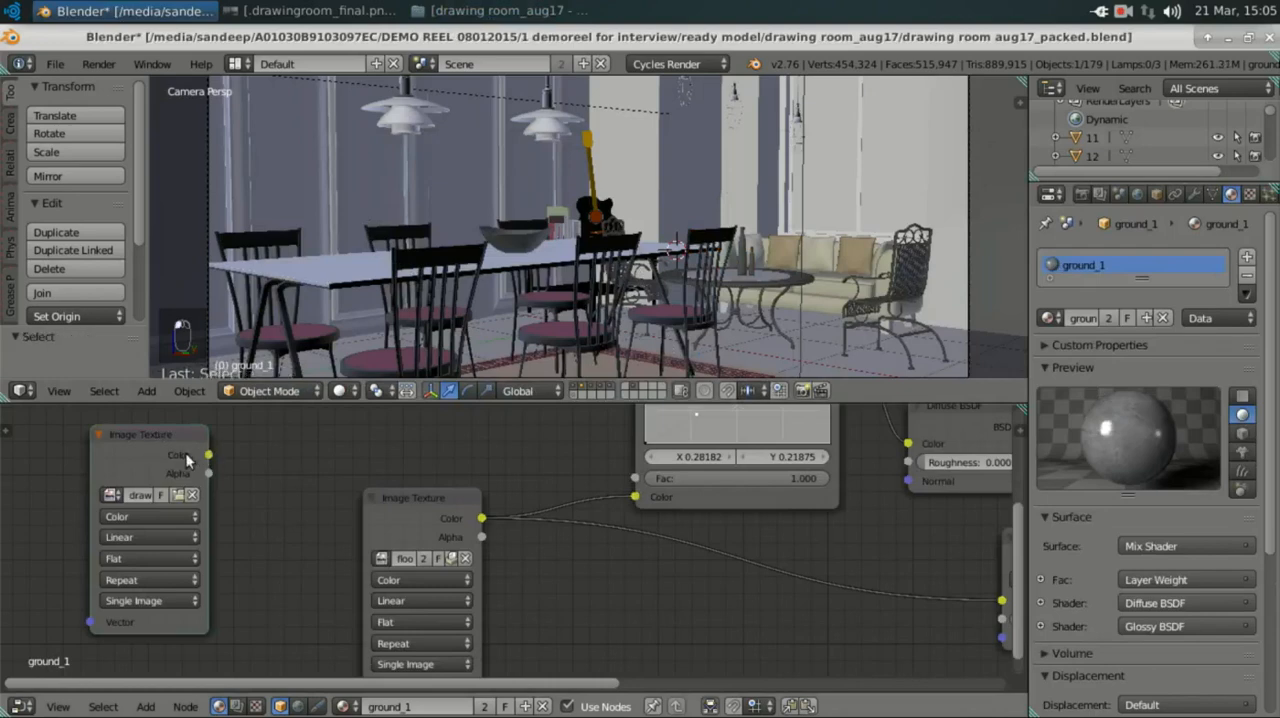
{"action": "key", "text": "x"}
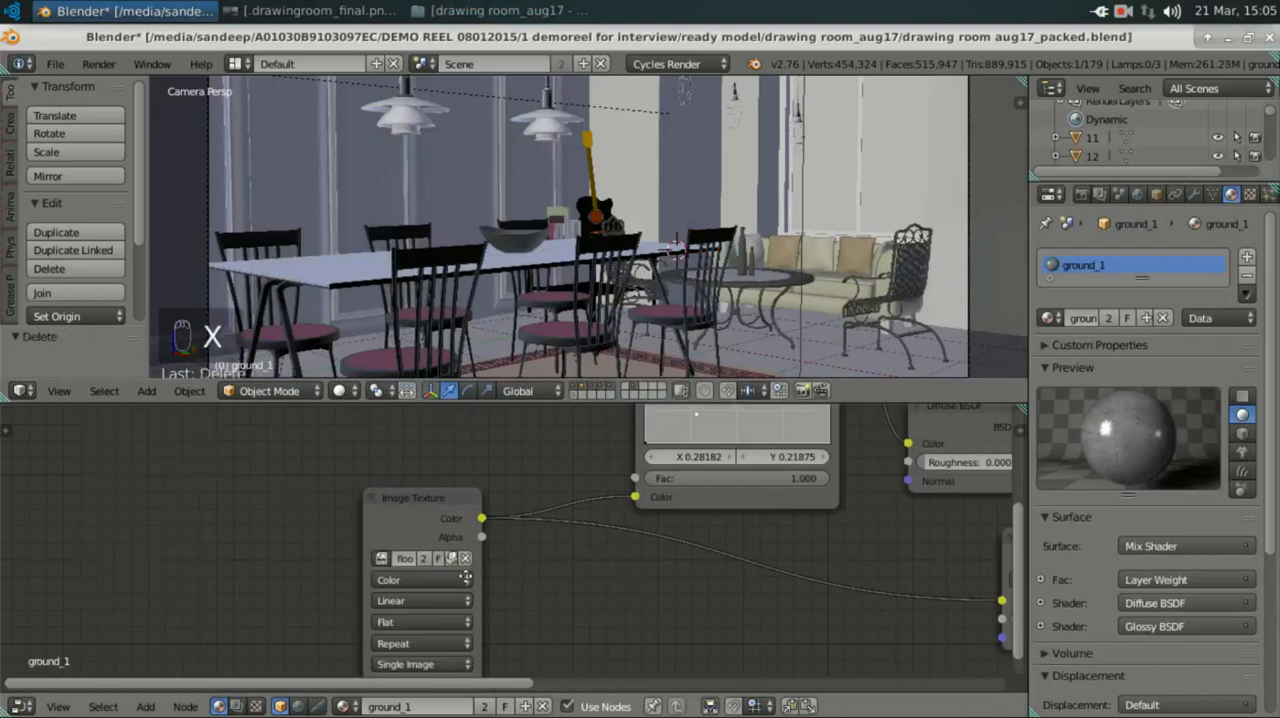
Step: Find and add a second RGB Curves node to the ground_1 material, placing it beside the existing RGB Curves node
{"action": "middle_click_drag", "start_coordinate": [735, 464], "coordinate": [450, 576]}
{"action": "middle_click_drag", "start_coordinate": [449, 408], "coordinate": [524, 565]}
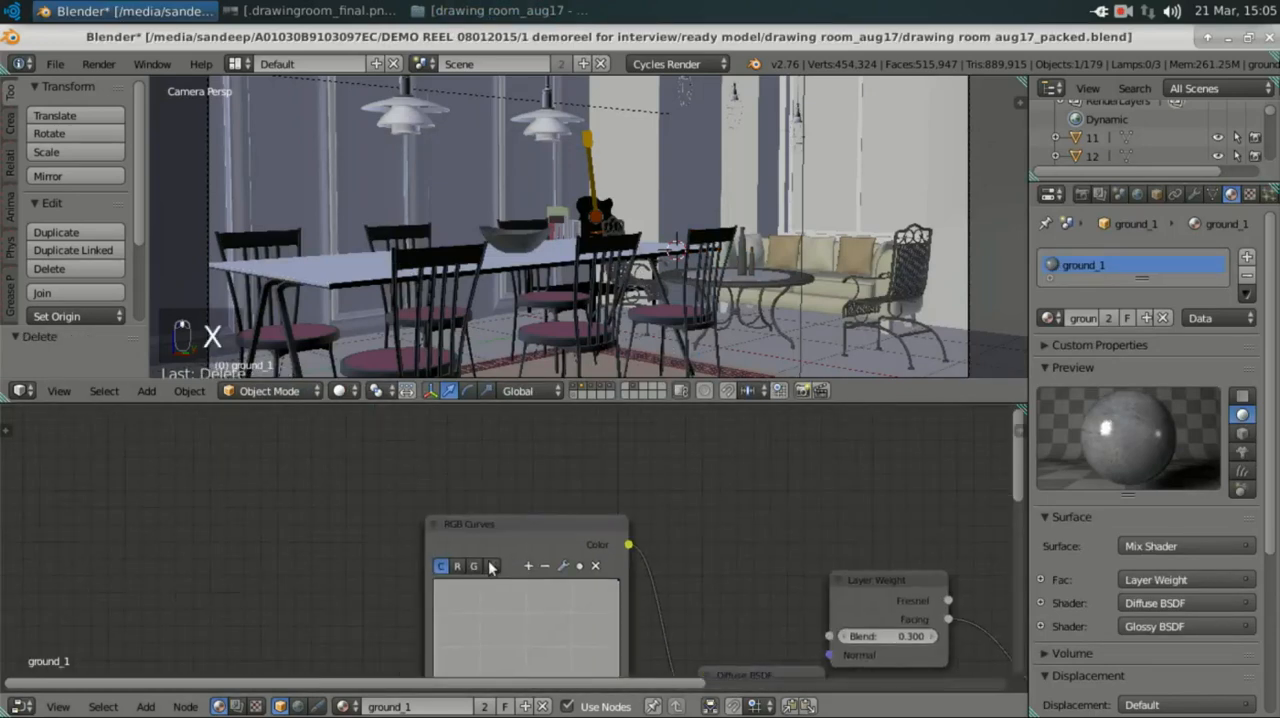
{"action": "scroll", "coordinate": [490, 567], "scroll_direction": "up", "scroll_amount": 4}
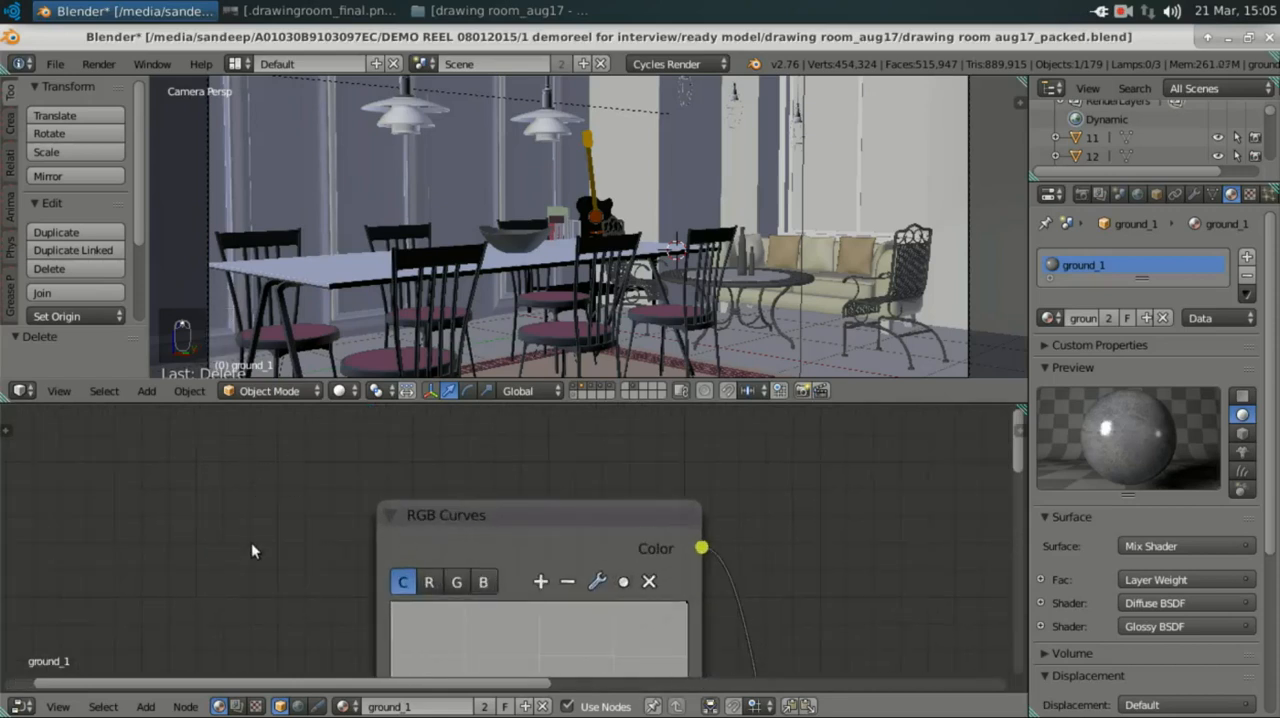
{"action": "scroll", "coordinate": [251, 541], "scroll_direction": "down", "scroll_amount": 2}
{"action": "key", "text": "shift+a"}
{"action": "mouse_move", "coordinate": [249, 543]}
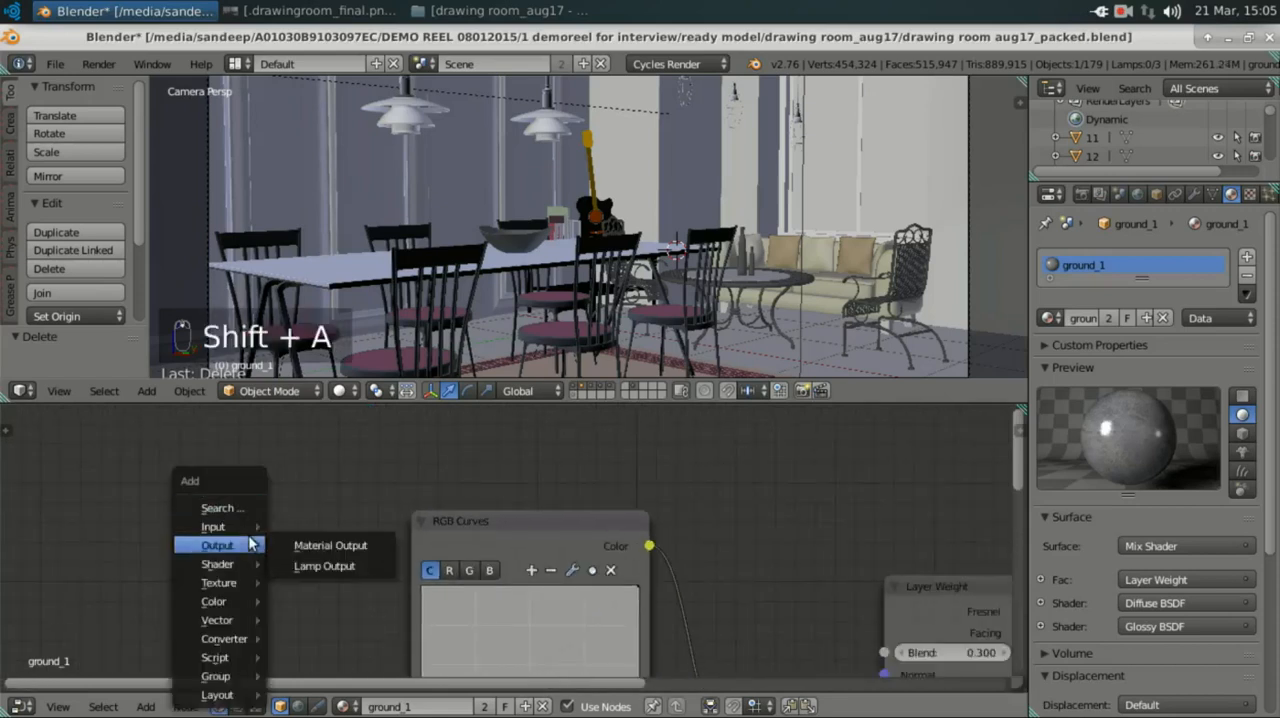
{"action": "left_click", "coordinate": [222, 508]}
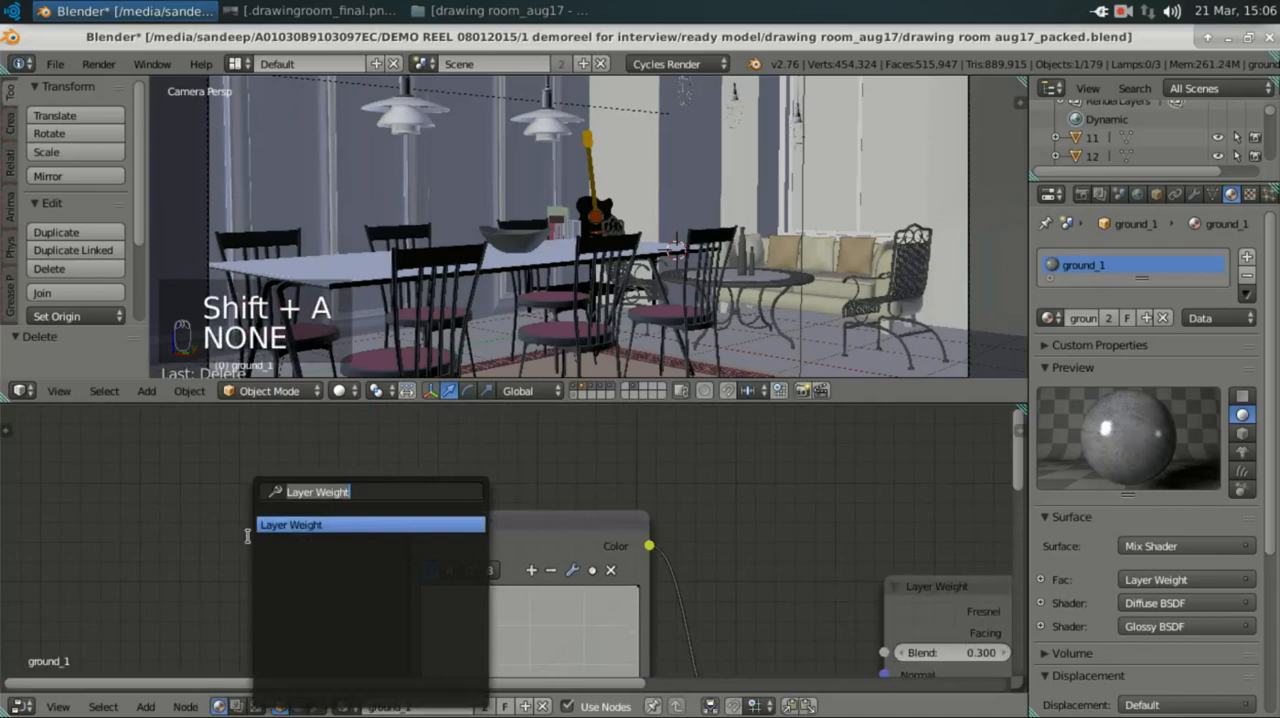
{"action": "type", "text": "curv"}
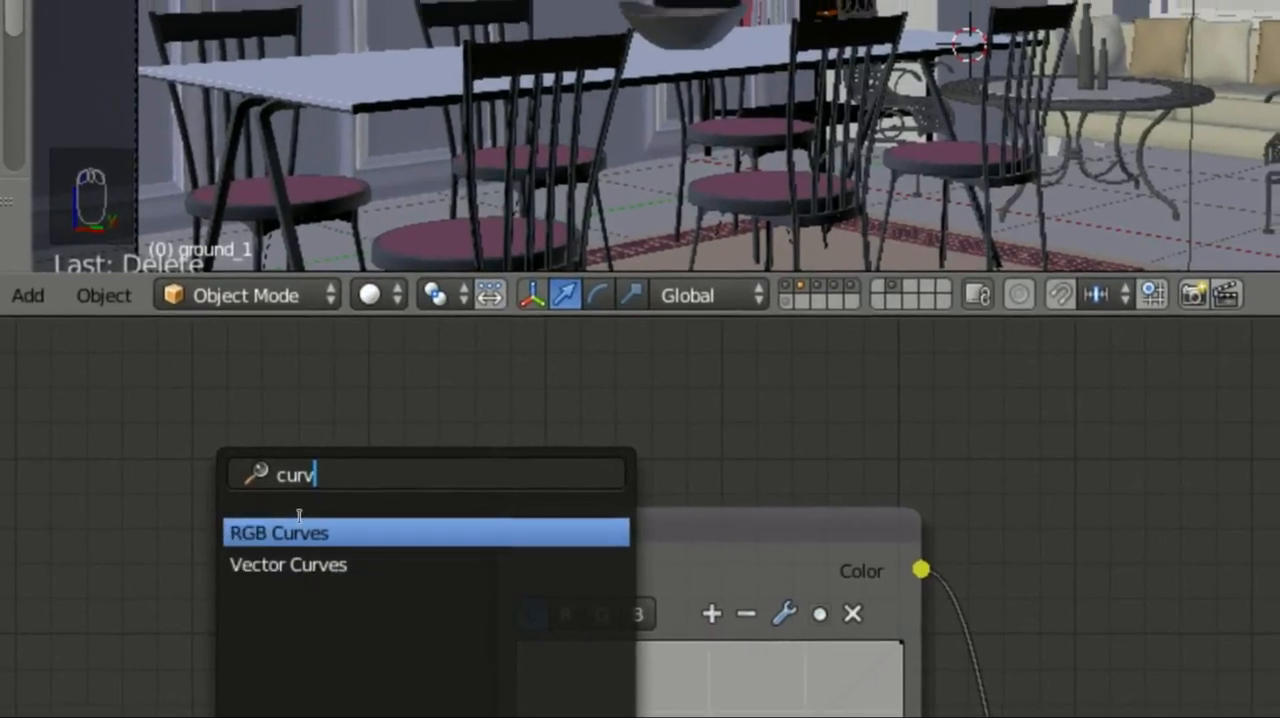
{"action": "left_click", "coordinate": [300, 518]}
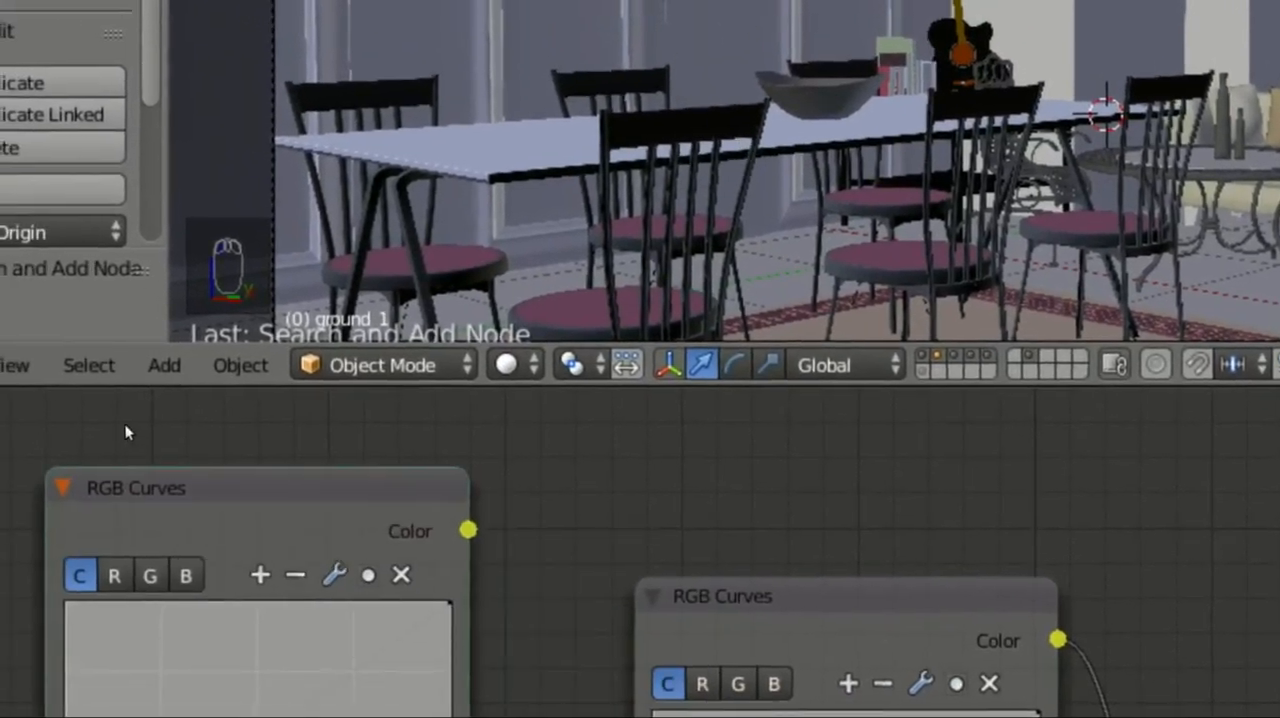
{"action": "left_click", "coordinate": [125, 424]}
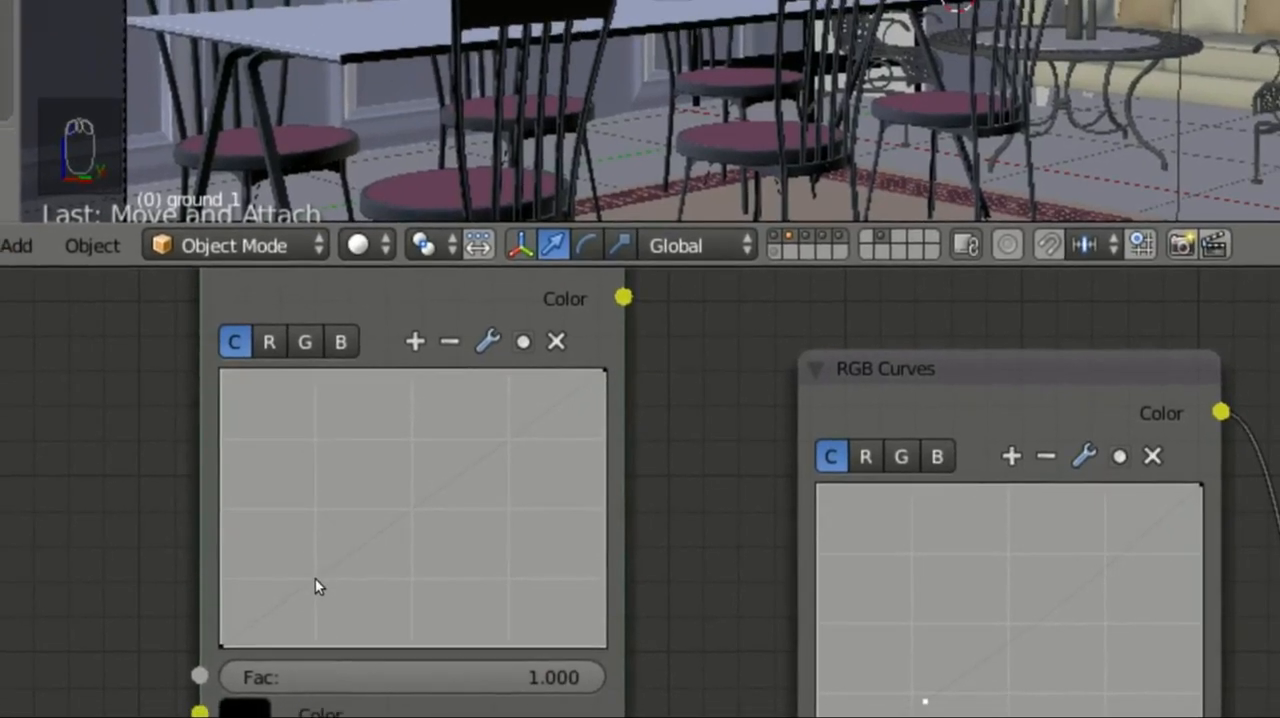
Step: Add a control point to the new RGB Curves node's curve and lower it to about X 0.264, Y 0.200
{"action": "left_click", "coordinate": [316, 580]}
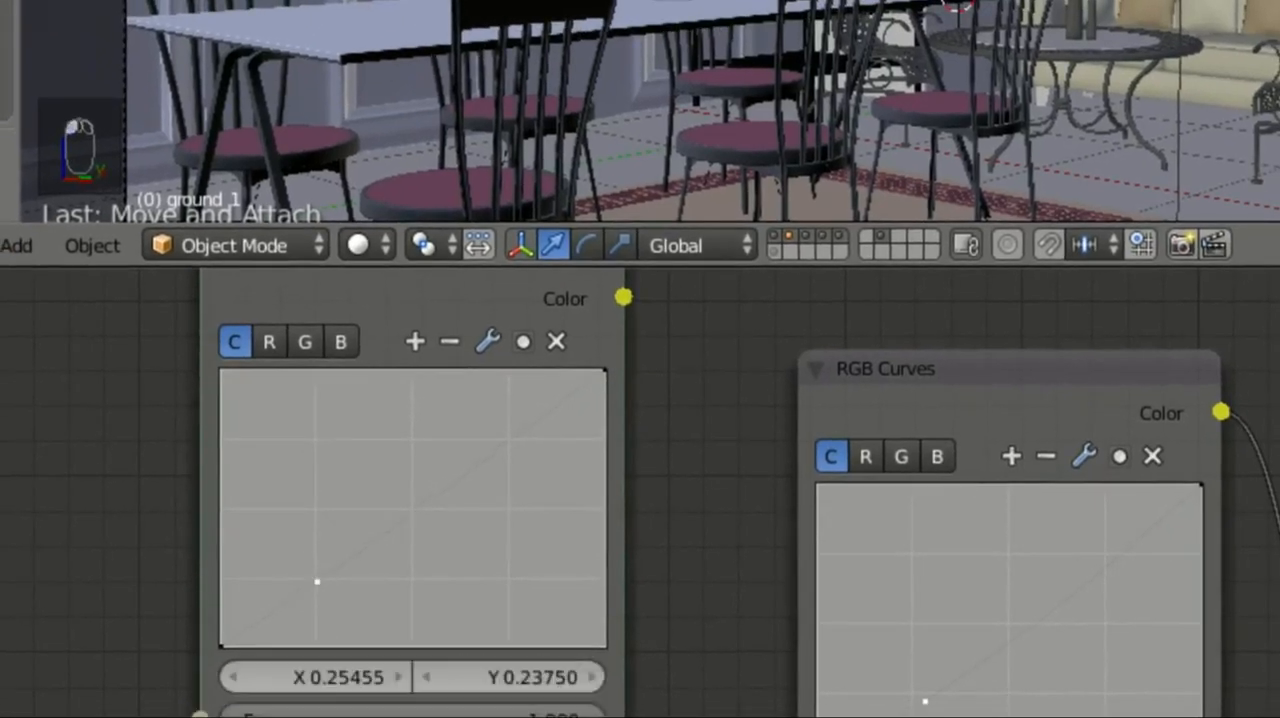
{"action": "left_click_drag", "start_coordinate": [316, 580], "coordinate": [320, 590]}
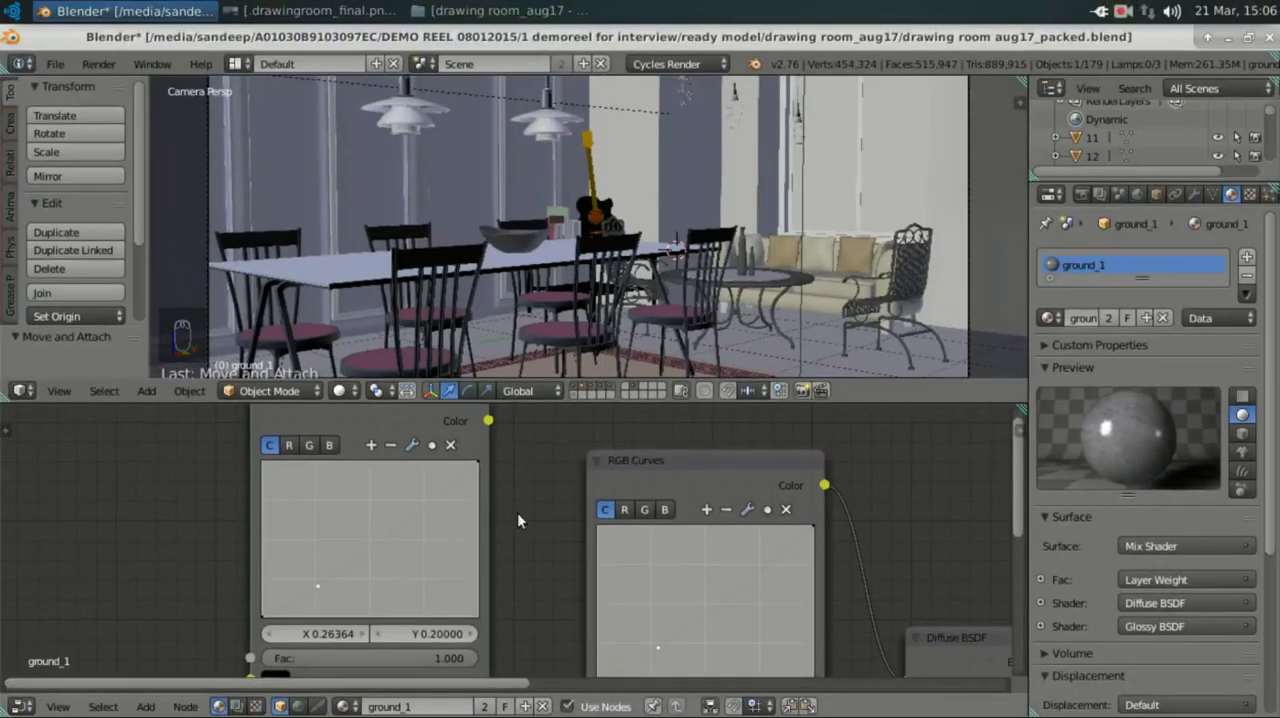
{"action": "scroll", "coordinate": [518, 515], "scroll_direction": "down", "scroll_amount": 3}
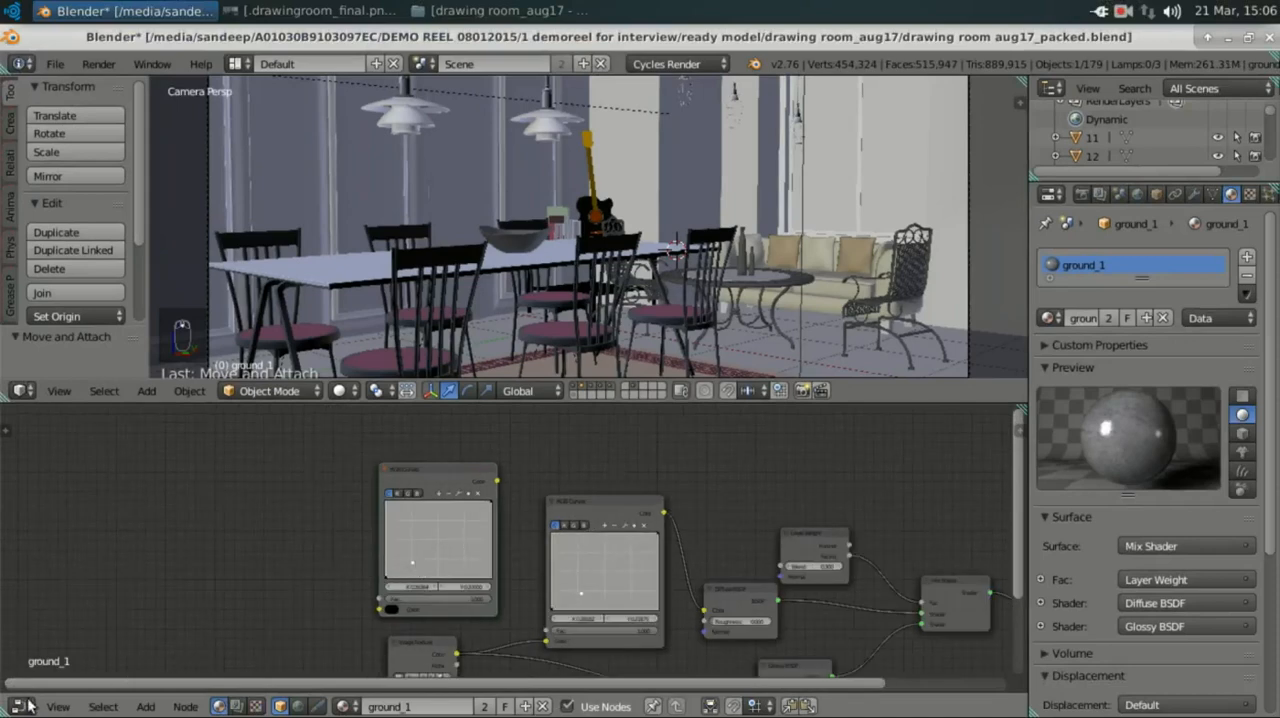
Step: Switch the node area to the UV/Image Editor and examine the floor marbel.jpg texture up close
{"action": "left_click", "coordinate": [29, 705]}
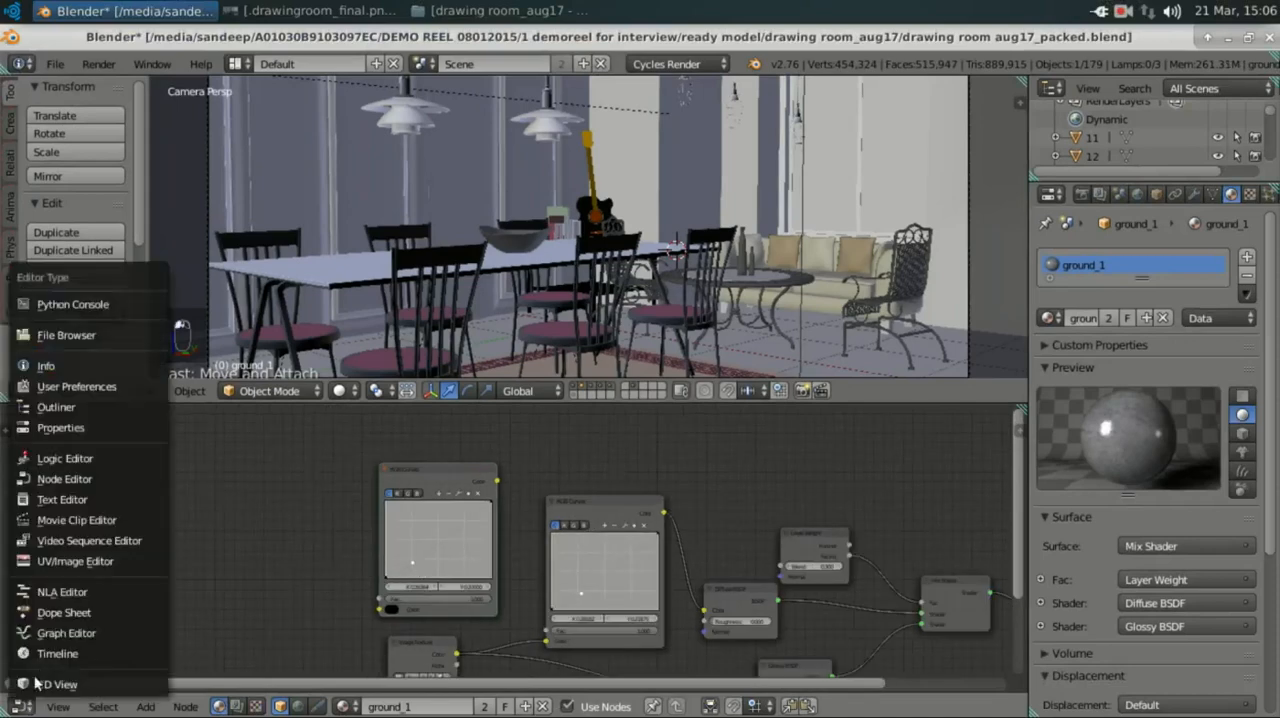
{"action": "left_click", "coordinate": [64, 563]}
{"action": "scroll", "coordinate": [465, 572], "scroll_direction": "down", "scroll_amount": 4}
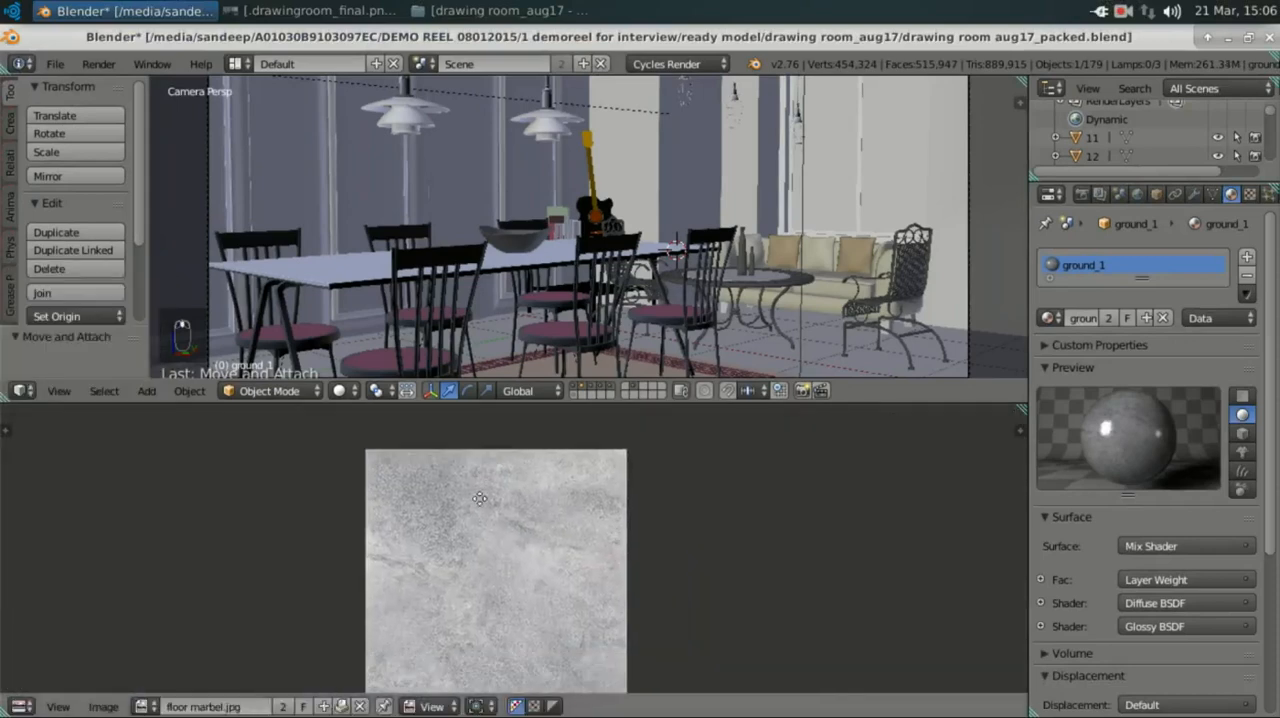
{"action": "scroll", "coordinate": [477, 517], "scroll_direction": "up", "scroll_amount": 3}
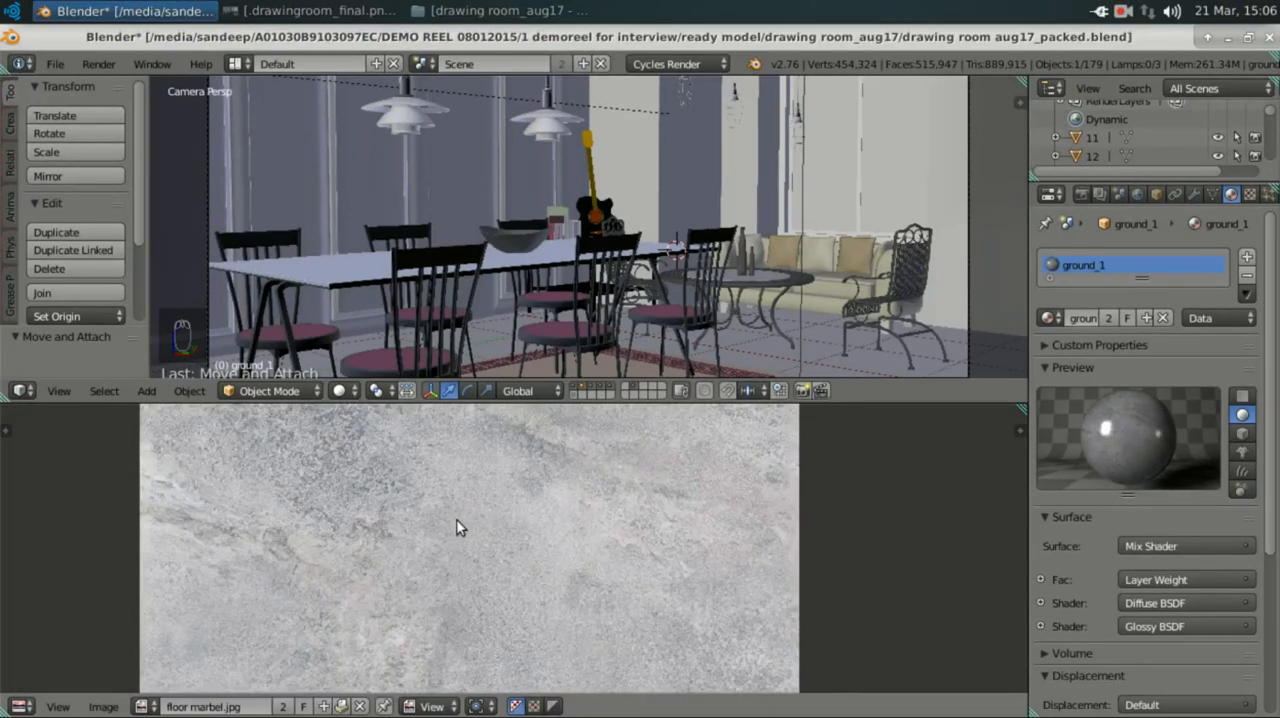
{"action": "scroll", "coordinate": [353, 596], "scroll_direction": "down", "scroll_amount": 2}
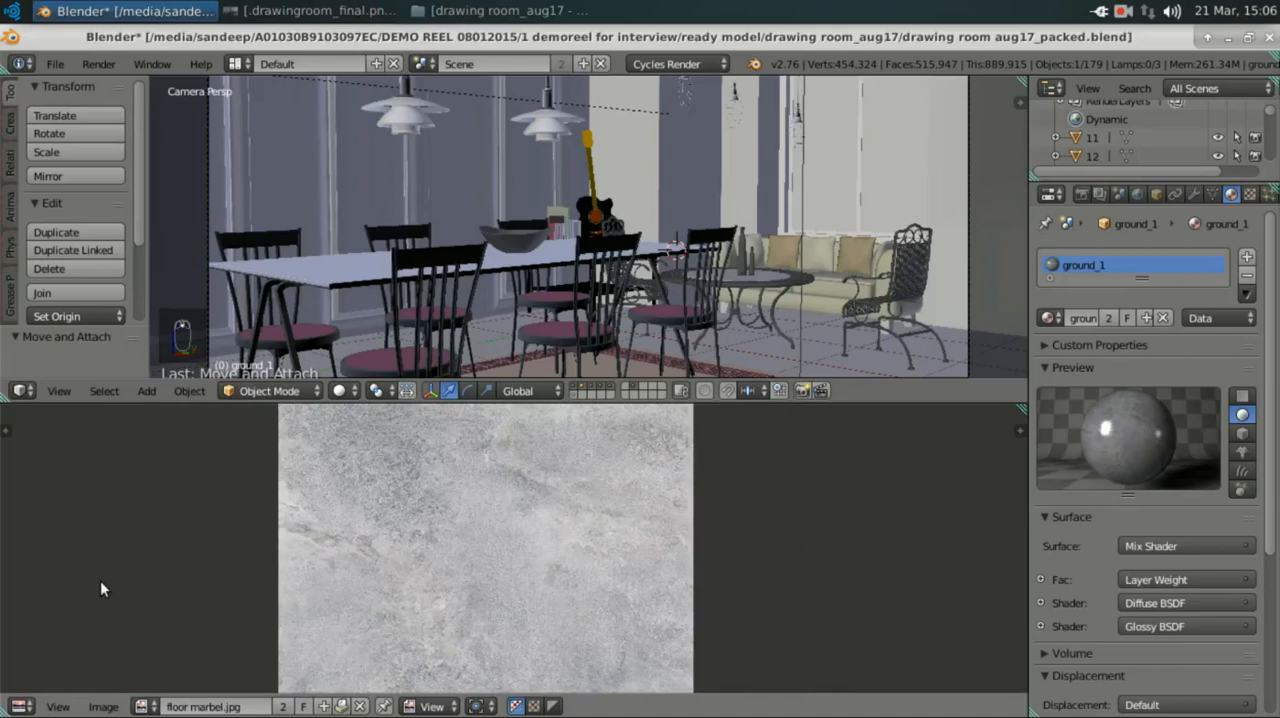
Step: Return the area to the Node Editor and delete the extra RGB Curves node from ground_1
{"action": "key", "text": "shift+F3"}
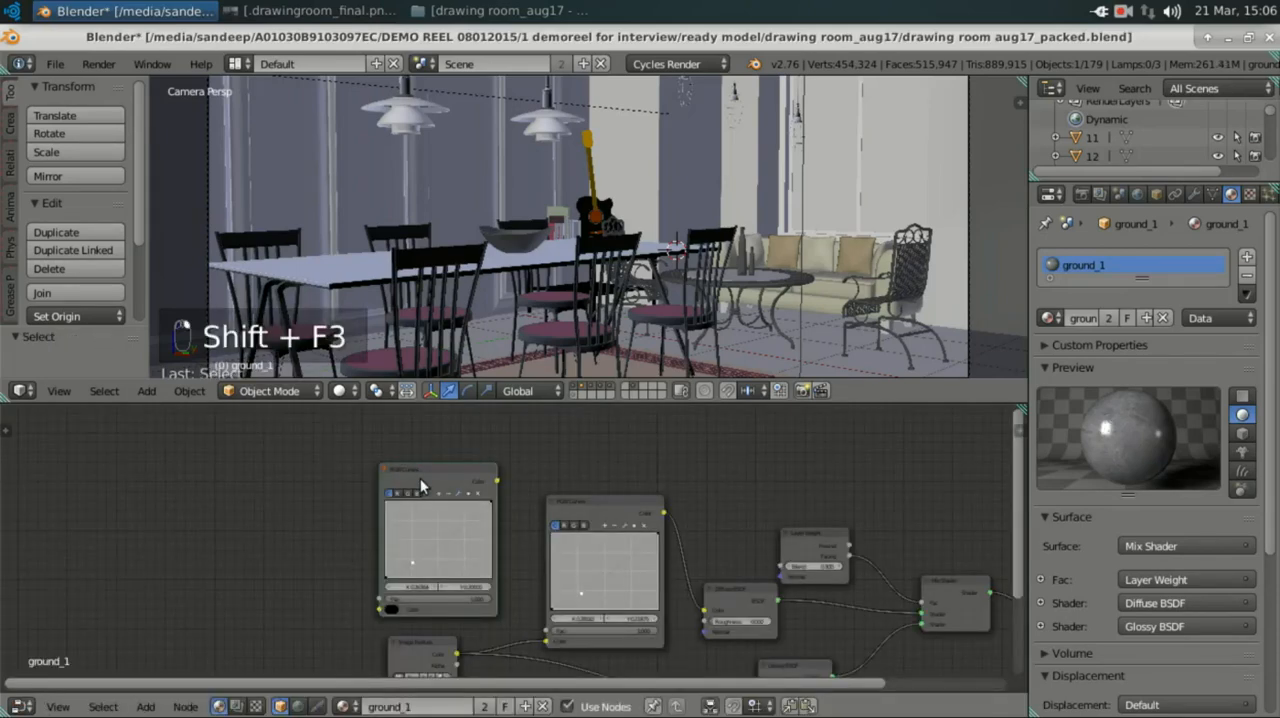
{"action": "key", "text": "x"}
Step: Select the carpet under the dining table and examine its material's Diffuse BSDF and Hue Saturation Value nodes
{"action": "scroll", "coordinate": [646, 347], "scroll_direction": "down", "scroll_amount": 2}
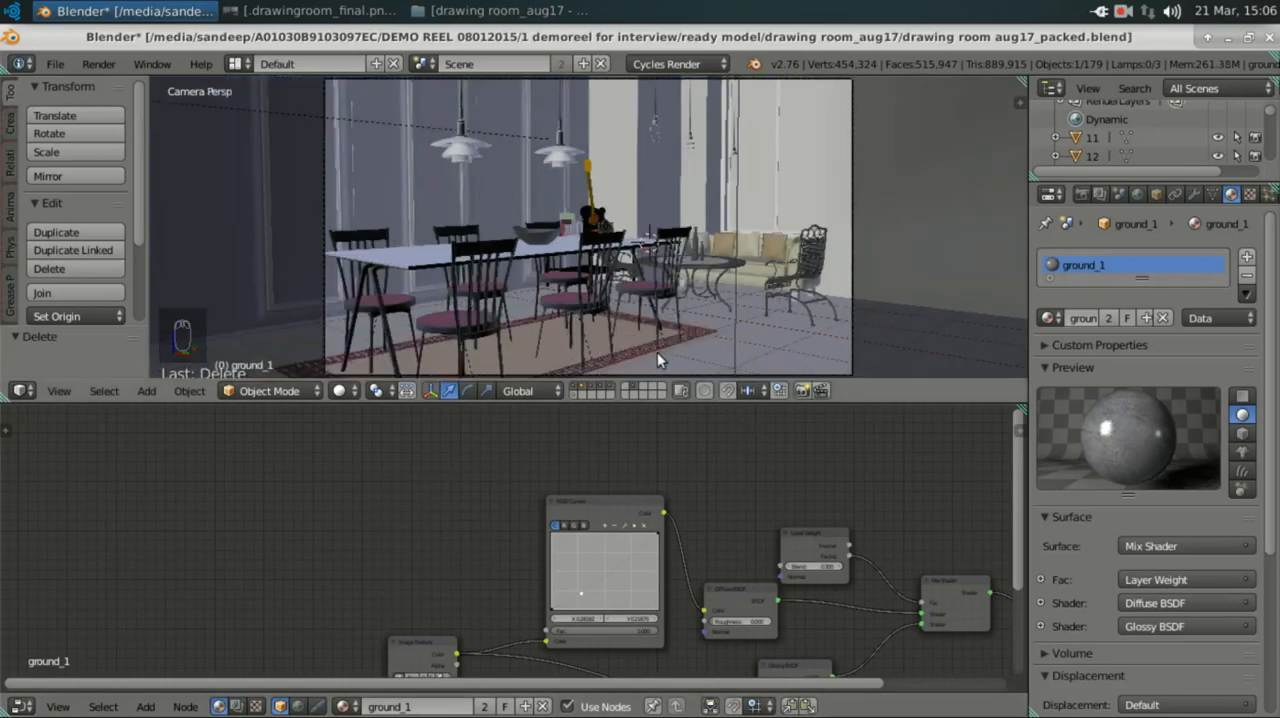
{"action": "right_click", "coordinate": [652, 340]}
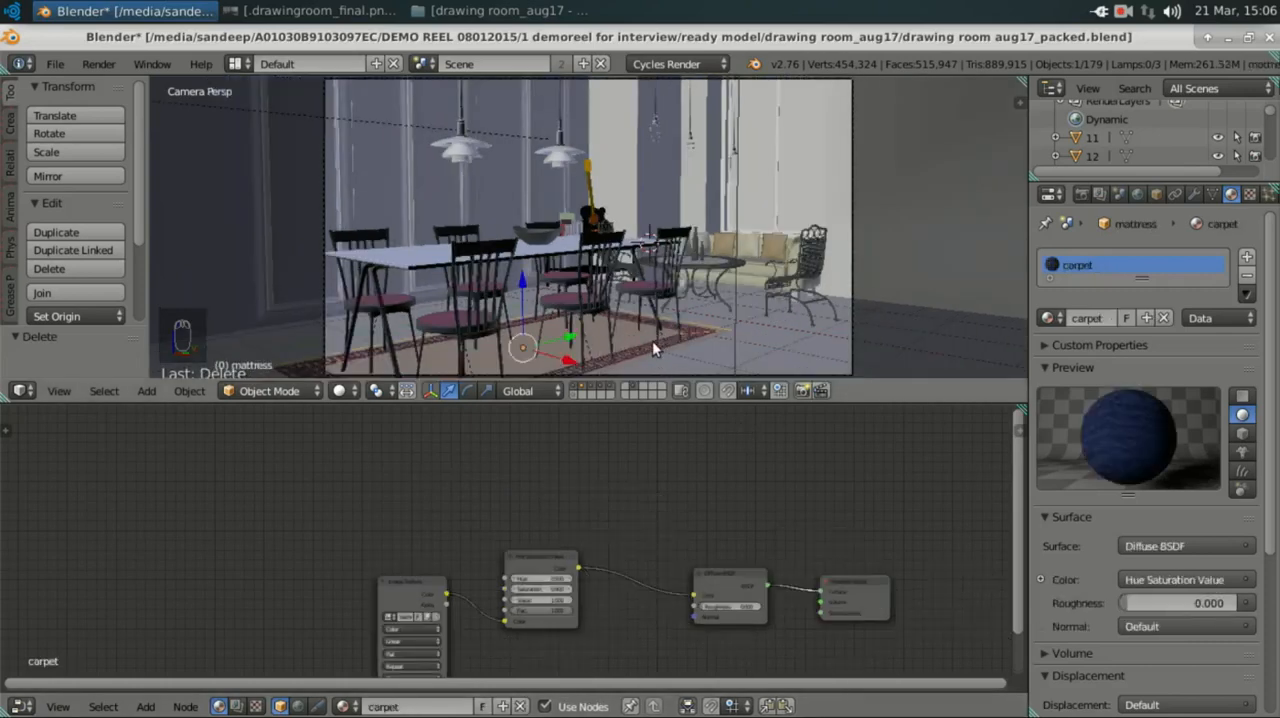
{"action": "middle_click_drag", "start_coordinate": [404, 567], "coordinate": [268, 508]}
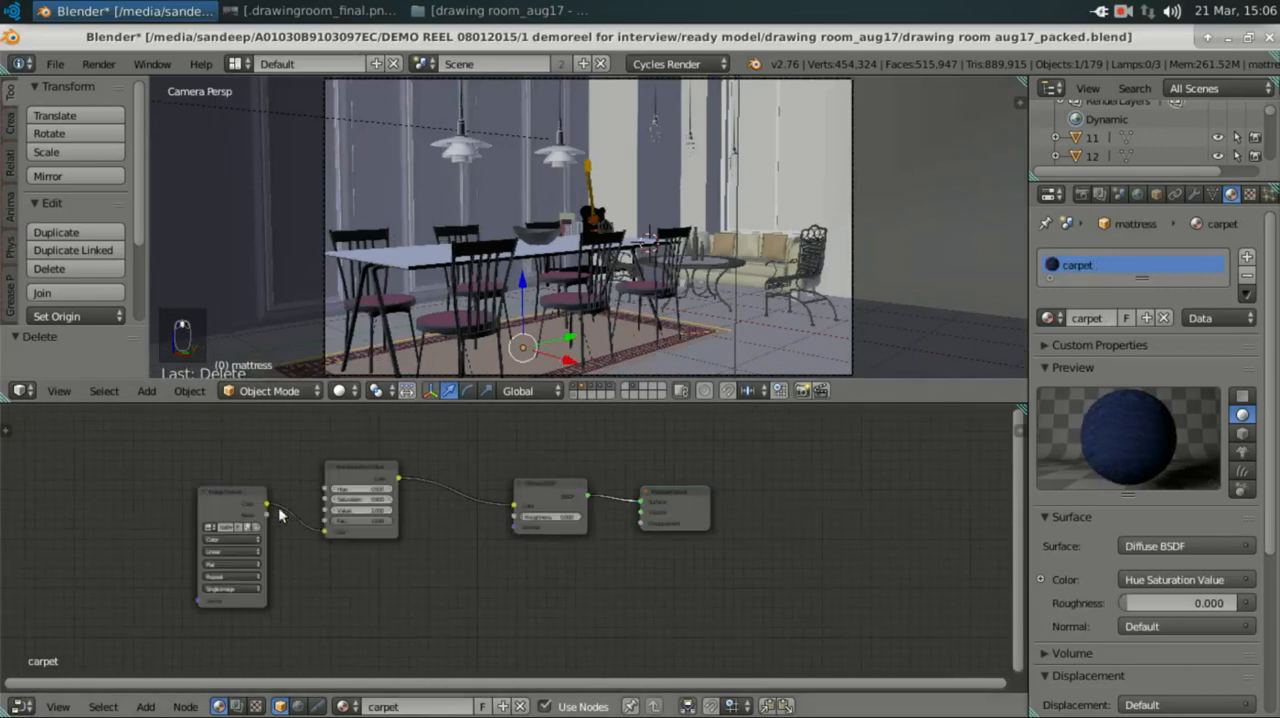
{"action": "middle_click_drag", "start_coordinate": [518, 527], "coordinate": [541, 604]}
{"action": "scroll", "coordinate": [541, 604], "scroll_direction": "up", "scroll_amount": 5}
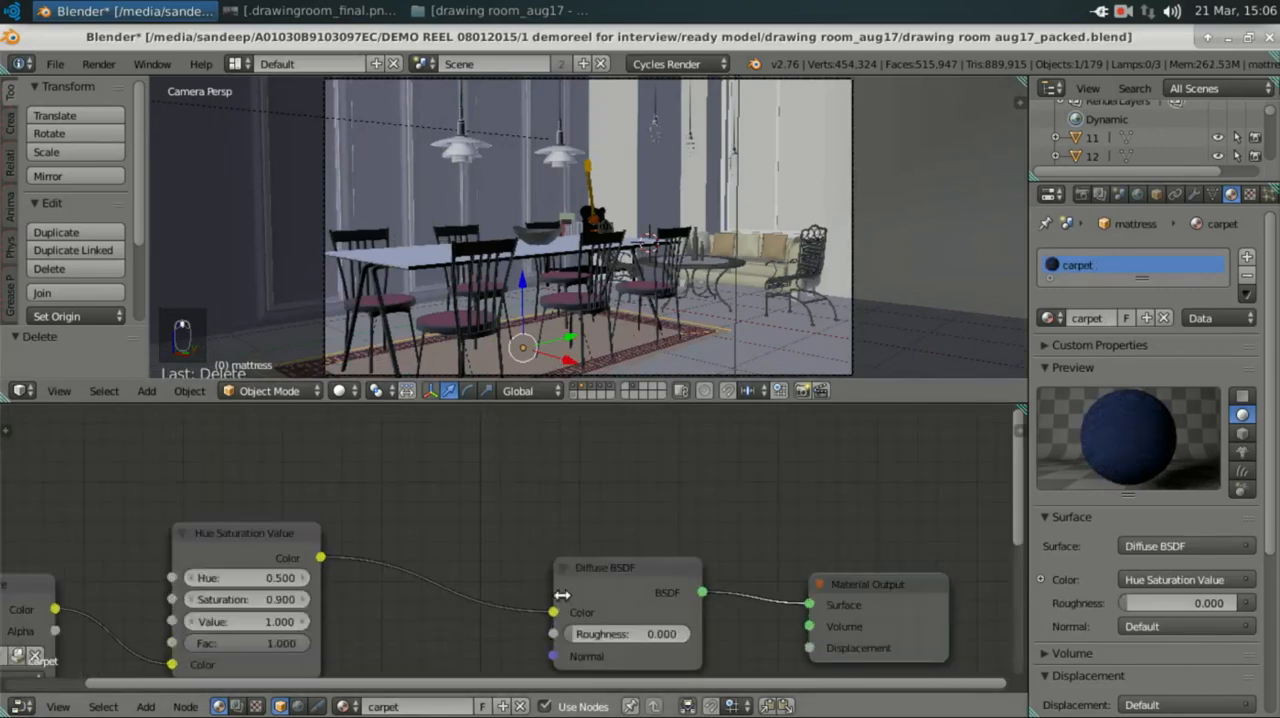
{"action": "scroll", "coordinate": [609, 525], "scroll_direction": "up", "scroll_amount": 2}
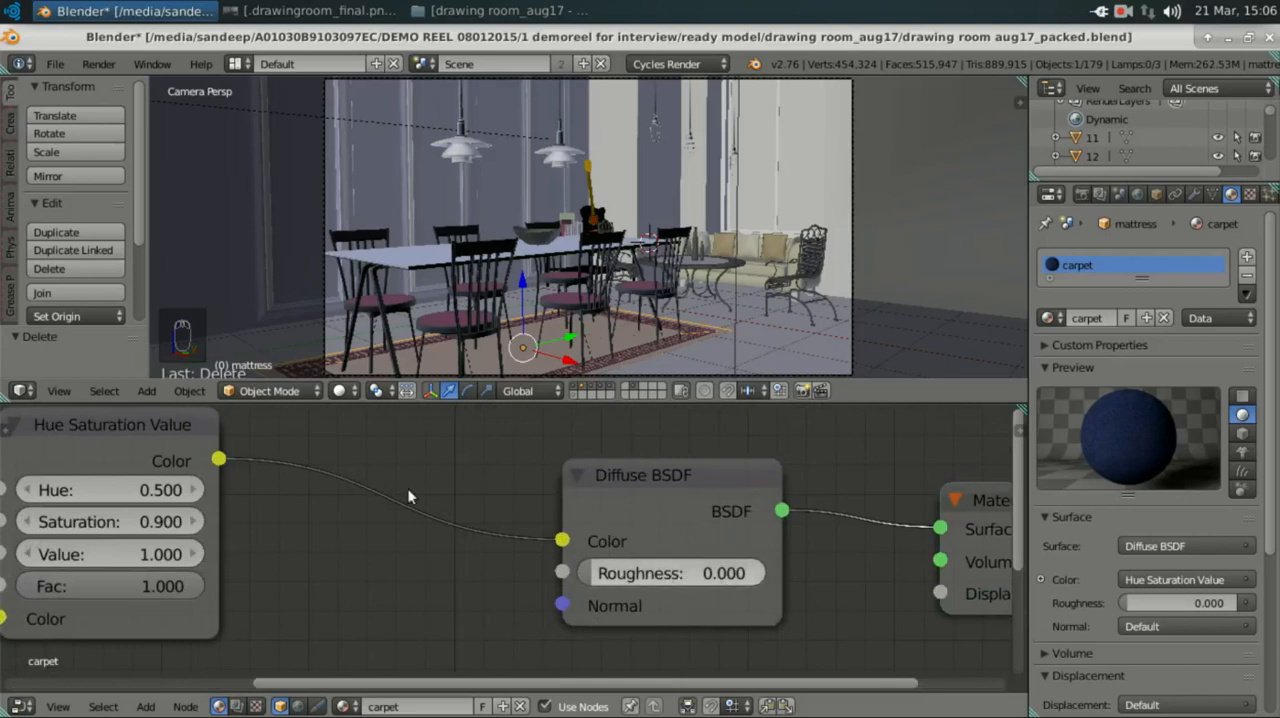
{"action": "middle_click_drag", "start_coordinate": [408, 490], "coordinate": [710, 558]}
{"action": "middle_click_drag", "start_coordinate": [527, 501], "coordinate": [532, 447]}
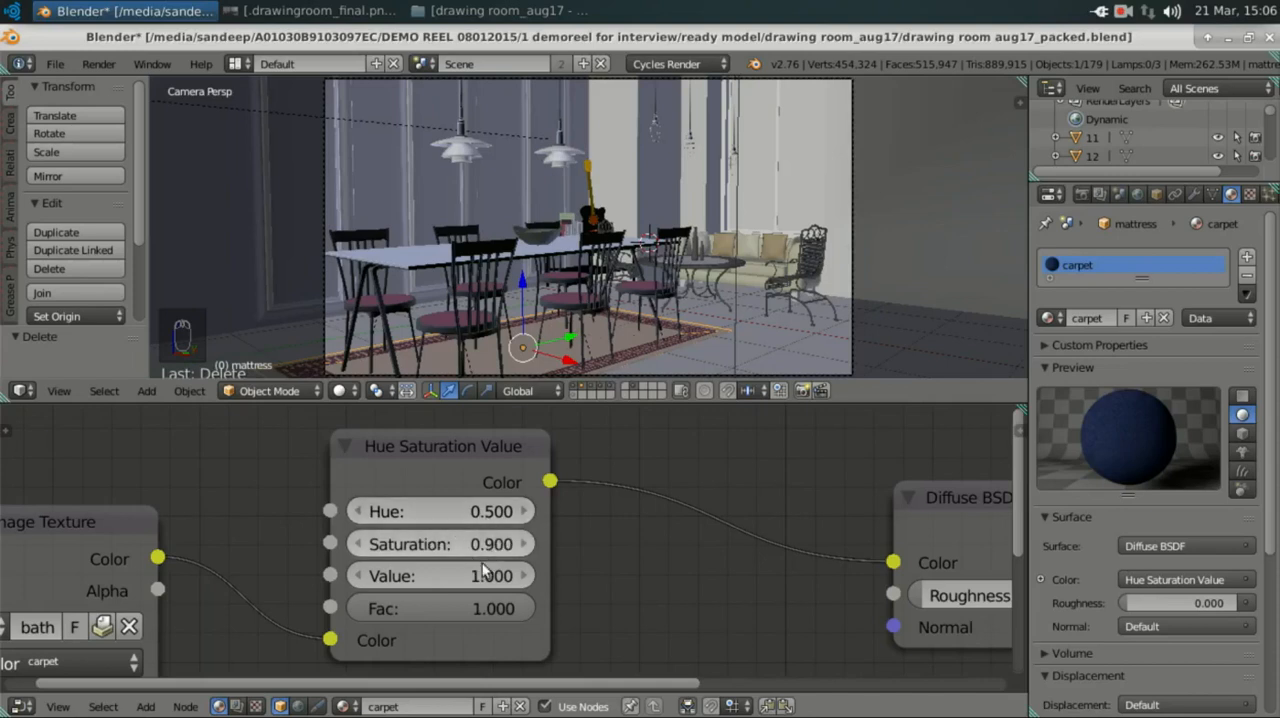
Step: Find and add a second Hue Saturation Value node to the carpet material, placing it below the link to the Diffuse BSDF
{"action": "key", "text": "shift+a"}
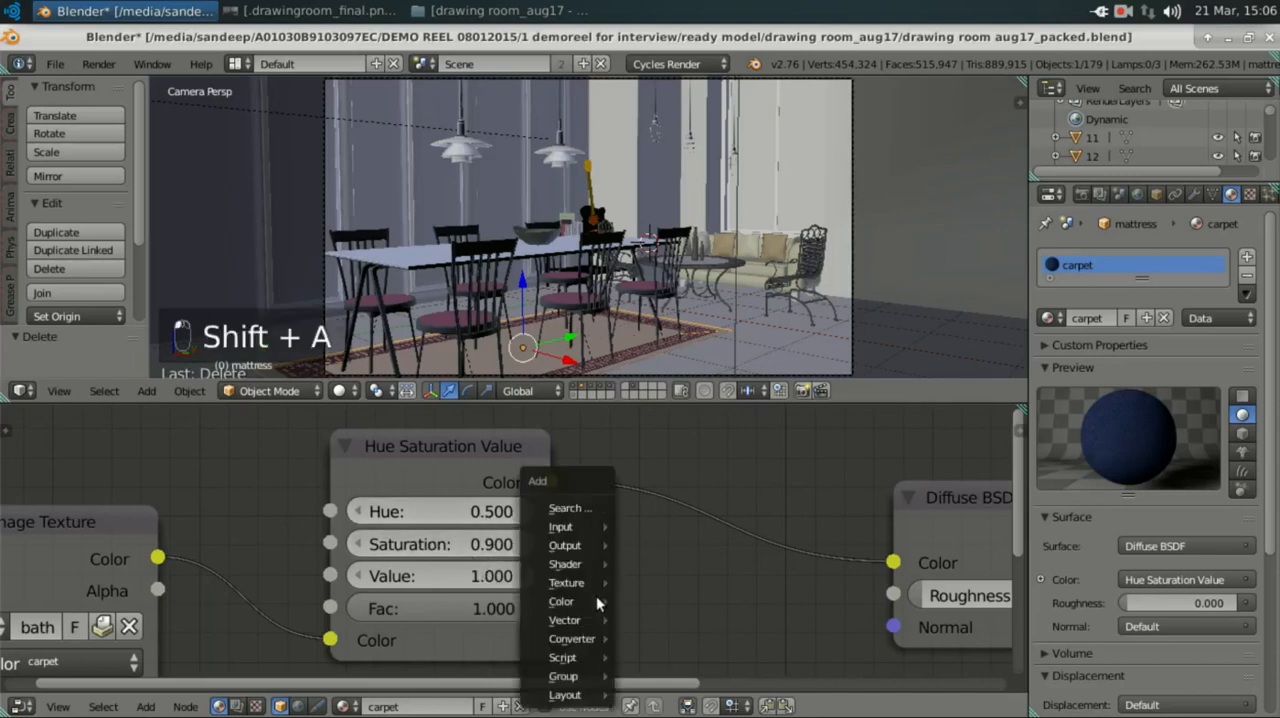
{"action": "type", "text": "s"}
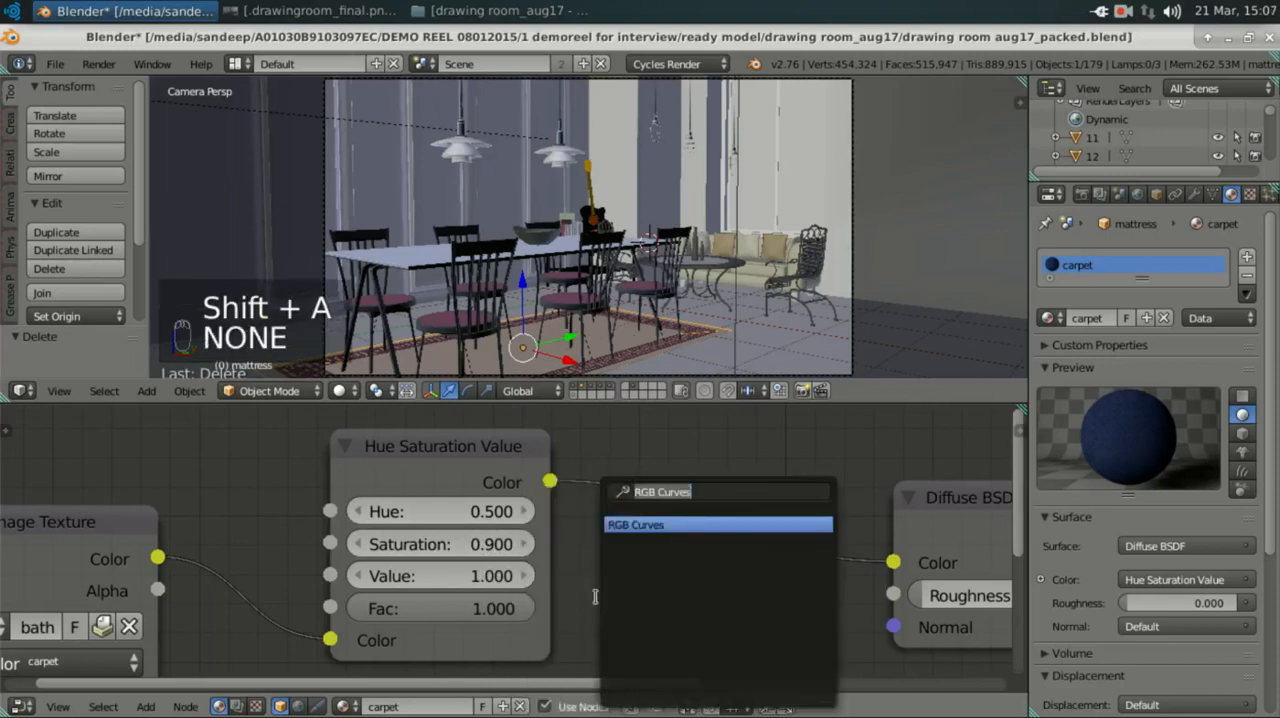
{"action": "type", "text": "hue"}
{"action": "key", "text": "BackSpace"}
{"action": "key", "text": "BackSpace"}
{"action": "key", "text": "BackSpace"}
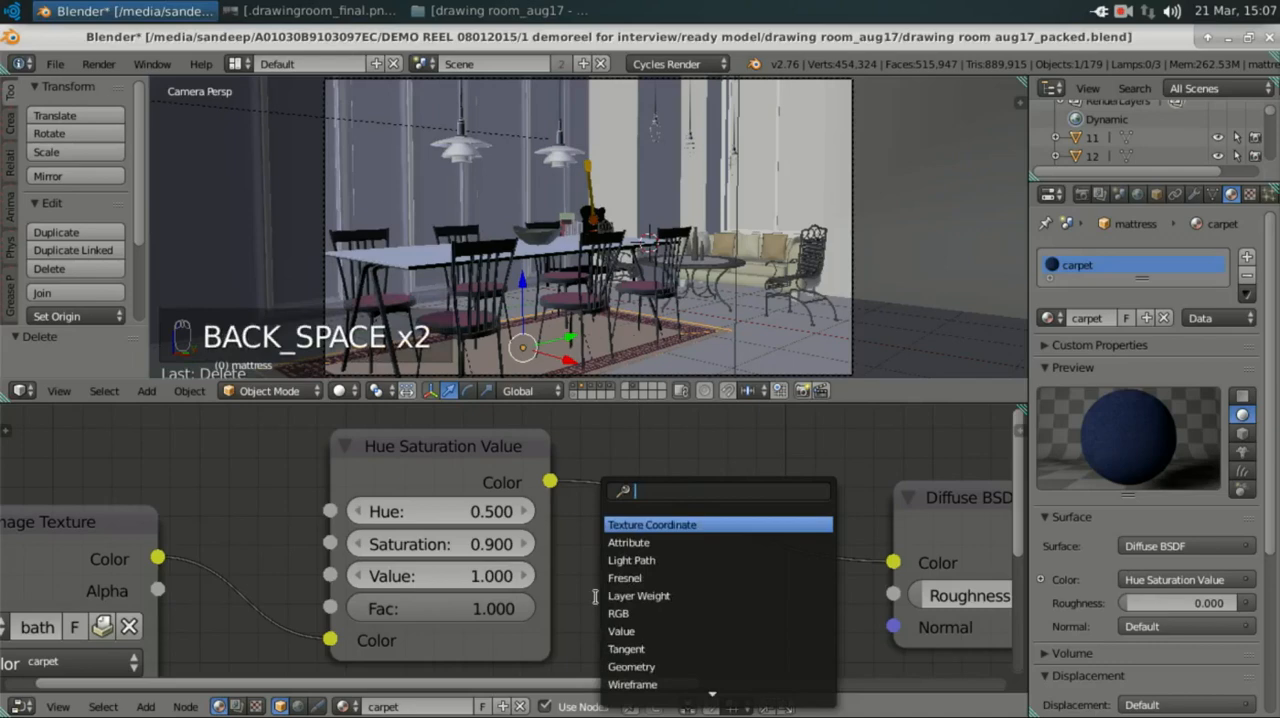
{"action": "type", "text": "hue"}
{"action": "key", "text": "Return"}
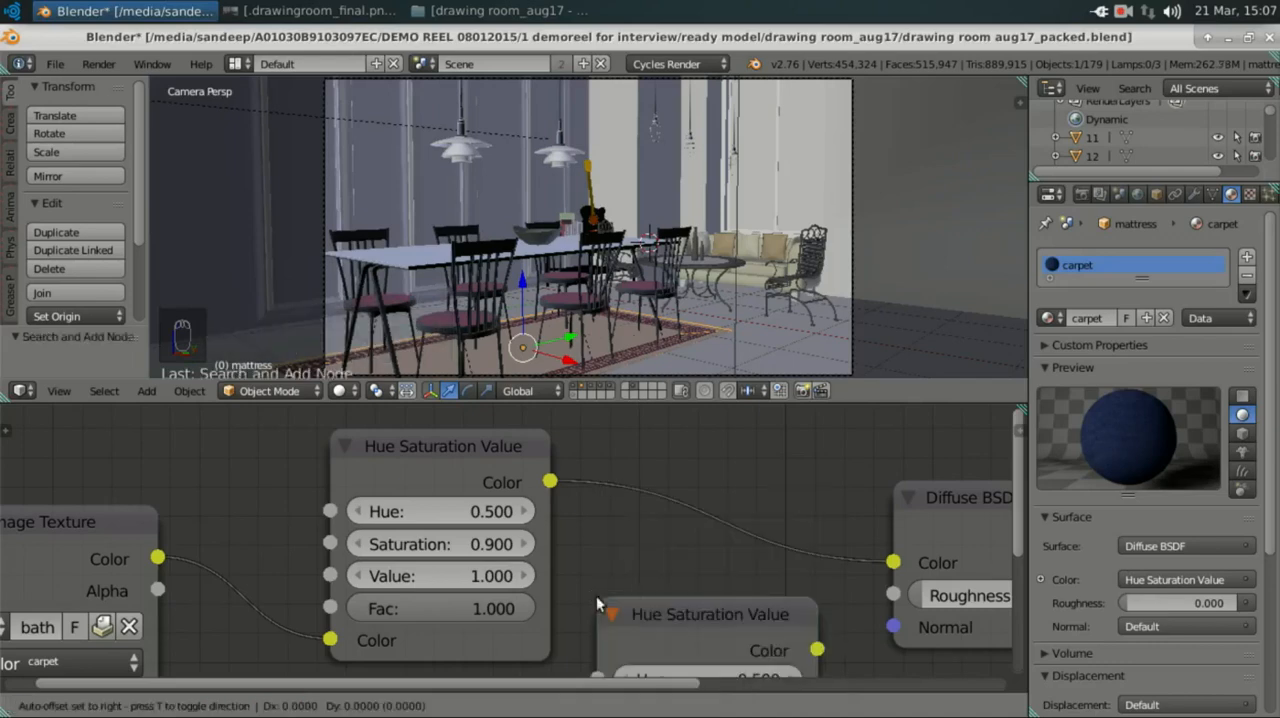
{"action": "left_click", "coordinate": [586, 599]}
Step: Examine the added Hue Saturation Value node's default settings and delete that node
{"action": "middle_click_drag", "start_coordinate": [571, 542], "coordinate": [524, 428]}
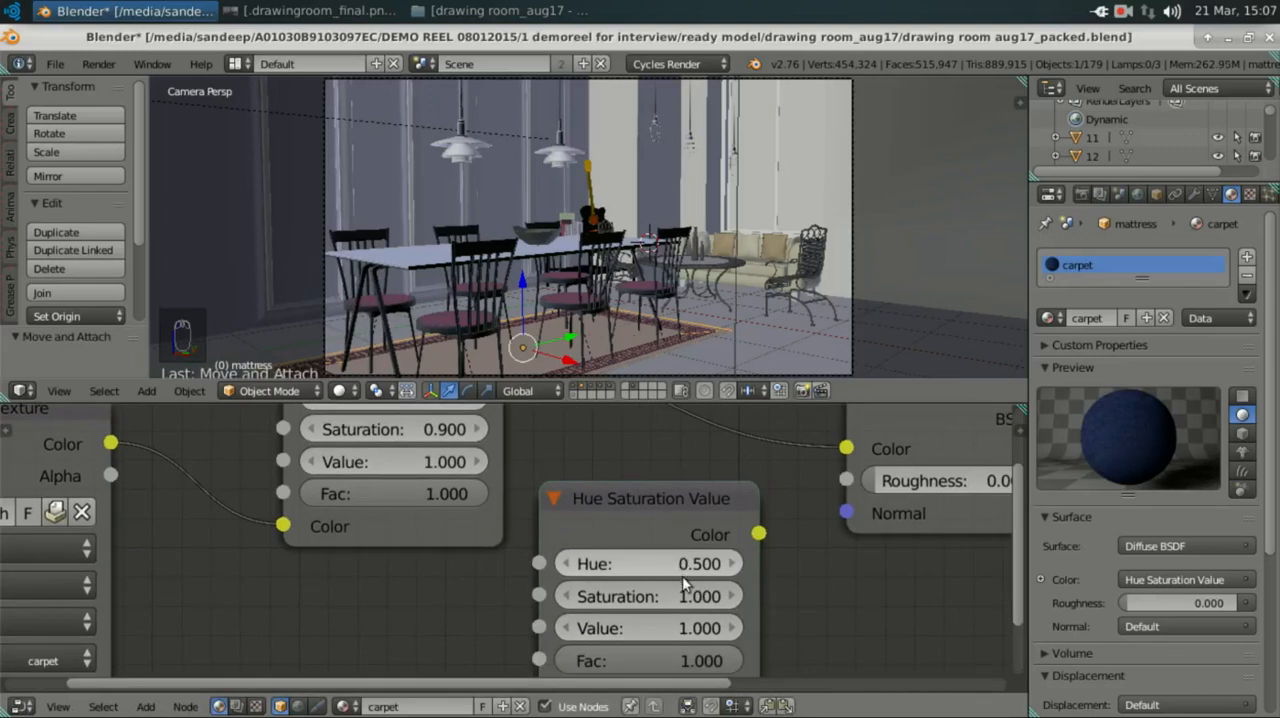
{"action": "middle_click_drag", "start_coordinate": [645, 611], "coordinate": [617, 640]}
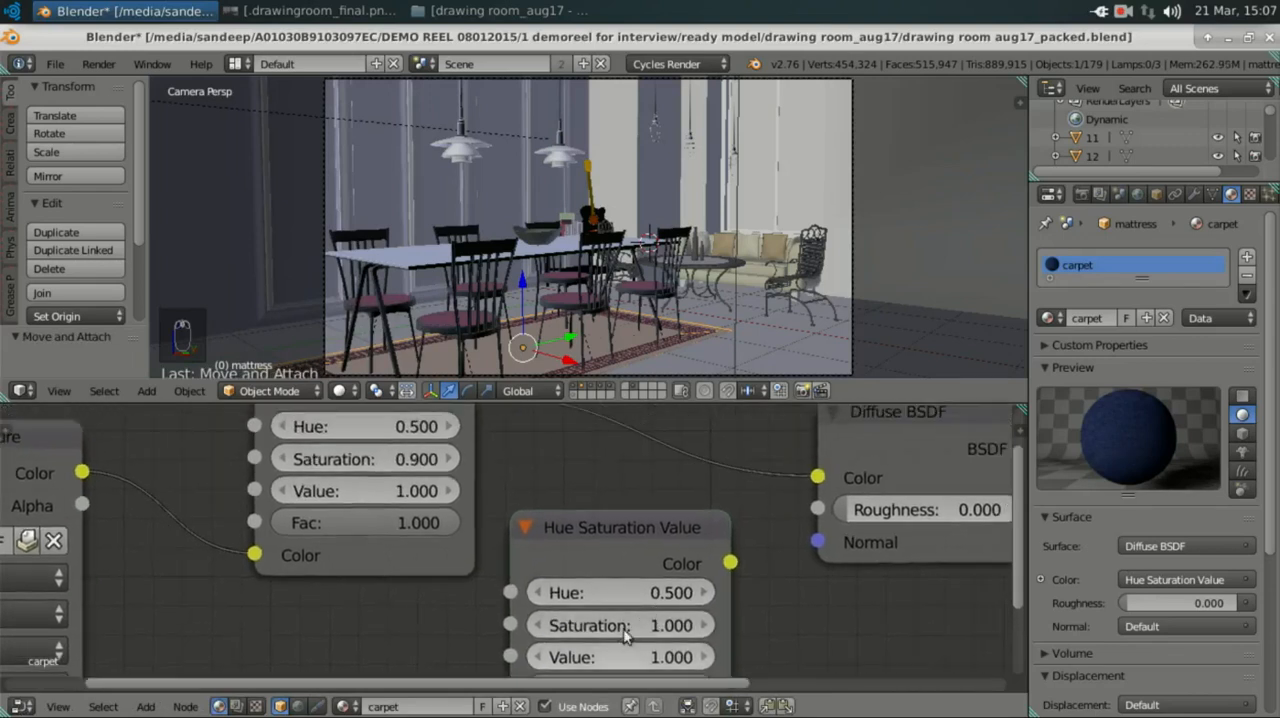
{"action": "left_click", "coordinate": [591, 523]}
{"action": "key", "text": "x"}
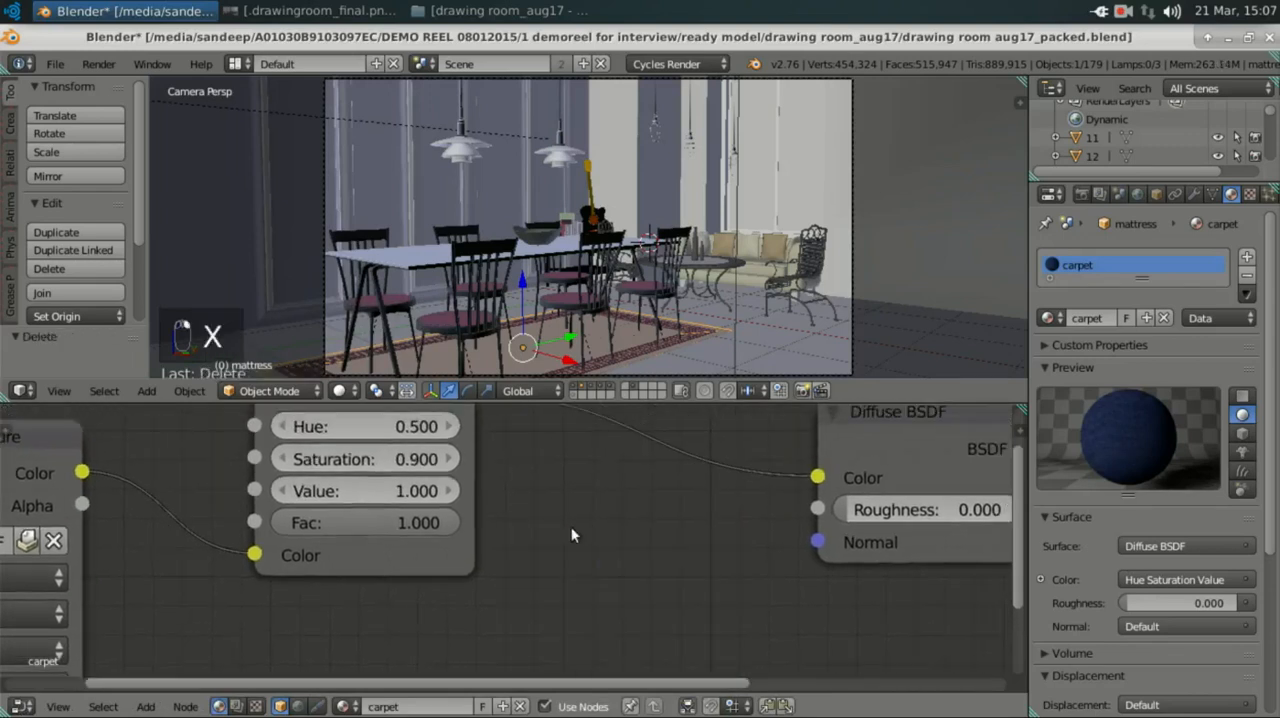
Step: Move the carpet's Image Texture node slightly farther away from the Hue Saturation Value node
{"action": "scroll", "coordinate": [509, 533], "scroll_direction": "down", "scroll_amount": 4}
{"action": "middle_click_drag", "start_coordinate": [377, 530], "coordinate": [611, 540]}
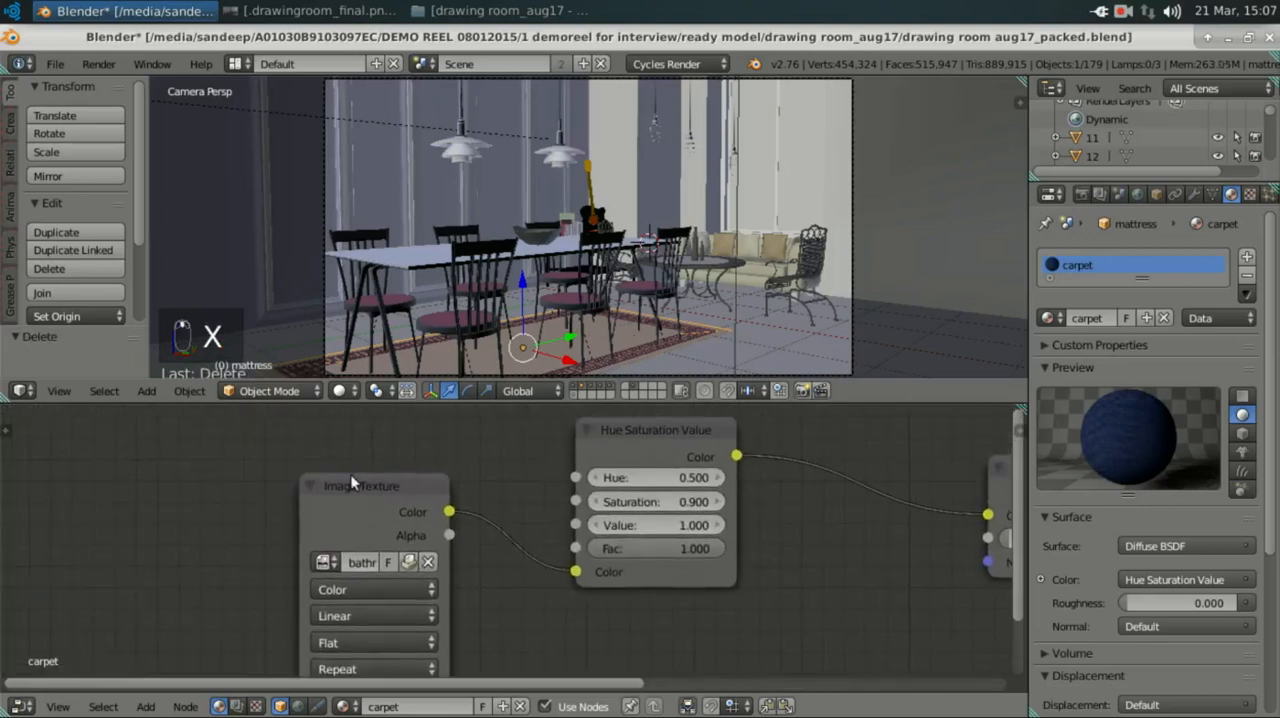
{"action": "left_click_drag", "start_coordinate": [352, 482], "coordinate": [332, 470]}
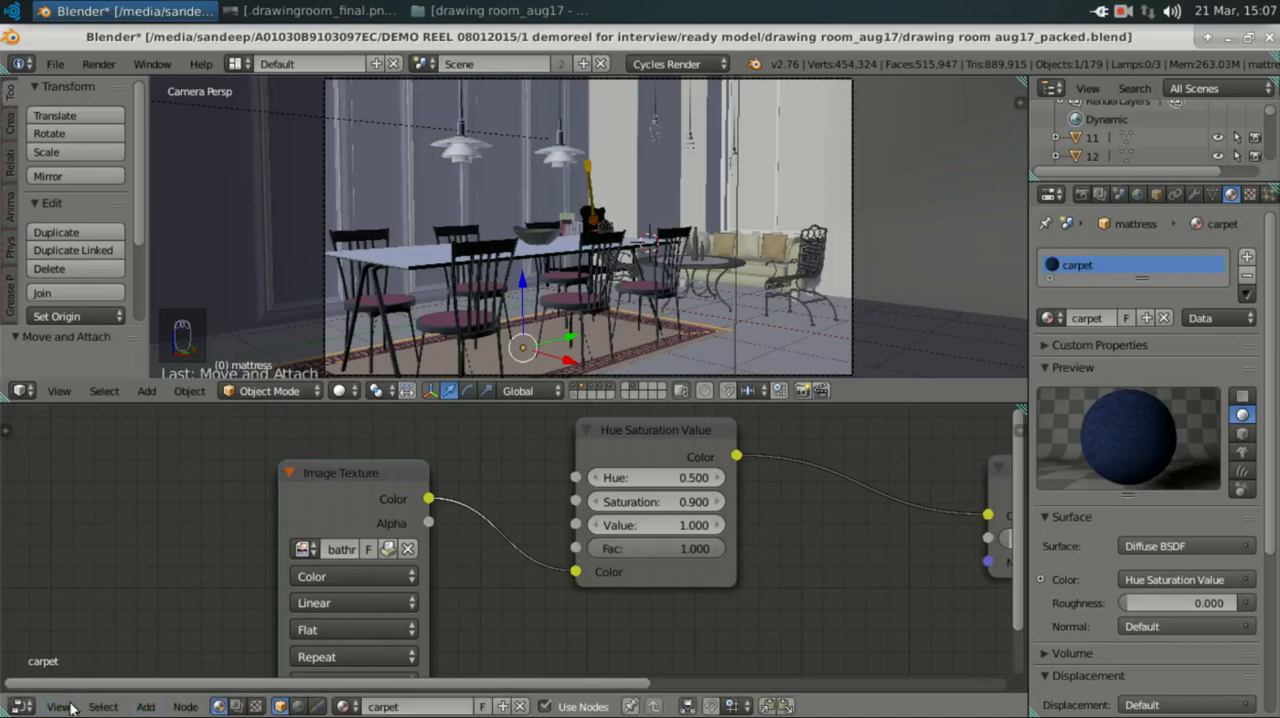
Step: Switch the lower area to the UV/Image Editor and examine the carpet's texture image bathroom_Chair2_2_21.png up close
{"action": "left_click", "coordinate": [20, 706]}
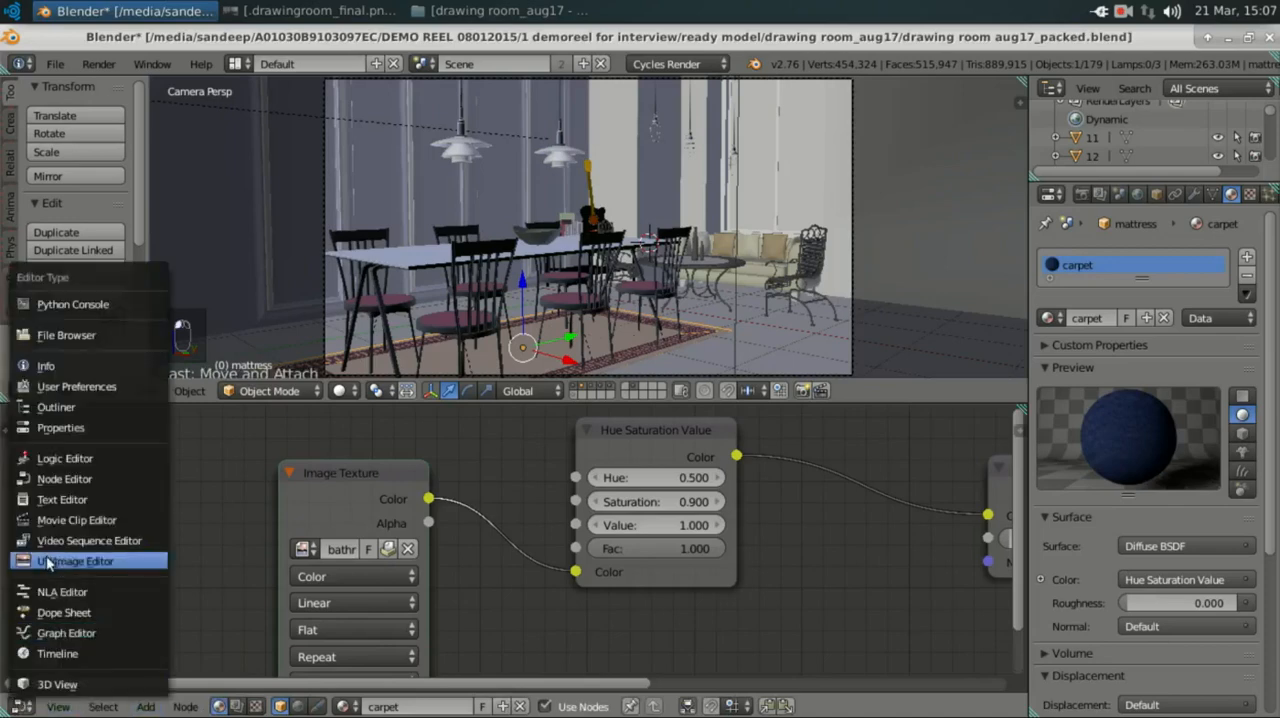
{"action": "left_click", "coordinate": [215, 566]}
{"action": "scroll", "coordinate": [430, 630], "scroll_direction": "down", "scroll_amount": 3}
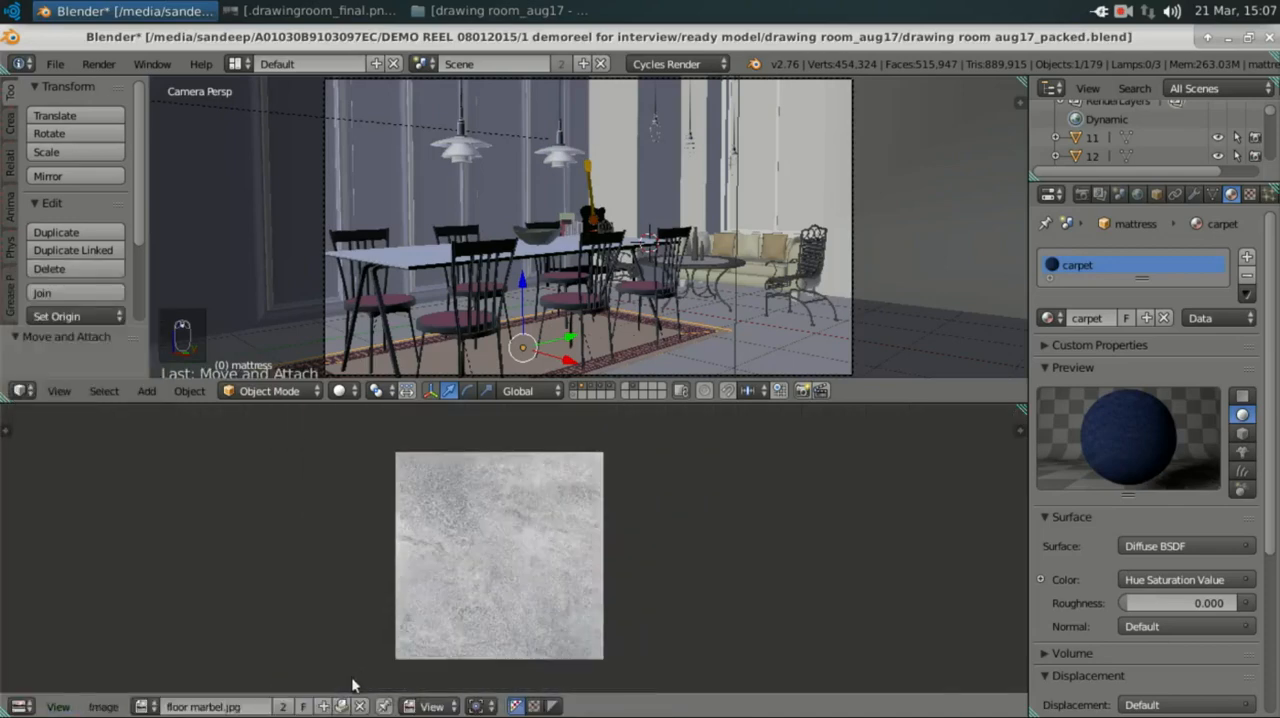
{"action": "left_click", "coordinate": [145, 706]}
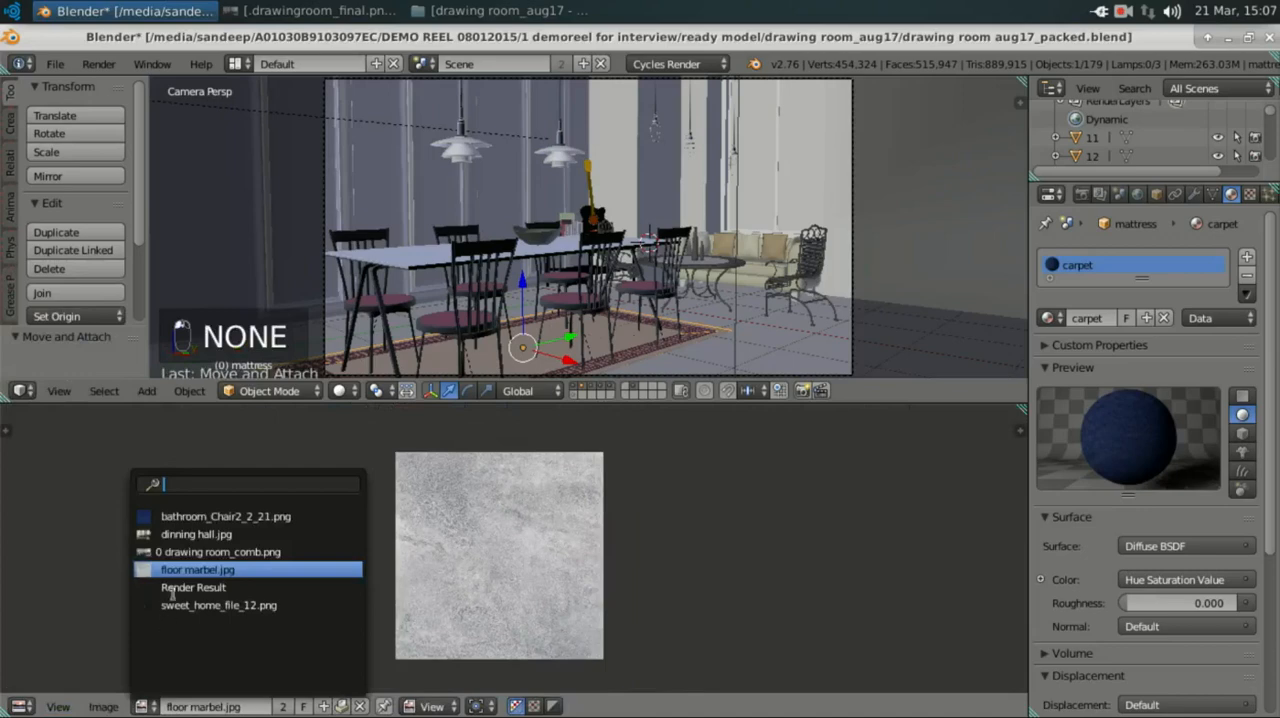
{"action": "left_click", "coordinate": [192, 516]}
{"action": "scroll", "coordinate": [451, 569], "scroll_direction": "up", "scroll_amount": 8}
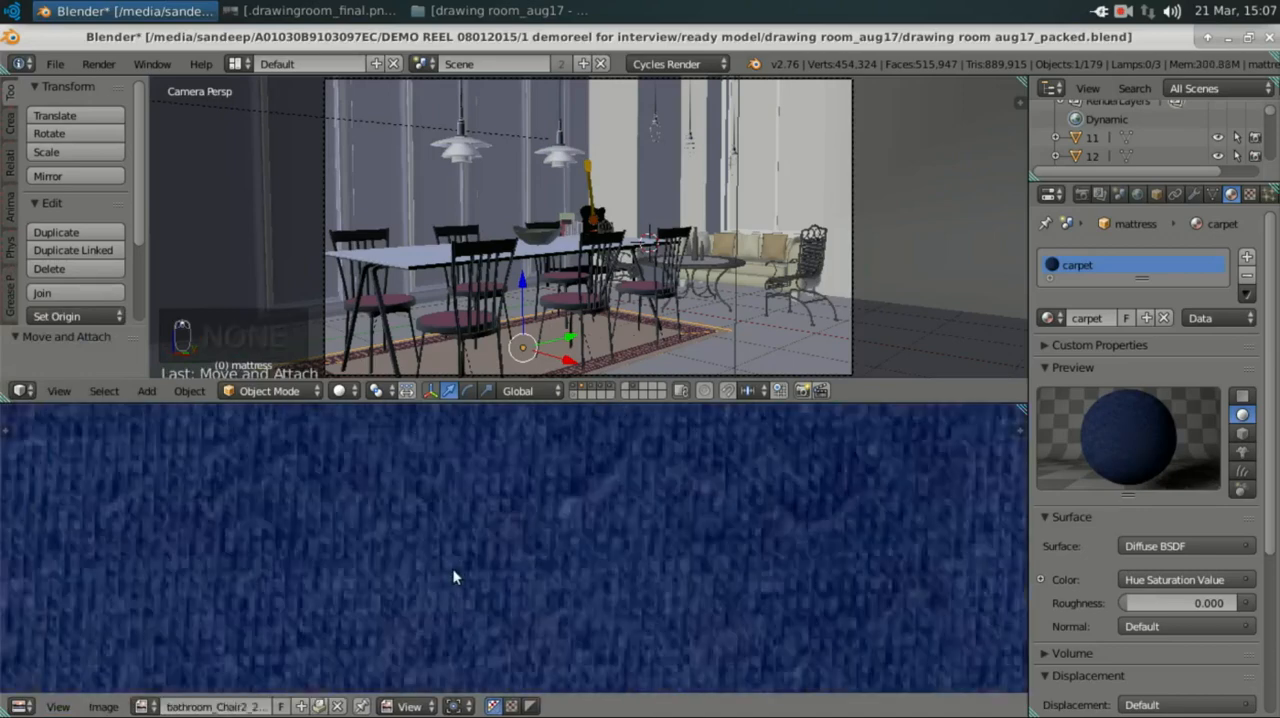
{"action": "scroll", "coordinate": [590, 608], "scroll_direction": "down", "scroll_amount": 5}
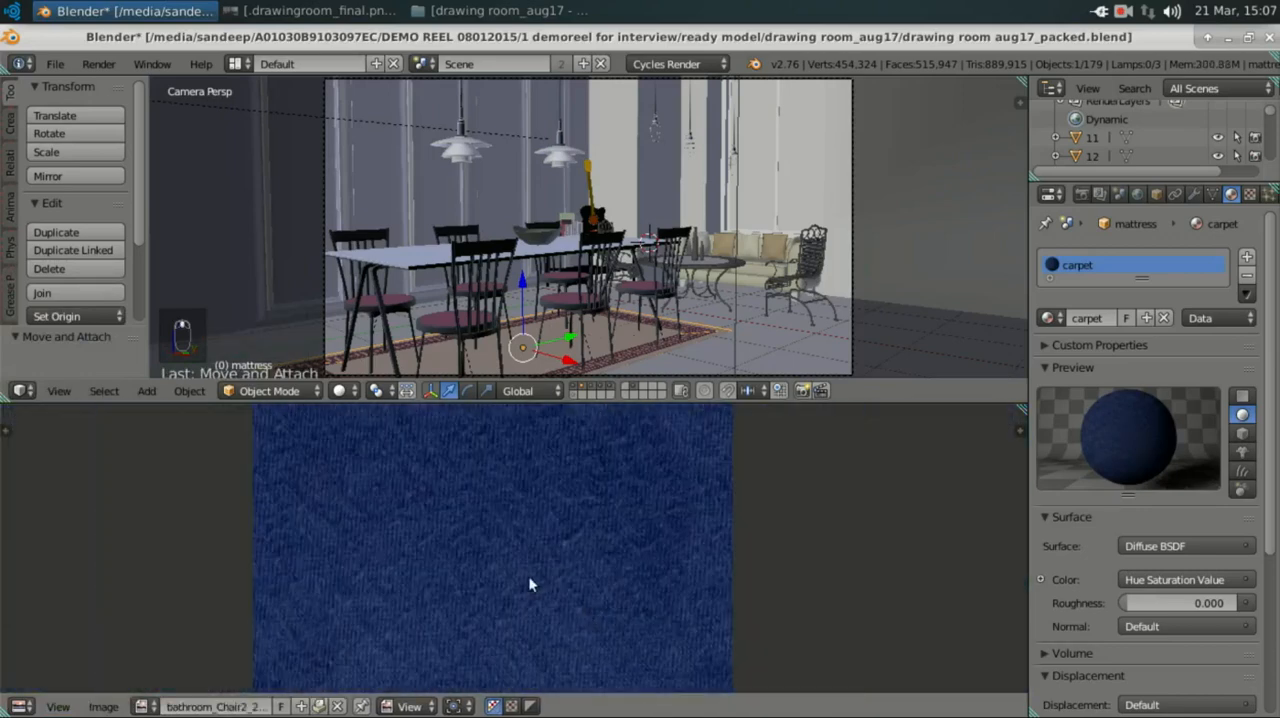
{"action": "scroll", "coordinate": [523, 577], "scroll_direction": "up", "scroll_amount": 5}
{"action": "scroll", "coordinate": [121, 644], "scroll_direction": "down", "scroll_amount": 5}
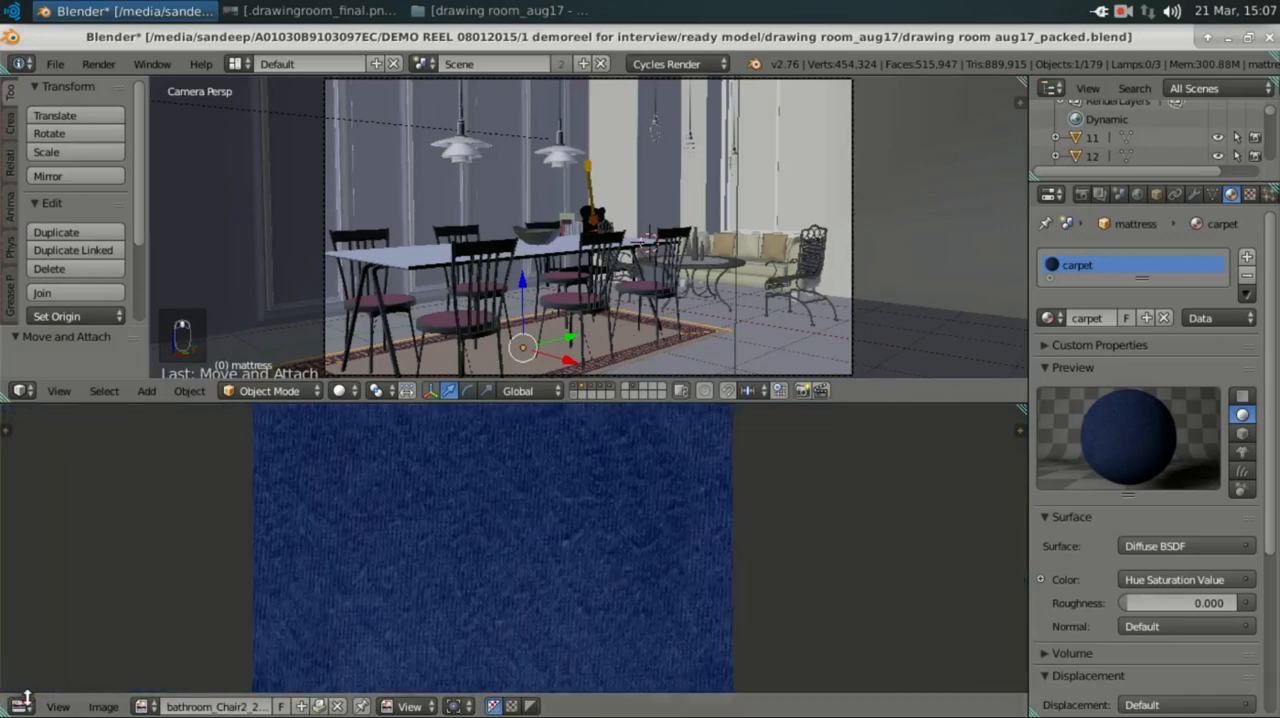
Step: Return the lower area to the Node Editor with the carpet's nodes and enlarge the 3D view slightly
{"action": "key", "text": "shift+F3"}
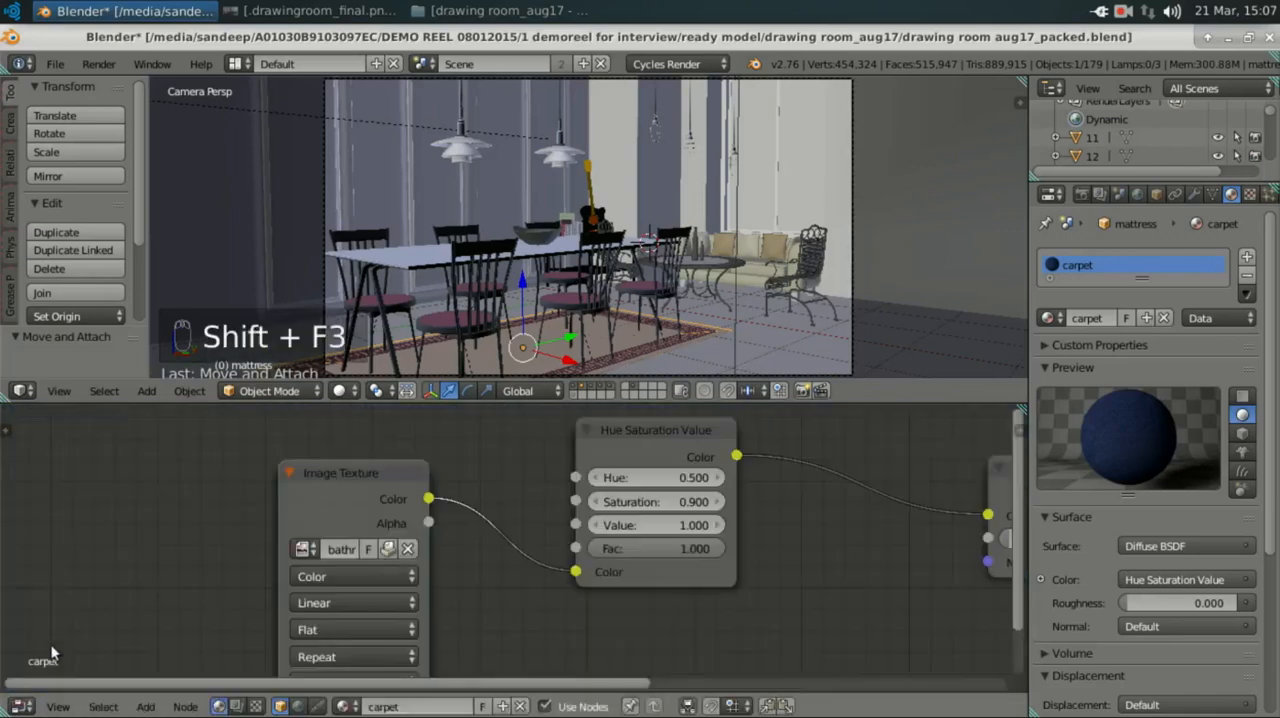
{"action": "scroll", "coordinate": [525, 565], "scroll_direction": "down", "scroll_amount": 1}
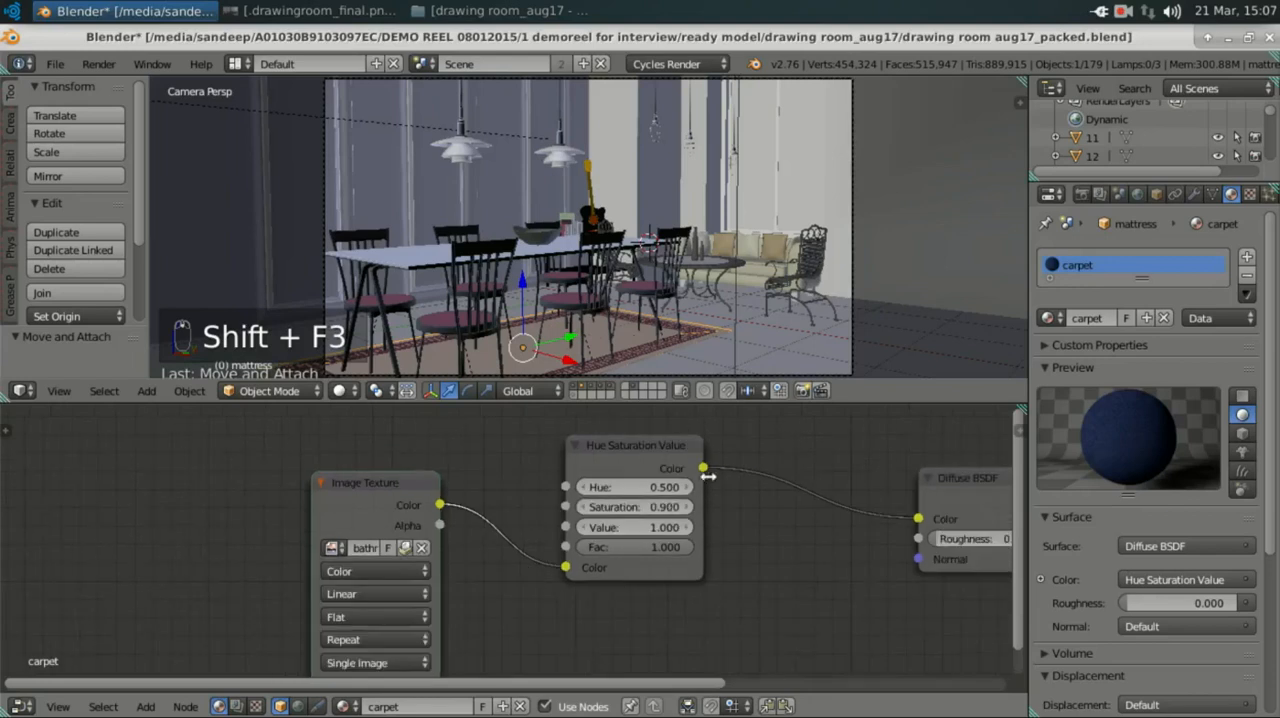
{"action": "left_click_drag", "start_coordinate": [713, 402], "coordinate": [716, 454]}
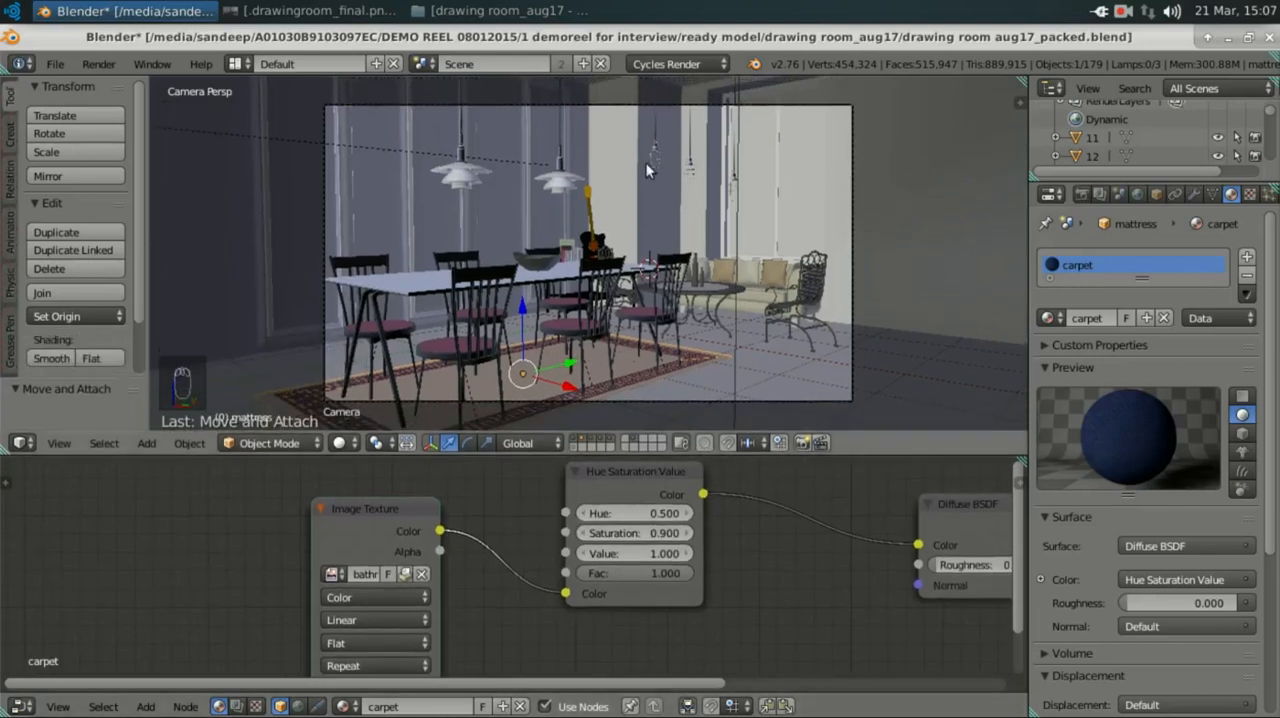
Step: Leave the camera view for a perspective wireframe overview of the whole room and deselect everything
{"action": "middle_click_drag", "start_coordinate": [731, 216], "coordinate": [682, 260]}
{"action": "scroll", "coordinate": [680, 260], "scroll_direction": "down", "scroll_amount": 2}
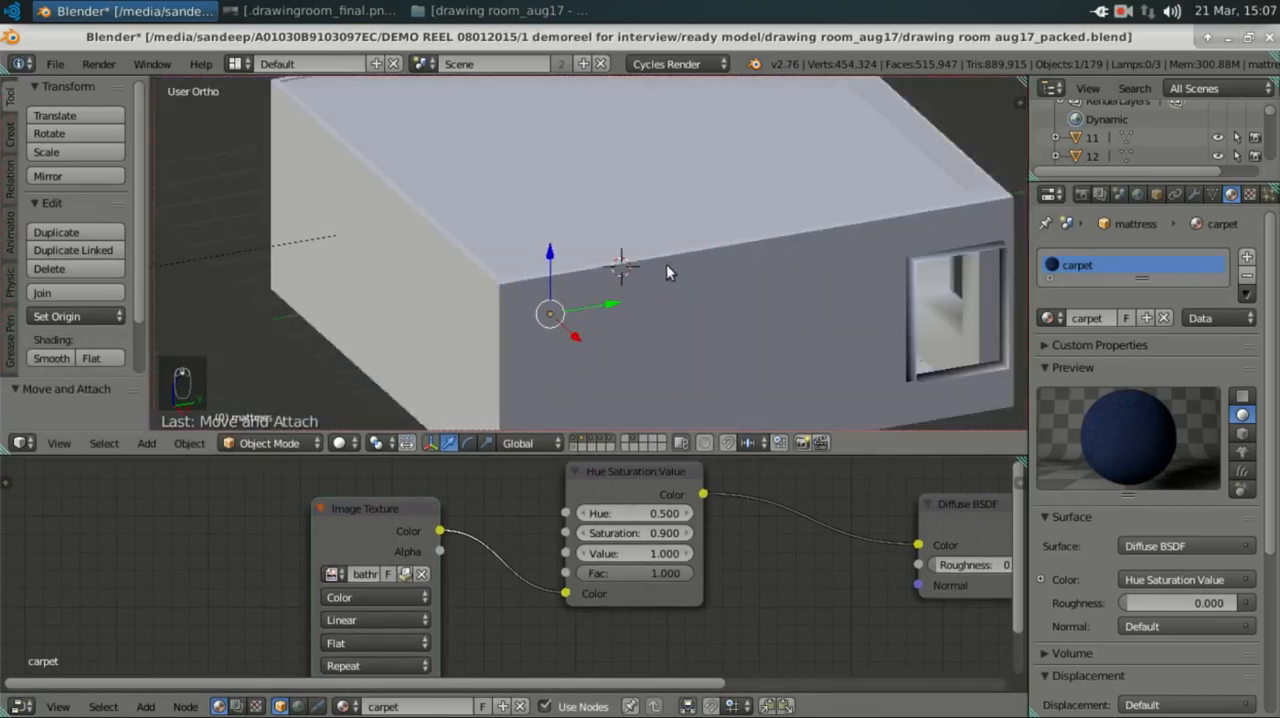
{"action": "key", "text": "KP_5"}
{"action": "scroll", "coordinate": [658, 269], "scroll_direction": "down", "scroll_amount": 4}
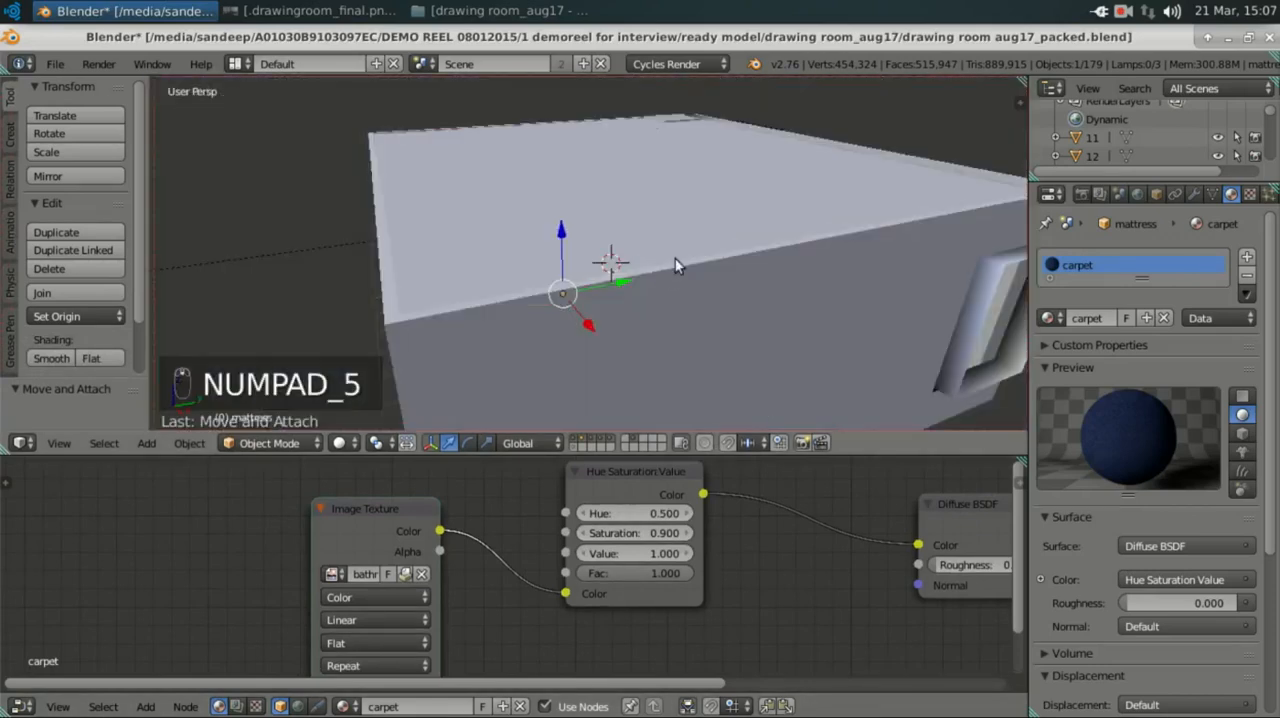
{"action": "key", "text": "z"}
{"action": "middle_click_drag", "start_coordinate": [681, 256], "coordinate": [664, 302]}
{"action": "key", "text": "a"}
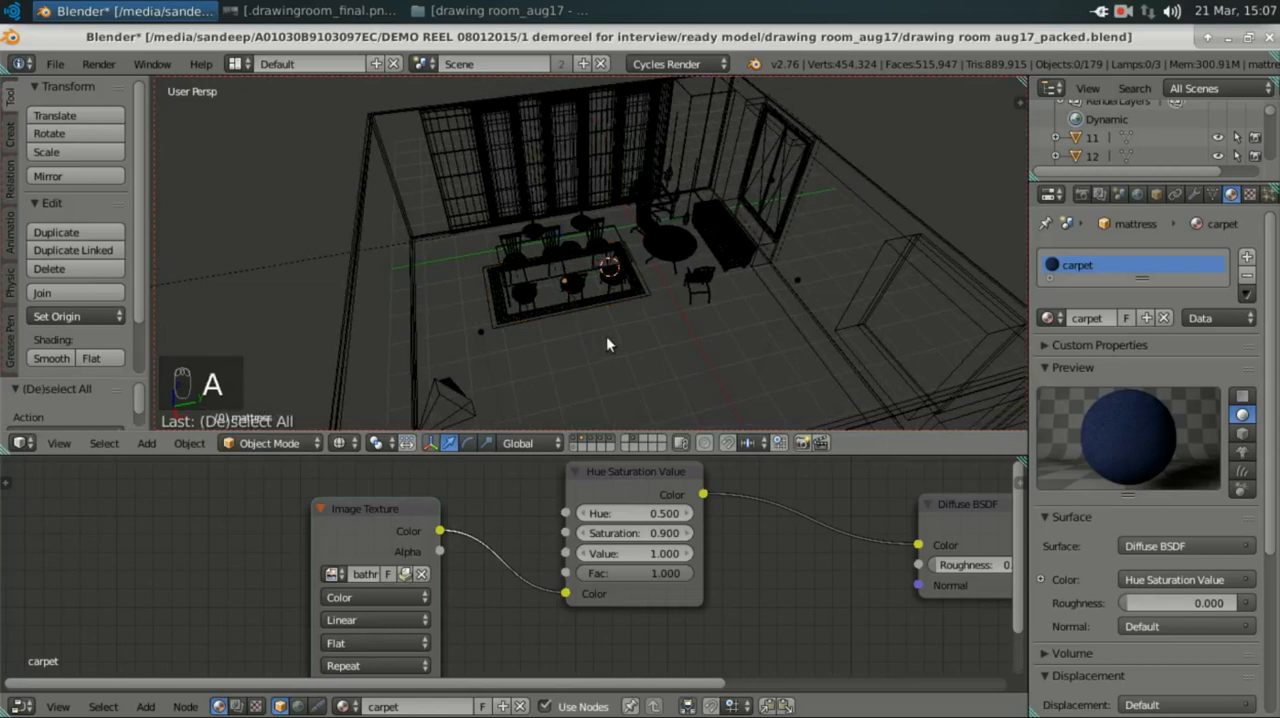
Step: Select the room's two point lamps in turn and examine the Emission setup of the one near the camera
{"action": "right_click", "coordinate": [481, 331]}
{"action": "right_click", "coordinate": [798, 283]}
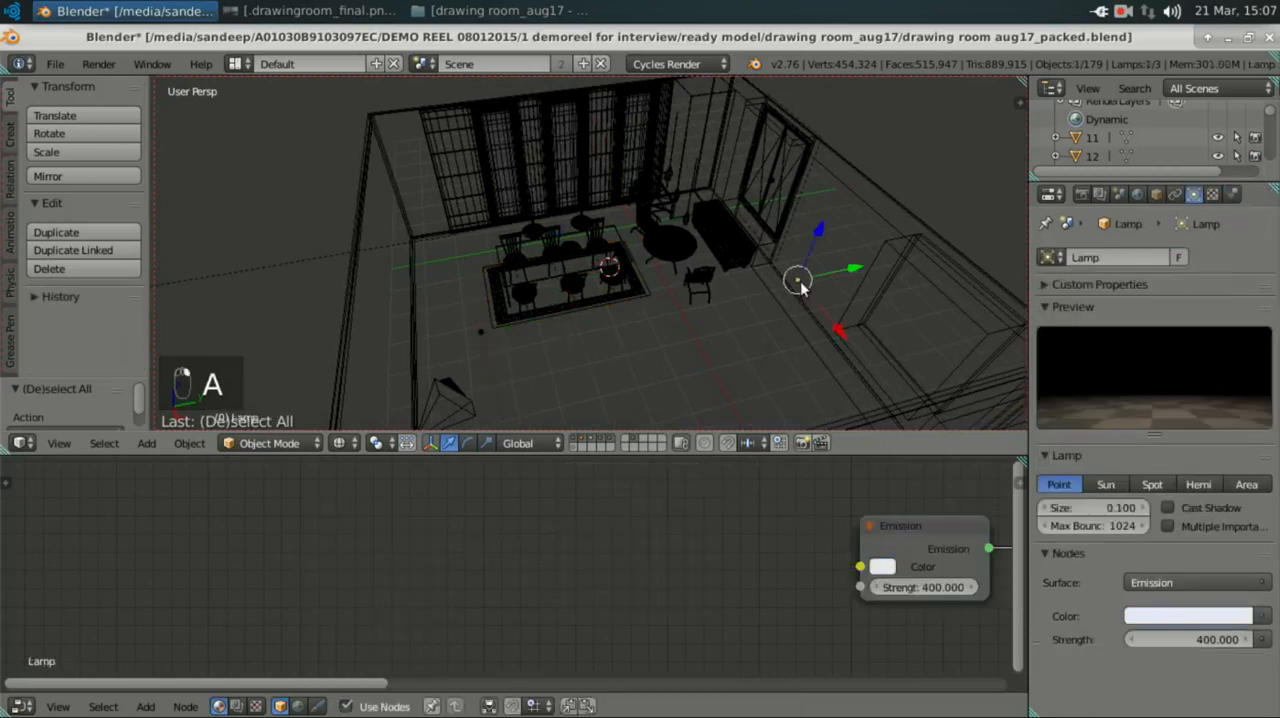
{"action": "right_click", "coordinate": [480, 331]}
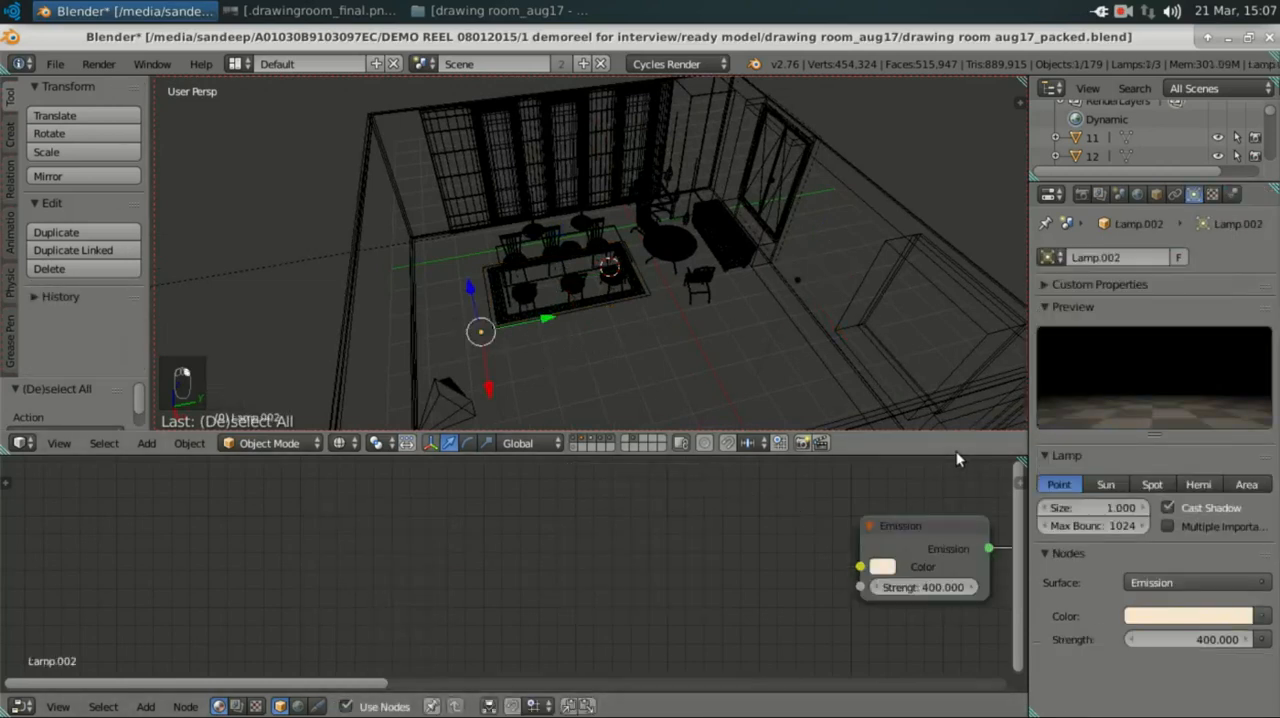
{"action": "middle_click_drag", "start_coordinate": [820, 541], "coordinate": [521, 557]}
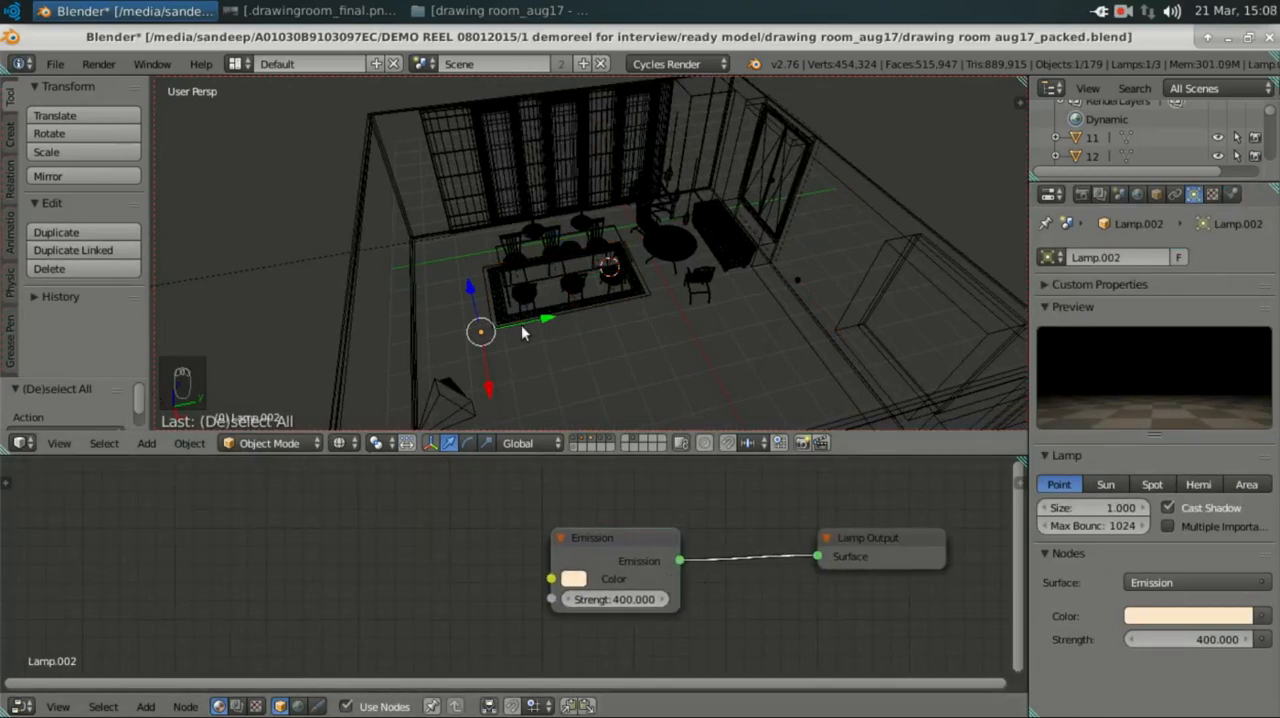
Step: Add a point lamp on the floor area beside the dining carpet, check its default Emission settings, and delete that lamp
{"action": "left_click", "coordinate": [594, 344]}
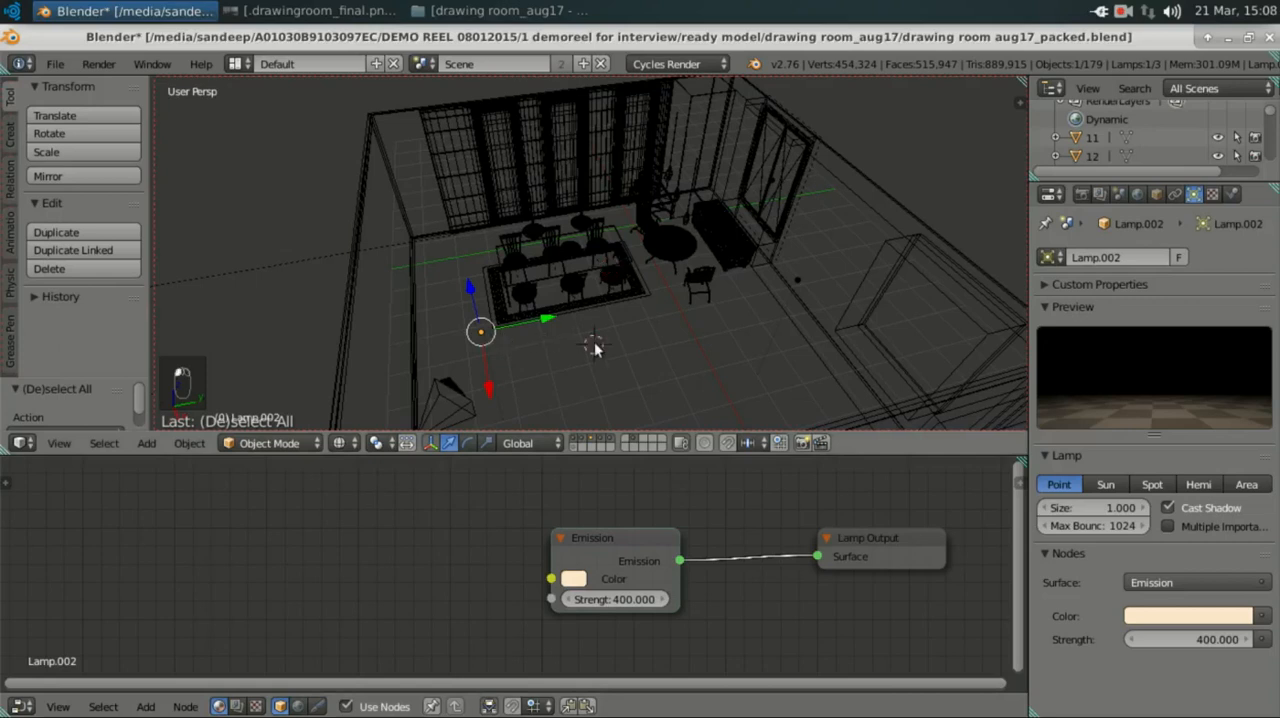
{"action": "left_click", "coordinate": [12, 132]}
{"action": "scroll", "coordinate": [92, 300], "scroll_direction": "down", "scroll_amount": 8}
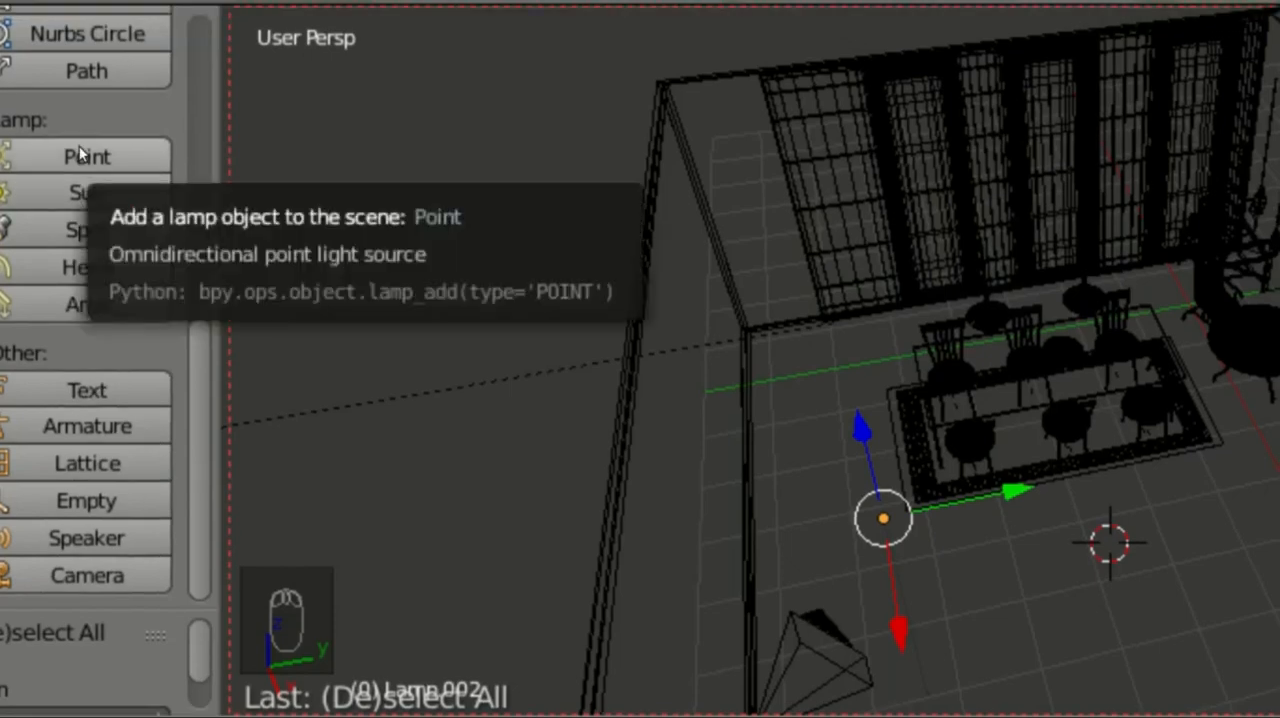
{"action": "left_click", "coordinate": [82, 155]}
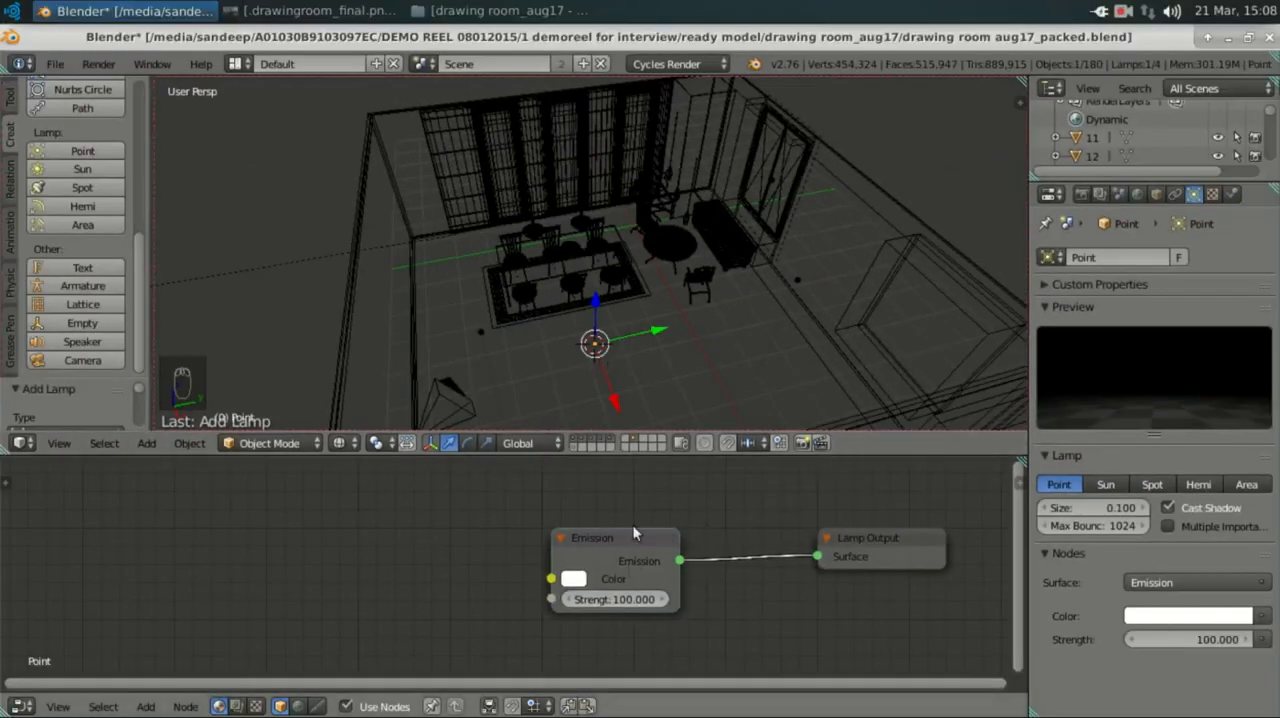
{"action": "key", "text": "x"}
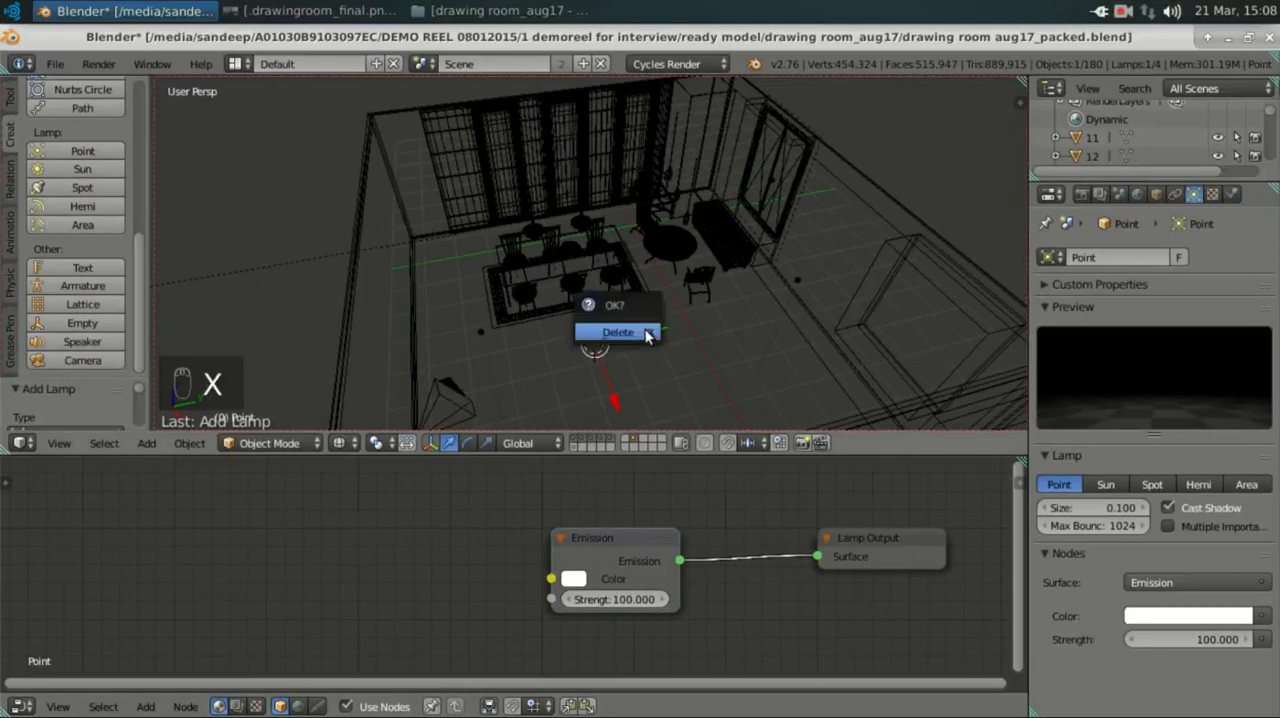
{"action": "left_click", "coordinate": [646, 333]}
Step: Select the lamp near the camera, move its Emission node farther from the Lamp Output, and examine its colour and strength
{"action": "right_click", "coordinate": [476, 324]}
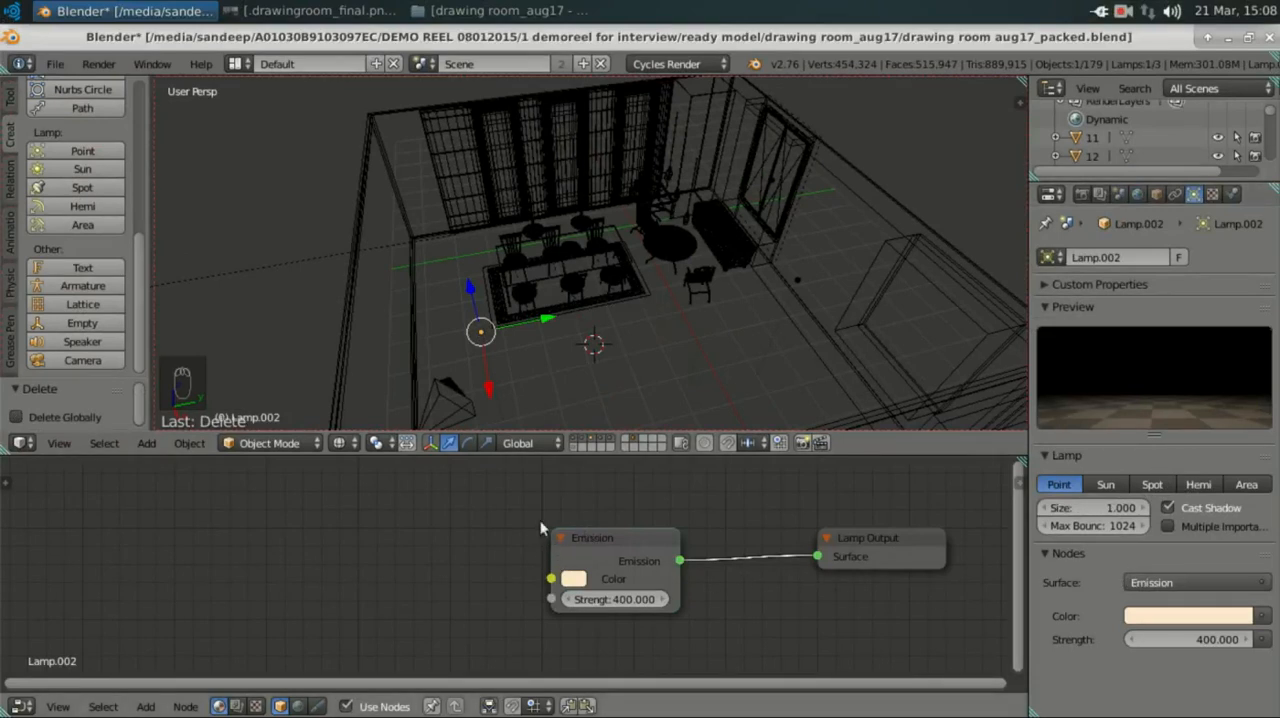
{"action": "left_click_drag", "start_coordinate": [601, 572], "coordinate": [483, 544]}
{"action": "scroll", "coordinate": [481, 544], "scroll_direction": "up", "scroll_amount": 4}
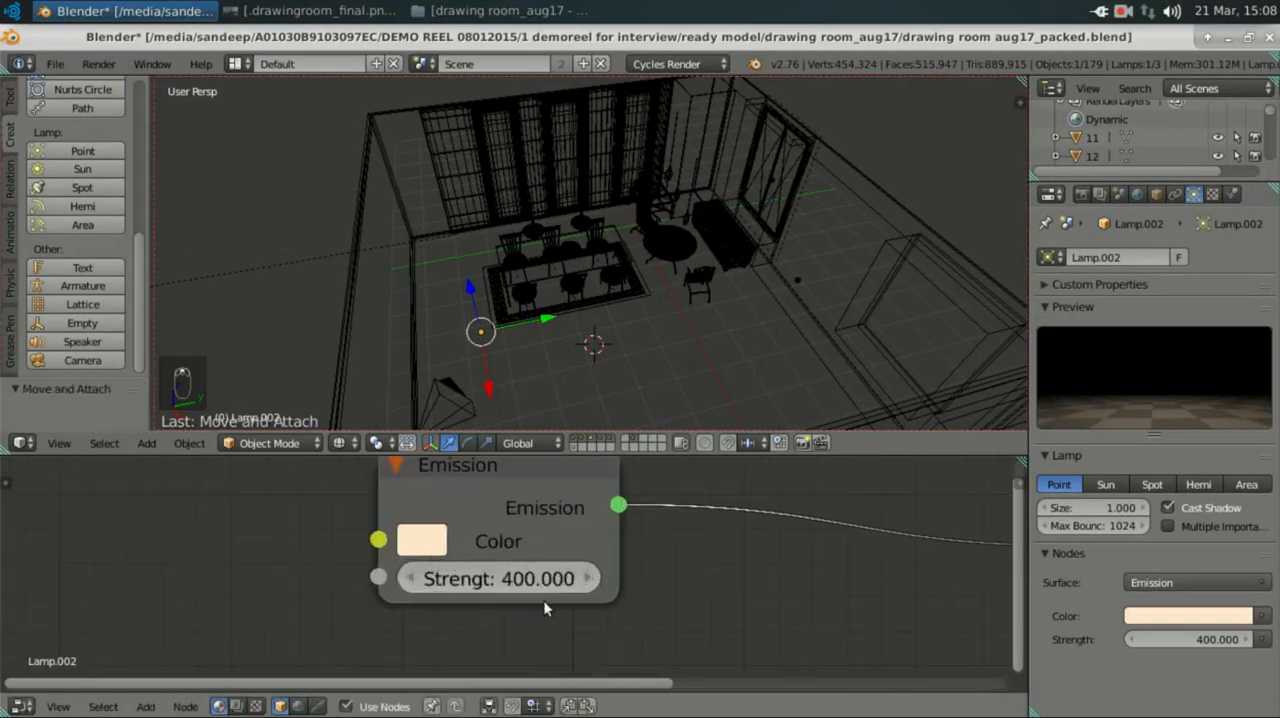
{"action": "left_click", "coordinate": [428, 540]}
{"action": "scroll", "coordinate": [719, 573], "scroll_direction": "down", "scroll_amount": 3}
{"action": "middle_click_drag", "start_coordinate": [794, 557], "coordinate": [656, 581]}
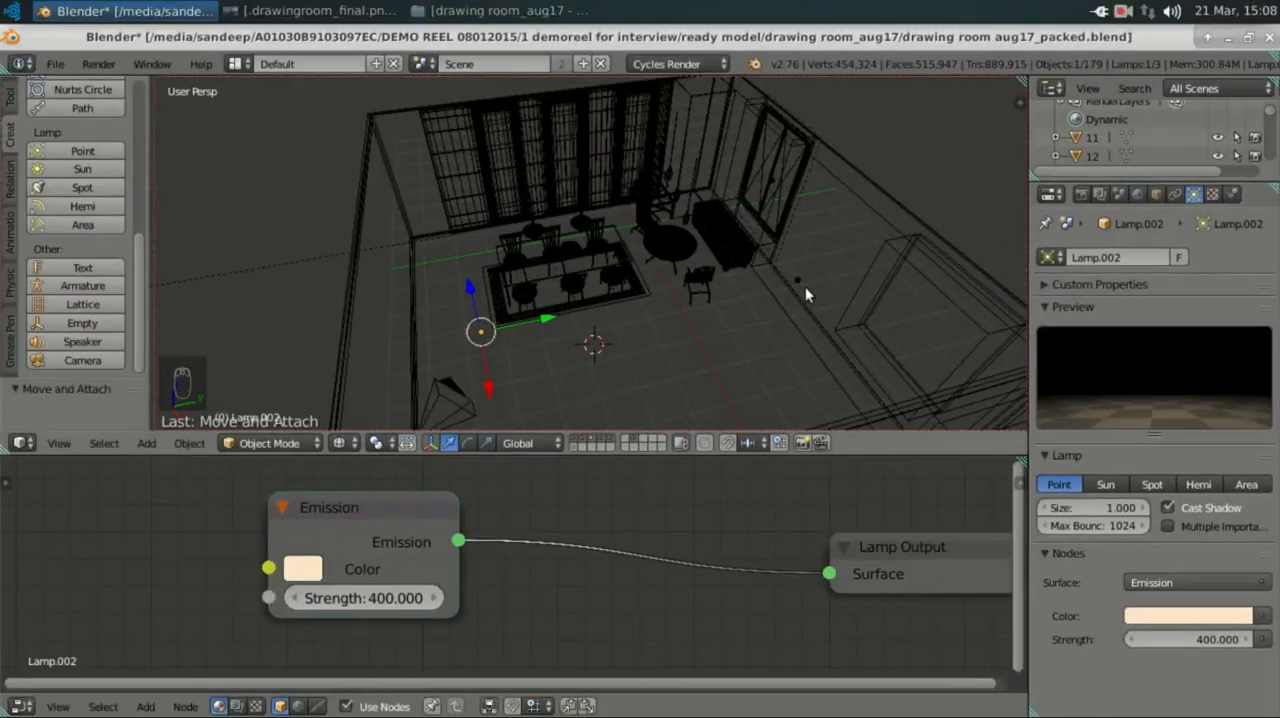
Step: Select the other point lamp, on the sofa side of the room, and examine its Emission node's colour
{"action": "right_click", "coordinate": [796, 282]}
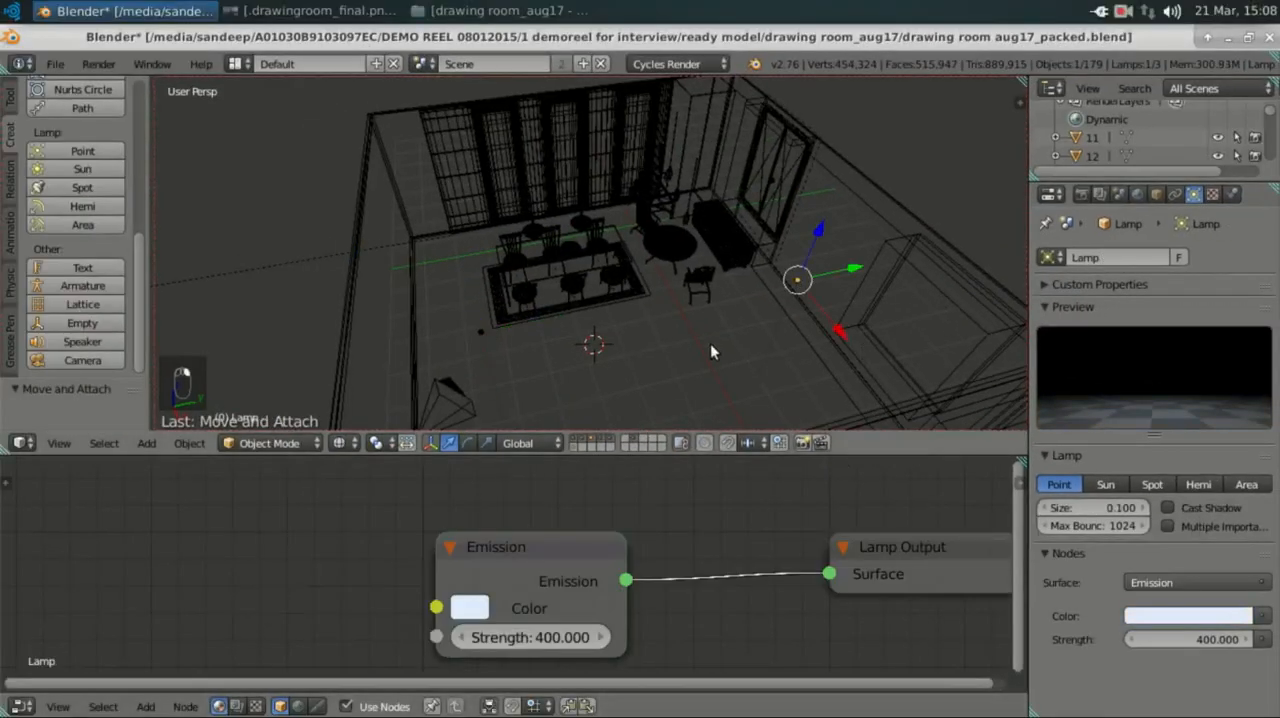
{"action": "scroll", "coordinate": [660, 507], "scroll_direction": "down", "scroll_amount": 1}
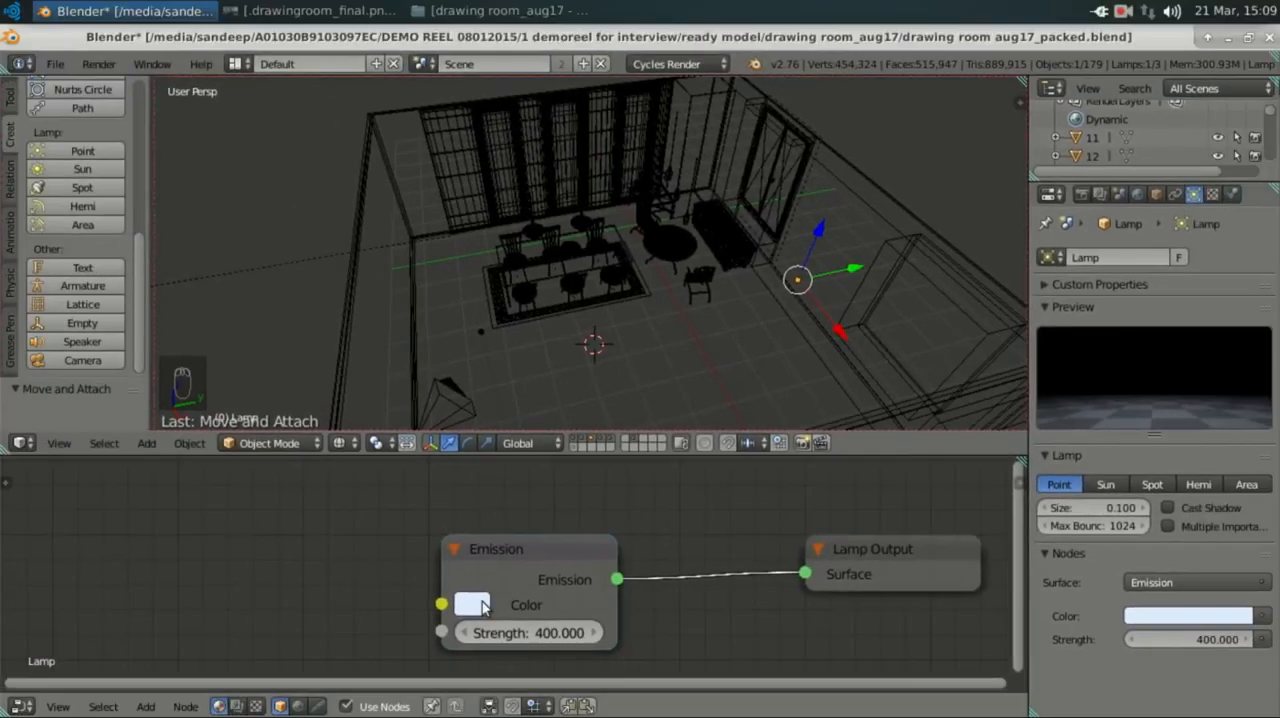
{"action": "left_click", "coordinate": [474, 605]}
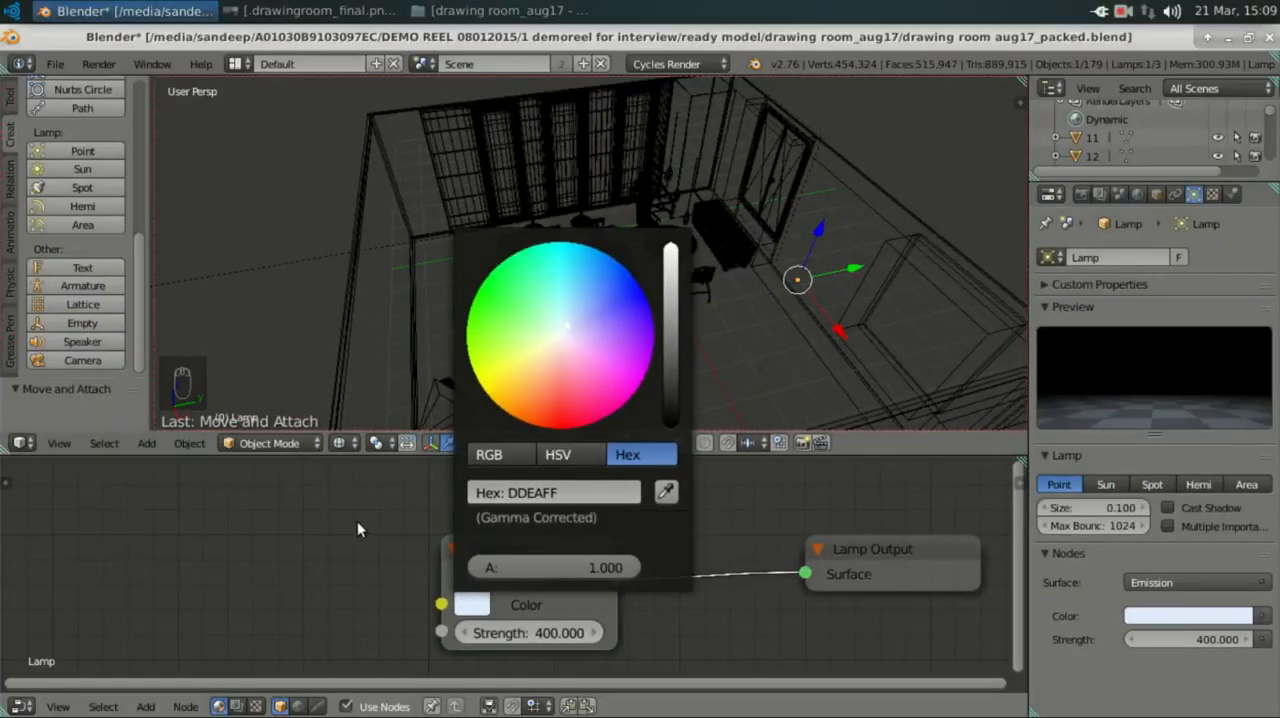
Step: Select the area lamp by its long direction line outside the room and examine its Emission node's colour and strength
{"action": "scroll", "coordinate": [687, 292], "scroll_direction": "down", "scroll_amount": 4}
{"action": "middle_click_drag", "start_coordinate": [643, 372], "coordinate": [421, 334]}
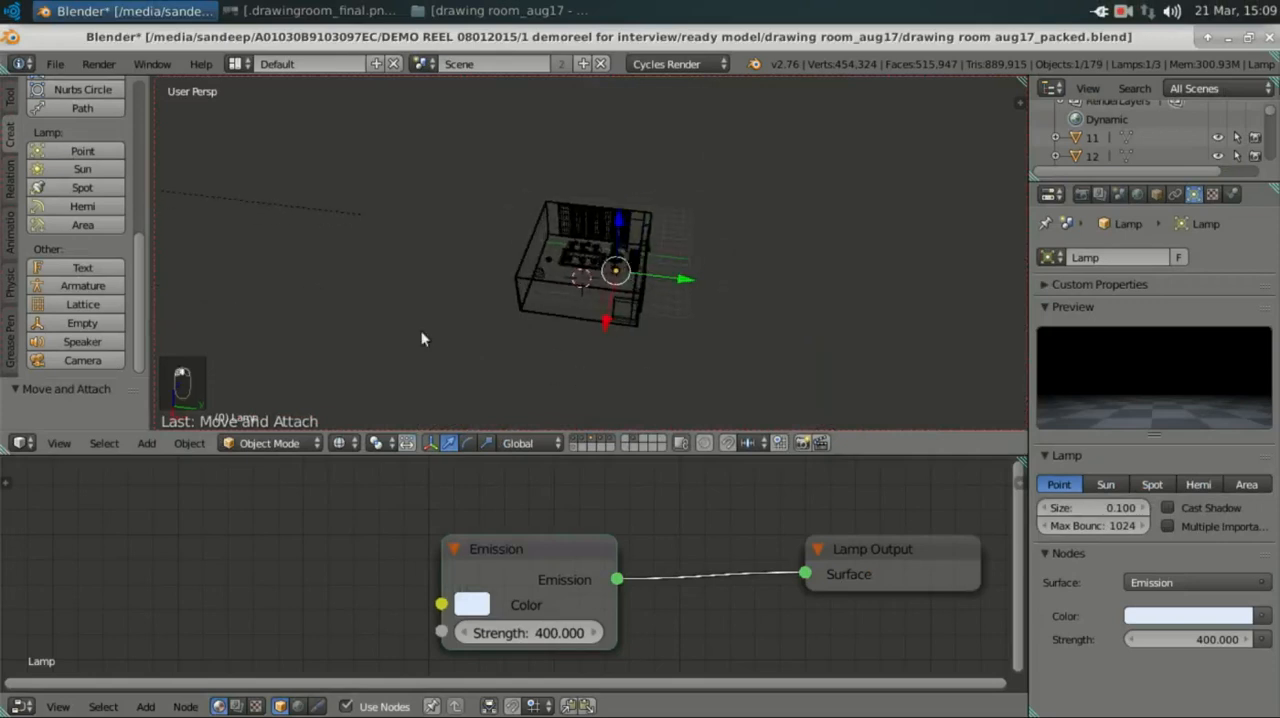
{"action": "right_click", "coordinate": [268, 204]}
{"action": "middle_click_drag", "start_coordinate": [268, 204], "coordinate": [317, 240]}
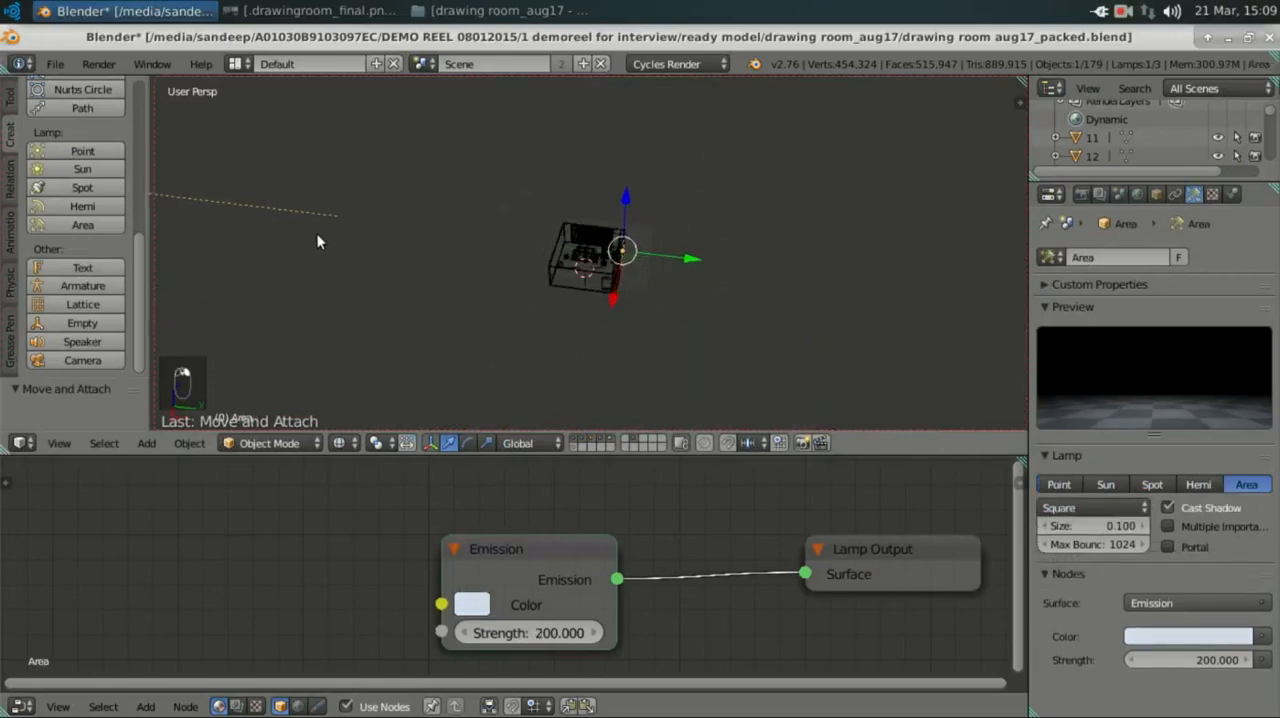
{"action": "scroll", "coordinate": [359, 264], "scroll_direction": "down", "scroll_amount": 2}
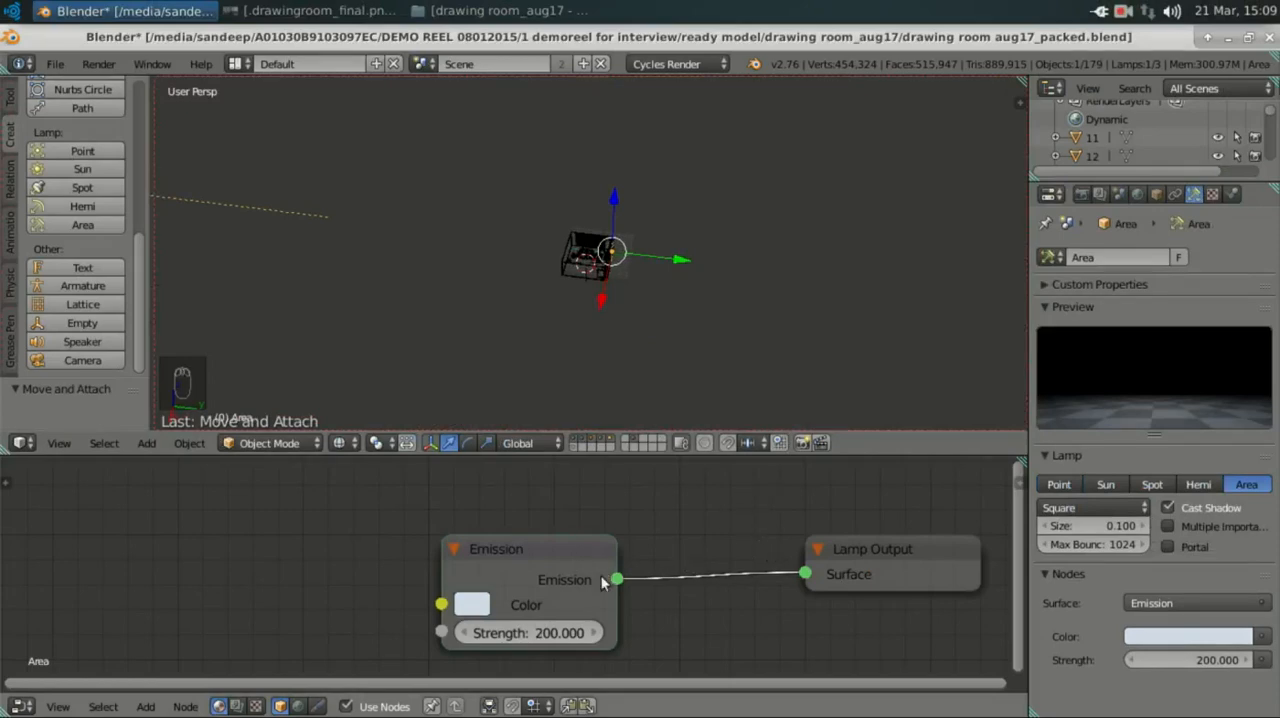
{"action": "middle_click_drag", "start_coordinate": [595, 564], "coordinate": [529, 552]}
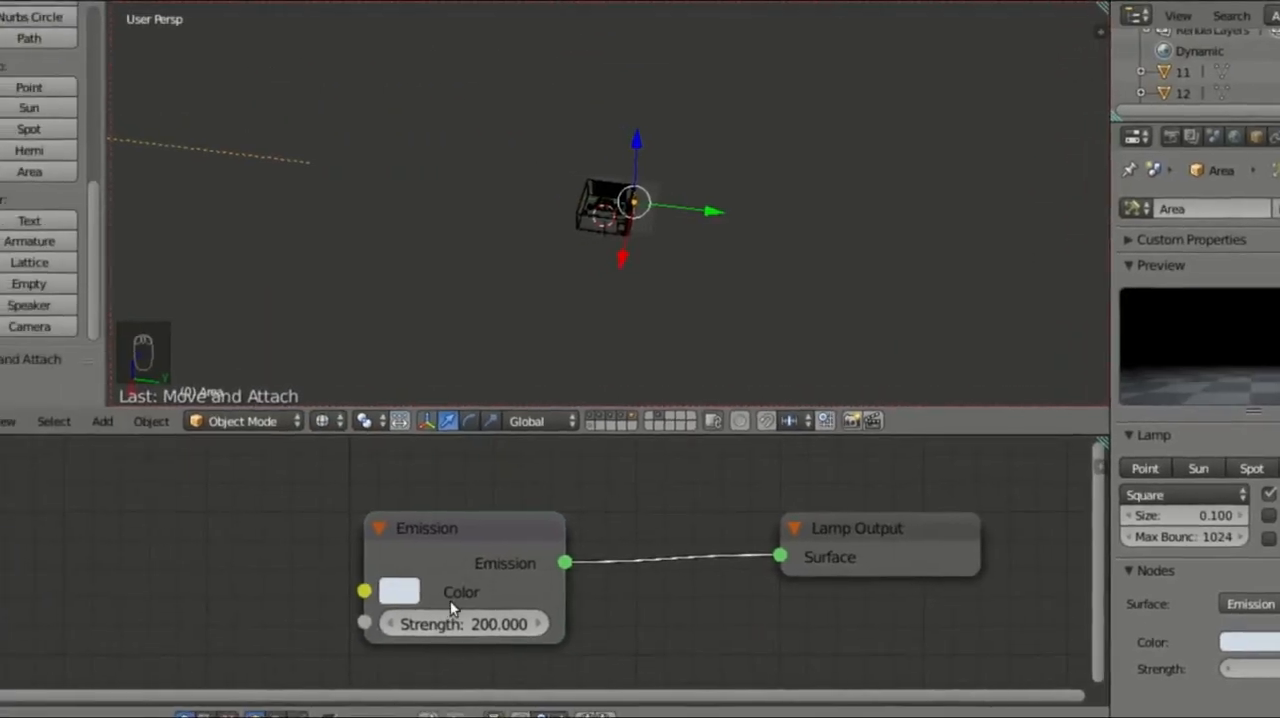
{"action": "left_click", "coordinate": [418, 594]}
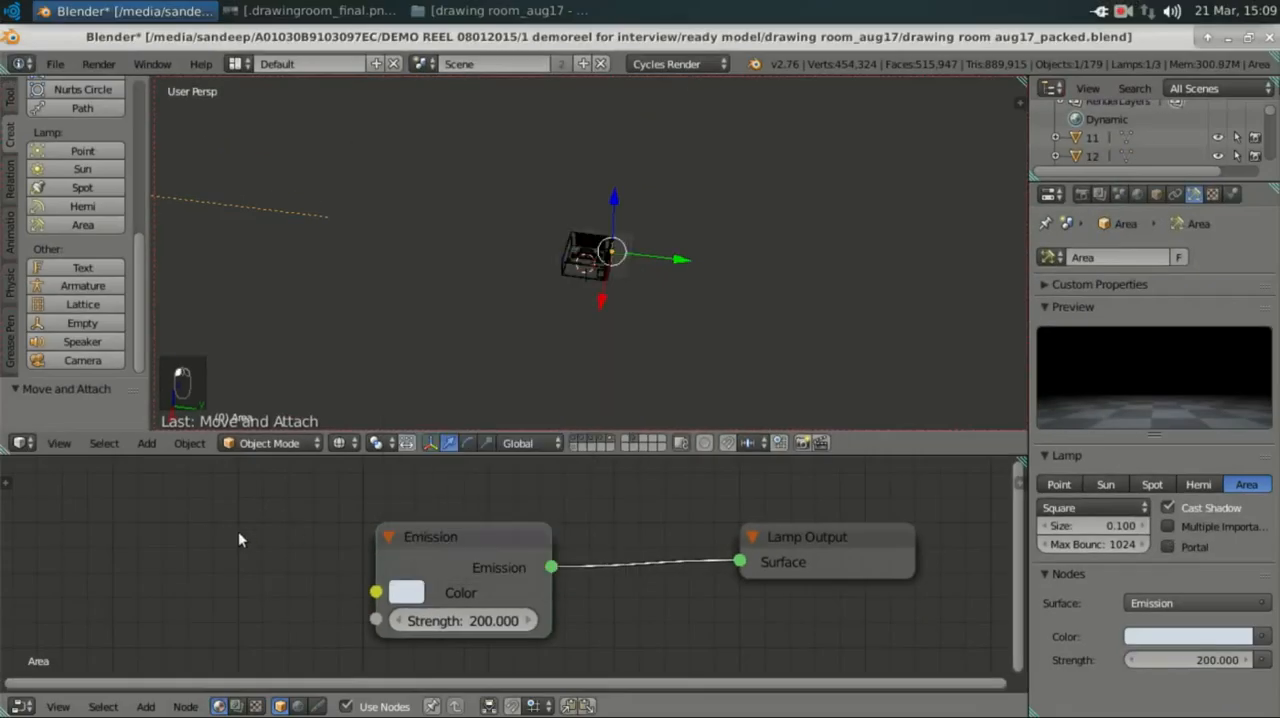
{"action": "left_click", "coordinate": [1124, 12]}
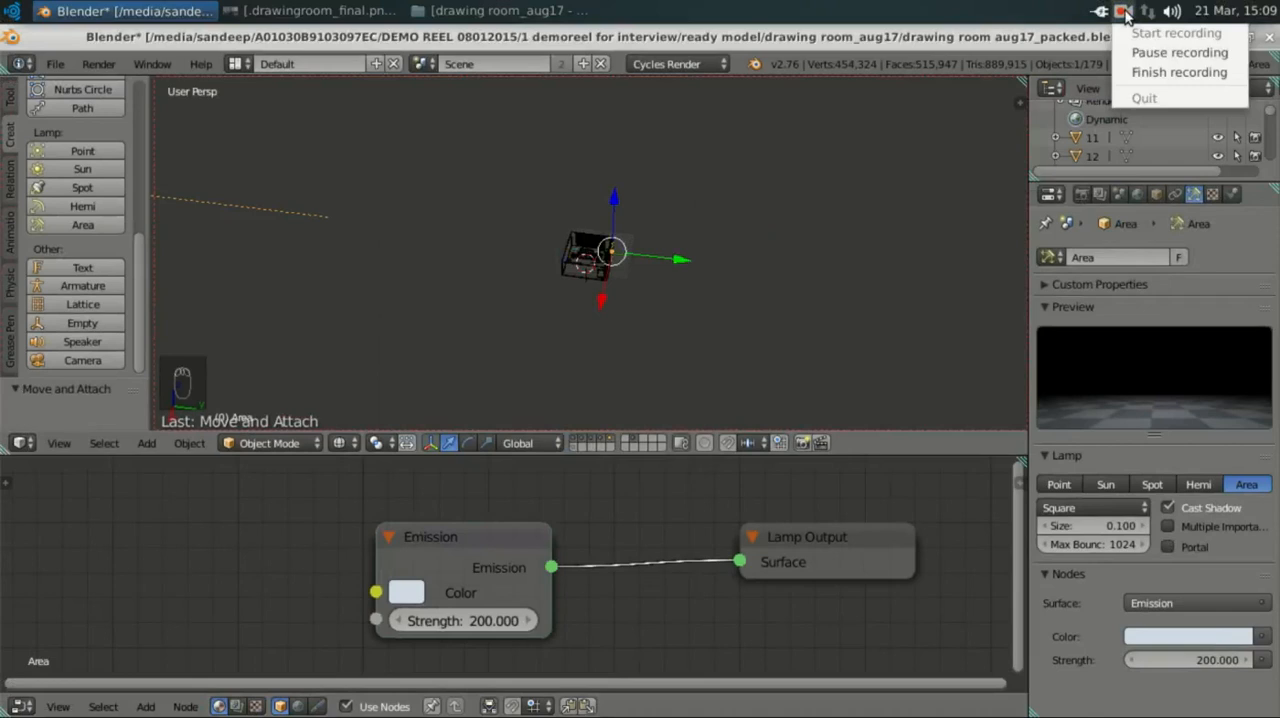
{"action": "left_click", "coordinate": [1160, 58]}
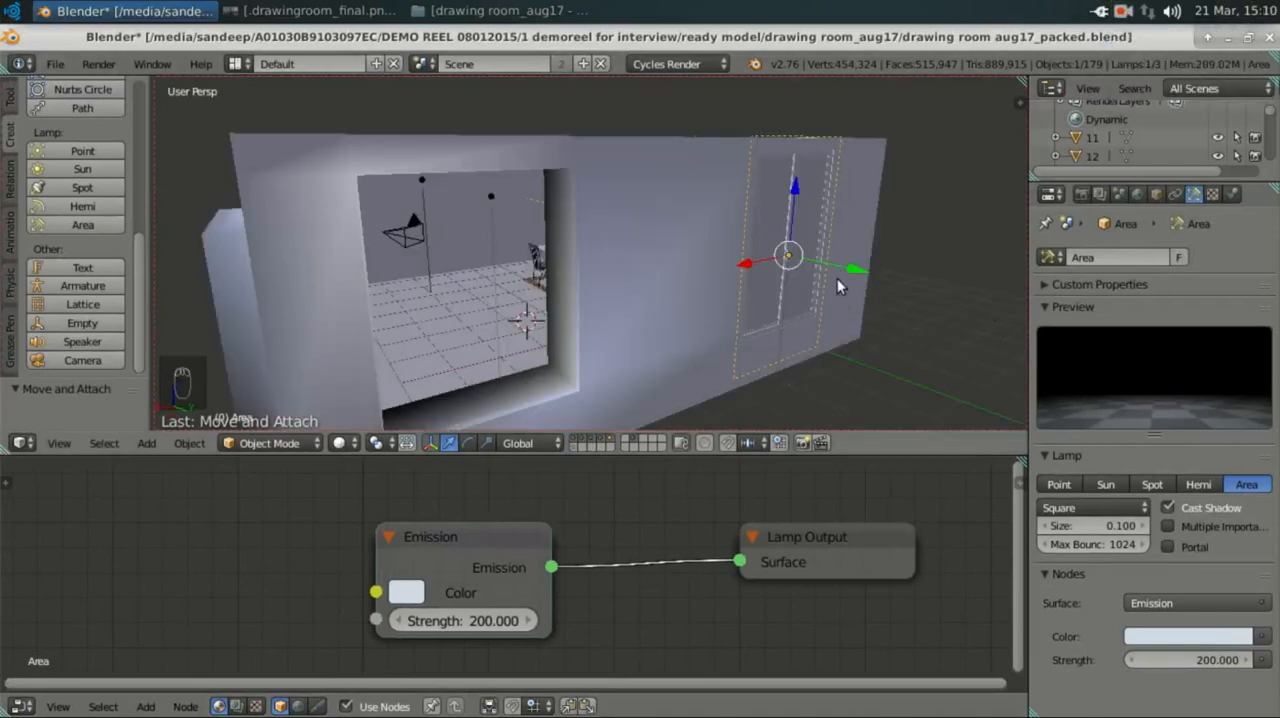
Step: Examine the existing area lamp's placement and outline against the outside of the tall window, keeping the lamp selected
{"action": "scroll", "coordinate": [837, 278], "scroll_direction": "up", "scroll_amount": 2}
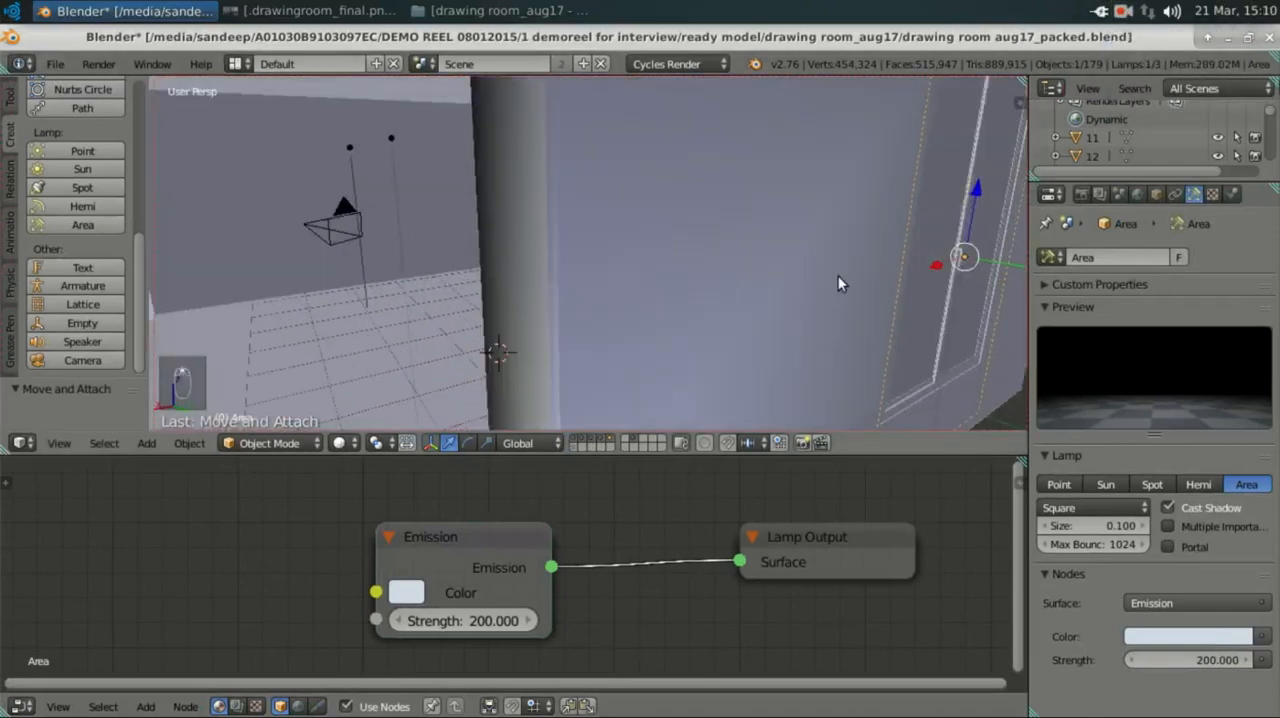
{"action": "scroll", "coordinate": [838, 275], "scroll_direction": "down", "scroll_amount": 1}
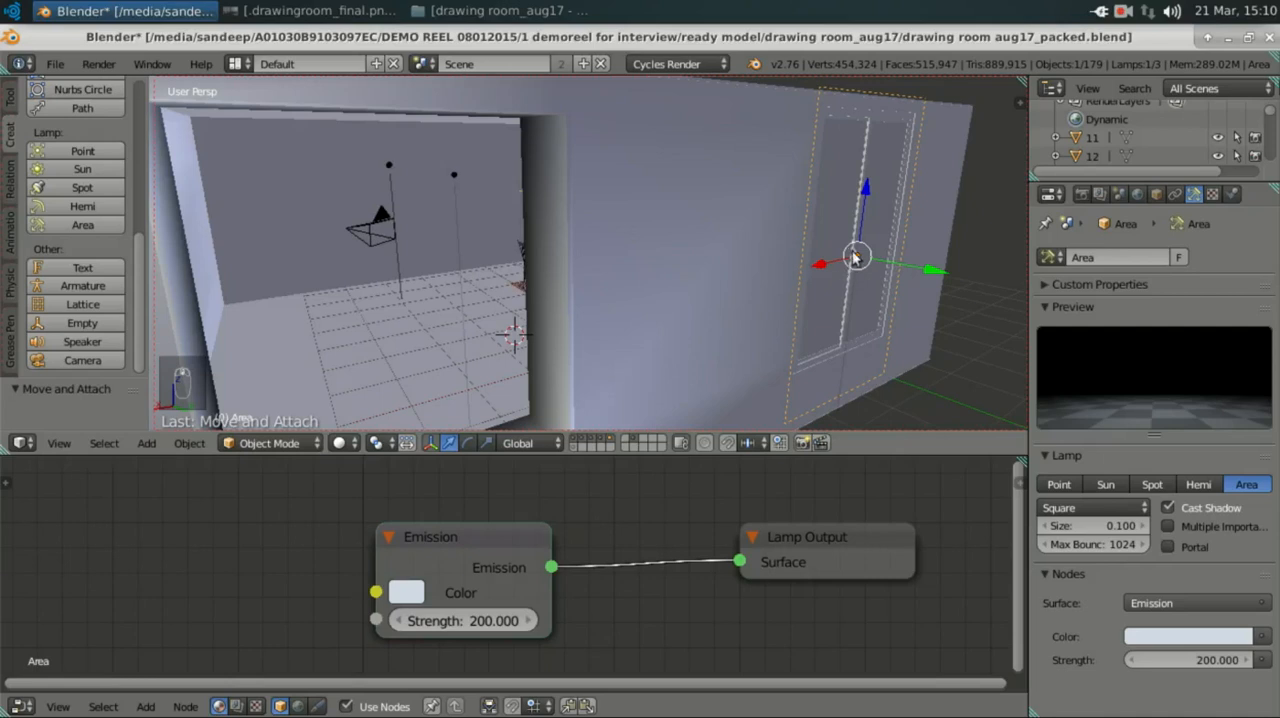
{"action": "middle_click_drag", "start_coordinate": [850, 256], "coordinate": [825, 261]}
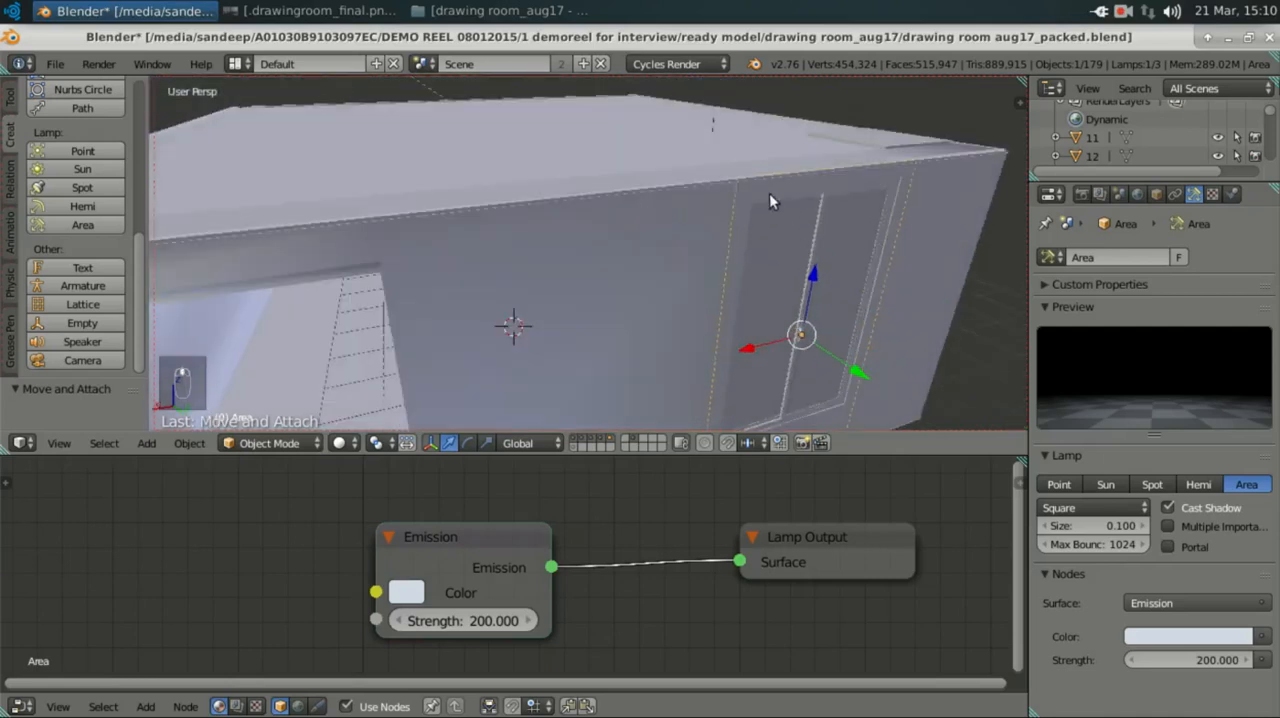
{"action": "right_click", "coordinate": [739, 204]}
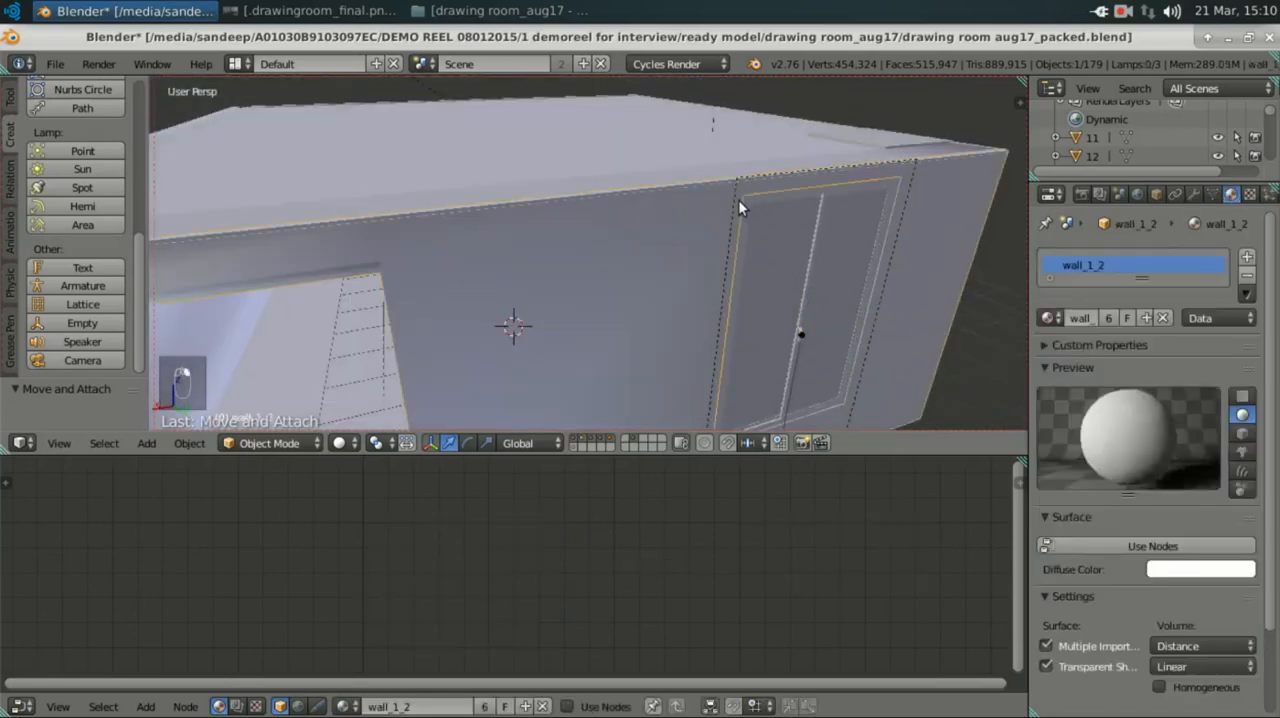
{"action": "right_click", "coordinate": [738, 205]}
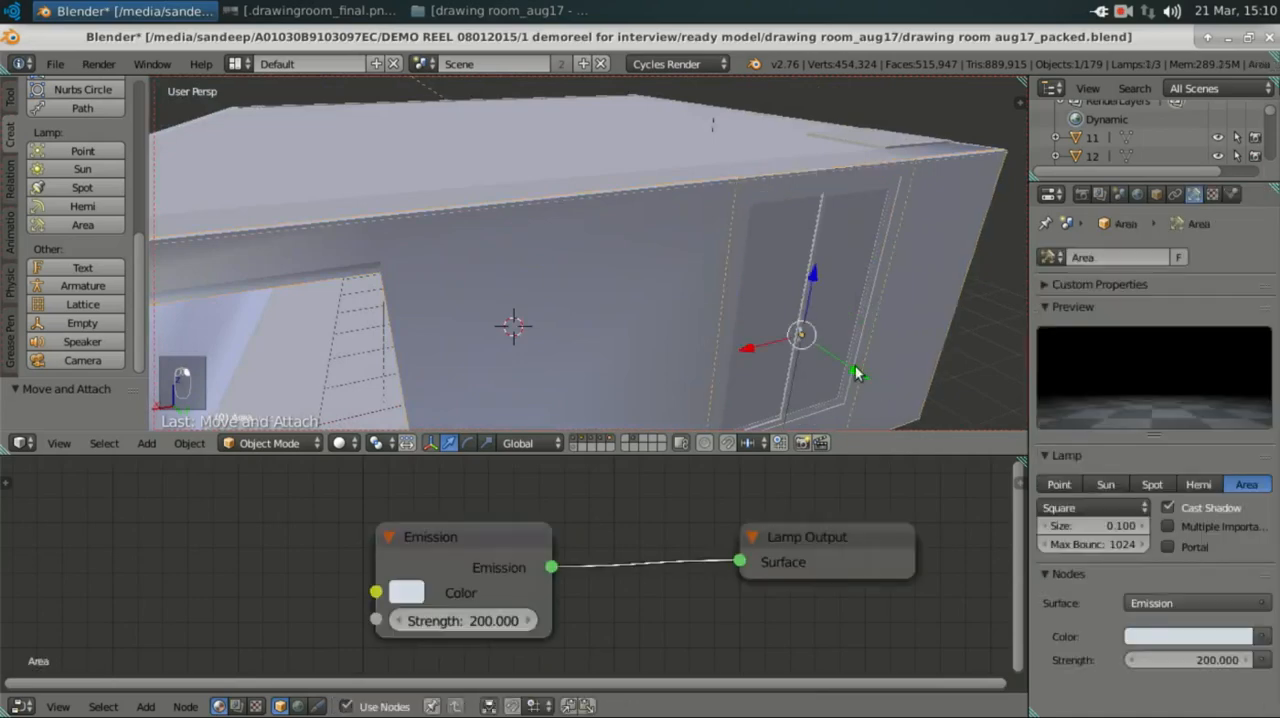
Step: Add a second area lamp outside the room and set the 3D cursor near the base of the tall window
{"action": "scroll", "coordinate": [776, 314], "scroll_direction": "down", "scroll_amount": 2}
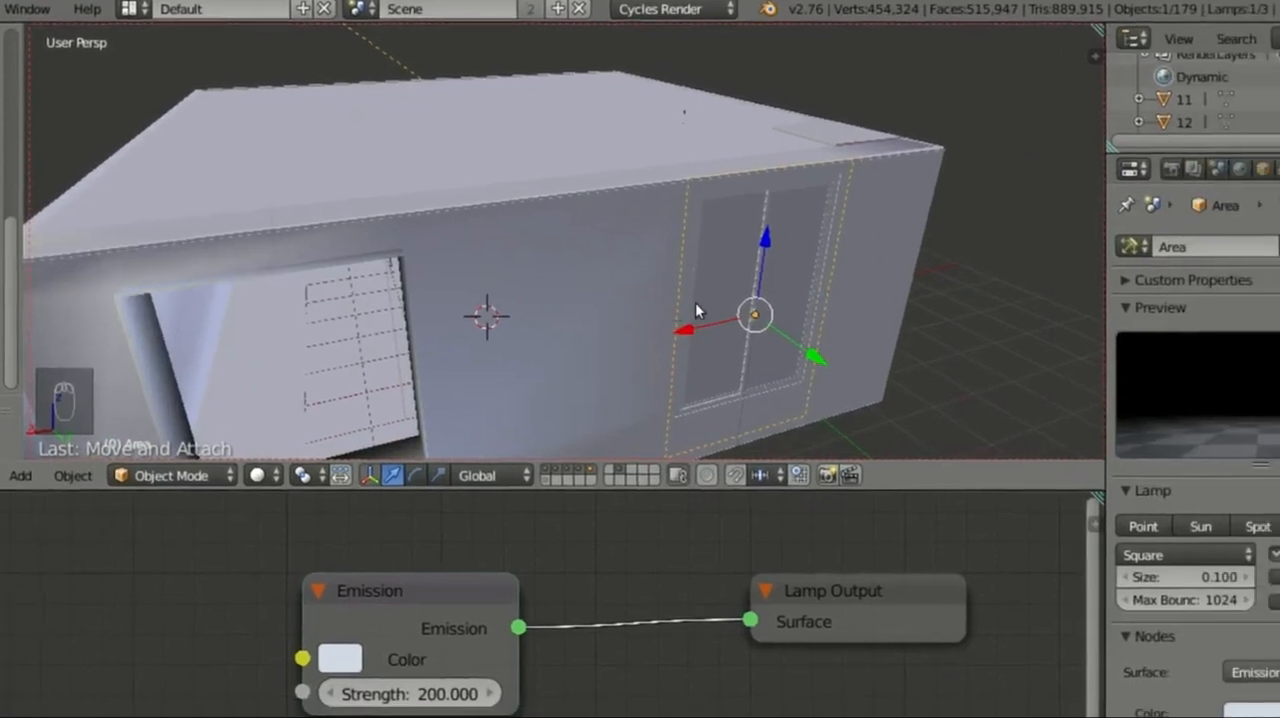
{"action": "scroll", "coordinate": [695, 302], "scroll_direction": "down", "scroll_amount": 4}
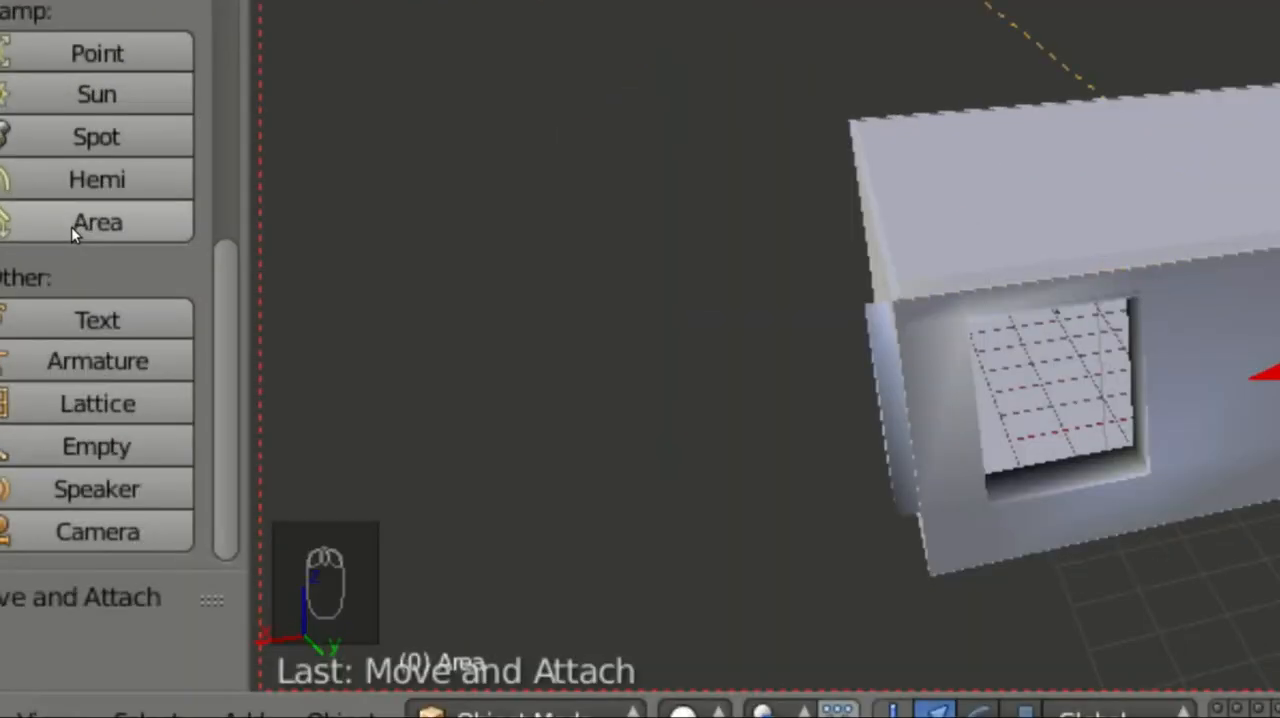
{"action": "left_click", "coordinate": [71, 226]}
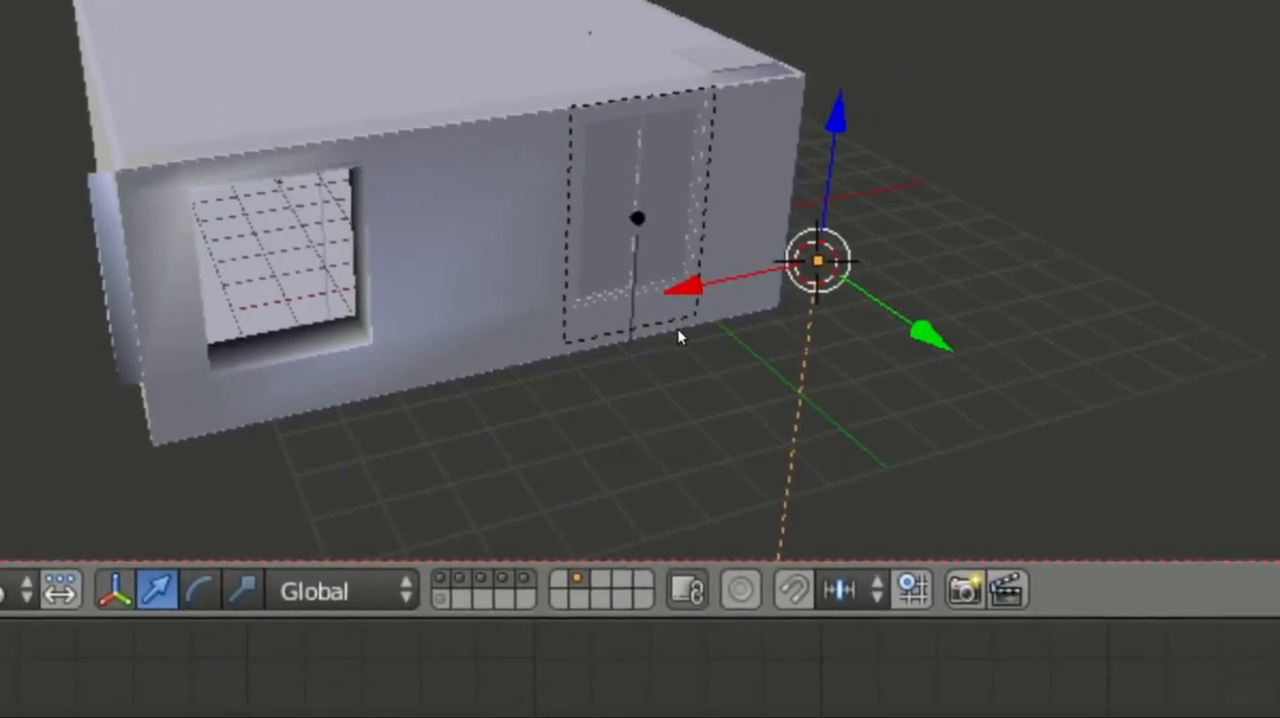
{"action": "left_click", "coordinate": [686, 331]}
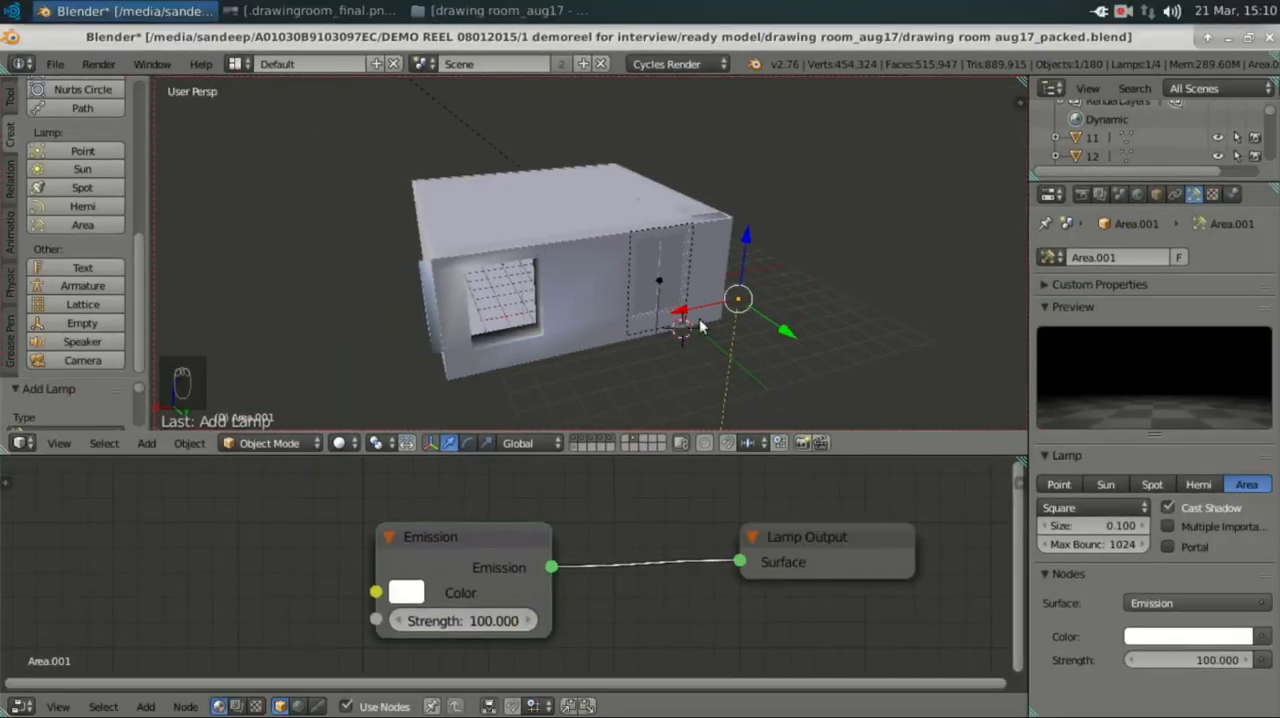
Step: In front orthographic wireframe view, raise the new area lamp along Z to about the middle of the room's height
{"action": "key", "text": "KP_1"}
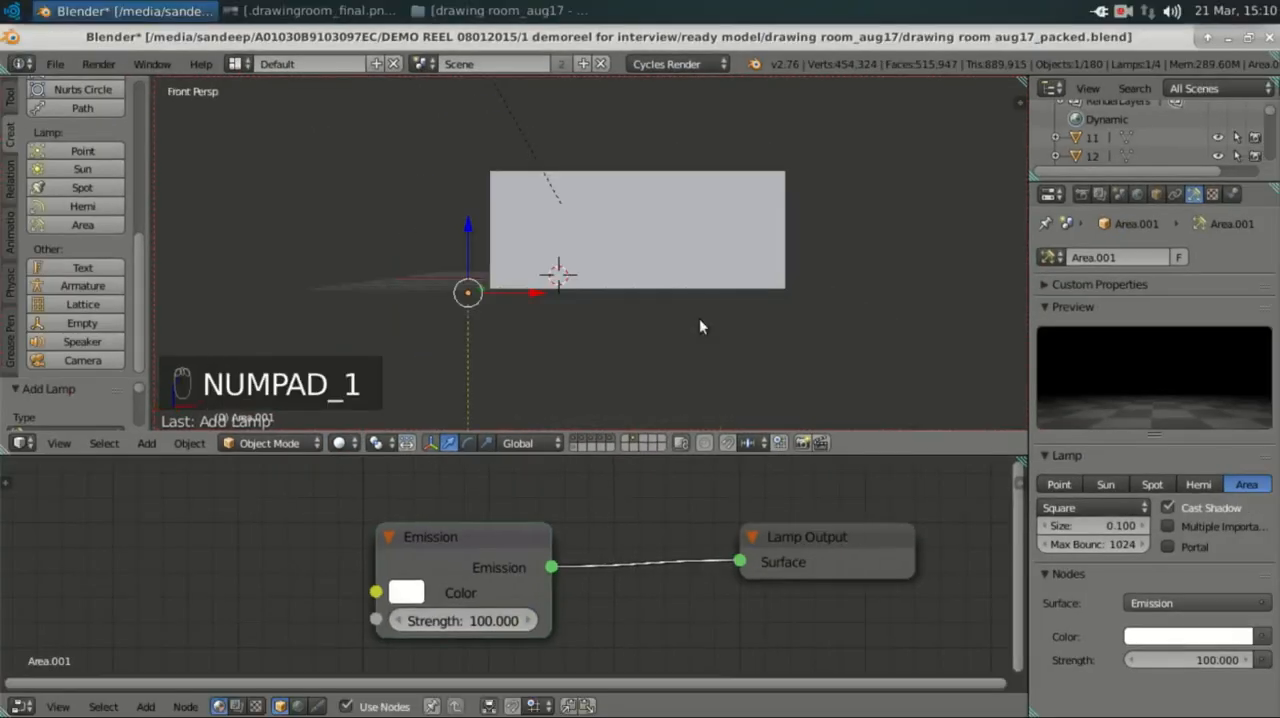
{"action": "key", "text": "KP_5"}
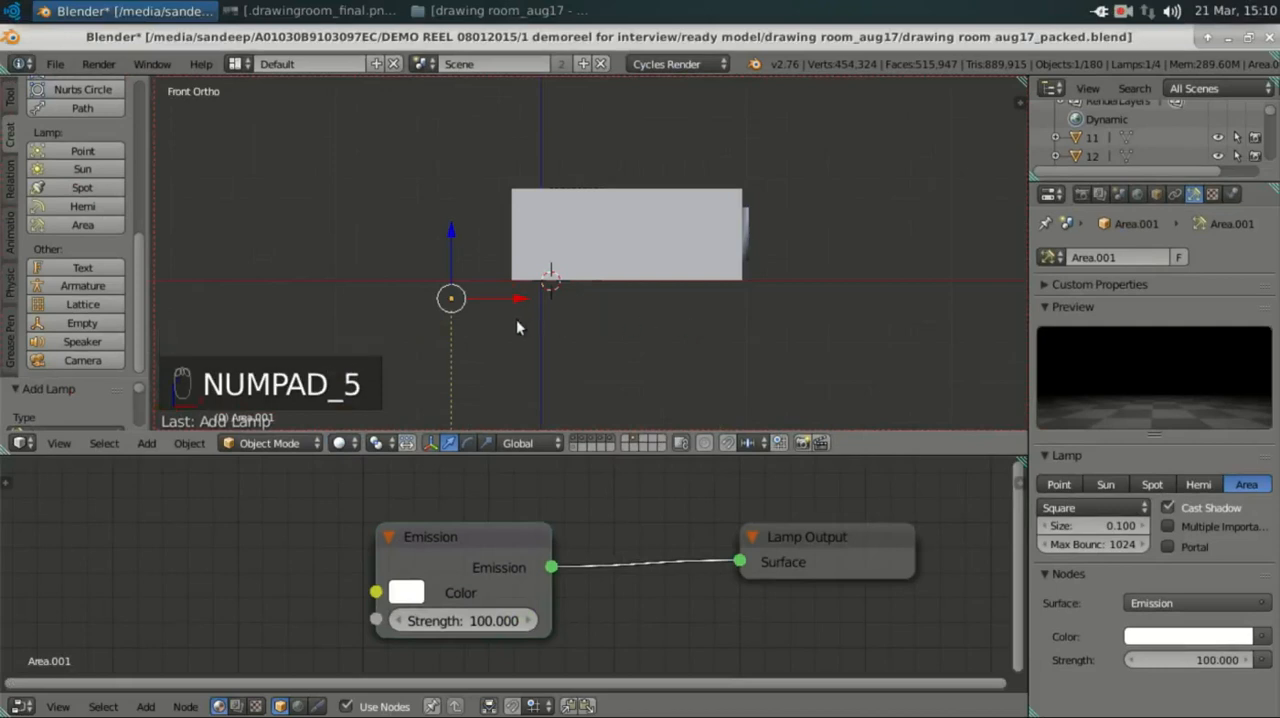
{"action": "scroll", "coordinate": [495, 325], "scroll_direction": "up", "scroll_amount": 2}
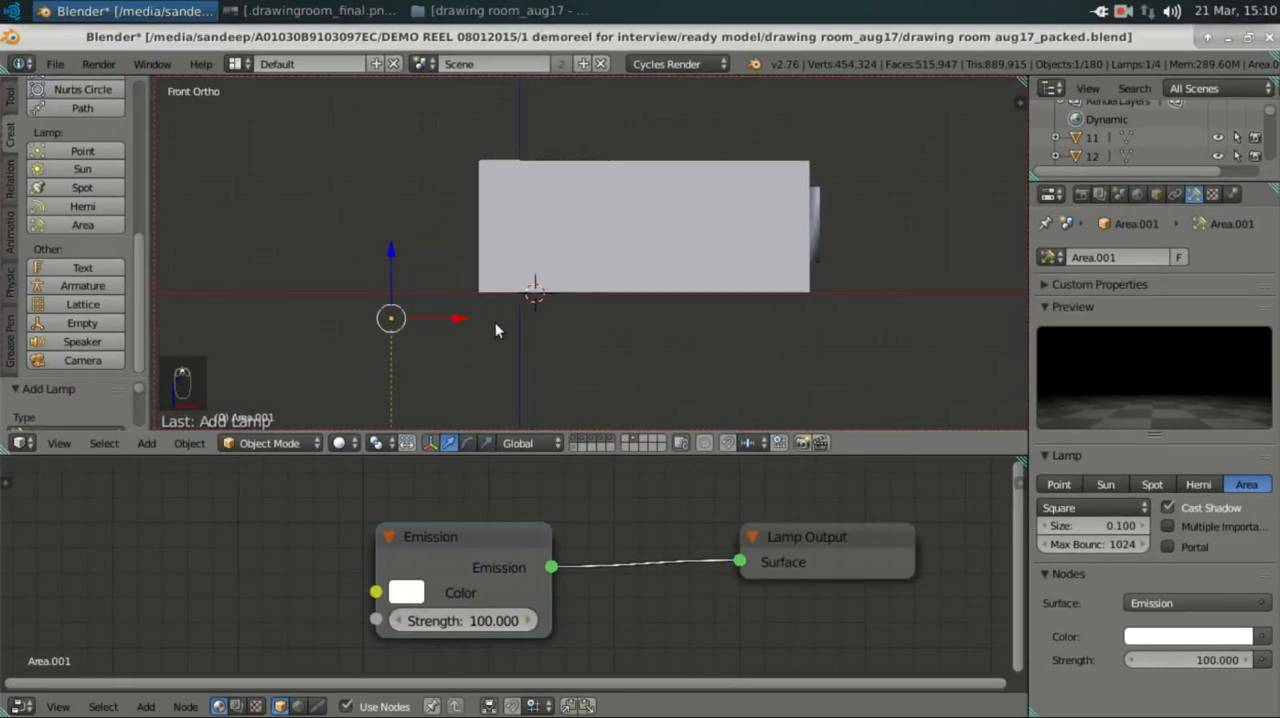
{"action": "key", "text": "KP_1"}
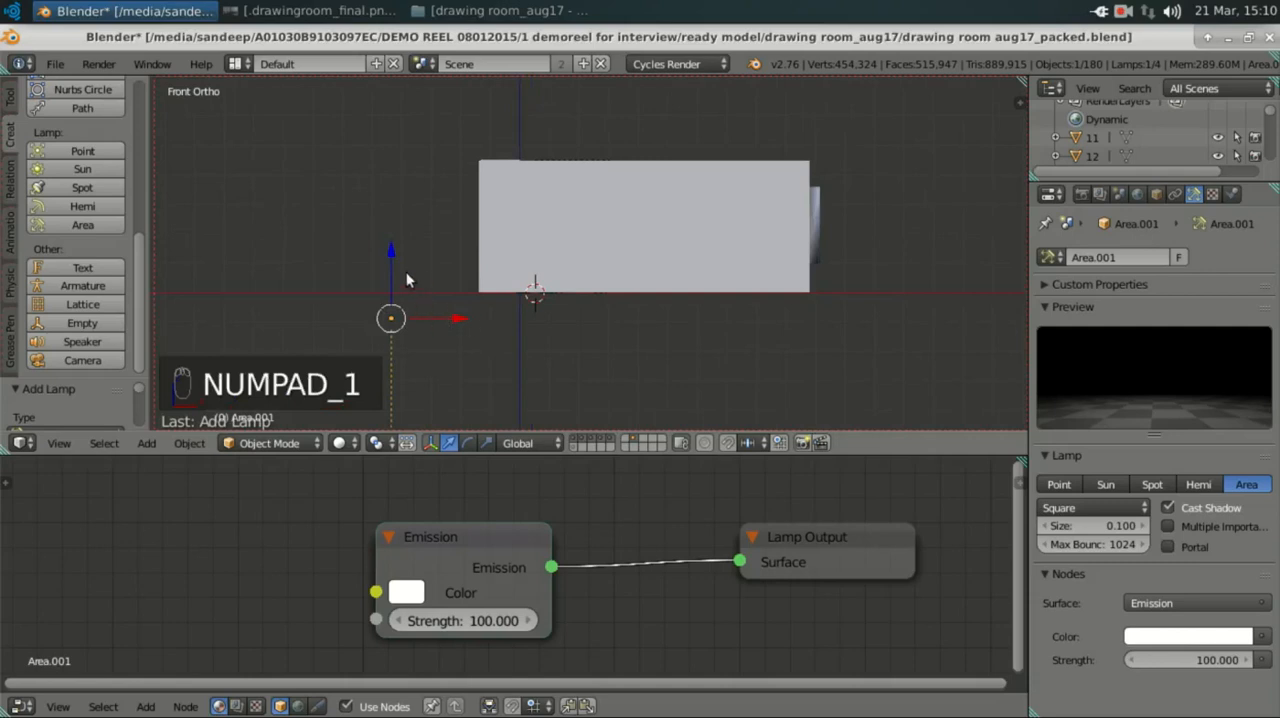
{"action": "key", "text": "z"}
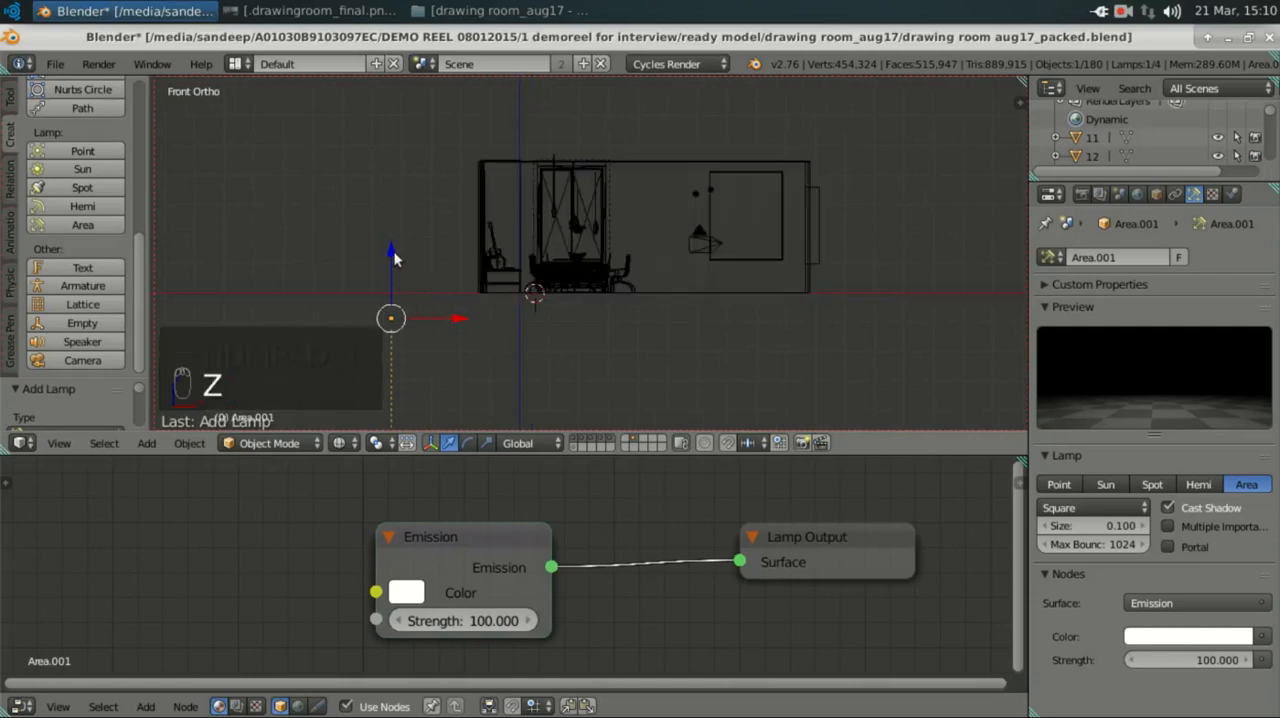
{"action": "left_click_drag", "start_coordinate": [391, 254], "coordinate": [403, 213]}
{"action": "left_click_drag", "start_coordinate": [414, 160], "coordinate": [414, 160]}
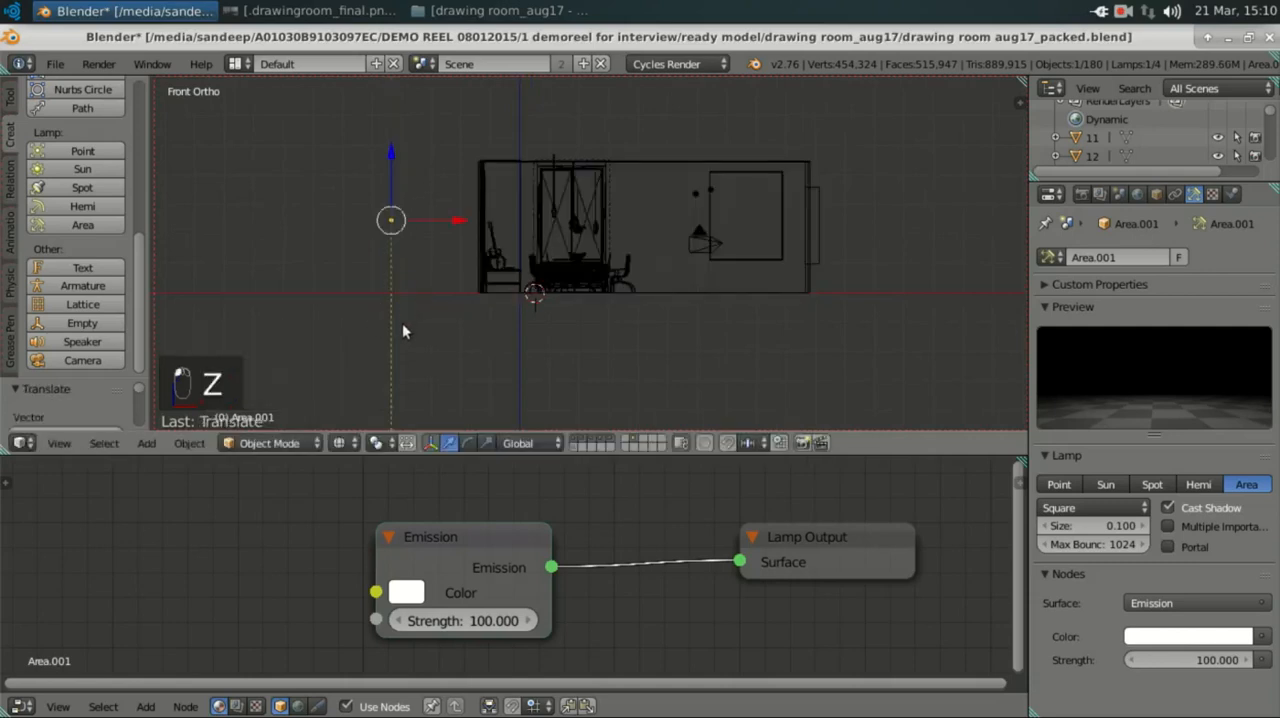
{"action": "key", "text": "r"}
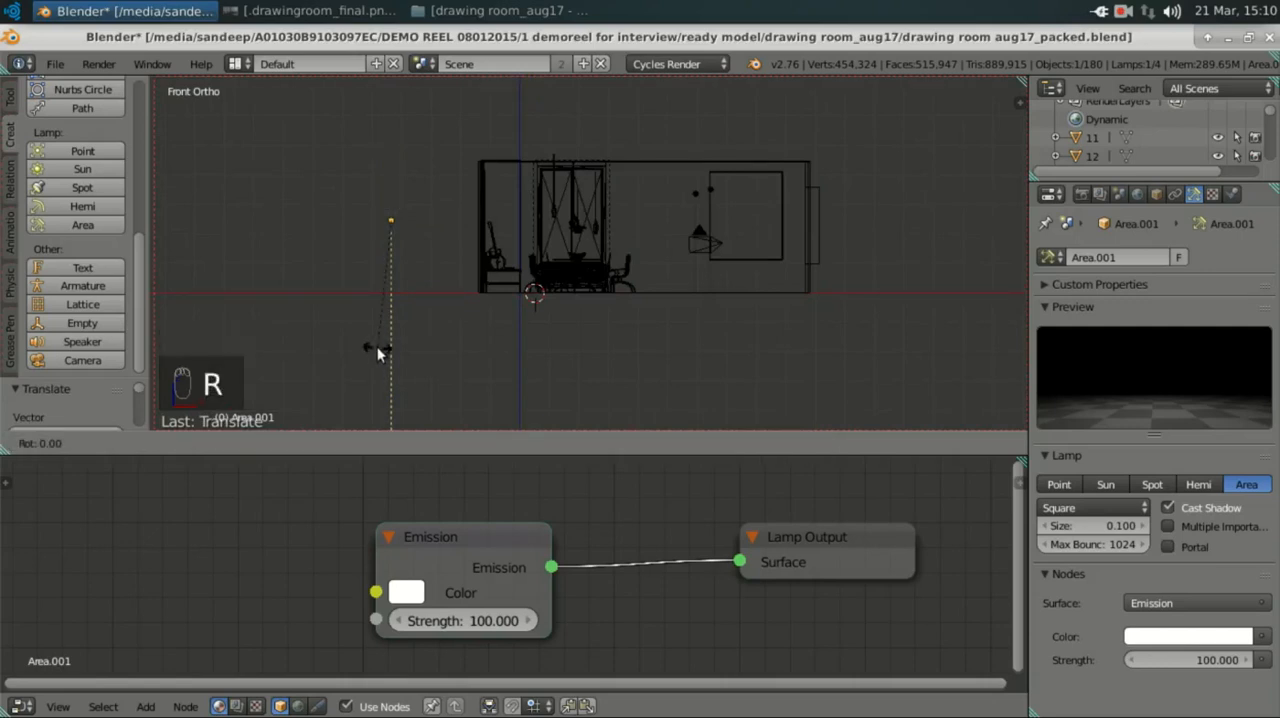
{"action": "key", "text": "x"}
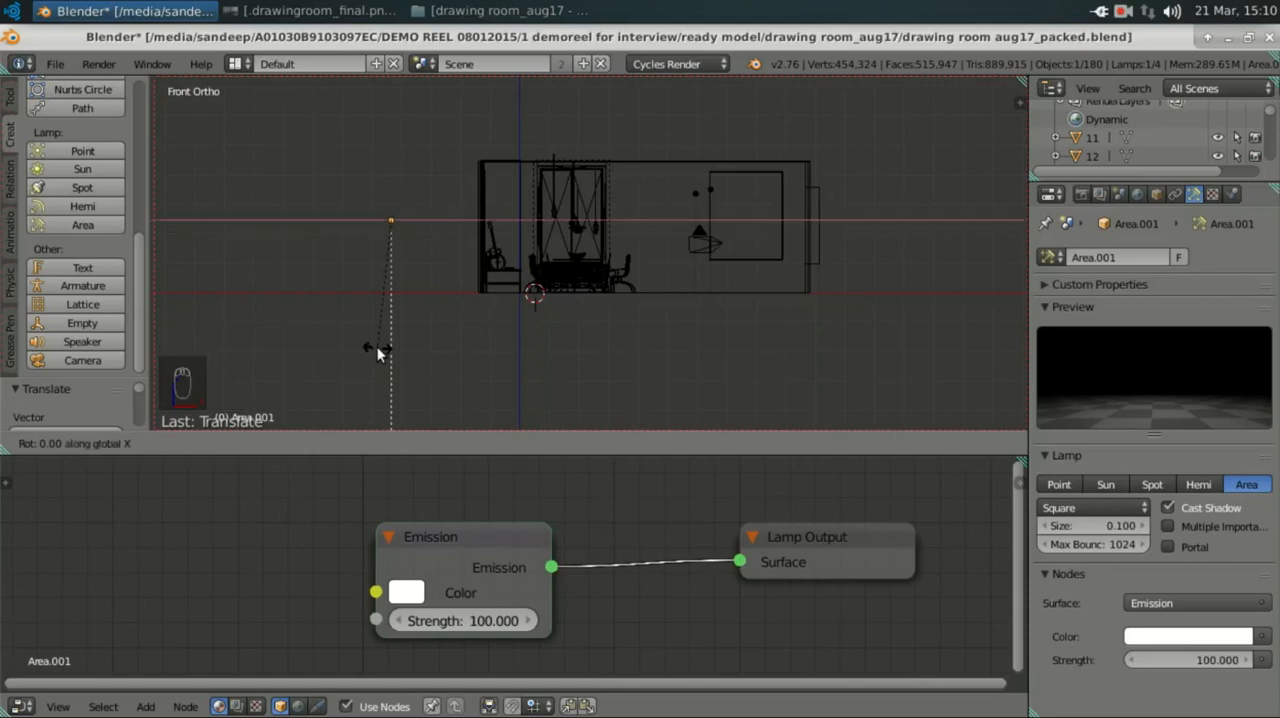
{"action": "left_click", "coordinate": [536, 346]}
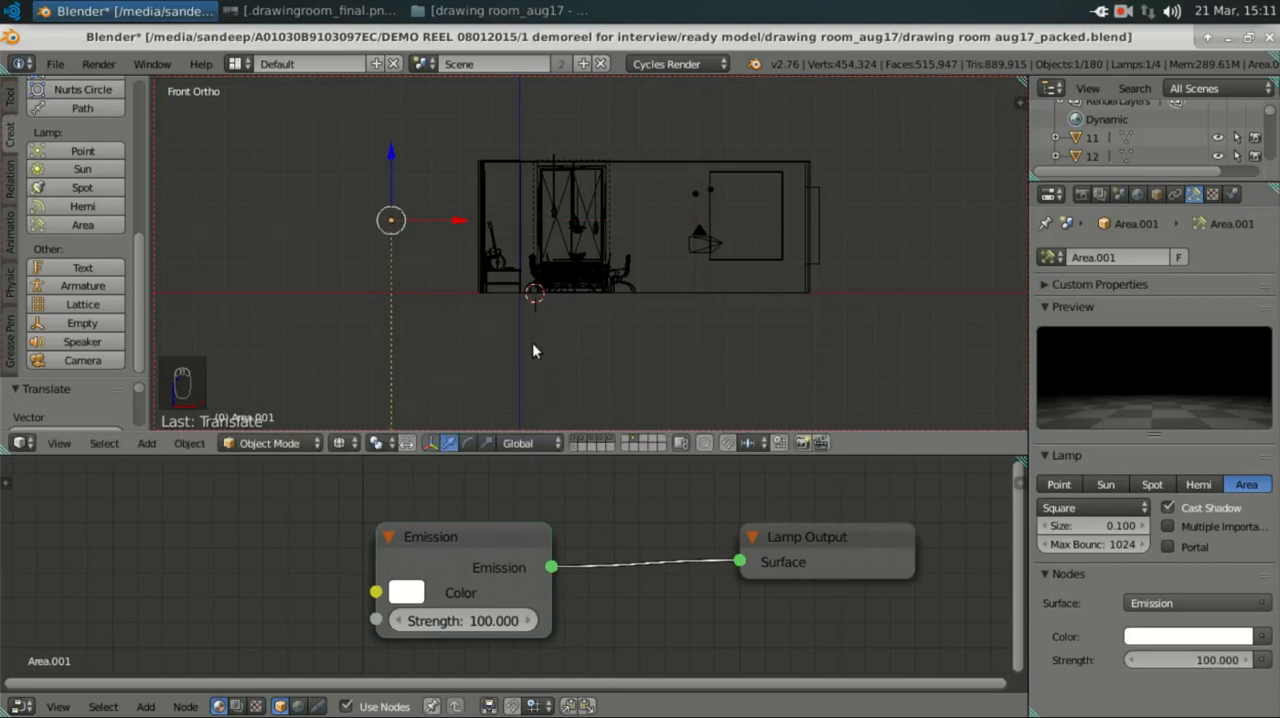
Step: Rotate the new area lamp about the global Y axis until its direction line points roughly horizontally into the room
{"action": "key", "text": "r"}
{"action": "key", "text": "y"}
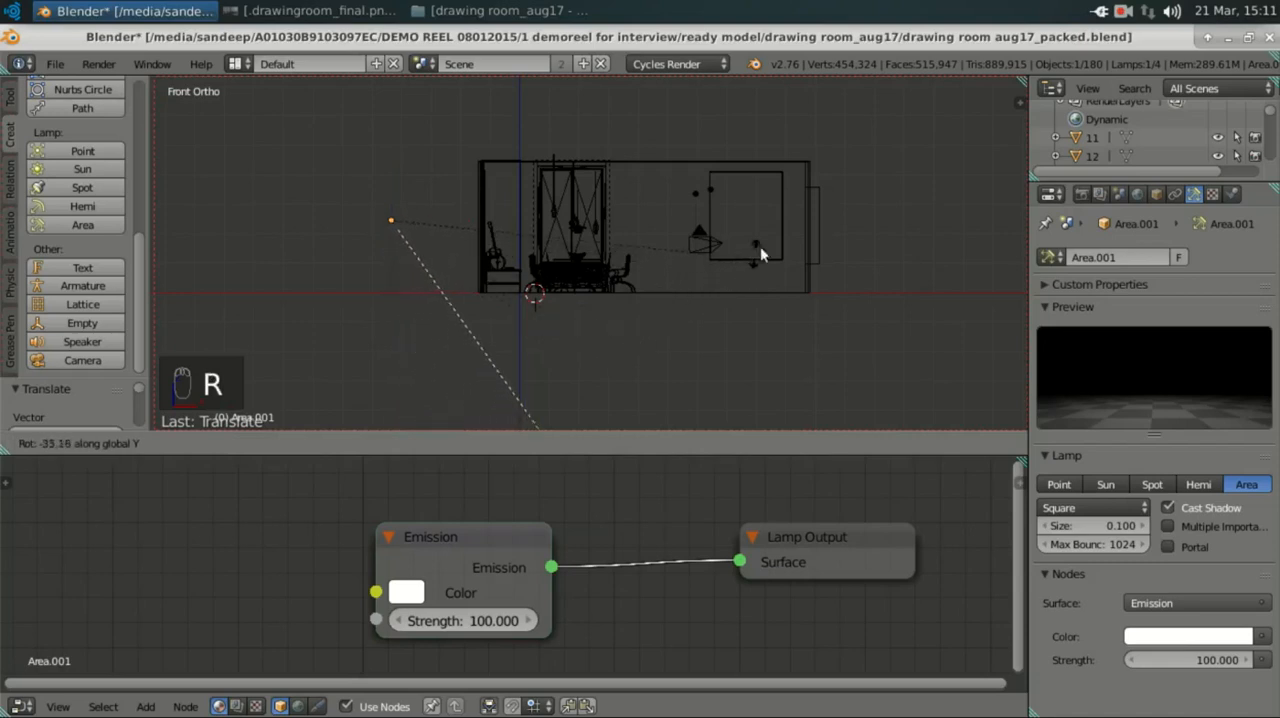
{"action": "left_click", "coordinate": [860, 116]}
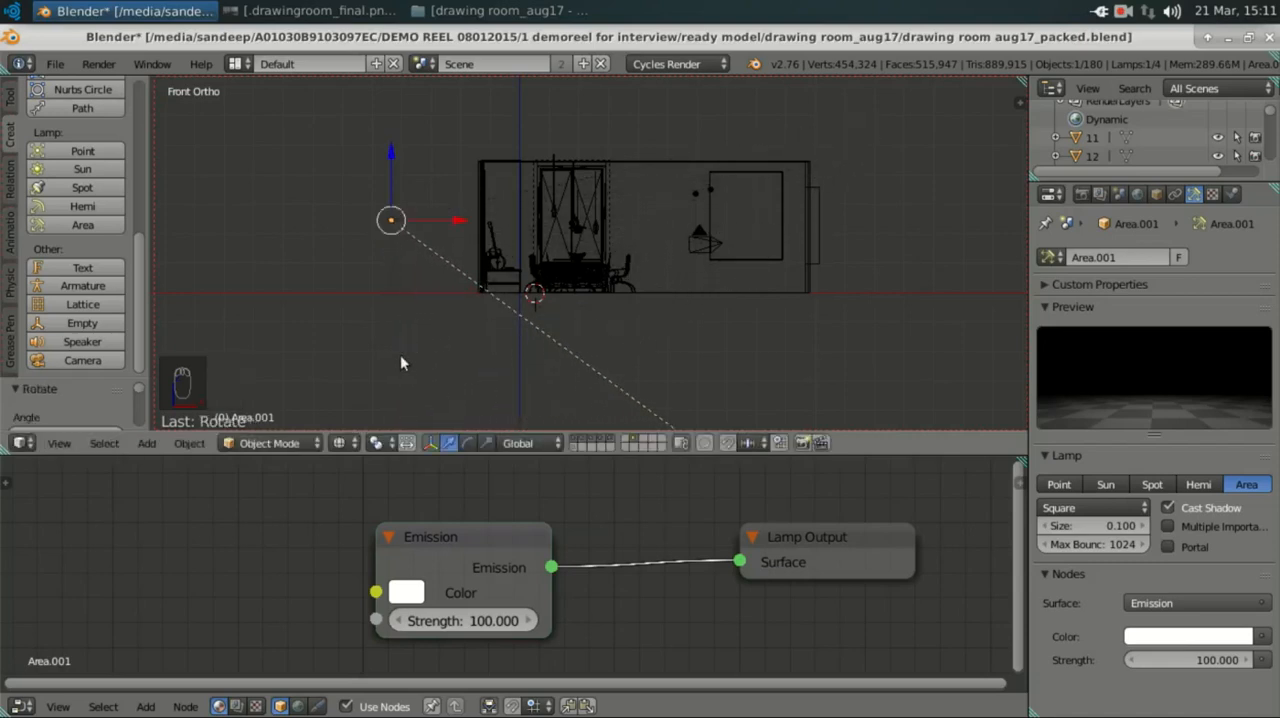
{"action": "key", "text": "r"}
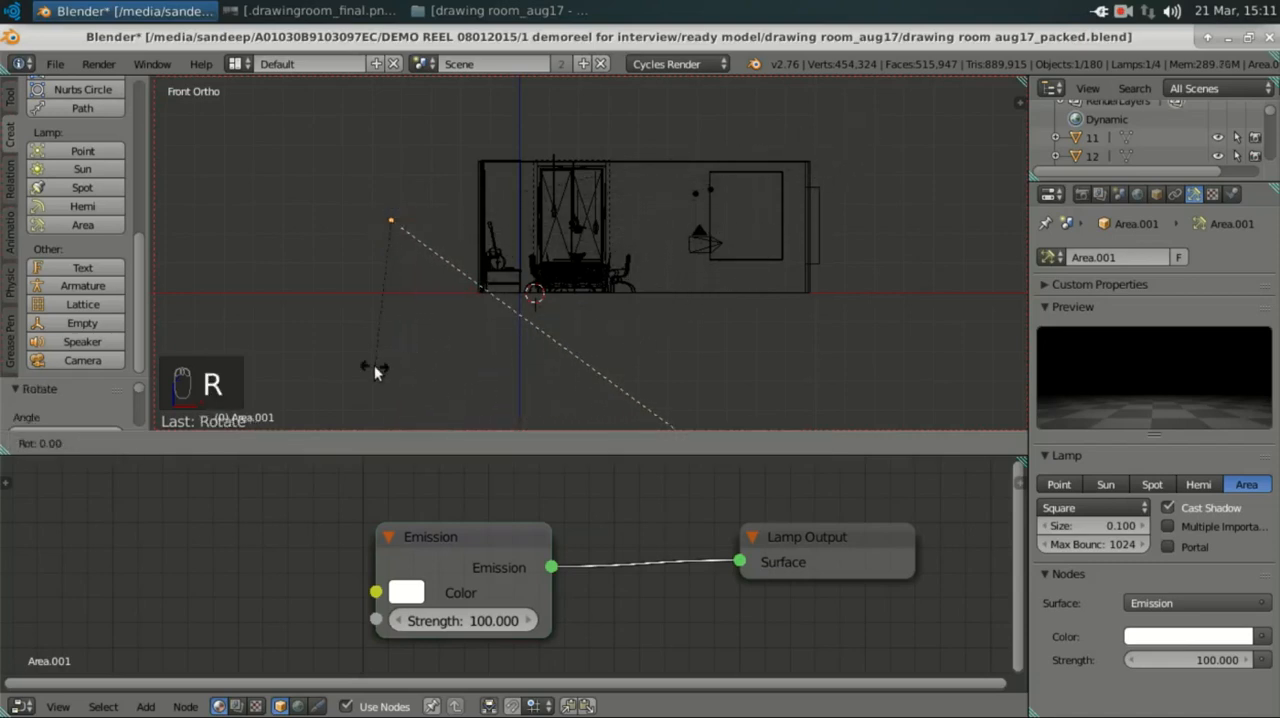
{"action": "key", "text": "y"}
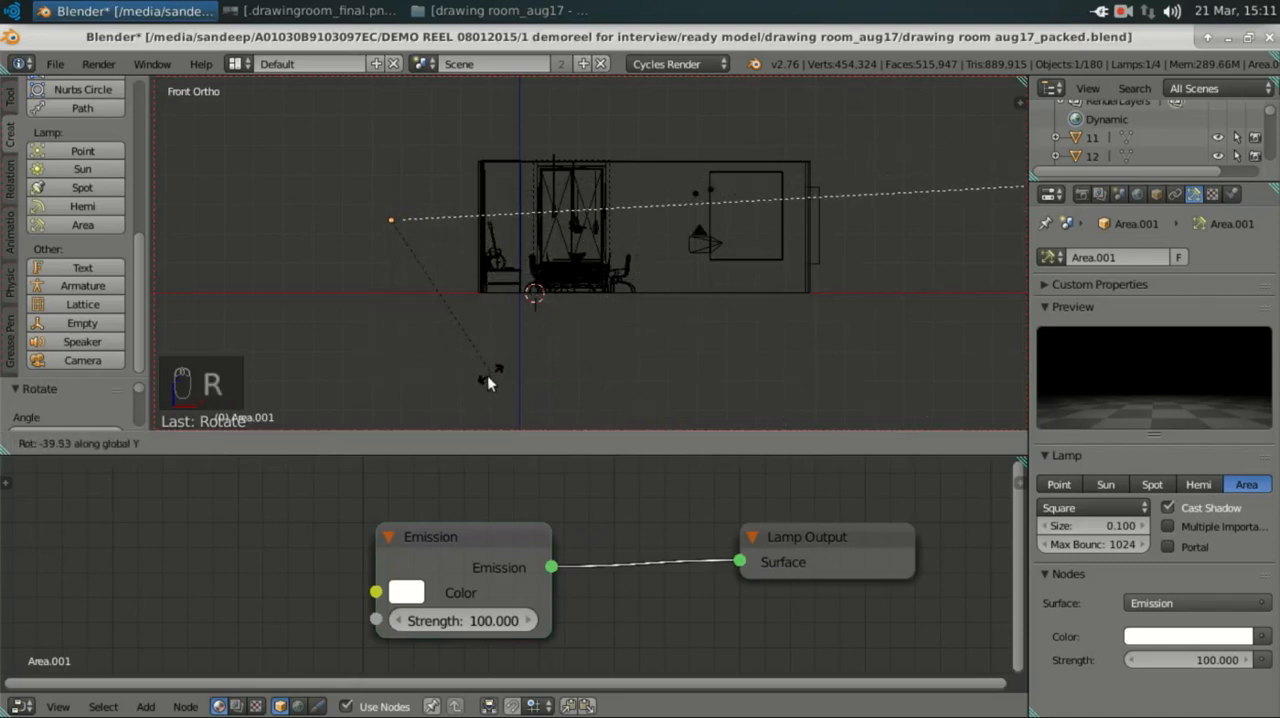
{"action": "left_click", "coordinate": [481, 374]}
Step: Move the new area lamp along X closer to the side wall and inspect its position in solid shading
{"action": "left_click_drag", "start_coordinate": [459, 223], "coordinate": [540, 227]}
{"action": "mouse_move", "coordinate": [489, 247]}
{"action": "middle_mouse_down"}
{"action": "mouse_move", "coordinate": [606, 324]}
{"action": "mouse_move", "coordinate": [560, 312]}
{"action": "middle_mouse_up"}
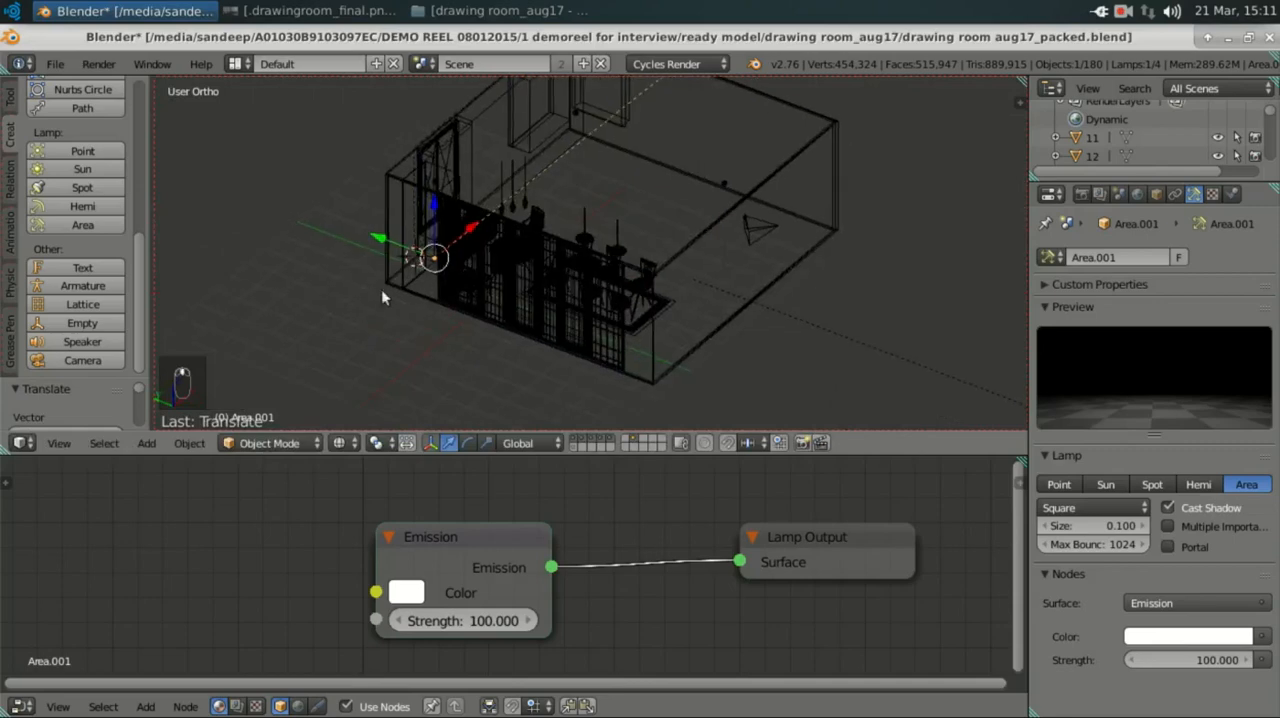
{"action": "key", "text": "z"}
{"action": "scroll", "coordinate": [402, 286], "scroll_direction": "up", "scroll_amount": 4}
{"action": "middle_click_drag", "start_coordinate": [404, 296], "coordinate": [570, 253]}
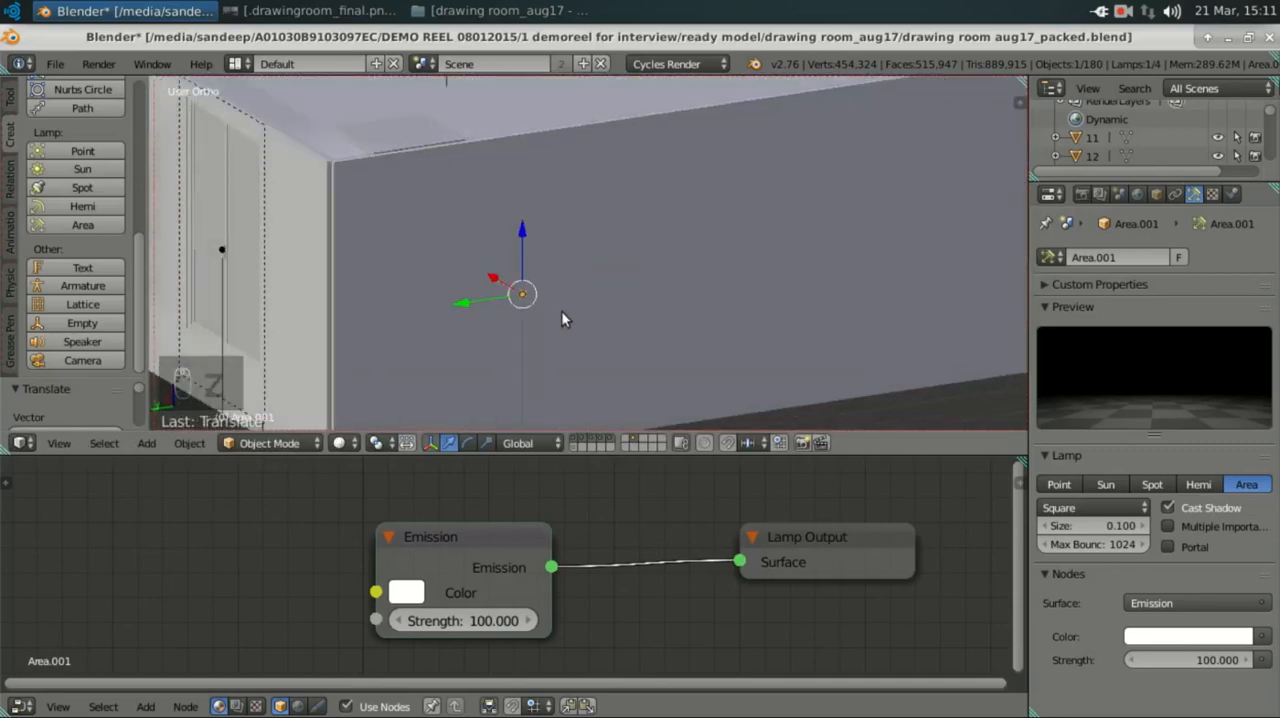
{"action": "scroll", "coordinate": [561, 318], "scroll_direction": "down", "scroll_amount": 2}
{"action": "middle_click_drag", "start_coordinate": [550, 331], "coordinate": [677, 310]}
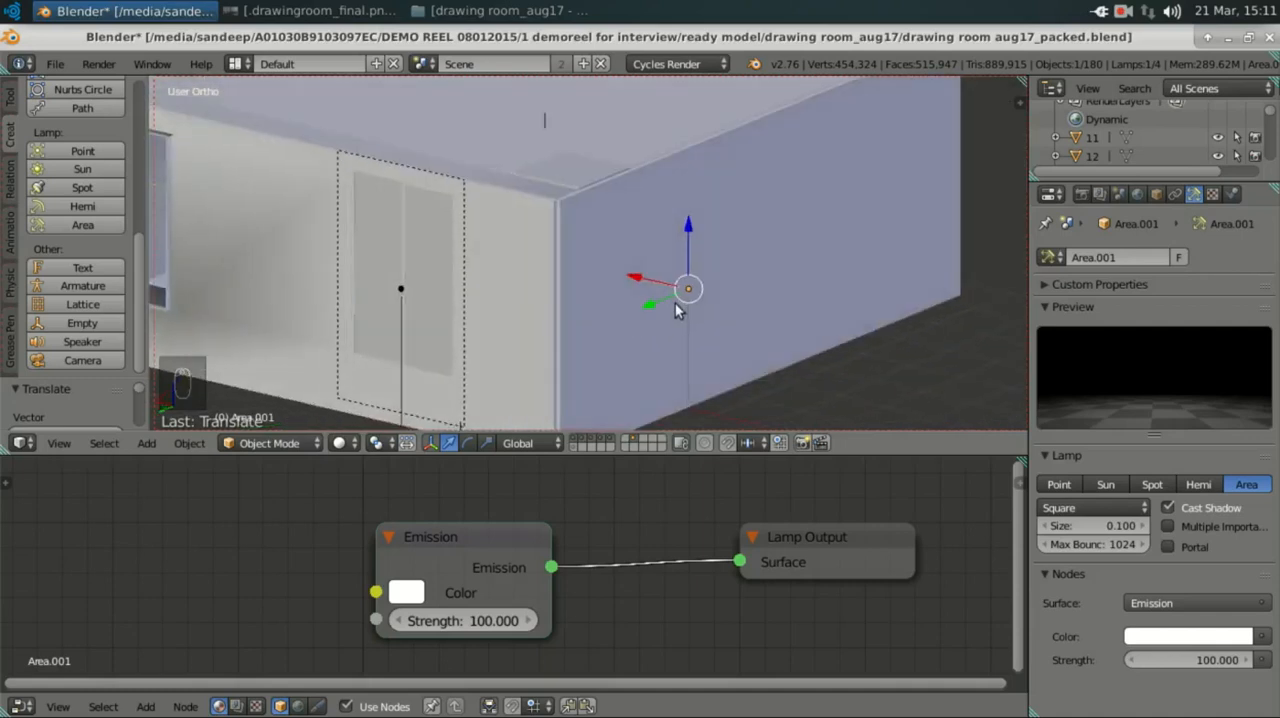
Step: In top wireframe view, move the new area lamp along Y until it lies outside the wall with the tall window
{"action": "key", "text": "KP_7"}
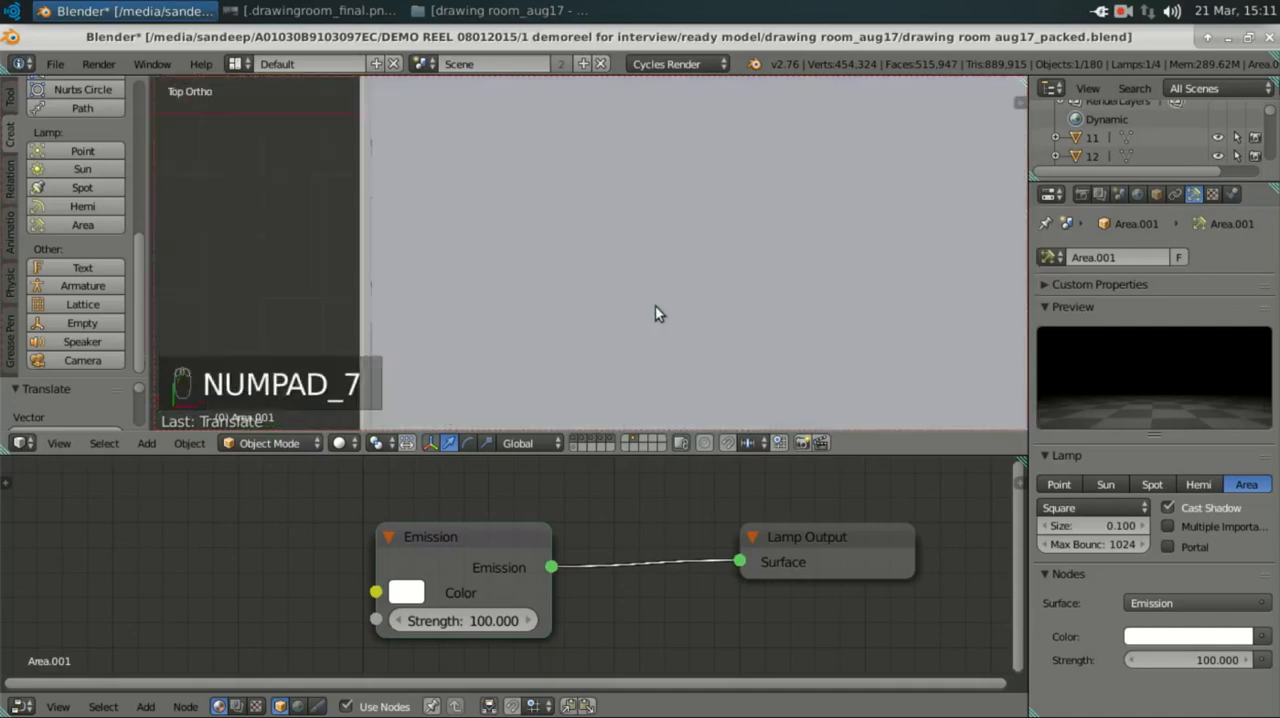
{"action": "key", "text": "z"}
{"action": "scroll", "coordinate": [663, 281], "scroll_direction": "down", "scroll_amount": 2}
{"action": "scroll", "coordinate": [531, 218], "scroll_direction": "up", "scroll_amount": 1}
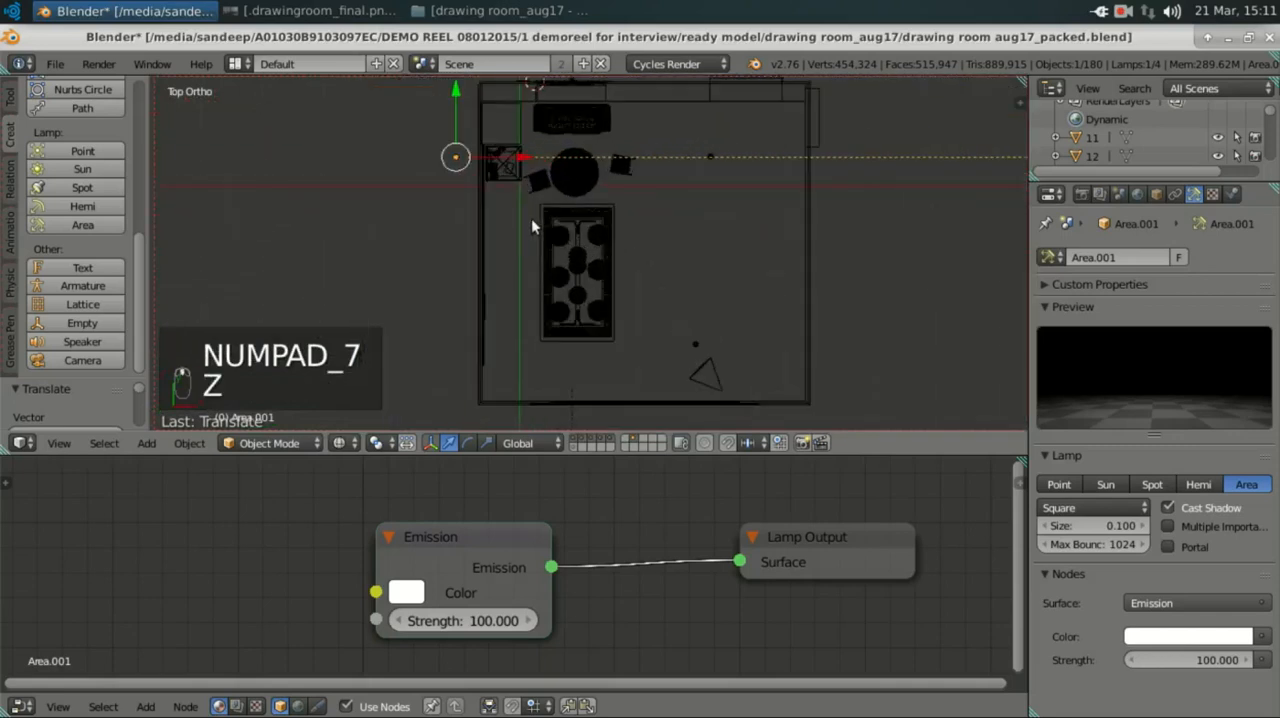
{"action": "scroll", "coordinate": [508, 235], "scroll_direction": "up", "scroll_amount": 7, "text": "shift"}
{"action": "left_click_drag", "start_coordinate": [457, 248], "coordinate": [503, 132]}
{"action": "scroll", "coordinate": [590, 200], "scroll_direction": "up", "scroll_amount": 2}
Step: Rotate the new area lamp about the global Z axis by roughly -90° so it faces the window wall
{"action": "key", "text": "r"}
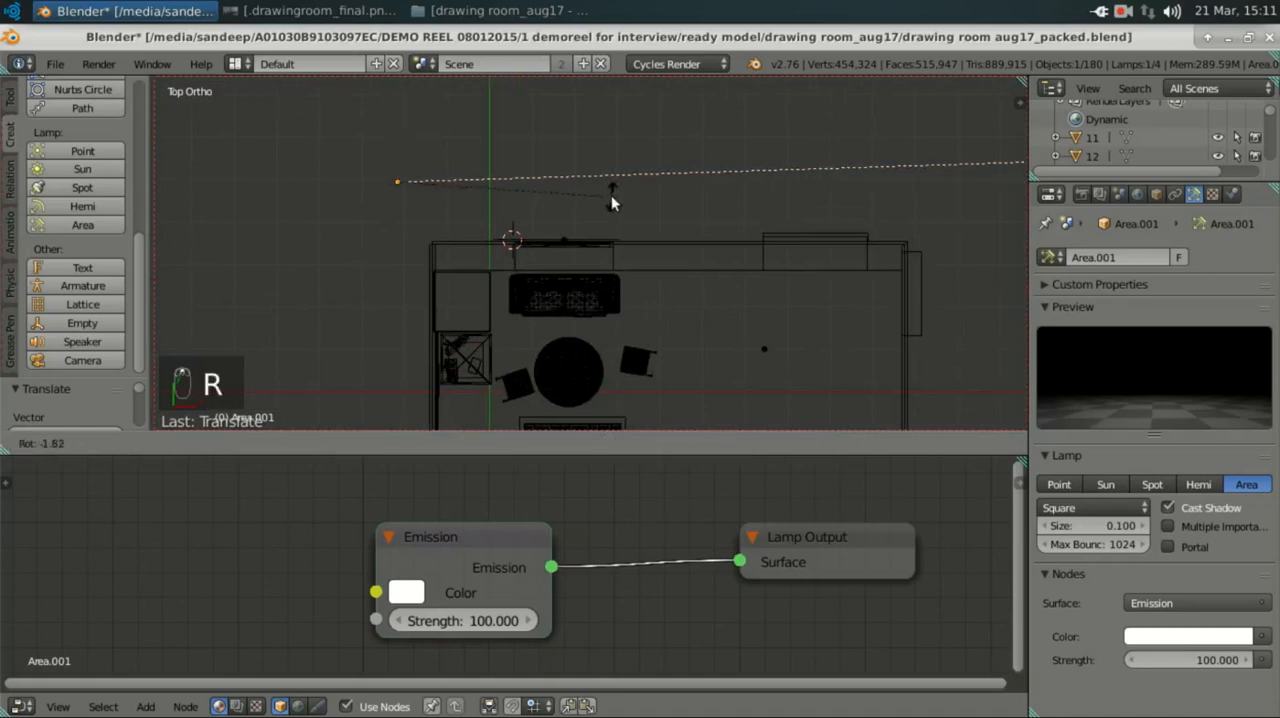
{"action": "key", "text": "z"}
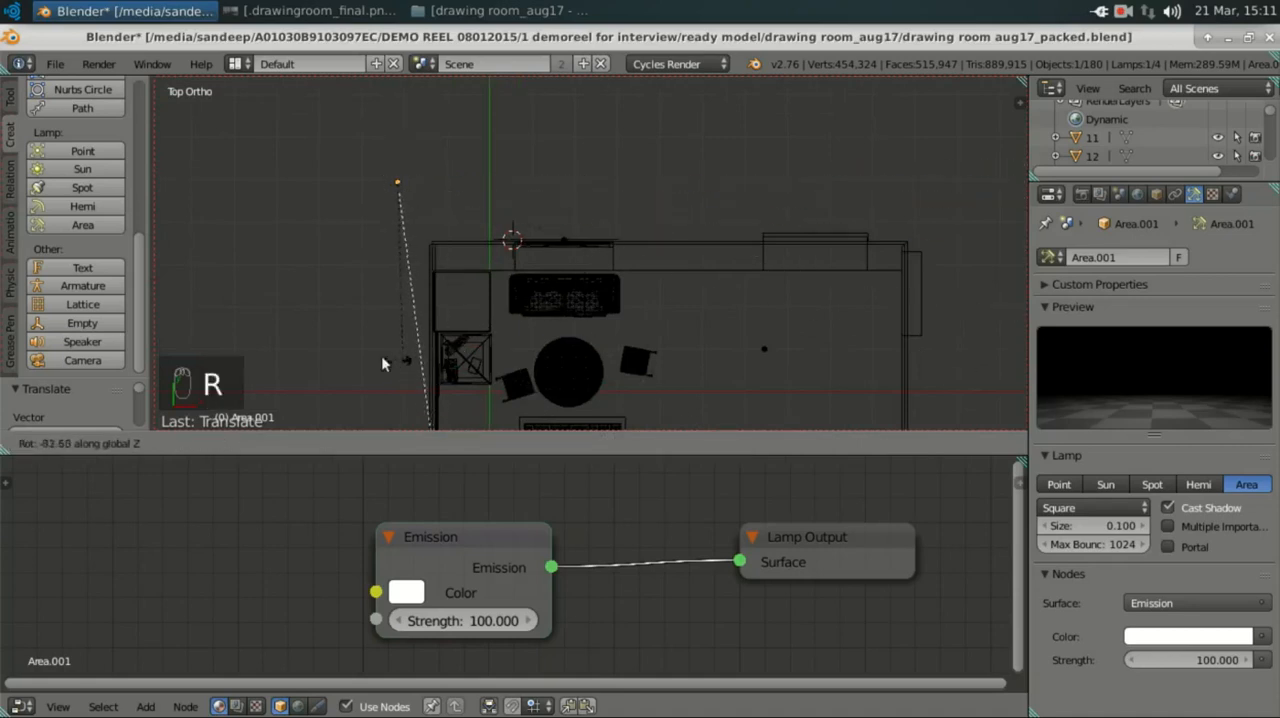
{"action": "left_click", "coordinate": [378, 350]}
Step: Move the new area lamp along X and Y until it sits just outside the window, beside the existing area lamp
{"action": "left_click_drag", "start_coordinate": [465, 182], "coordinate": [597, 204]}
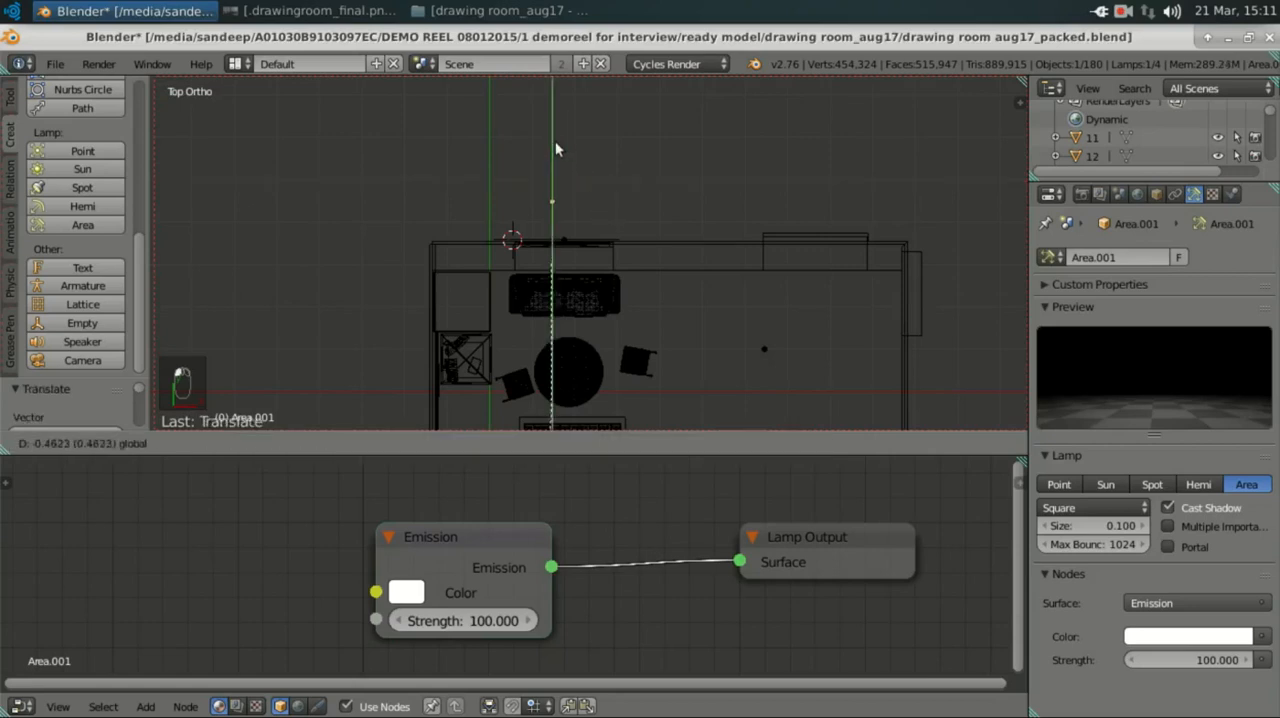
{"action": "scroll", "coordinate": [558, 204], "scroll_direction": "up", "scroll_amount": 5}
{"action": "scroll", "coordinate": [382, 194], "scroll_direction": "up", "scroll_amount": 7, "text": "shift"}
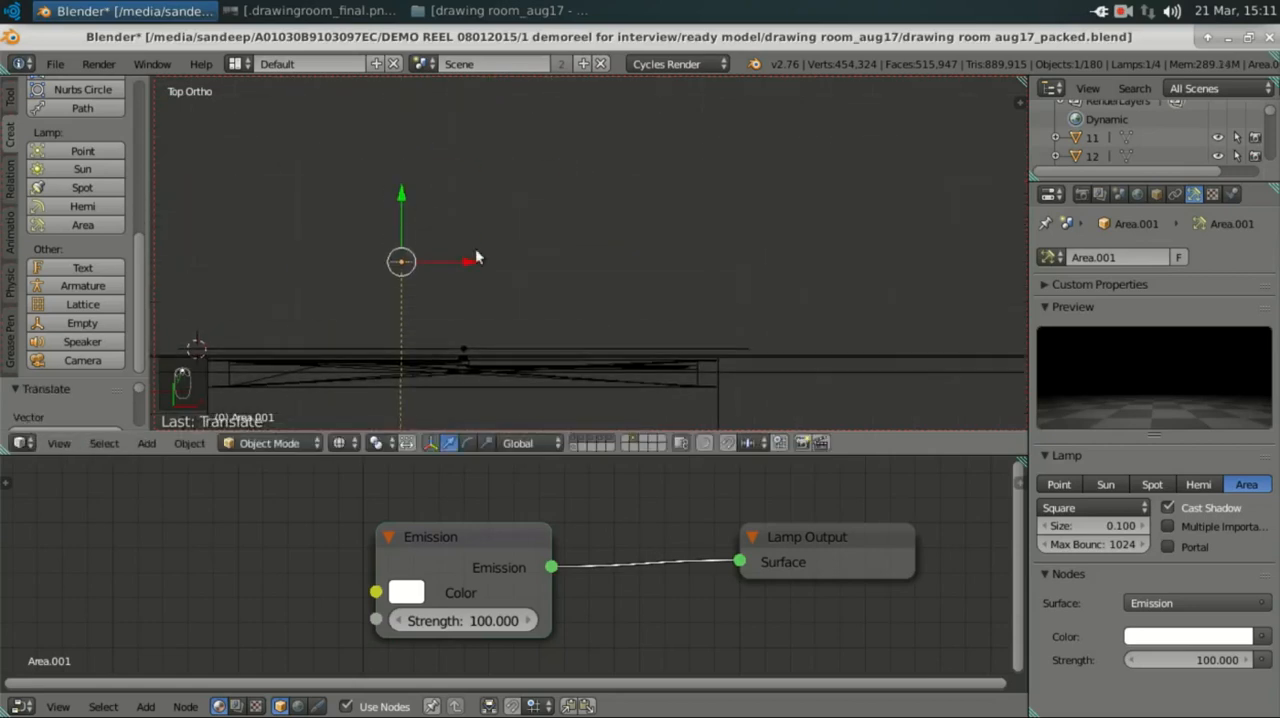
{"action": "left_click_drag", "start_coordinate": [474, 257], "coordinate": [574, 262]}
{"action": "left_click_drag", "start_coordinate": [511, 206], "coordinate": [507, 270]}
Step: Switch to solid shading and scale the new area lamp up until its outline extends past the window's edges
{"action": "middle_click_drag", "start_coordinate": [612, 324], "coordinate": [550, 221]}
{"action": "key", "text": "z"}
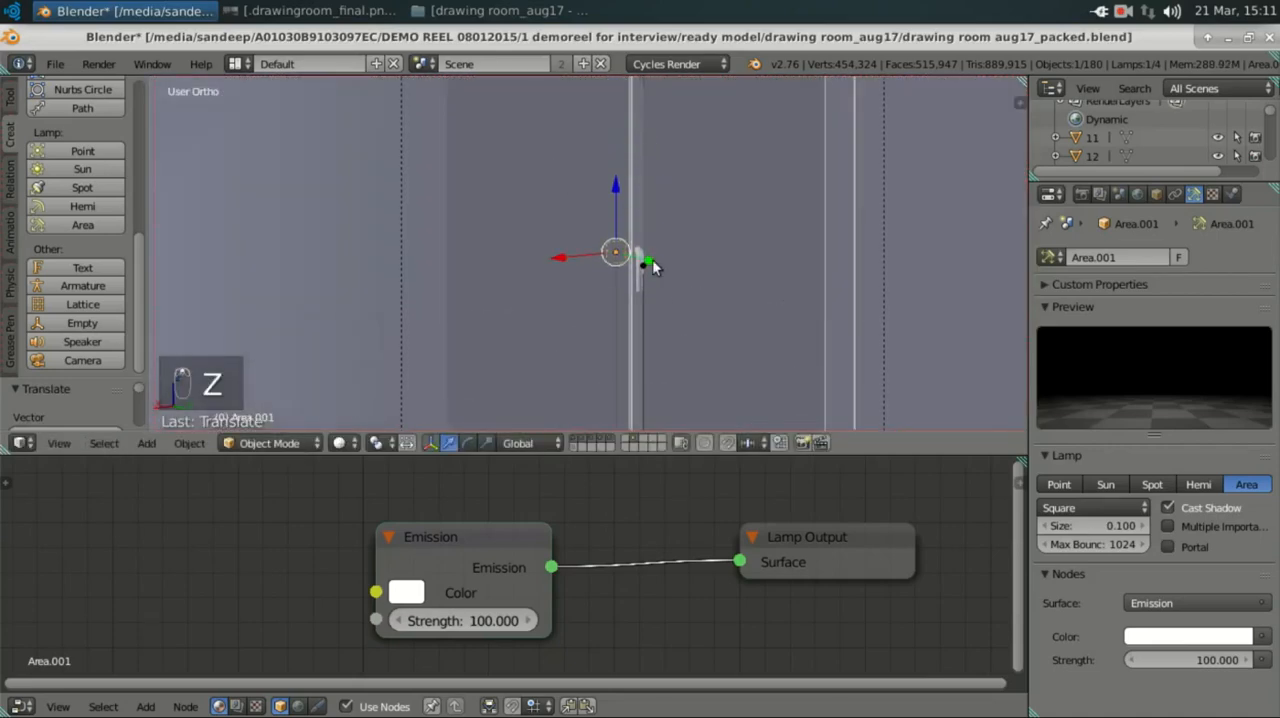
{"action": "scroll", "coordinate": [628, 272], "scroll_direction": "down", "scroll_amount": 3}
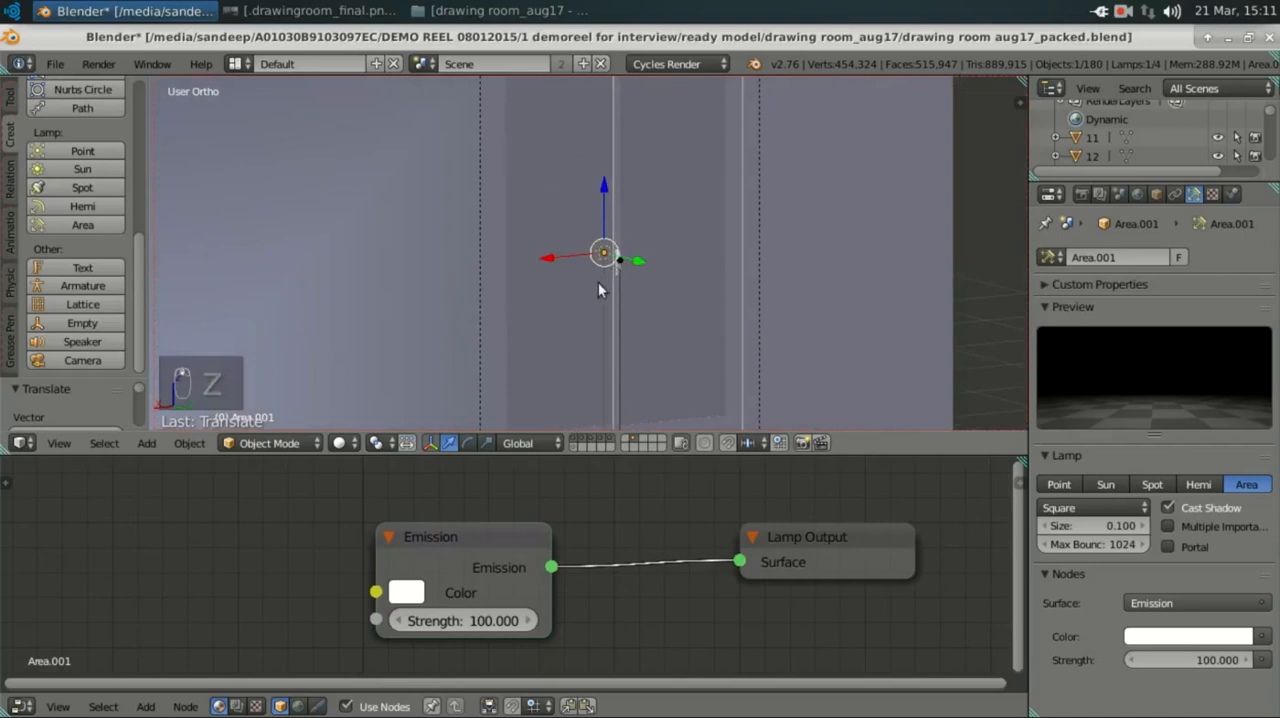
{"action": "key", "text": "s"}
{"action": "left_click", "coordinate": [611, 273]}
{"action": "key", "text": "s"}
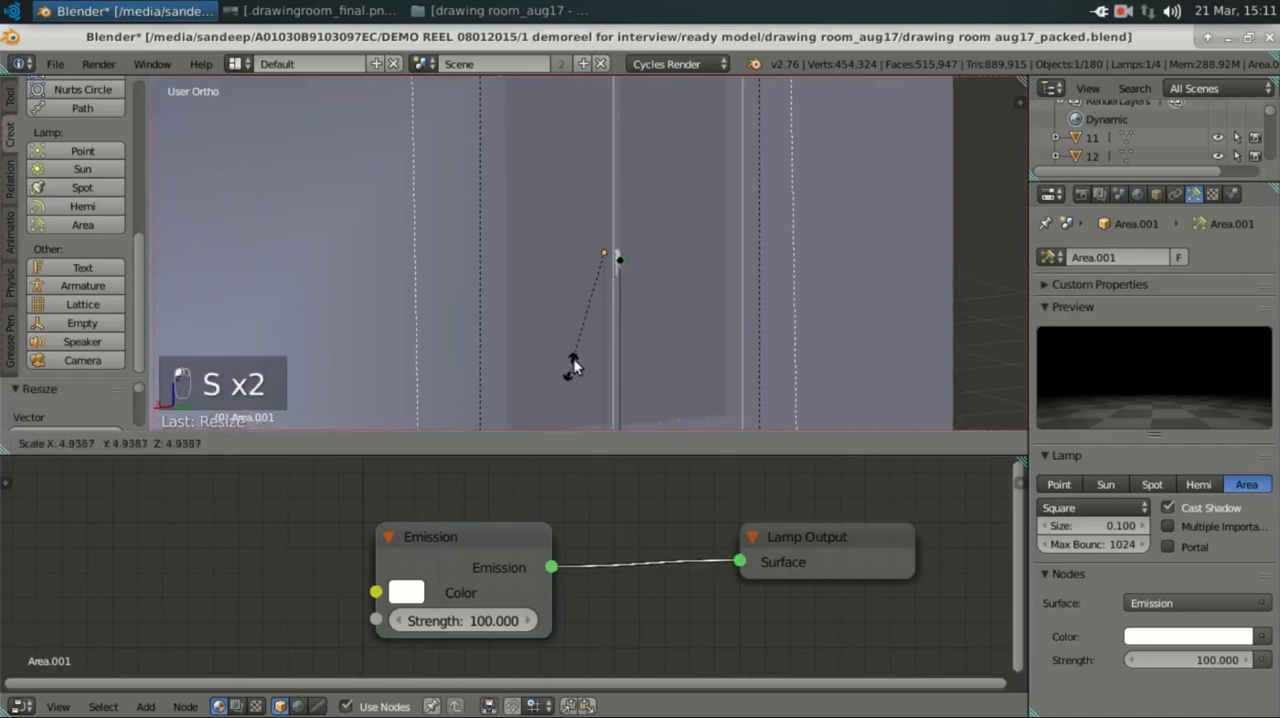
{"action": "left_click", "coordinate": [590, 343]}
{"action": "scroll", "coordinate": [630, 330], "scroll_direction": "down", "scroll_amount": 1}
{"action": "middle_click_drag", "start_coordinate": [638, 343], "coordinate": [675, 290]}
{"action": "key", "text": "s"}
{"action": "left_click", "coordinate": [640, 278]}
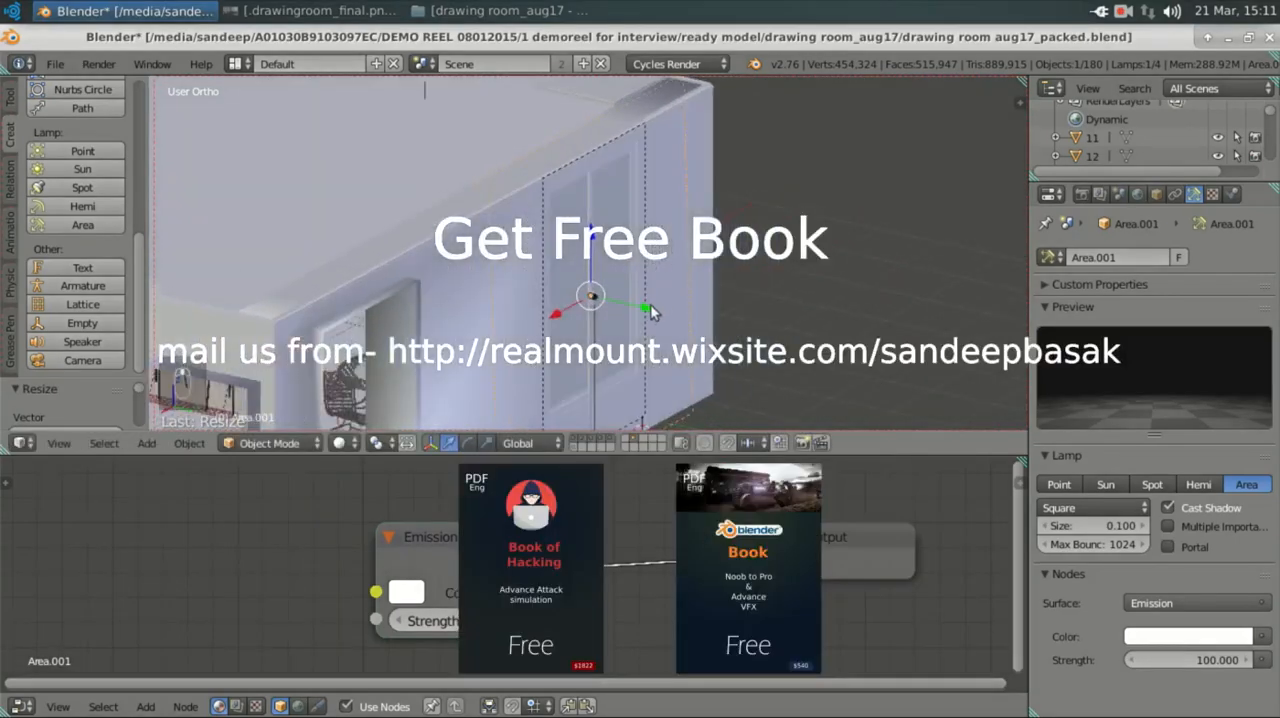
Step: Delete the new area lamp placed outside the tall window
{"action": "left_click_drag", "start_coordinate": [651, 308], "coordinate": [680, 306]}
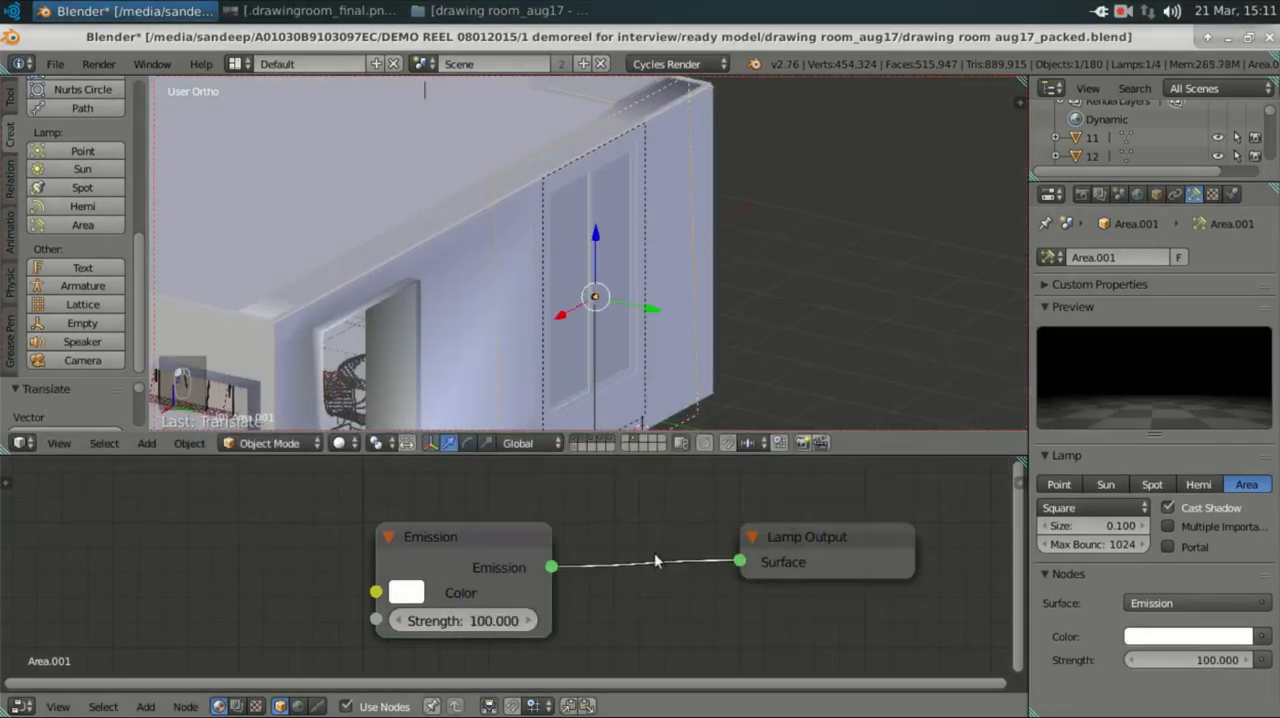
{"action": "key", "text": "x"}
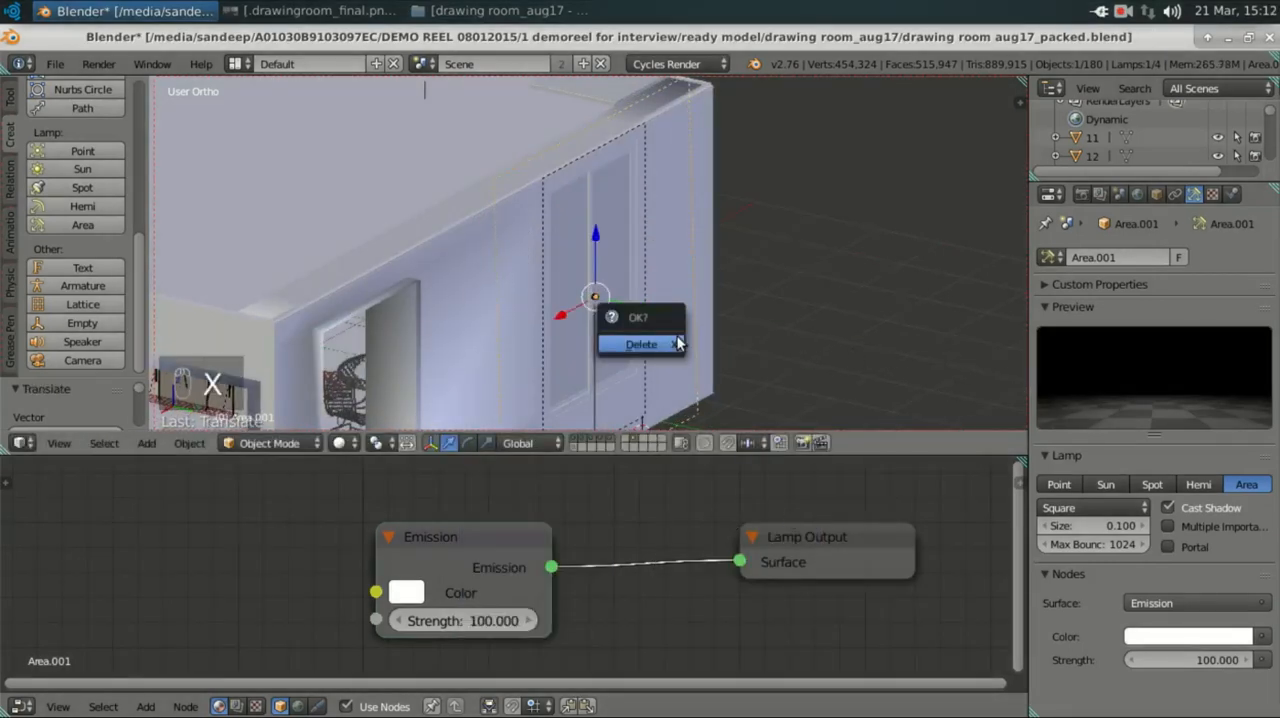
{"action": "left_click", "coordinate": [656, 346]}
Step: Select the original area lamp outside the tall window and examine its Emission node's colour and strength
{"action": "right_click", "coordinate": [641, 248]}
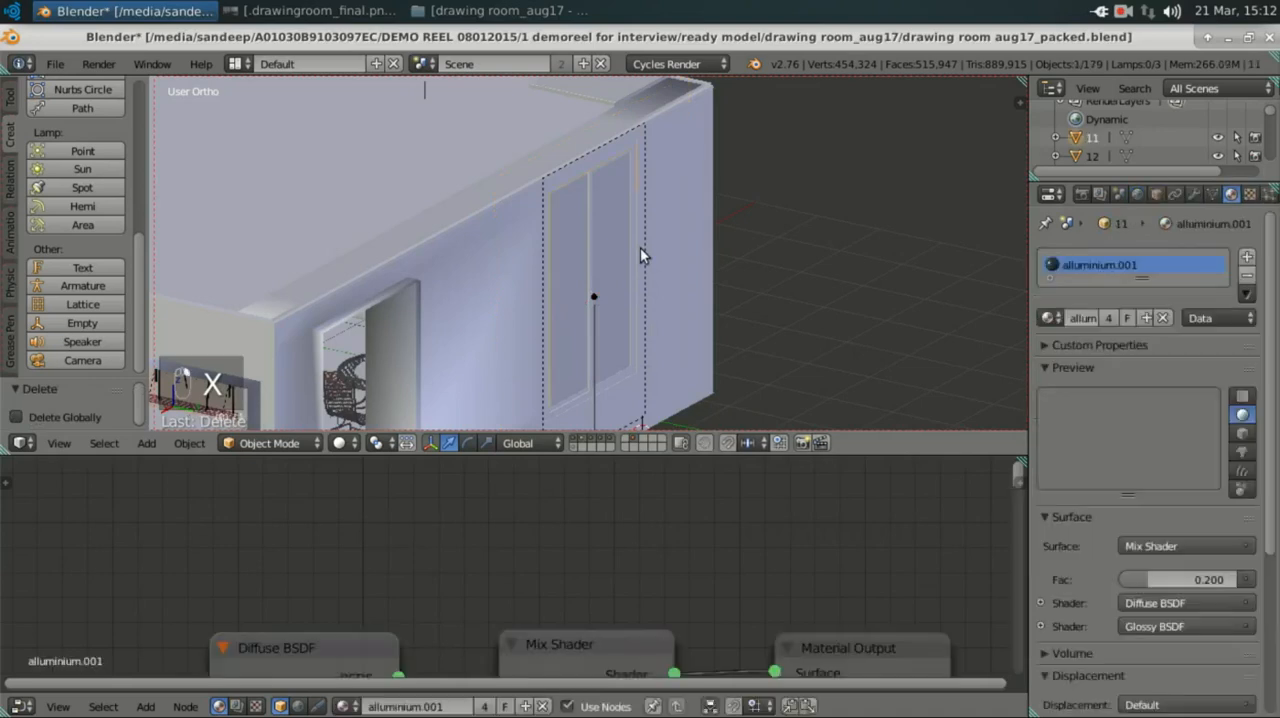
{"action": "right_click", "coordinate": [649, 173]}
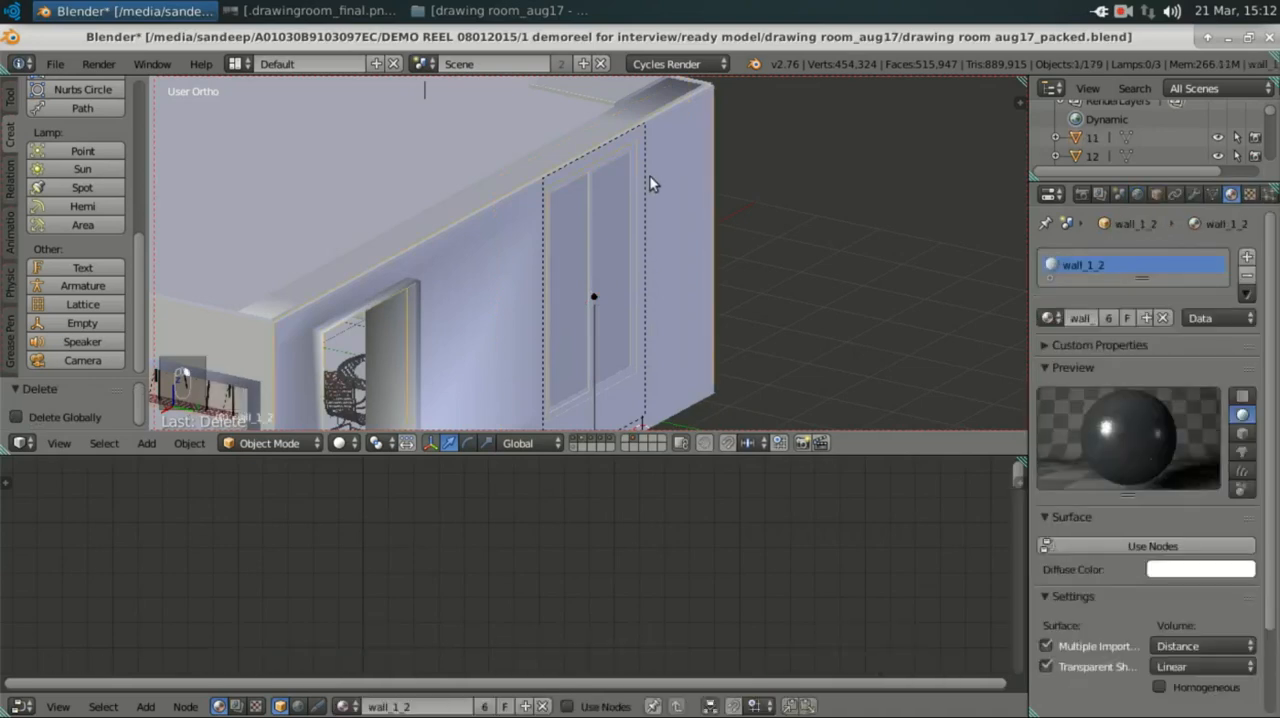
{"action": "right_click", "coordinate": [648, 152]}
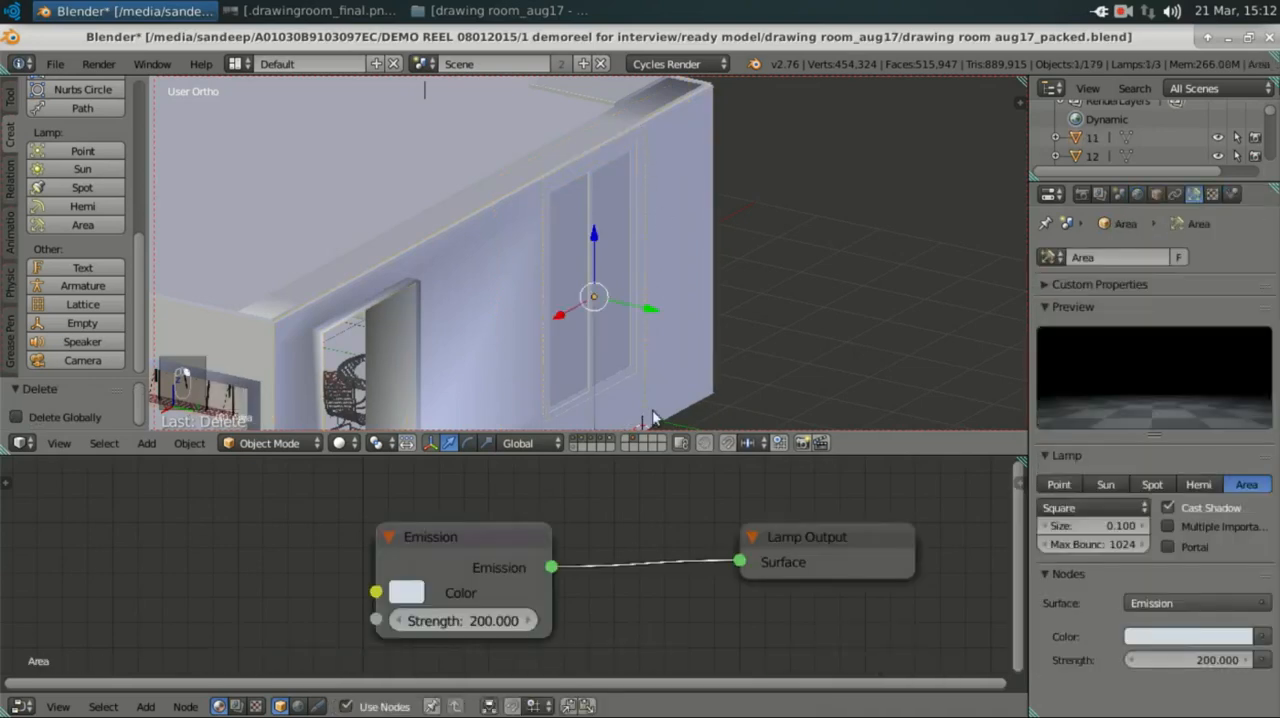
{"action": "scroll", "coordinate": [565, 593], "scroll_direction": "down", "scroll_amount": 2}
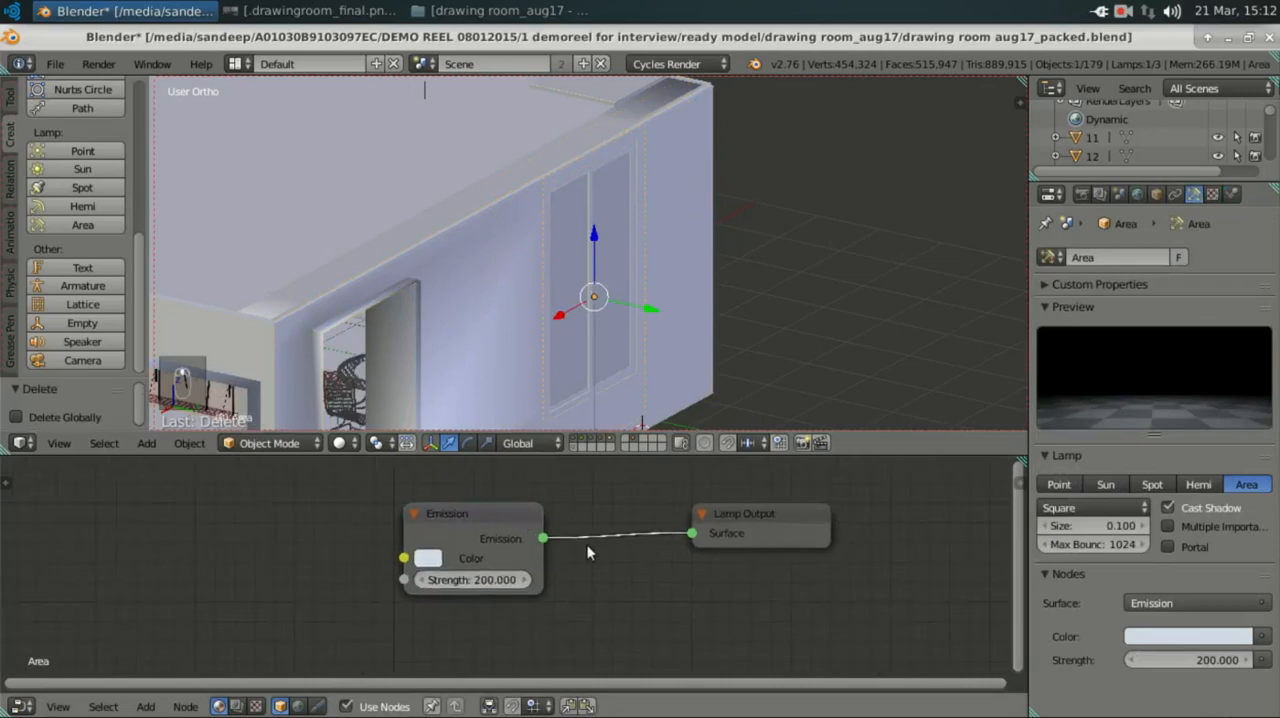
{"action": "scroll", "coordinate": [588, 552], "scroll_direction": "up", "scroll_amount": 2}
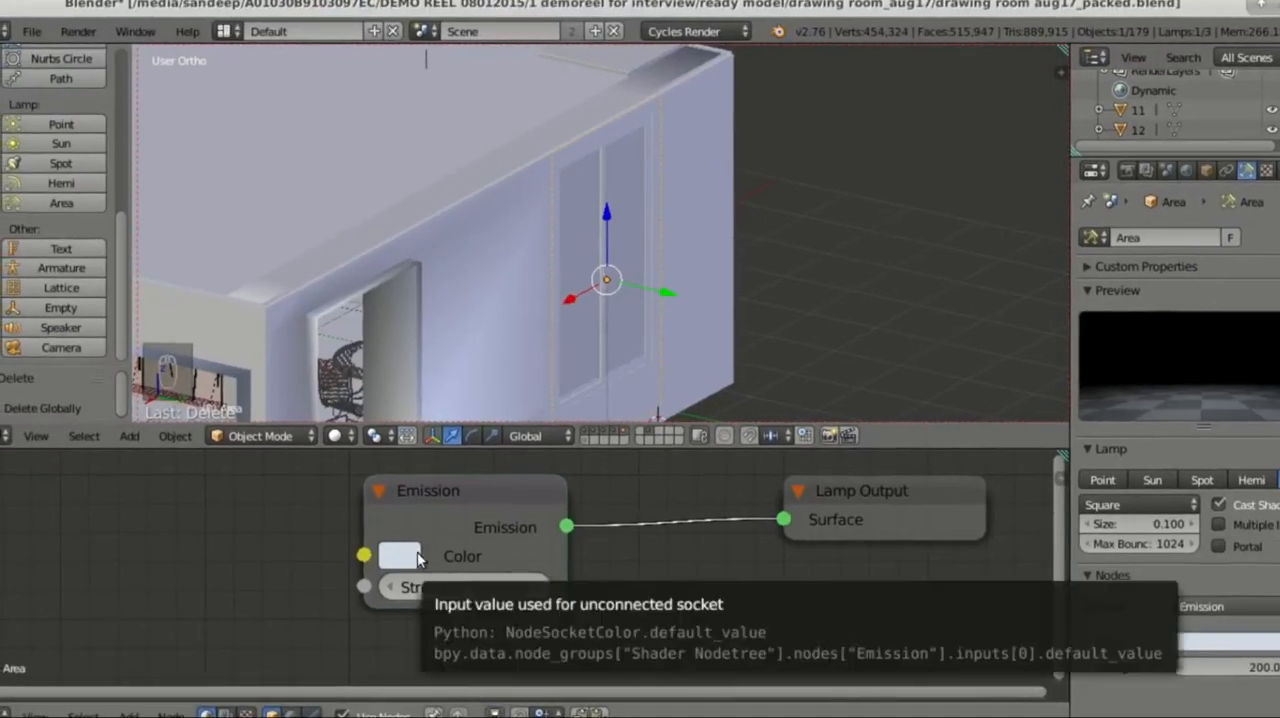
{"action": "left_click", "coordinate": [402, 557]}
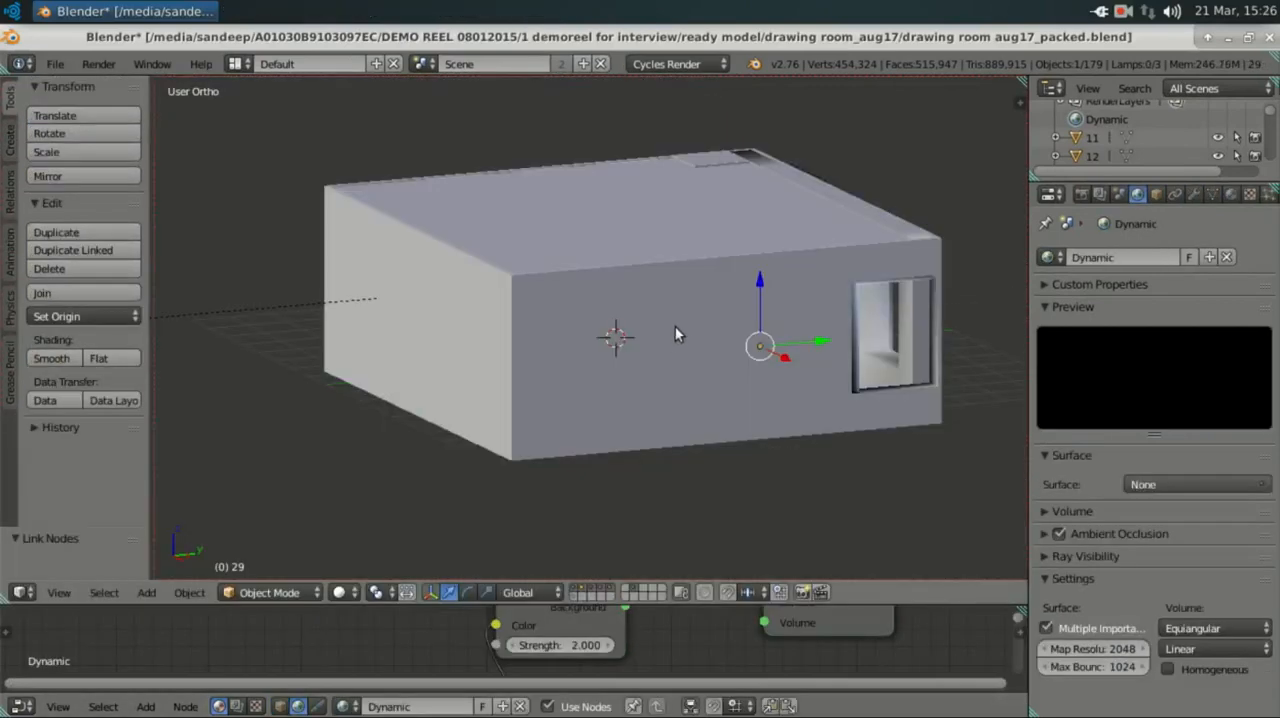
{"action": "middle_click_drag", "start_coordinate": [701, 345], "coordinate": [643, 373]}
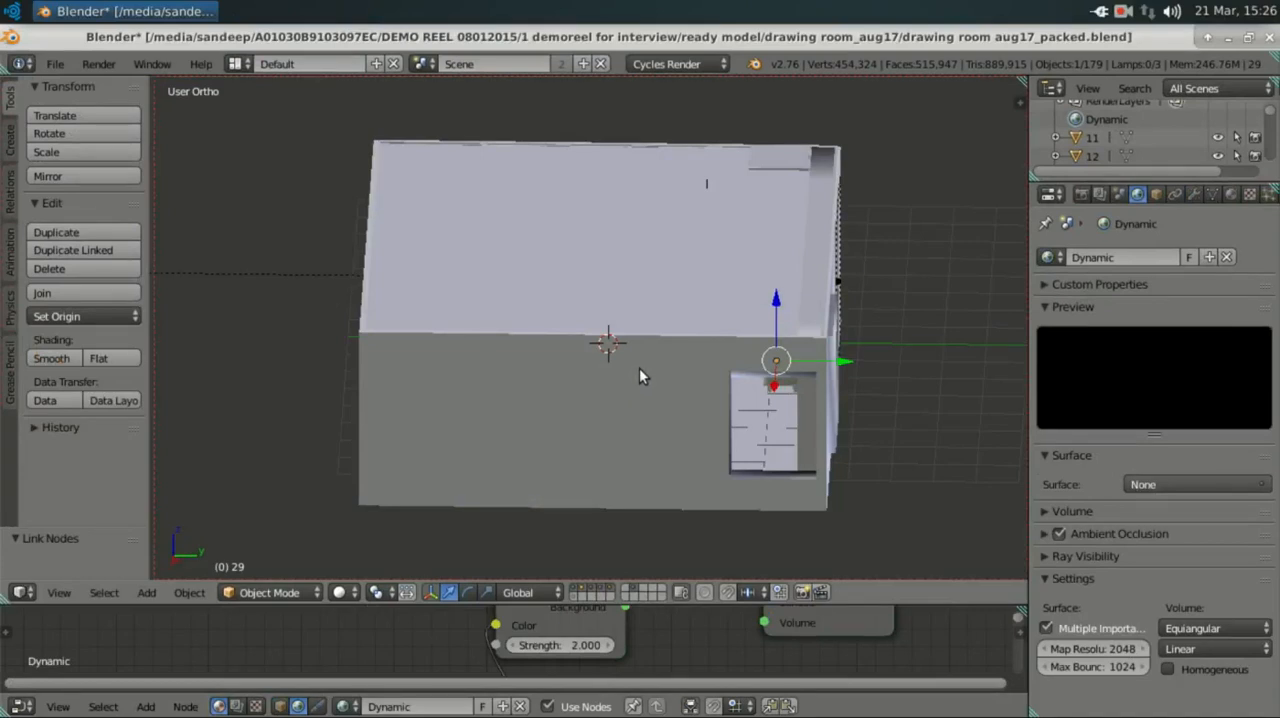
{"action": "mouse_move", "coordinate": [632, 358]}
{"action": "middle_mouse_down"}
{"action": "mouse_move", "coordinate": [615, 338]}
{"action": "mouse_move", "coordinate": [630, 340]}
{"action": "middle_mouse_up"}
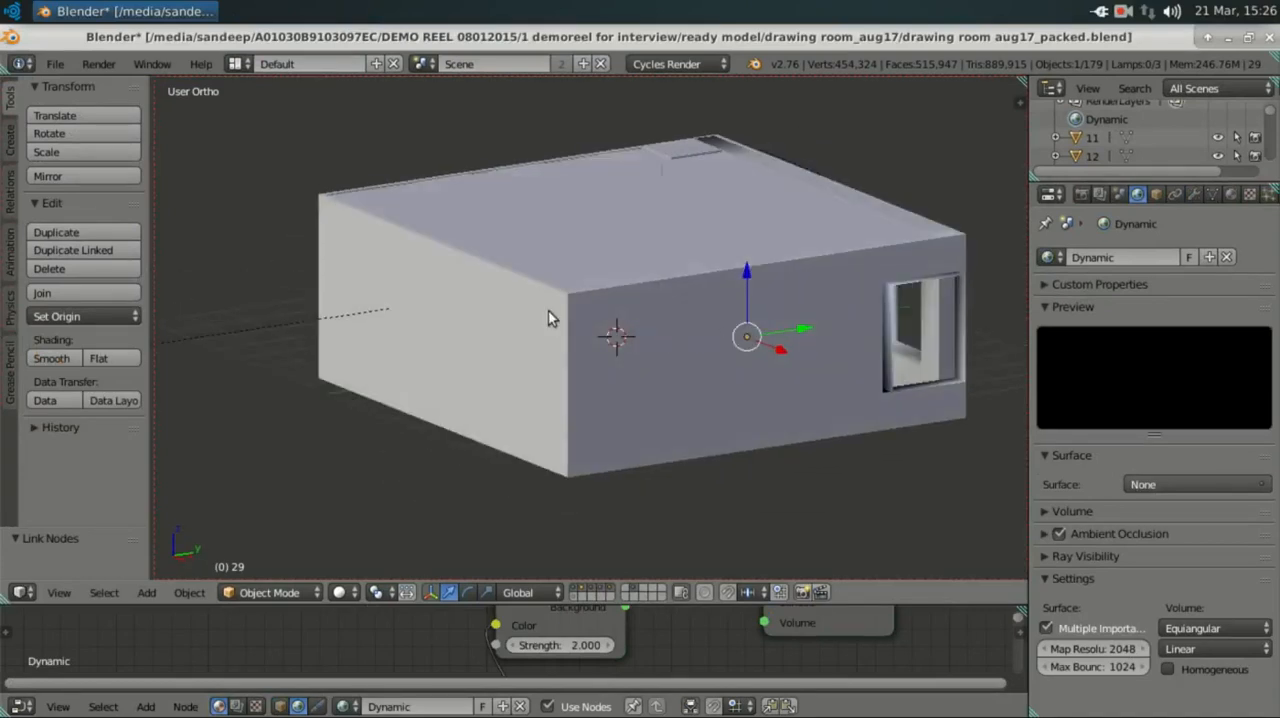
{"action": "scroll", "coordinate": [543, 311], "scroll_direction": "up", "scroll_amount": 2}
{"action": "scroll", "coordinate": [740, 302], "scroll_direction": "down", "scroll_amount": 1}
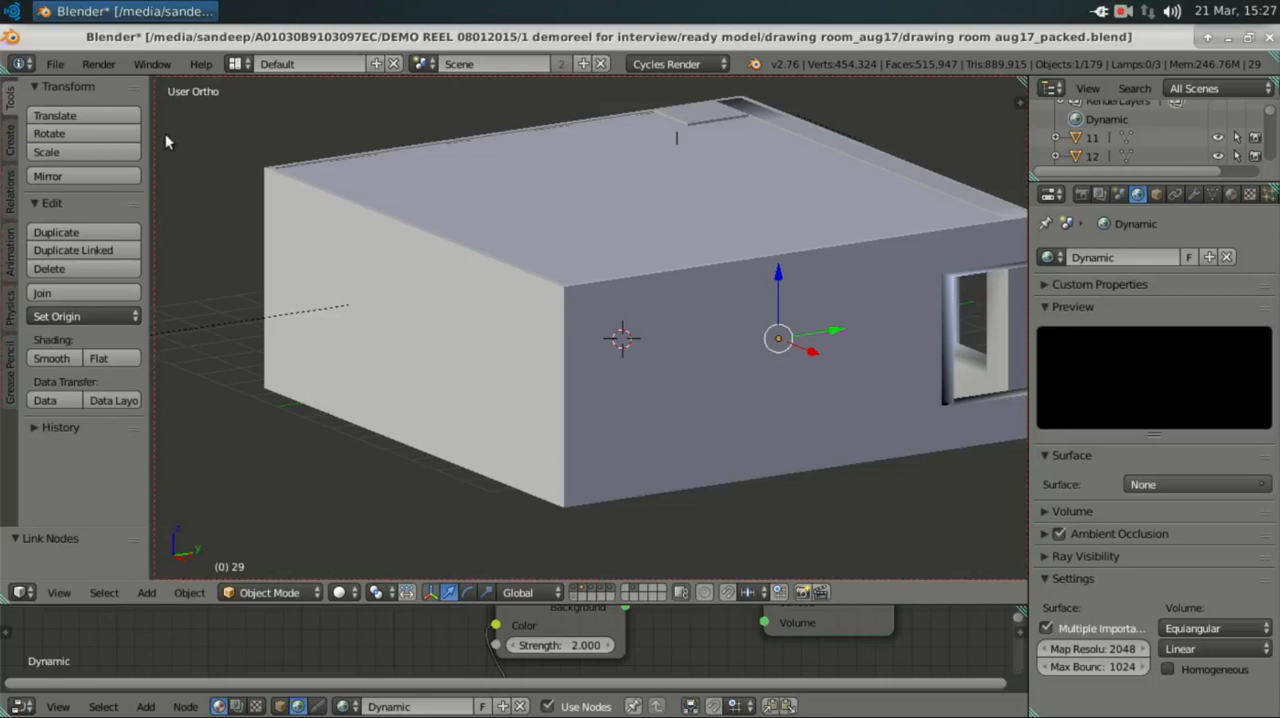
Step: Find the Dynamic Sky add-on in the user preferences by searching for "sky", and enable it
{"action": "left_click", "coordinate": [54, 64]}
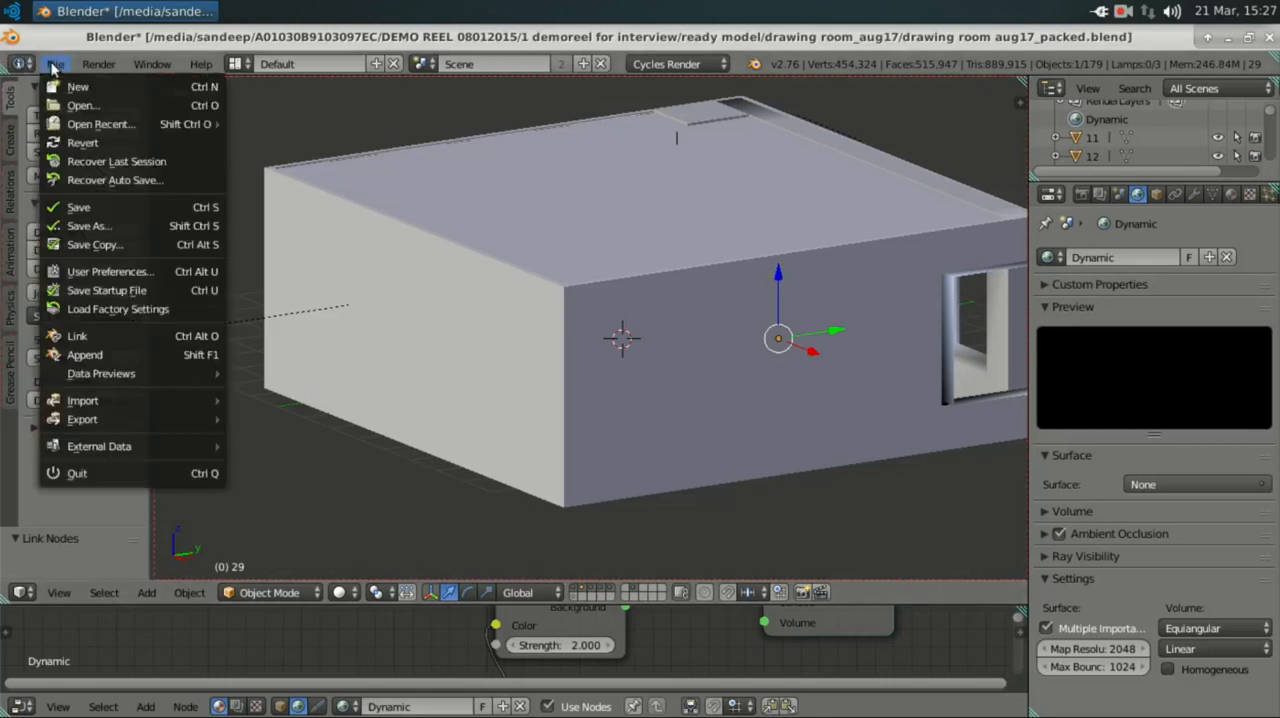
{"action": "left_click", "coordinate": [103, 273]}
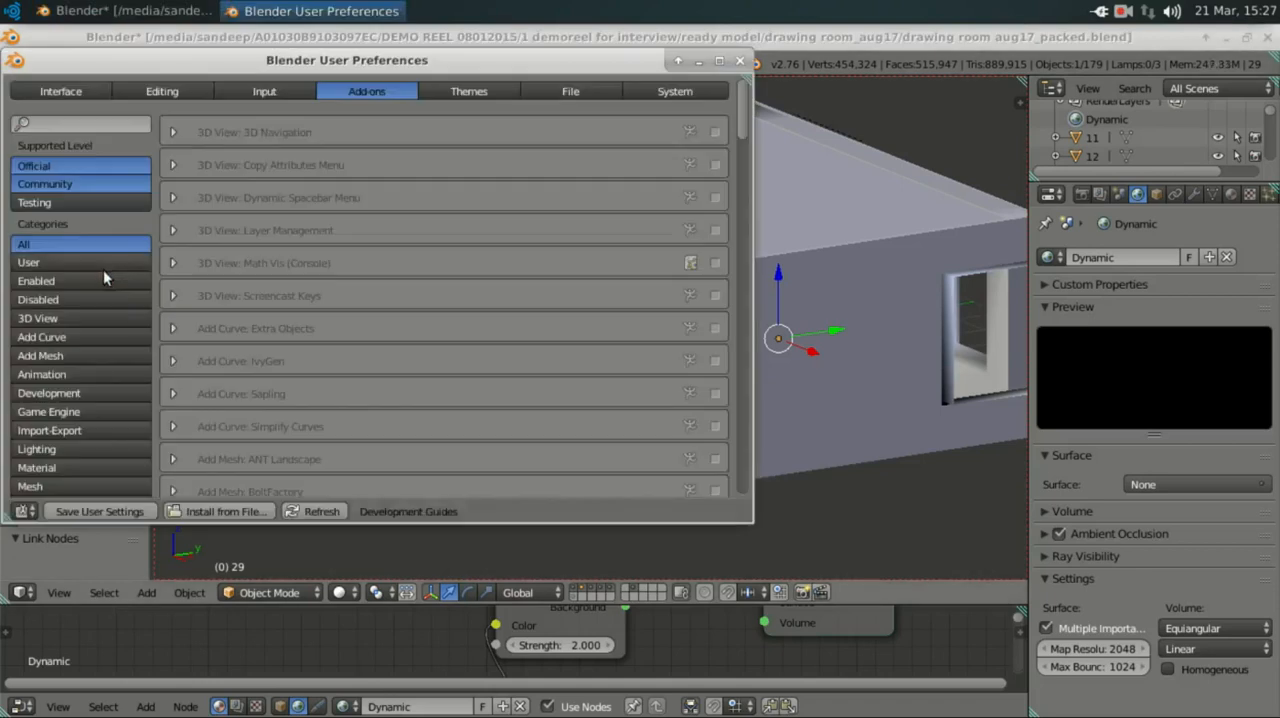
{"action": "left_click", "coordinate": [44, 127]}
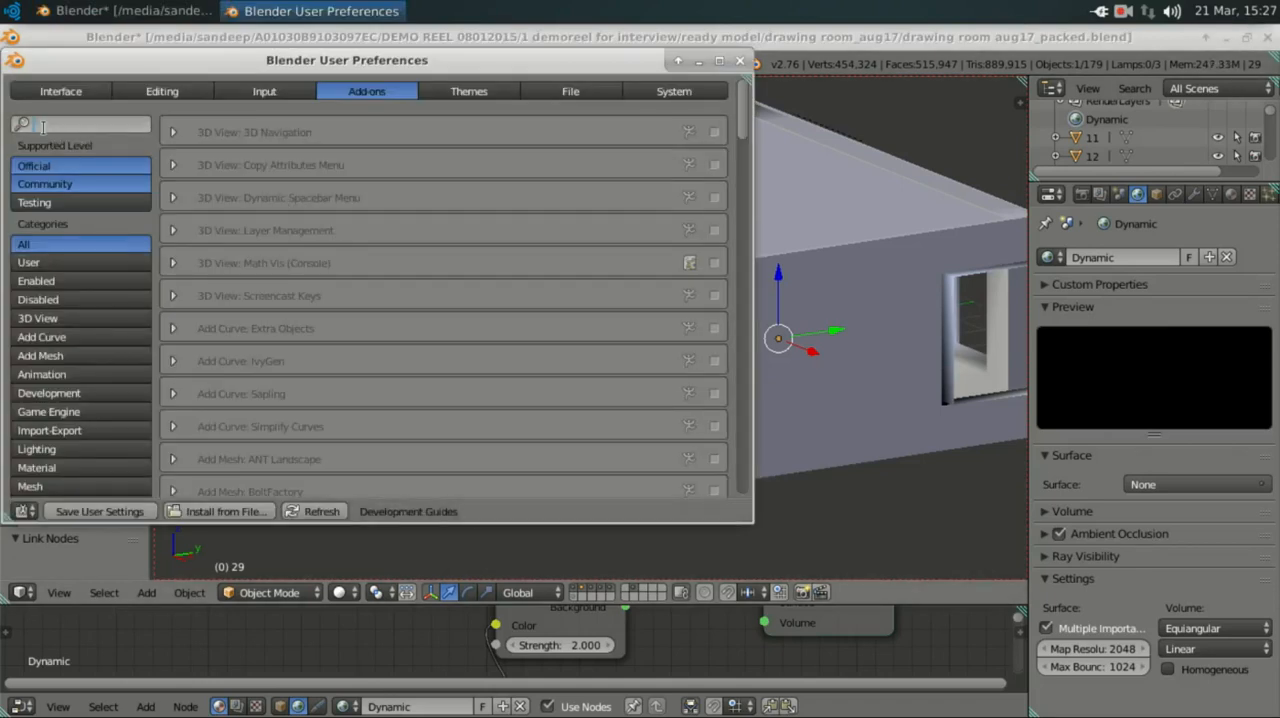
{"action": "type", "text": "sky"}
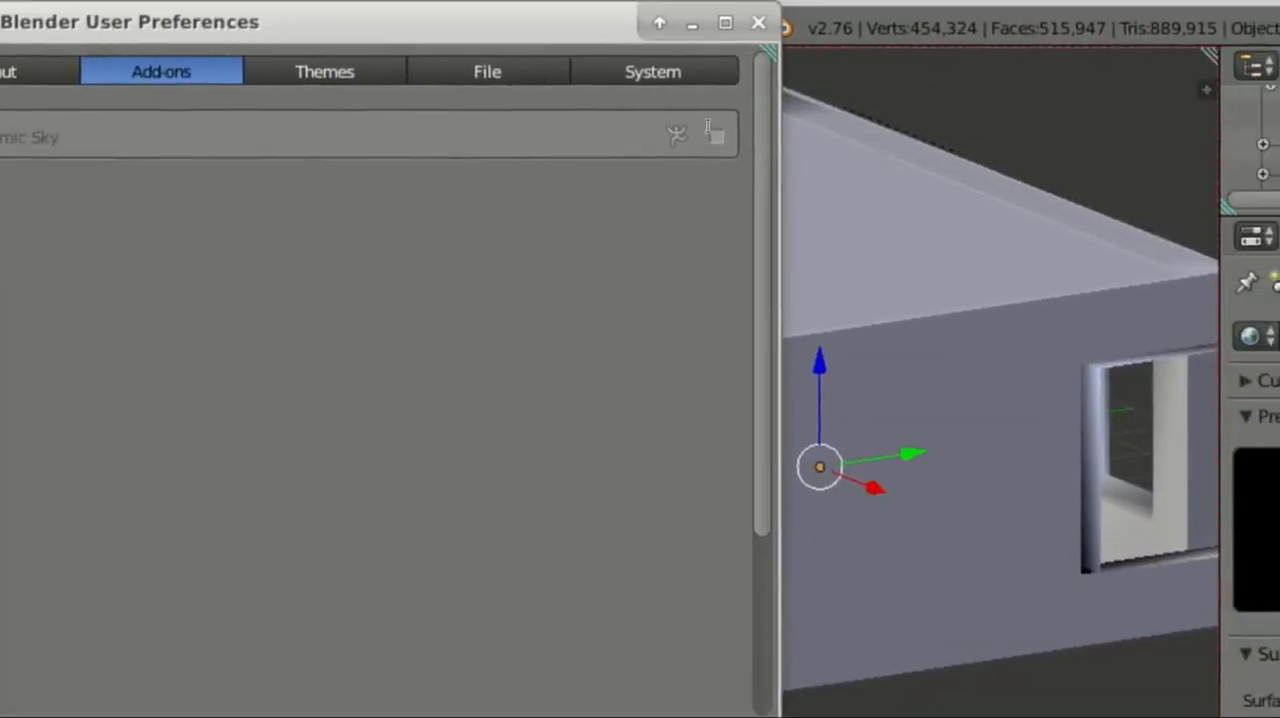
{"action": "left_click", "coordinate": [716, 131]}
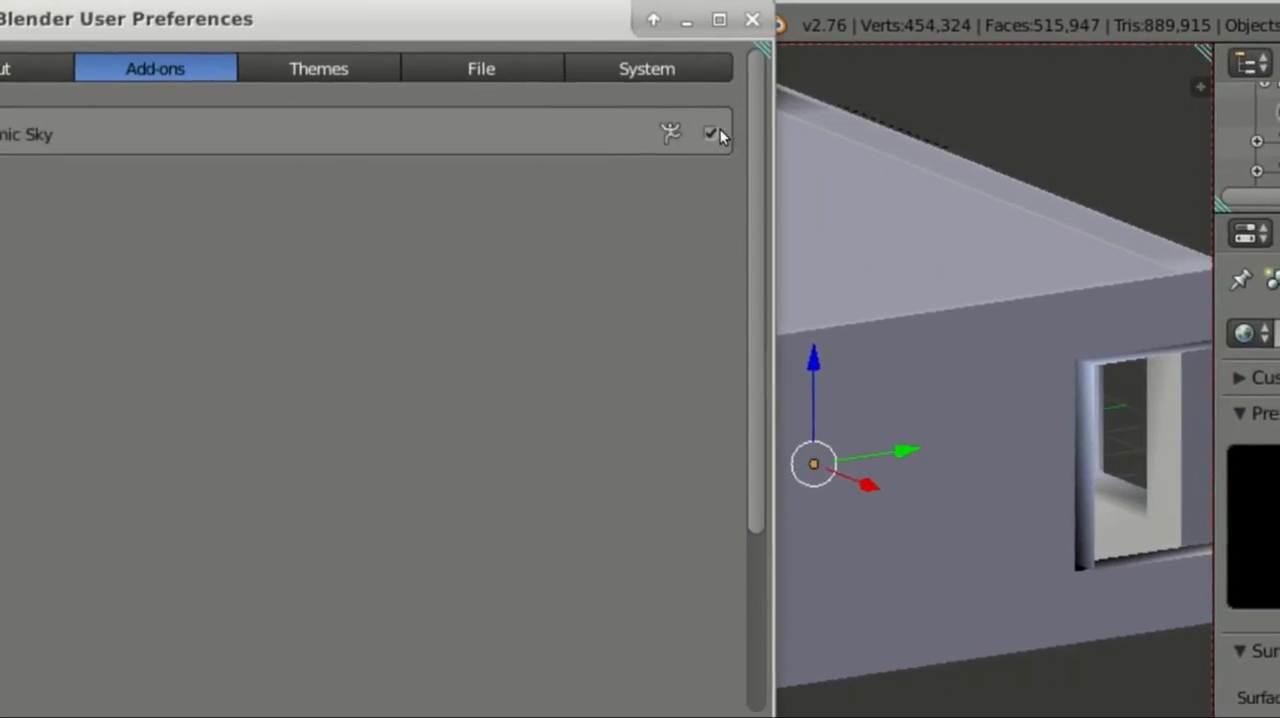
{"action": "left_click", "coordinate": [740, 50]}
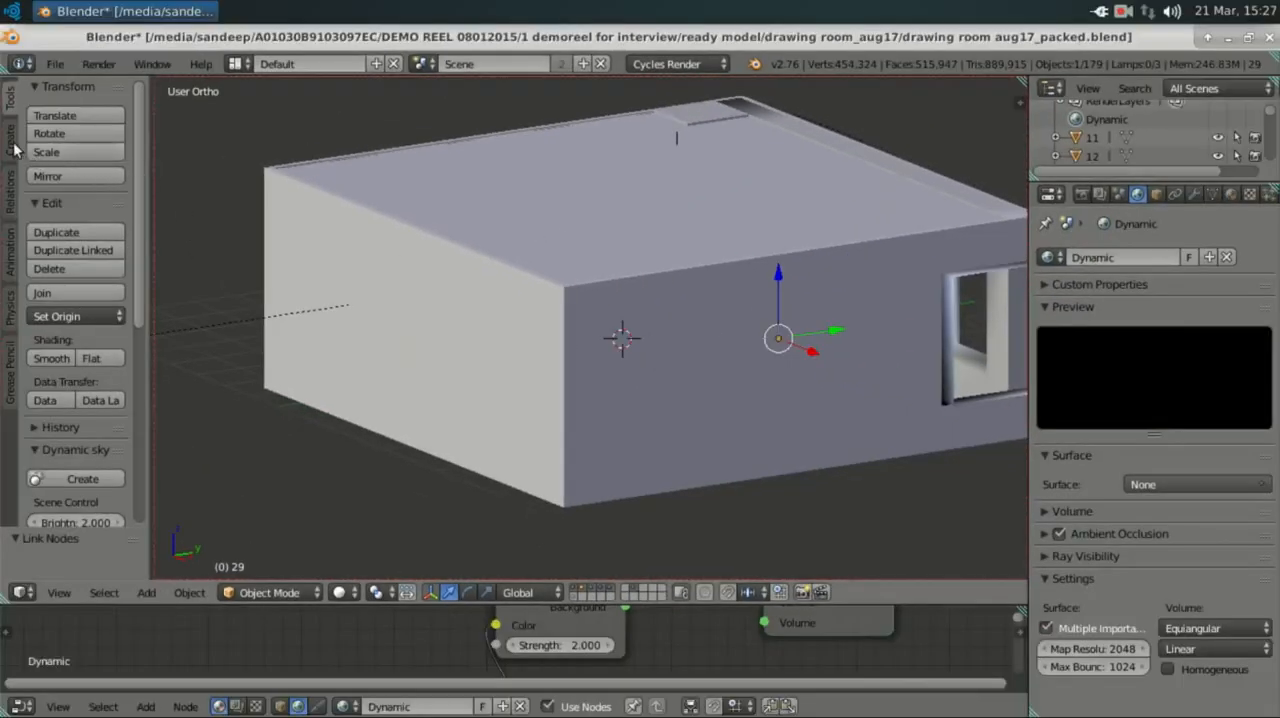
Step: Rename the existing world to "Dynamic old" and create a new dynamic sky with the Dynamic Sky add-on
{"action": "left_click", "coordinate": [11, 140]}
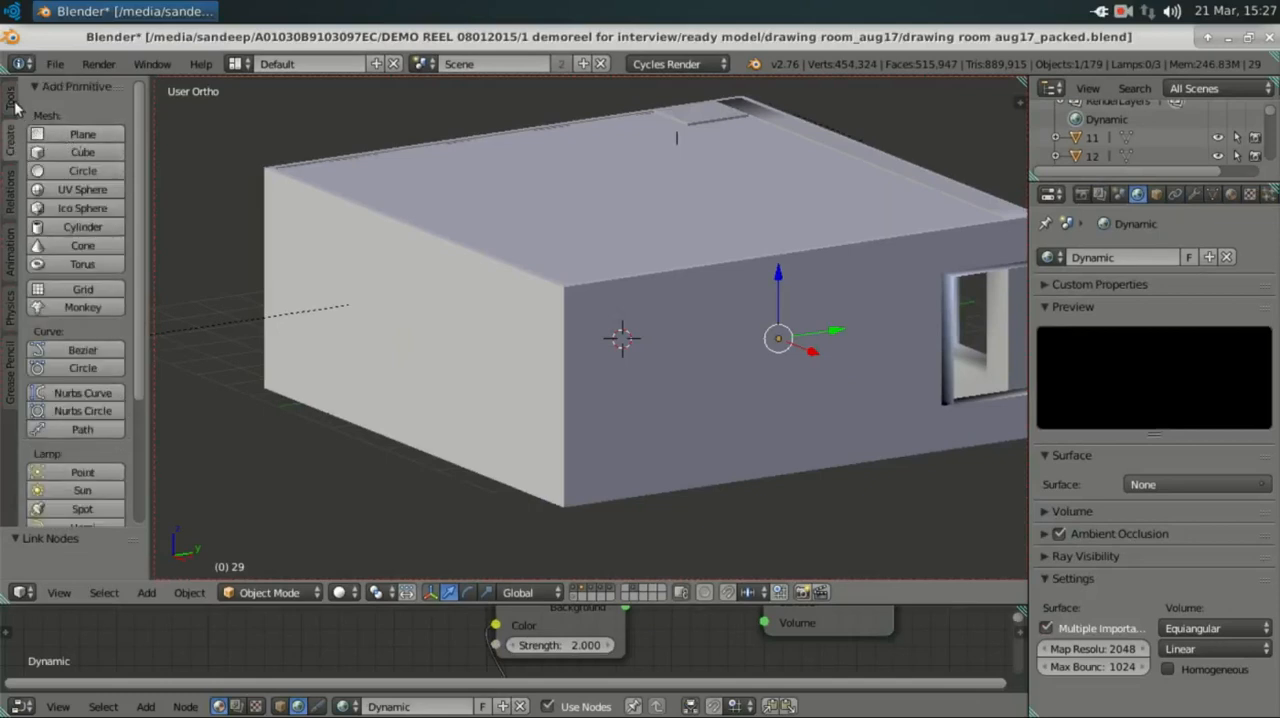
{"action": "left_click", "coordinate": [11, 100]}
{"action": "scroll", "coordinate": [123, 365], "scroll_direction": "down", "scroll_amount": 8}
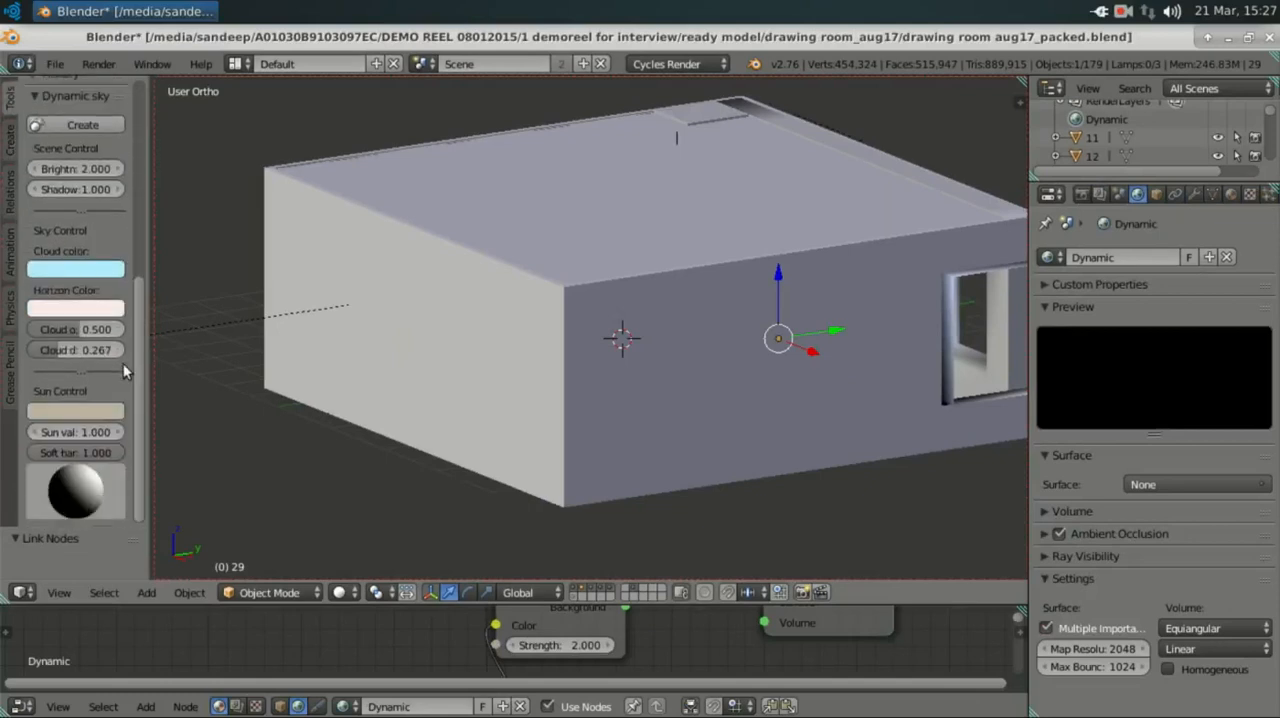
{"action": "scroll", "coordinate": [123, 363], "scroll_direction": "up", "scroll_amount": 5}
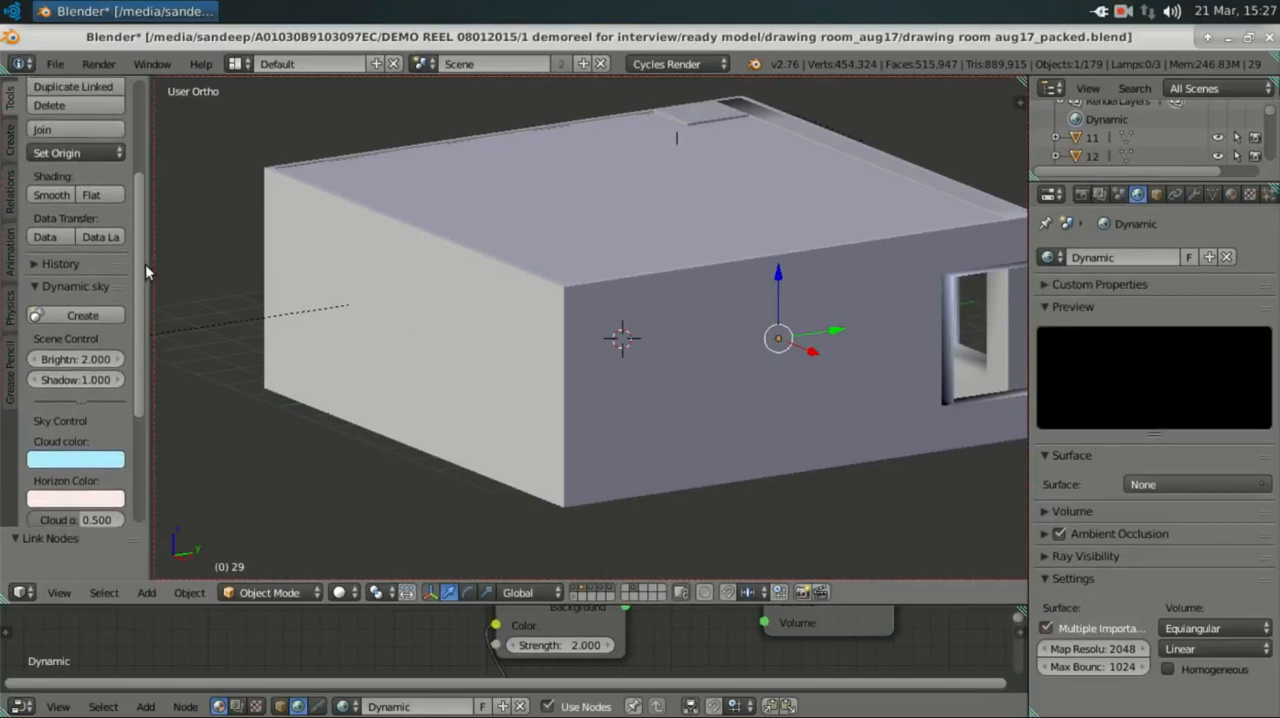
{"action": "scroll", "coordinate": [138, 325], "scroll_direction": "down", "scroll_amount": 3}
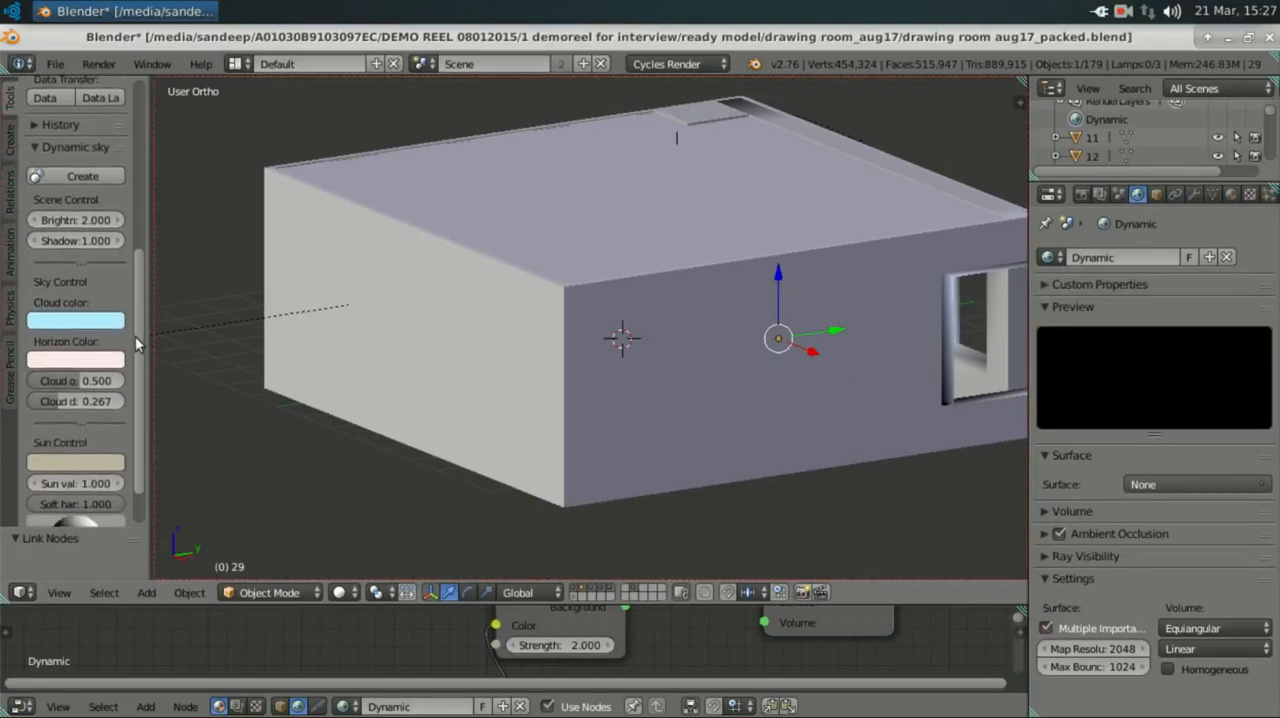
{"action": "scroll", "coordinate": [514, 342], "scroll_direction": "down", "scroll_amount": 1}
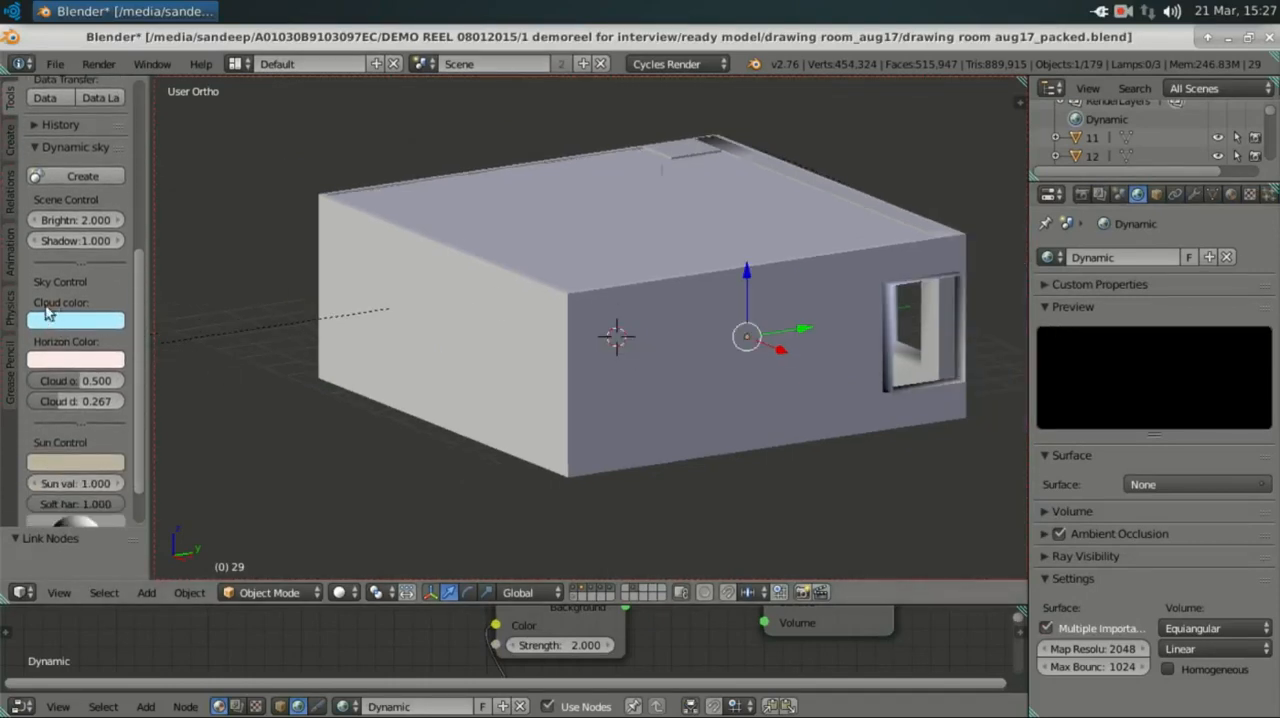
{"action": "left_click", "coordinate": [1129, 256]}
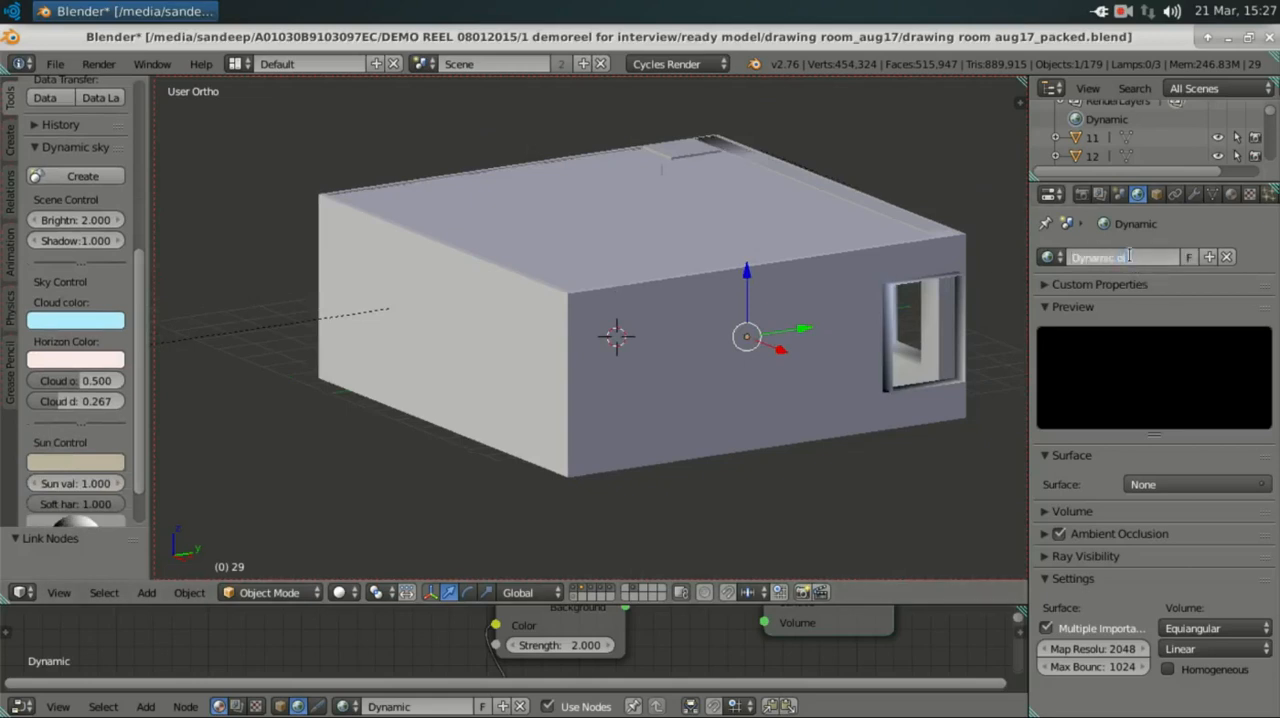
{"action": "key", "text": "Return"}
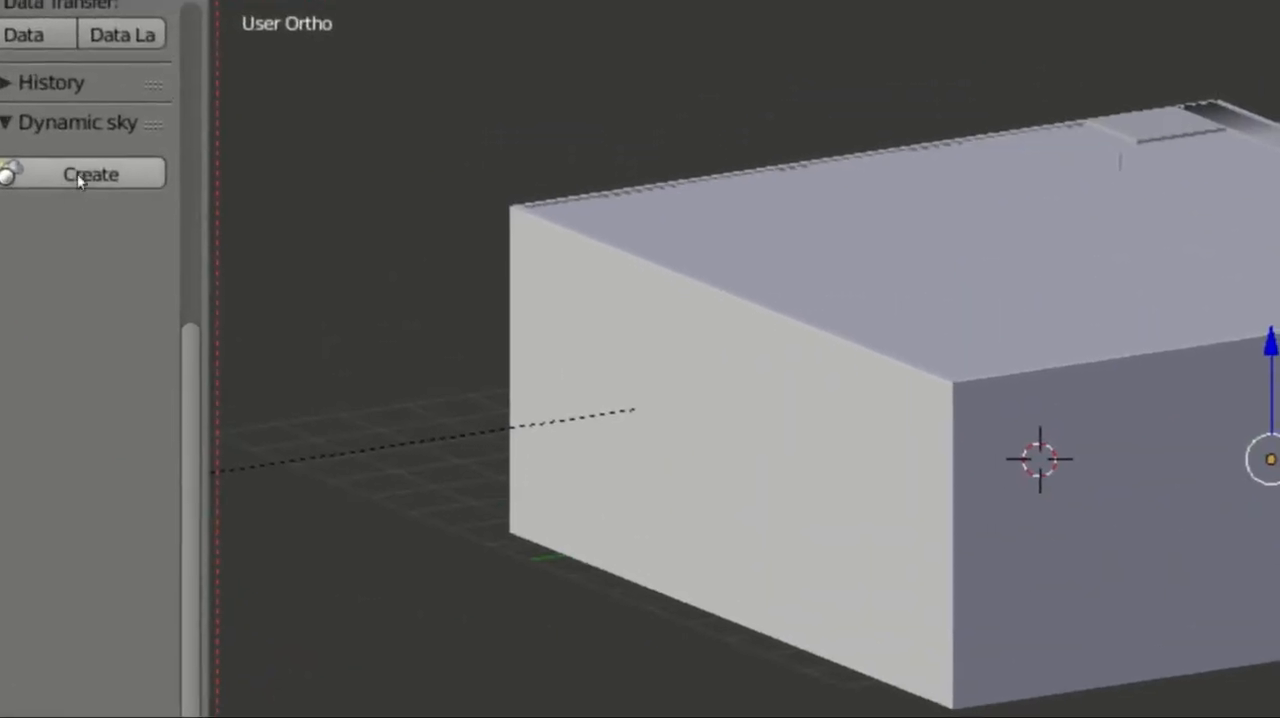
{"action": "left_click", "coordinate": [82, 175]}
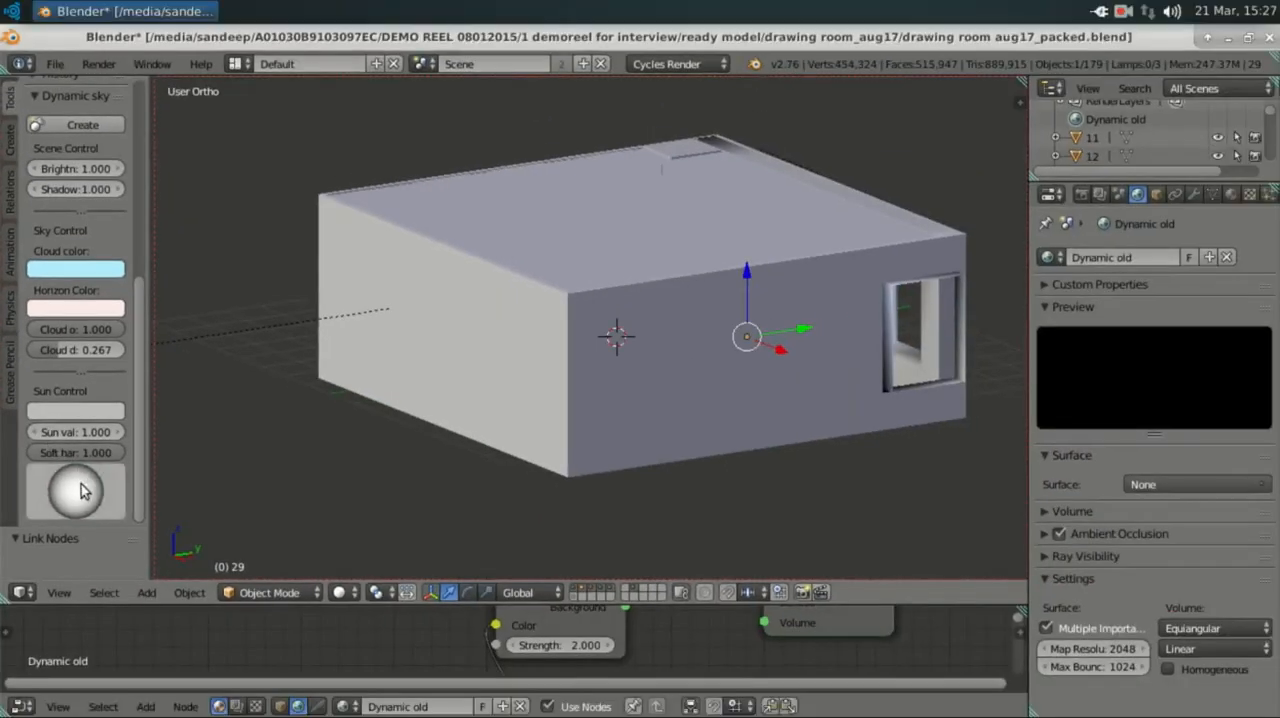
{"action": "mouse_move", "coordinate": [91, 495]}
{"action": "left_mouse_down"}
{"action": "mouse_move", "coordinate": [63, 500]}
{"action": "mouse_move", "coordinate": [75, 508]}
{"action": "mouse_move", "coordinate": [32, 493]}
{"action": "mouse_move", "coordinate": [108, 472]}
{"action": "mouse_move", "coordinate": [119, 491]}
{"action": "mouse_move", "coordinate": [36, 480]}
{"action": "mouse_move", "coordinate": [85, 502]}
{"action": "left_mouse_up"}
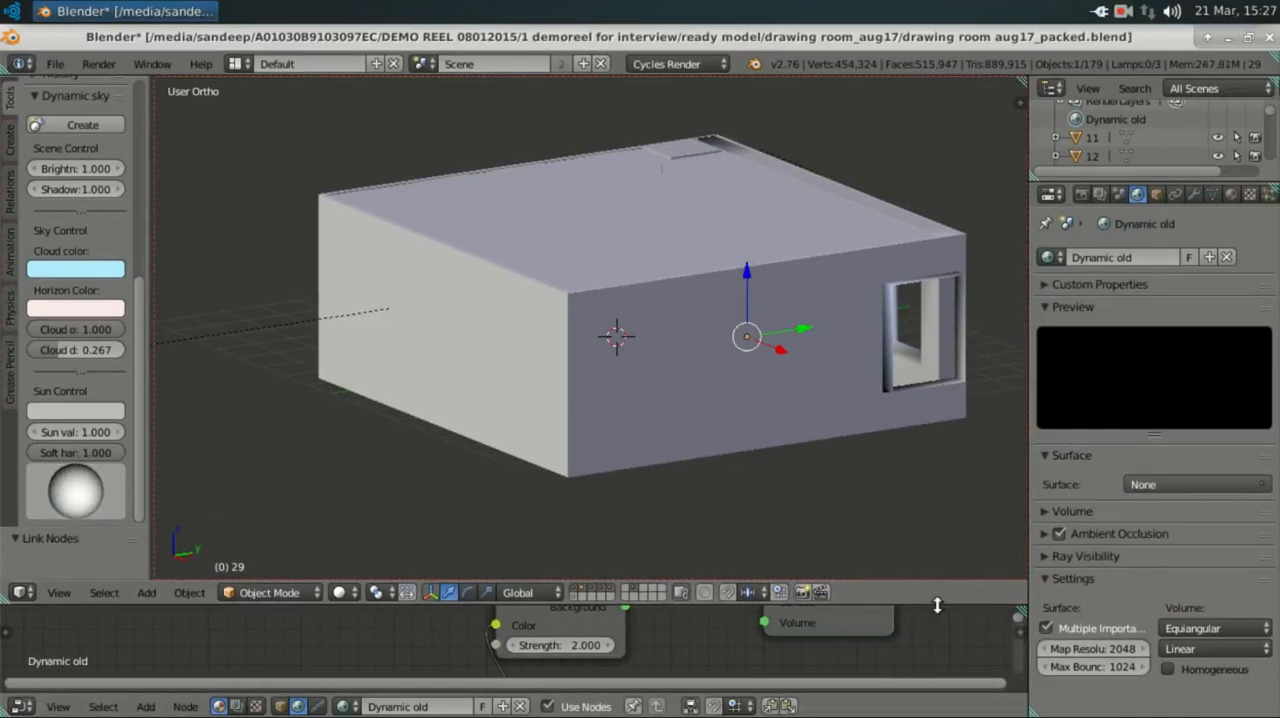
Step: Enlarge the node editor to show the world nodes and try to link the Background output towards the World Output node
{"action": "left_click_drag", "start_coordinate": [937, 603], "coordinate": [893, 501]}
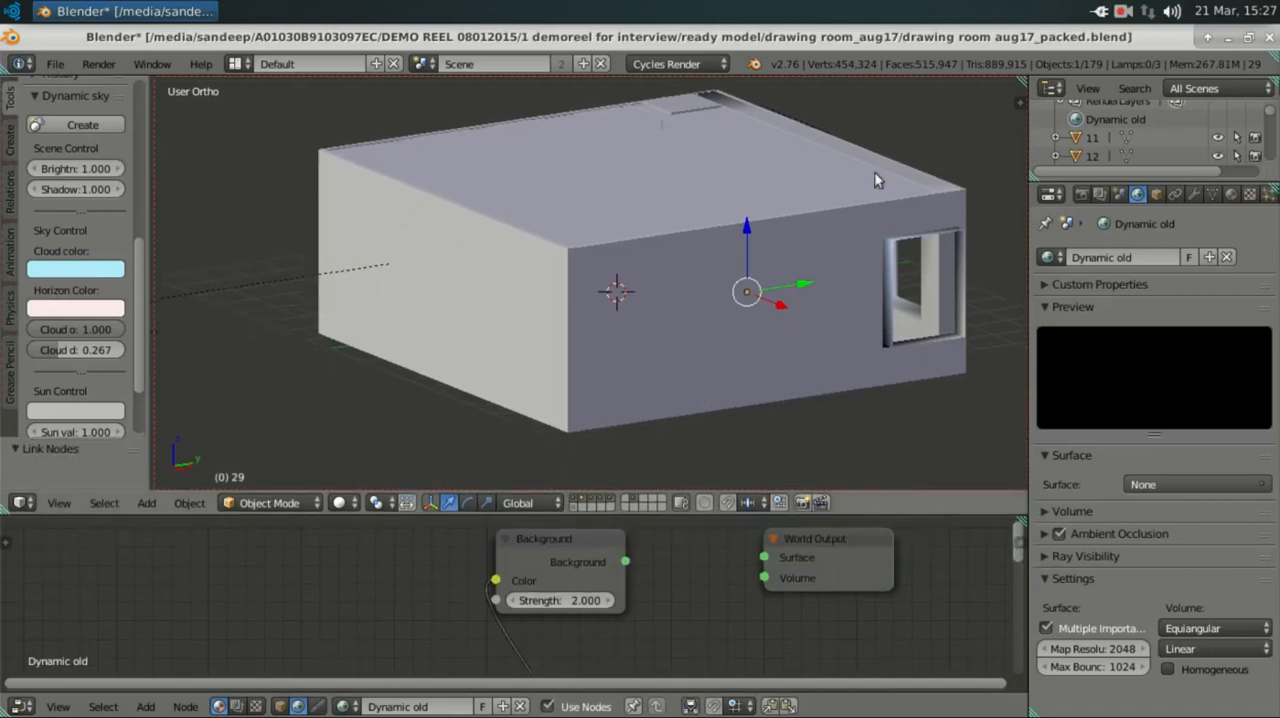
{"action": "middle_click_drag", "start_coordinate": [754, 378], "coordinate": [646, 463]}
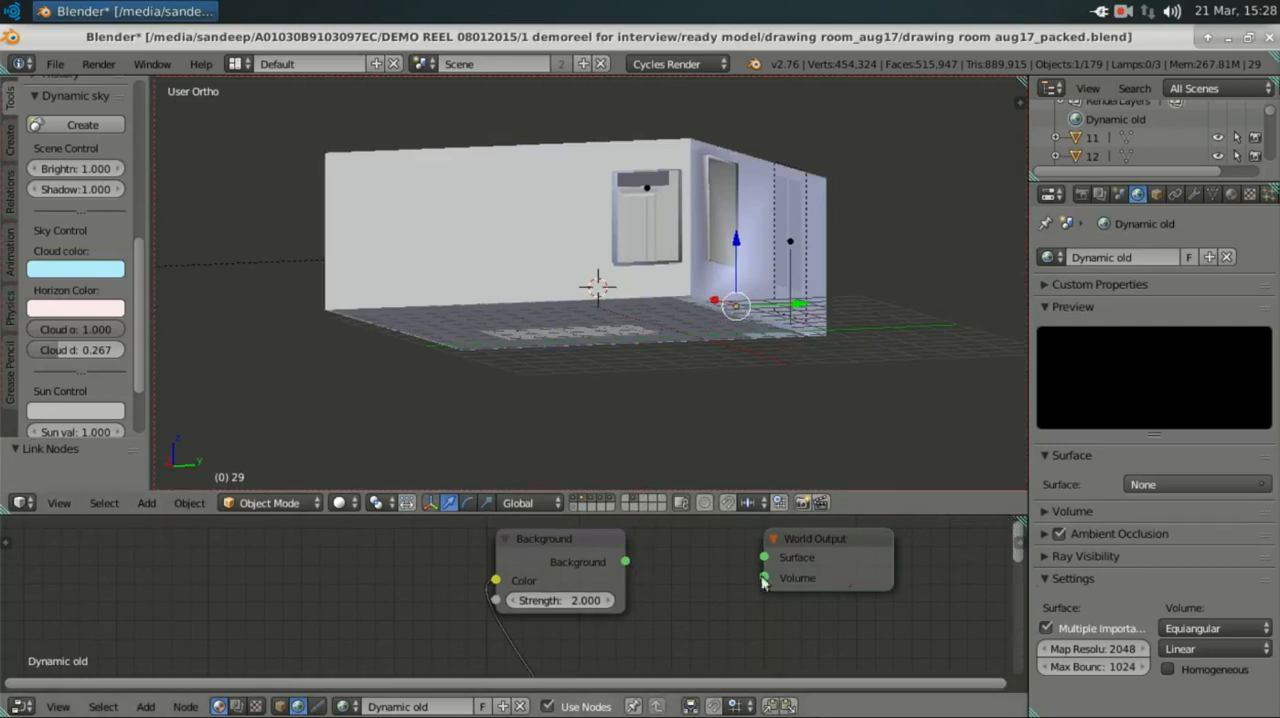
{"action": "scroll", "coordinate": [565, 612], "scroll_direction": "up", "scroll_amount": 2}
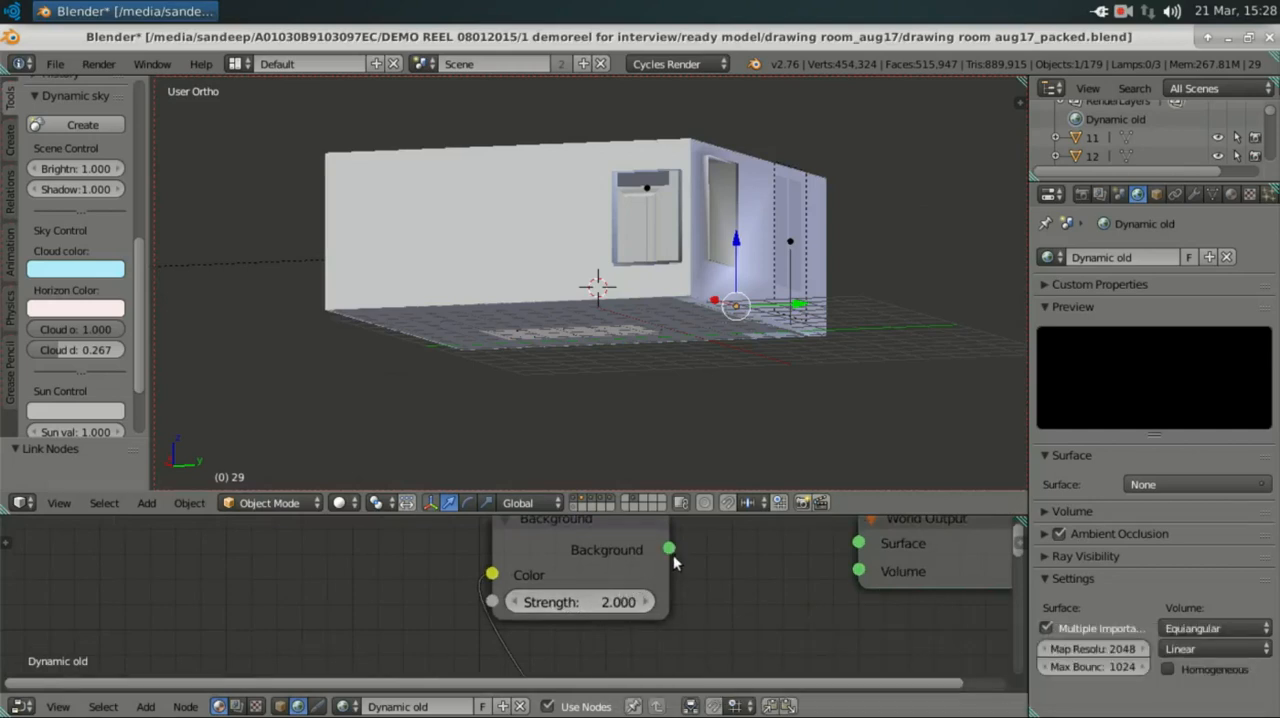
{"action": "left_click", "coordinate": [1081, 195]}
{"action": "scroll", "coordinate": [1150, 480], "scroll_direction": "down", "scroll_amount": 15}
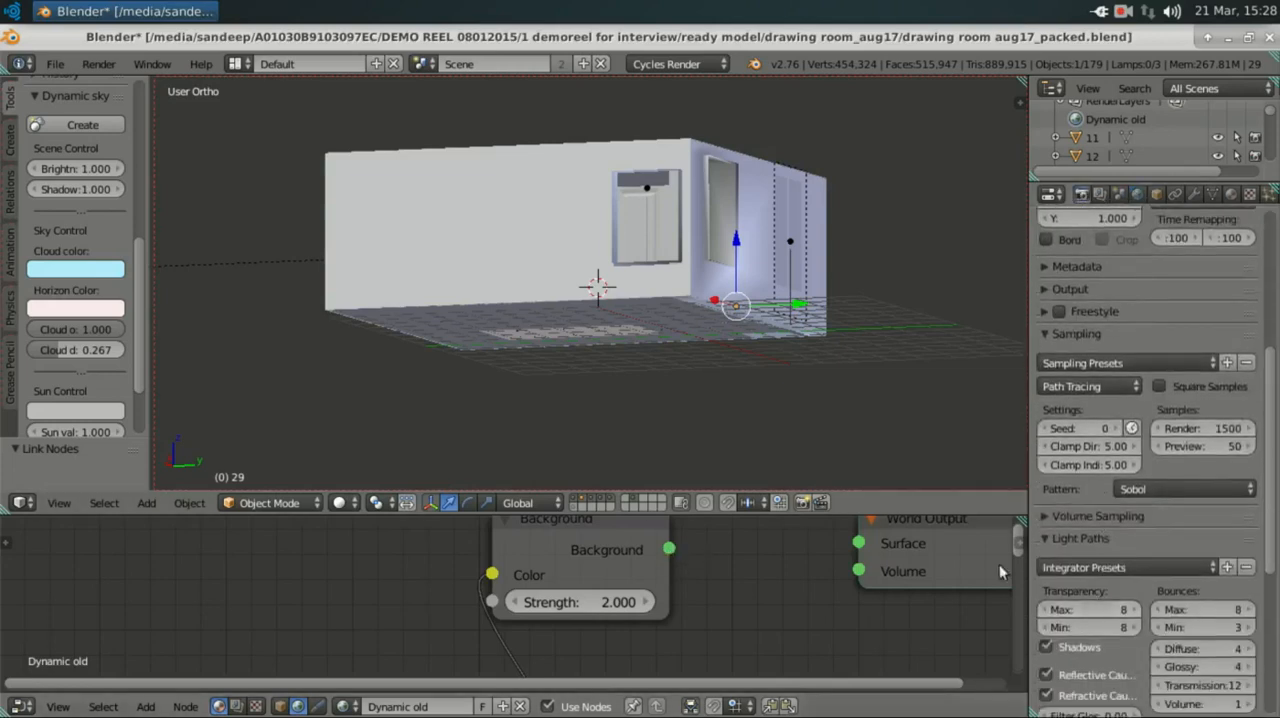
{"action": "scroll", "coordinate": [1204, 592], "scroll_direction": "down", "scroll_amount": 5}
{"action": "middle_click_drag", "start_coordinate": [847, 602], "coordinate": [841, 630]}
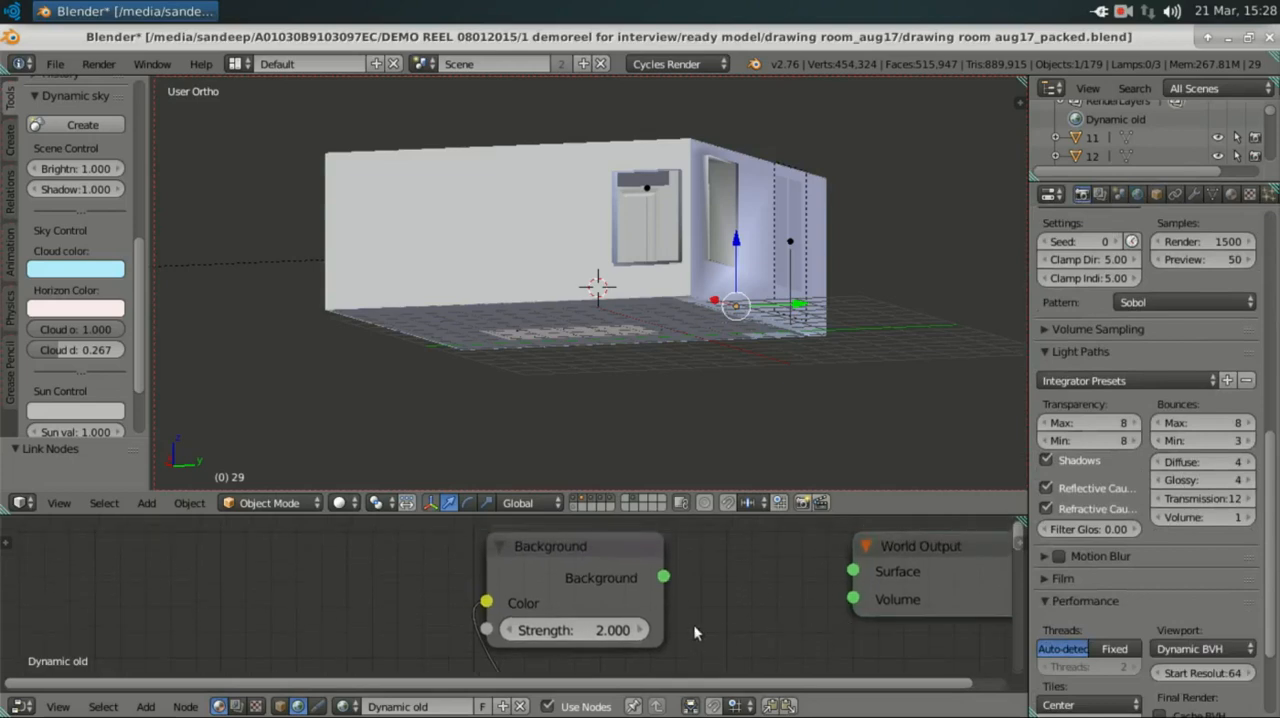
{"action": "left_click_drag", "start_coordinate": [663, 575], "coordinate": [694, 579]}
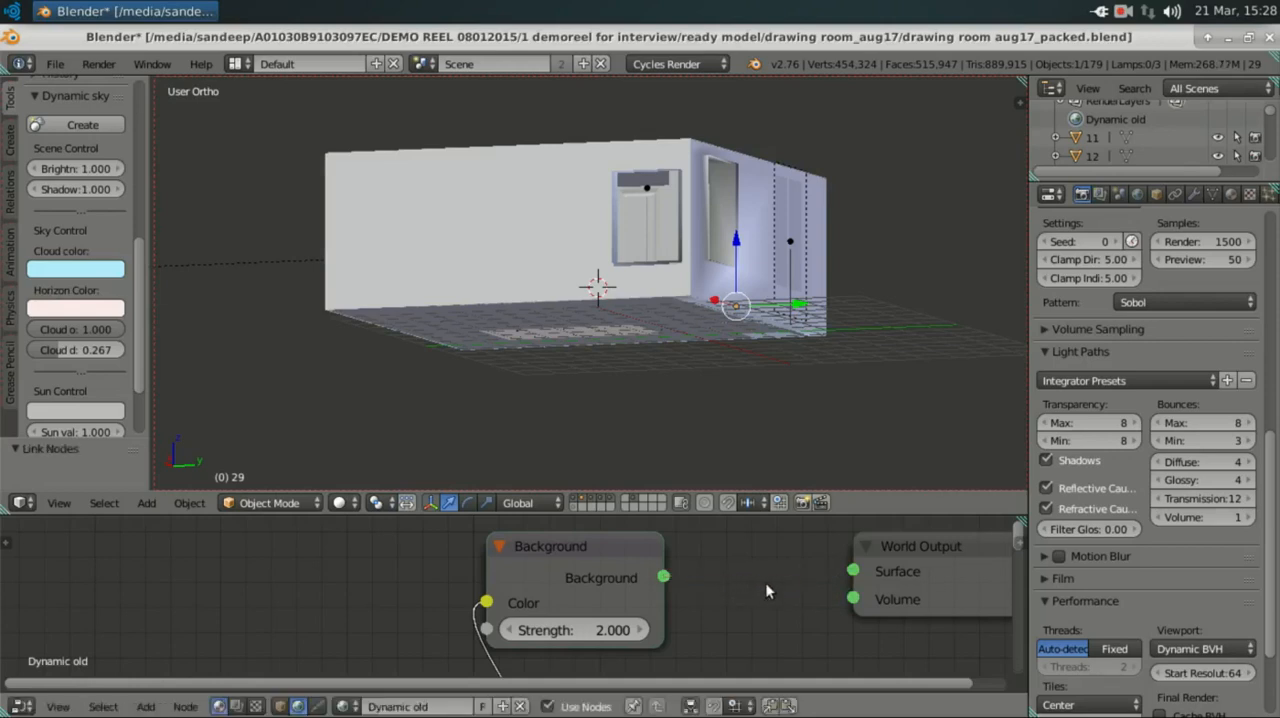
Step: Review the sampling and light path settings, and set the render resolution percentage to 100%
{"action": "scroll", "coordinate": [963, 533], "scroll_direction": "down", "scroll_amount": 1}
{"action": "scroll", "coordinate": [1000, 585], "scroll_direction": "up", "scroll_amount": 1}
{"action": "scroll", "coordinate": [1093, 585], "scroll_direction": "down", "scroll_amount": 2}
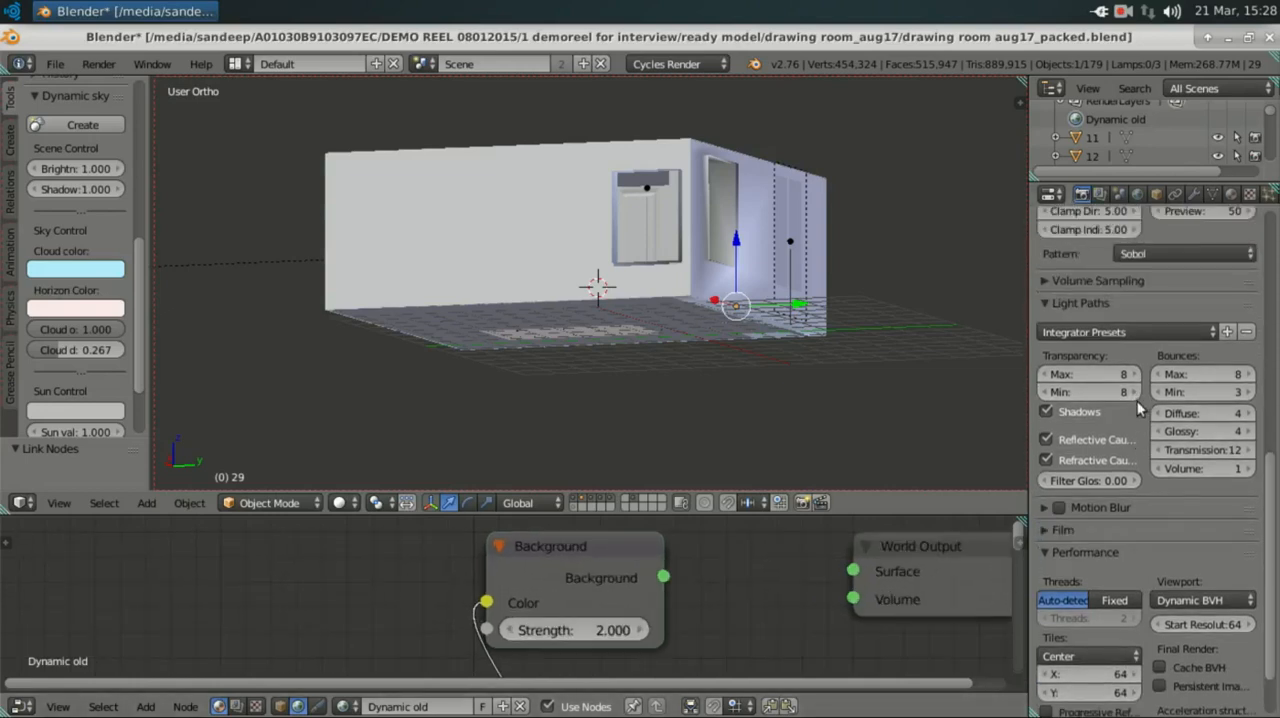
{"action": "scroll", "coordinate": [1137, 401], "scroll_direction": "up", "scroll_amount": 5}
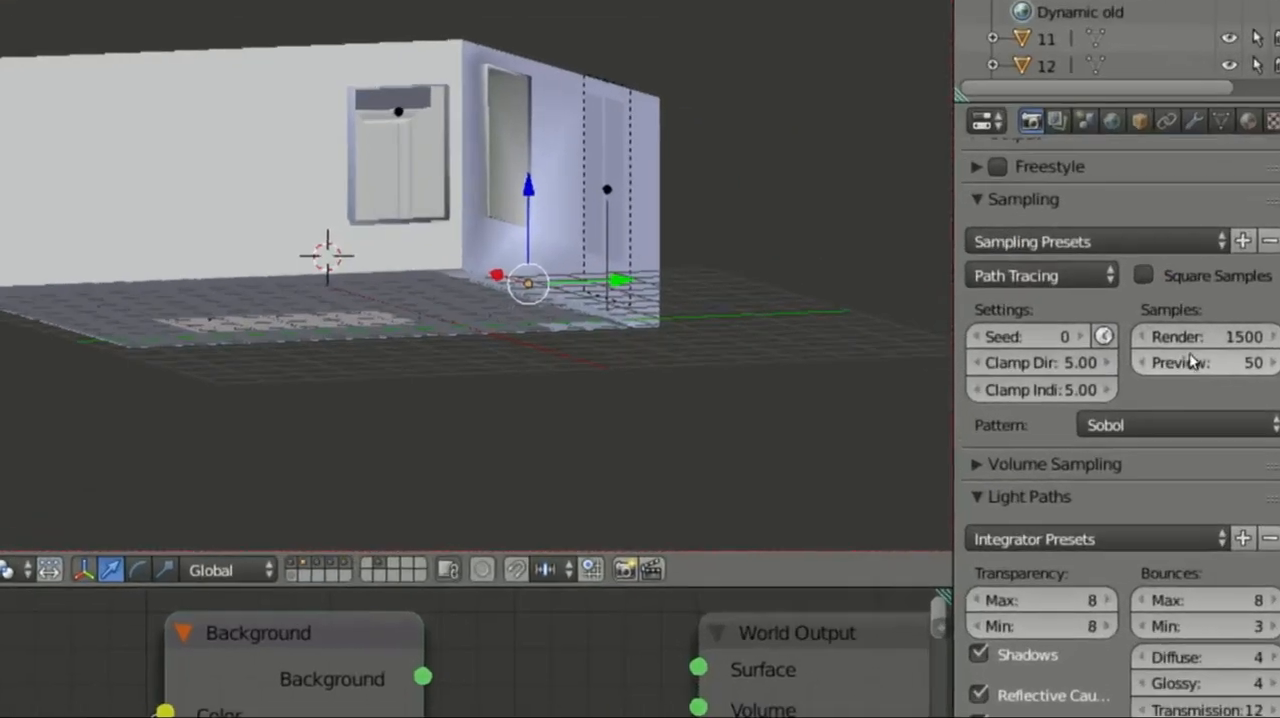
{"action": "scroll", "coordinate": [1192, 362], "scroll_direction": "up", "scroll_amount": 10}
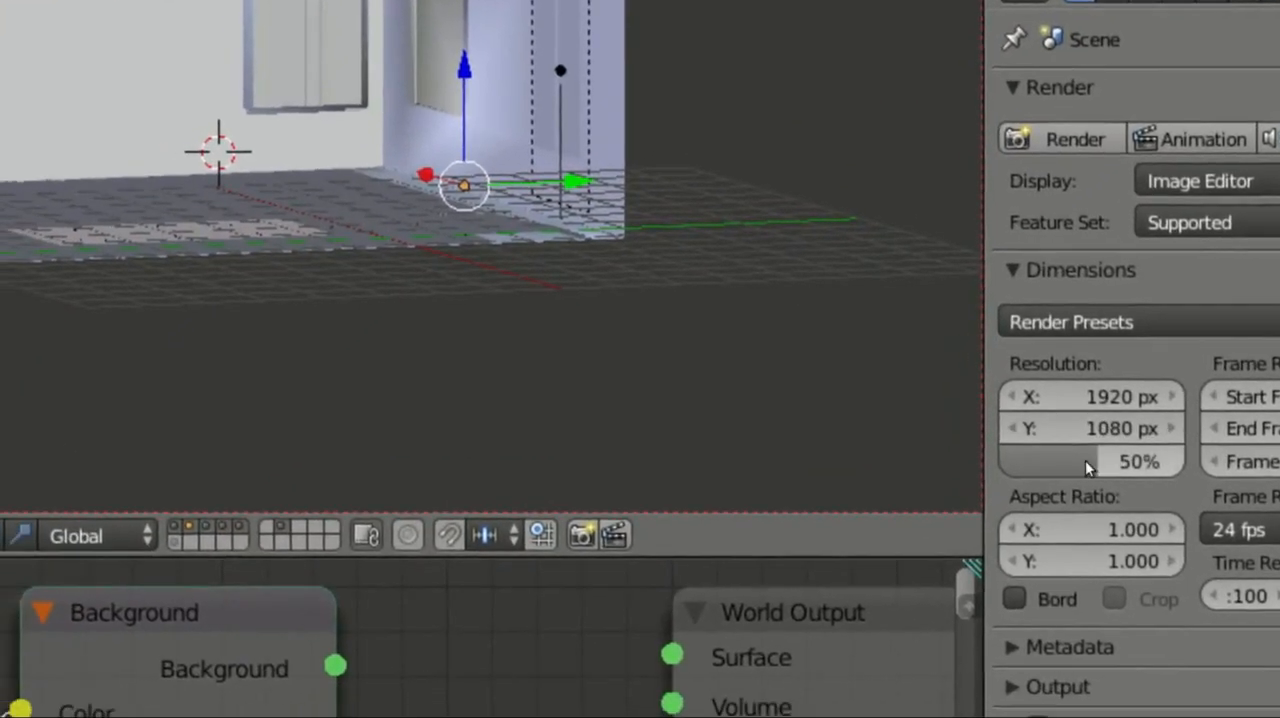
{"action": "left_click_drag", "start_coordinate": [1085, 460], "coordinate": [1235, 450]}
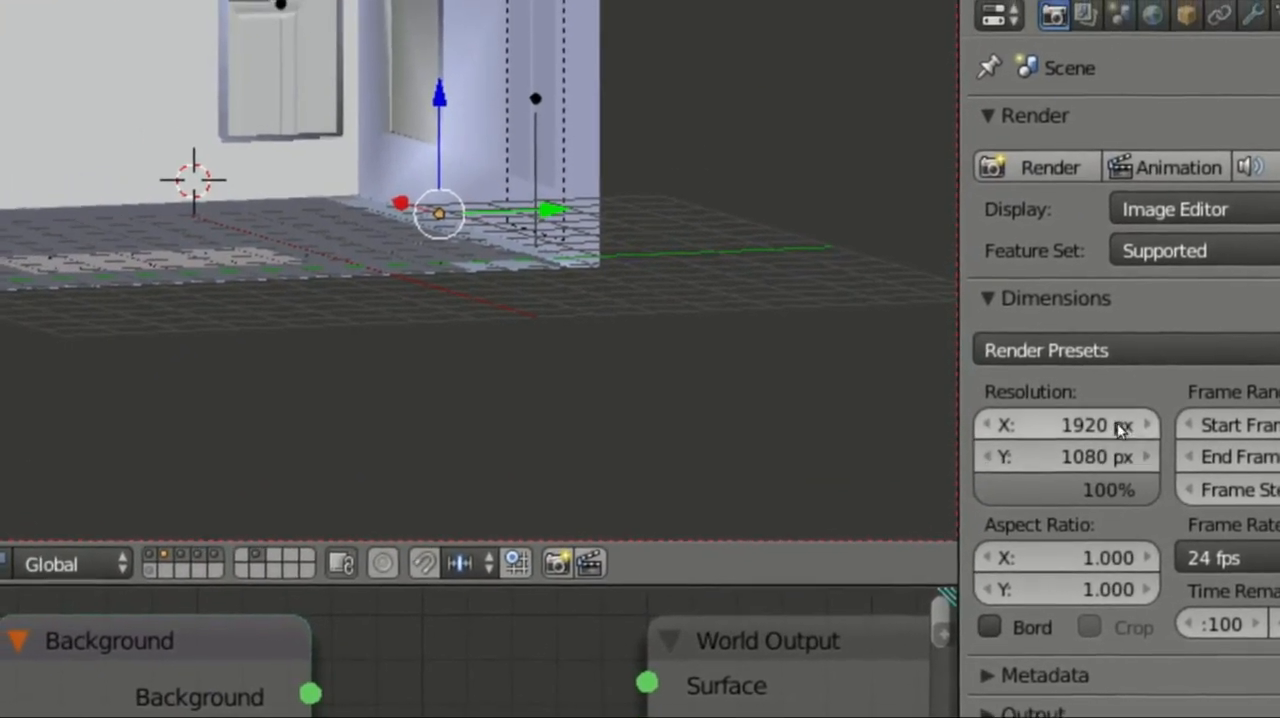
Step: Double the render resolution to 3840 px by 2160 px
{"action": "left_click", "coordinate": [1122, 427]}
{"action": "left_click", "coordinate": [1114, 420]}
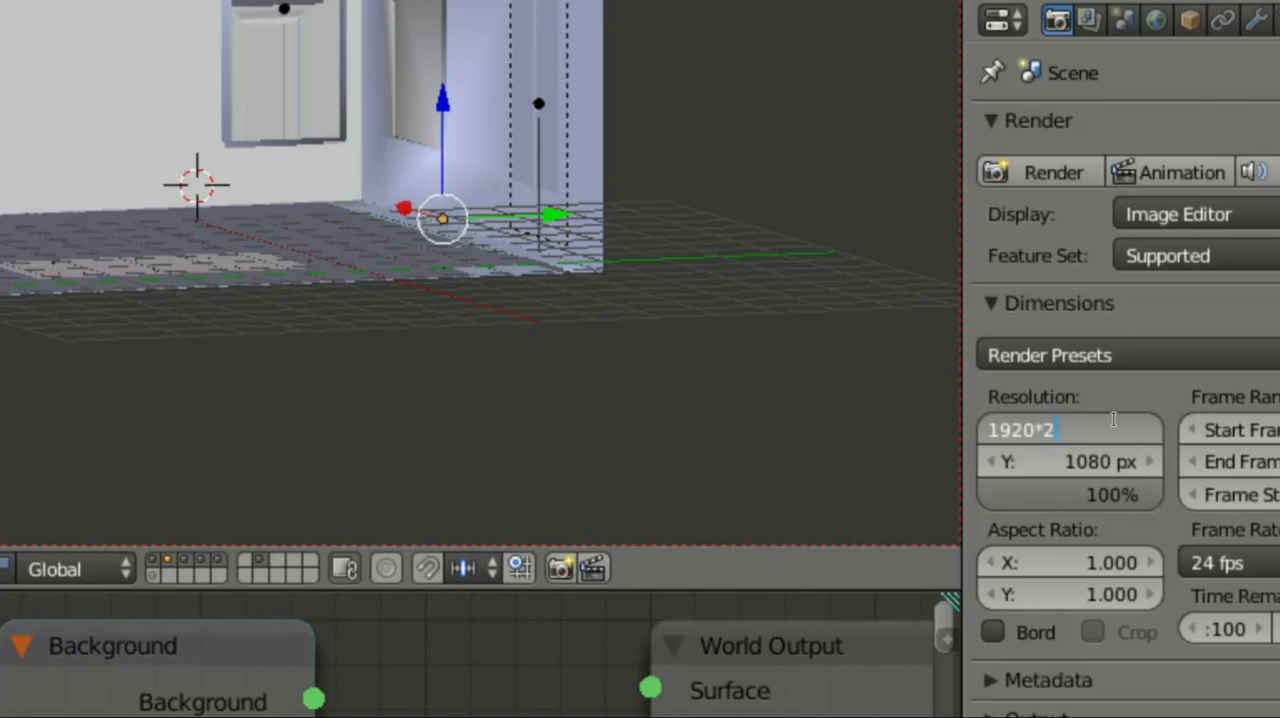
{"action": "key", "text": "Tab"}
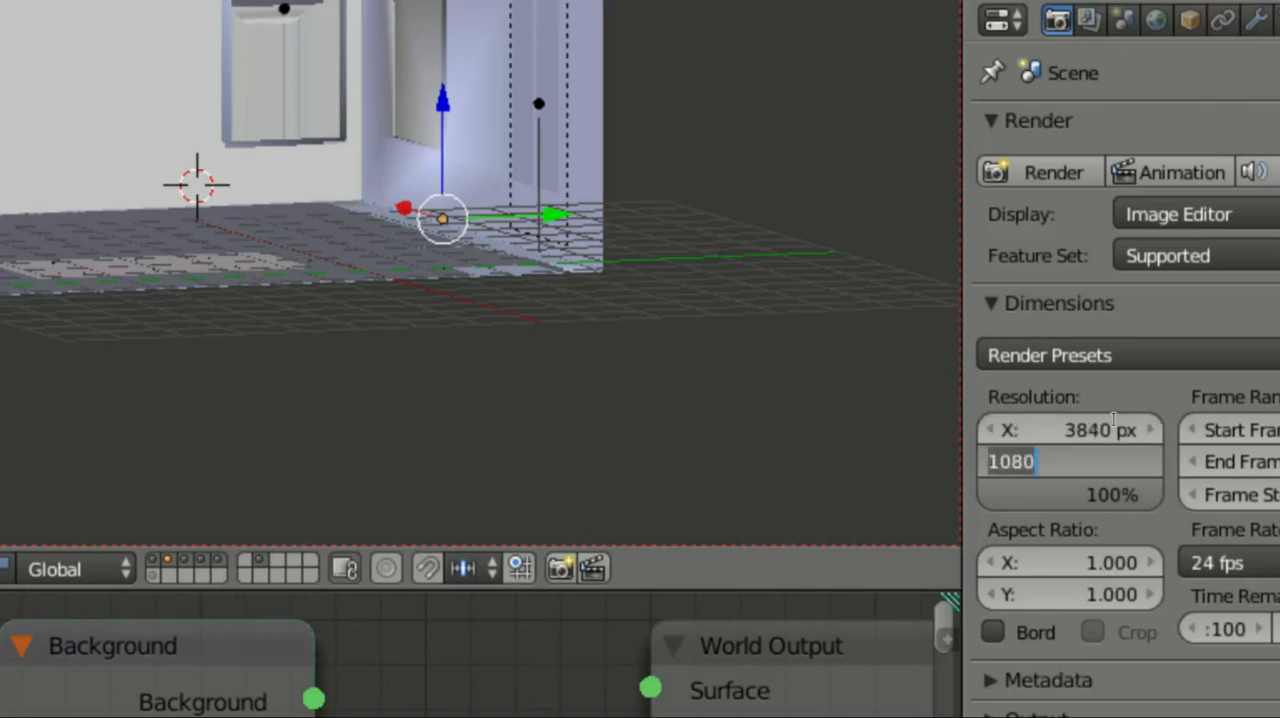
{"action": "key", "text": "Right"}
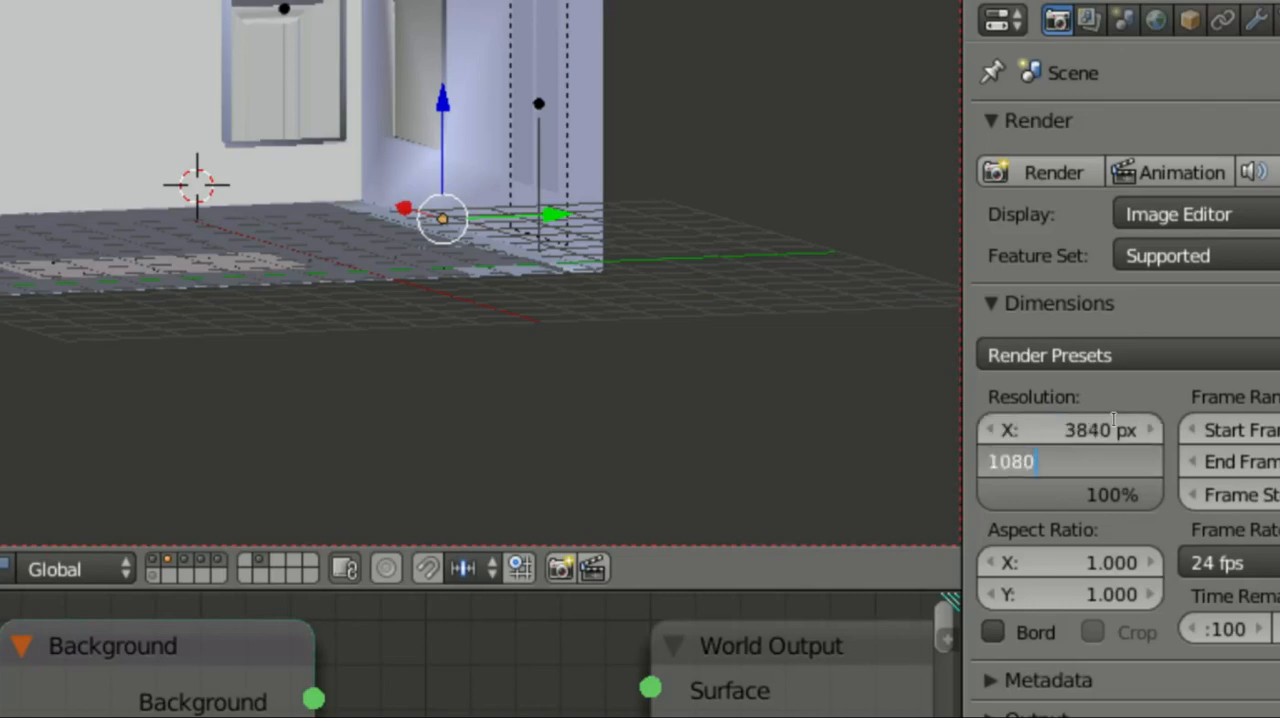
{"action": "type", "text": "*2"}
{"action": "key", "text": "Return"}
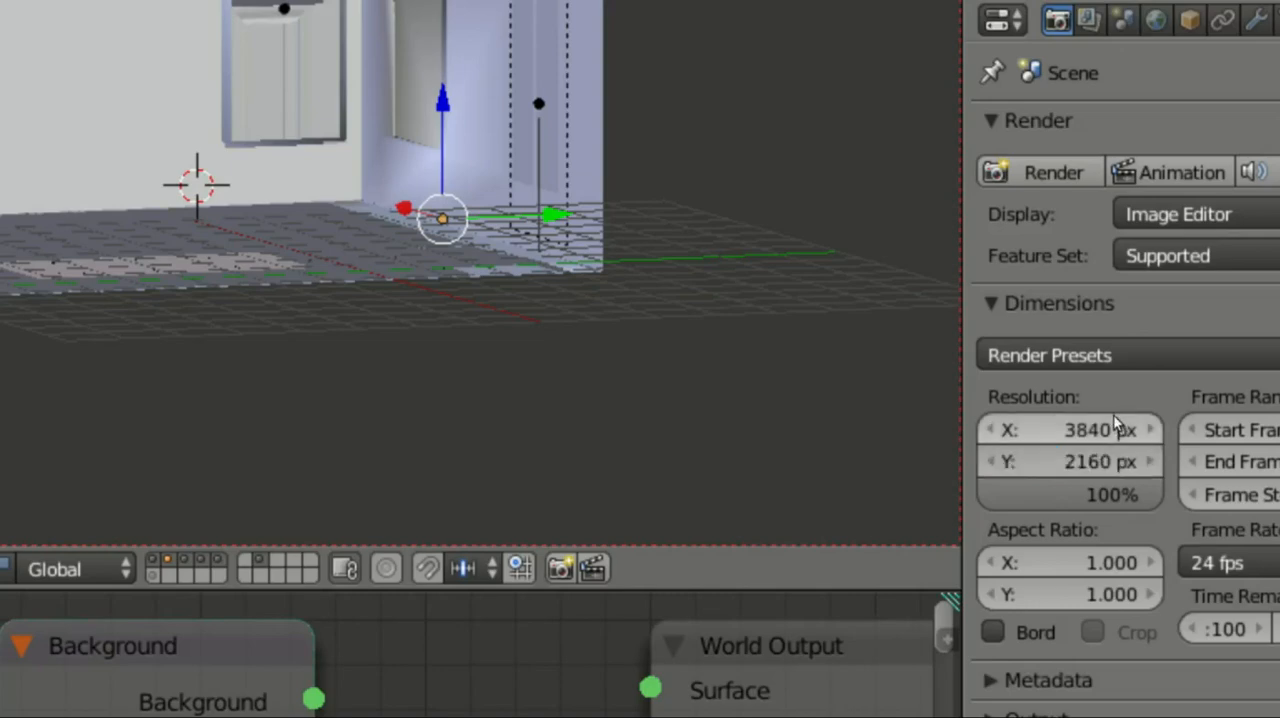
Step: Collapse the light path settings and set the render tile size to 256 in both X and Y
{"action": "scroll", "coordinate": [1200, 490], "scroll_direction": "down", "scroll_amount": 6}
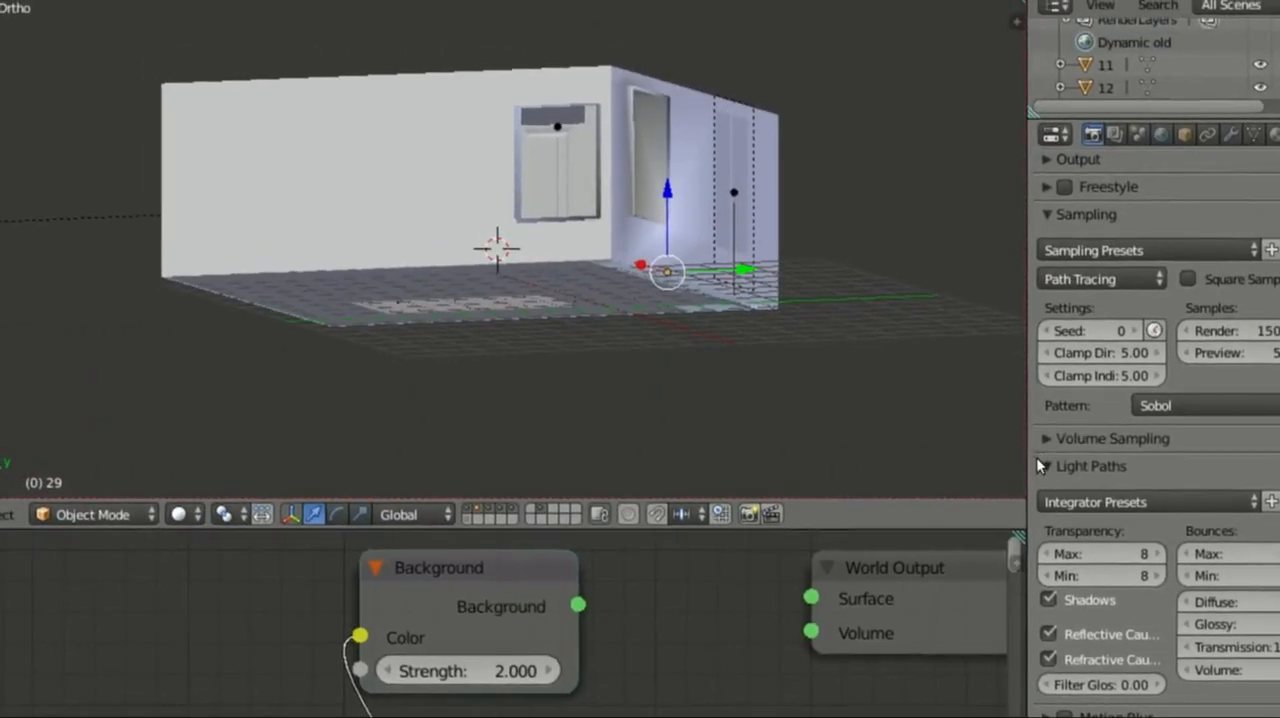
{"action": "left_click", "coordinate": [1000, 289]}
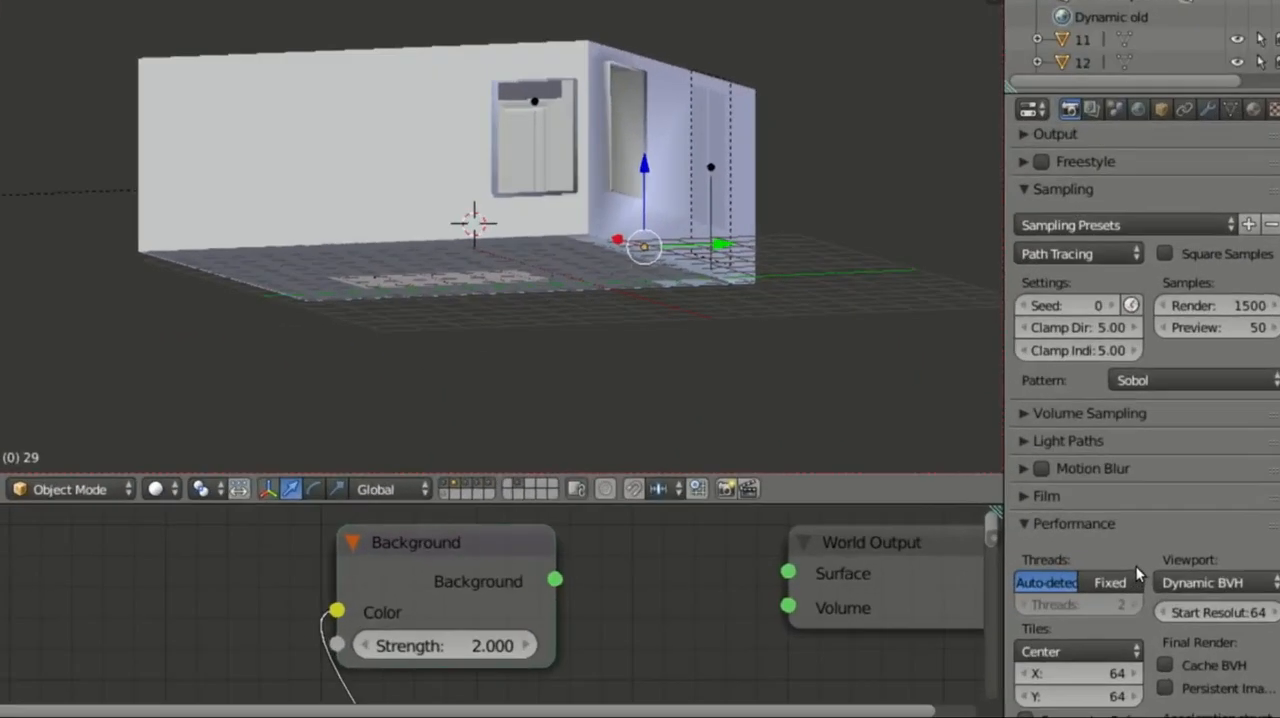
{"action": "scroll", "coordinate": [1151, 565], "scroll_direction": "down", "scroll_amount": 2}
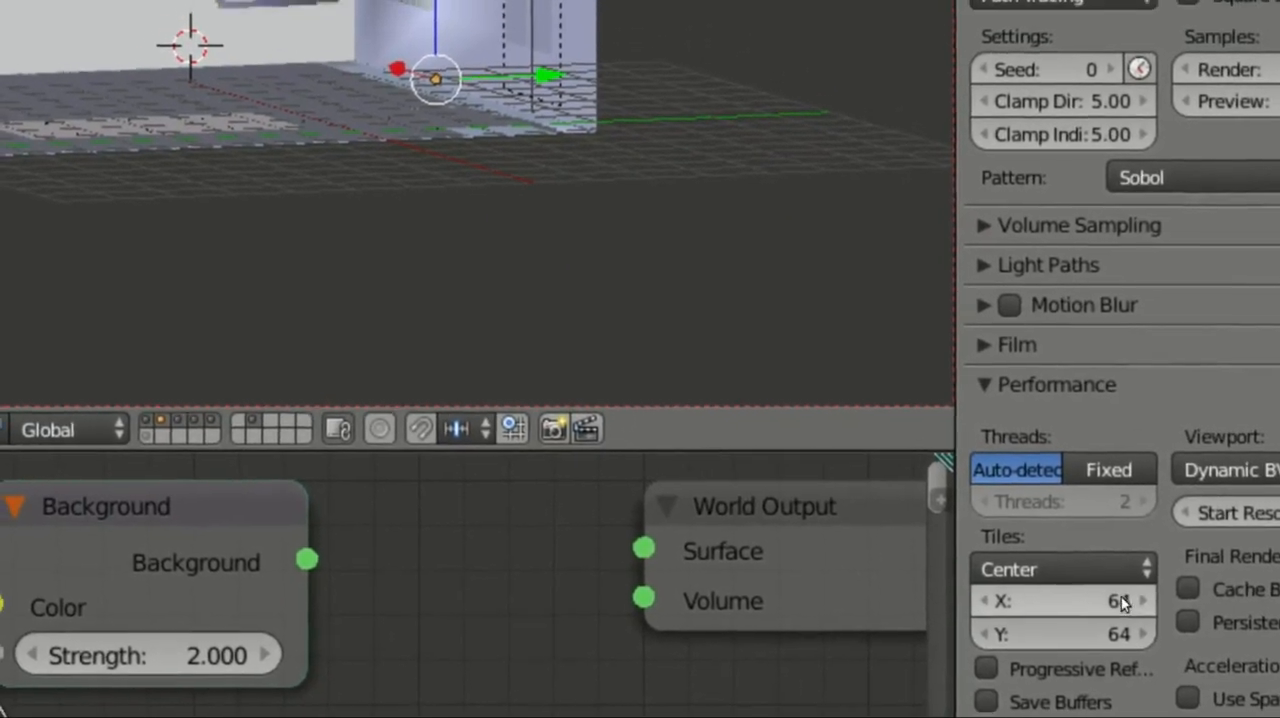
{"action": "left_click", "coordinate": [1103, 592]}
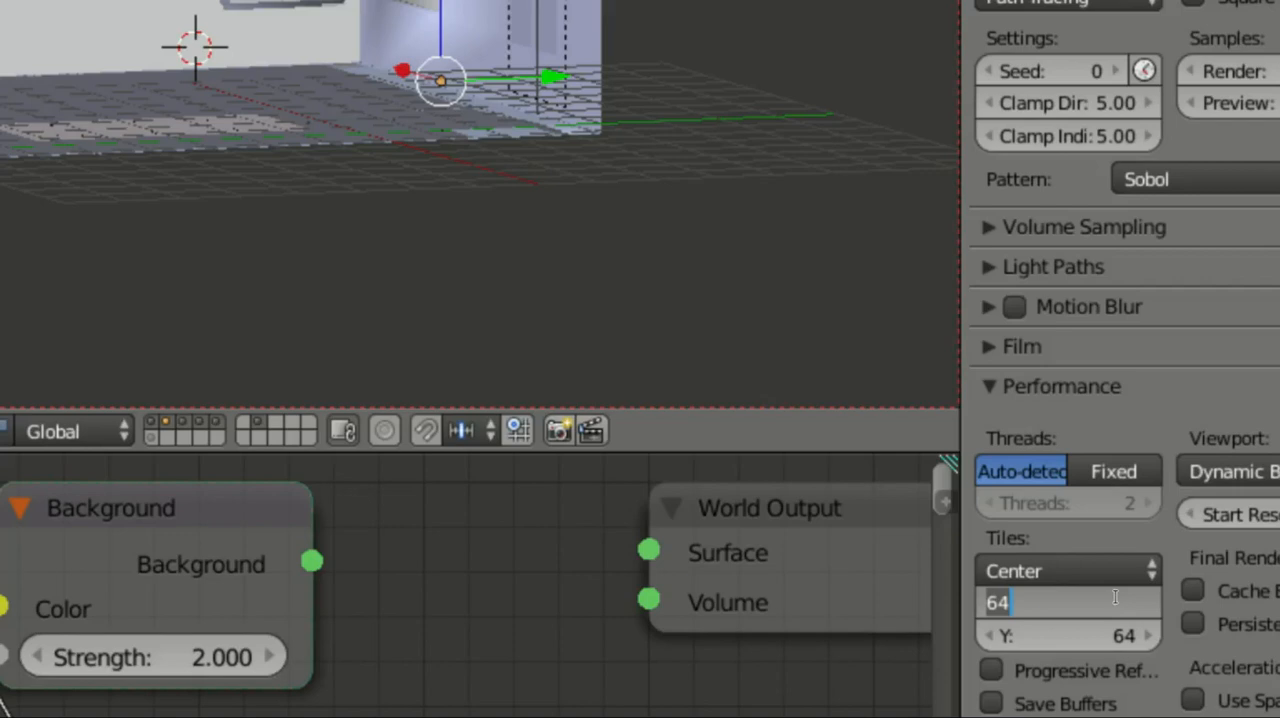
{"action": "type", "text": "256"}
{"action": "key", "text": "Tab"}
{"action": "type", "text": "2"}
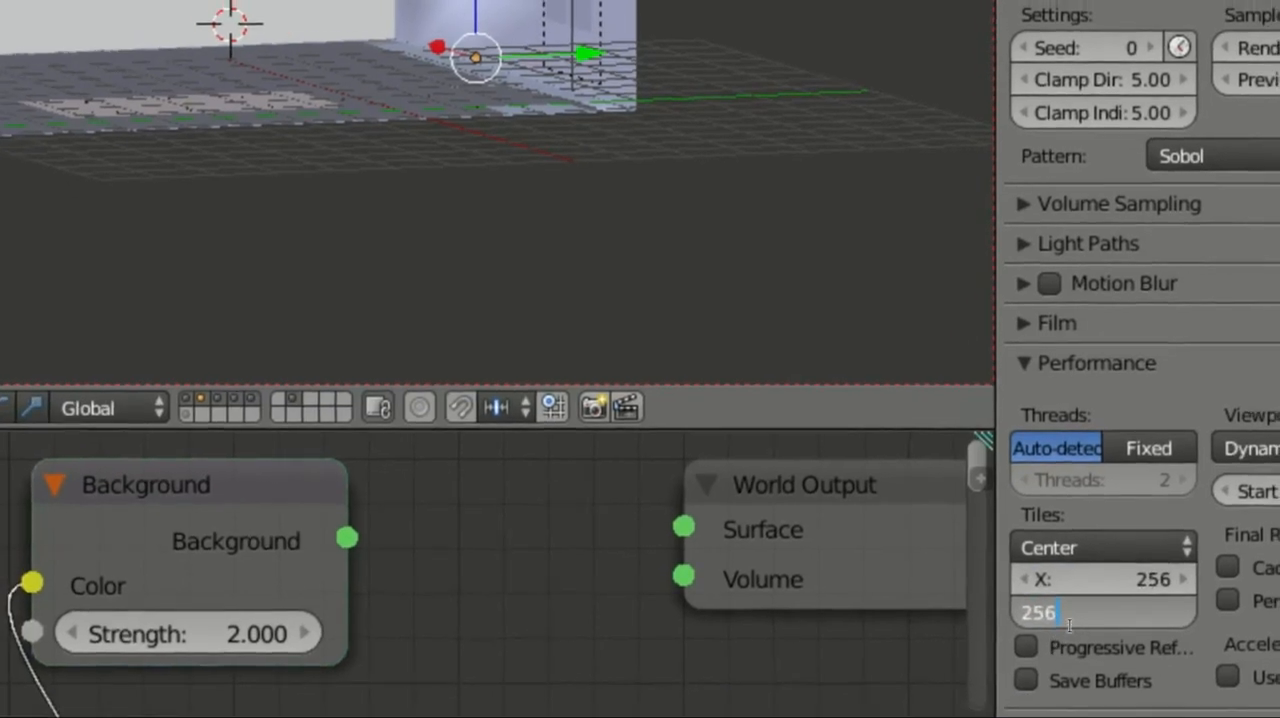
{"action": "key", "text": "Return"}
Step: Set the render tile size to 64 in both X and Y, and expand the Film settings
{"action": "left_click", "coordinate": [1135, 576]}
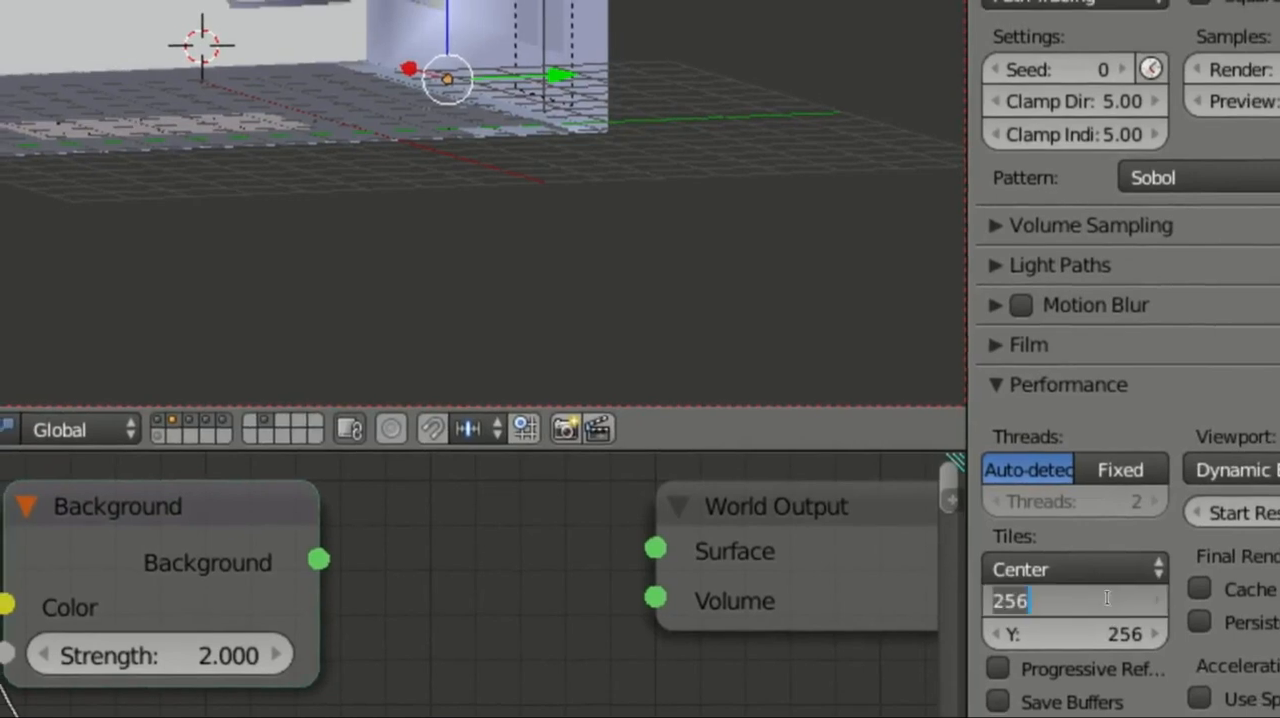
{"action": "type", "text": "64"}
{"action": "key", "text": "Tab"}
{"action": "type", "text": "64"}
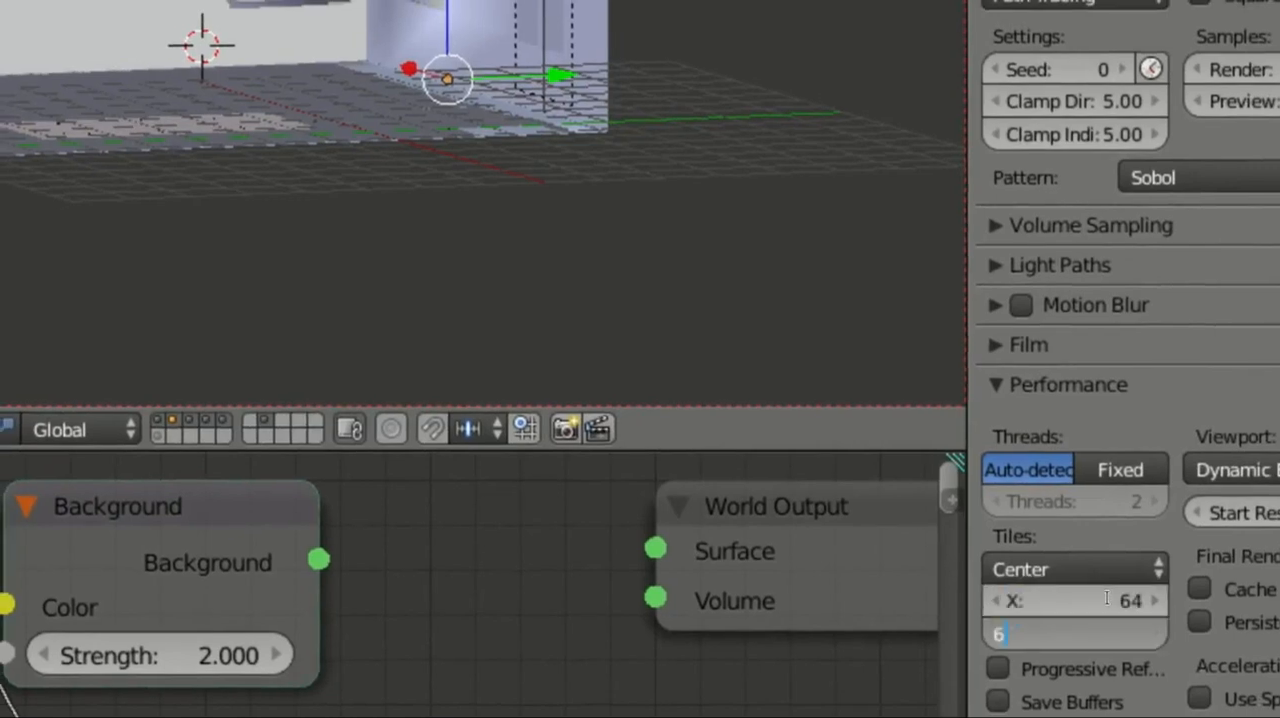
{"action": "key", "text": "Return"}
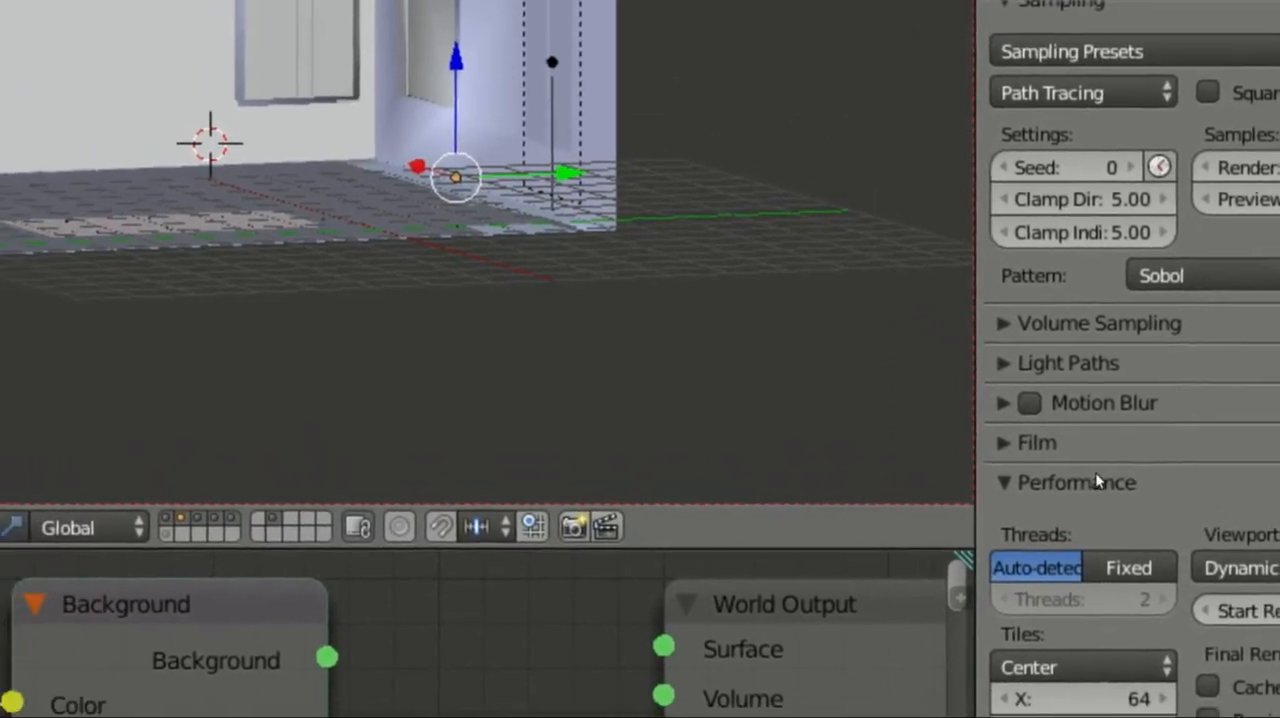
{"action": "left_click", "coordinate": [910, 382]}
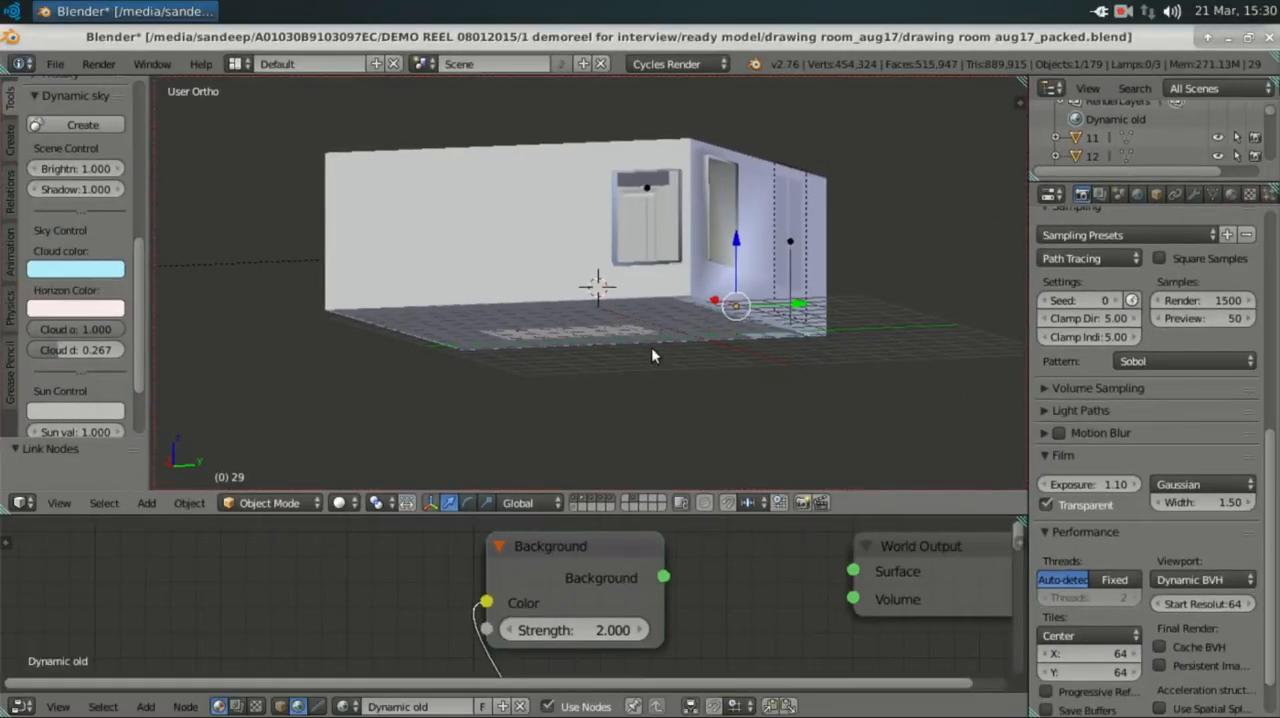
Step: View the drawing room through the camera and enlarge the 3D view to show the full camera frame
{"action": "middle_click_drag", "start_coordinate": [651, 348], "coordinate": [672, 360]}
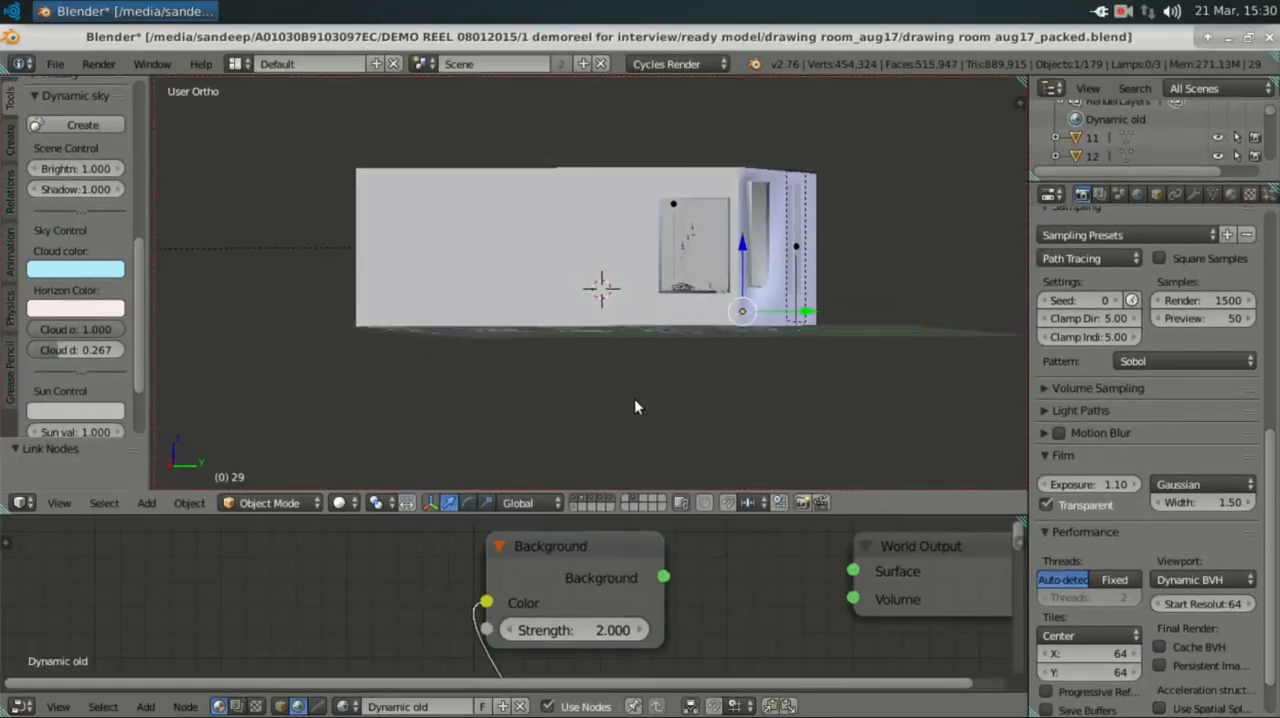
{"action": "scroll", "coordinate": [635, 404], "scroll_direction": "up", "scroll_amount": 1}
{"action": "key", "text": "KP_0"}
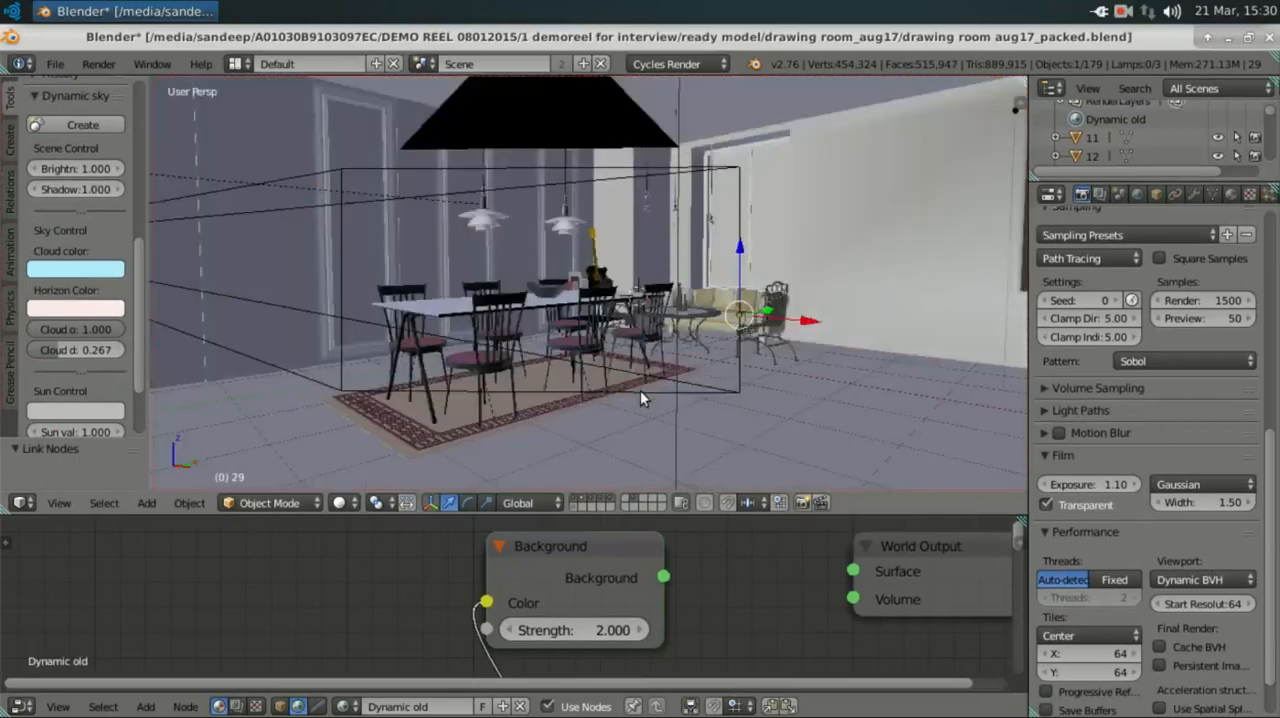
{"action": "key", "text": "Home"}
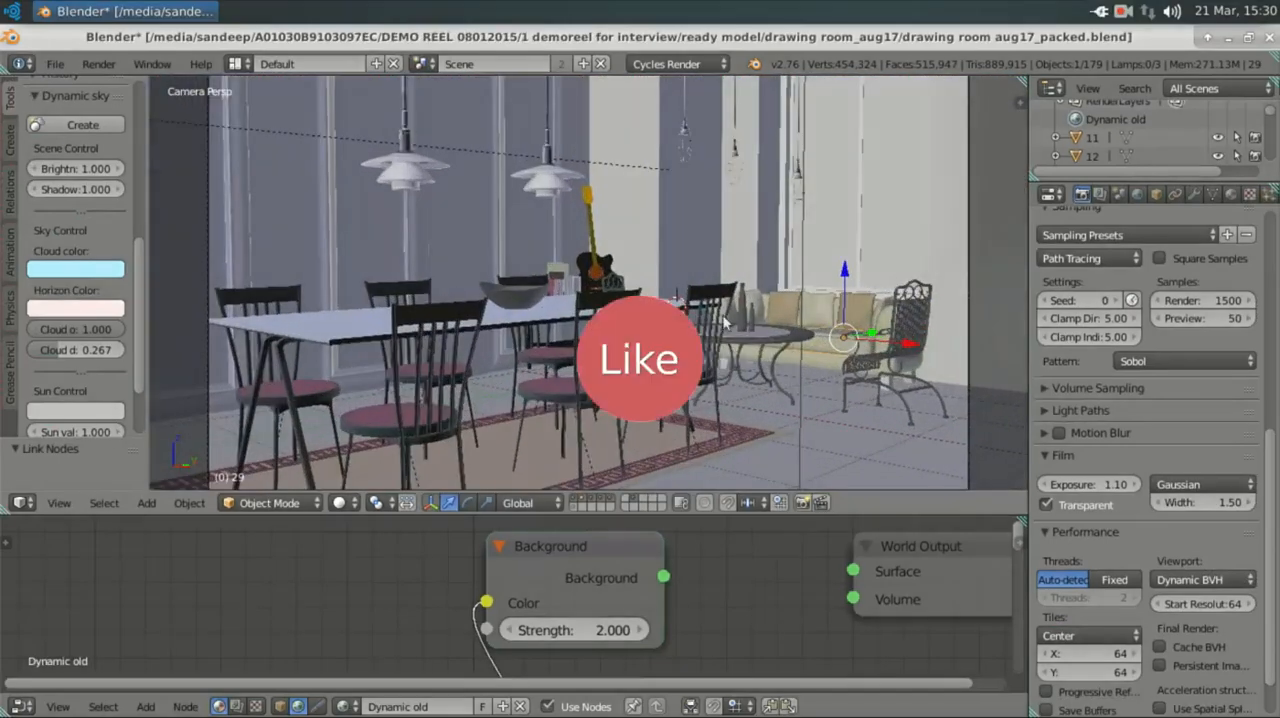
{"action": "left_click_drag", "start_coordinate": [718, 513], "coordinate": [722, 588]}
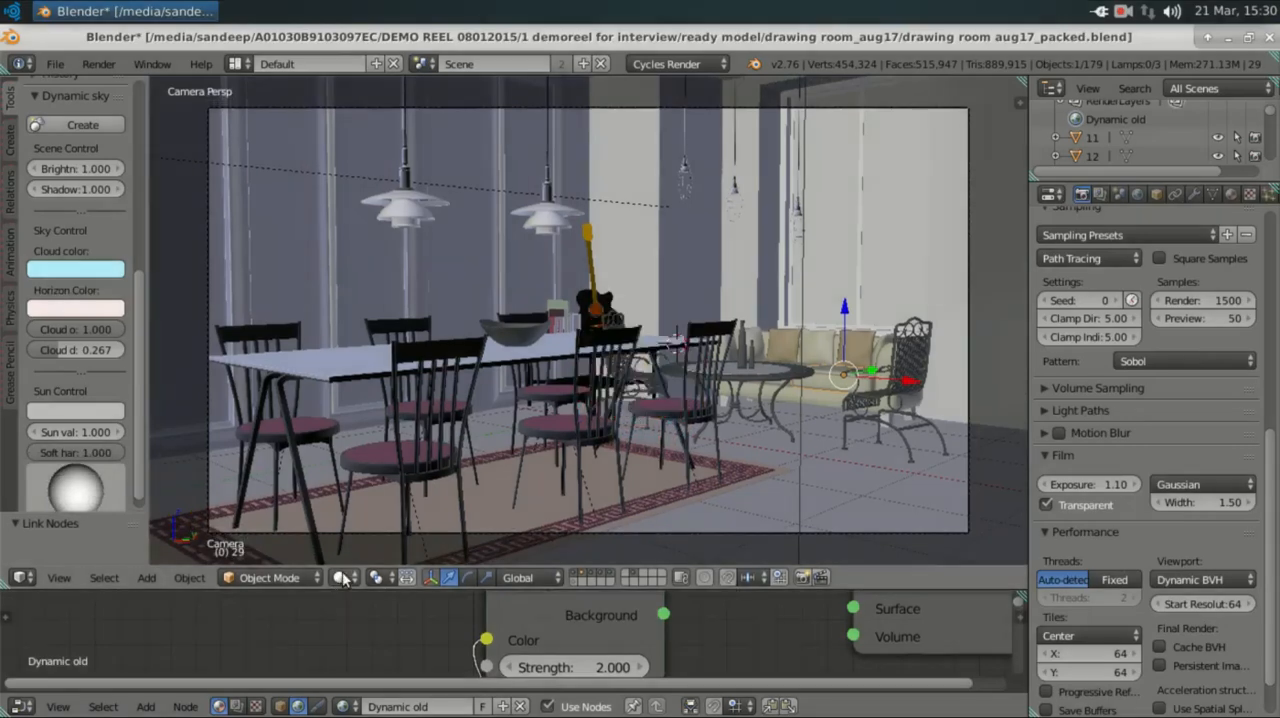
{"action": "left_click", "coordinate": [342, 578]}
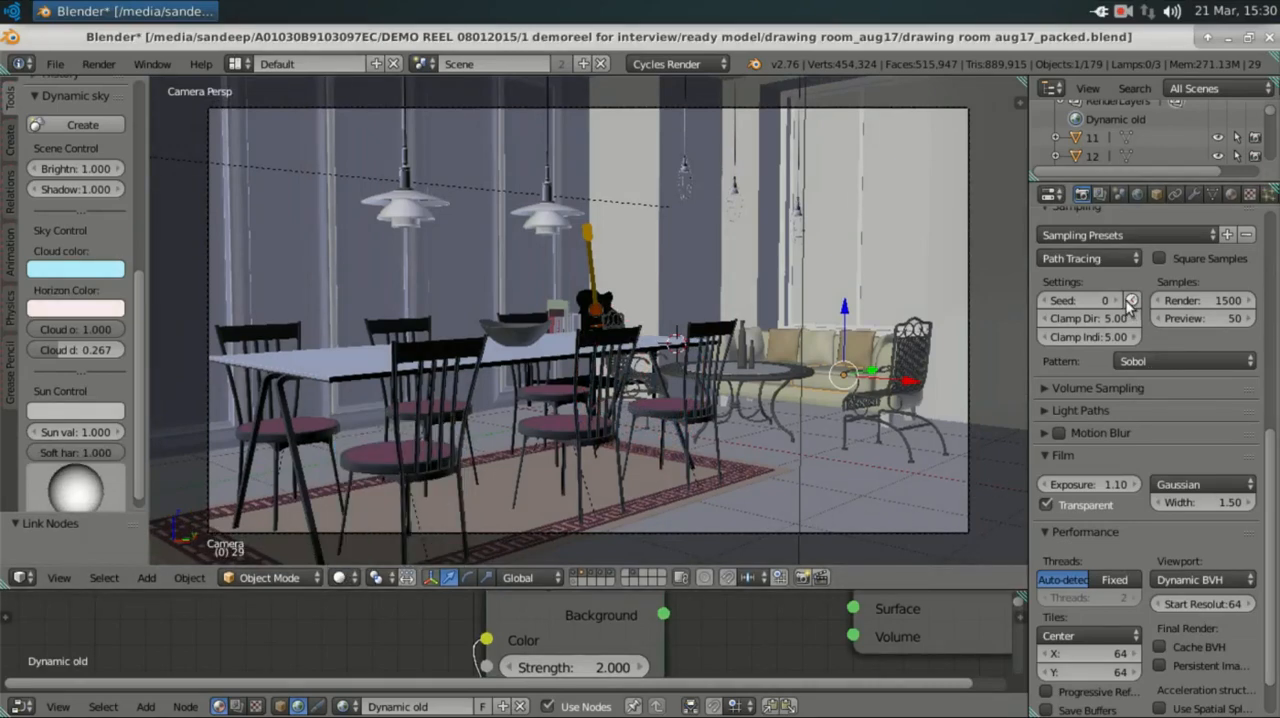
Step: In the render layer's passes, toggle the Glossy Direct, Indirect and Color options, and enable the Z pass
{"action": "scroll", "coordinate": [1130, 302], "scroll_direction": "up", "scroll_amount": 10}
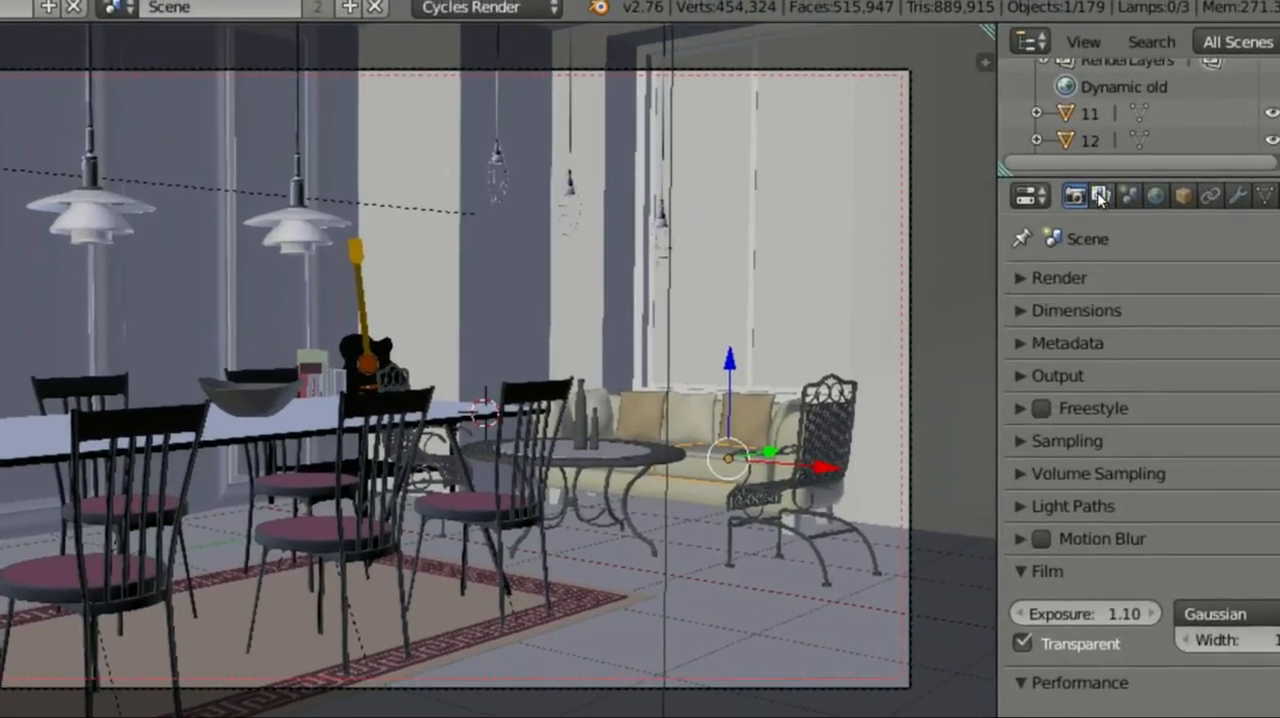
{"action": "left_click", "coordinate": [1099, 194]}
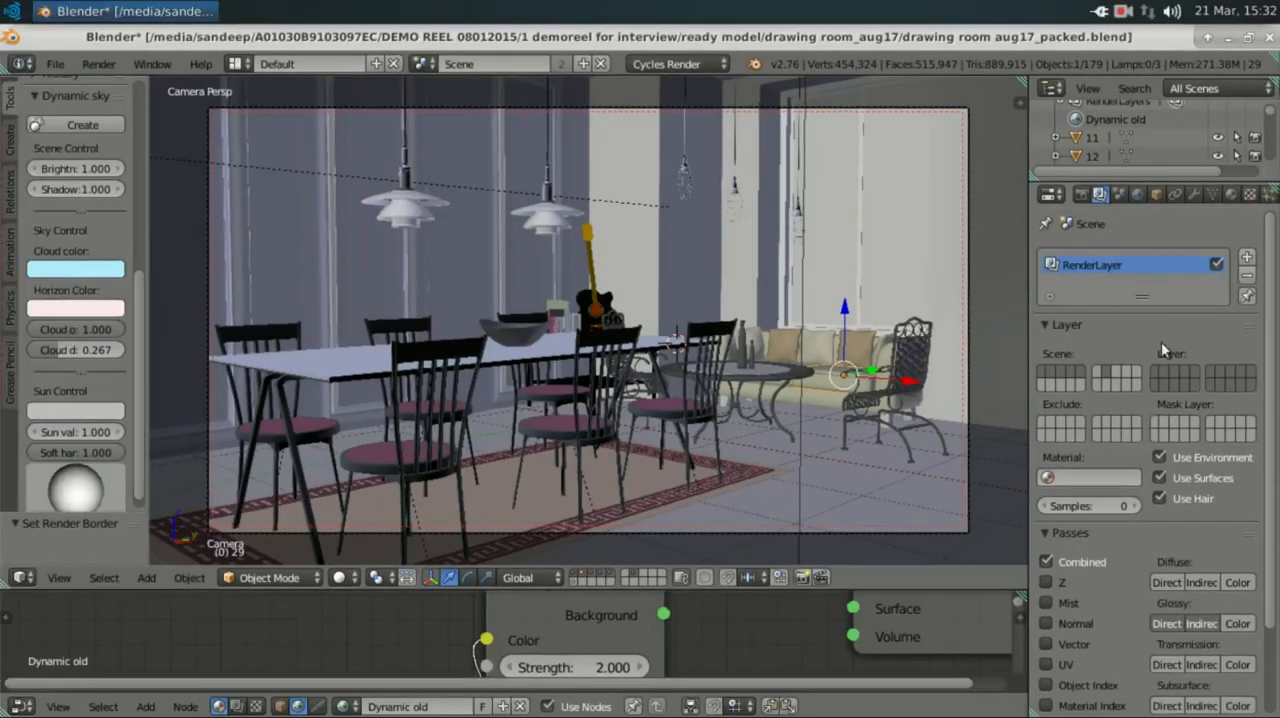
{"action": "scroll", "coordinate": [1163, 564], "scroll_direction": "down", "scroll_amount": 3}
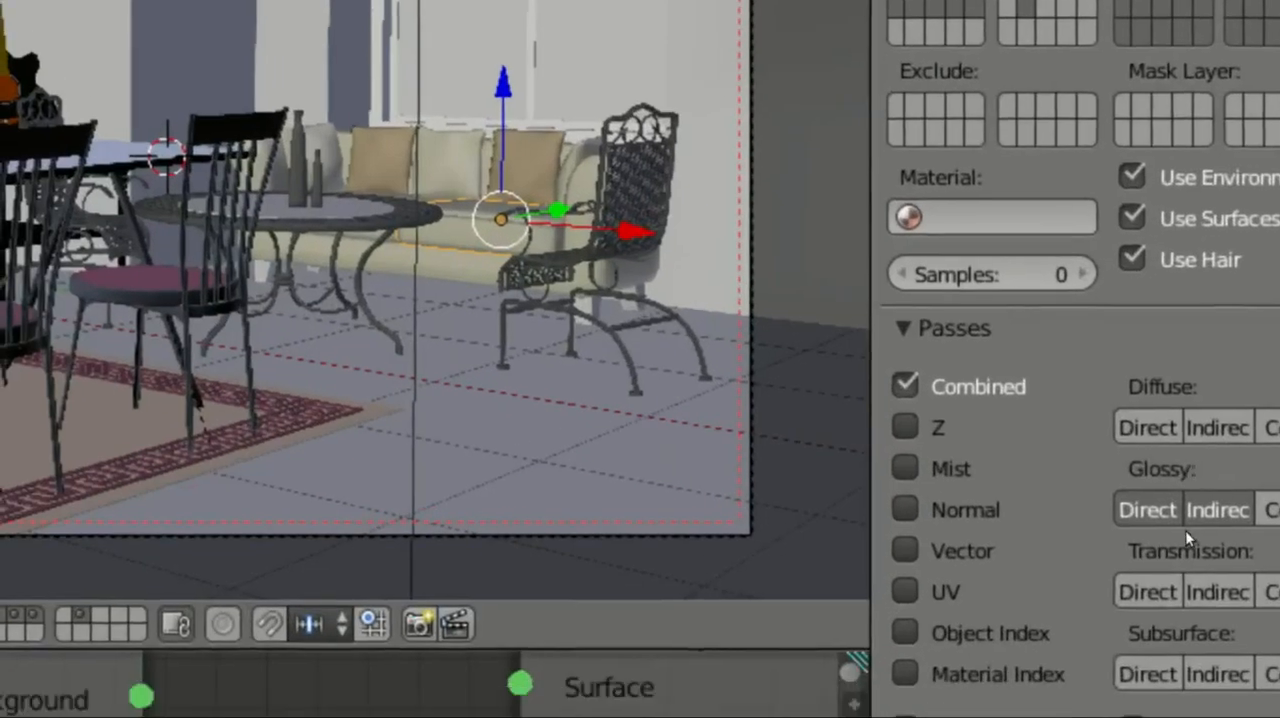
{"action": "left_click", "coordinate": [1177, 521]}
{"action": "left_click", "coordinate": [1224, 521]}
{"action": "left_click", "coordinate": [1197, 519]}
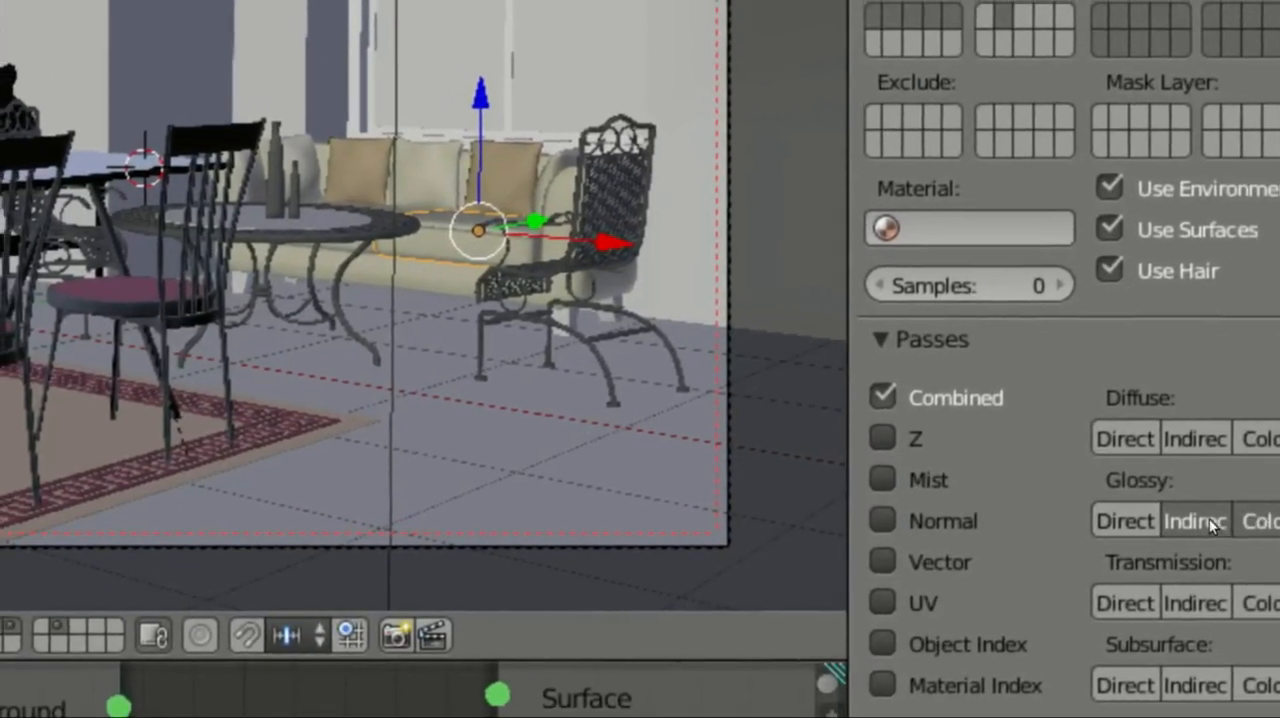
{"action": "left_click", "coordinate": [1250, 519]}
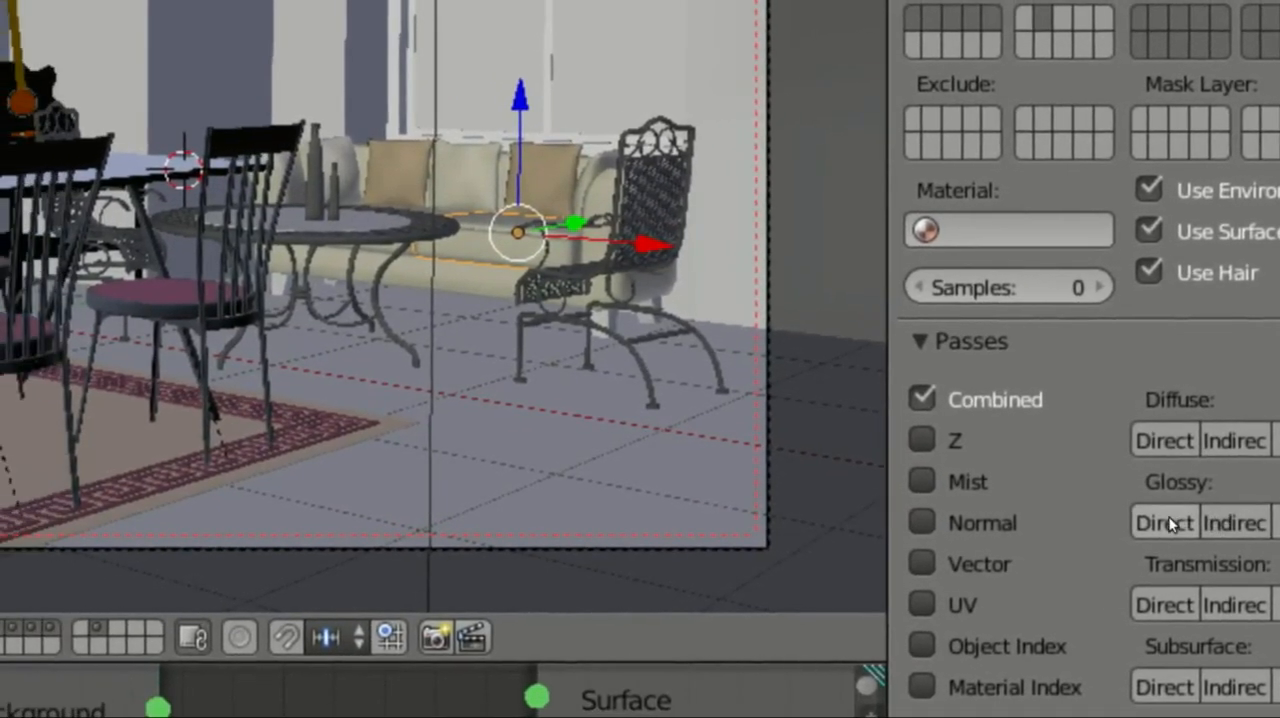
{"action": "left_click", "coordinate": [1170, 523]}
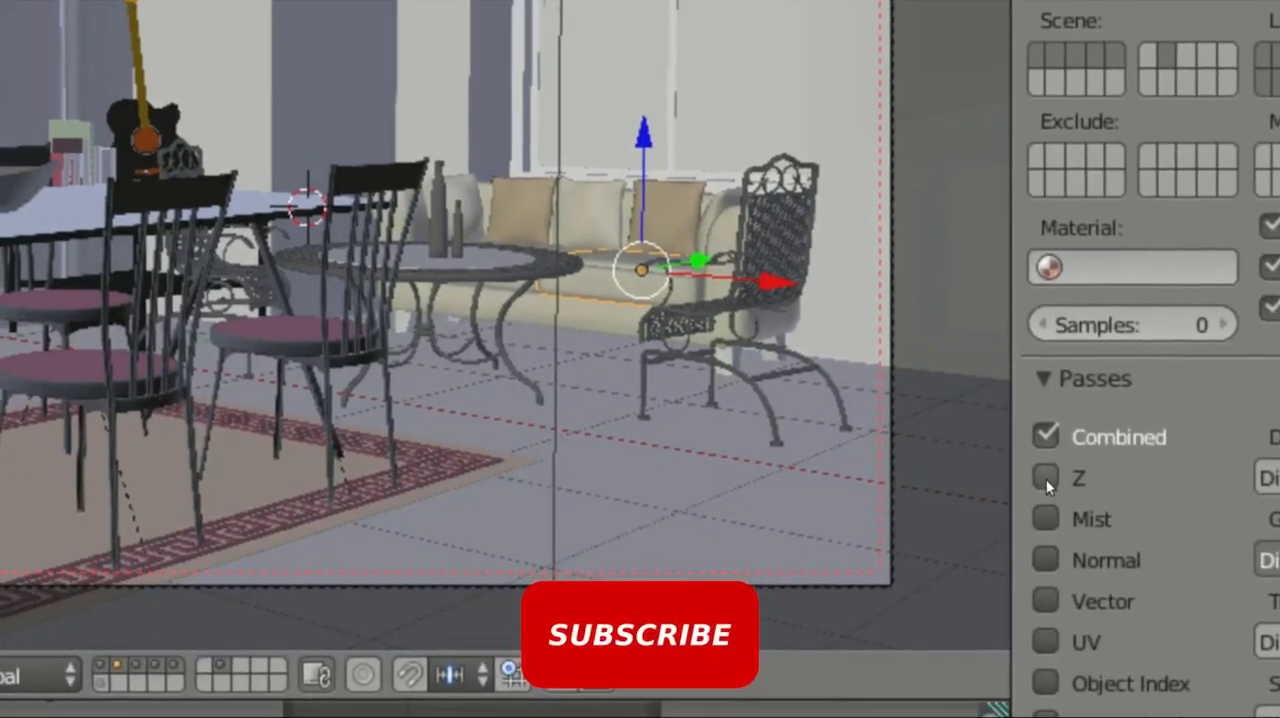
{"action": "left_click", "coordinate": [1046, 479]}
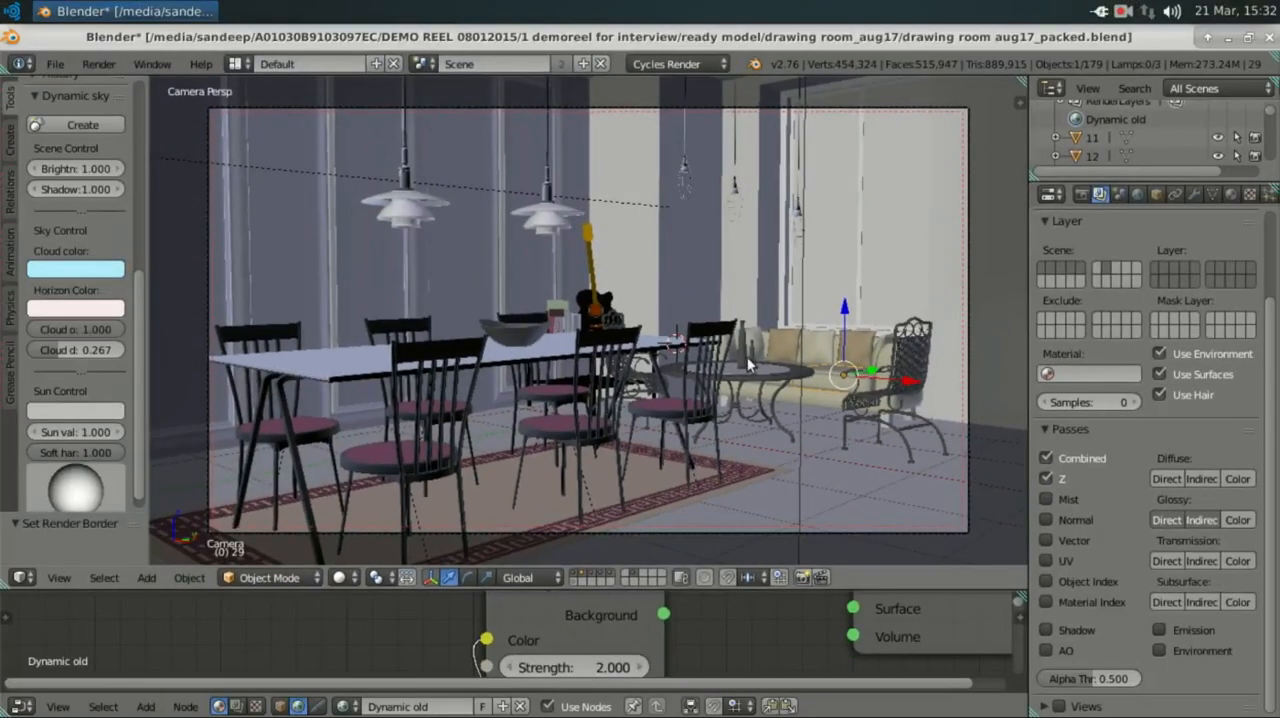
Step: Change the node editor to a Timeline, shrink it to enlarge the 3D view, and fit the camera frame
{"action": "scroll", "coordinate": [748, 365], "scroll_direction": "down", "scroll_amount": 2}
{"action": "scroll", "coordinate": [735, 363], "scroll_direction": "up", "scroll_amount": 1}
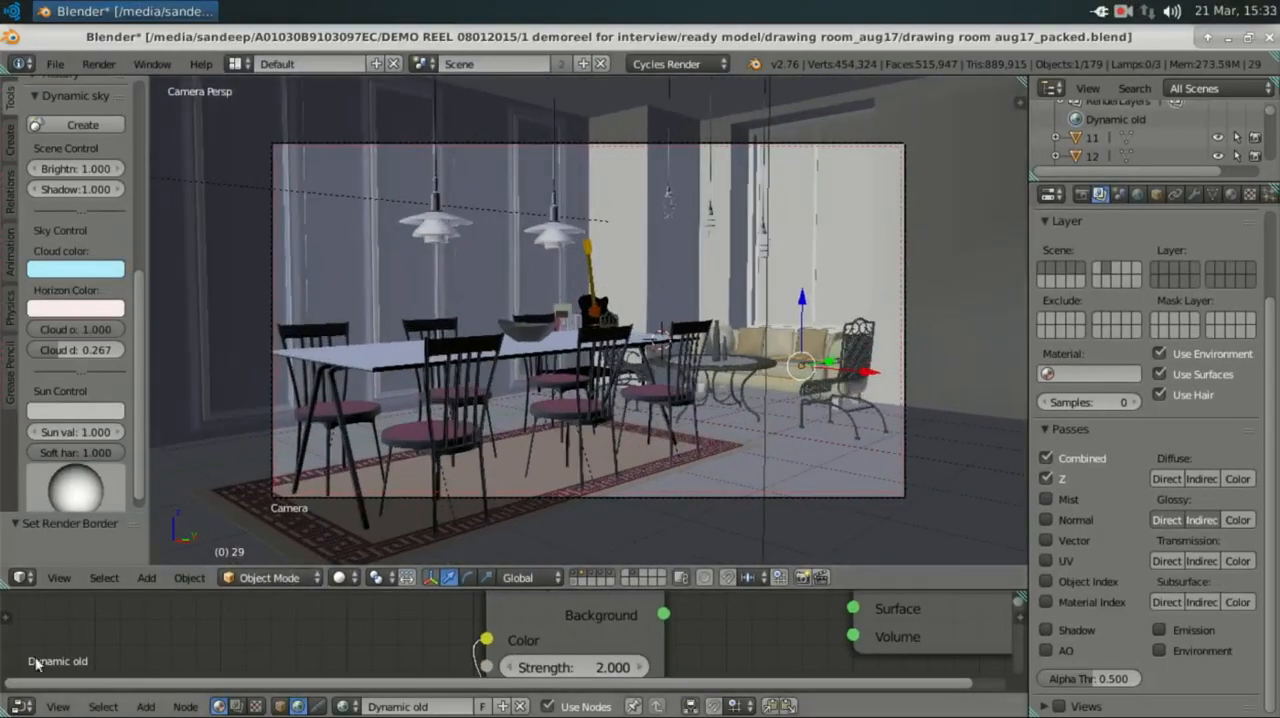
{"action": "left_click", "coordinate": [20, 706]}
{"action": "left_click", "coordinate": [46, 656]}
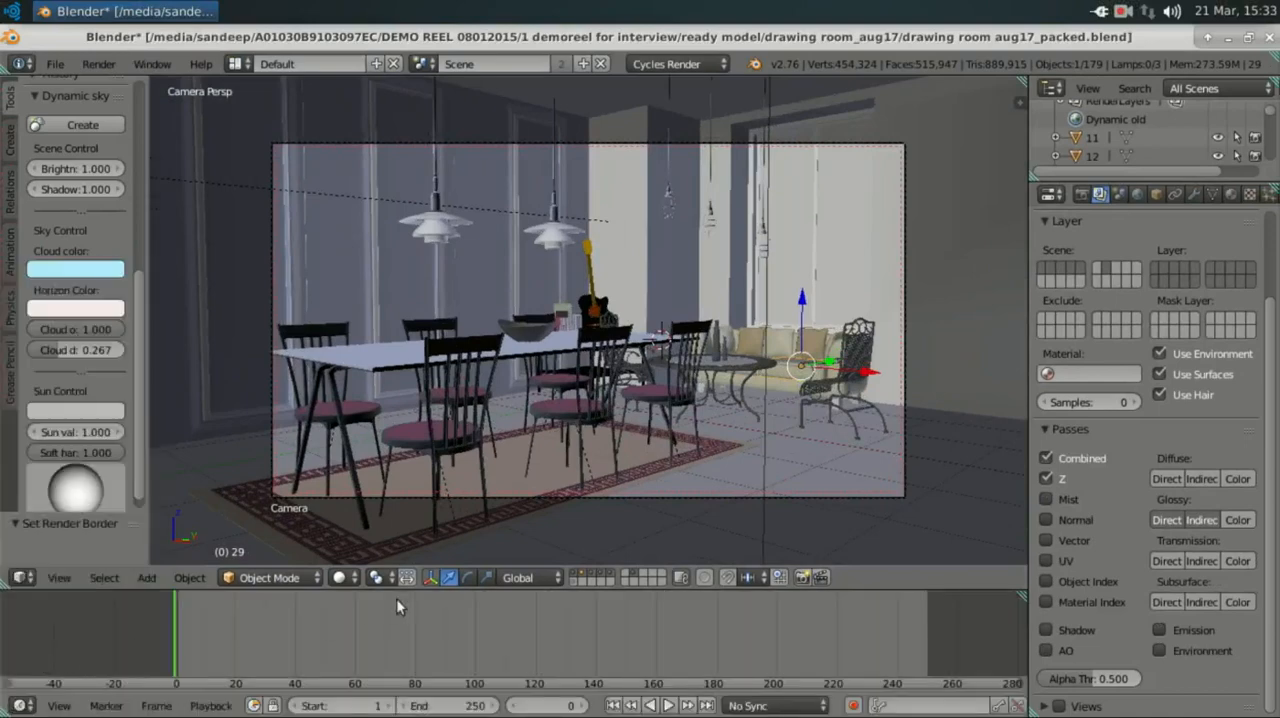
{"action": "left_click_drag", "start_coordinate": [467, 590], "coordinate": [466, 645]}
{"action": "scroll", "coordinate": [457, 596], "scroll_direction": "up", "scroll_amount": 2}
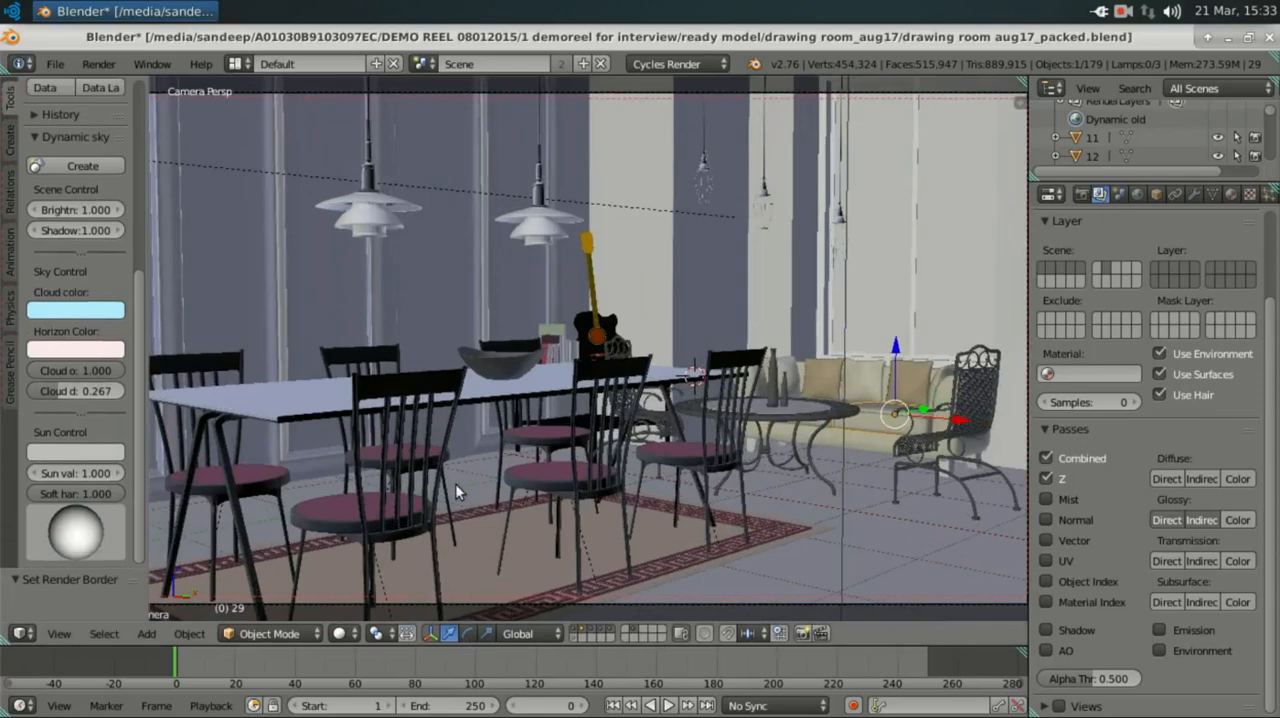
{"action": "scroll", "coordinate": [454, 485], "scroll_direction": "down", "scroll_amount": 2}
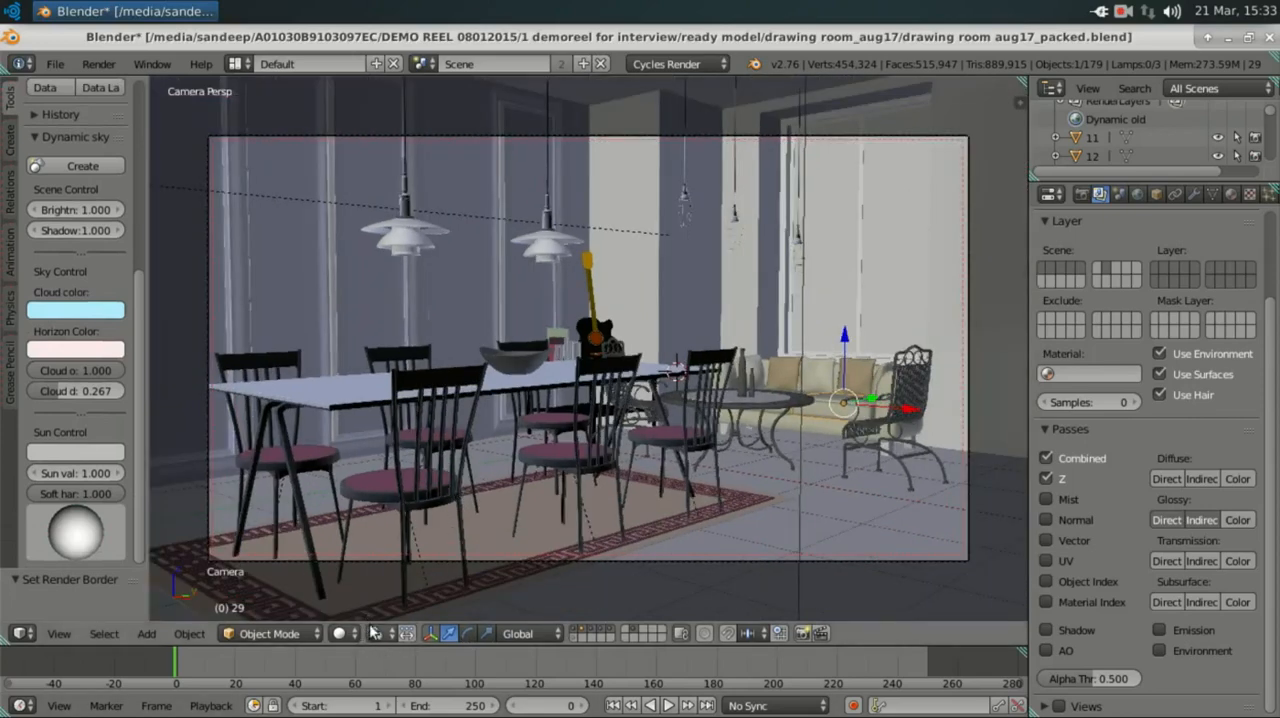
{"action": "left_click", "coordinate": [350, 637]}
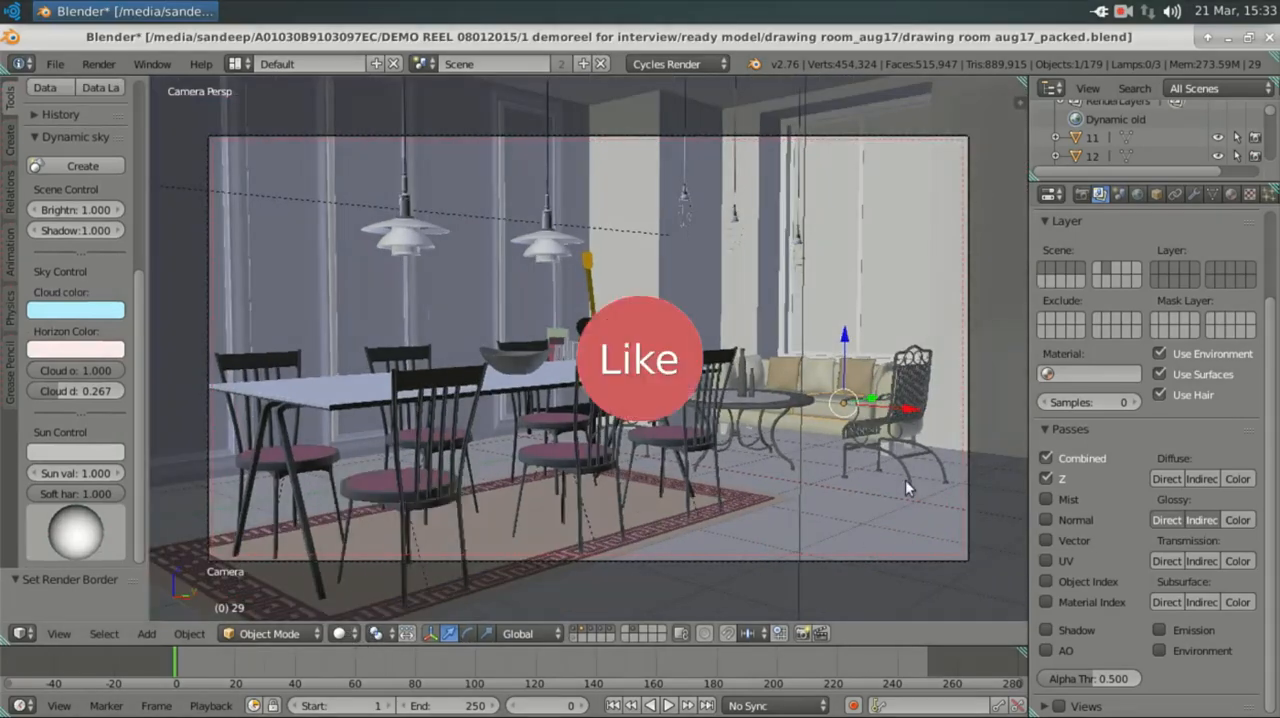
Step: Set the preview samples to 10 in the sampling settings and switch the viewport shading to Rendered
{"action": "scroll", "coordinate": [1155, 300], "scroll_direction": "up", "scroll_amount": 3}
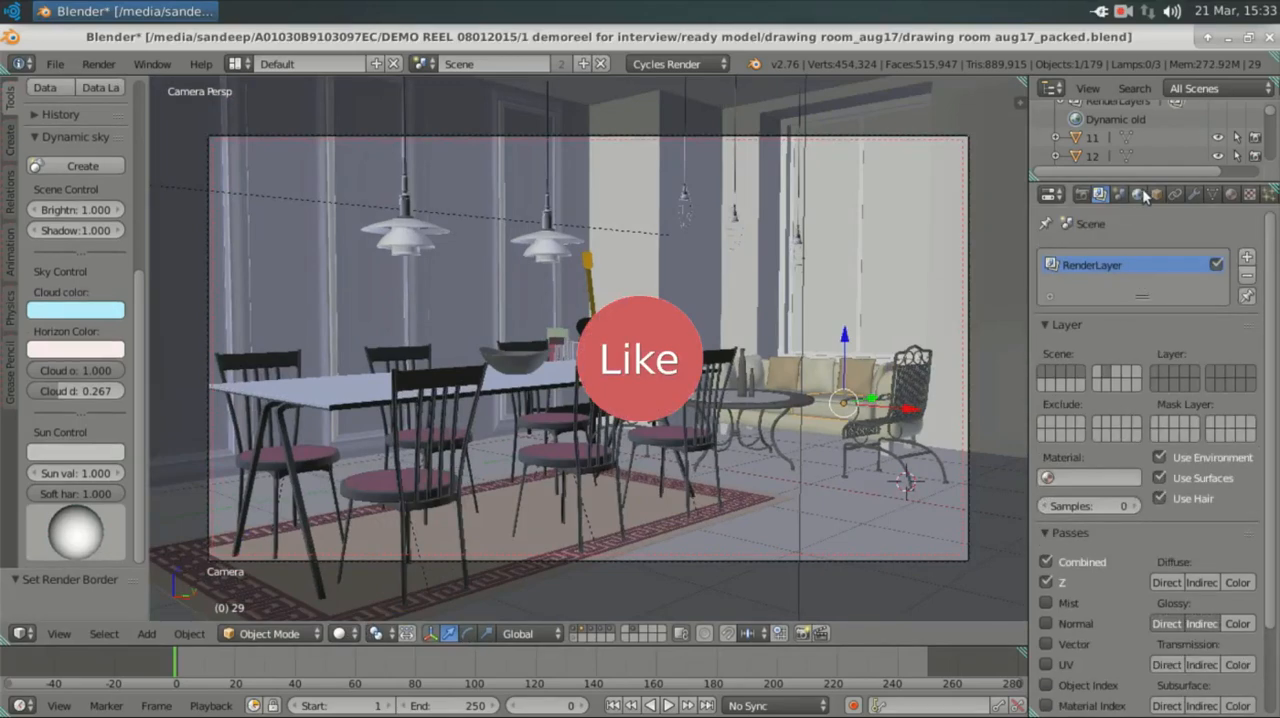
{"action": "left_click", "coordinate": [1083, 195]}
{"action": "scroll", "coordinate": [1167, 432], "scroll_direction": "down", "scroll_amount": 2}
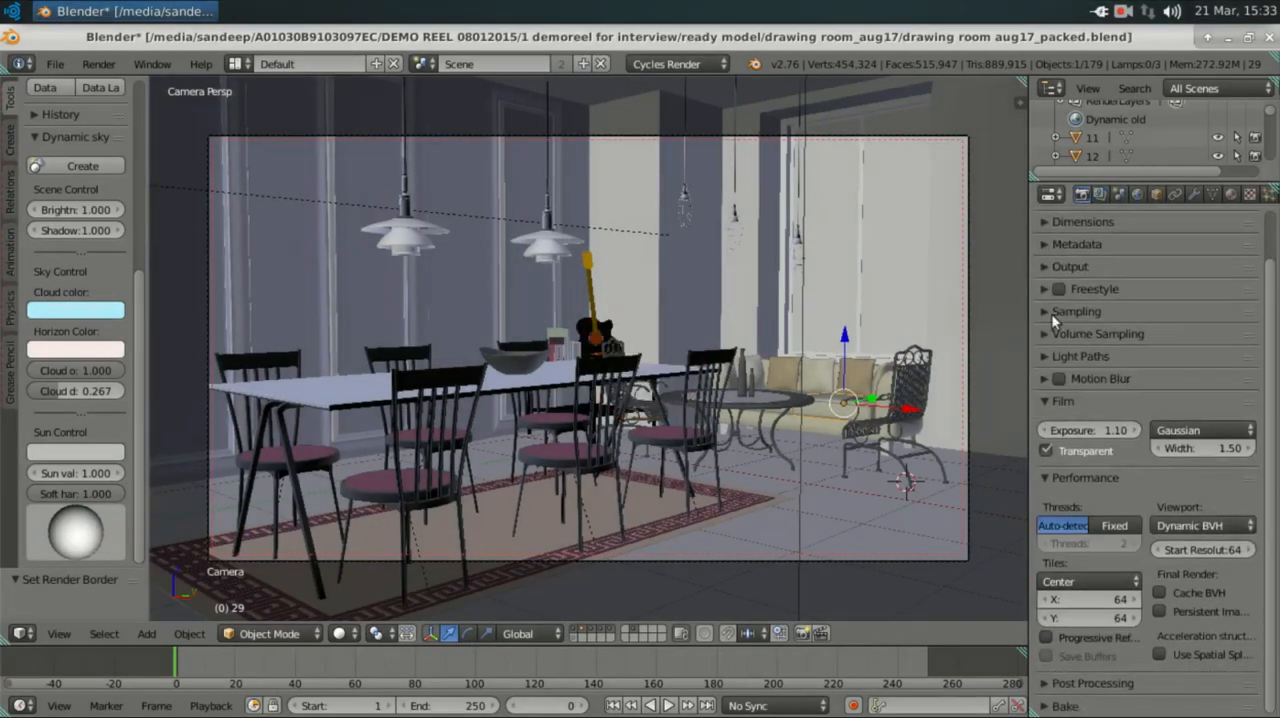
{"action": "left_click", "coordinate": [1051, 313]}
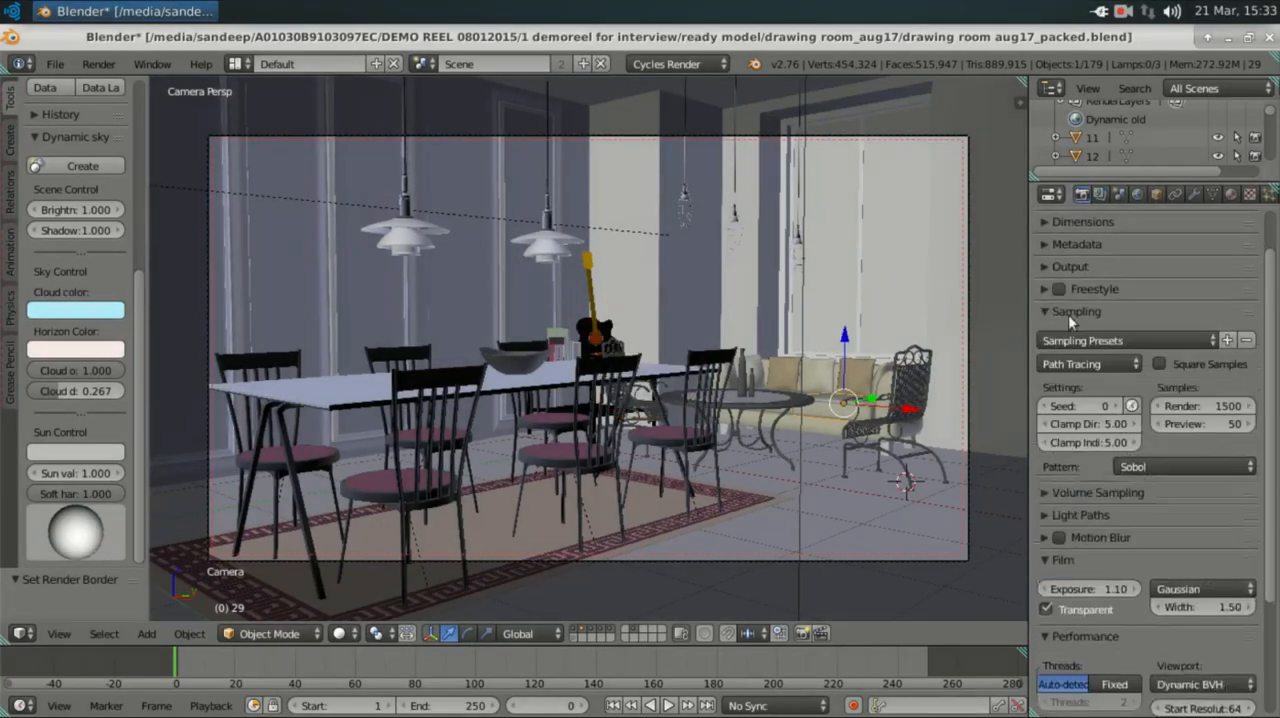
{"action": "left_click", "coordinate": [1220, 423]}
{"action": "type", "text": "10"}
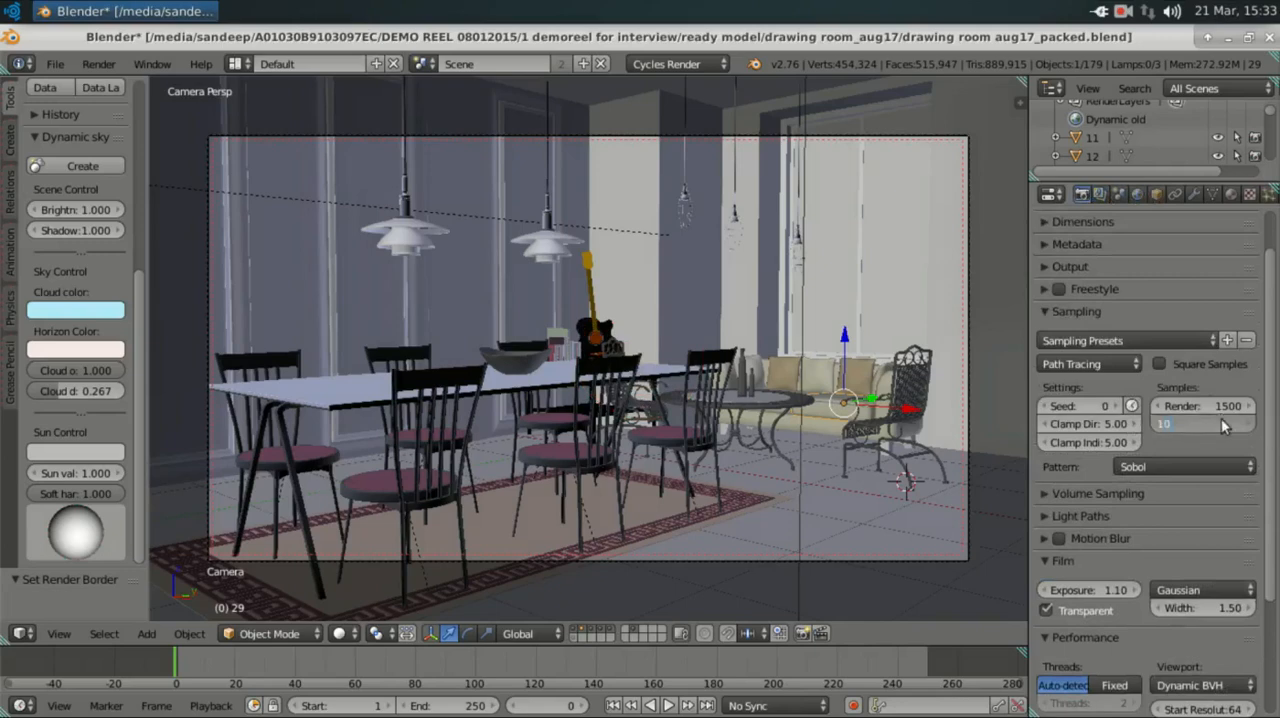
{"action": "key", "text": "Return"}
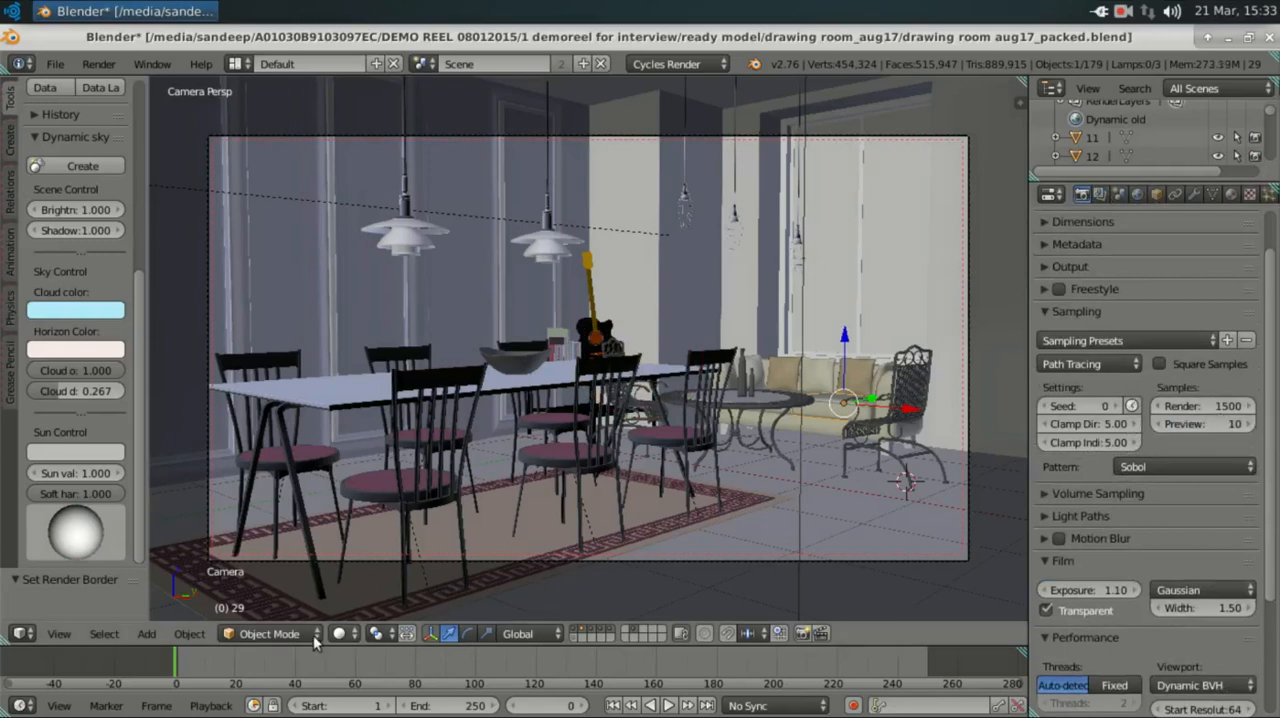
{"action": "left_click", "coordinate": [349, 637]}
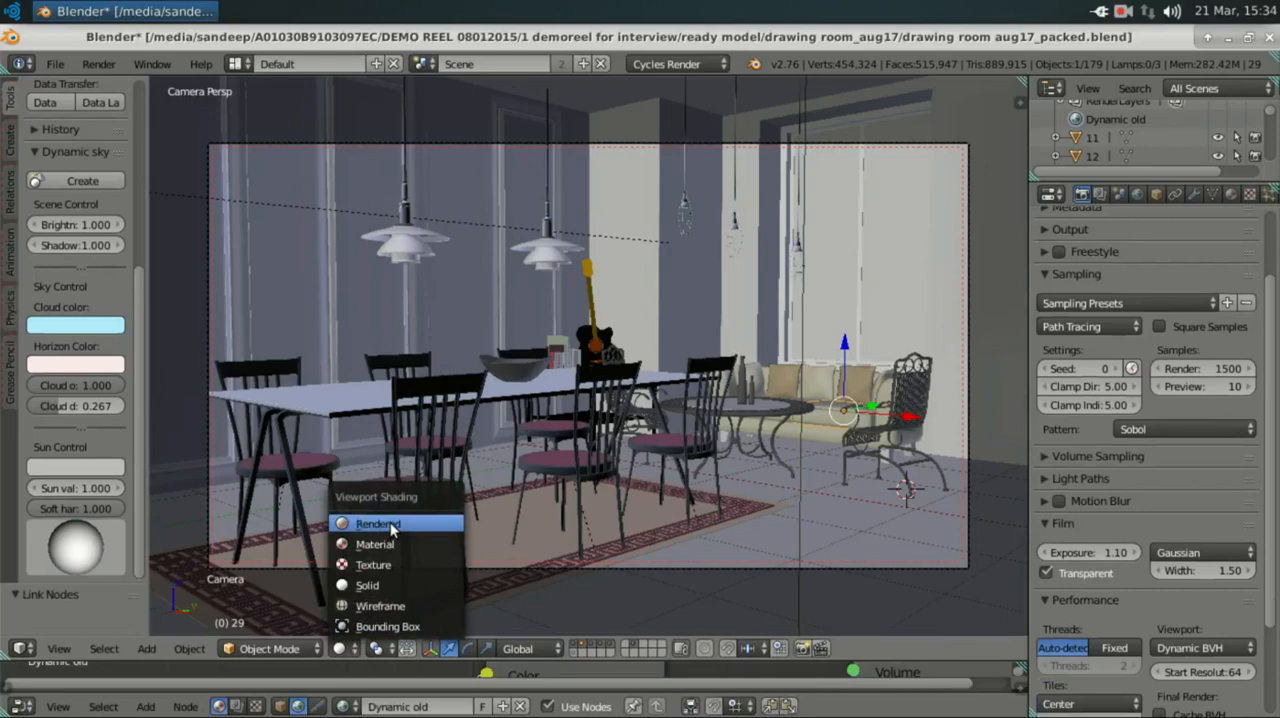
{"action": "left_click", "coordinate": [391, 527]}
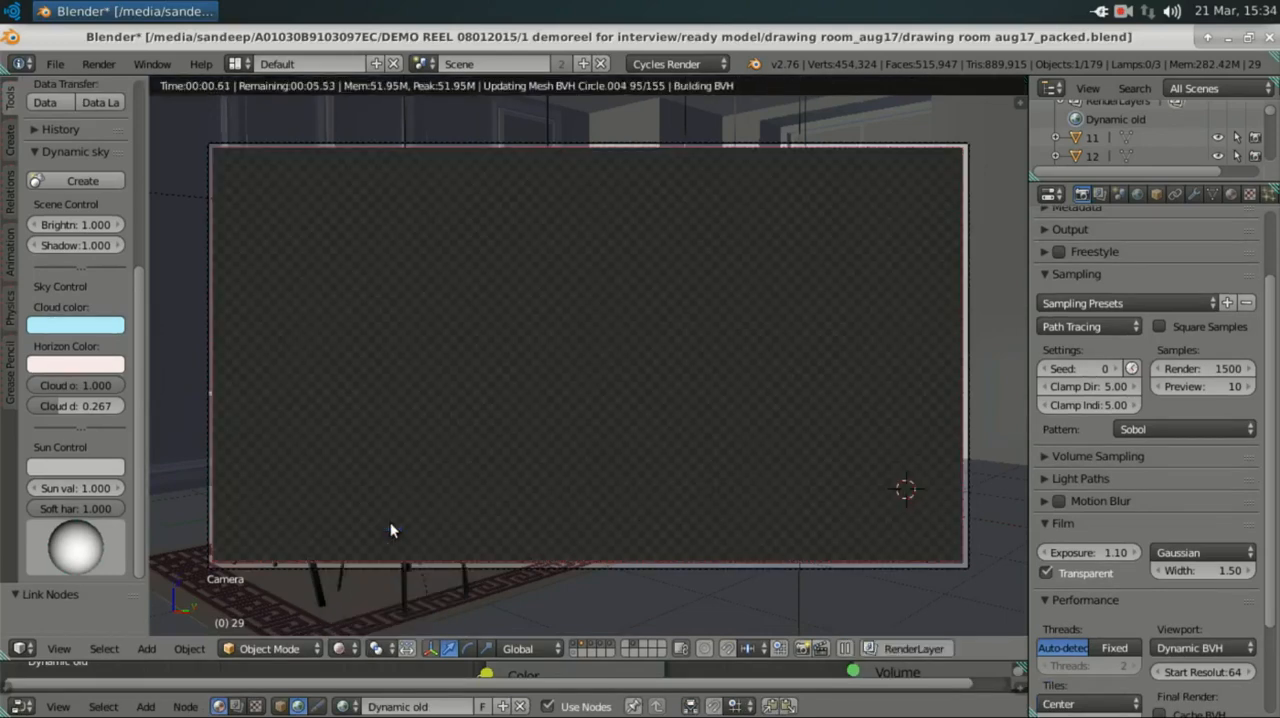